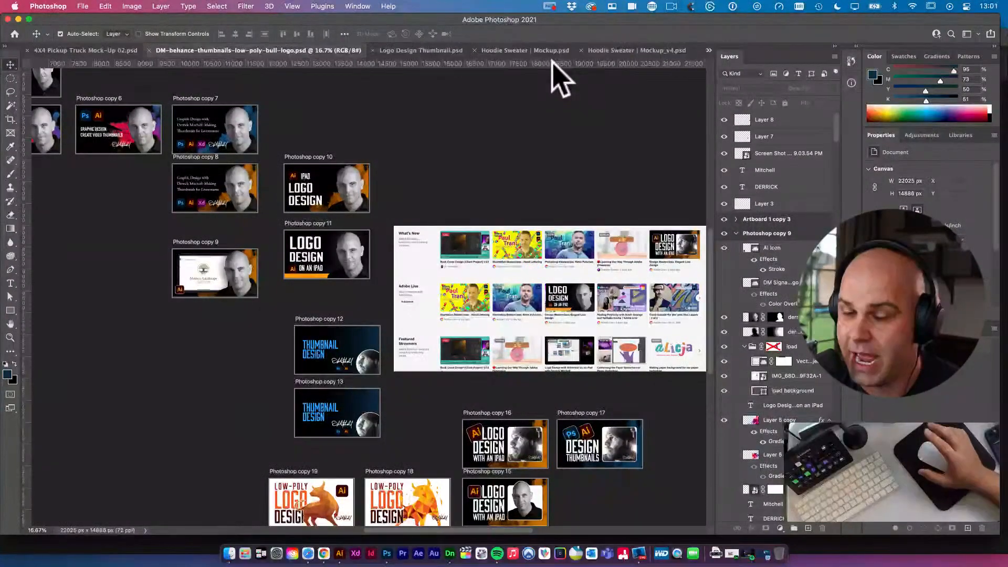
Review the open mock-ups in turn: Hoodie Sweater | Mockup_v4.psd, 4X4 Pickup Truck Mock-Up 03.psd and 4X4 Pickup Truck Mock-Up 01.psd
{"action": "left_click", "coordinate": [628, 51]}
{"action": "left_click", "coordinate": [709, 50]}
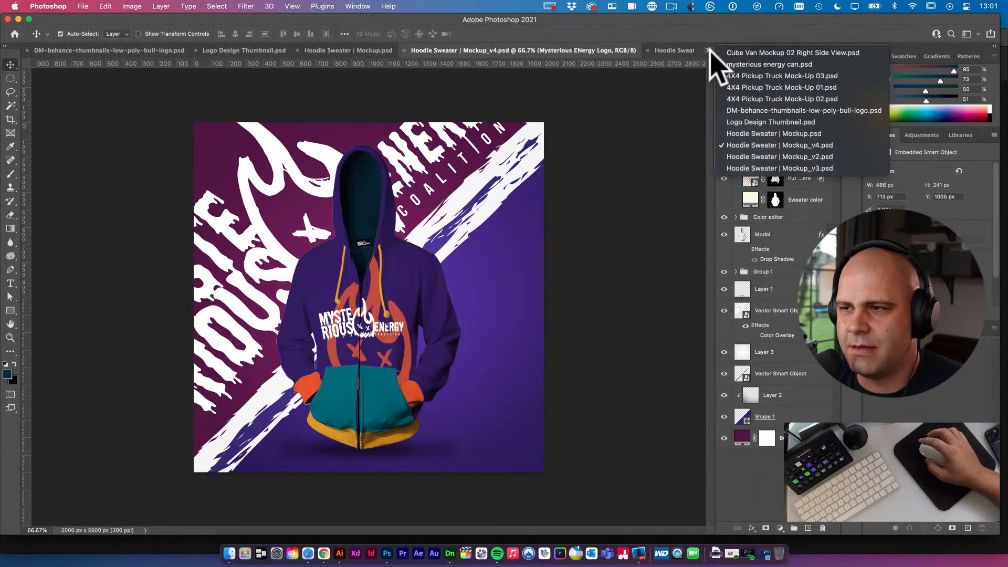
{"action": "left_click", "coordinate": [736, 78]}
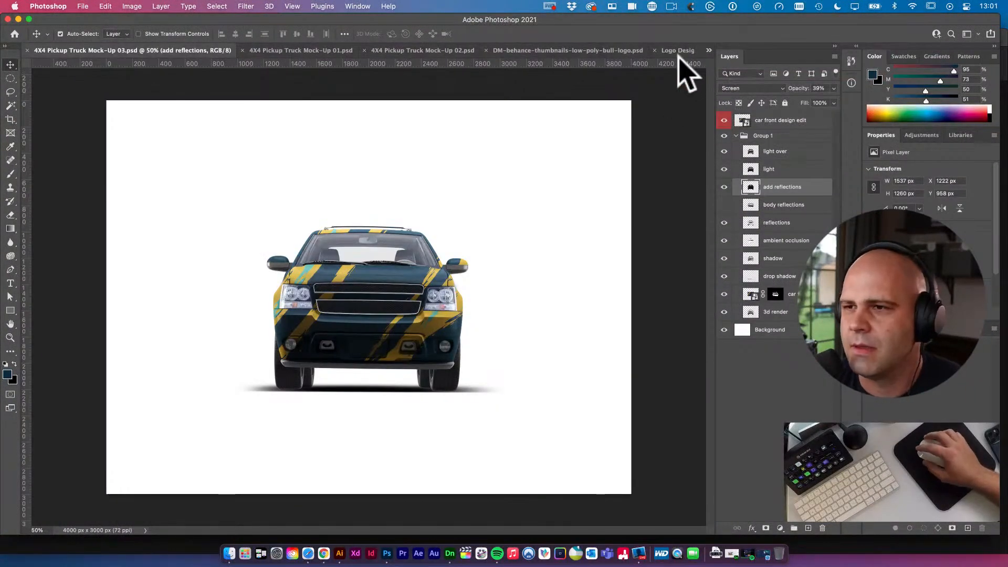
{"action": "left_click", "coordinate": [709, 50]}
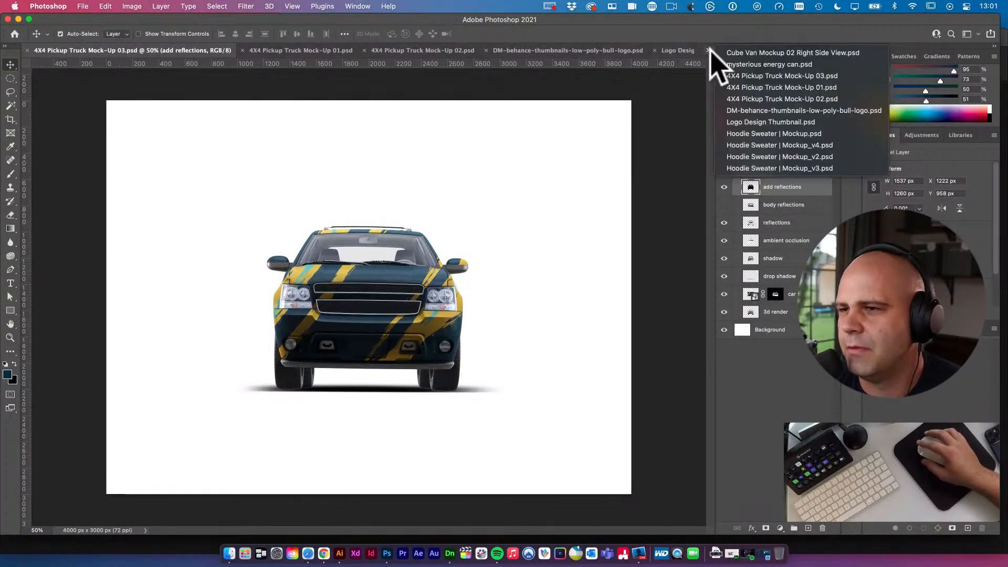
{"action": "left_click", "coordinate": [739, 88]}
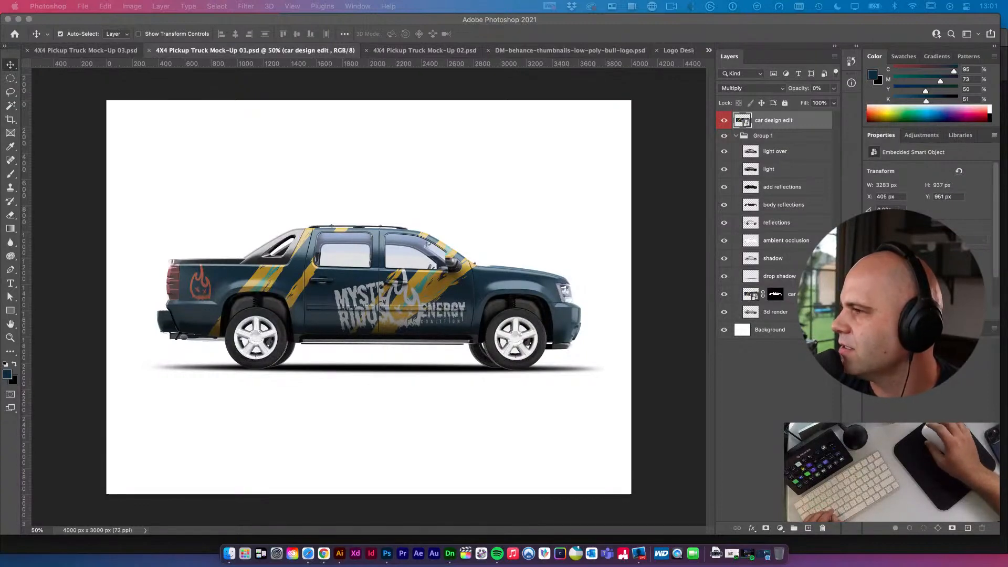
Bring the Behance livestreams page in Safari into view, browse the thumbnails of past livestreams, and move the browser window away again
{"action": "left_click_drag", "start_coordinate": [1007, 79], "coordinate": [497, 27]}
{"action": "scroll", "coordinate": [453, 207], "scroll_direction": "down", "scroll_amount": 1}
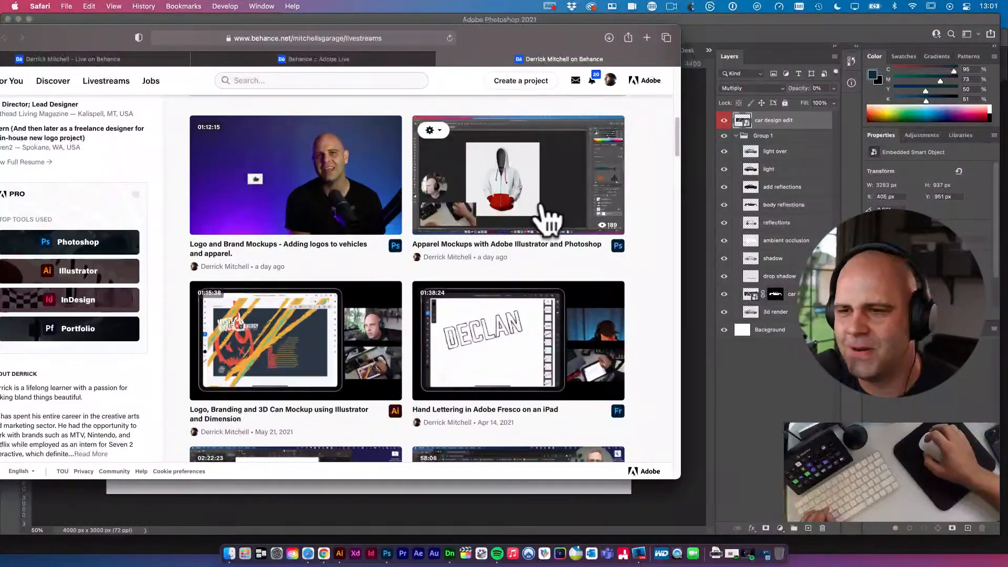
{"action": "scroll", "coordinate": [551, 360], "scroll_direction": "down", "scroll_amount": 5}
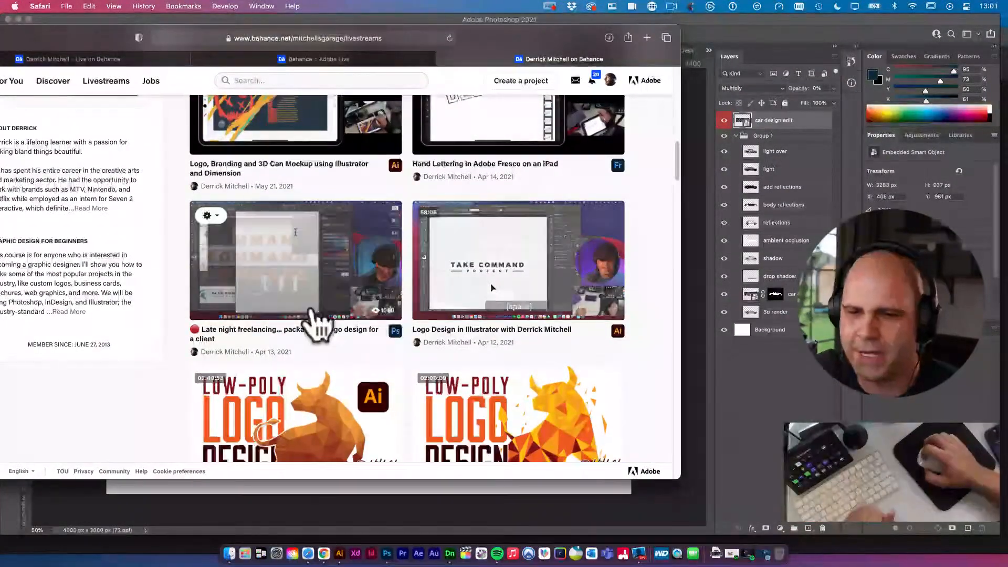
{"action": "scroll", "coordinate": [324, 315], "scroll_direction": "down", "scroll_amount": 8}
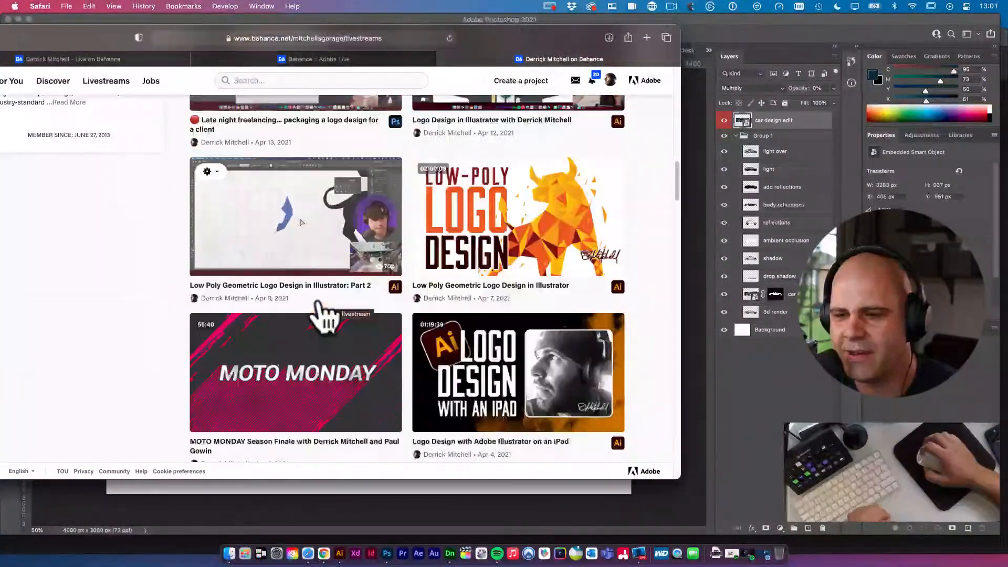
{"action": "scroll", "coordinate": [317, 307], "scroll_direction": "up", "scroll_amount": 1}
{"action": "scroll", "coordinate": [522, 160], "scroll_direction": "down", "scroll_amount": 6}
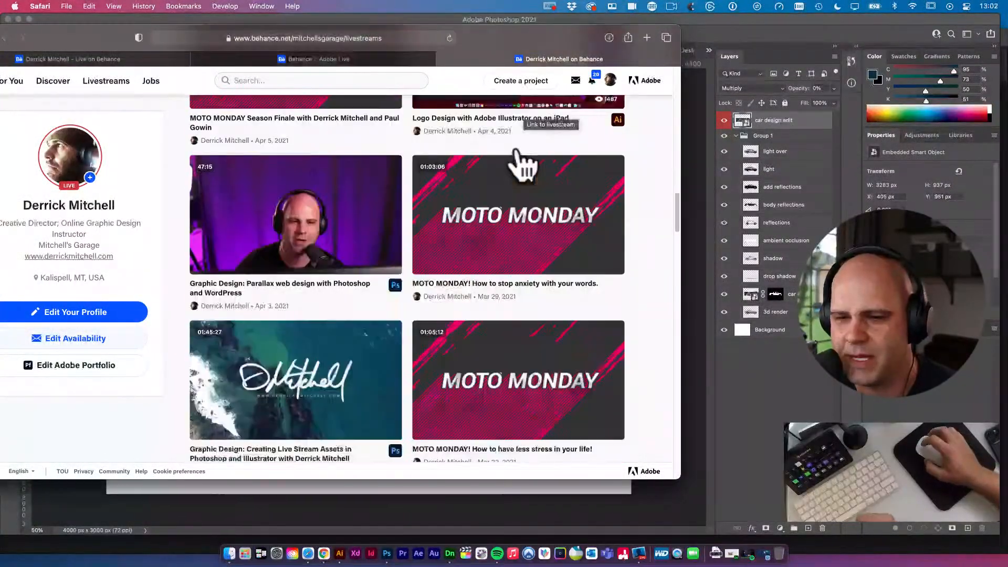
{"action": "scroll", "coordinate": [263, 189], "scroll_direction": "down", "scroll_amount": 12}
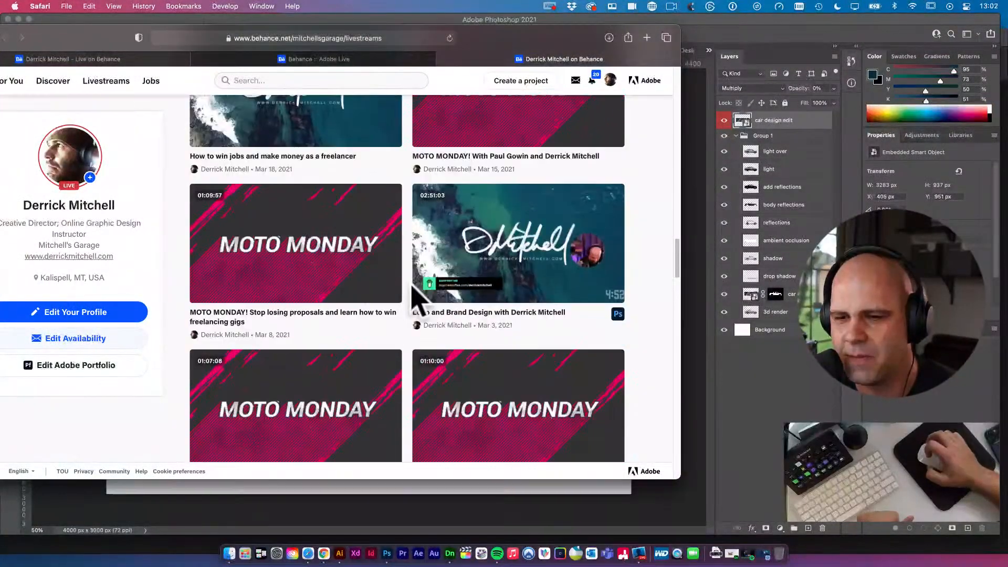
{"action": "scroll", "coordinate": [302, 221], "scroll_direction": "up", "scroll_amount": 1}
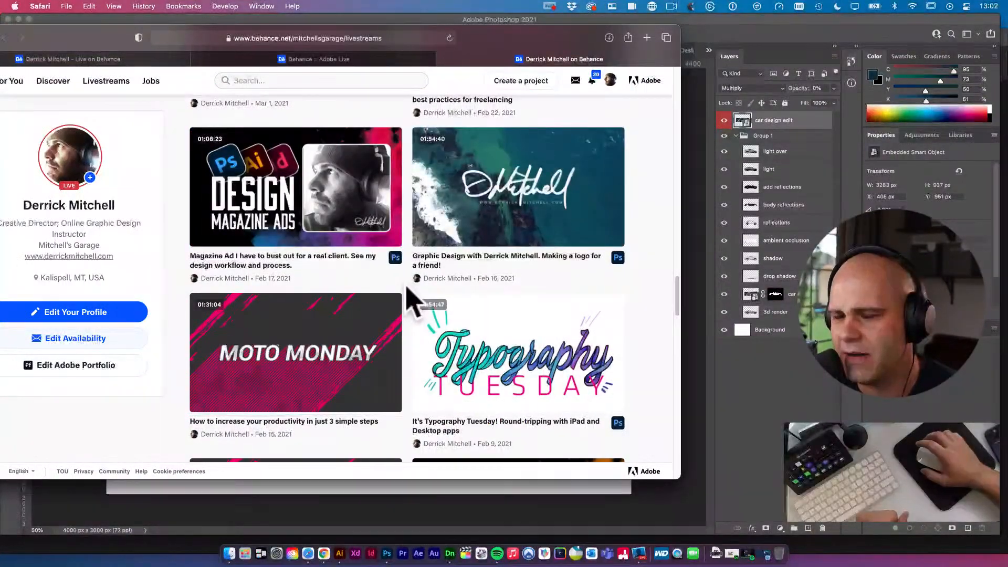
{"action": "scroll", "coordinate": [407, 289], "scroll_direction": "down", "scroll_amount": 9}
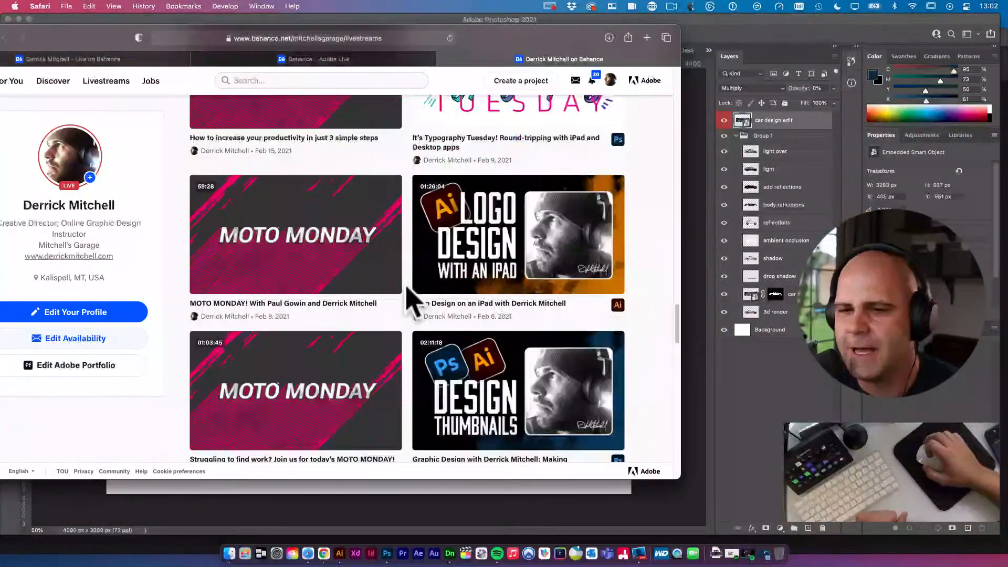
{"action": "scroll", "coordinate": [401, 302], "scroll_direction": "up", "scroll_amount": 15}
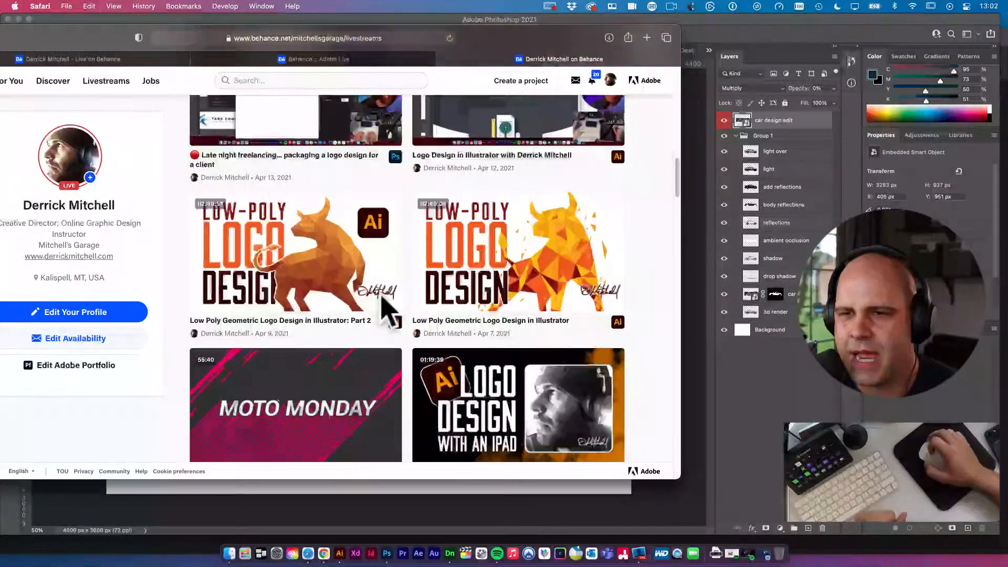
{"action": "left_click_drag", "start_coordinate": [480, 42], "coordinate": [1007, 40]}
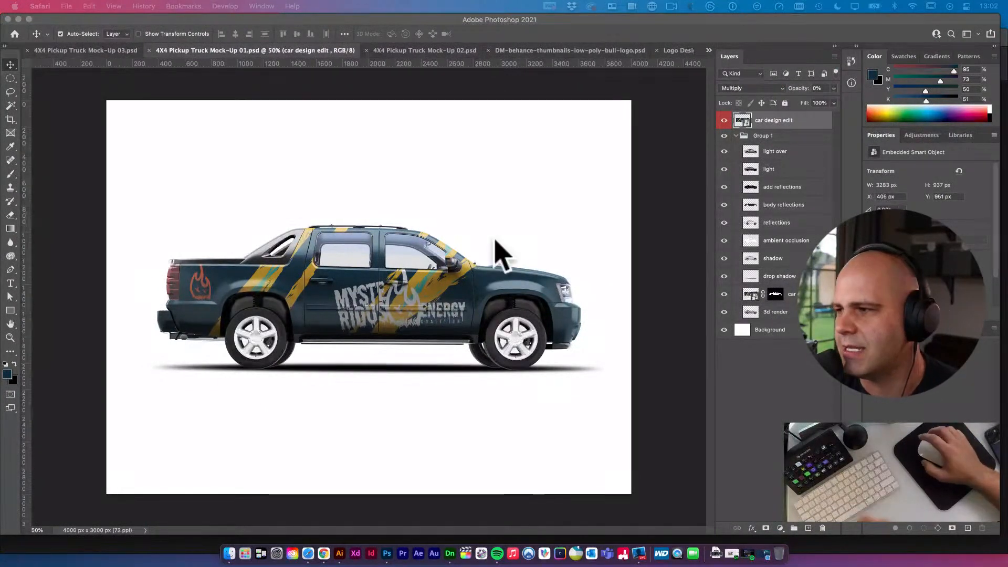
Switch to DM-behance-thumbnails-low-poly-bull-logo.psd and examine the earliest thumbnail artboards, from grayscale and XD to Photoshop and Artboard 1 copy 3
{"action": "left_click", "coordinate": [714, 61]}
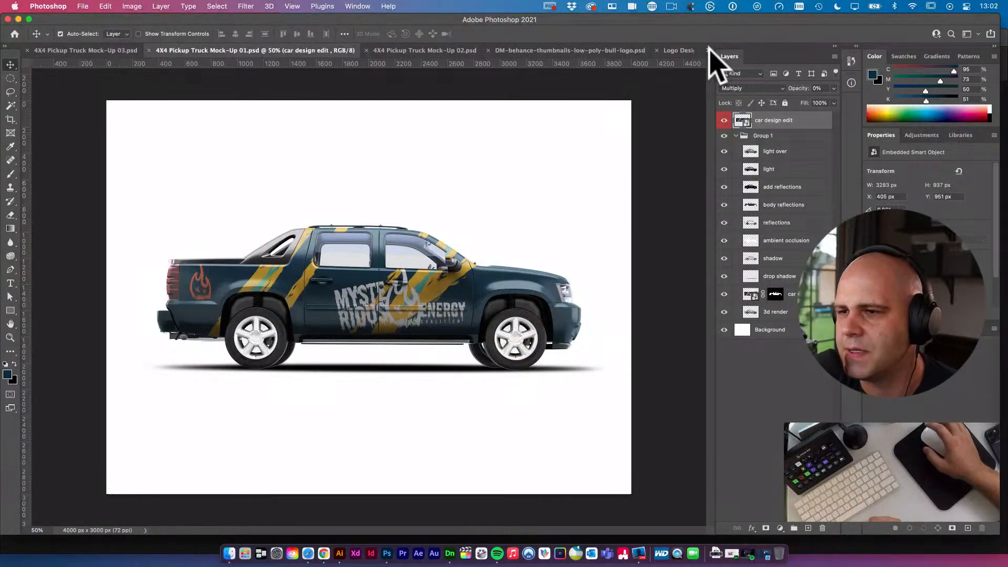
{"action": "left_click", "coordinate": [708, 50]}
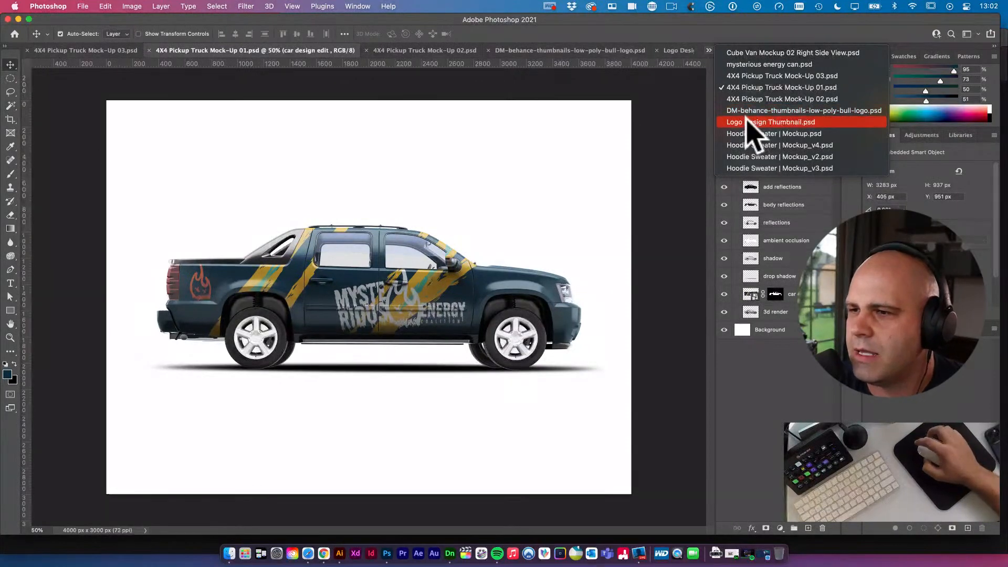
{"action": "left_click", "coordinate": [756, 111]}
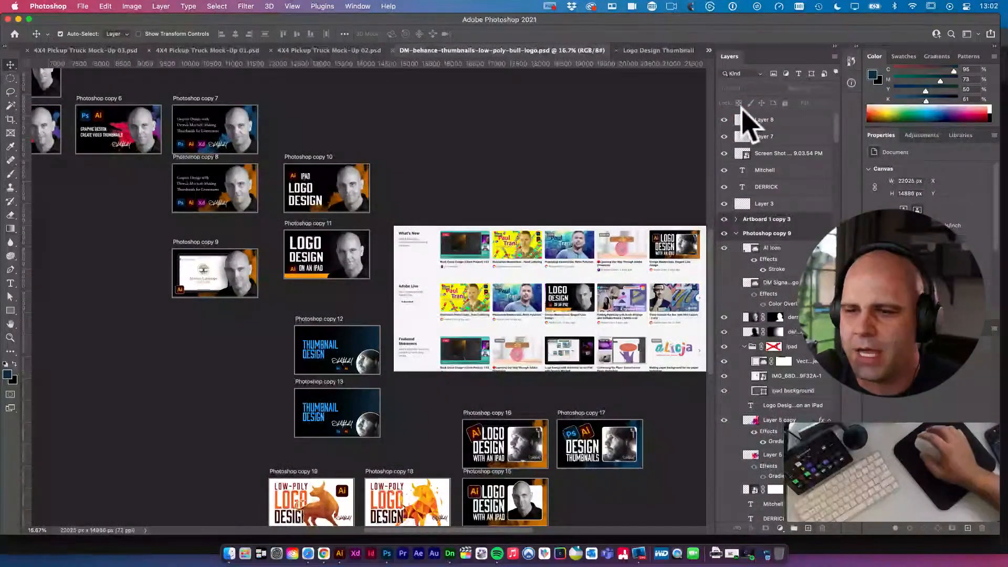
{"action": "left_click_drag", "start_coordinate": [407, 178], "coordinate": [693, 252]}
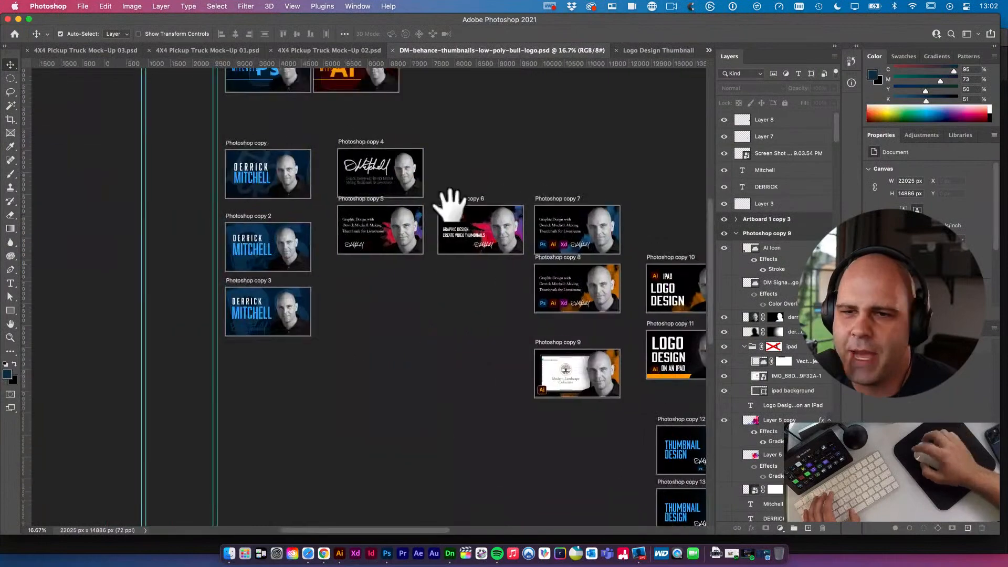
{"action": "left_click_drag", "start_coordinate": [142, 164], "coordinate": [236, 319]}
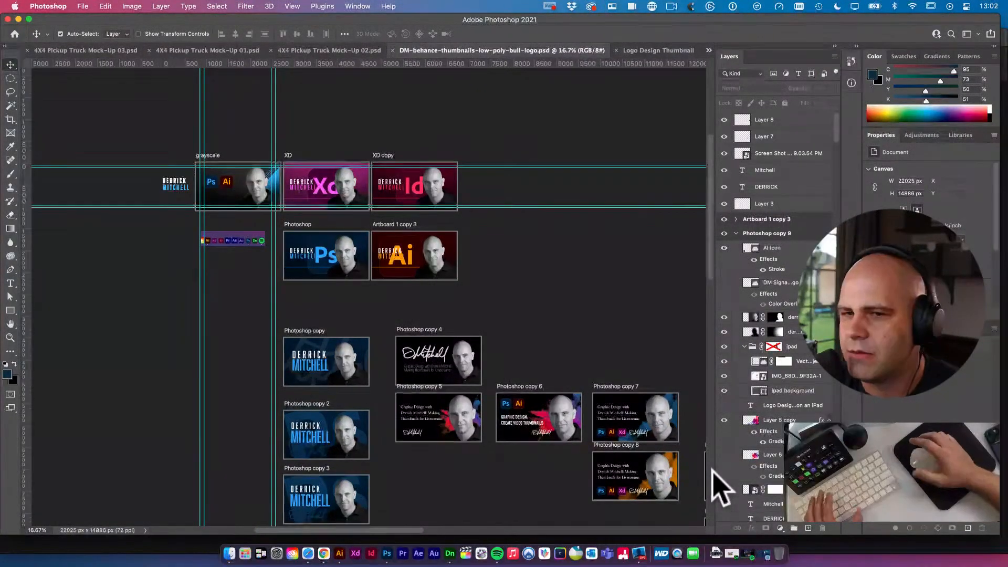
{"action": "key", "text": "super+space"}
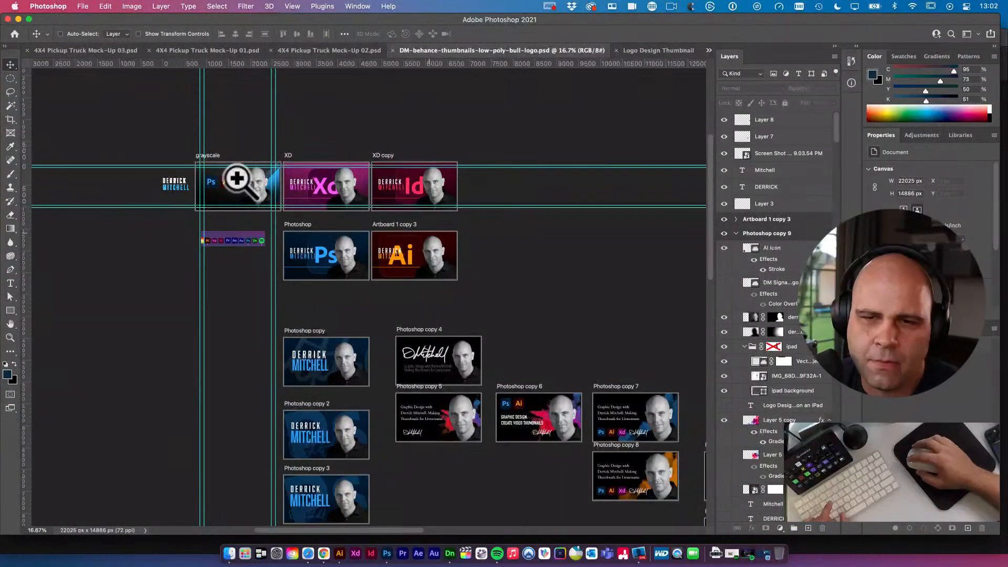
{"action": "left_click_drag", "start_coordinate": [225, 177], "coordinate": [251, 199]}
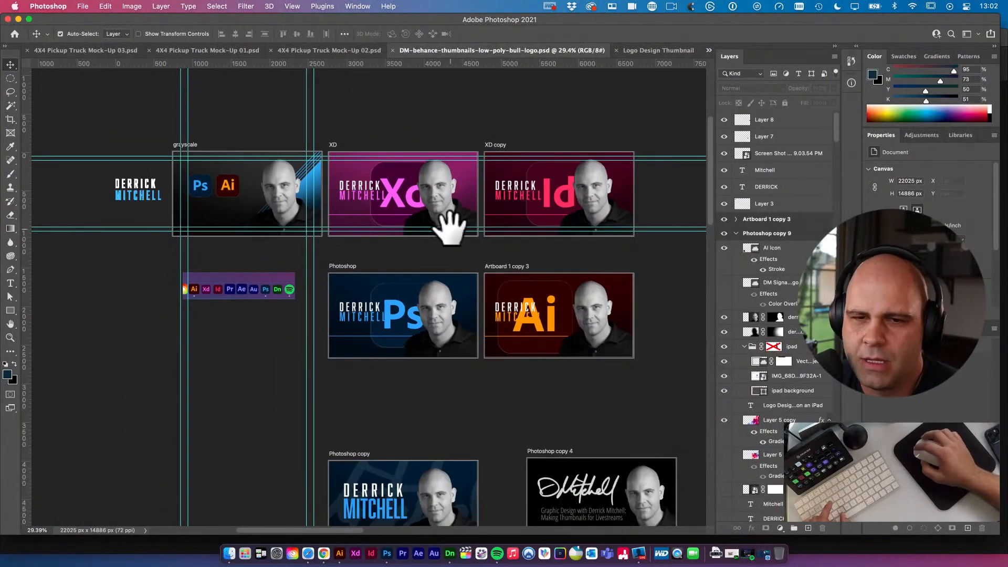
{"action": "left_click_drag", "start_coordinate": [451, 229], "coordinate": [427, 229]}
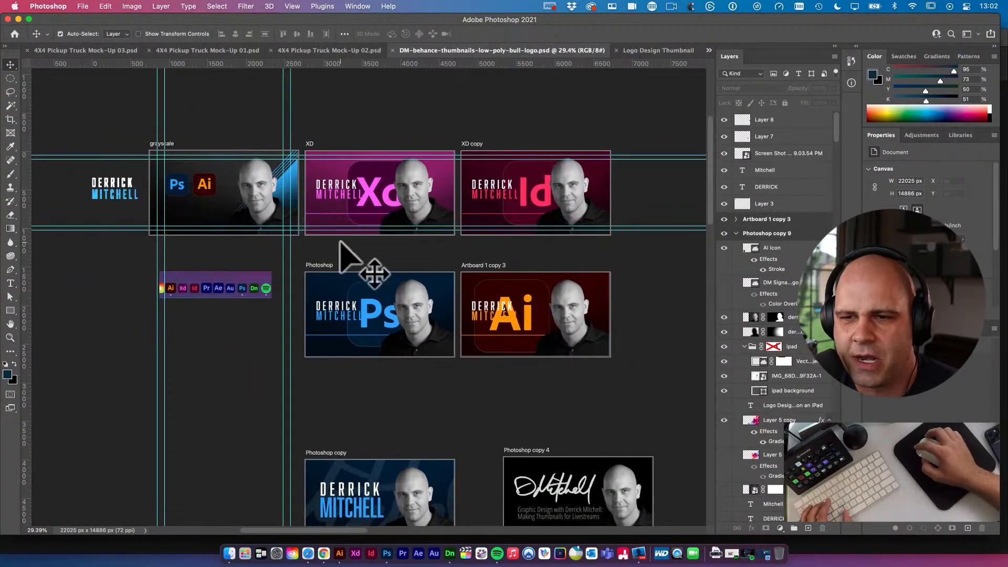
{"action": "scroll", "coordinate": [346, 220], "scroll_direction": "right", "scroll_amount": 3}
{"action": "scroll", "coordinate": [436, 243], "scroll_direction": "right", "scroll_amount": 3}
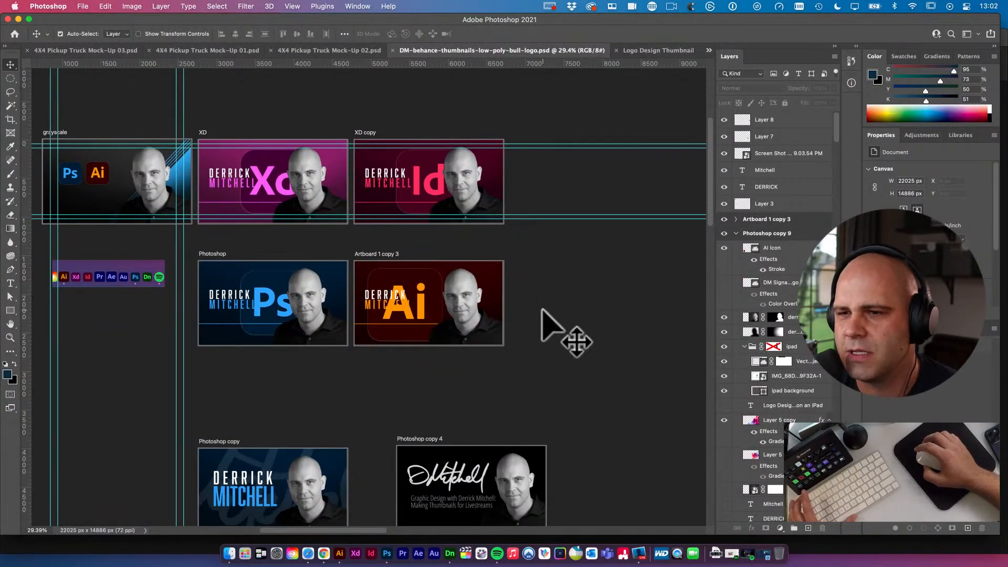
Examine the thumbnail artboards from Photoshop copy through Photoshop copy 11 and the Behance page screenshot used for comparing thumbnails
{"action": "scroll", "coordinate": [544, 320], "scroll_direction": "down", "scroll_amount": 2}
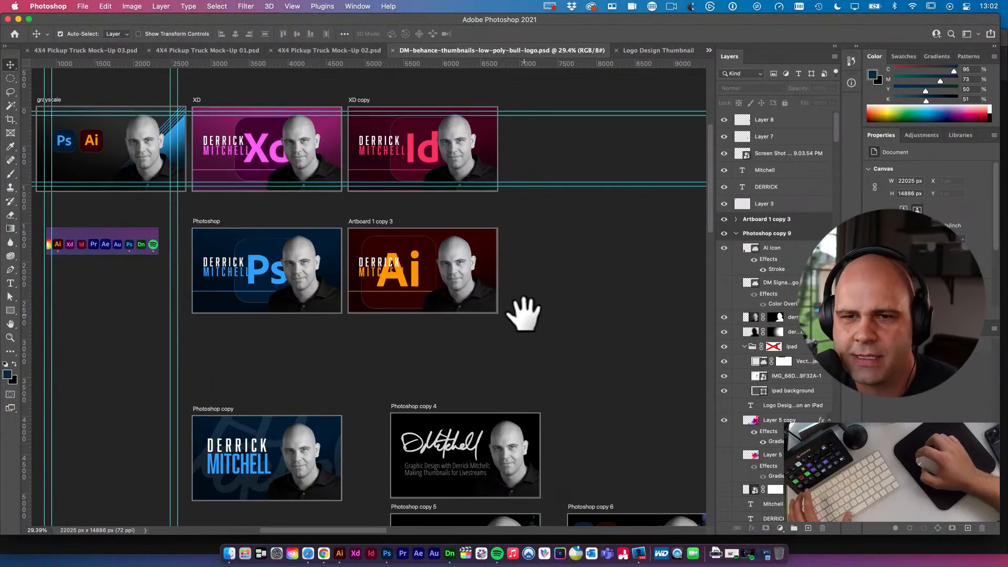
{"action": "scroll", "coordinate": [524, 314], "scroll_direction": "down", "scroll_amount": 5}
{"action": "scroll", "coordinate": [524, 314], "scroll_direction": "right", "scroll_amount": 3}
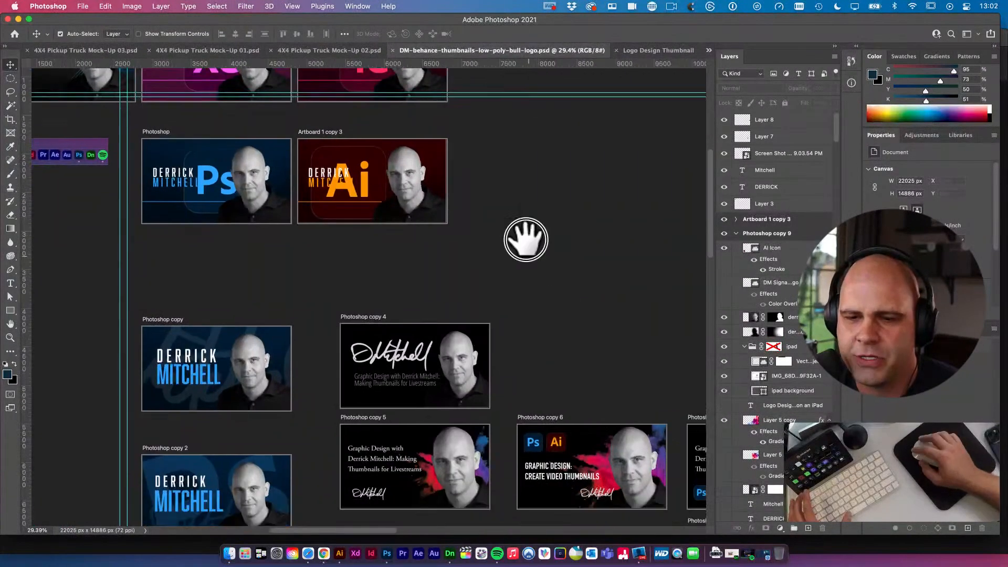
{"action": "scroll", "coordinate": [525, 239], "scroll_direction": "down", "scroll_amount": 12}
{"action": "scroll", "coordinate": [525, 239], "scroll_direction": "right", "scroll_amount": 7}
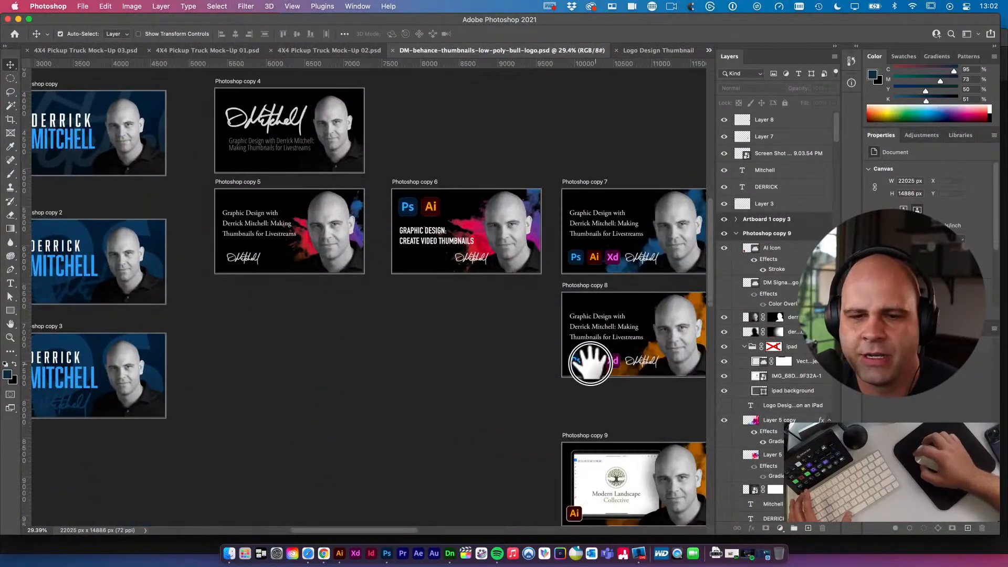
{"action": "scroll", "coordinate": [590, 364], "scroll_direction": "down", "scroll_amount": 4}
{"action": "scroll", "coordinate": [590, 363], "scroll_direction": "right", "scroll_amount": 14}
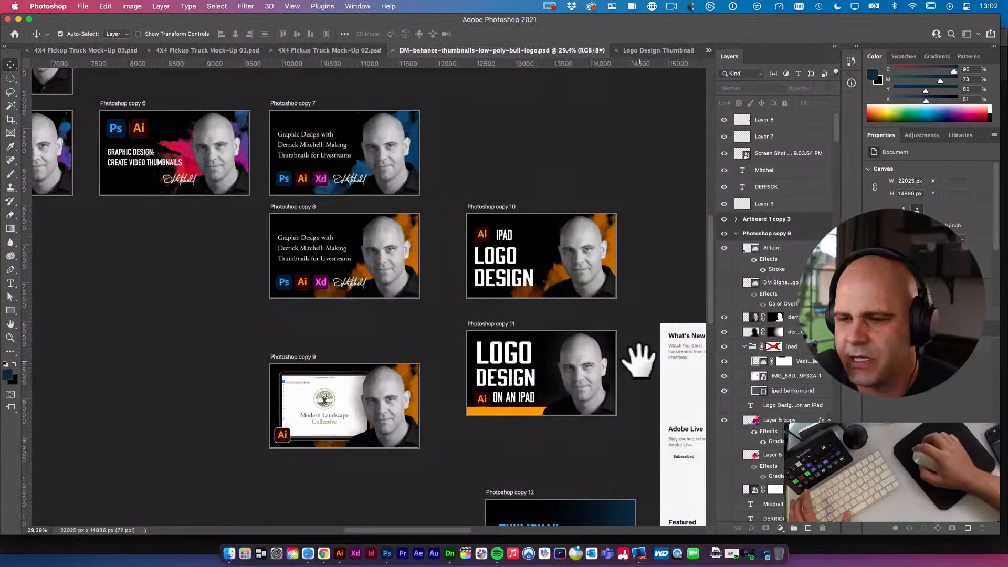
{"action": "scroll", "coordinate": [639, 362], "scroll_direction": "down", "scroll_amount": 8}
{"action": "scroll", "coordinate": [639, 362], "scroll_direction": "right", "scroll_amount": 20}
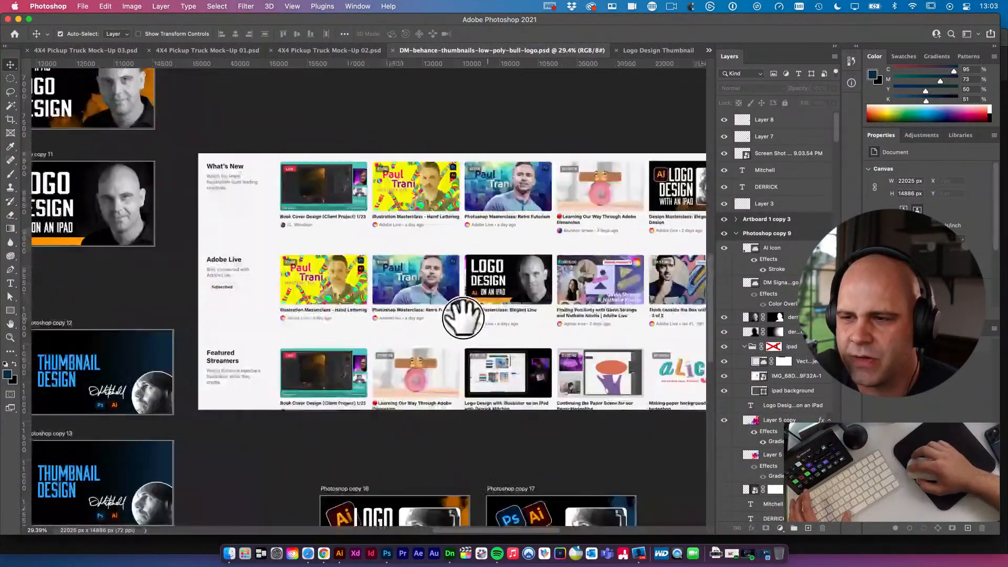
{"action": "scroll", "coordinate": [462, 317], "scroll_direction": "right", "scroll_amount": 2}
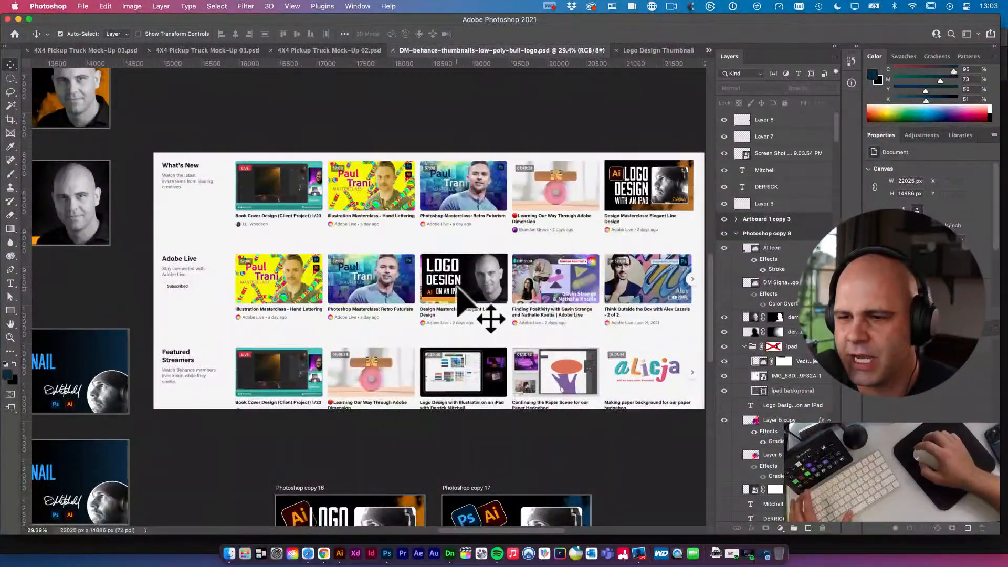
Try moving the iPad logo design thumbnail out of its slot in the Behance page screenshot, and undo the move
{"action": "left_click", "coordinate": [500, 240]}
{"action": "left_click_drag", "start_coordinate": [502, 241], "coordinate": [506, 239]}
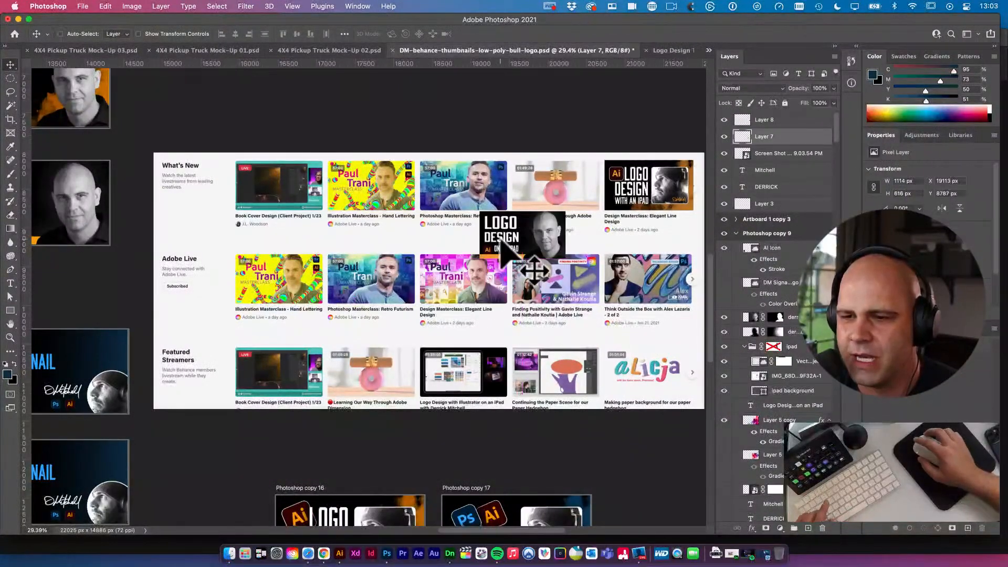
{"action": "key", "text": "super+z"}
Select the Photoshop copy 17 artboard with the Design Thumbnails artwork and make the Photoshop window narrower
{"action": "scroll", "coordinate": [400, 315], "scroll_direction": "left", "scroll_amount": 8}
{"action": "scroll", "coordinate": [401, 315], "scroll_direction": "down", "scroll_amount": 5}
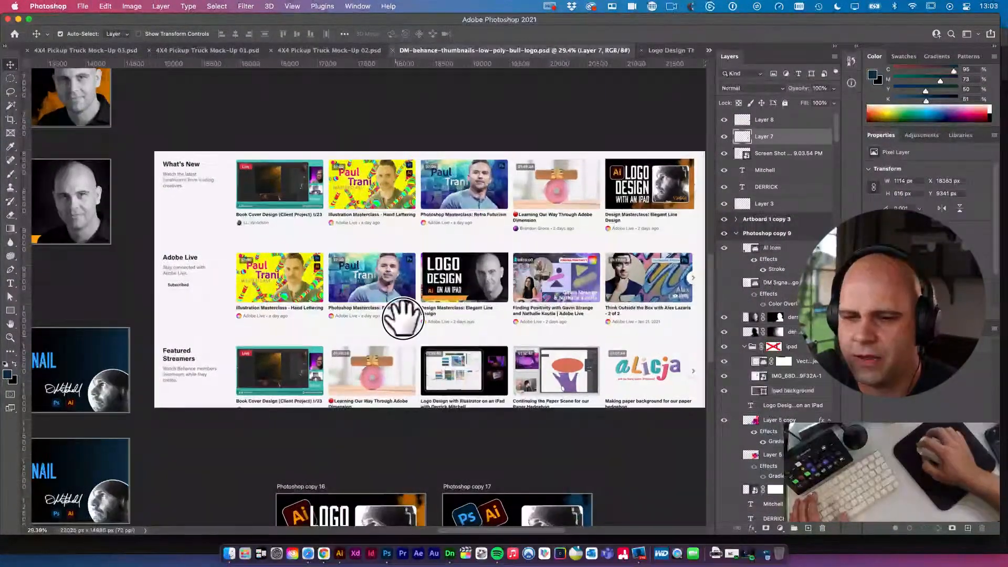
{"action": "scroll", "coordinate": [297, 257], "scroll_direction": "down", "scroll_amount": 5}
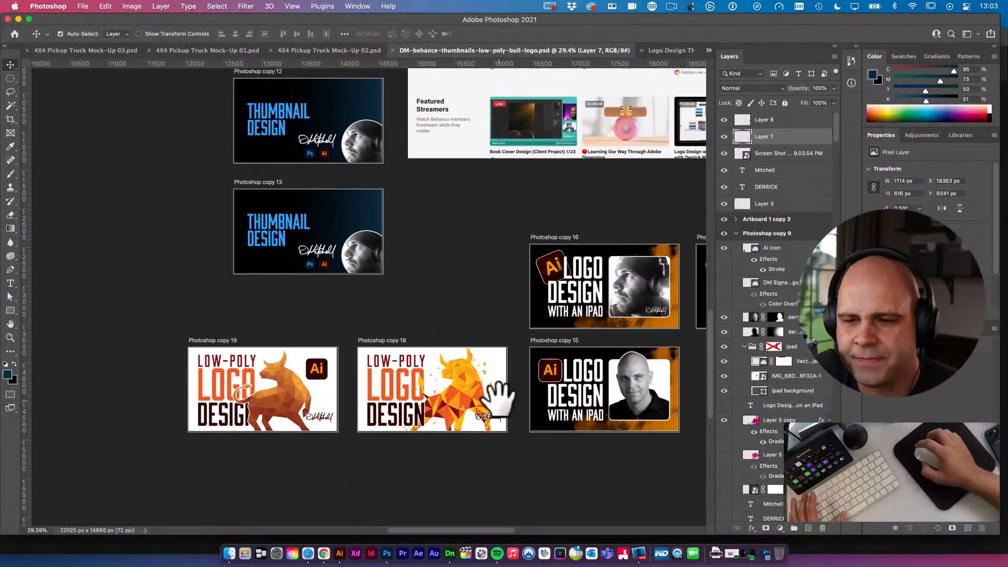
{"action": "scroll", "coordinate": [488, 370], "scroll_direction": "down", "scroll_amount": 2}
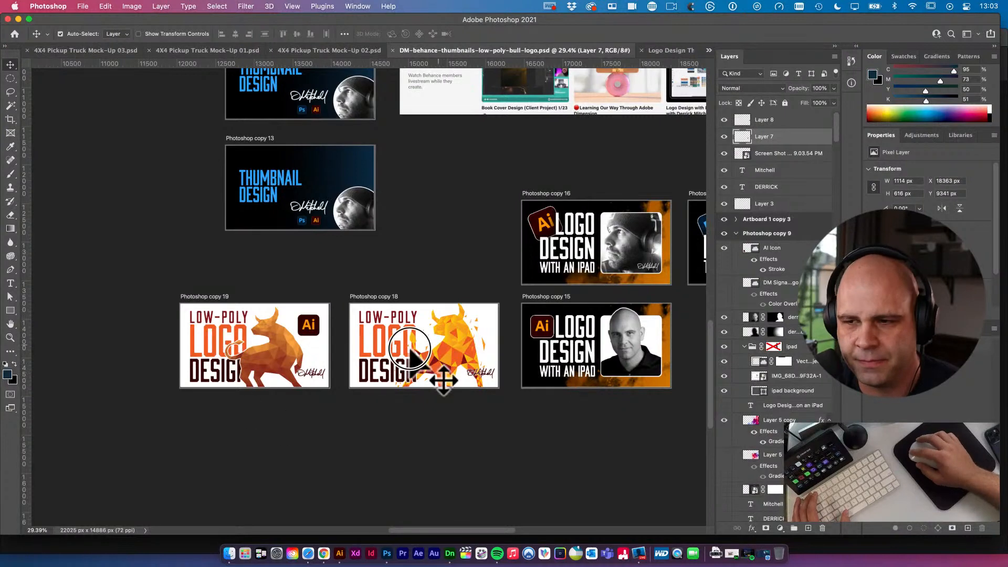
{"action": "scroll", "coordinate": [428, 371], "scroll_direction": "right", "scroll_amount": 5}
{"action": "scroll", "coordinate": [417, 360], "scroll_direction": "right", "scroll_amount": 2}
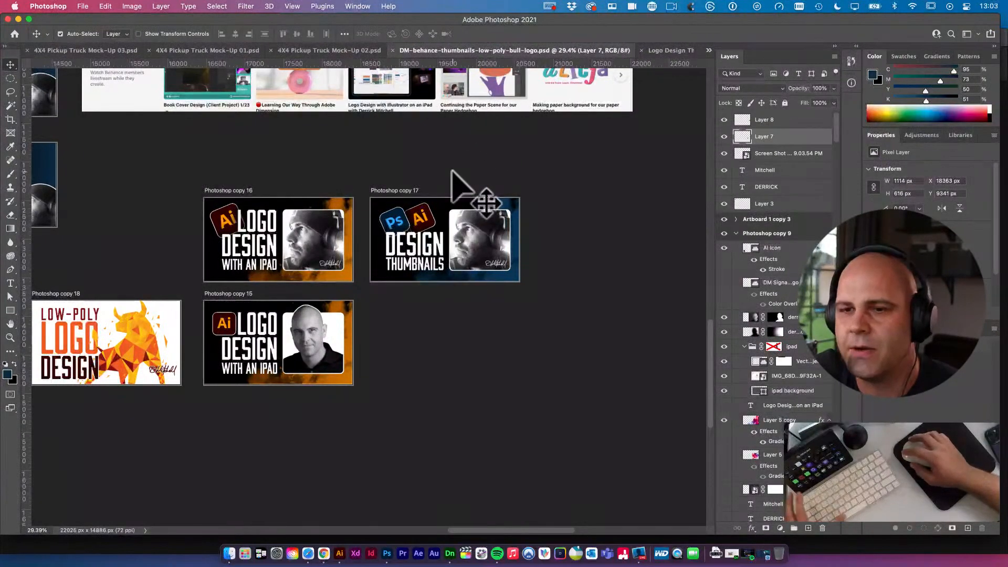
{"action": "left_click", "coordinate": [401, 185]}
{"action": "left_click", "coordinate": [397, 191]}
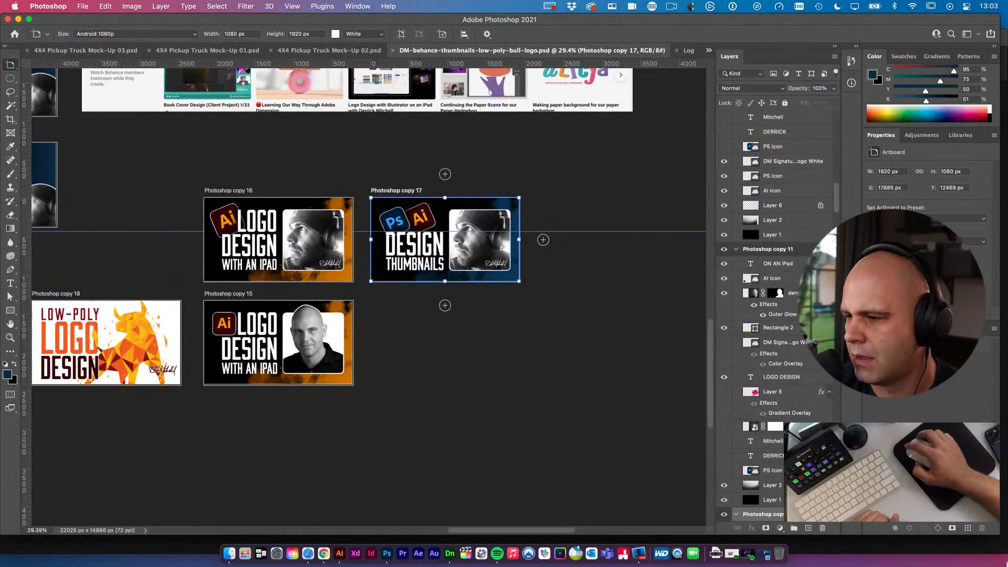
{"action": "left_click_drag", "start_coordinate": [992, 533], "coordinate": [896, 533]}
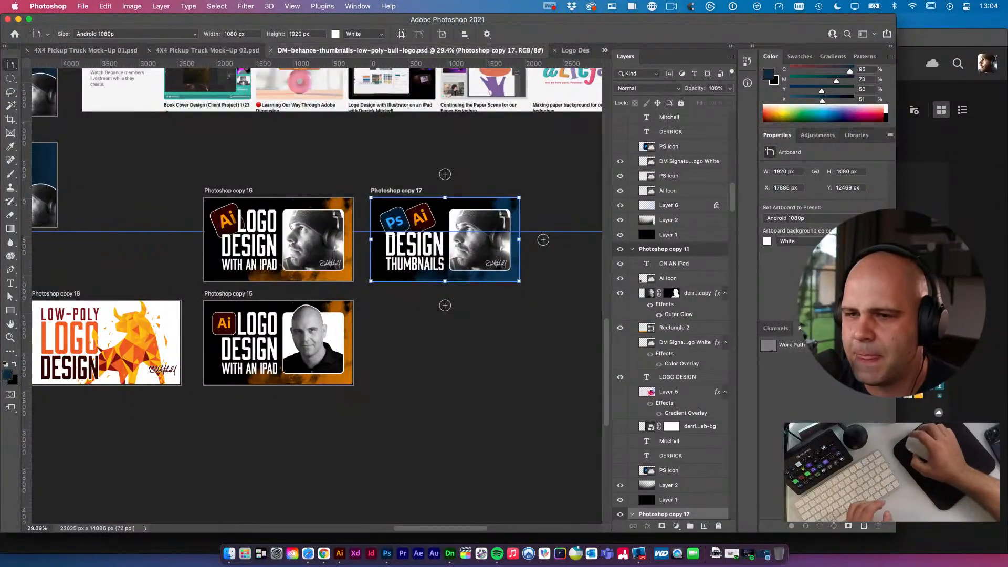
Locate the Photoshop copy 17 artboard in the layer list and check it by toggling its visibility
{"action": "scroll", "coordinate": [719, 362], "scroll_direction": "down", "scroll_amount": 5}
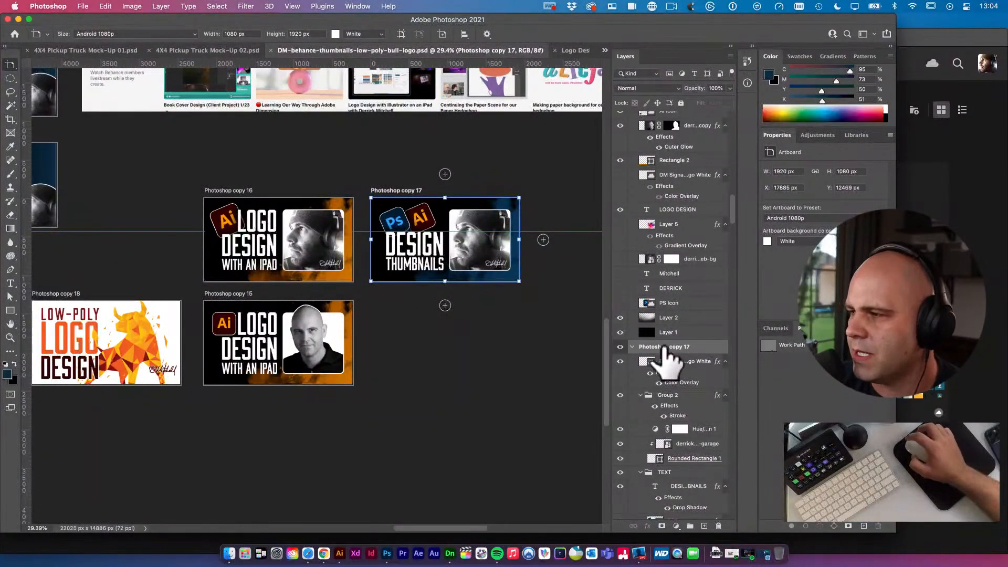
{"action": "left_click", "coordinate": [620, 346]}
{"action": "left_click", "coordinate": [620, 346]}
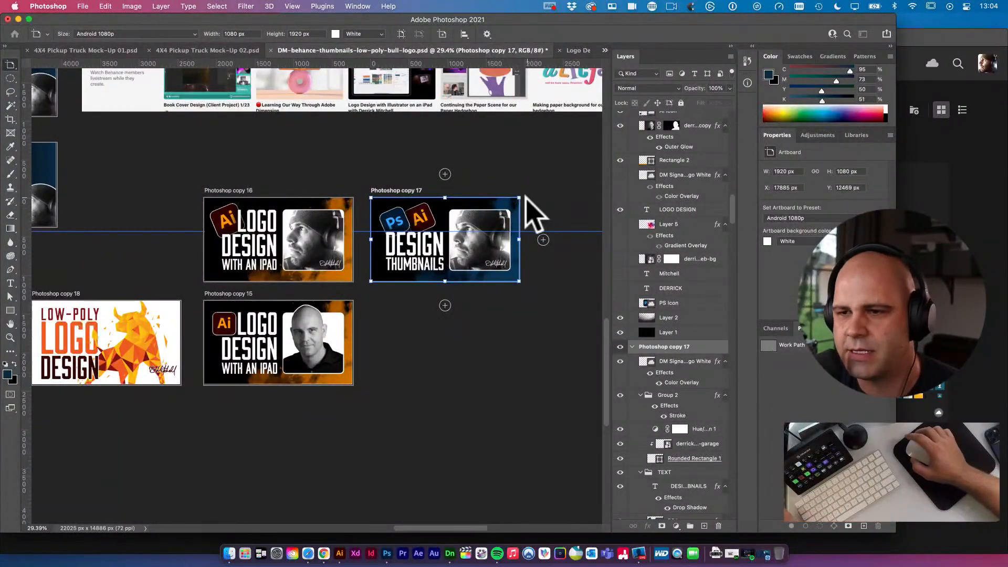
{"action": "key", "text": "super+n"}
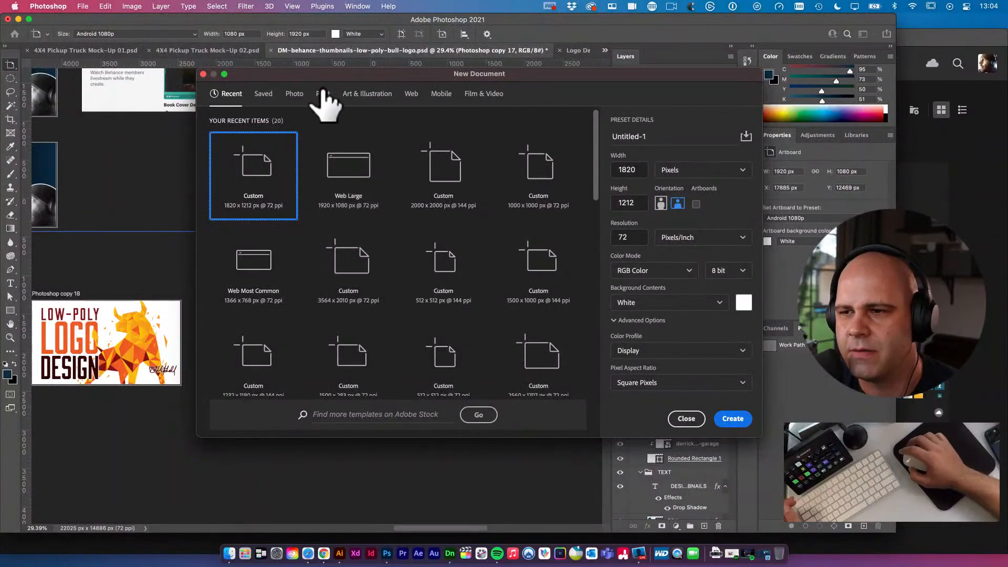
{"action": "left_click", "coordinate": [686, 419]}
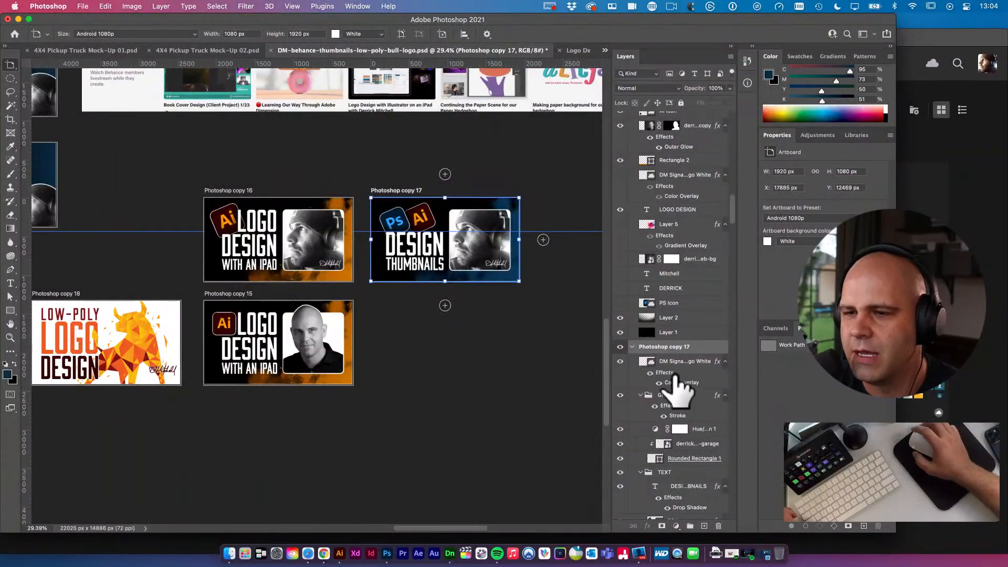
{"action": "right_click", "coordinate": [662, 348]}
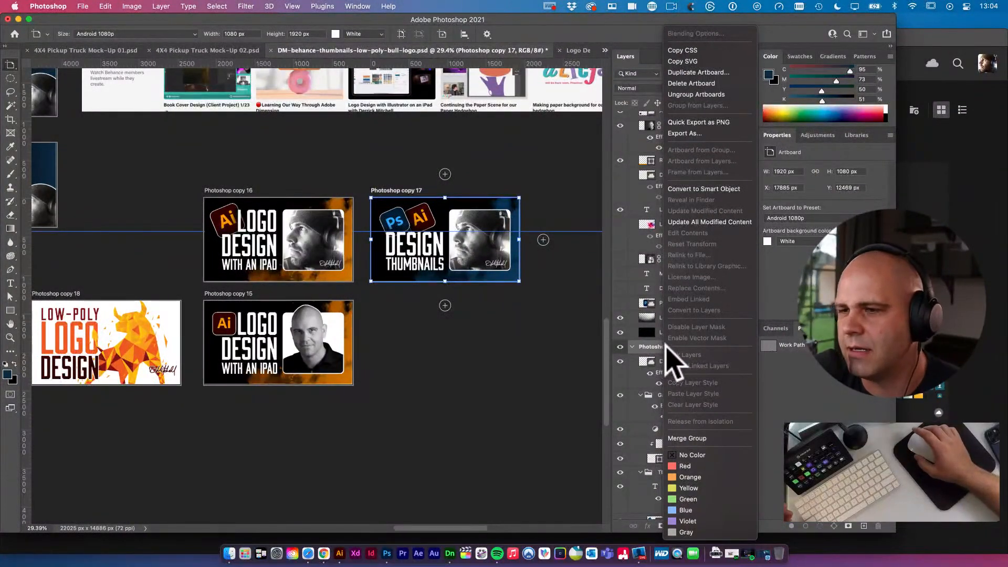
{"action": "left_click", "coordinate": [723, 73]}
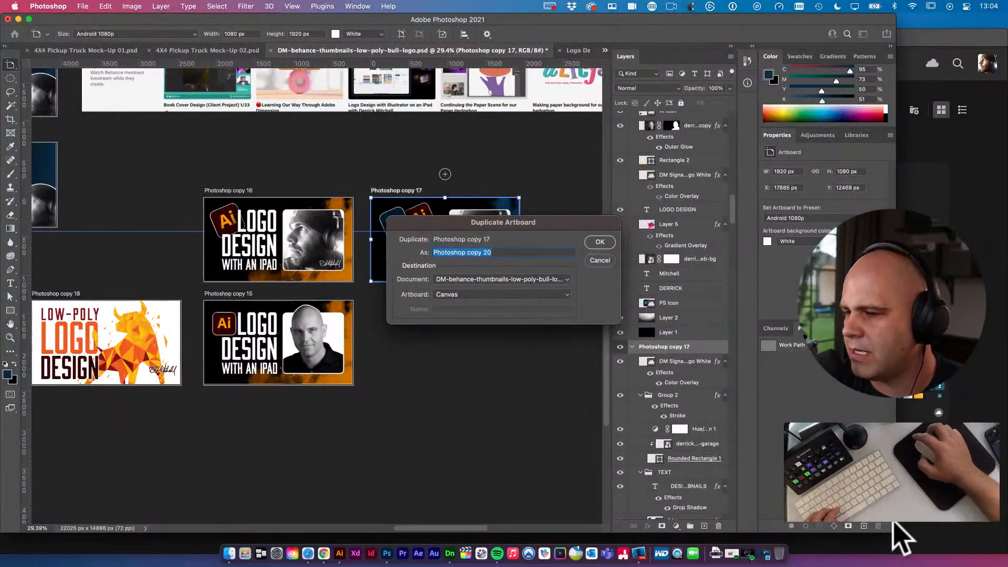
{"action": "left_click", "coordinate": [600, 260]}
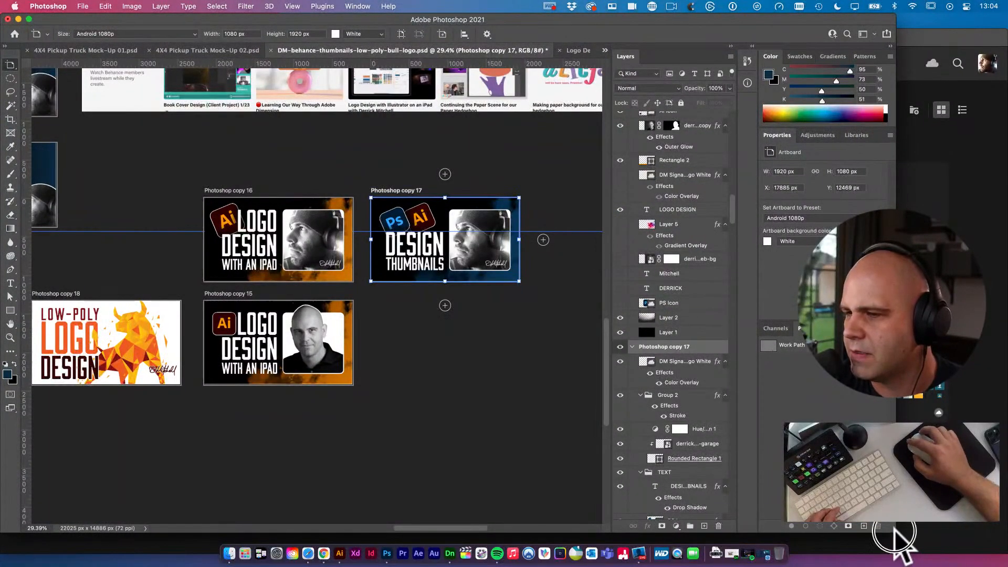
Make the Photoshop window narrower and set up a duplicate of the Photoshop copy 17 artboard named Behance Thumbnail
{"action": "left_click_drag", "start_coordinate": [895, 531], "coordinate": [842, 535]}
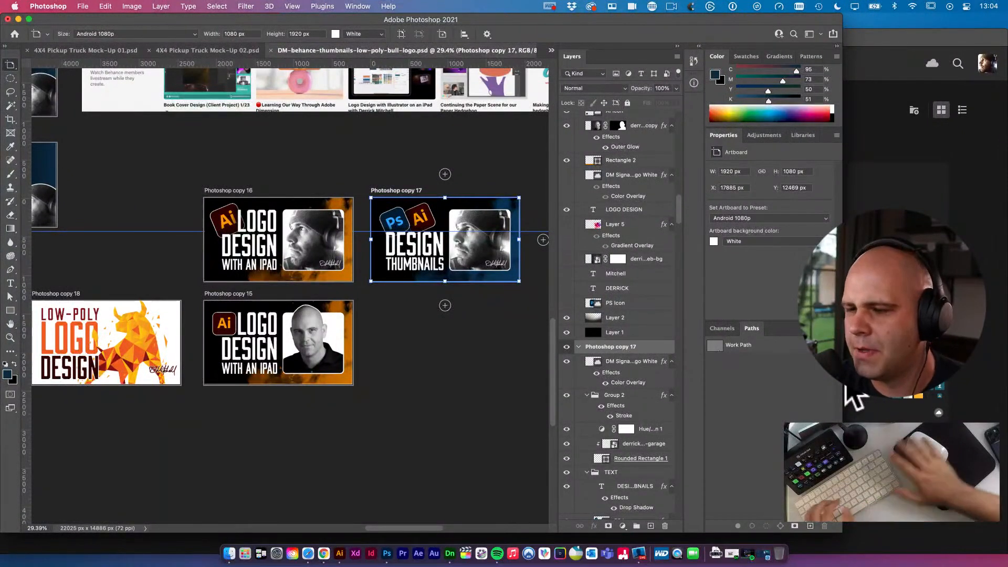
{"action": "right_click", "coordinate": [625, 348]}
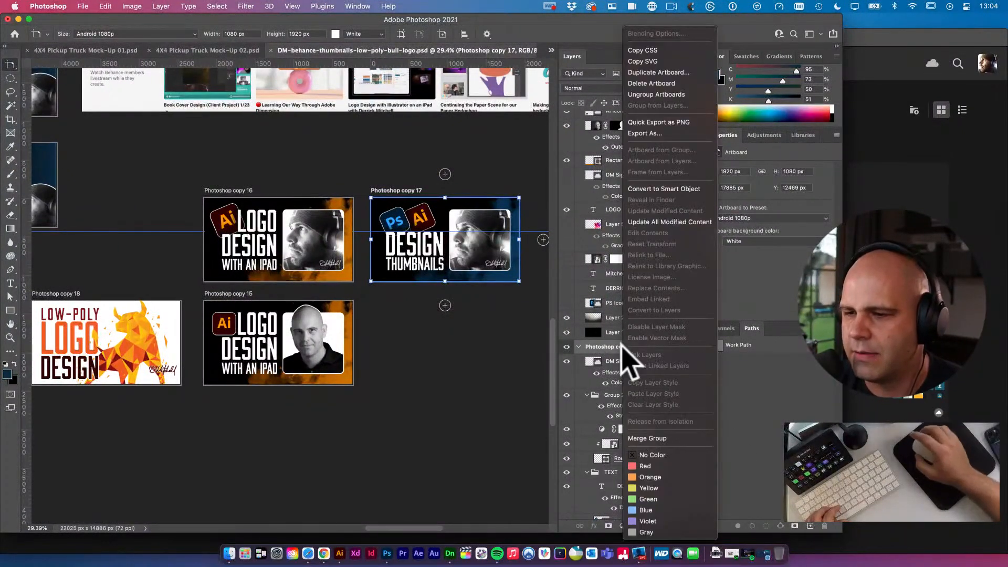
{"action": "left_click", "coordinate": [651, 72]}
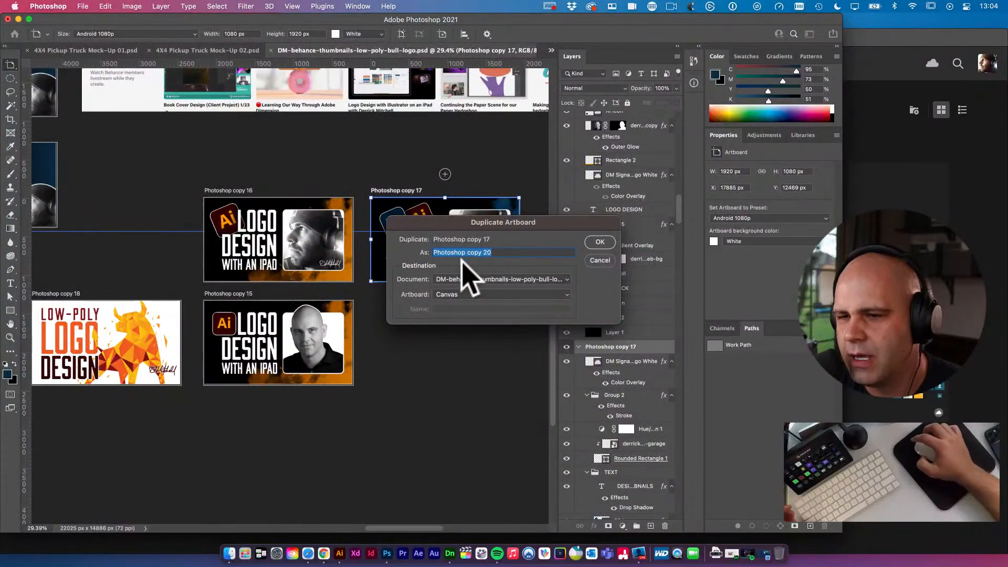
{"action": "double_click", "coordinate": [502, 252]}
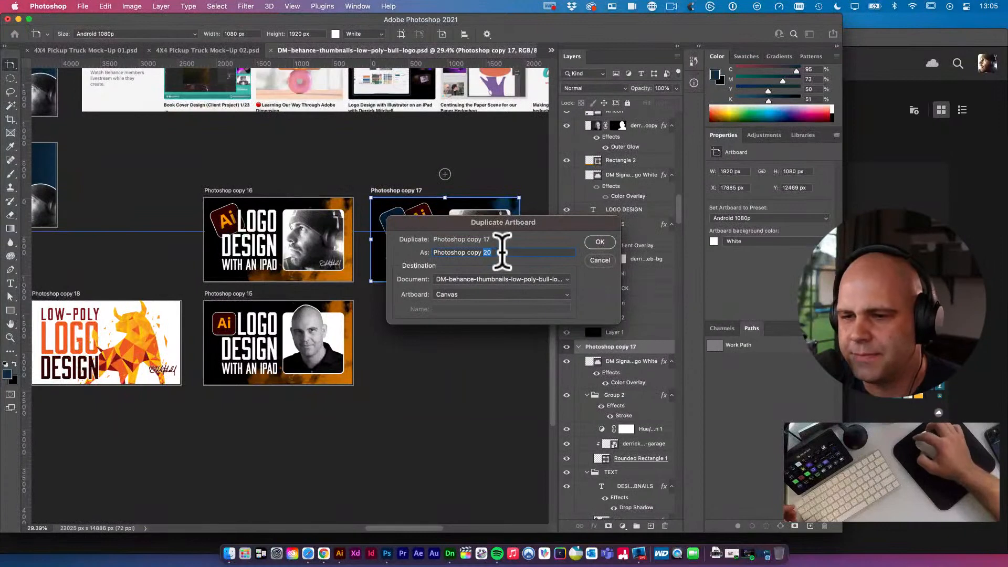
{"action": "key", "text": "super+a"}
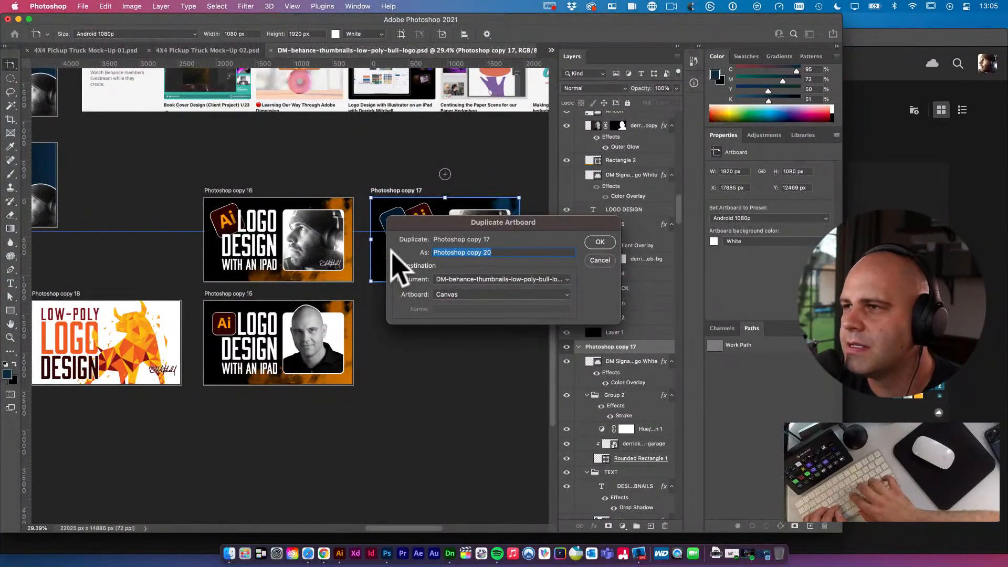
{"action": "type", "text": "Behance "}
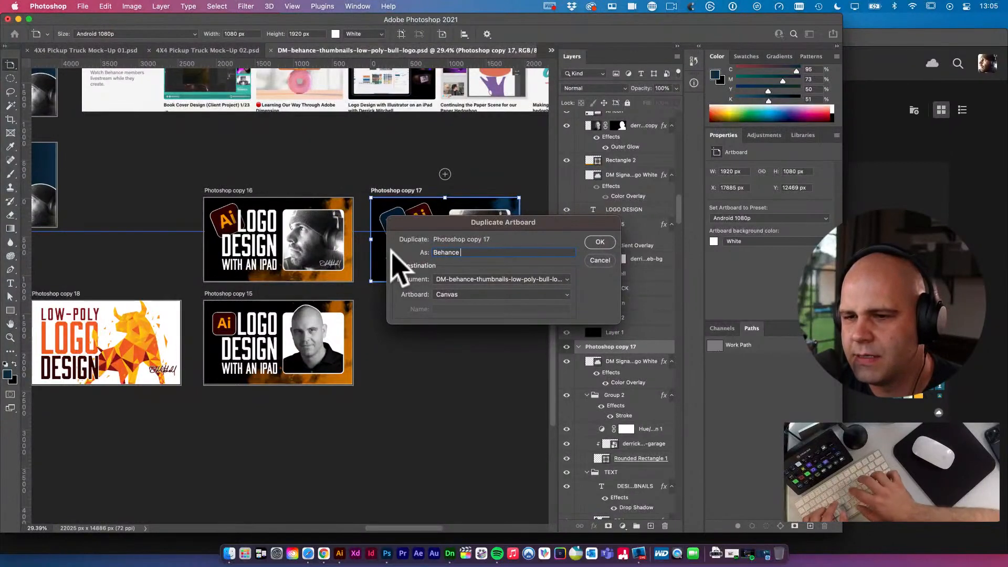
{"action": "type", "text": "Thumbnail"}
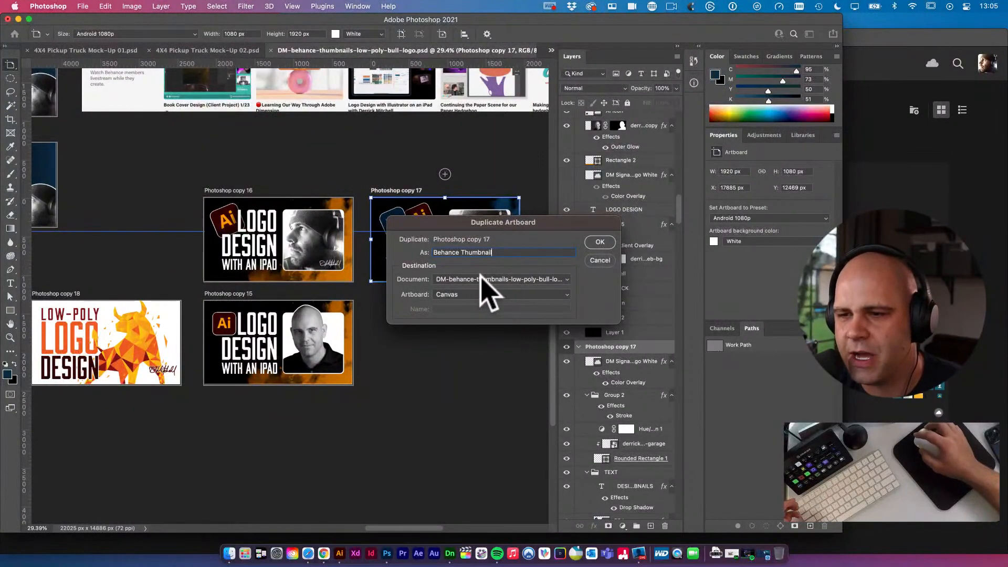
Send the artboard duplicate to a new document named Behance Live Thumbnails and create it
{"action": "left_click", "coordinate": [482, 279]}
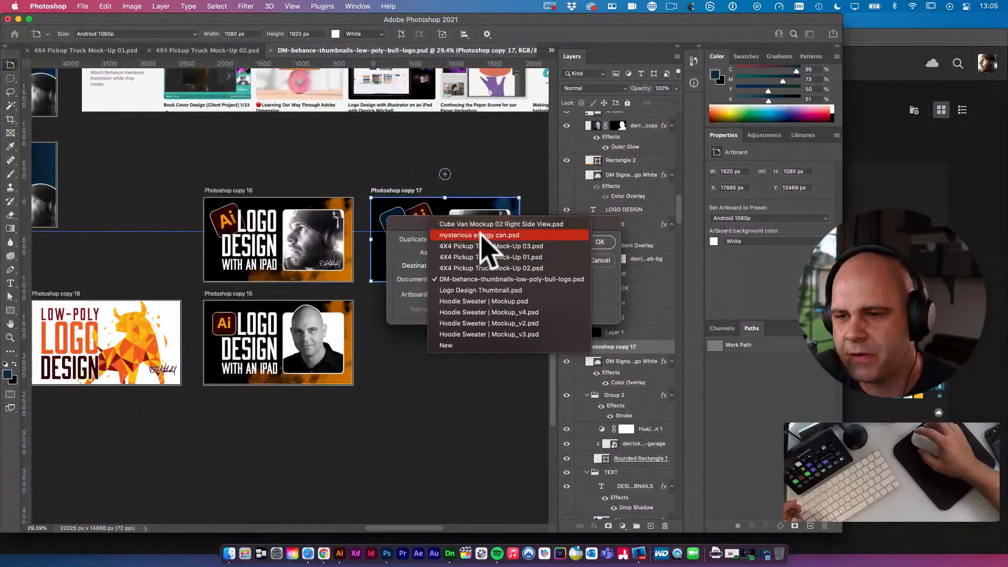
{"action": "left_click", "coordinate": [447, 345]}
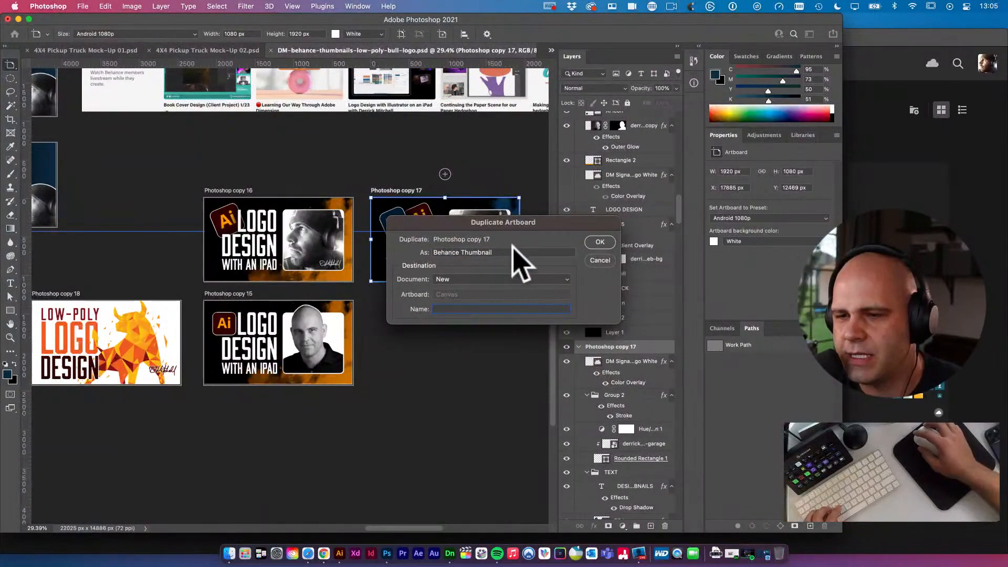
{"action": "key", "text": "super+c"}
{"action": "left_click", "coordinate": [483, 309]}
{"action": "key", "text": "super+v"}
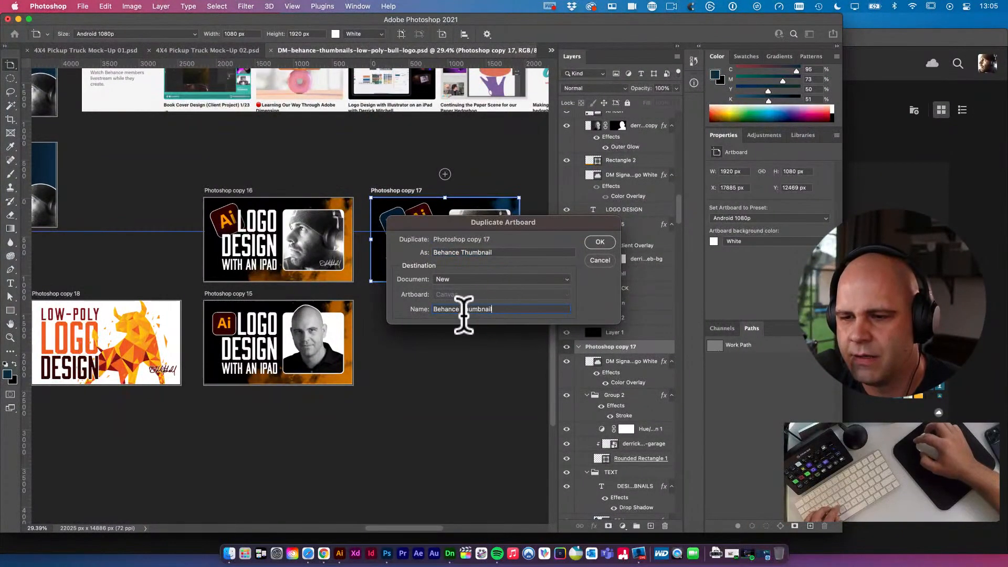
{"action": "key", "text": "super+a"}
{"action": "key", "text": "BackSpace"}
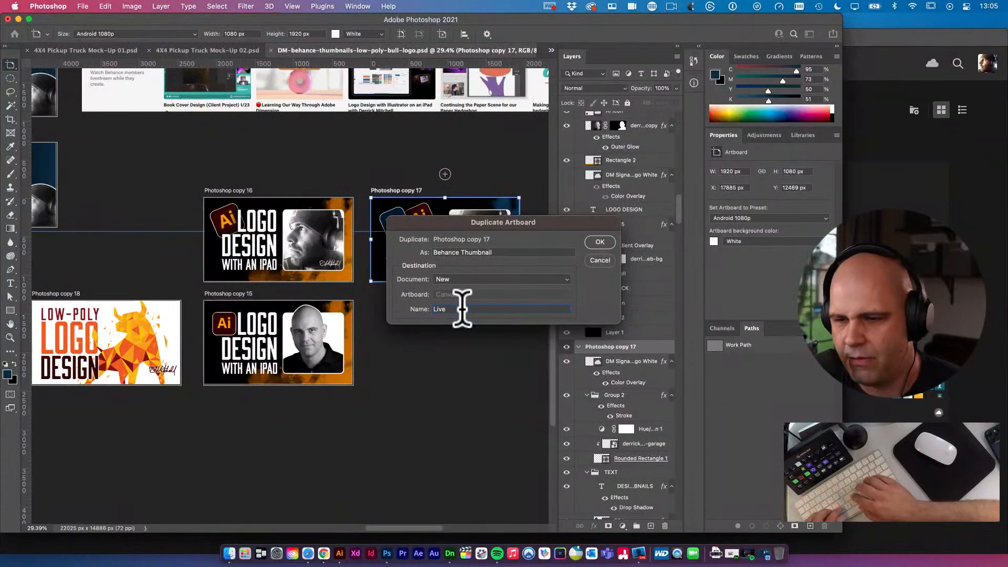
{"action": "type", "text": "Behance Live S"}
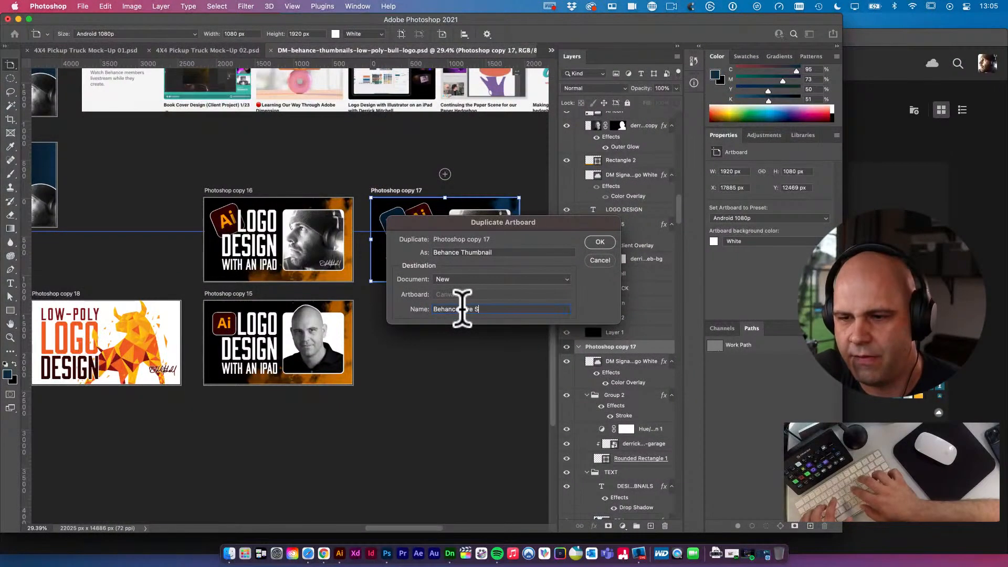
{"action": "key", "text": "BackSpace"}
{"action": "type", "text": "Th"}
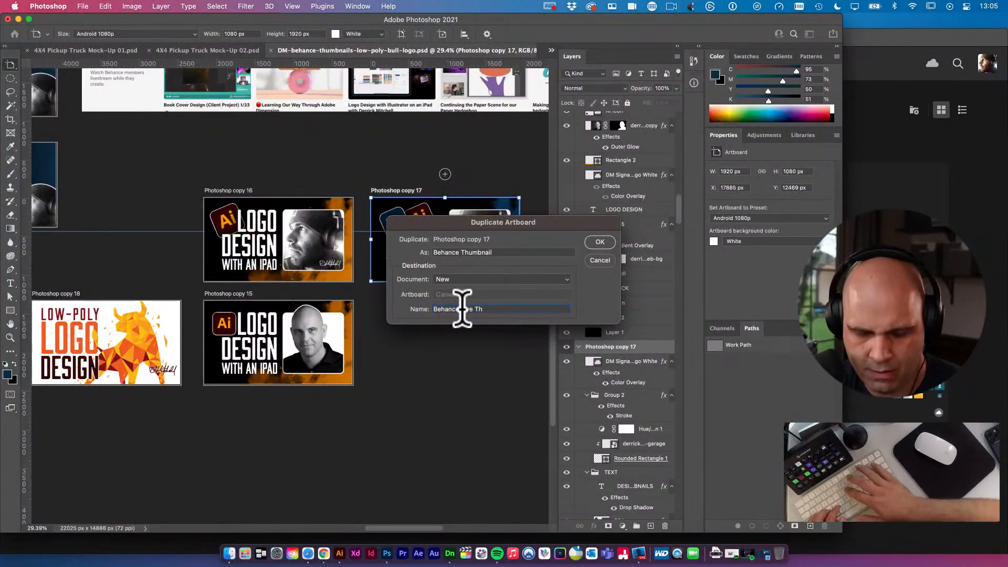
{"action": "type", "text": "umbnails"}
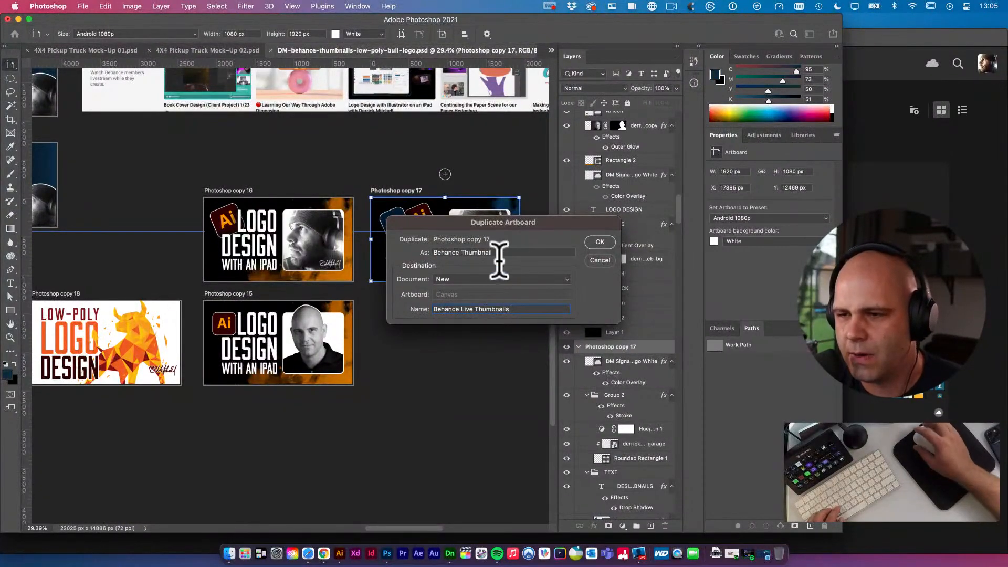
{"action": "left_click", "coordinate": [599, 242]}
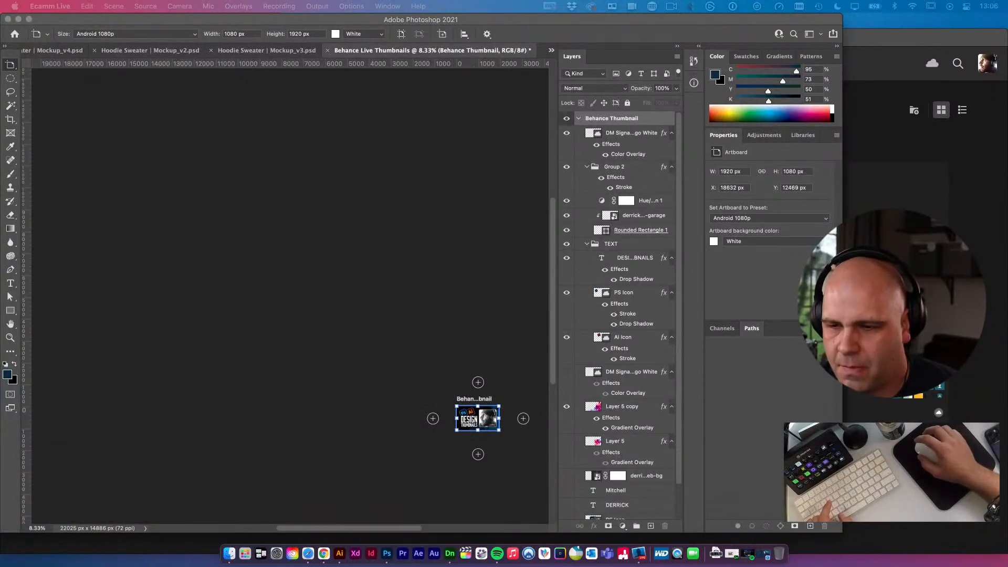
Activate the Move tool and inspect the Behance Thumbnail artboard up close in the new document
{"action": "left_click", "coordinate": [509, 420]}
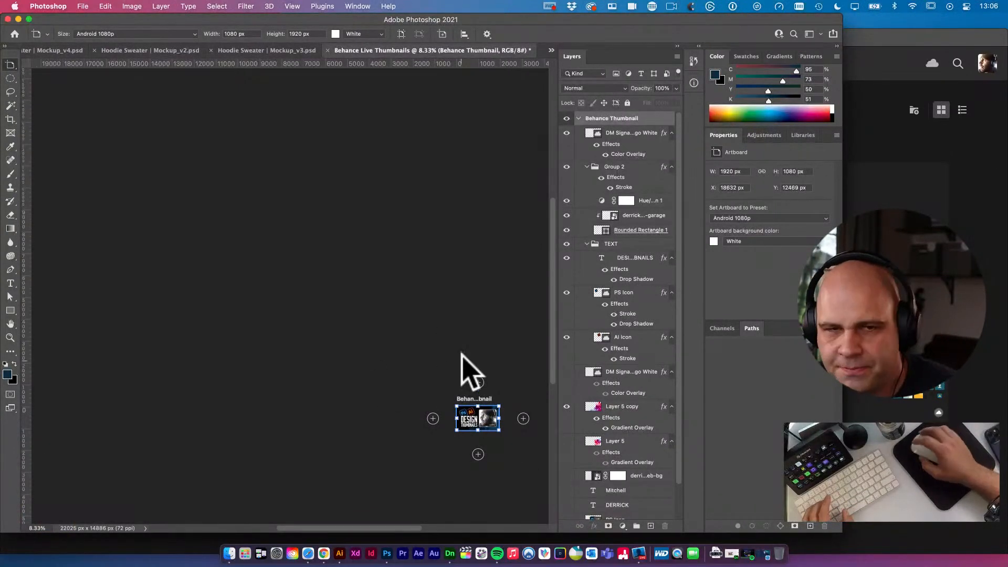
{"action": "left_click", "coordinate": [11, 63]}
{"action": "left_click", "coordinate": [38, 65]}
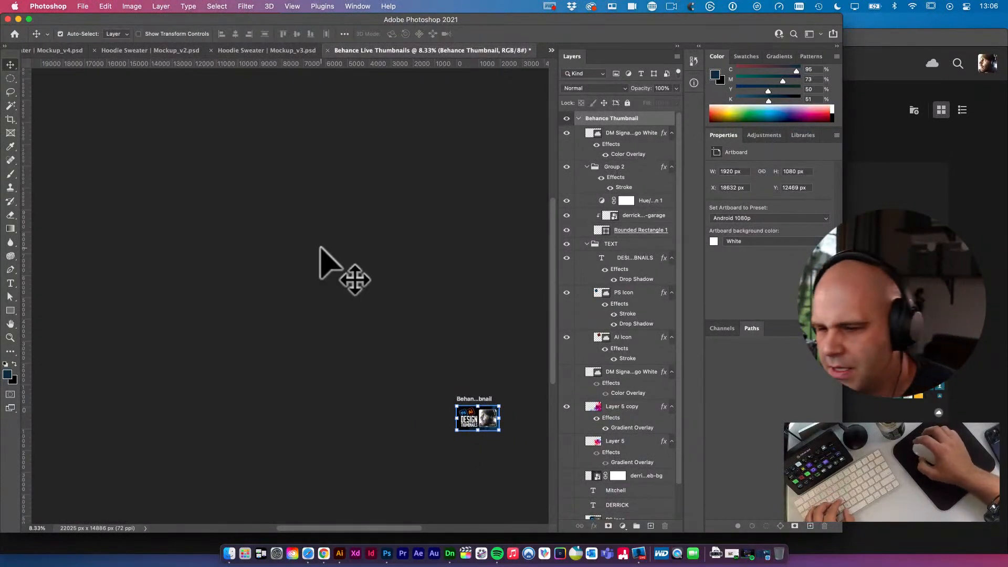
{"action": "left_click_drag", "start_coordinate": [467, 451], "coordinate": [328, 365]}
{"action": "left_click", "coordinate": [350, 335], "text": "super"}
{"action": "left_click", "coordinate": [350, 334], "text": "super"}
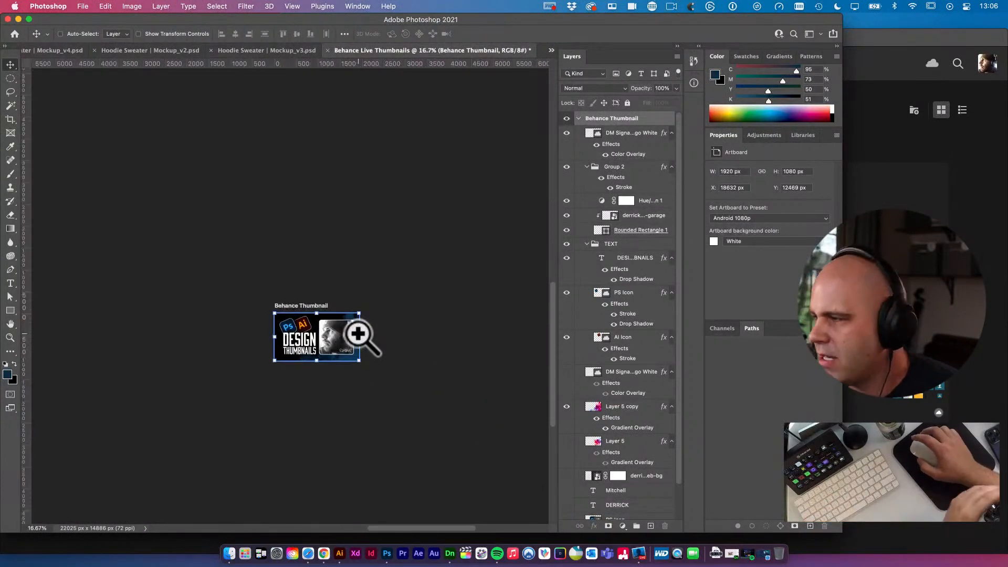
{"action": "left_click", "coordinate": [332, 337], "text": "alt+super"}
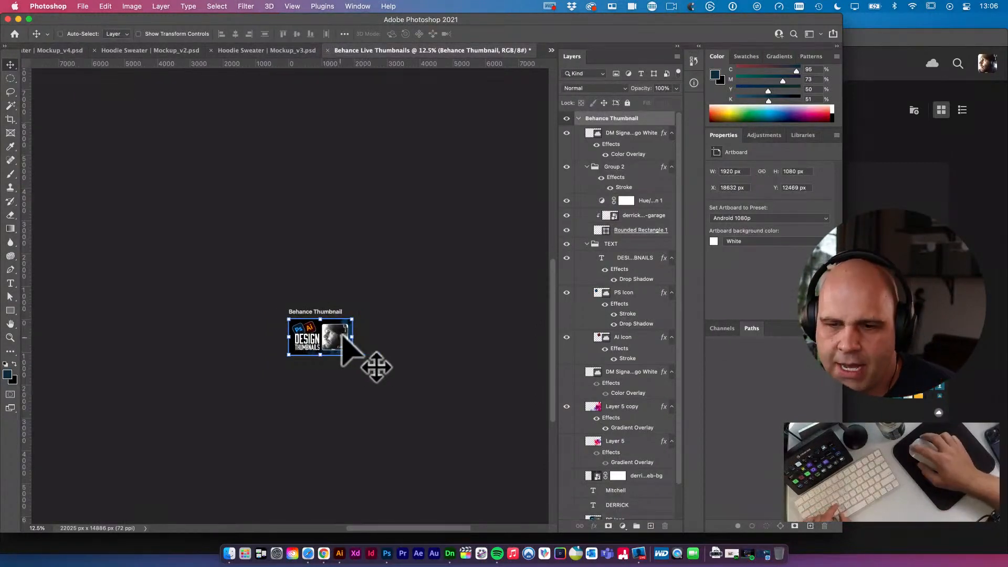
{"action": "left_click", "coordinate": [303, 334], "text": "super"}
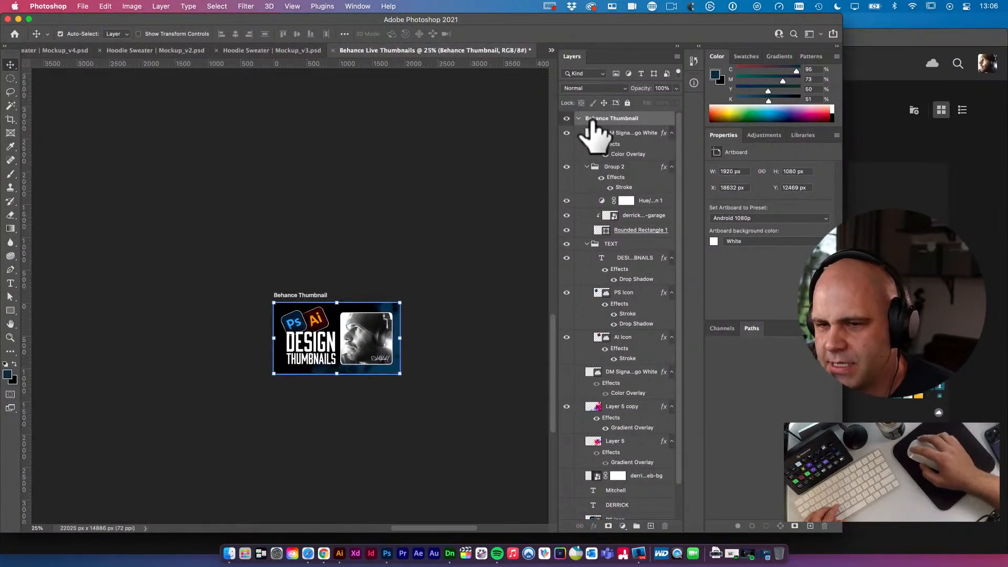
Review the layers inside the Behance Thumbnail artboard down to Layer 1 and fit the artboard in view
{"action": "scroll", "coordinate": [620, 294], "scroll_direction": "down", "scroll_amount": 1}
{"action": "scroll", "coordinate": [617, 281], "scroll_direction": "down", "scroll_amount": 2}
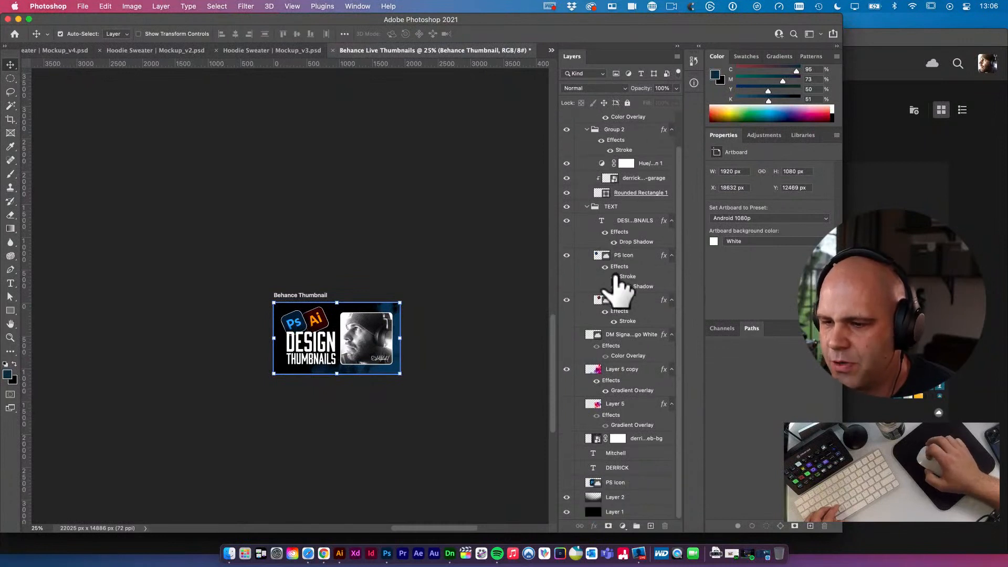
{"action": "scroll", "coordinate": [616, 281], "scroll_direction": "up", "scroll_amount": 3}
{"action": "scroll", "coordinate": [445, 74], "scroll_direction": "up", "scroll_amount": 15}
{"action": "scroll", "coordinate": [441, 135], "scroll_direction": "down", "scroll_amount": 5}
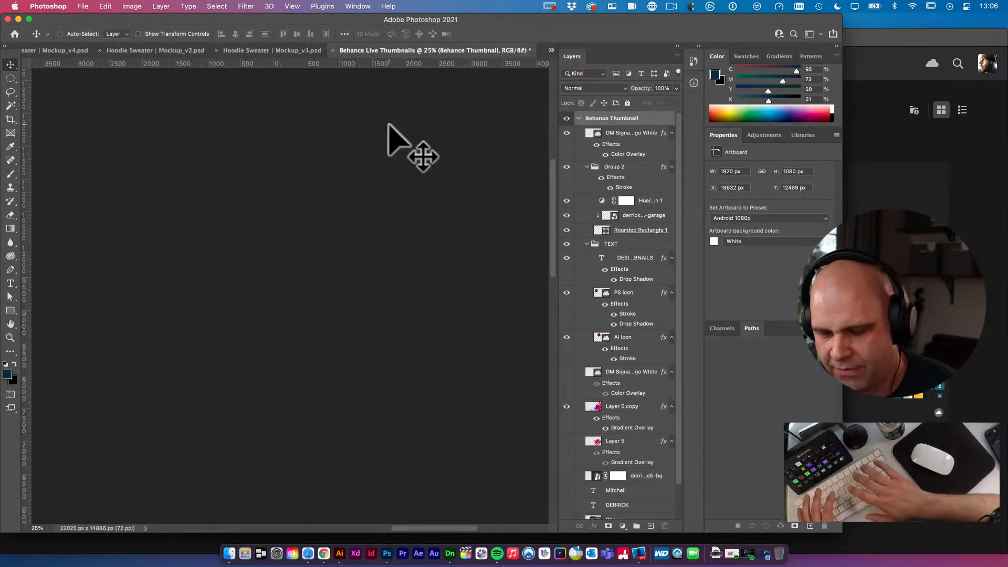
{"action": "key", "text": "ctrl+0"}
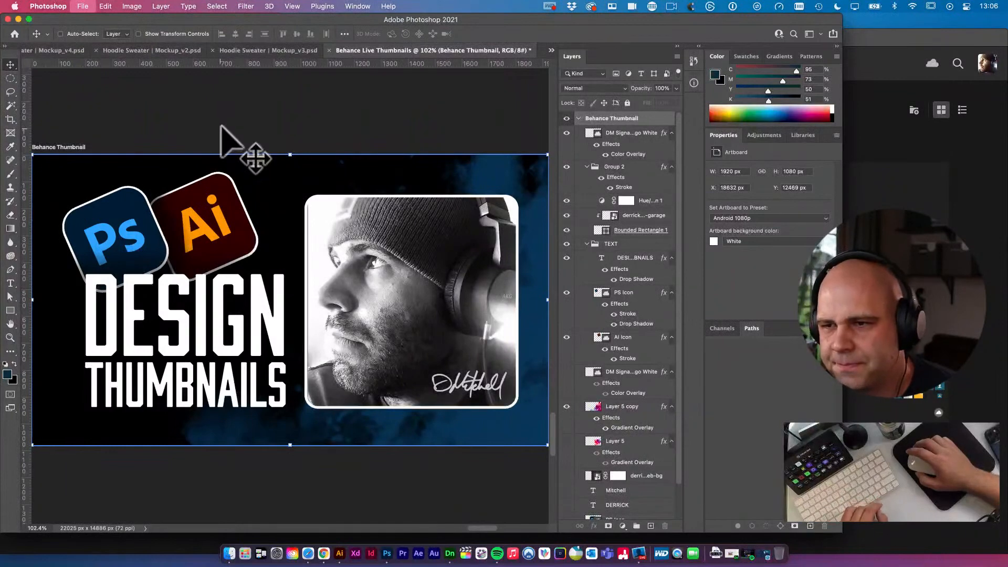
Save the document as Behance Live Thumbnails.psd in a new 21-5-23 folder inside Live Streams, with Maximize Compatibility on
{"action": "key", "text": "ctrl+shift+s"}
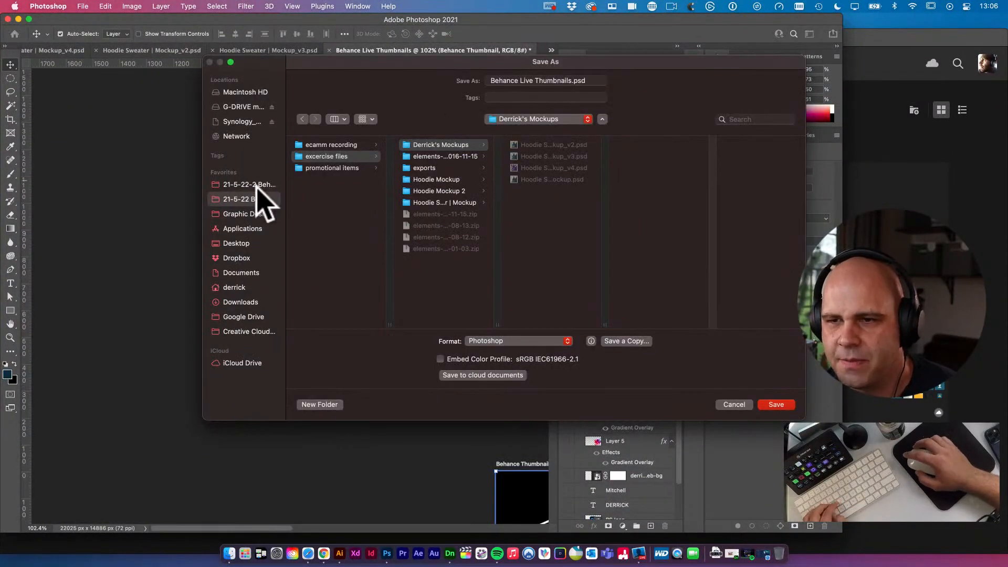
{"action": "left_click", "coordinate": [252, 185]}
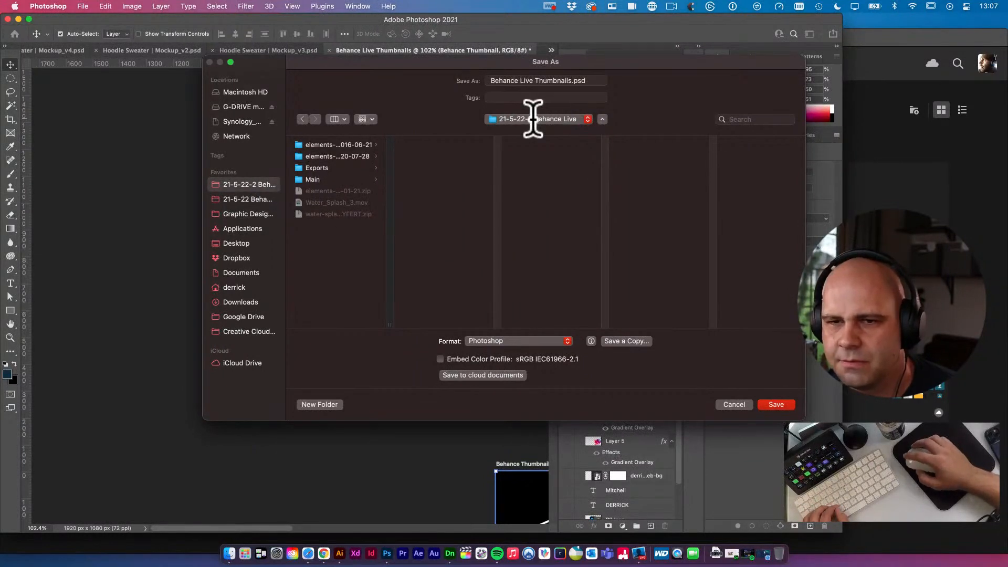
{"action": "left_click", "coordinate": [533, 119]}
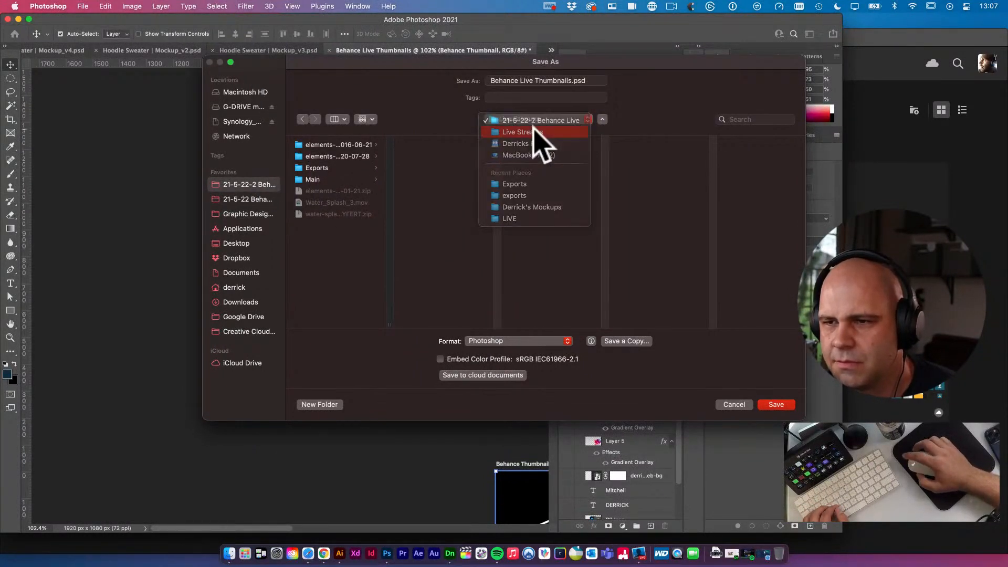
{"action": "left_click", "coordinate": [534, 132]}
{"action": "left_click", "coordinate": [423, 243]}
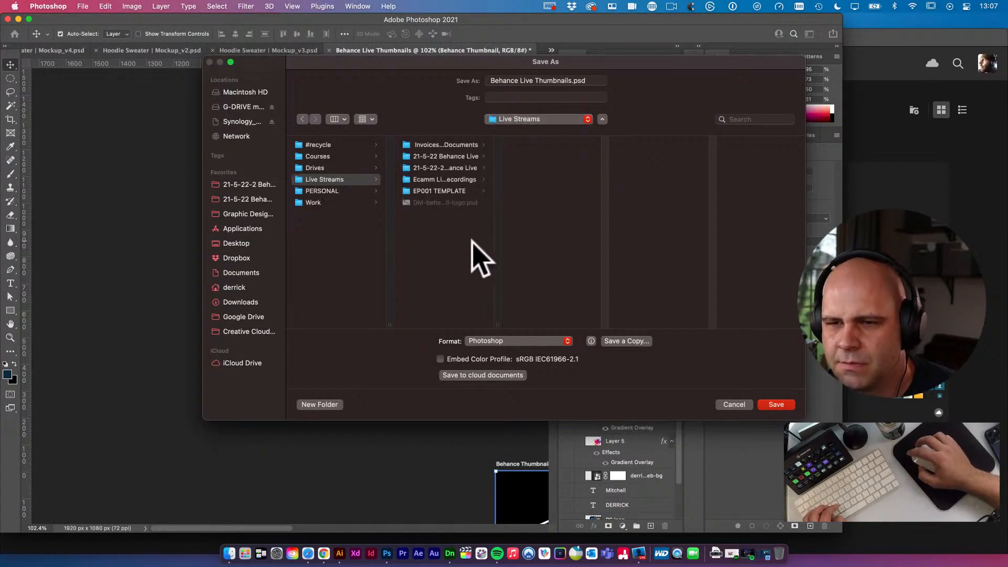
{"action": "left_click", "coordinate": [443, 235]}
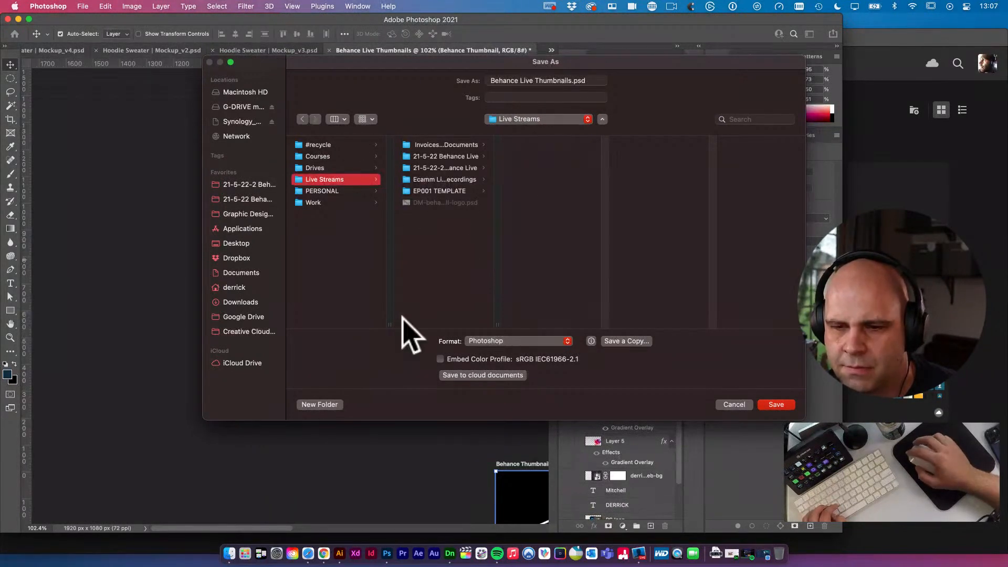
{"action": "left_click", "coordinate": [331, 404]}
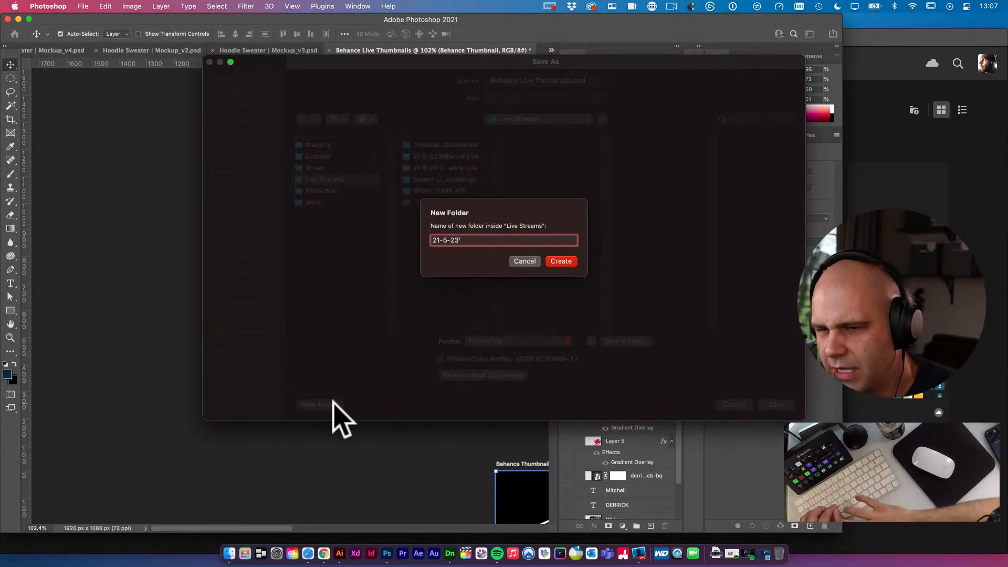
{"action": "key", "text": "Return"}
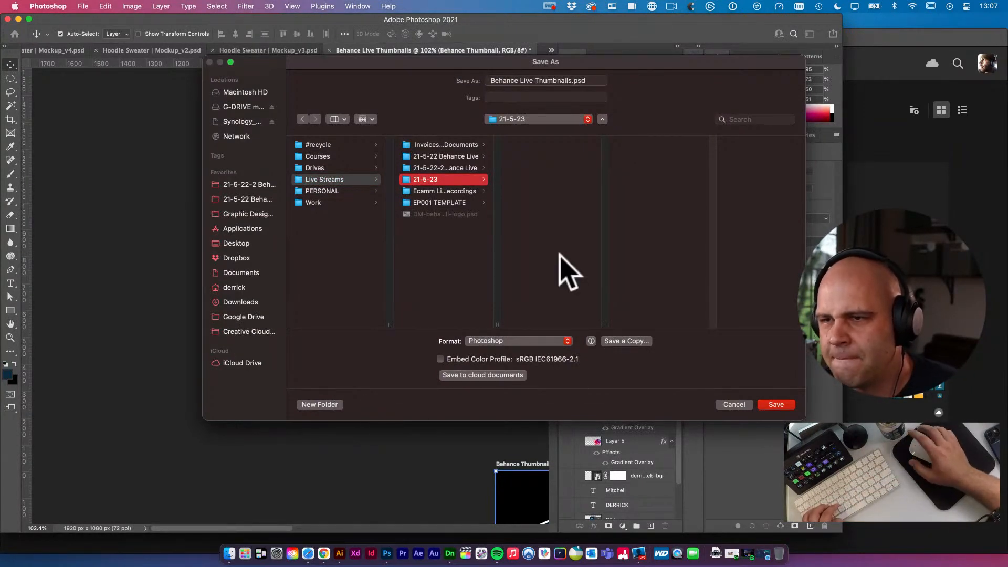
{"action": "left_click", "coordinate": [776, 404]}
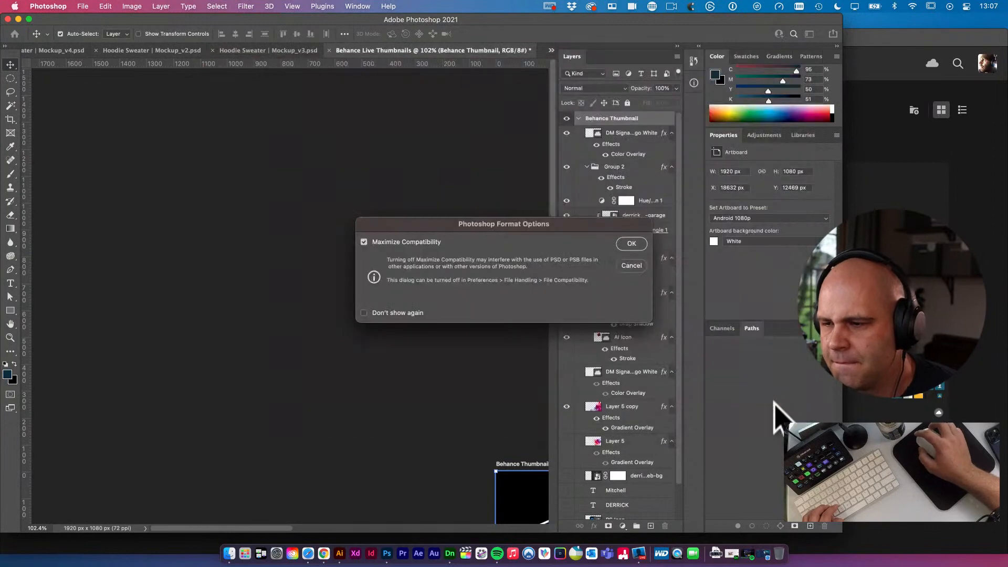
{"action": "left_click", "coordinate": [632, 244]}
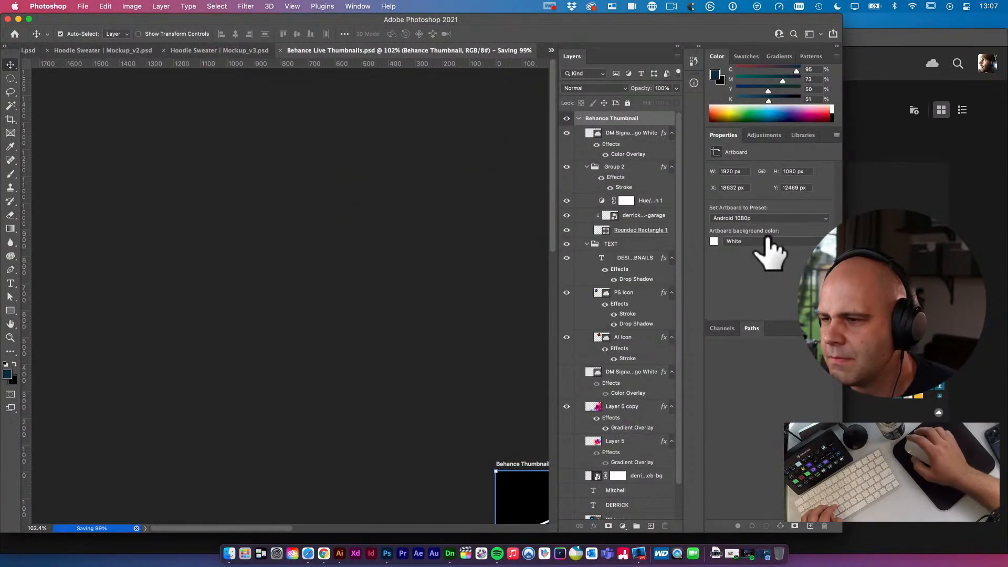
Collapse the Behance Thumbnail artboard's layer list and duplicate the artboard beside the original
{"action": "left_click_drag", "start_coordinate": [431, 389], "coordinate": [302, 292]}
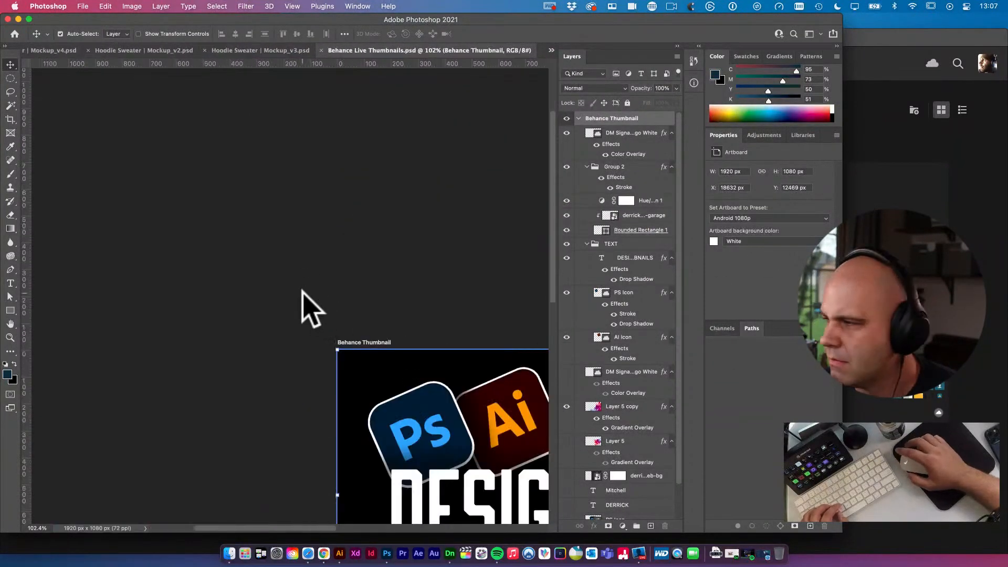
{"action": "left_click_drag", "start_coordinate": [396, 308], "coordinate": [275, 200]}
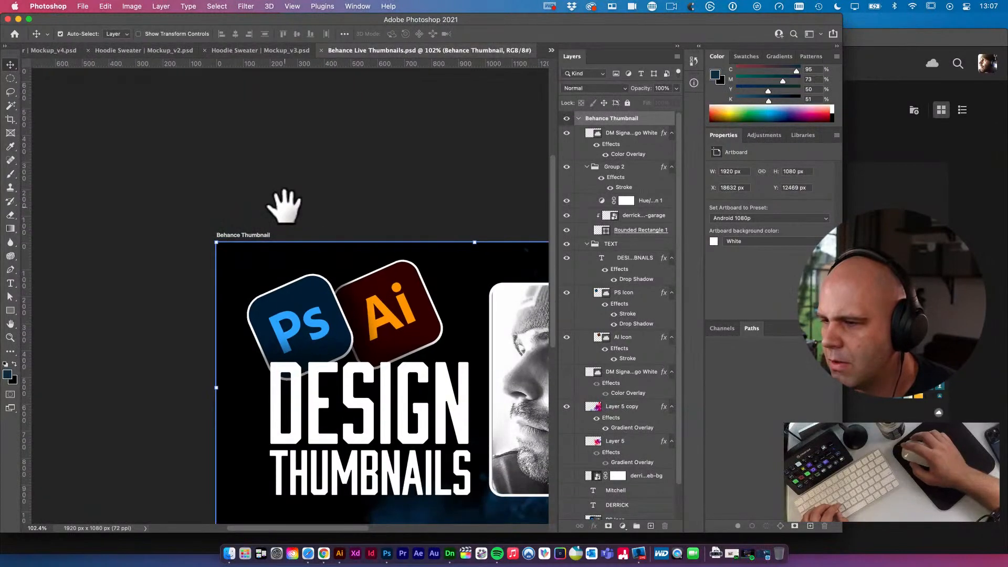
{"action": "left_click_drag", "start_coordinate": [336, 255], "coordinate": [204, 124]}
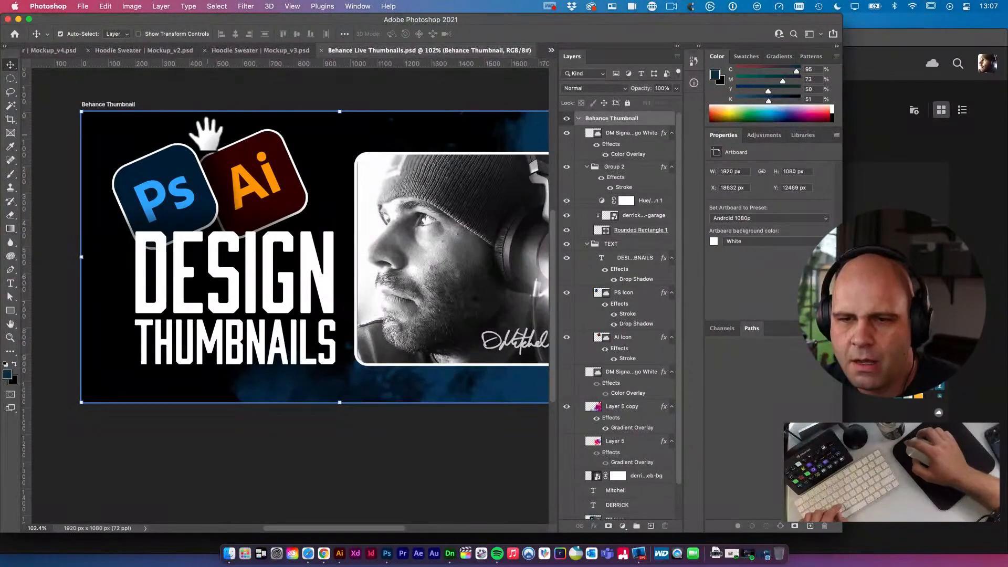
{"action": "left_click_drag", "start_coordinate": [358, 229], "coordinate": [331, 242]}
{"action": "key", "text": "super+1"}
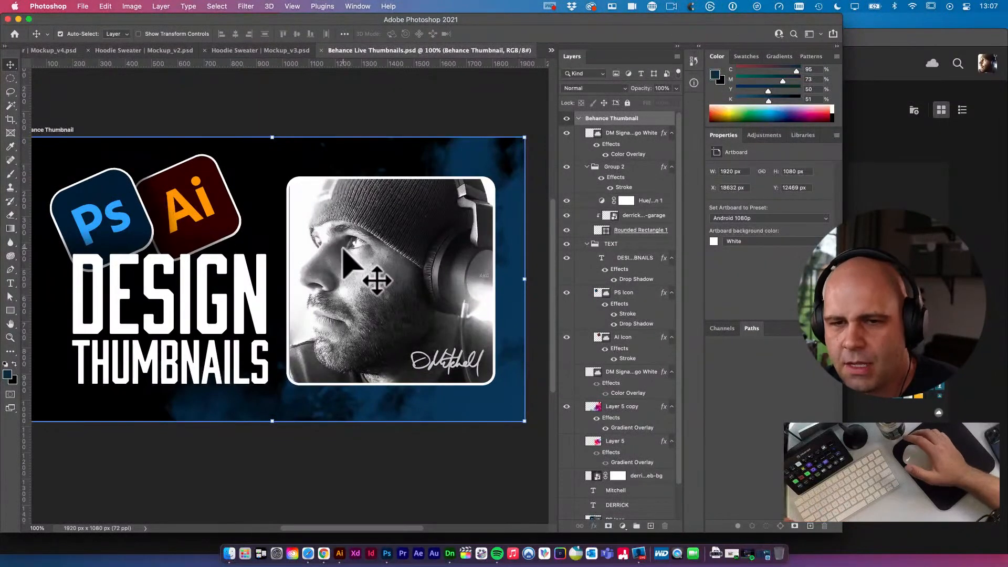
{"action": "left_click", "coordinate": [371, 259], "text": "alt"}
{"action": "left_click", "coordinate": [371, 259], "text": "alt"}
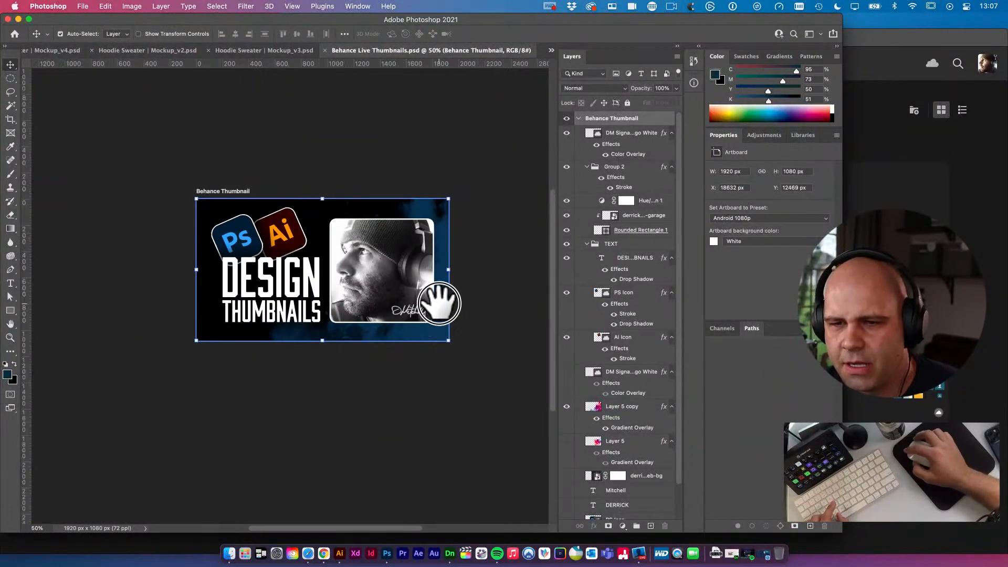
{"action": "left_click_drag", "start_coordinate": [439, 303], "coordinate": [355, 293]}
{"action": "left_click", "coordinate": [578, 118]}
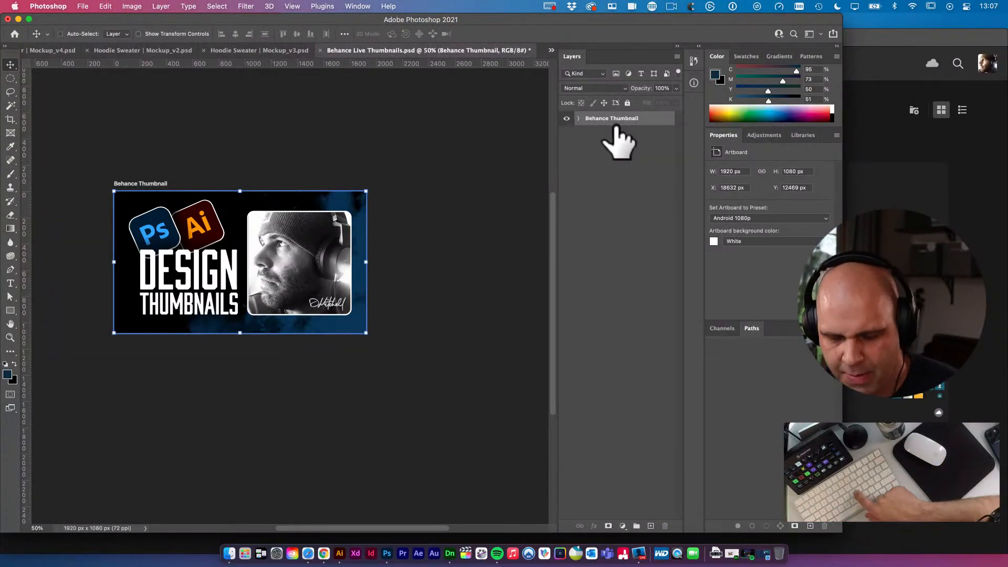
{"action": "key", "text": "super+j"}
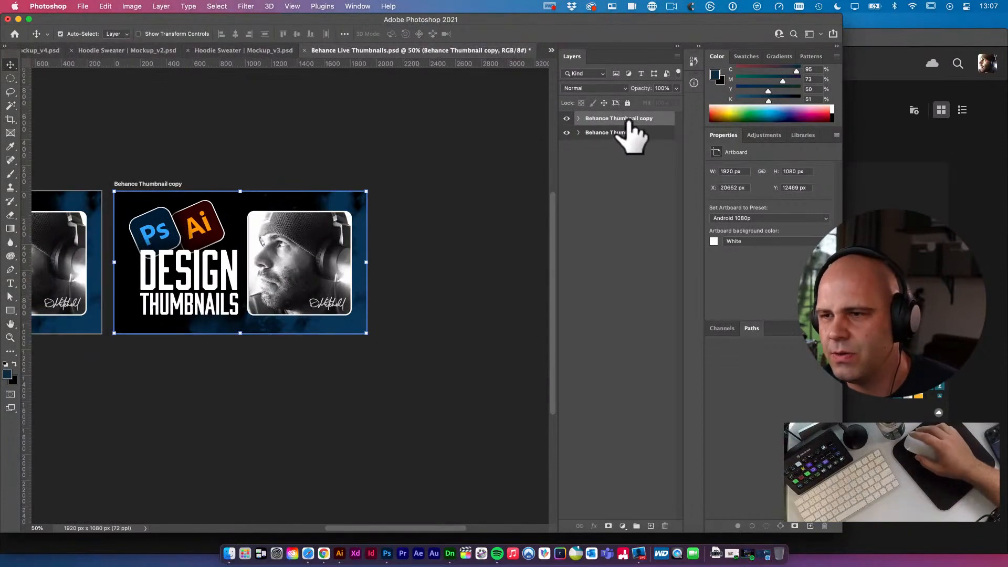
{"action": "scroll", "coordinate": [239, 246], "scroll_direction": "left", "scroll_amount": 5}
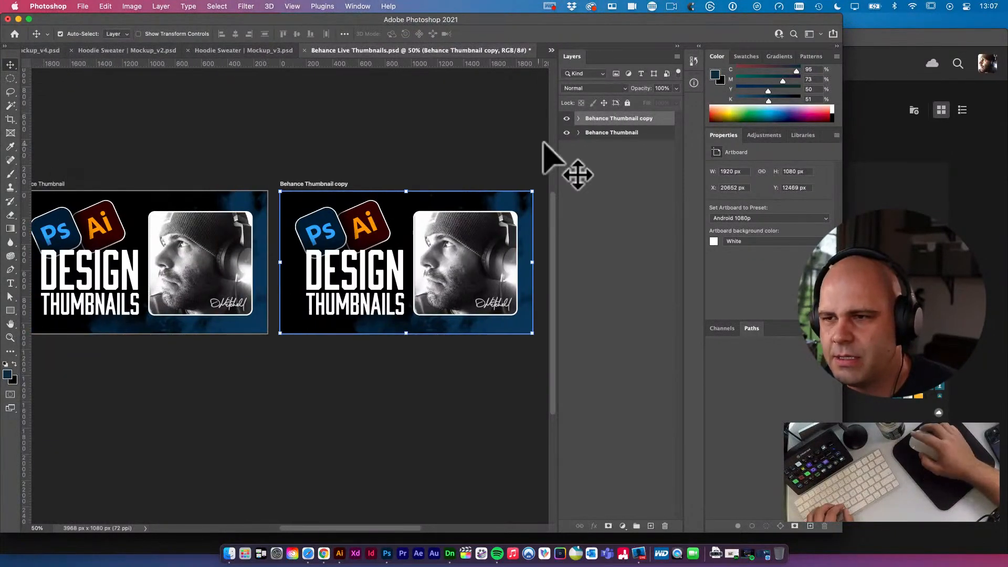
Try placing another copy of the Behance Thumbnail artboard directly below the original, and undo that copy
{"action": "left_click", "coordinate": [271, 218]}
{"action": "left_click_drag", "start_coordinate": [271, 219], "coordinate": [412, 161]}
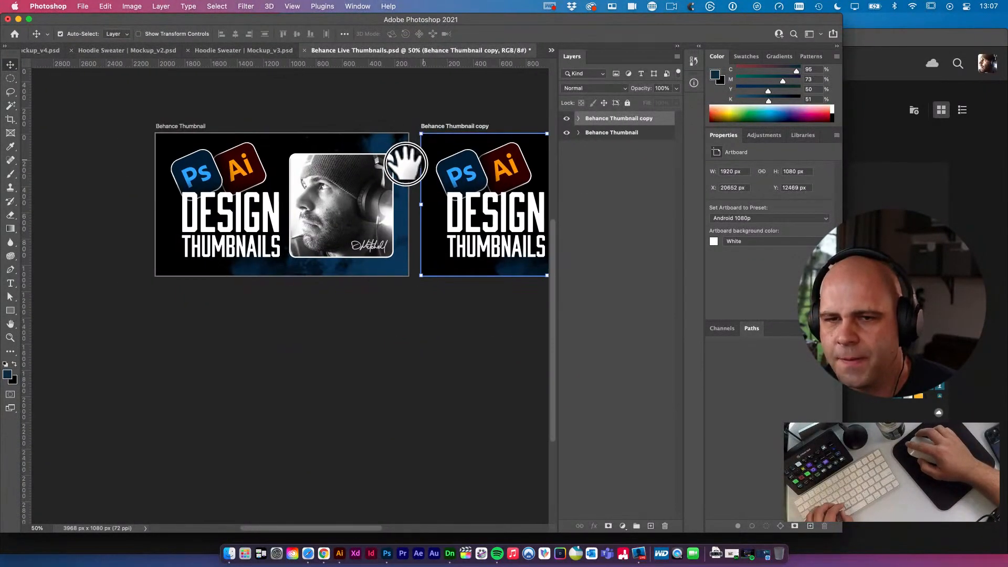
{"action": "left_click", "coordinate": [200, 130]}
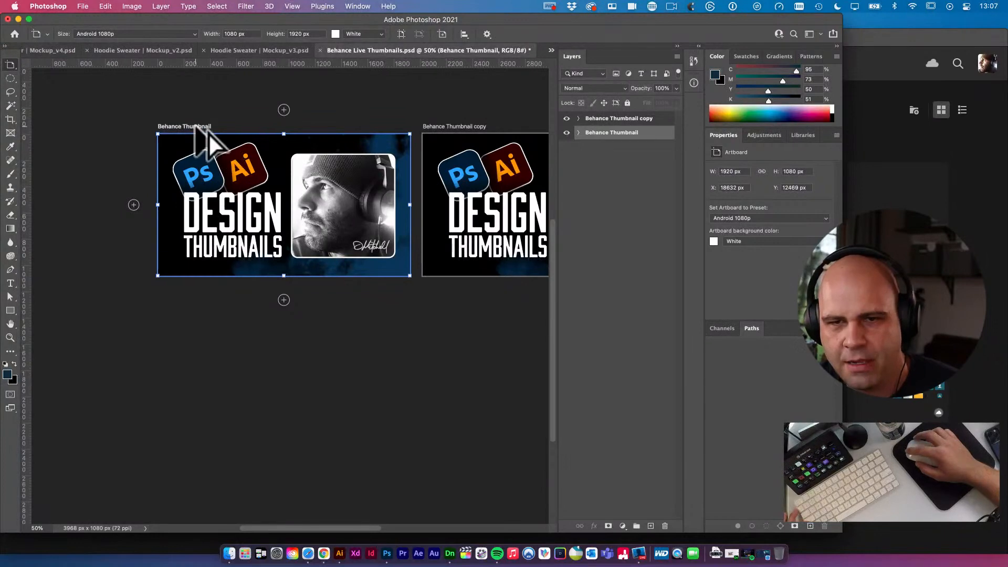
{"action": "left_click_drag", "start_coordinate": [191, 221], "coordinate": [192, 421]}
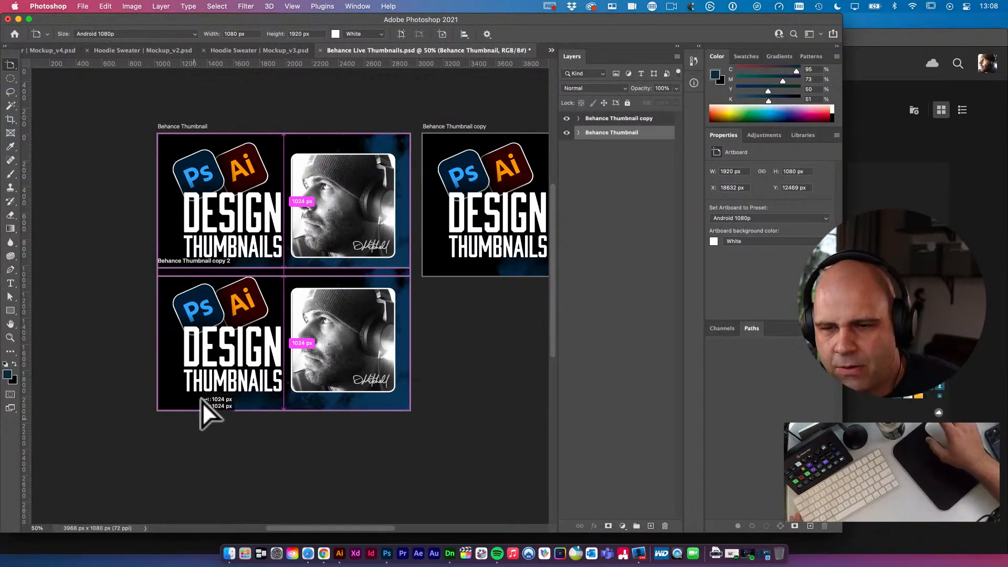
{"action": "key", "text": "super+z"}
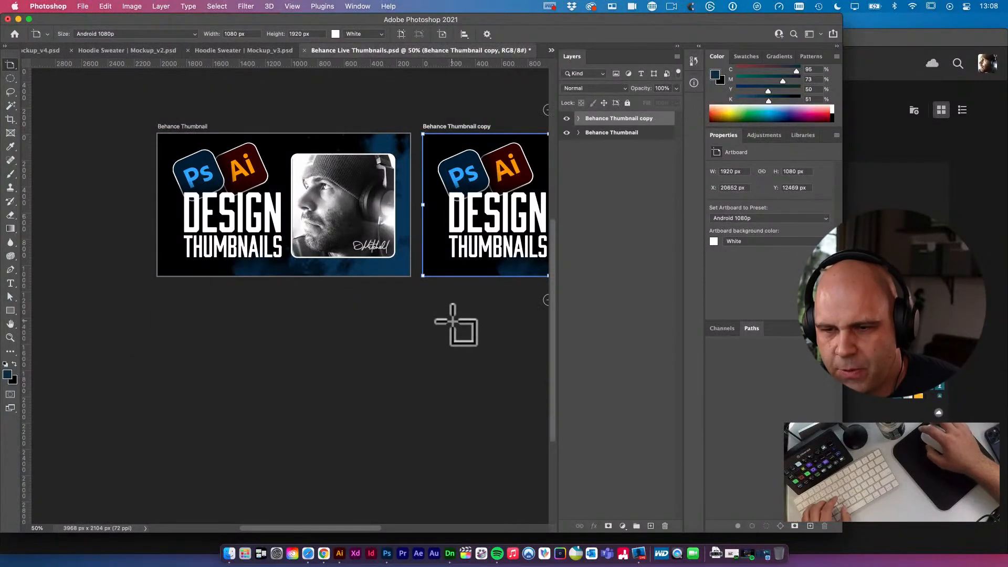
{"action": "left_click_drag", "start_coordinate": [413, 272], "coordinate": [412, 273]}
{"action": "left_click_drag", "start_coordinate": [252, 205], "coordinate": [182, 197]}
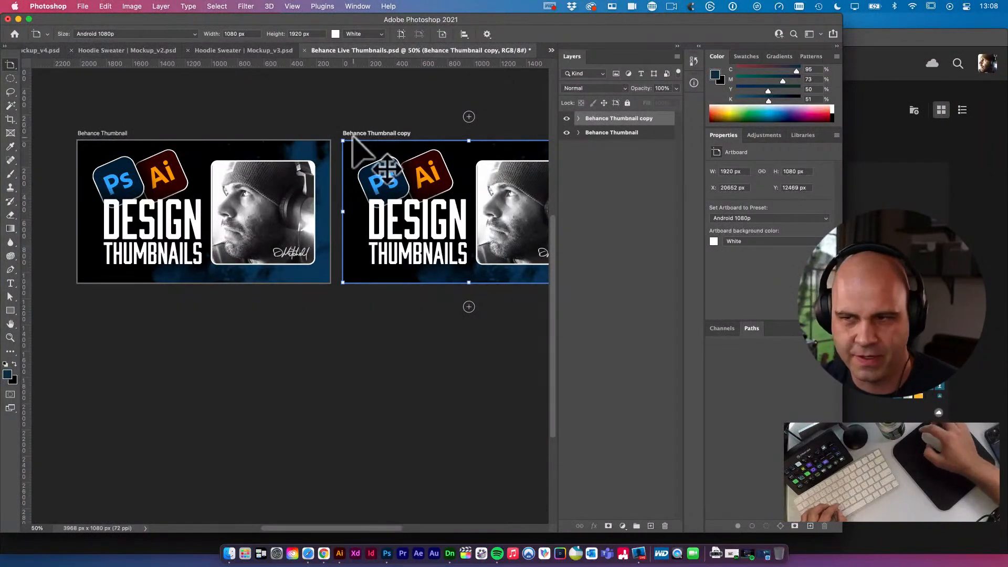
Rename the original artboard as Behance Thumbnail V1
{"action": "left_click", "coordinate": [576, 133]}
{"action": "left_click", "coordinate": [567, 132]}
{"action": "left_click", "coordinate": [567, 133]}
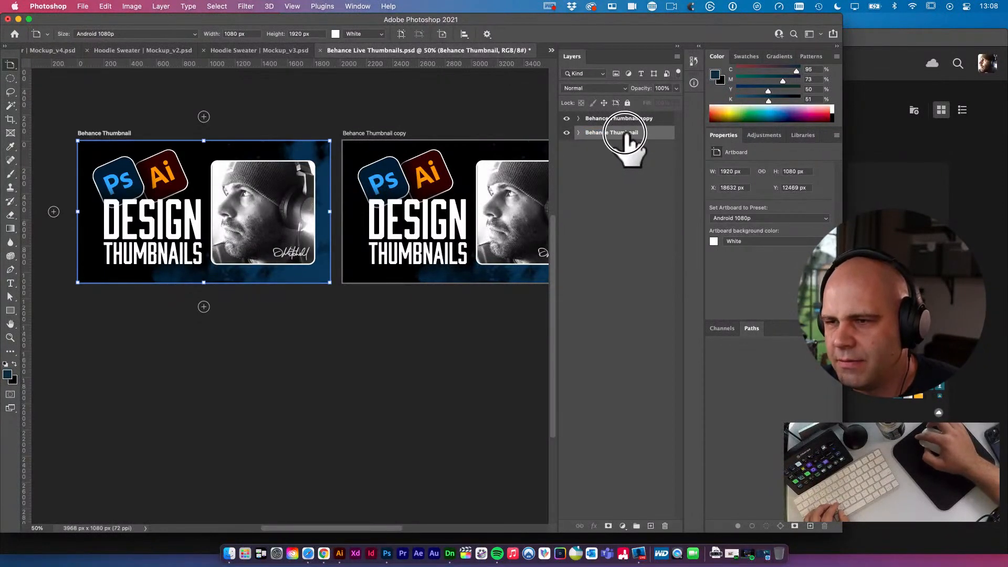
{"action": "double_click", "coordinate": [625, 133]}
{"action": "type", "text": "V"}
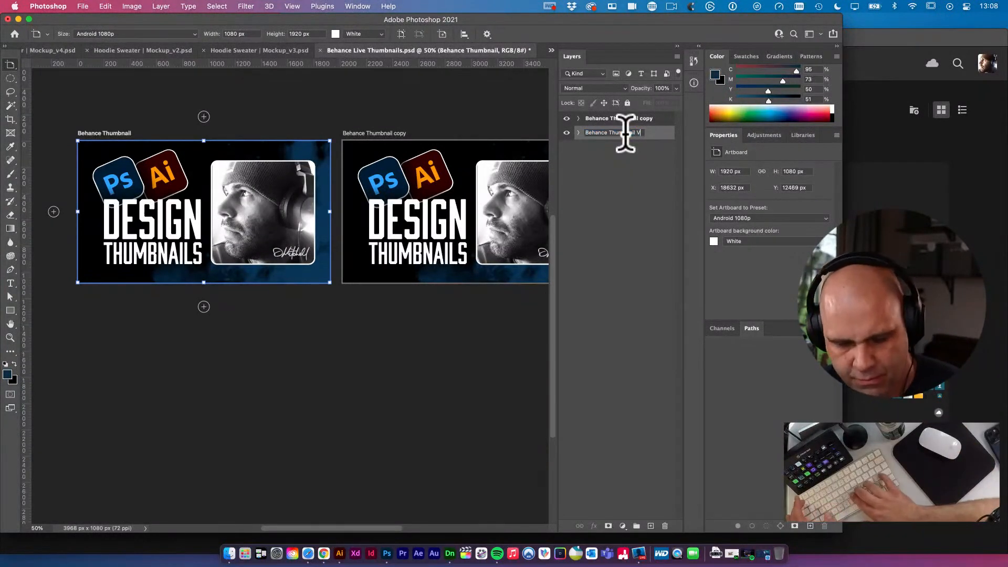
{"action": "type", "text": "1"}
{"action": "key", "text": "Return"}
Rename the original artboard as Behance Thumbnail Template
{"action": "left_click_drag", "start_coordinate": [467, 104], "coordinate": [355, 104]}
{"action": "double_click", "coordinate": [651, 132]}
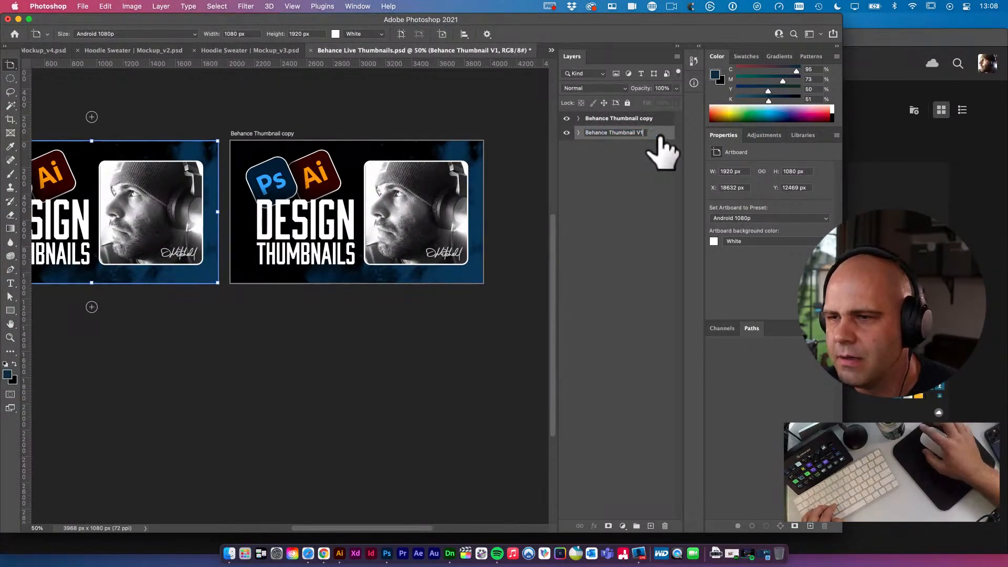
{"action": "key", "text": "BackSpace"}
{"action": "key", "text": "BackSpace"}
{"action": "type", "text": "Template"}
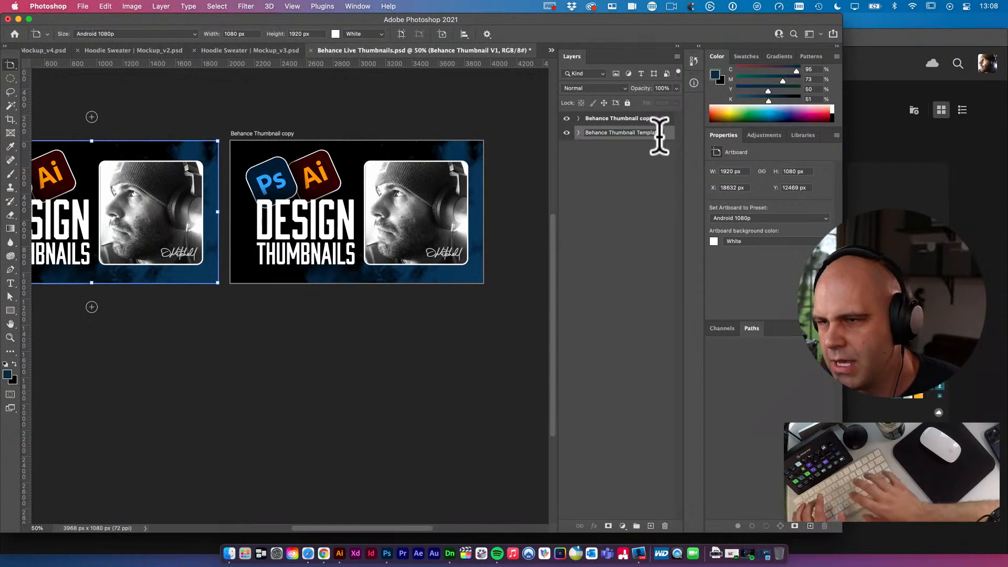
{"action": "key", "text": "Return"}
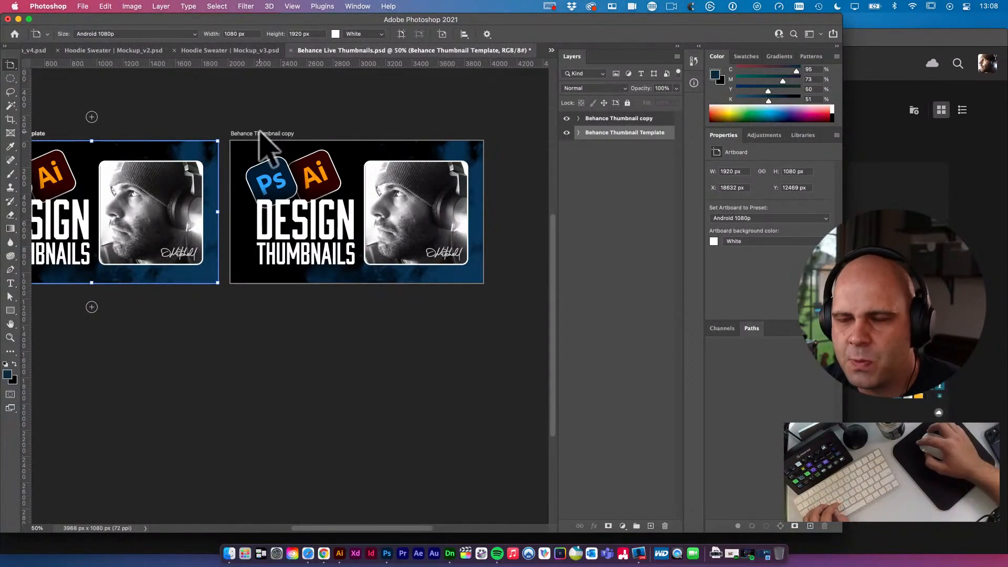
Switch to the Behance Livestreams page in Safari and examine the thumbnails and titles of the past livestreams
{"action": "left_click", "coordinate": [324, 554]}
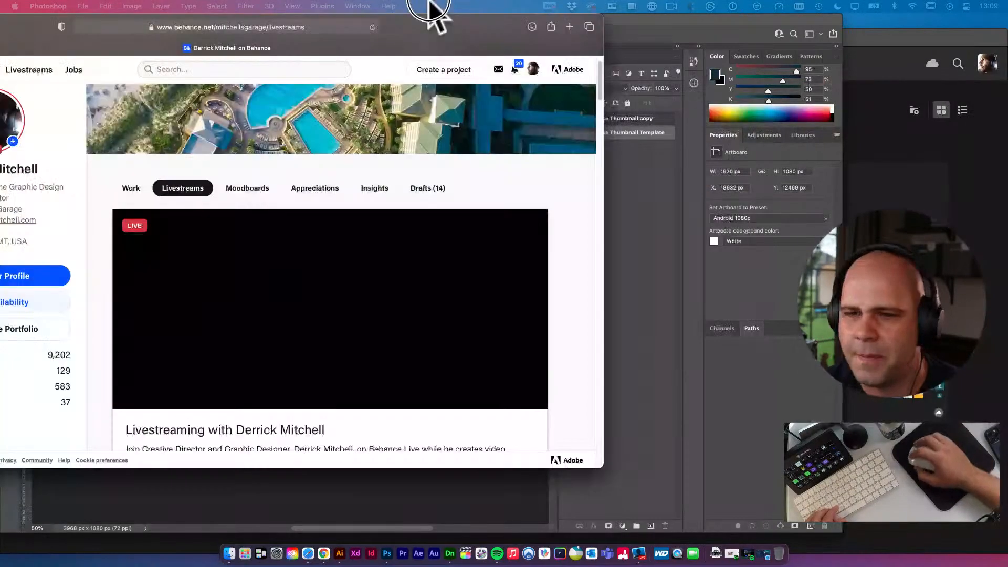
{"action": "left_click_drag", "start_coordinate": [429, 8], "coordinate": [570, 55]}
{"action": "scroll", "coordinate": [560, 214], "scroll_direction": "down", "scroll_amount": 5}
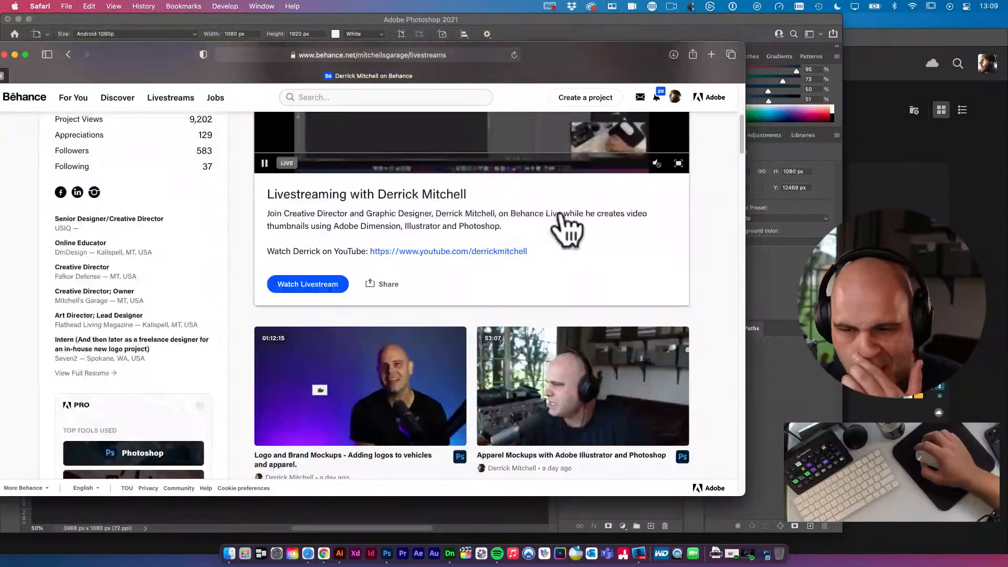
{"action": "scroll", "coordinate": [564, 227], "scroll_direction": "down", "scroll_amount": 5}
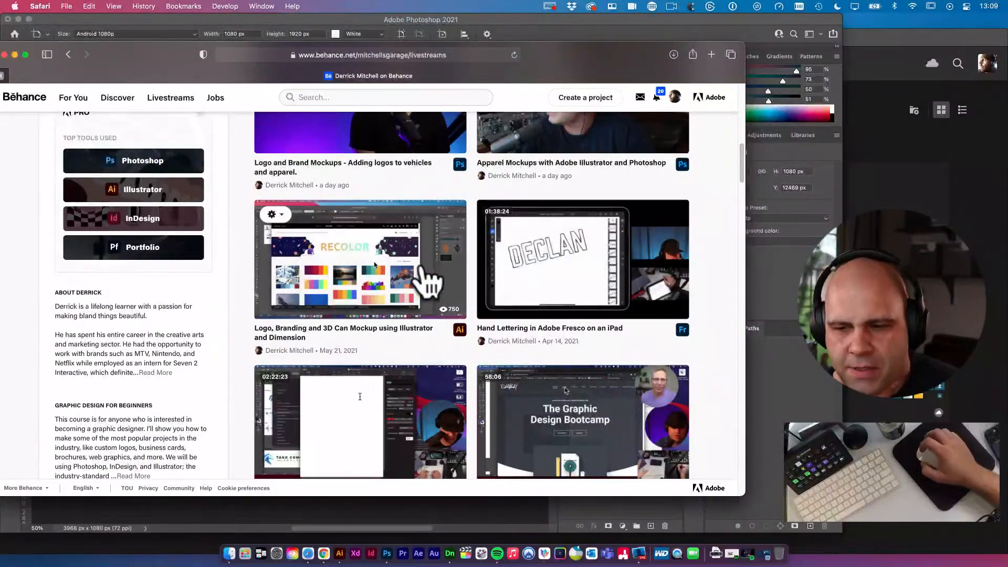
{"action": "scroll", "coordinate": [425, 273], "scroll_direction": "down", "scroll_amount": 2}
{"action": "scroll", "coordinate": [580, 259], "scroll_direction": "down", "scroll_amount": 3}
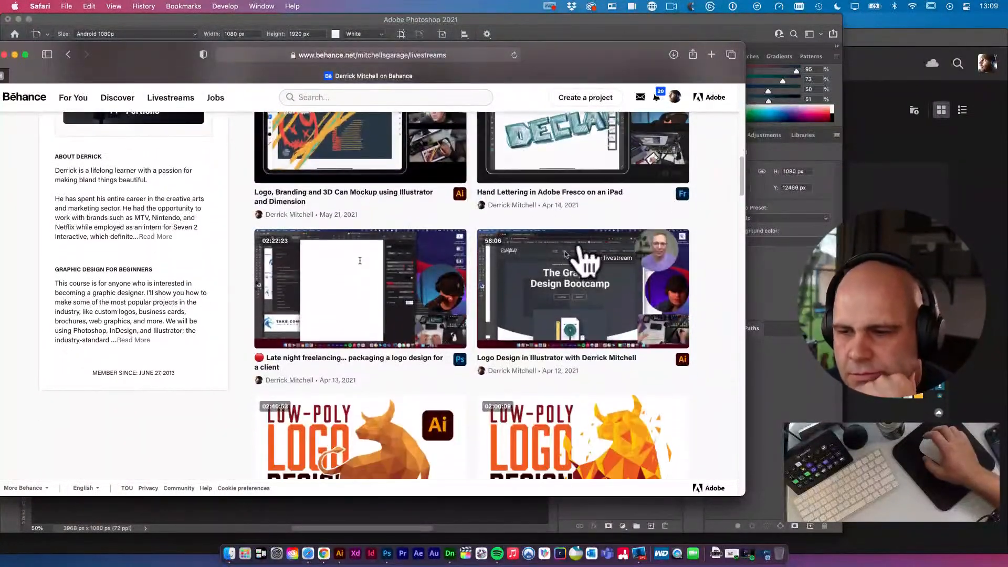
{"action": "scroll", "coordinate": [625, 294], "scroll_direction": "up", "scroll_amount": 4}
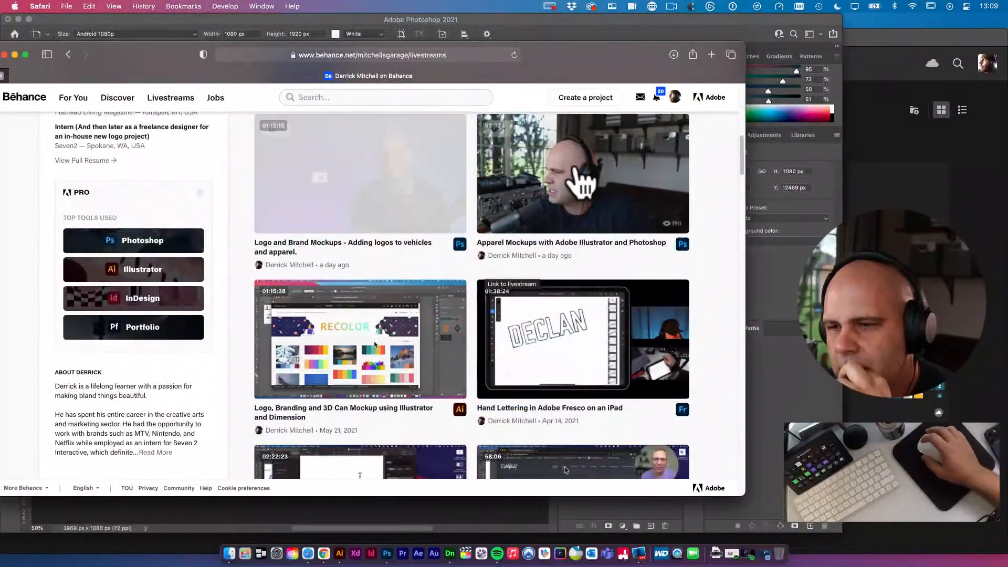
{"action": "scroll", "coordinate": [594, 210], "scroll_direction": "up", "scroll_amount": 1}
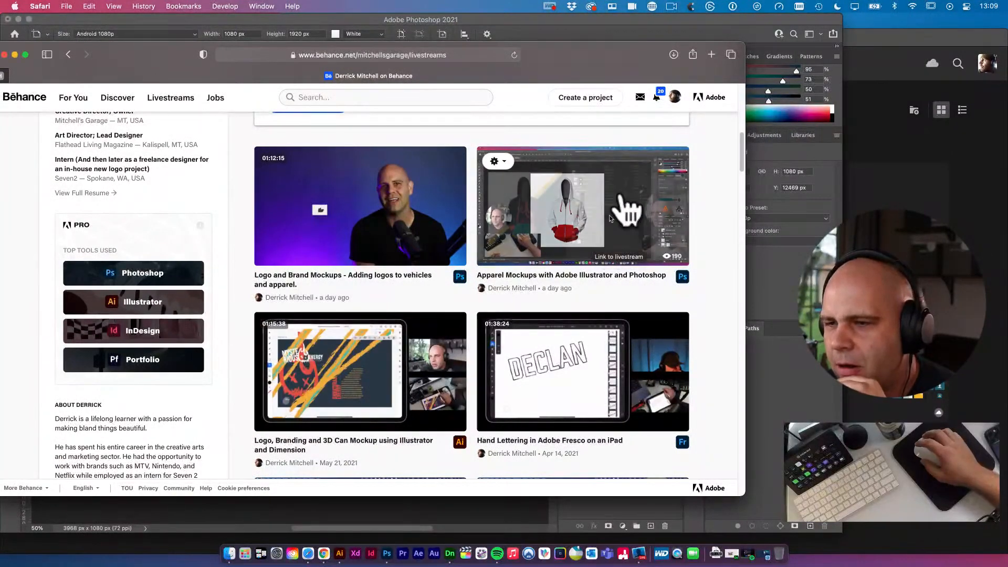
Switch back to Photoshop and rename the Behance Thumbnail copy artboard as Apparel Mockup
{"action": "left_click", "coordinate": [449, 512]}
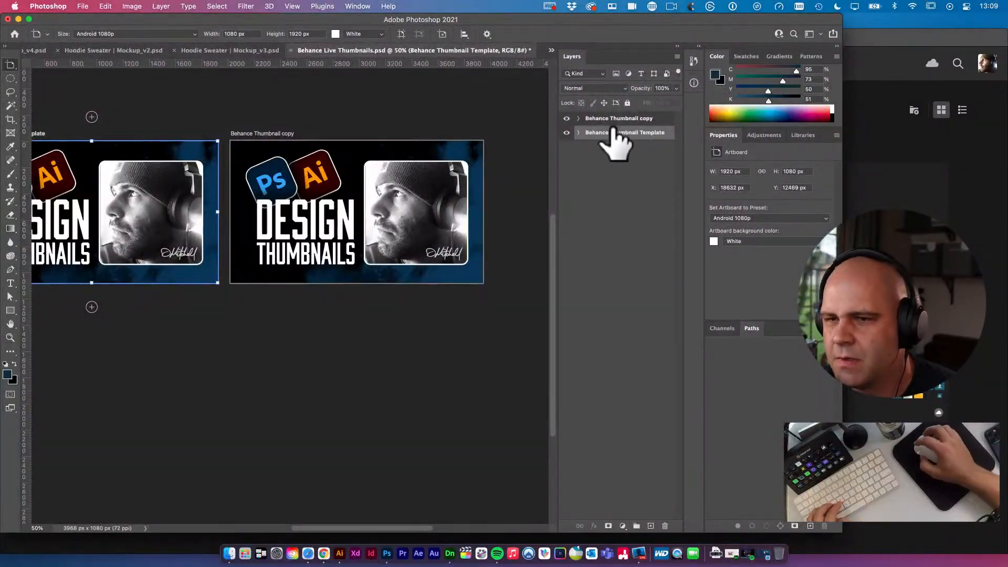
{"action": "left_click", "coordinate": [267, 138]}
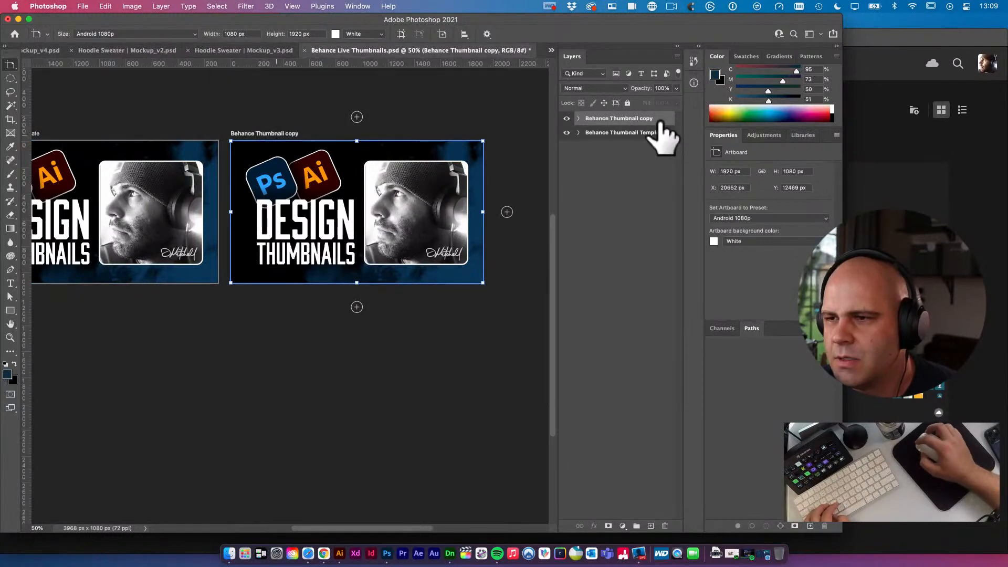
{"action": "key", "text": "super+r"}
{"action": "key", "text": "BackSpace"}
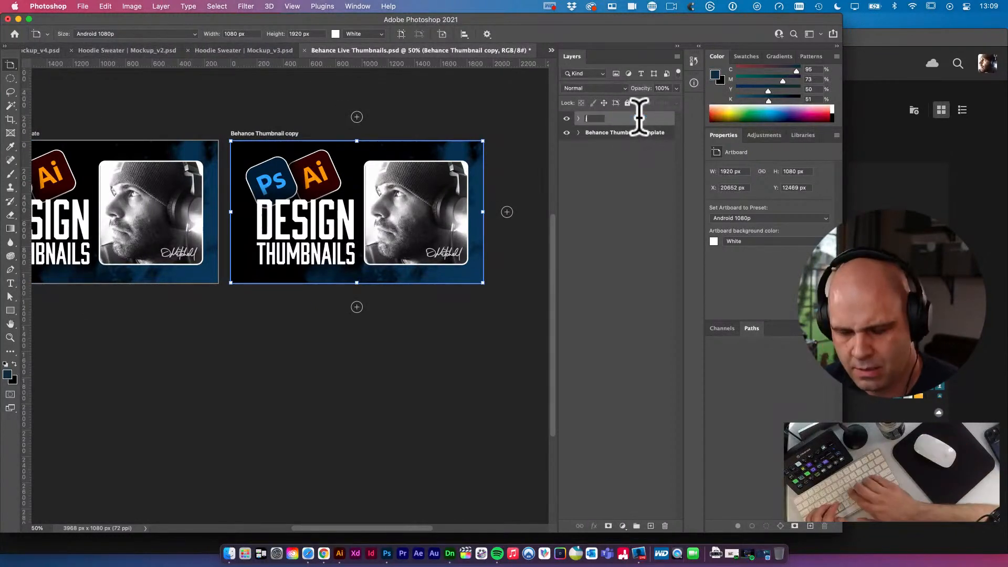
{"action": "type", "text": "Pa"}
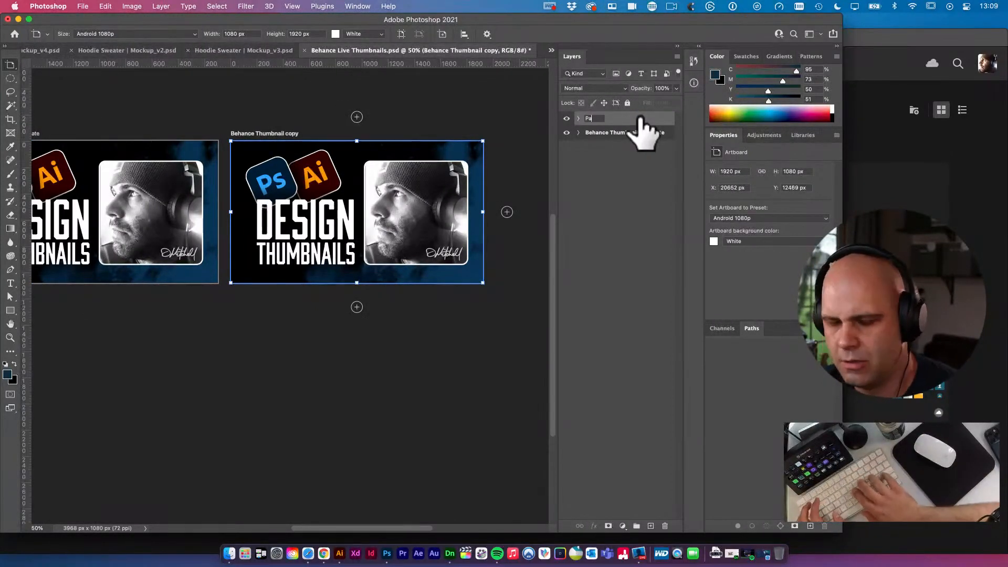
{"action": "key", "text": "super+a"}
{"action": "type", "text": "Apparel Mo"}
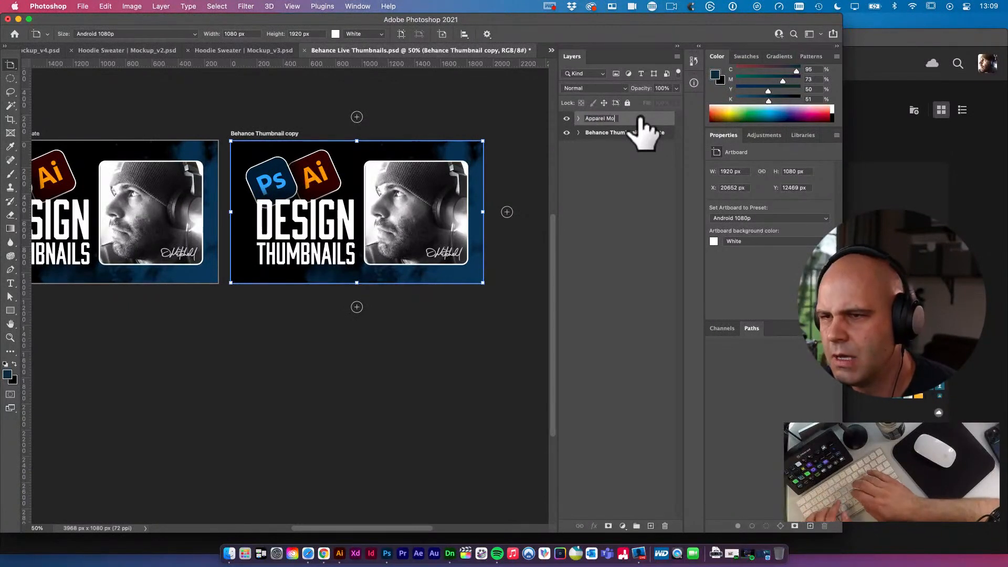
{"action": "type", "text": "cku"}
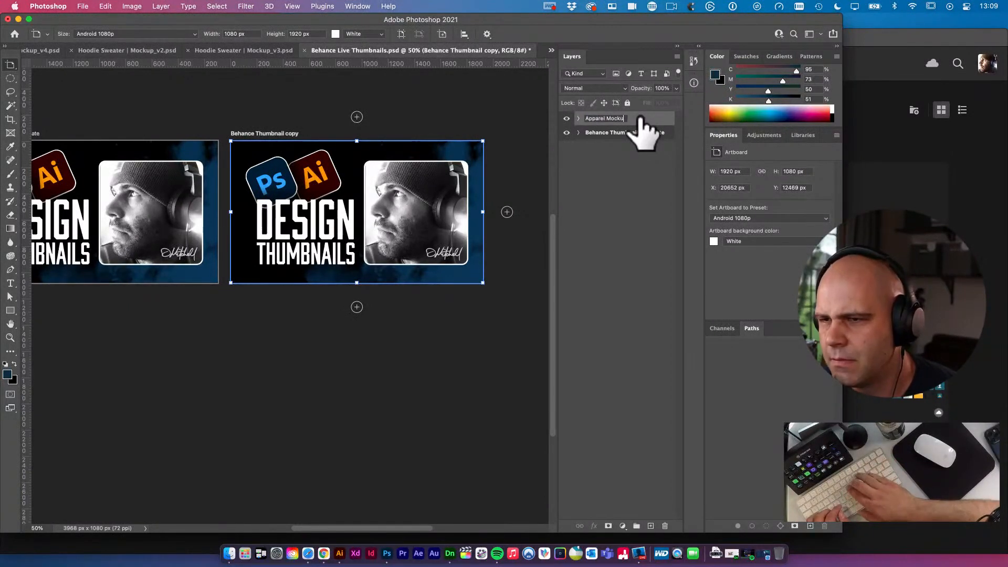
{"action": "type", "text": "p"}
{"action": "key", "text": "Return"}
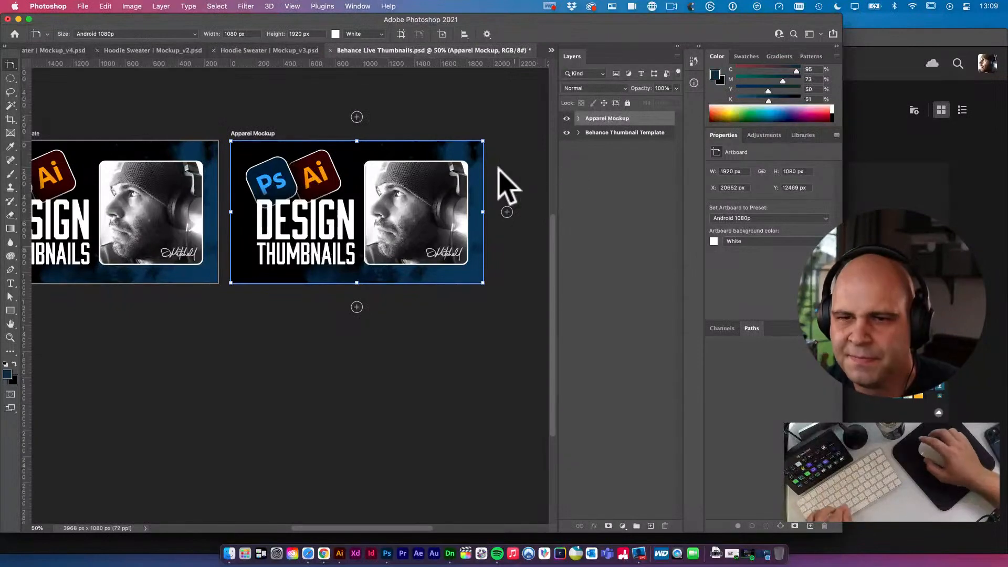
Add a blank artboard directly below Apparel Mockup and name it Vehicle Wraps
{"action": "scroll", "coordinate": [350, 126], "scroll_direction": "right", "scroll_amount": 2}
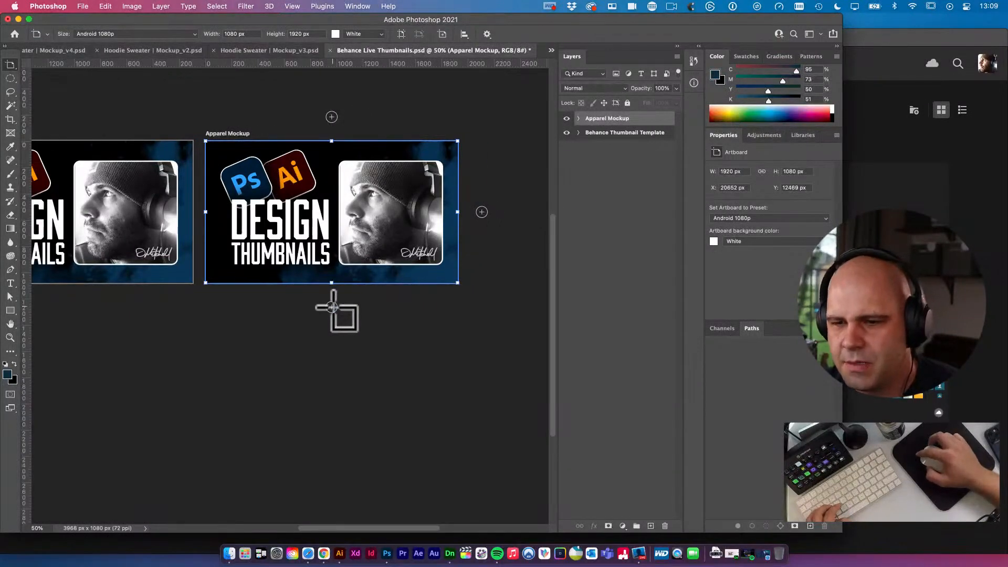
{"action": "left_click", "coordinate": [331, 307]}
{"action": "scroll", "coordinate": [310, 239], "scroll_direction": "up", "scroll_amount": 2}
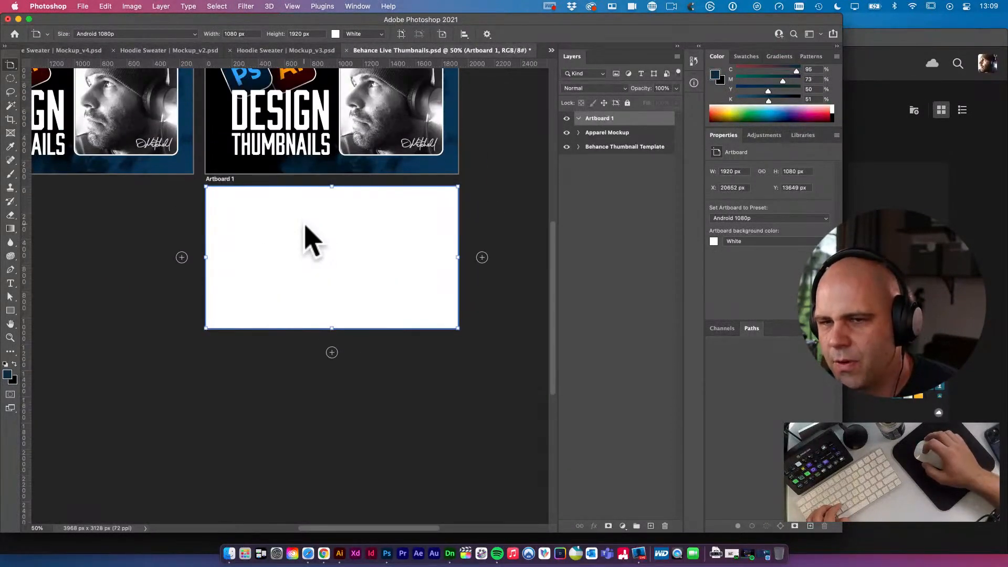
{"action": "scroll", "coordinate": [309, 231], "scroll_direction": "up", "scroll_amount": 2}
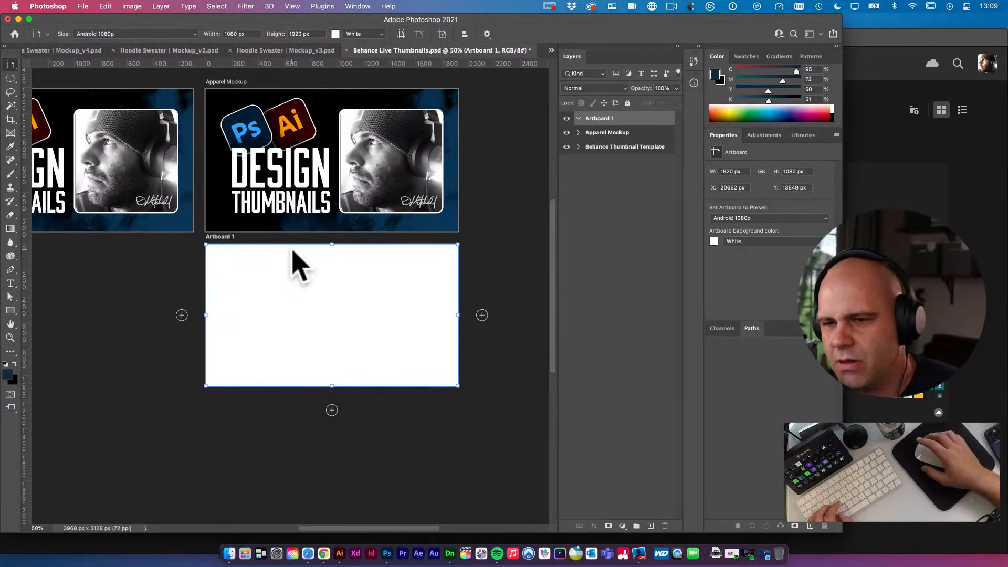
{"action": "scroll", "coordinate": [336, 299], "scroll_direction": "right", "scroll_amount": 3}
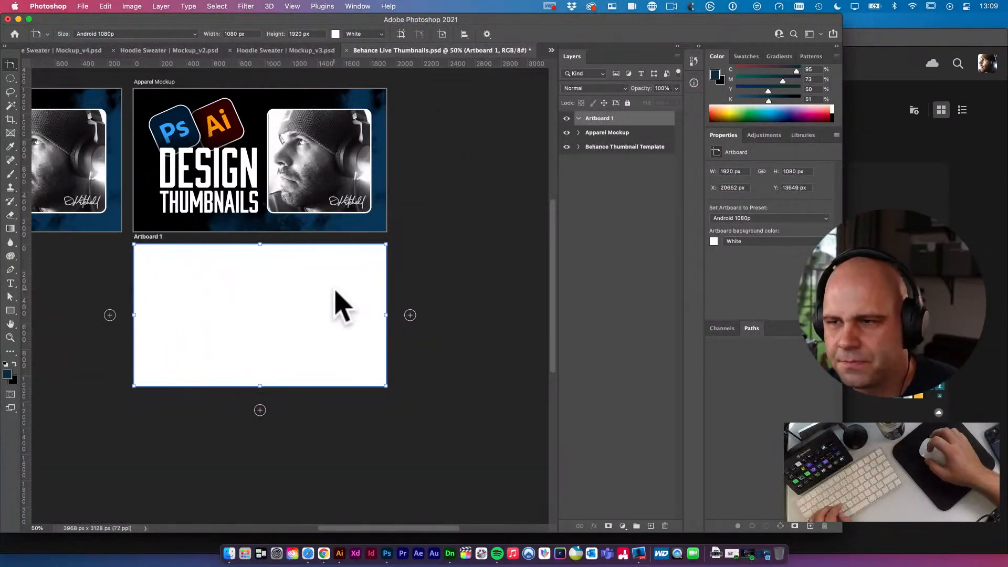
{"action": "double_click", "coordinate": [595, 119]}
{"action": "type", "text": "Vehicle Wraps"}
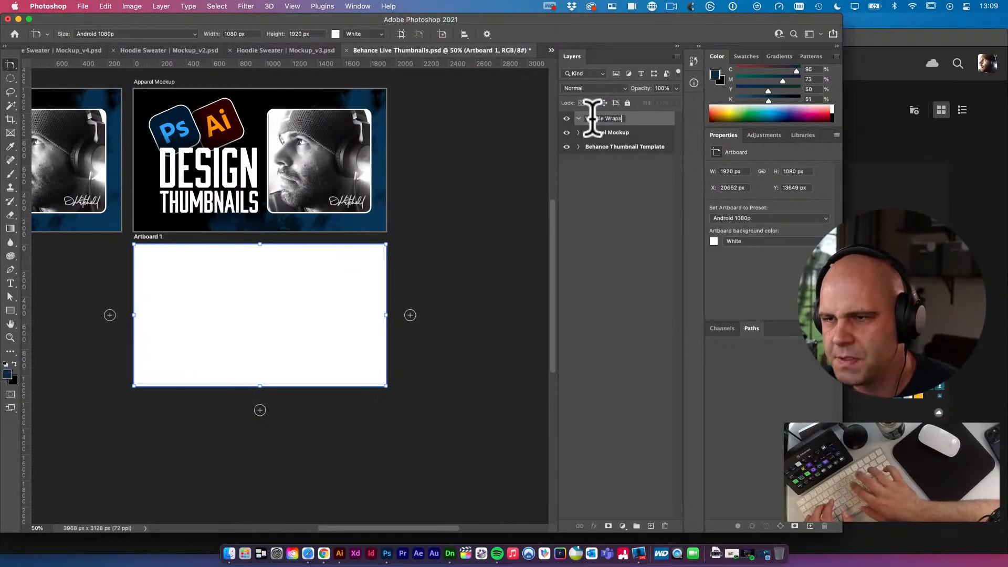
{"action": "key", "text": "Return"}
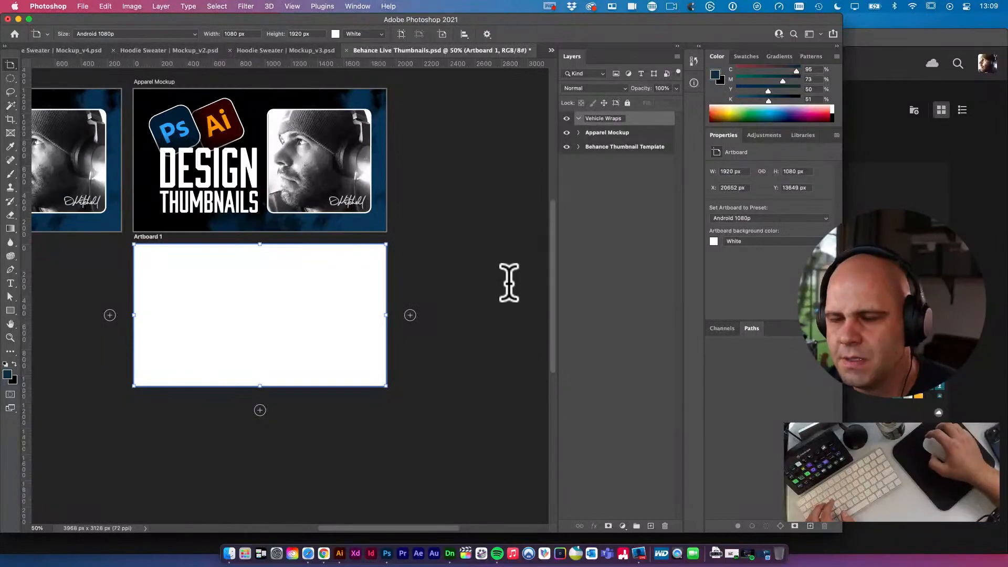
Check the past livestream titles on Behance in Safari, and back in Photoshop add a blank artboard to the right of Apparel Mockup
{"action": "left_click", "coordinate": [308, 553]}
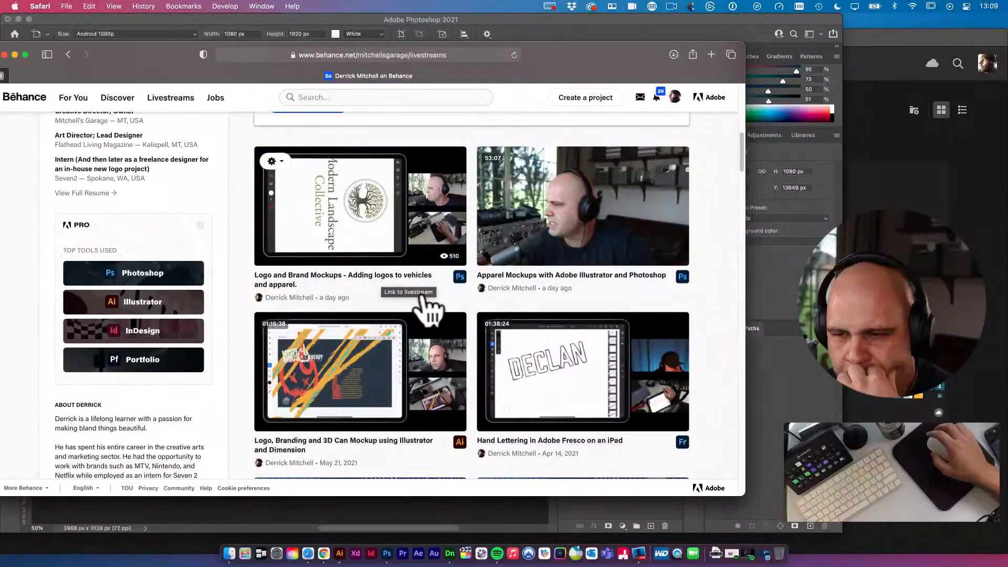
{"action": "scroll", "coordinate": [530, 326], "scroll_direction": "down", "scroll_amount": 1}
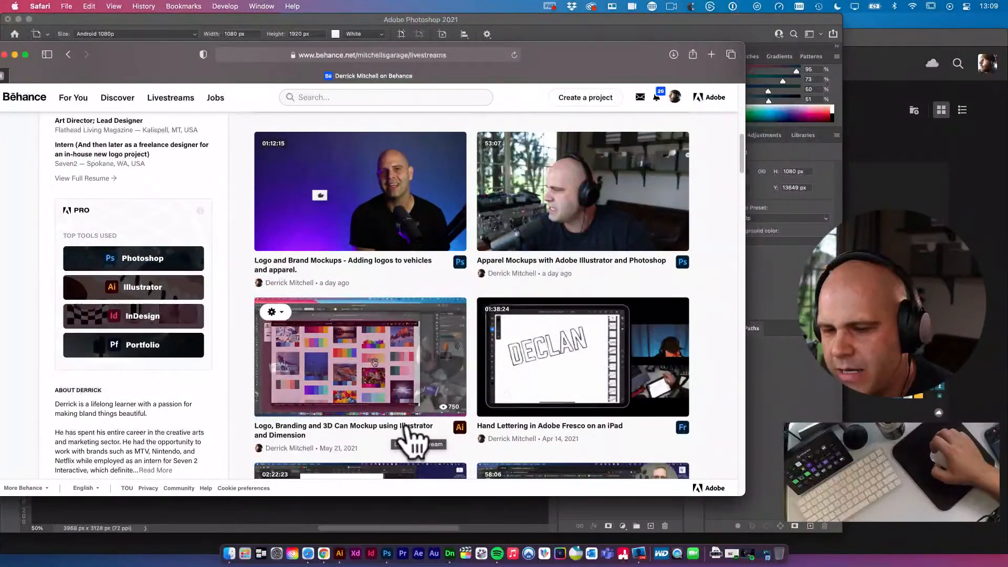
{"action": "left_click", "coordinate": [406, 517]}
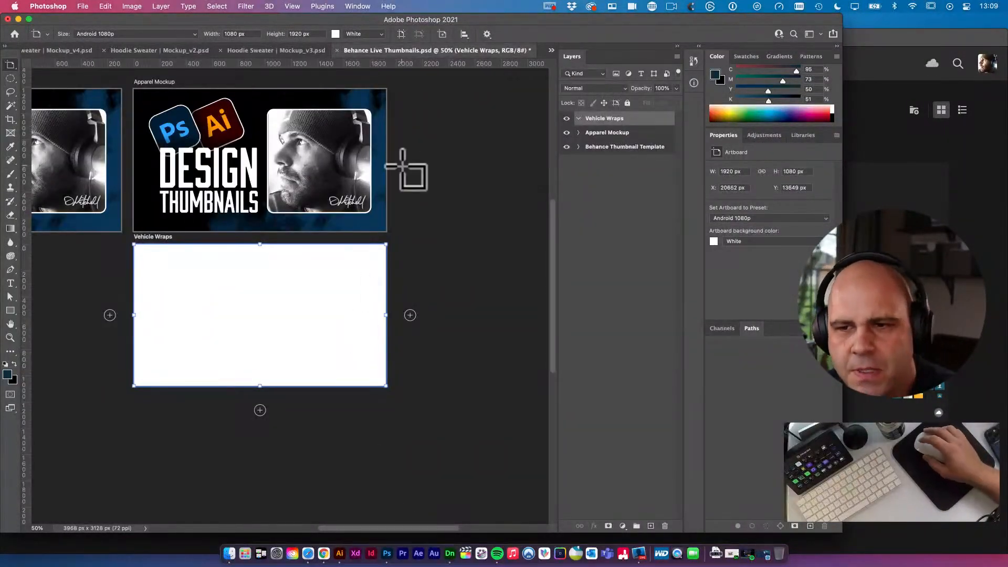
{"action": "key", "text": "v"}
{"action": "left_click", "coordinate": [329, 171]}
{"action": "scroll", "coordinate": [378, 304], "scroll_direction": "up", "scroll_amount": 4}
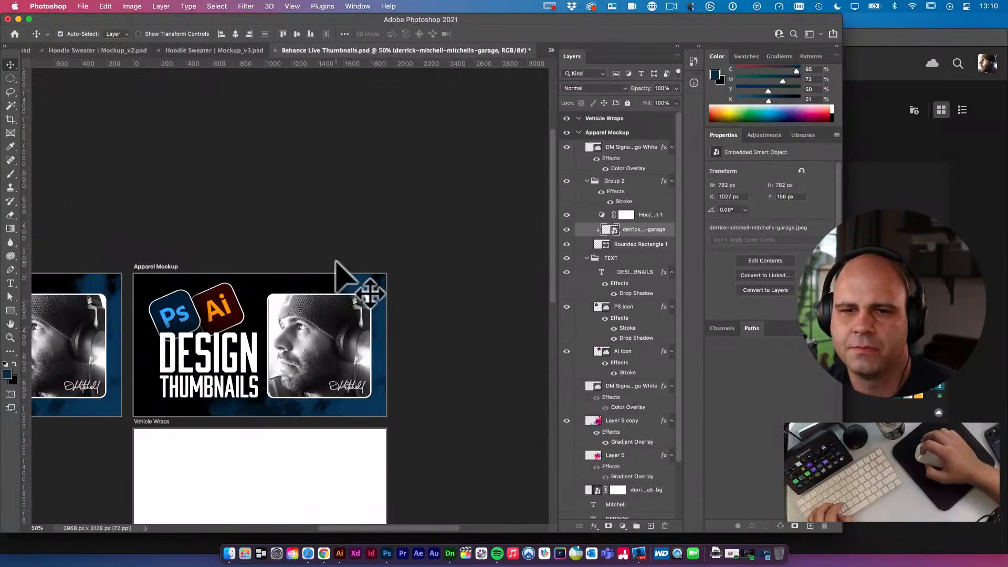
{"action": "key", "text": "shift+v"}
{"action": "left_click", "coordinate": [410, 345]}
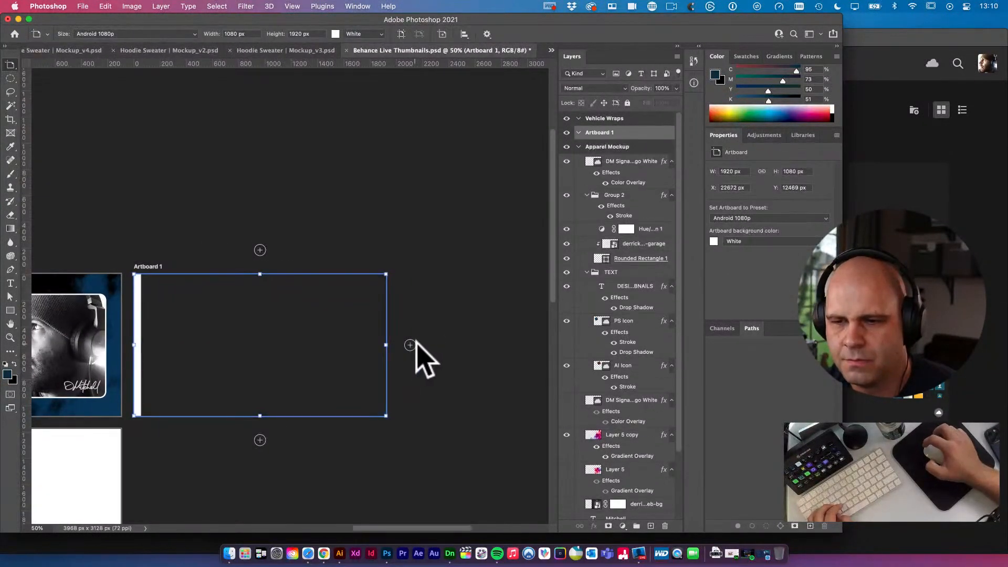
Rename the new blank artboard beside Apparel Mockup as Branding and 3D Can
{"action": "double_click", "coordinate": [608, 132]}
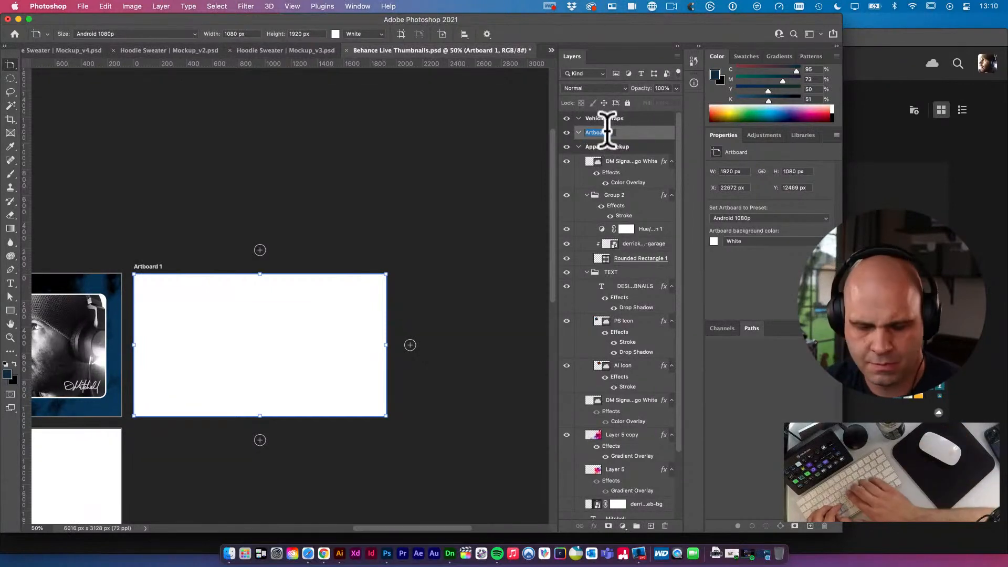
{"action": "type", "text": "Branding and "}
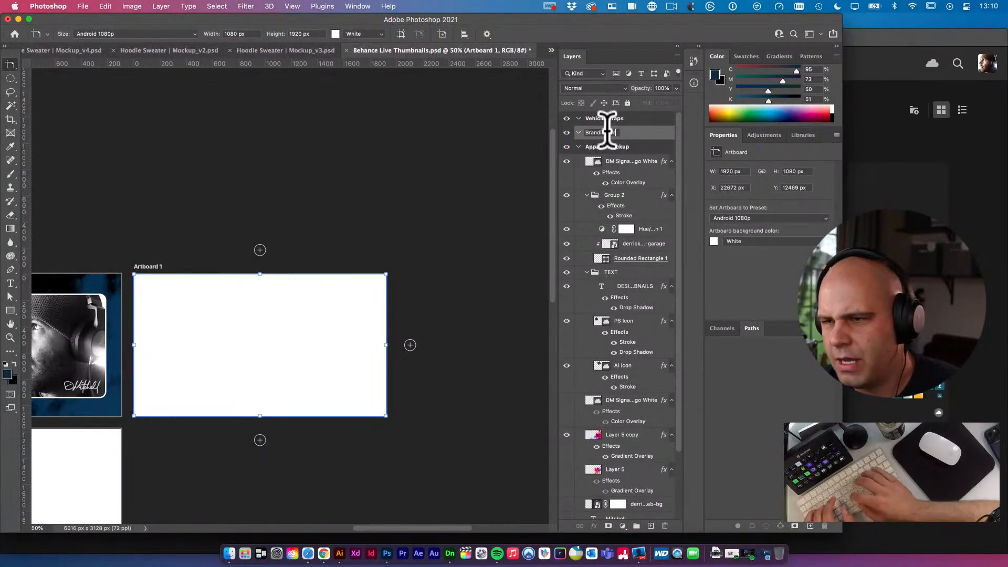
{"action": "type", "text": "3D Can"}
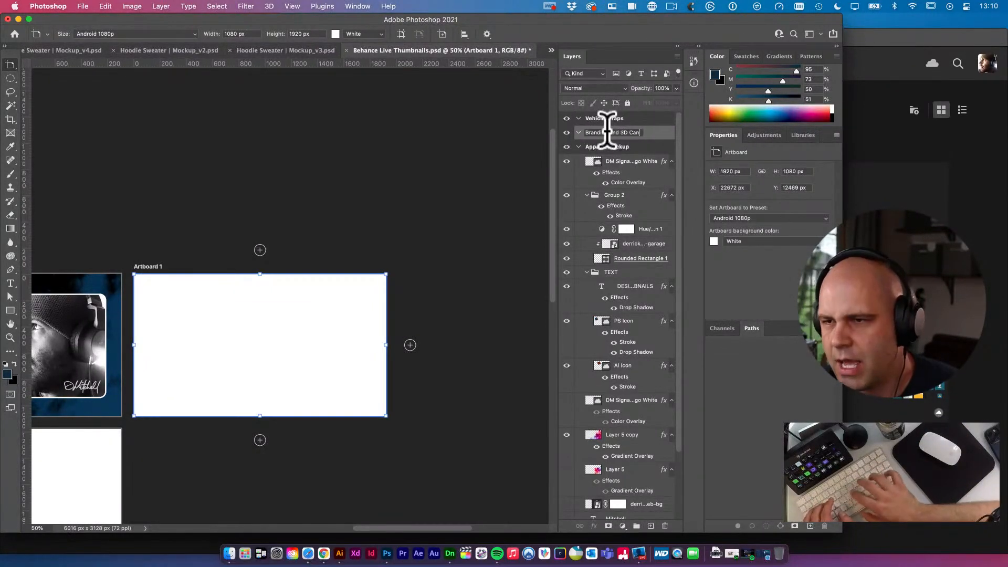
{"action": "key", "text": "Return"}
{"action": "scroll", "coordinate": [400, 150], "scroll_direction": "left", "scroll_amount": 5}
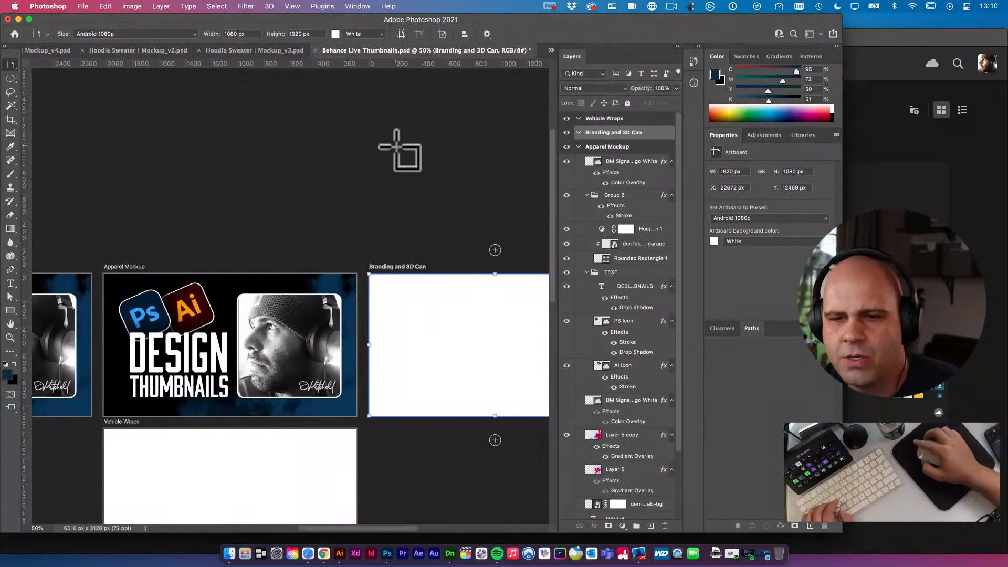
Select the AI icon layer on the Apparel Mockup artboard with the Move tool
{"action": "scroll", "coordinate": [401, 137], "scroll_direction": "down", "scroll_amount": 3}
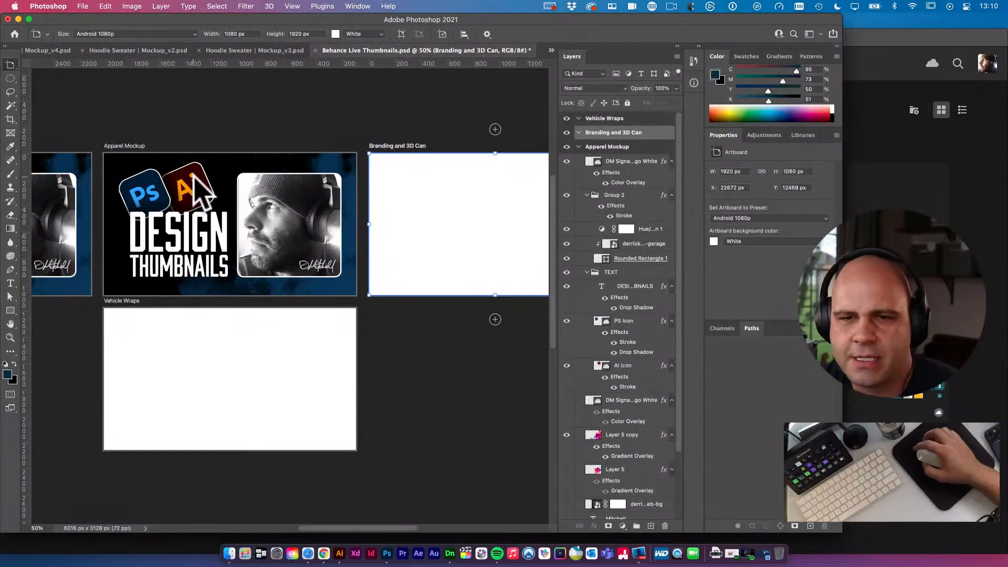
{"action": "key", "text": "v"}
{"action": "left_click", "coordinate": [195, 205]}
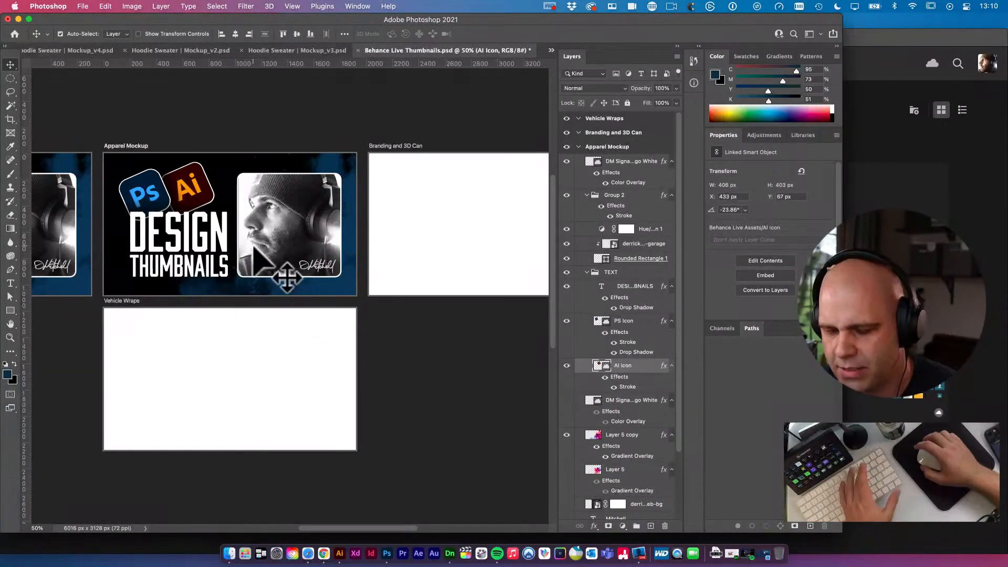
{"action": "key", "text": "XF86AudioRaiseVolume"}
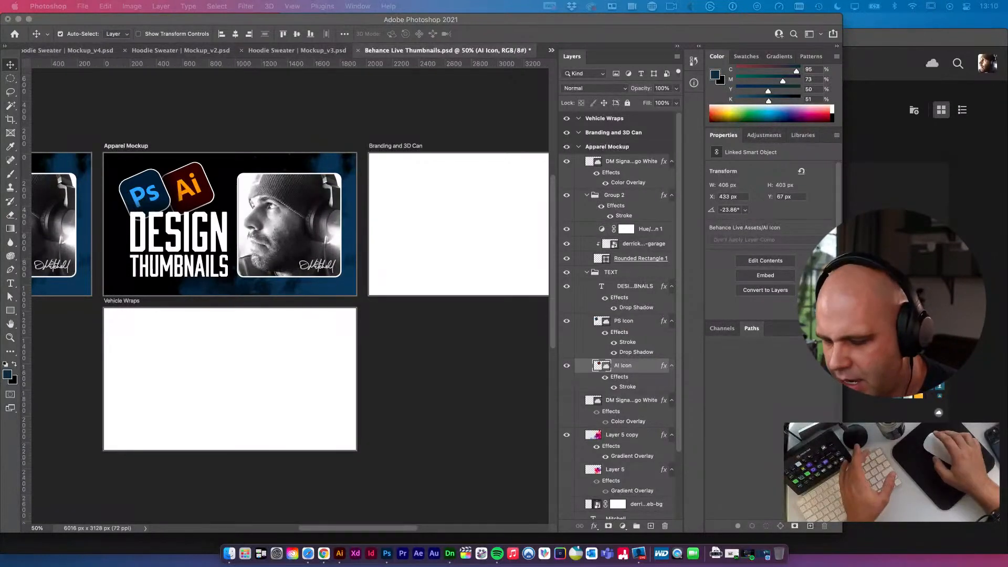
{"action": "key", "text": "XF86AudioRaiseVolume"}
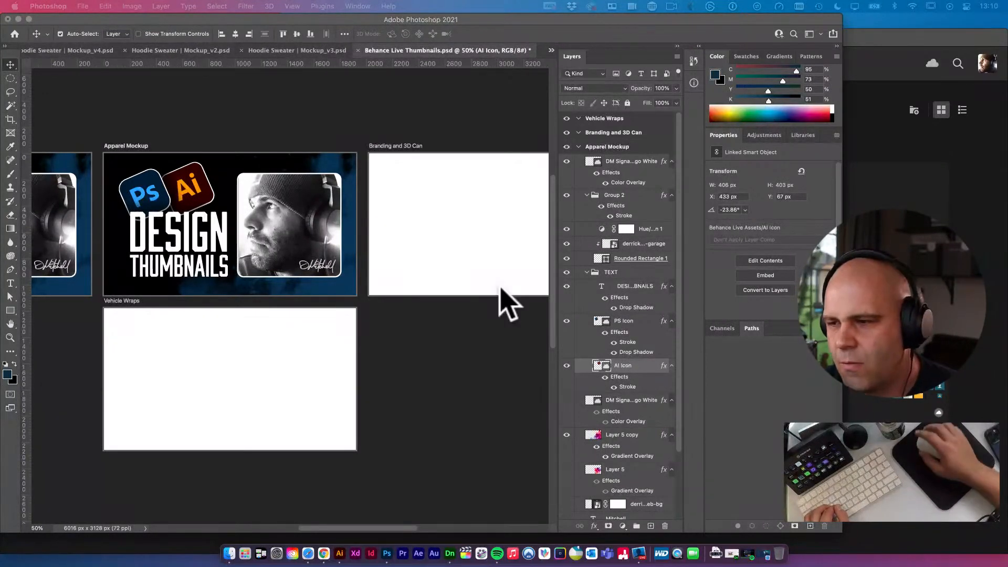
Switch to Finder, open the Applications folder and widen its first column to fit the full application names
{"action": "left_click", "coordinate": [229, 555]}
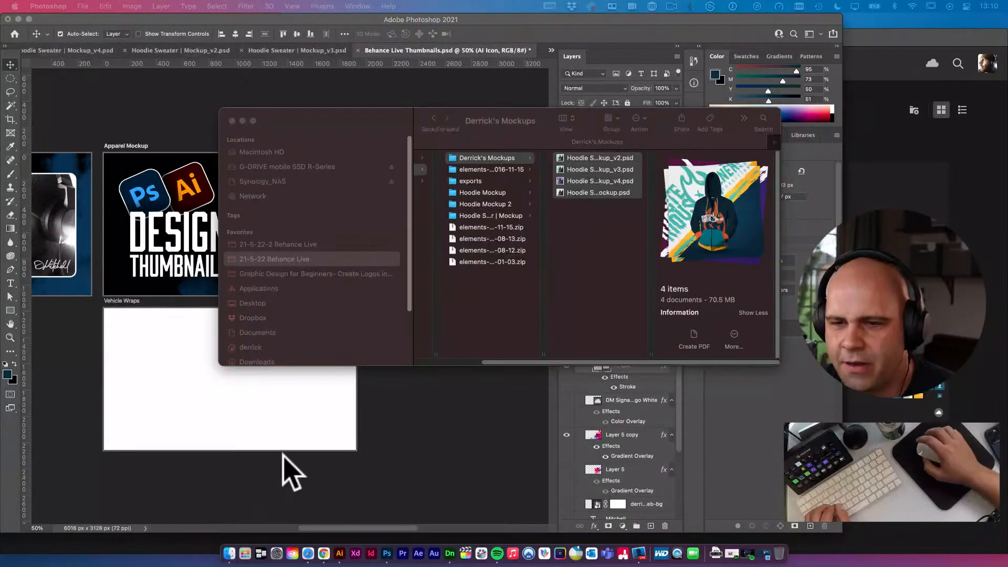
{"action": "scroll", "coordinate": [281, 315], "scroll_direction": "down", "scroll_amount": 3}
{"action": "scroll", "coordinate": [281, 333], "scroll_direction": "up", "scroll_amount": 1}
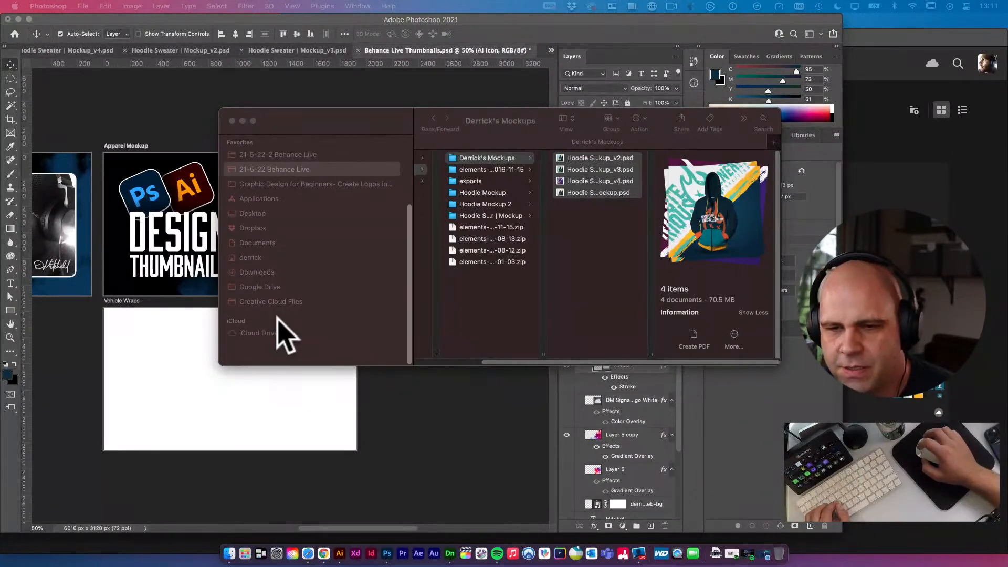
{"action": "left_click", "coordinate": [265, 227]}
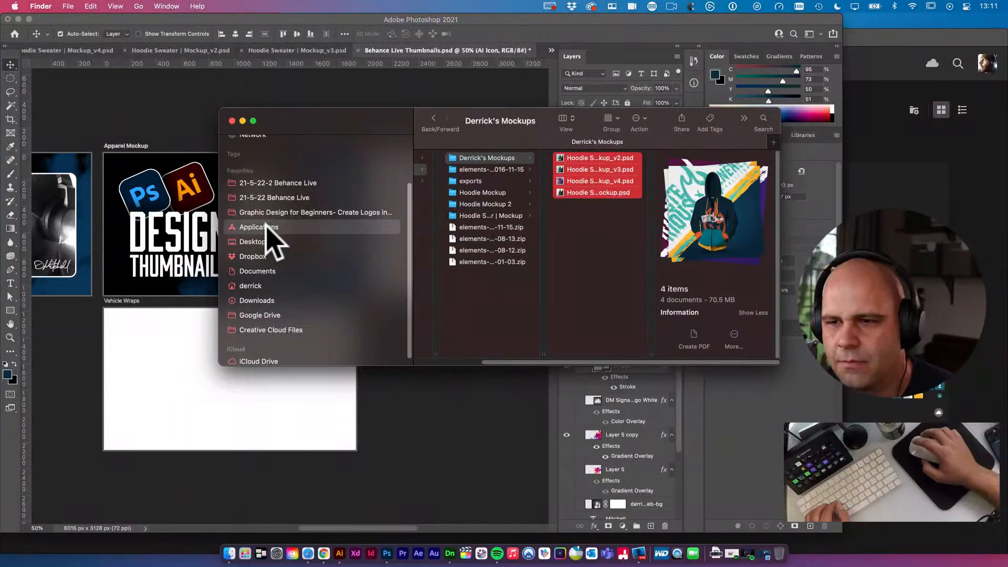
{"action": "left_click_drag", "start_coordinate": [345, 121], "coordinate": [253, 122]}
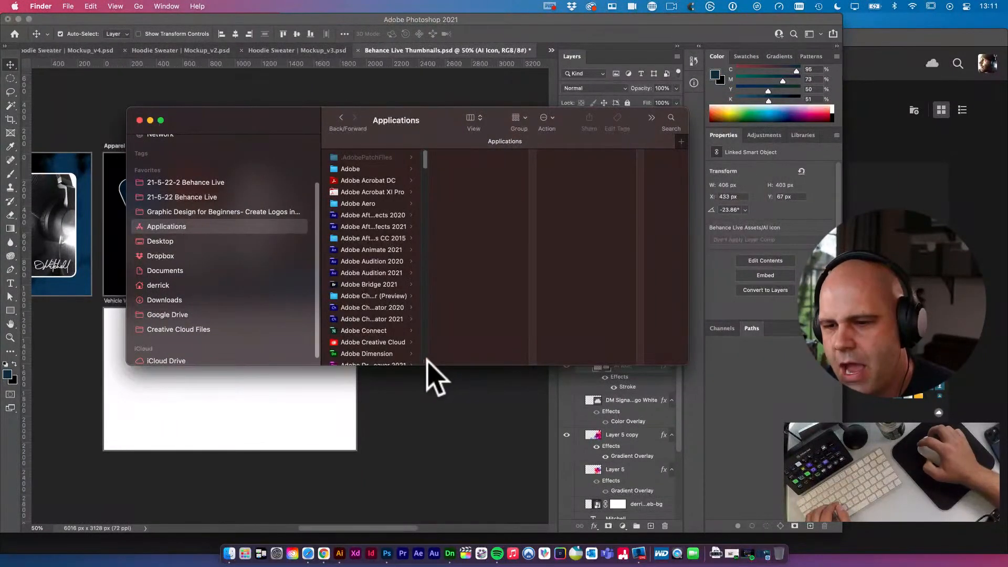
{"action": "double_click", "coordinate": [426, 362]}
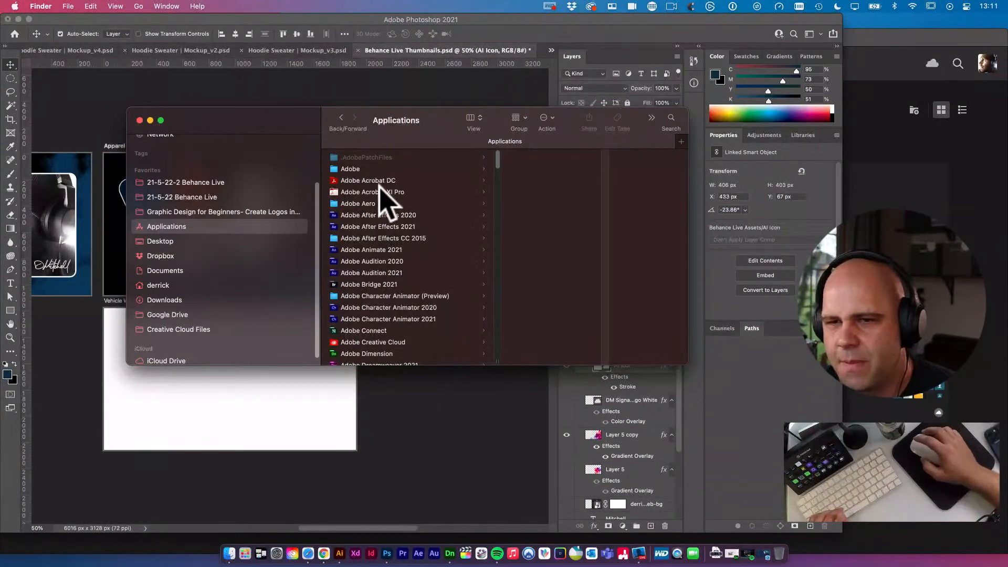
Show the contents of the Adobe Dimension folder in Applications and reposition the Finder window over the Photoshop document
{"action": "left_click_drag", "start_coordinate": [288, 132], "coordinate": [338, 155]}
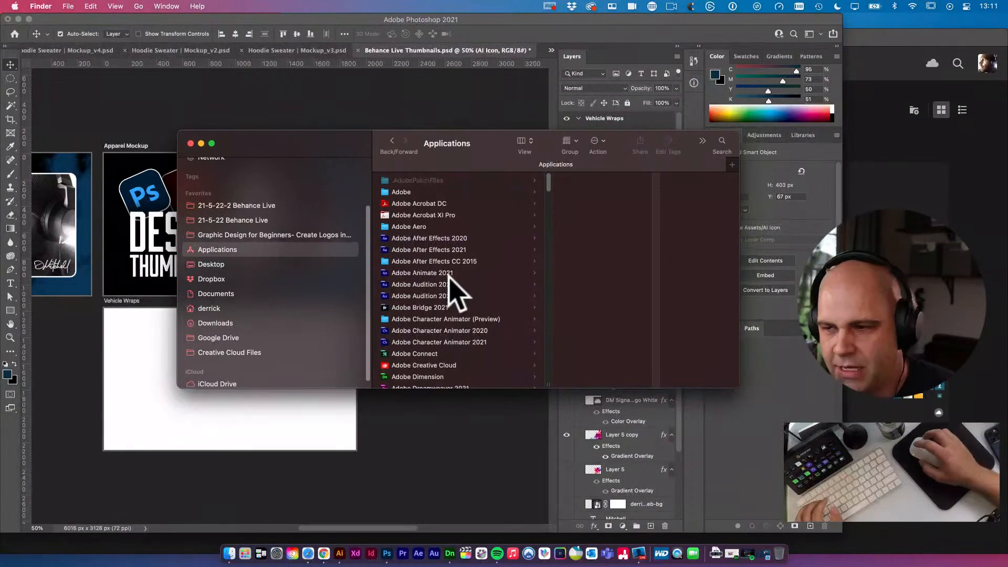
{"action": "scroll", "coordinate": [452, 277], "scroll_direction": "down", "scroll_amount": 3}
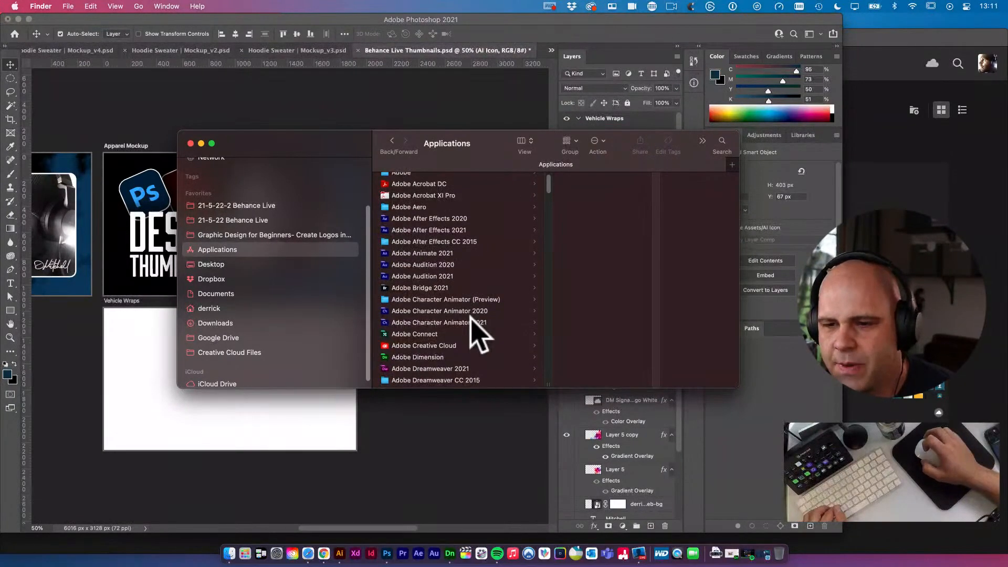
{"action": "scroll", "coordinate": [466, 325], "scroll_direction": "down", "scroll_amount": 1}
{"action": "left_click", "coordinate": [407, 330]}
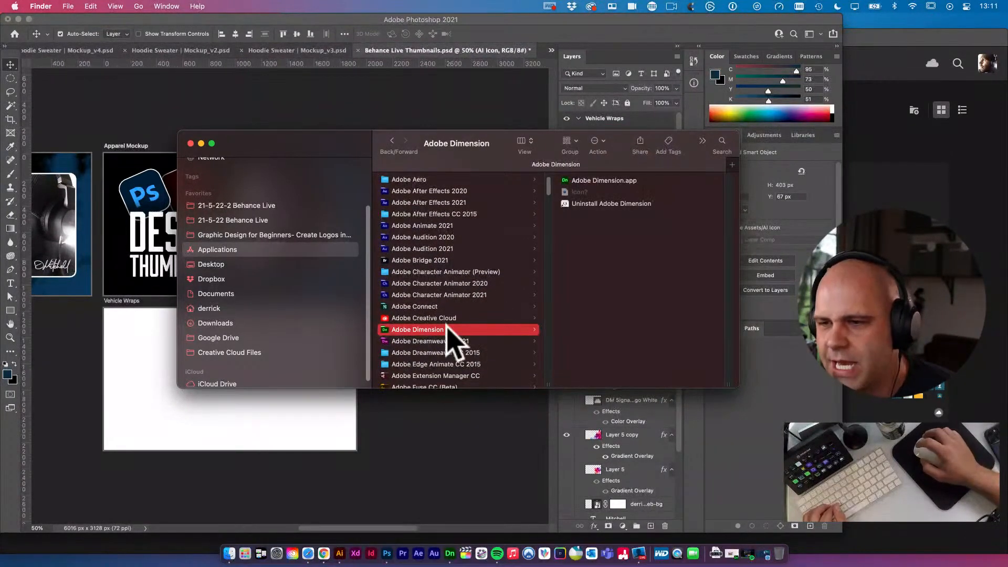
{"action": "left_click_drag", "start_coordinate": [324, 149], "coordinate": [296, 210]}
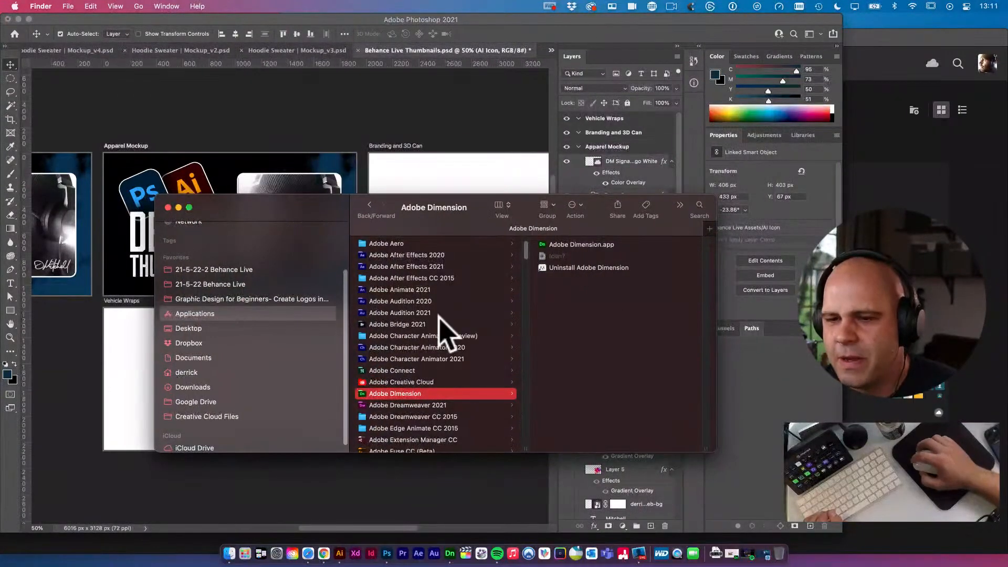
Show the file information for Adobe Dimension.app in Finder and move its Info window away from the screen edge
{"action": "left_click", "coordinate": [579, 244]}
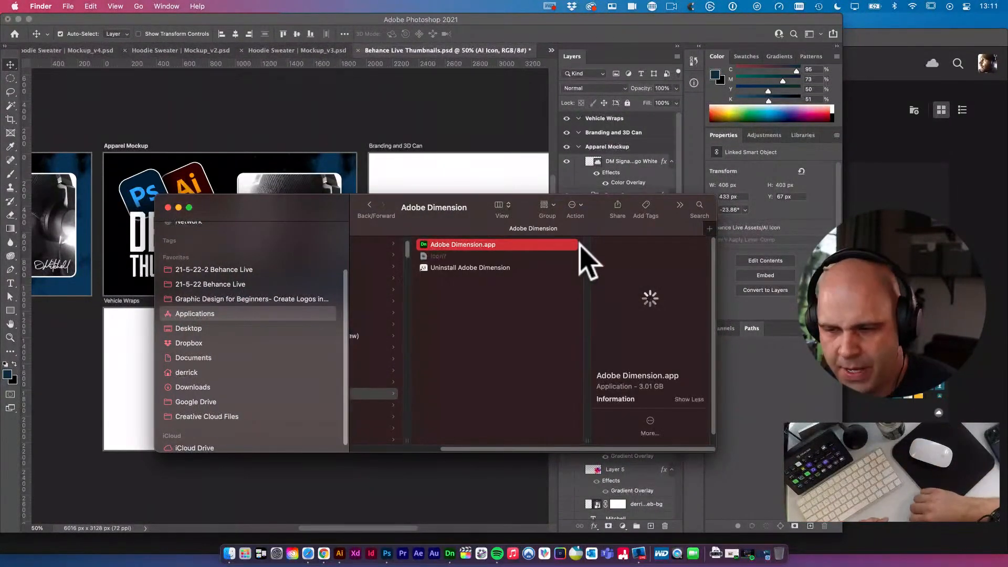
{"action": "key", "text": "super+o"}
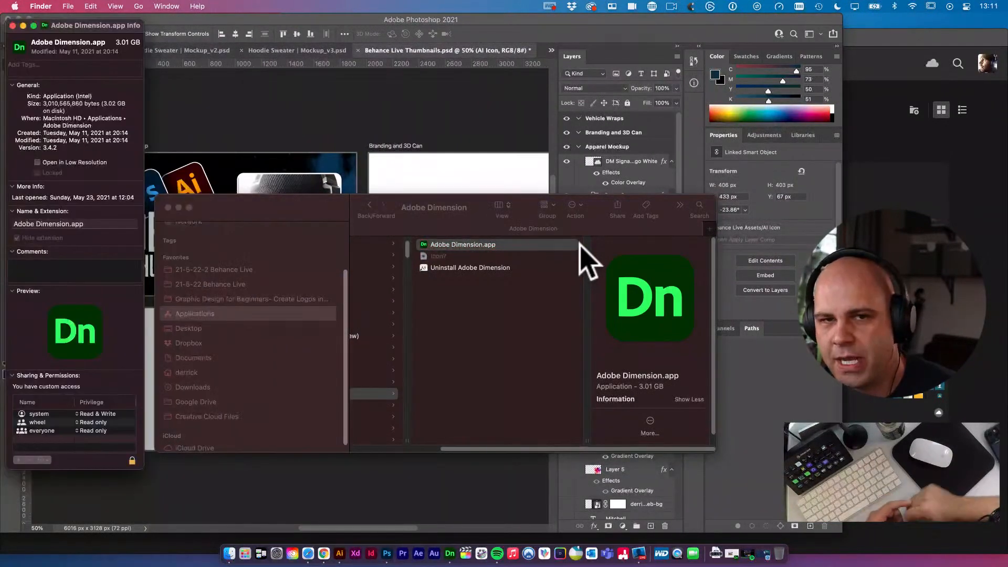
{"action": "left_click_drag", "start_coordinate": [109, 26], "coordinate": [308, 57]}
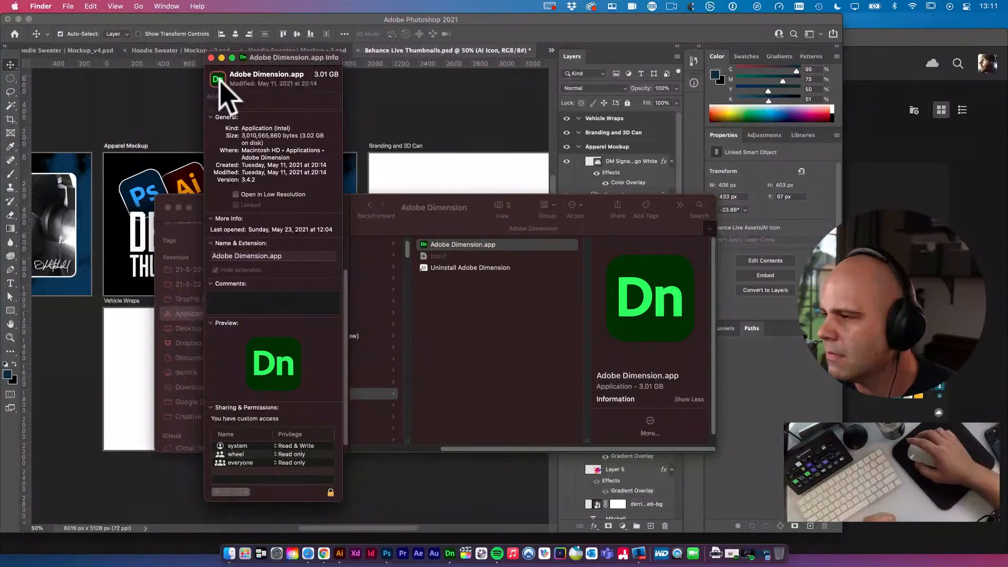
Switch to Photoshop, paste the copied Dimension icon onto the Branding and 3D Can artboard and name its layer Dimension Icon
{"action": "left_click", "coordinate": [407, 160]}
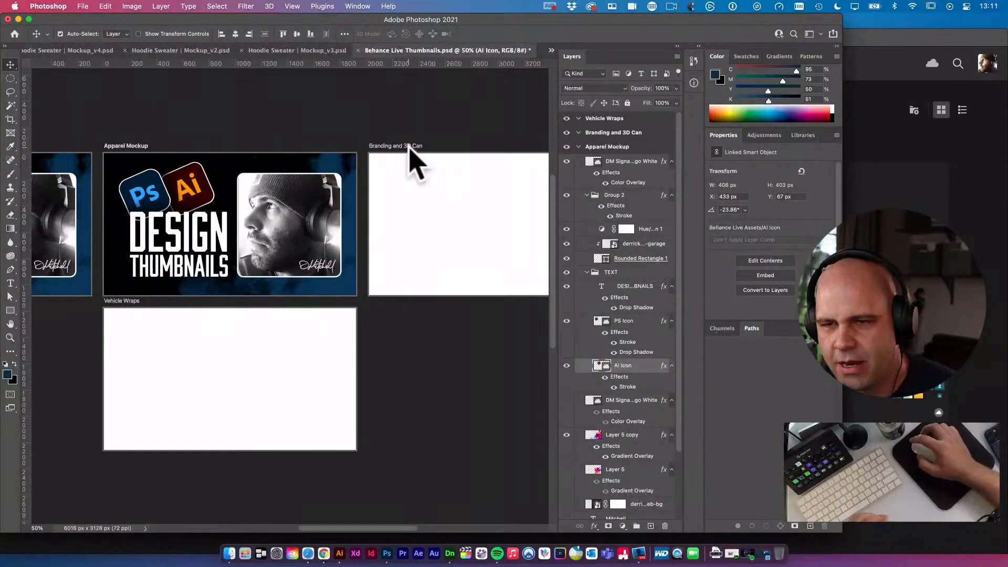
{"action": "left_click", "coordinate": [409, 147]}
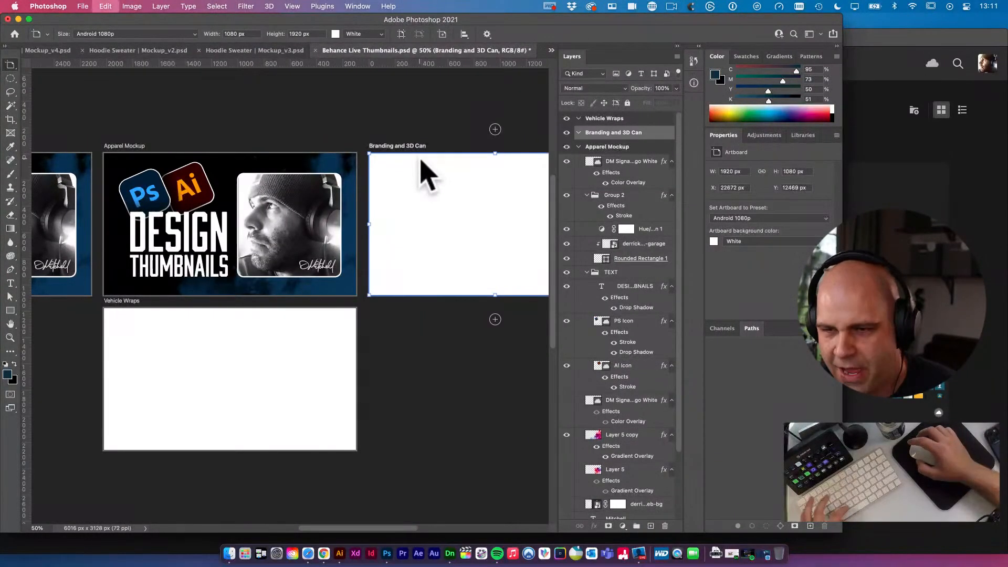
{"action": "key", "text": "super+v"}
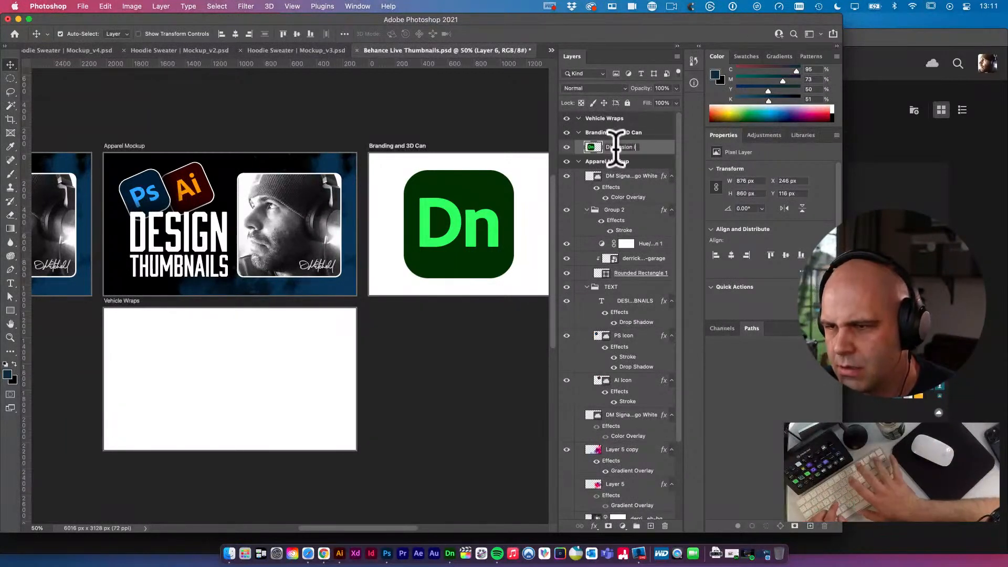
{"action": "key", "text": "Return"}
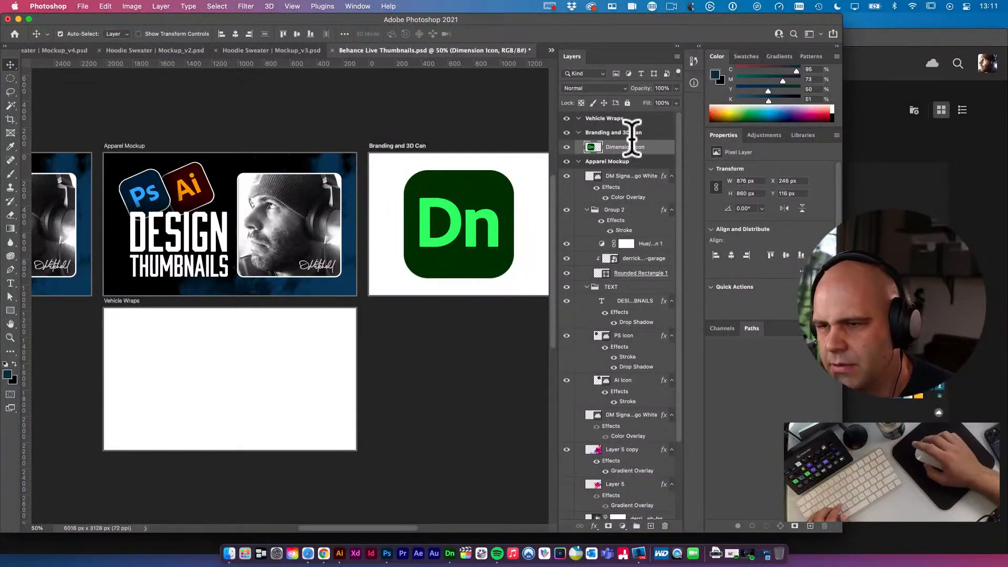
Convert the Dimension Icon layer to a Smart Object and move it to the left edge of its artboard
{"action": "right_click", "coordinate": [634, 147]}
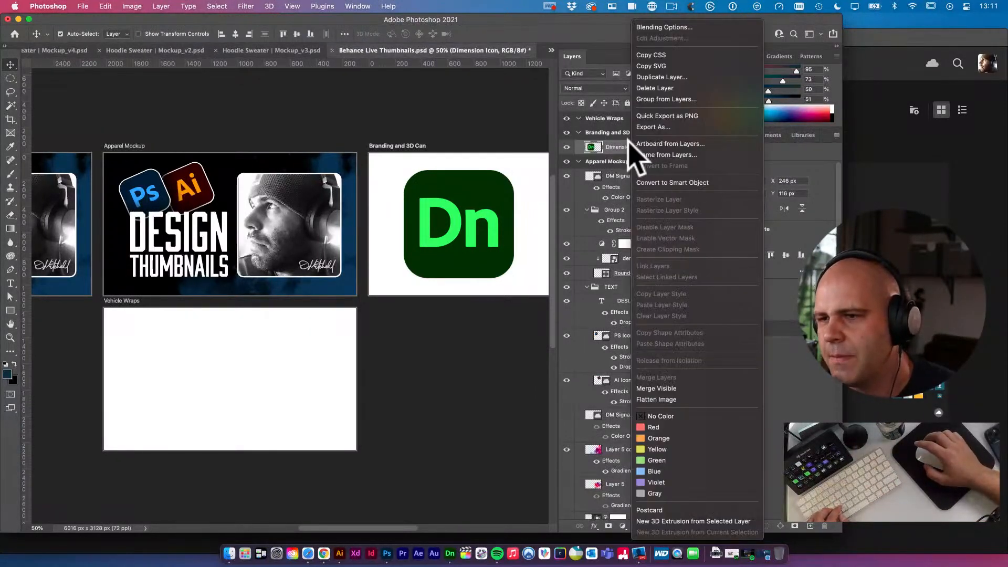
{"action": "left_click", "coordinate": [682, 181]}
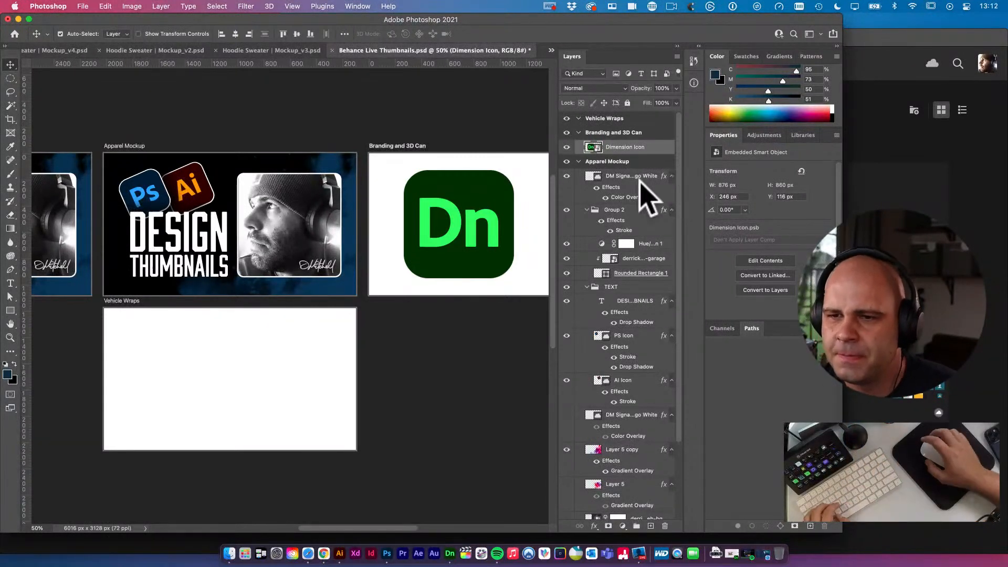
{"action": "left_click_drag", "start_coordinate": [487, 193], "coordinate": [457, 203]}
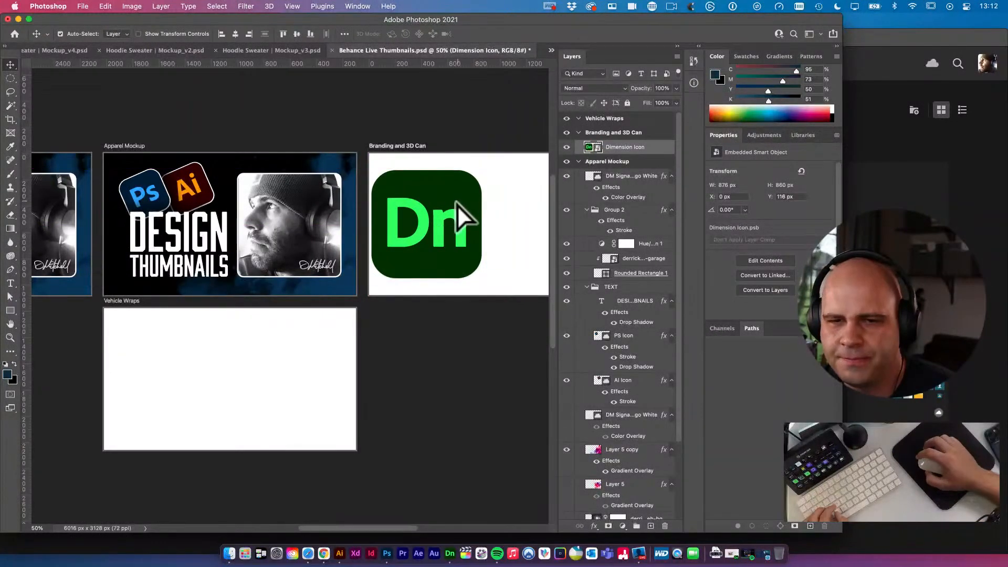
Switch to Finder, find Adobe Illustrator 2021.app in its Applications folder and show its file information
{"action": "left_click", "coordinate": [201, 194]}
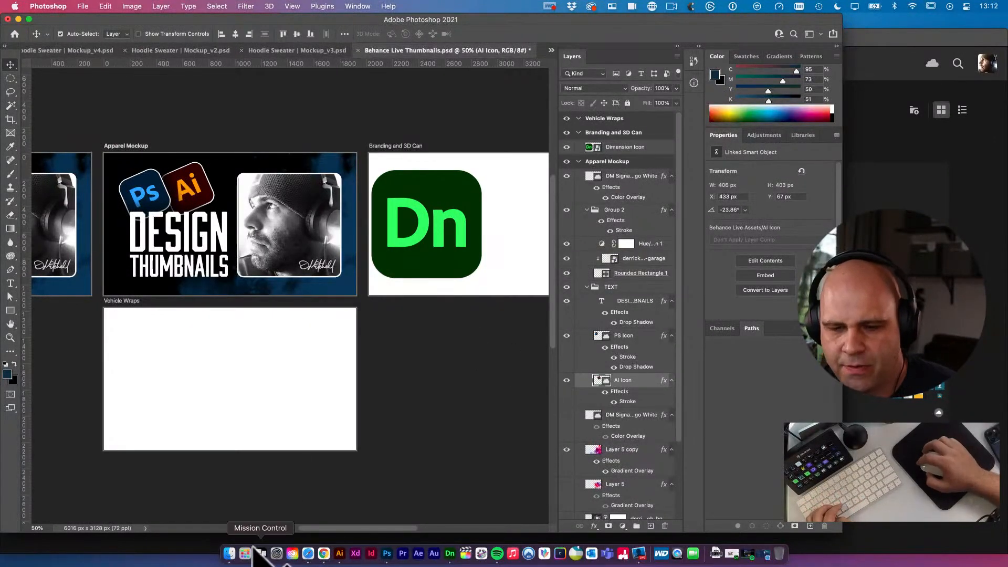
{"action": "left_click", "coordinate": [229, 554]}
{"action": "scroll", "coordinate": [451, 271], "scroll_direction": "left", "scroll_amount": 5}
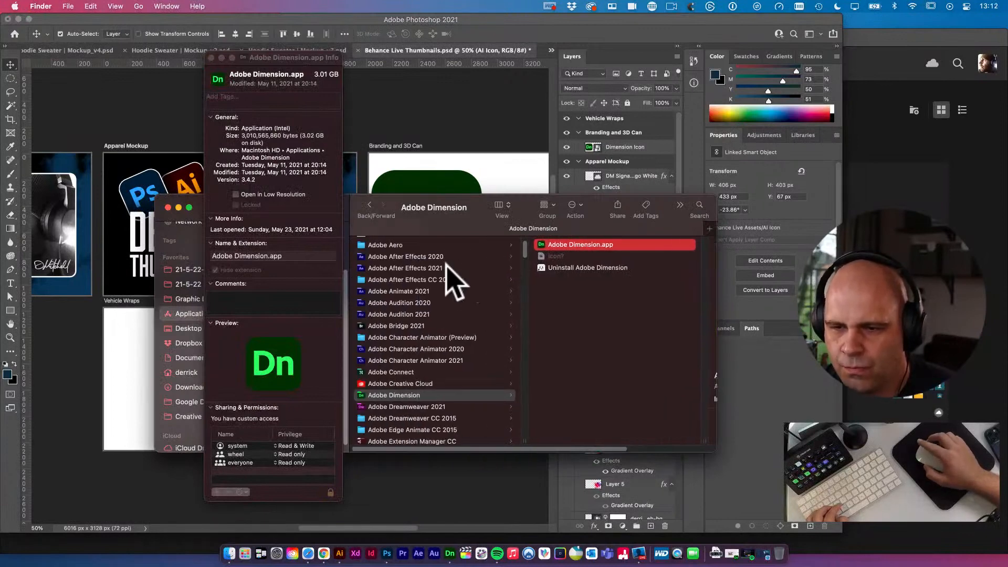
{"action": "scroll", "coordinate": [438, 278], "scroll_direction": "down", "scroll_amount": 15}
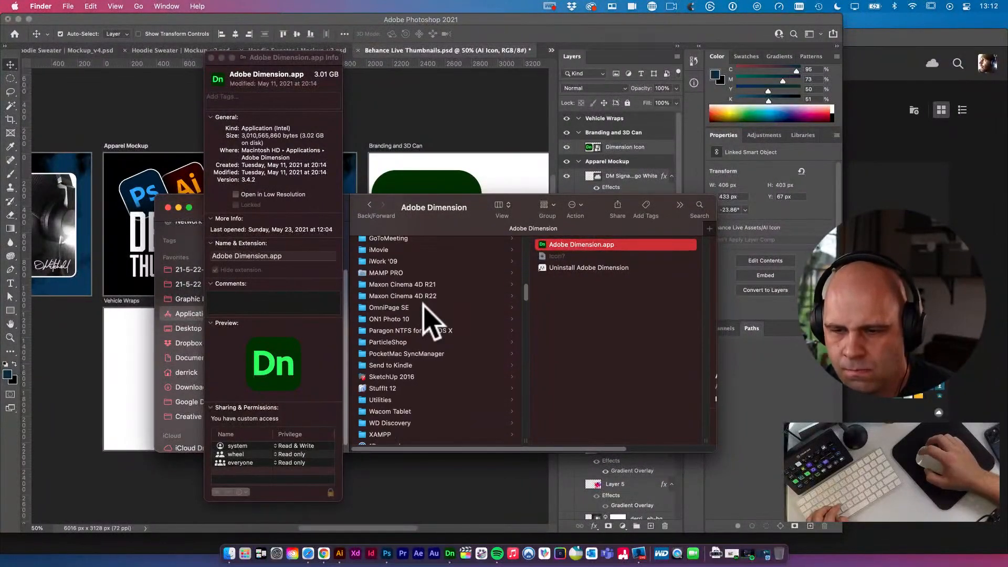
{"action": "scroll", "coordinate": [432, 322], "scroll_direction": "down", "scroll_amount": 3}
{"action": "scroll", "coordinate": [433, 325], "scroll_direction": "up", "scroll_amount": 15}
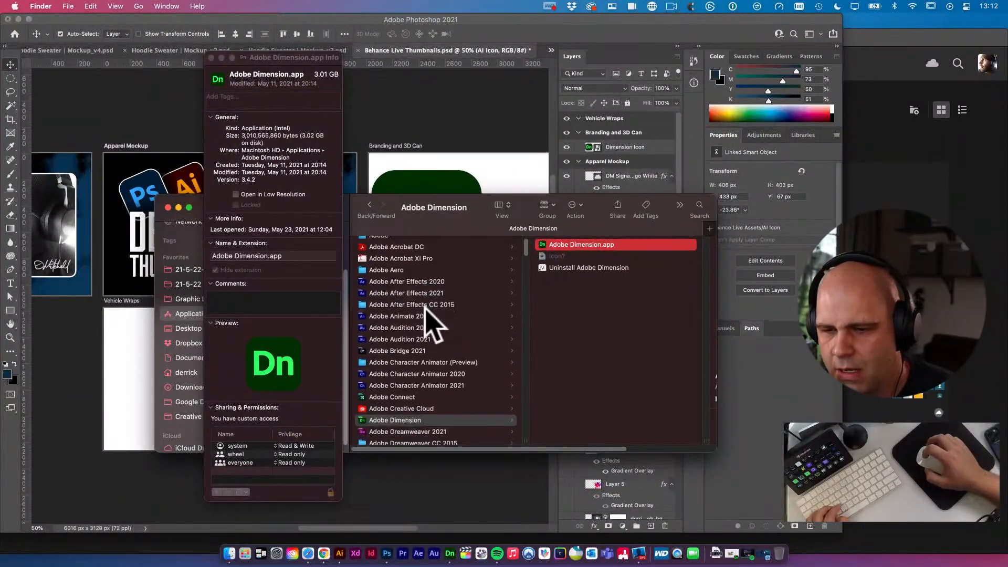
{"action": "scroll", "coordinate": [427, 312], "scroll_direction": "down", "scroll_amount": 3}
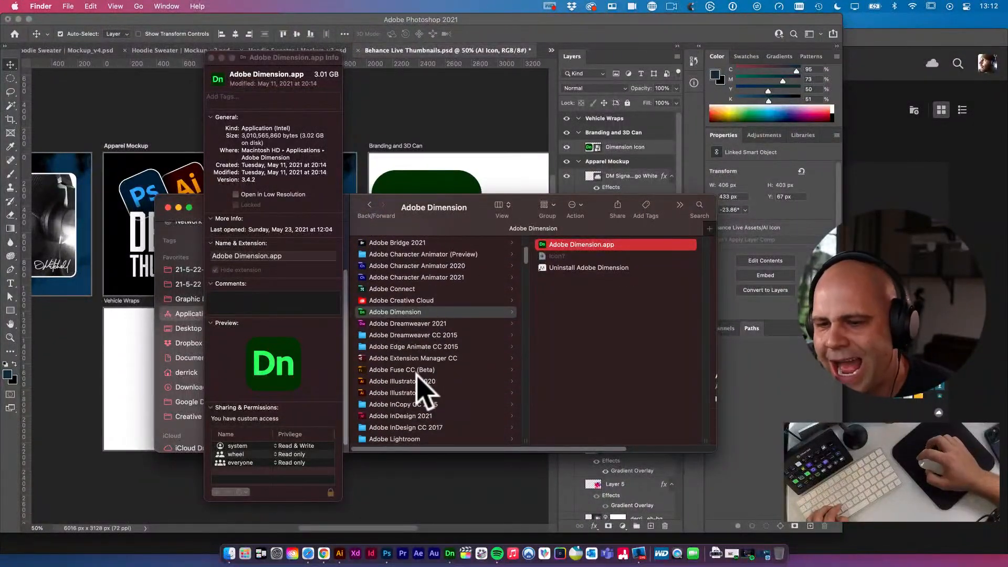
{"action": "left_click", "coordinate": [397, 394]}
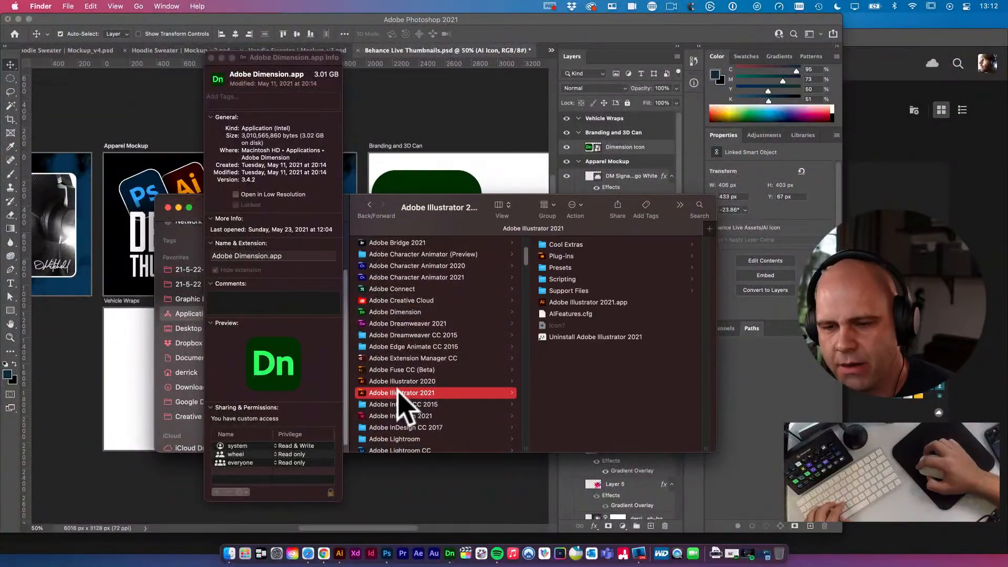
{"action": "left_click", "coordinate": [561, 307]}
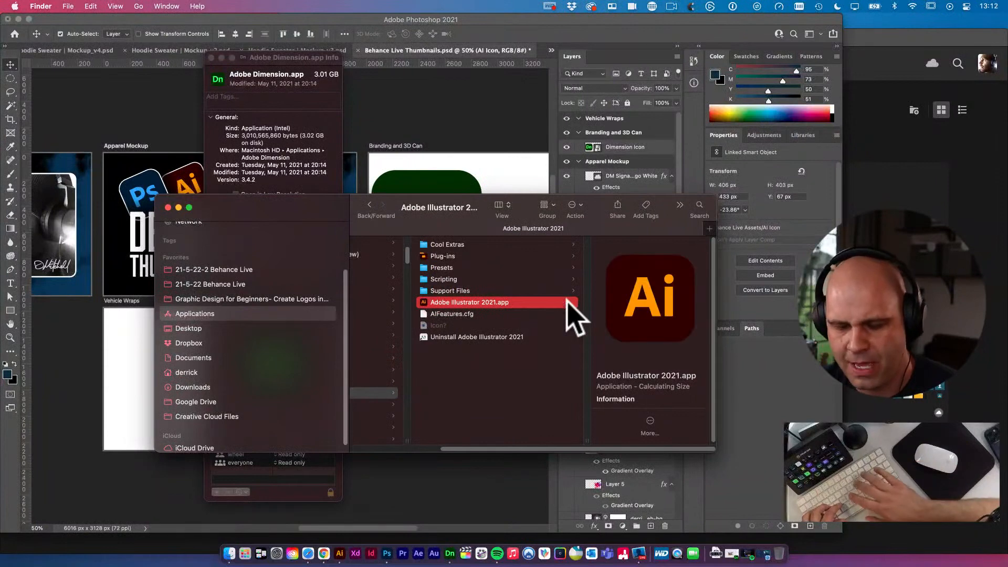
{"action": "key", "text": "super+i"}
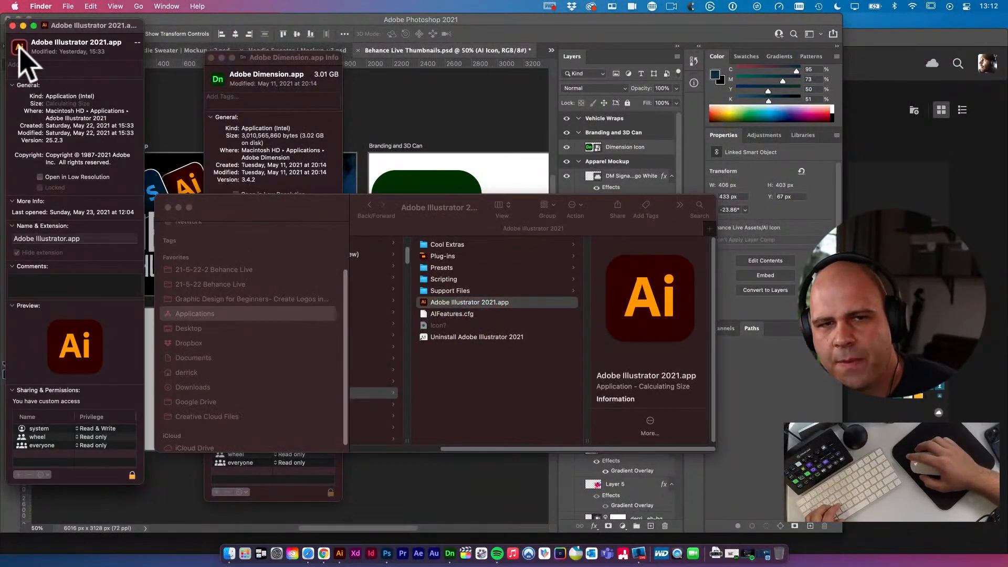
{"action": "left_click", "coordinate": [463, 132]}
{"action": "key", "text": "super+v"}
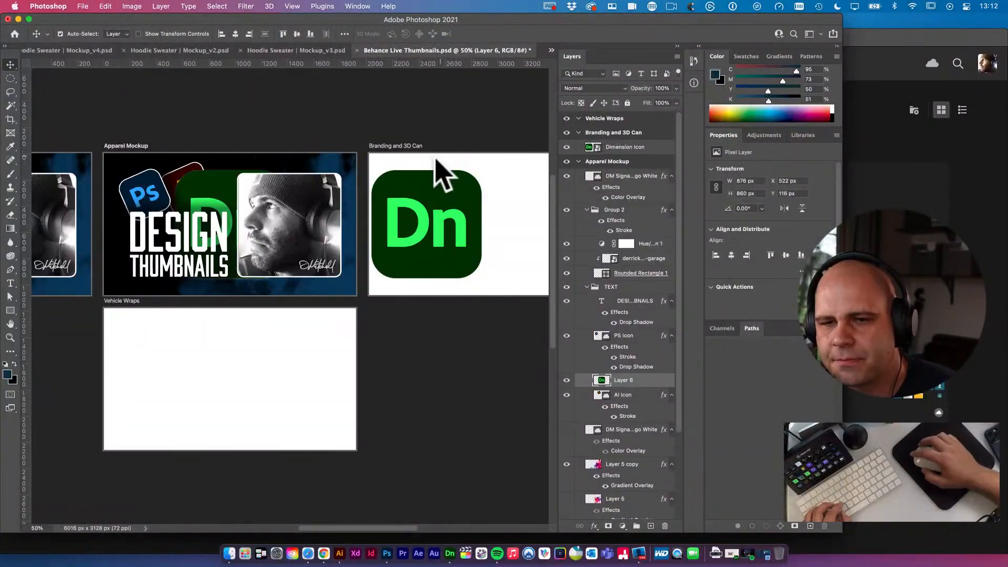
{"action": "key", "text": "super+z"}
Copy the Illustrator icon from its Finder Info window and paste it onto the Branding and 3D Can artboard in Photoshop
{"action": "left_click", "coordinate": [405, 158], "text": "super"}
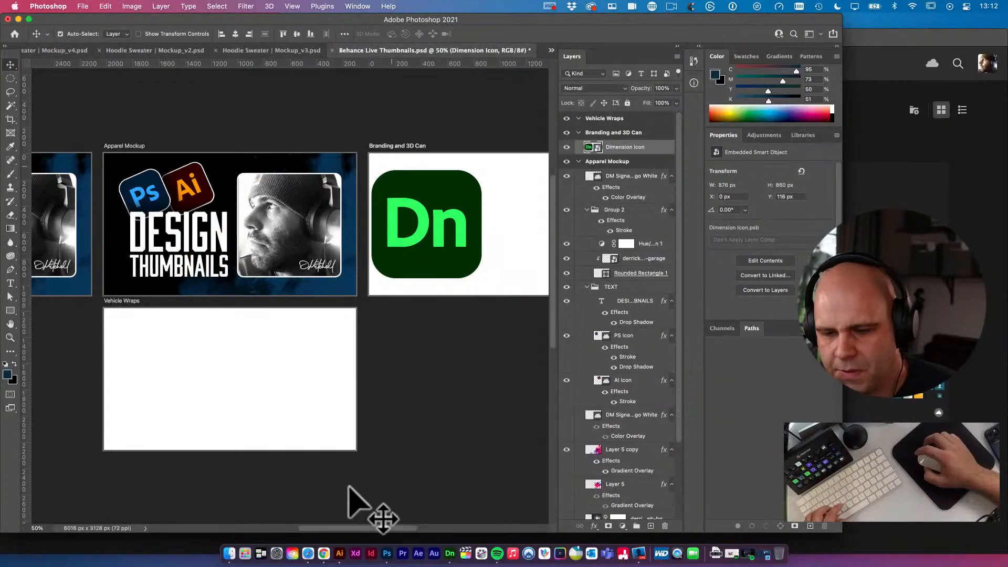
{"action": "left_click", "coordinate": [228, 552]}
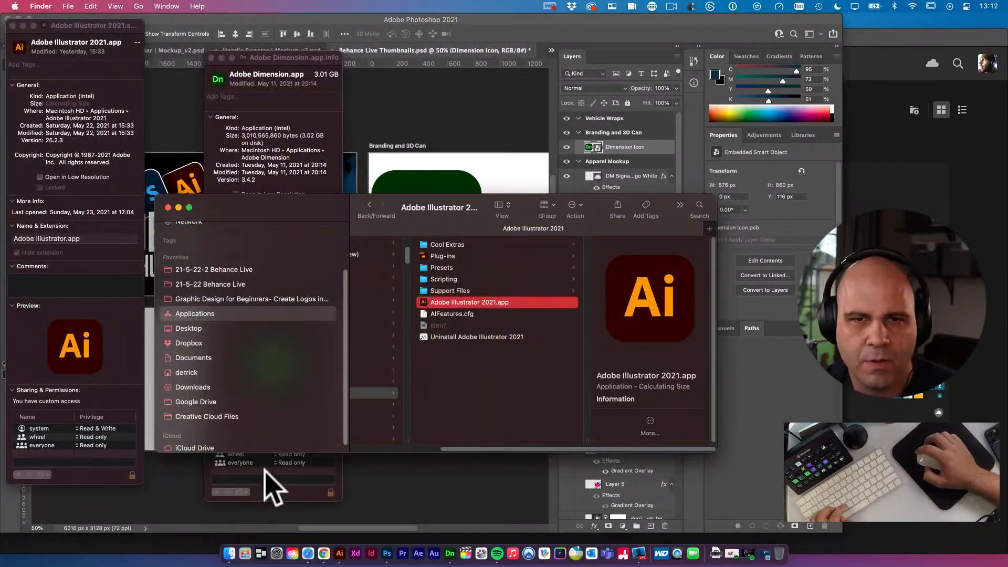
{"action": "left_click", "coordinate": [21, 42]}
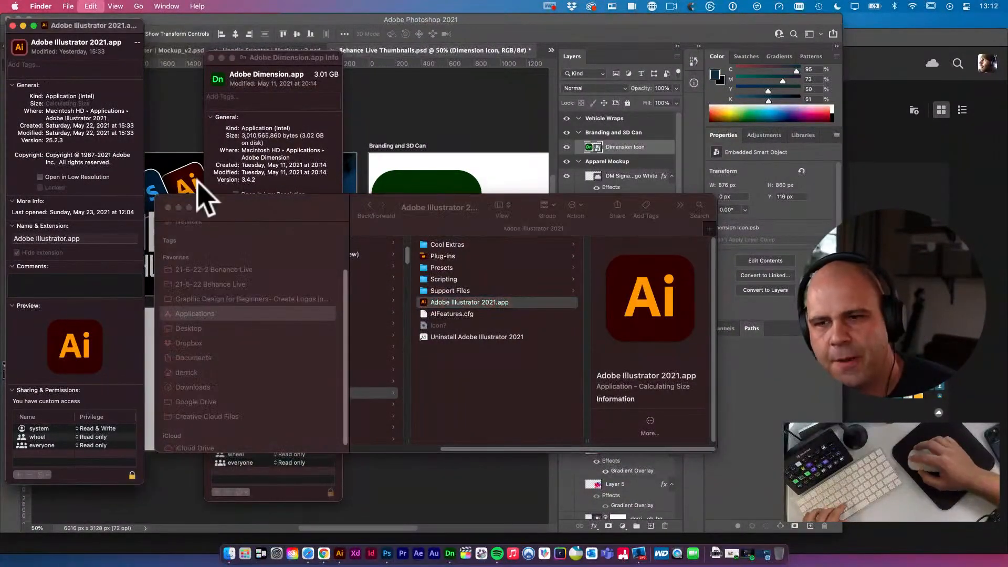
{"action": "left_click", "coordinate": [441, 177]}
{"action": "left_click_drag", "start_coordinate": [458, 144], "coordinate": [366, 156]}
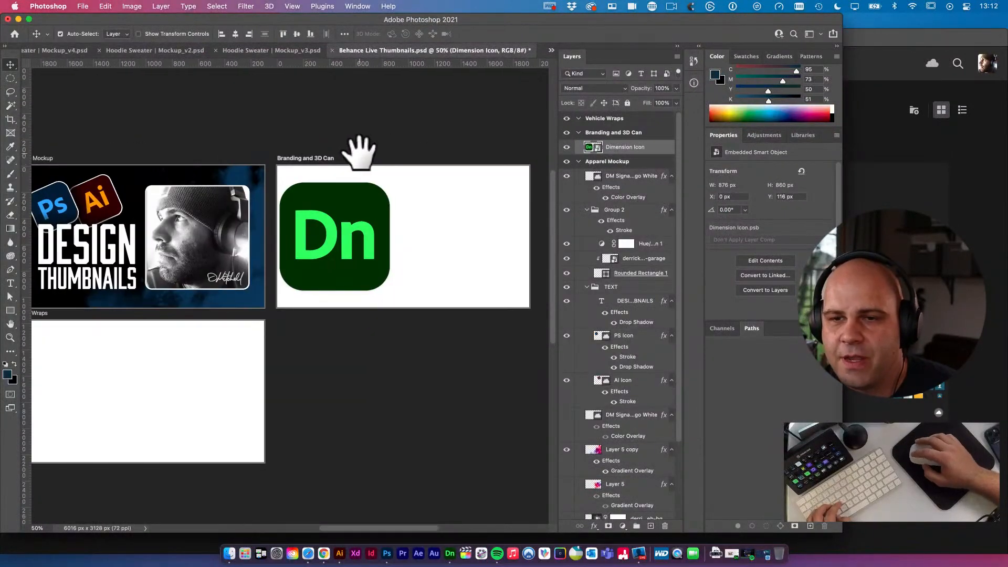
{"action": "left_click", "coordinate": [325, 157]}
{"action": "key", "text": "v"}
{"action": "key", "text": "super+v"}
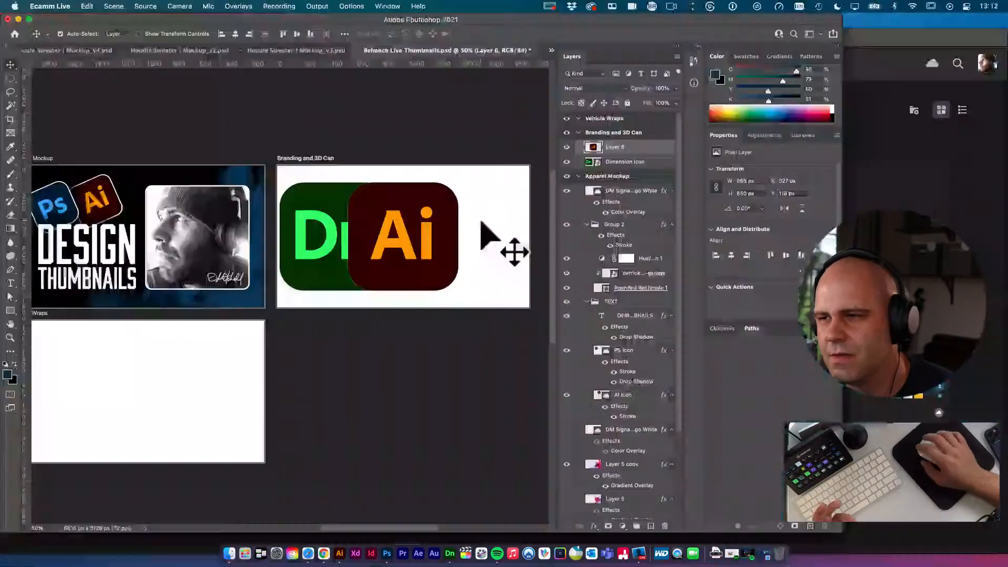
{"action": "key", "text": "ctrl+Left"}
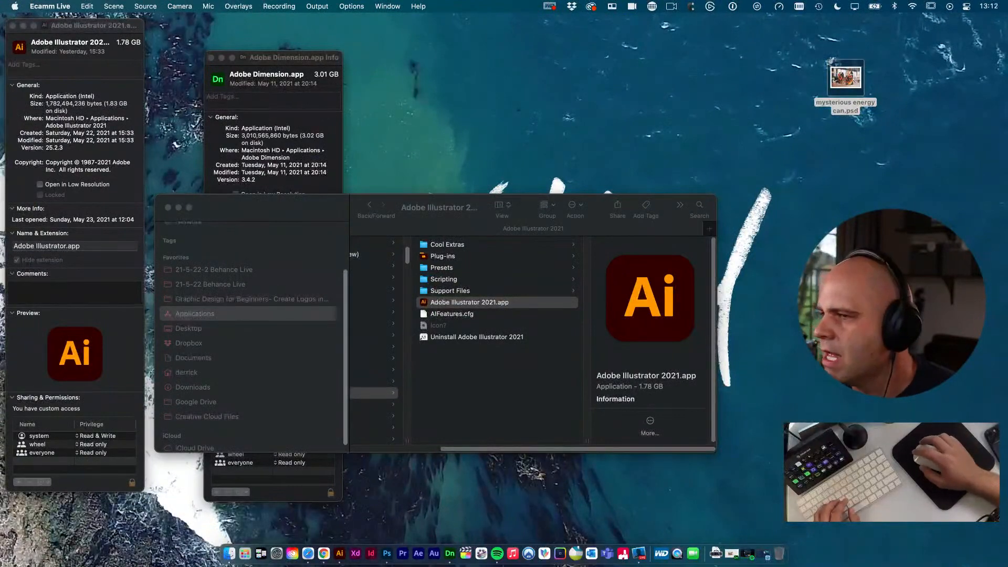
{"action": "key", "text": "ctrl+Right"}
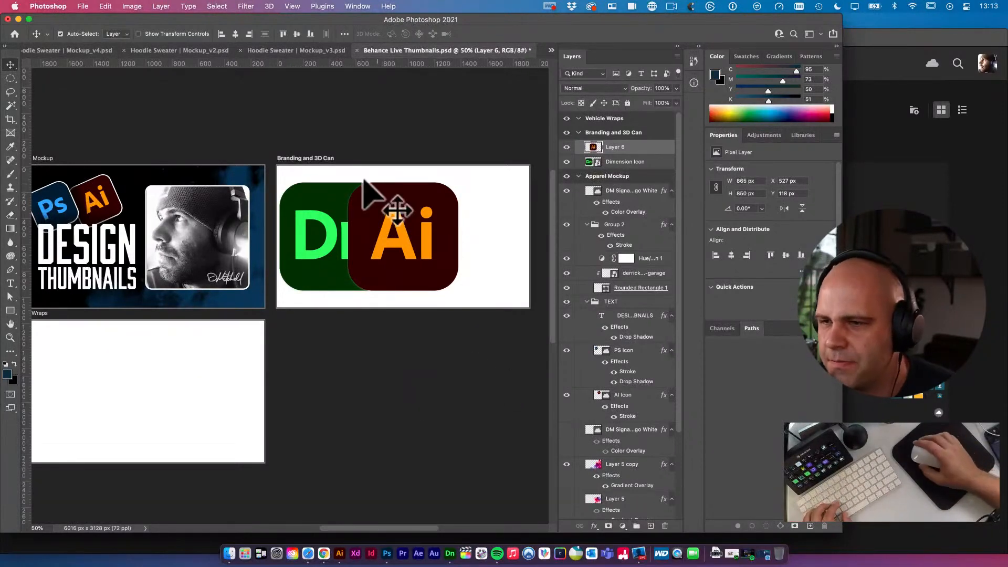
Switch to Finder, find Adobe Photoshop 2021.app in its Applications folder and show its file information
{"action": "left_click", "coordinate": [230, 553]}
{"action": "scroll", "coordinate": [450, 308], "scroll_direction": "left", "scroll_amount": 3}
{"action": "scroll", "coordinate": [440, 291], "scroll_direction": "down", "scroll_amount": 1}
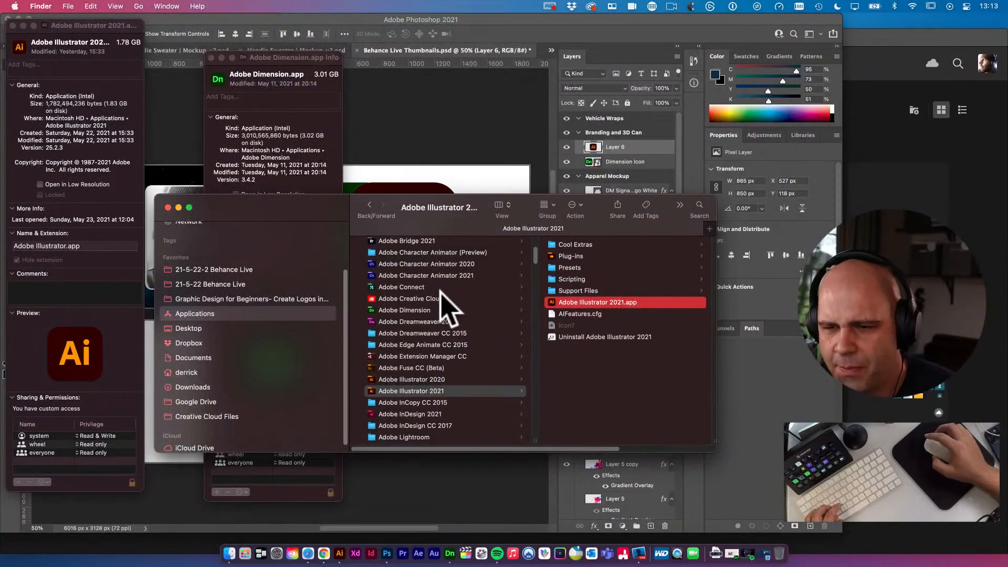
{"action": "scroll", "coordinate": [438, 318], "scroll_direction": "down", "scroll_amount": 5}
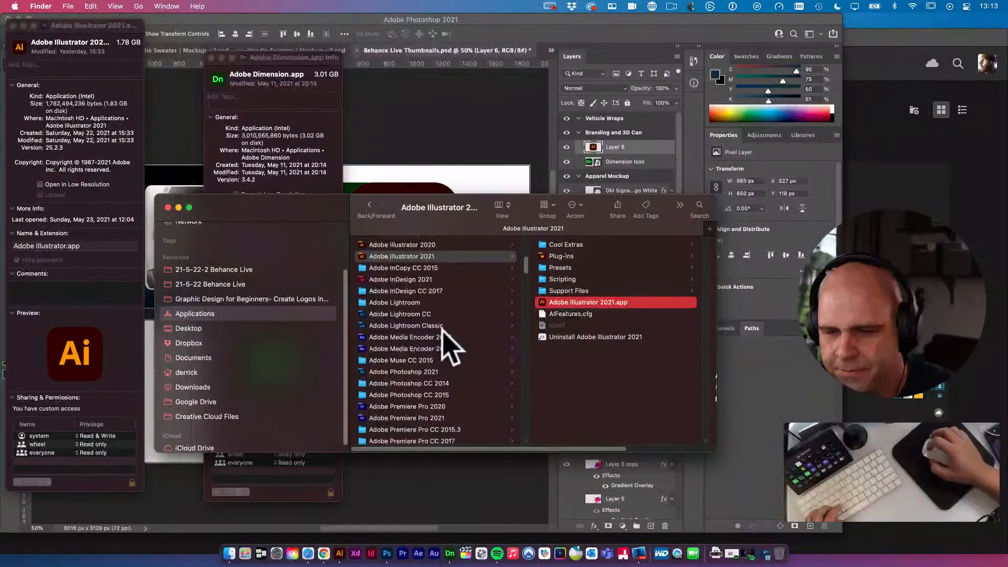
{"action": "left_click", "coordinate": [422, 368]}
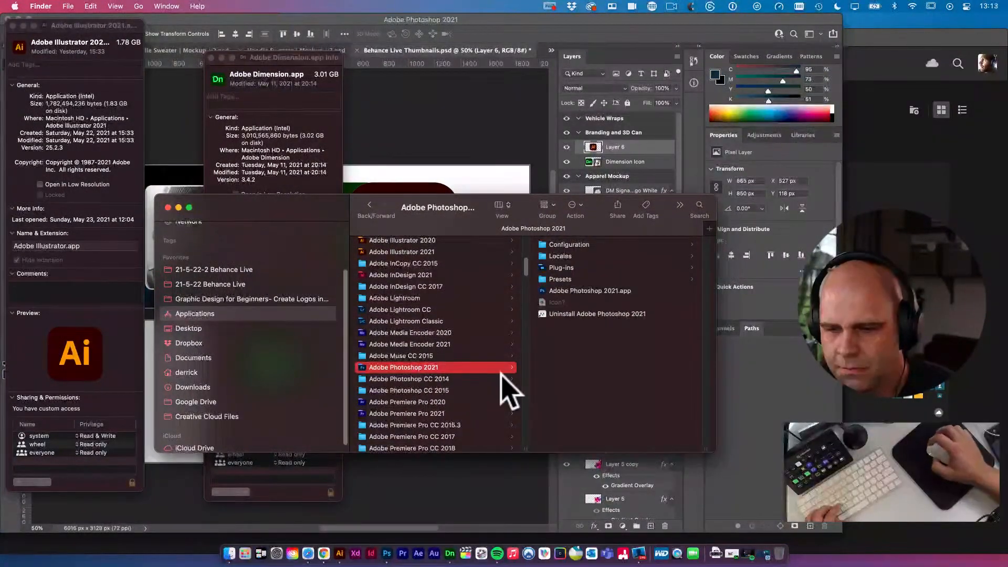
{"action": "left_click", "coordinate": [559, 290]}
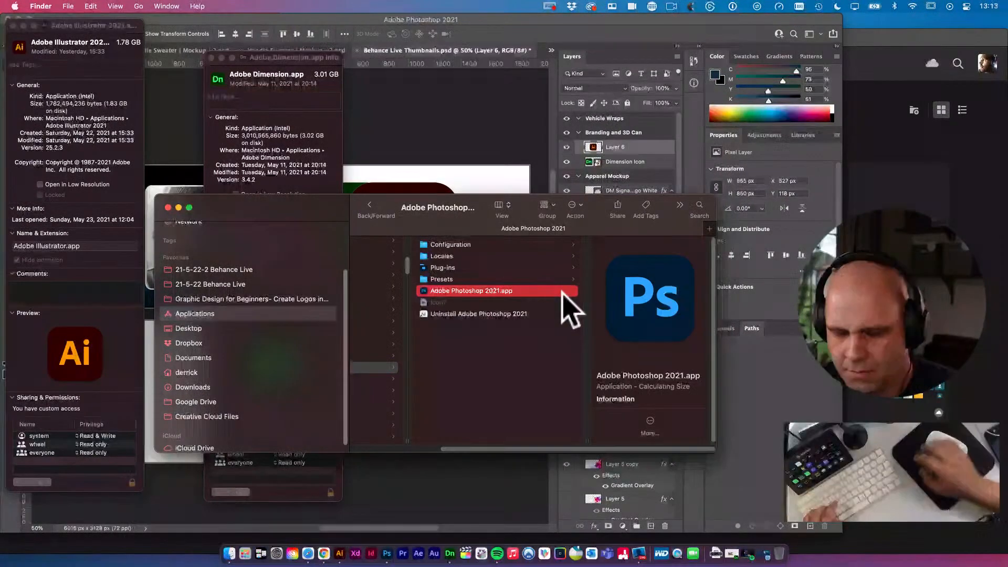
{"action": "key", "text": "super+i"}
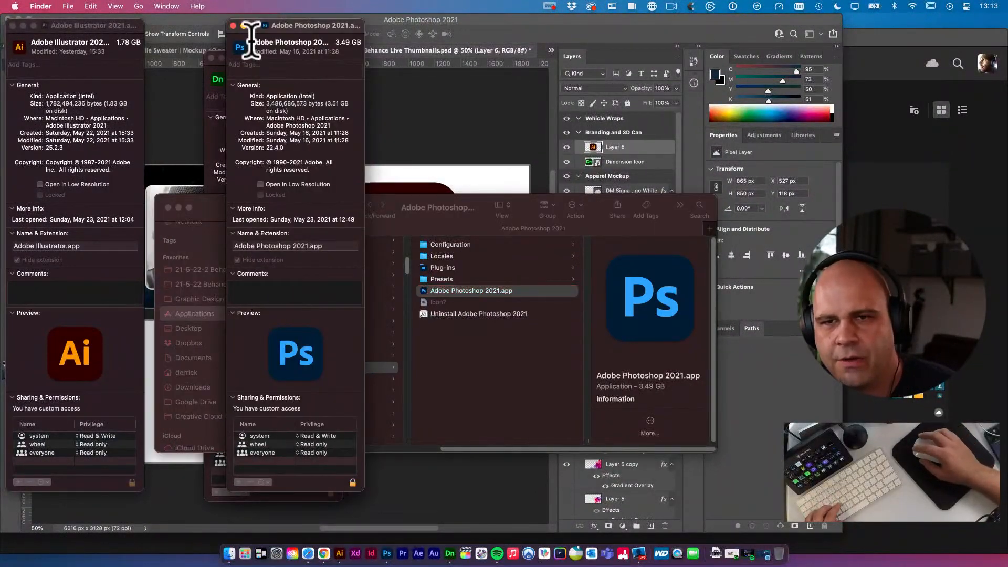
{"action": "left_click", "coordinate": [241, 46]}
{"action": "key", "text": "super+c"}
{"action": "left_click", "coordinate": [411, 137]}
{"action": "key", "text": "super+v"}
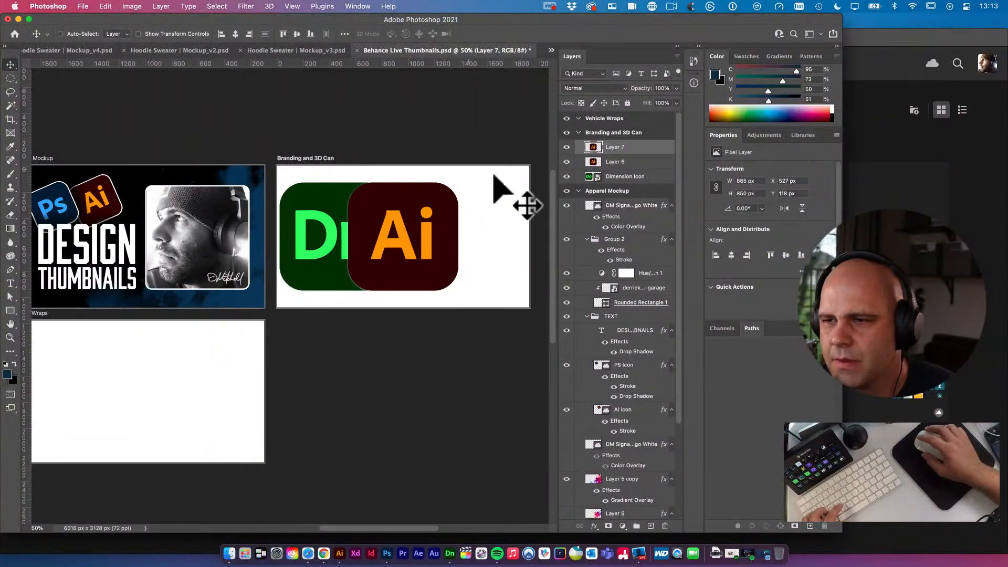
{"action": "key", "text": "super+z"}
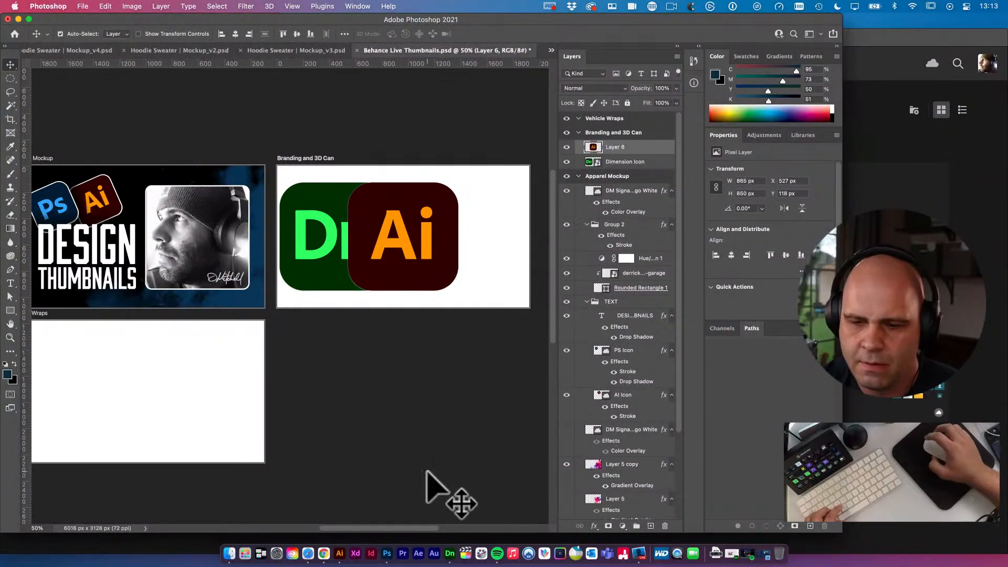
Copy the Photoshop icon from its Finder Info window and paste it onto the Branding and 3D Can artboard in Photoshop
{"action": "left_click", "coordinate": [229, 556]}
{"action": "left_click", "coordinate": [241, 49]}
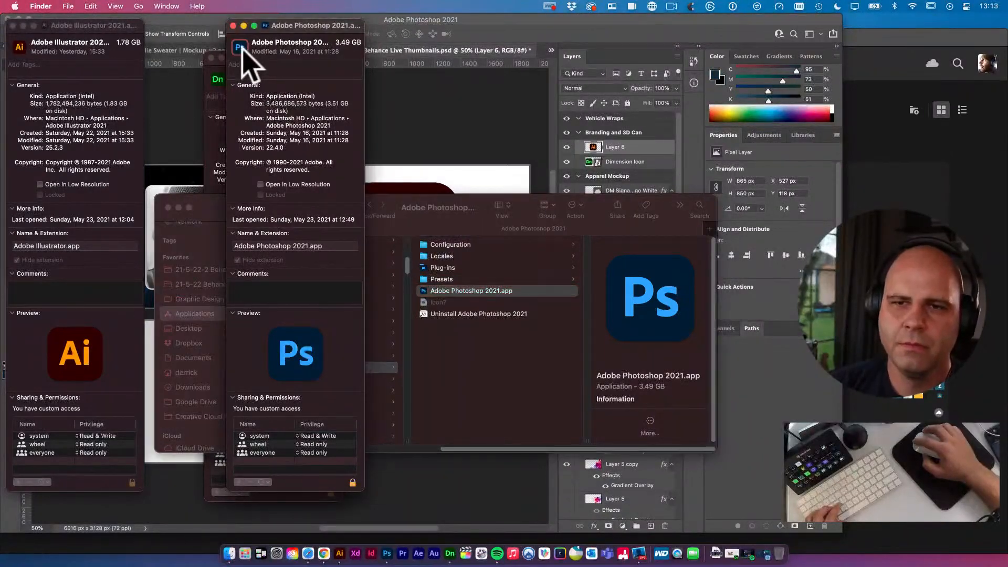
{"action": "left_click_drag", "start_coordinate": [297, 26], "coordinate": [302, 24]}
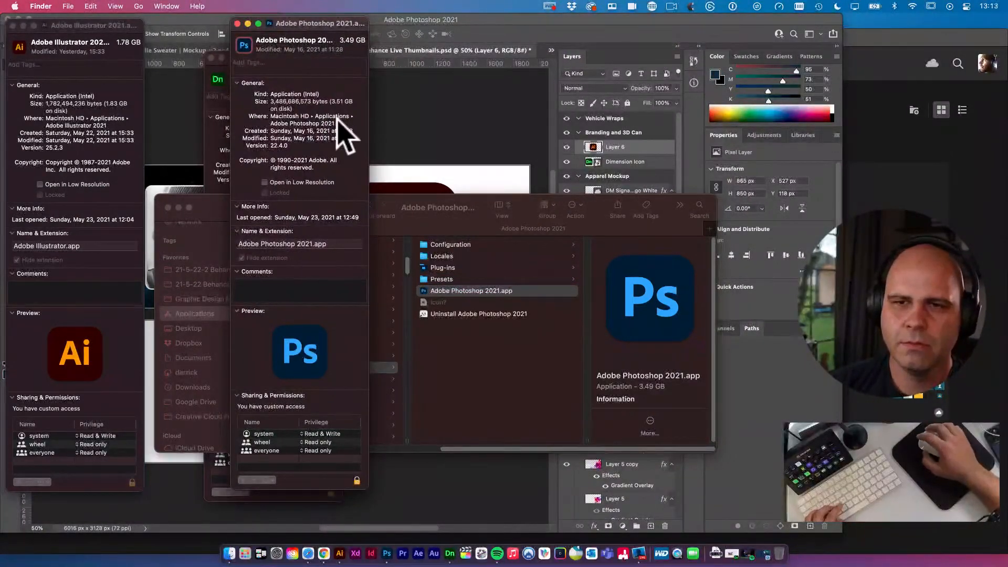
{"action": "left_click", "coordinate": [428, 135]}
{"action": "key", "text": "super+v"}
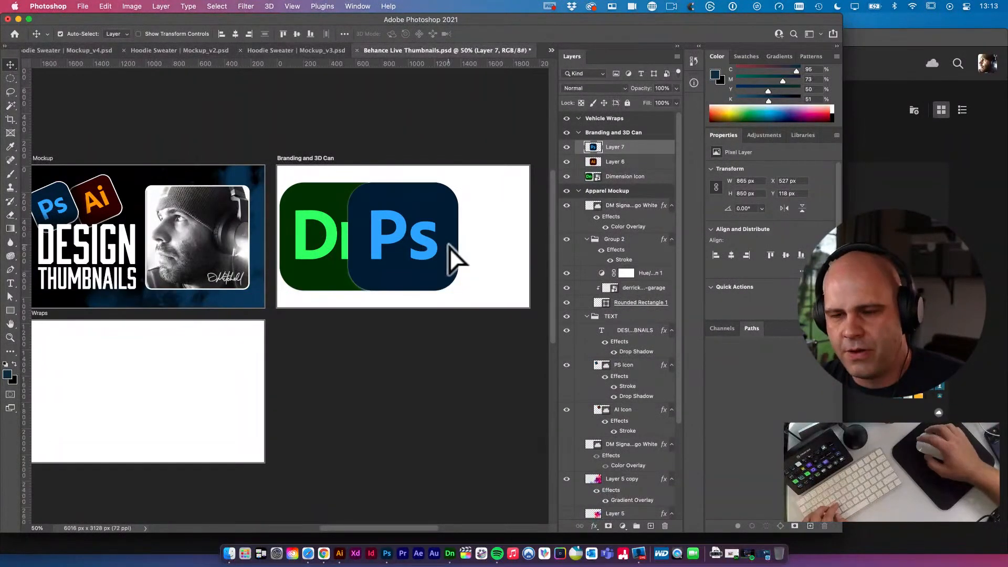
Move the pasted Photoshop icon horizontally to X 777 px so it overlaps the right part of the Illustrator icon
{"action": "left_click_drag", "start_coordinate": [449, 245], "coordinate": [239, 226]}
{"action": "key", "text": "super+z"}
{"action": "scroll", "coordinate": [449, 248], "scroll_direction": "left", "scroll_amount": 7}
{"action": "left_click_drag", "start_coordinate": [338, 225], "coordinate": [201, 230]}
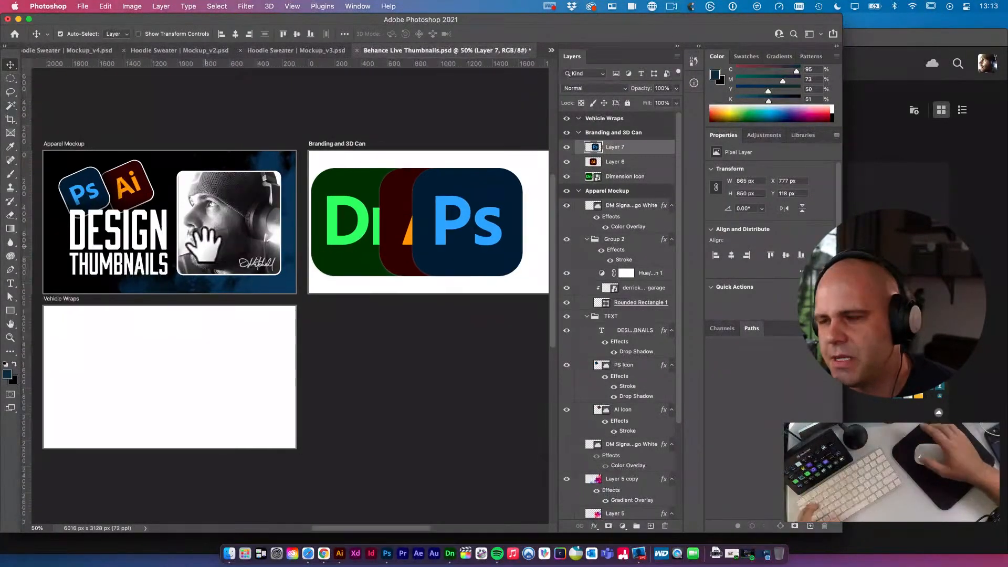
Rename the two pasted icon layers as Illustrator Icon and Photoshop Icon
{"action": "left_click", "coordinate": [614, 162]}
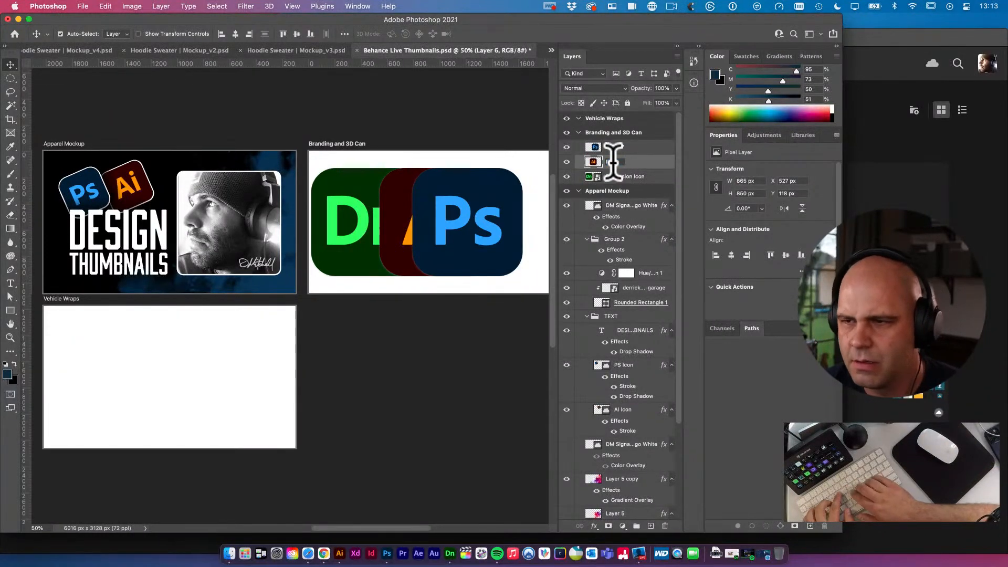
{"action": "type", "text": "Illustrator Icon"}
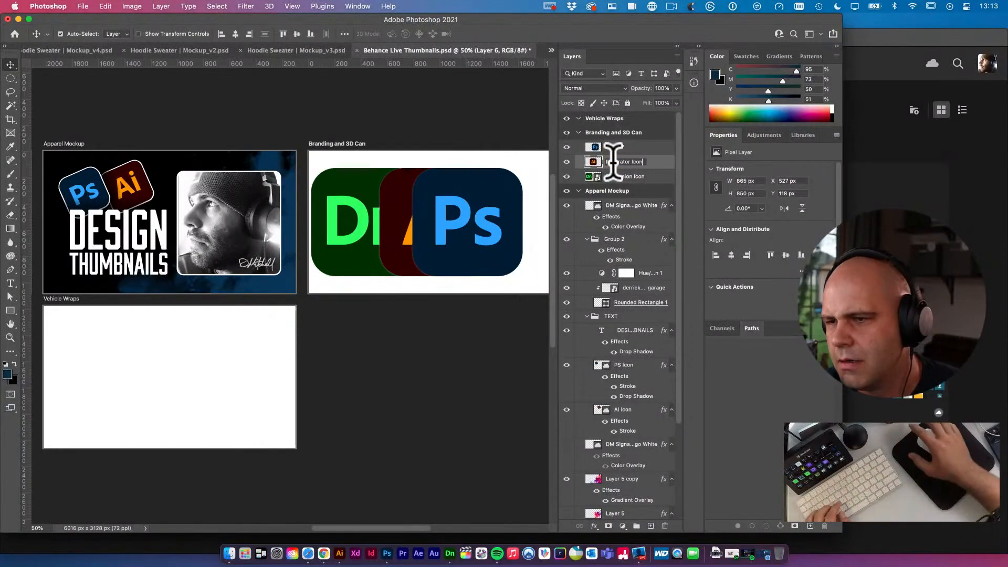
{"action": "left_click", "coordinate": [618, 148]}
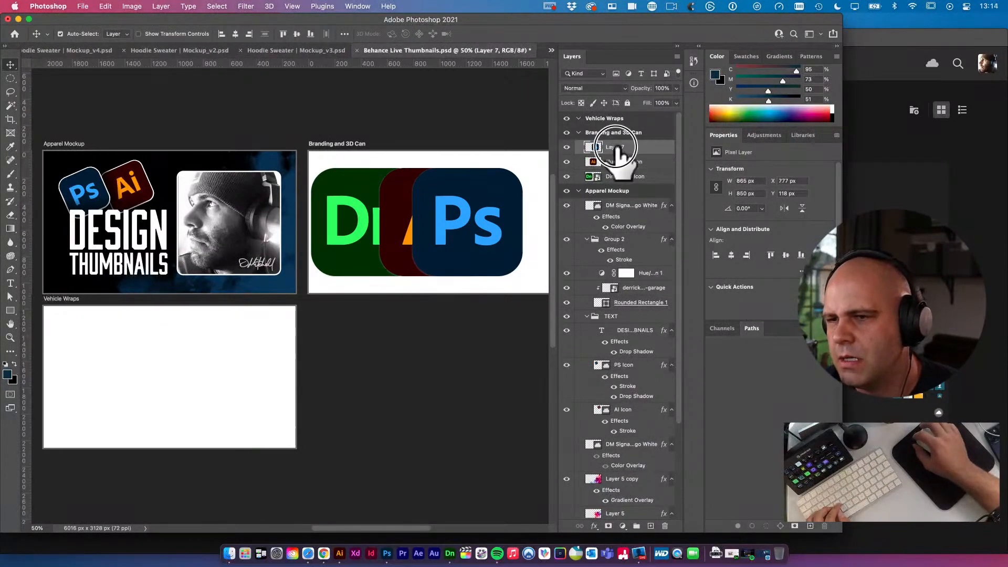
{"action": "double_click", "coordinate": [617, 147]}
{"action": "type", "text": "Photoshop"}
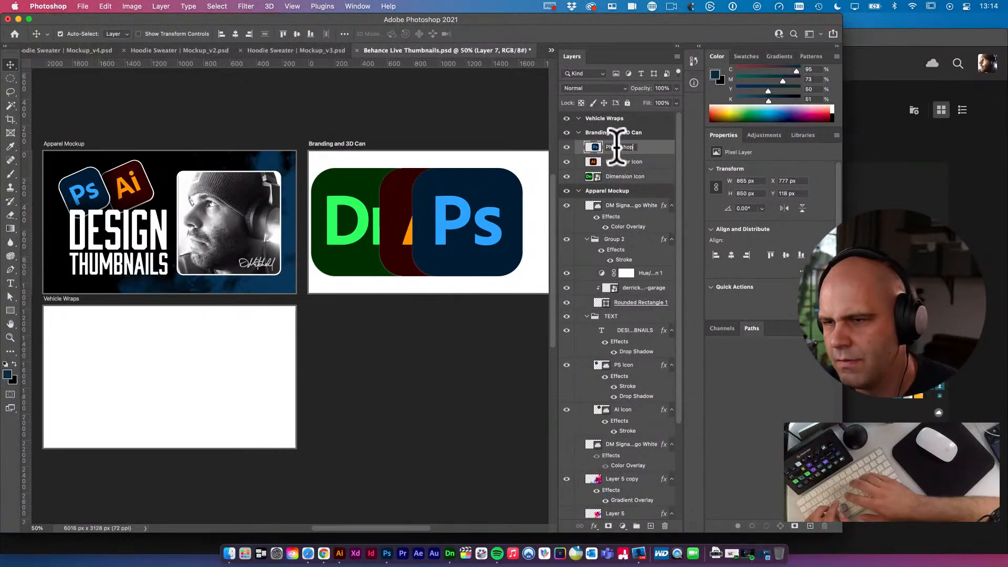
{"action": "type", "text": " Icon"}
{"action": "key", "text": "Return"}
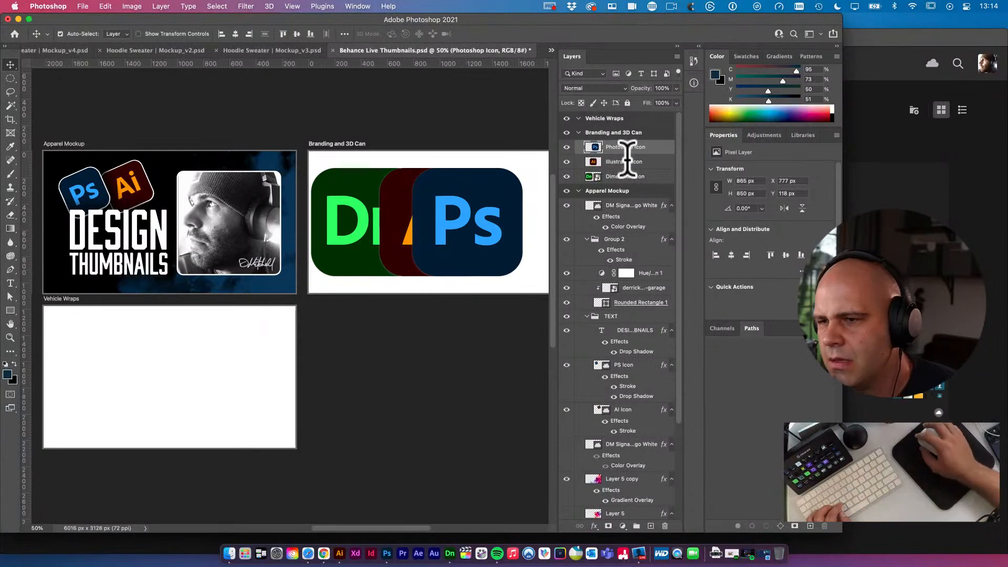
Convert the Illustrator Icon and Photoshop Icon layers to separate Smart Objects and clear the layer selection
{"action": "left_click", "coordinate": [640, 163]}
{"action": "right_click", "coordinate": [641, 162]}
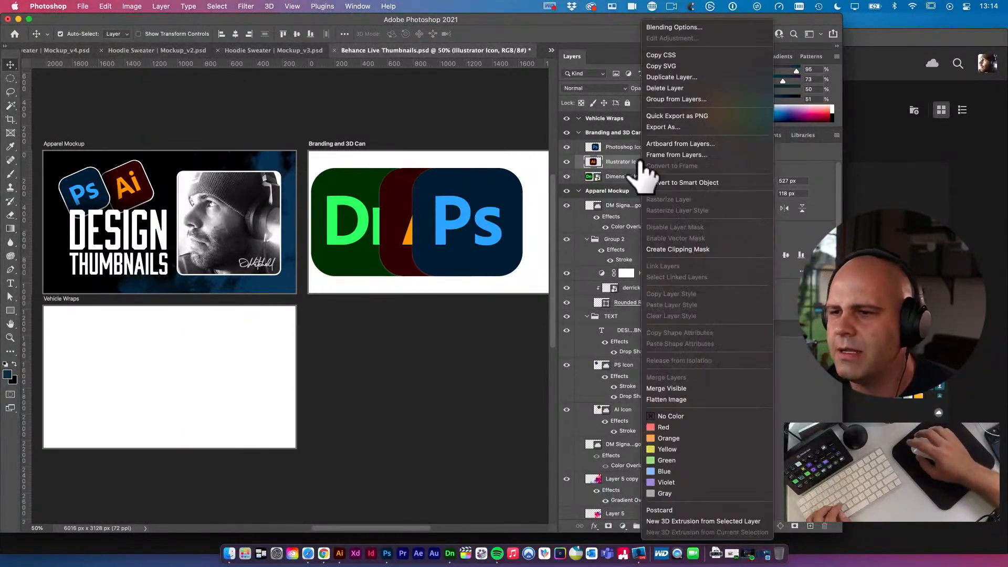
{"action": "left_click", "coordinate": [707, 183]}
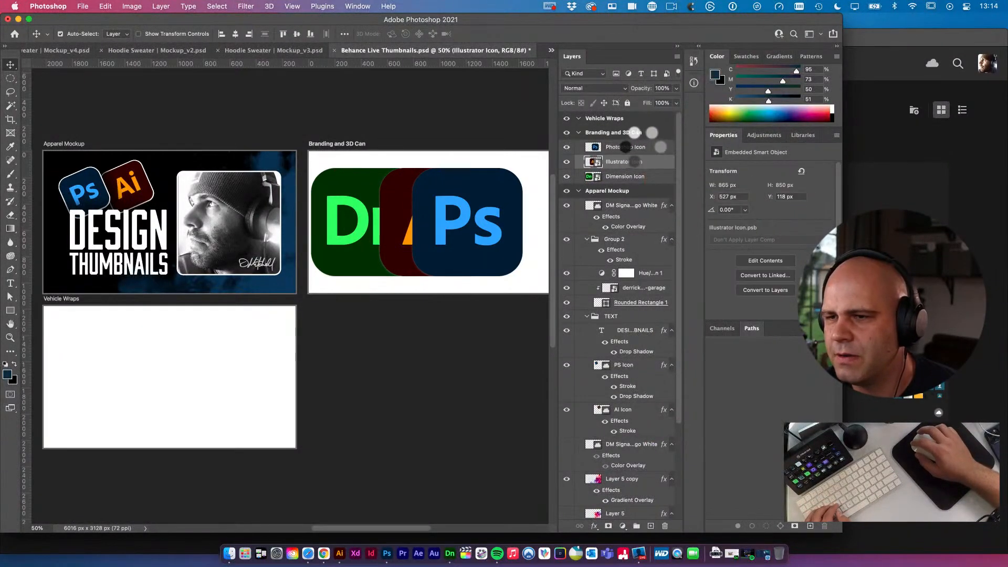
{"action": "left_click", "coordinate": [643, 148]}
{"action": "right_click", "coordinate": [645, 149]}
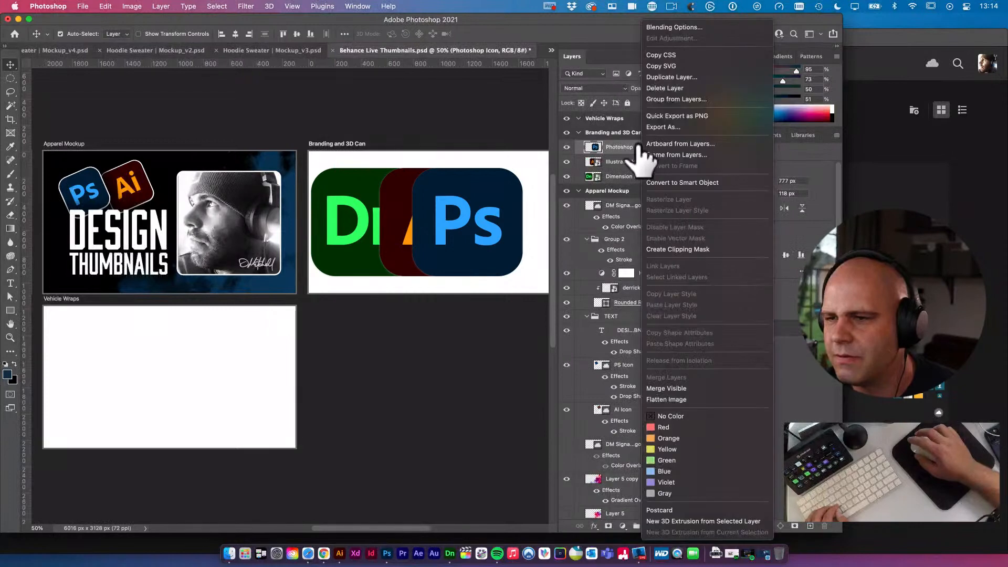
{"action": "left_click", "coordinate": [690, 184]}
{"action": "left_click", "coordinate": [490, 128]}
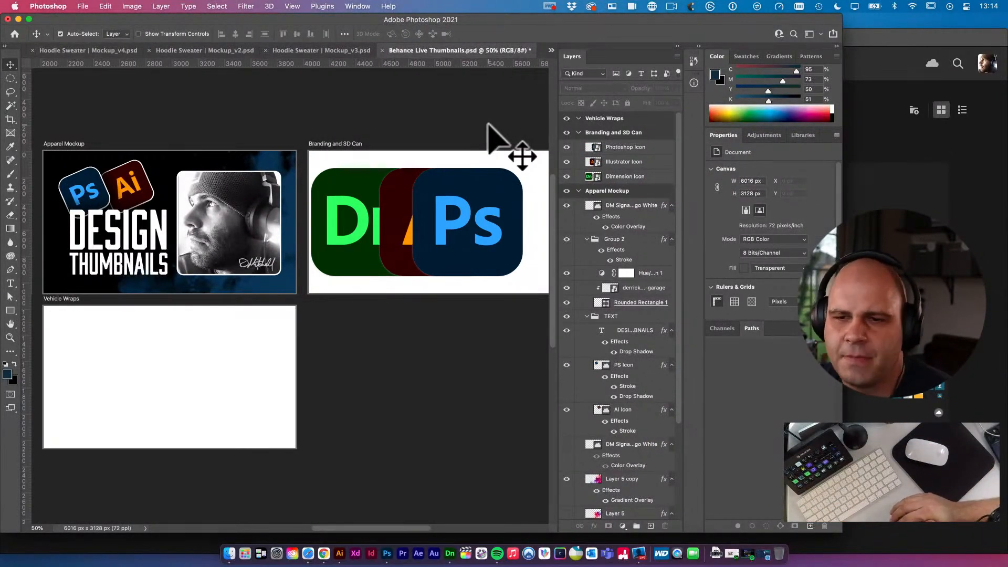
Duplicate the Branding and 3D Can artboard with its three icons directly above the original
{"action": "left_click", "coordinate": [637, 148]}
{"action": "left_click", "coordinate": [633, 177], "text": "shift"}
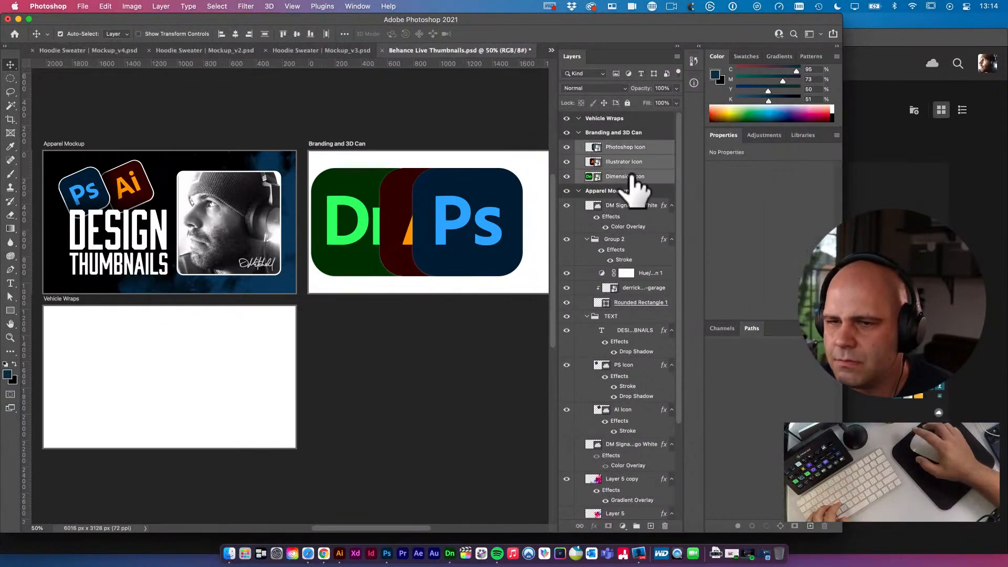
{"action": "left_click_drag", "start_coordinate": [405, 175], "coordinate": [359, 159]}
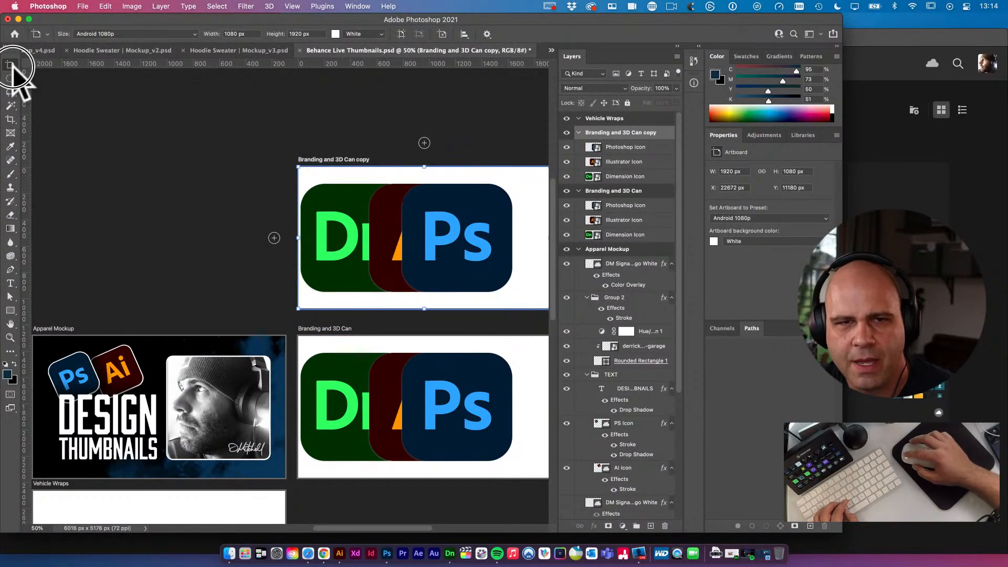
{"action": "left_click_drag", "start_coordinate": [14, 68], "coordinate": [41, 74]}
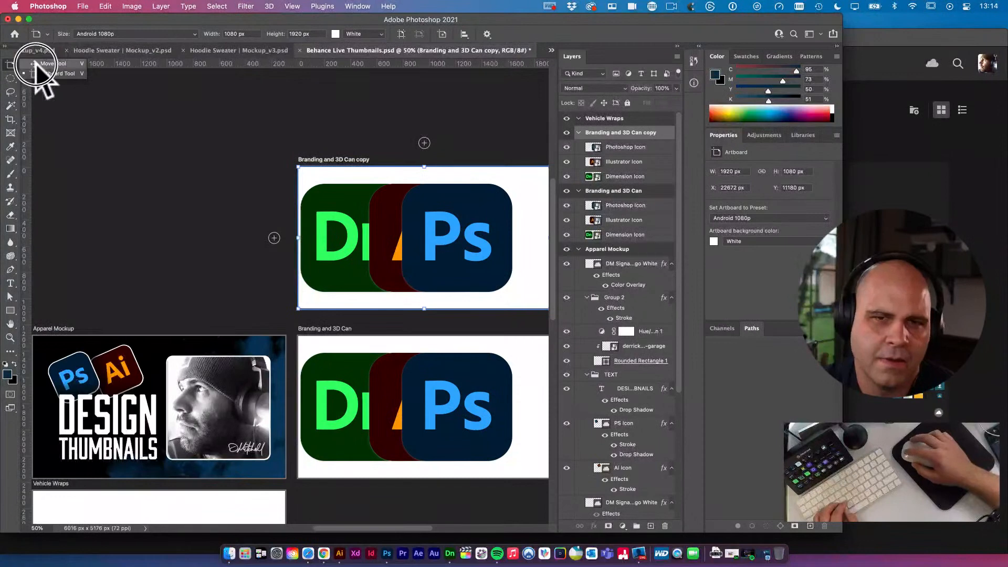
{"action": "left_click", "coordinate": [224, 247]}
{"action": "key", "text": "b"}
{"action": "left_click", "coordinate": [245, 232]}
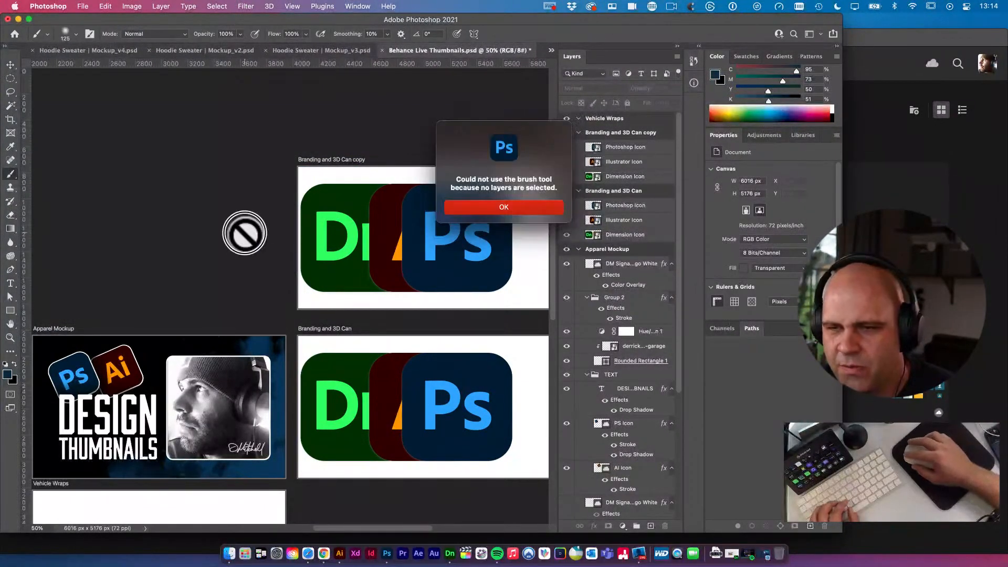
{"action": "left_click", "coordinate": [490, 208]}
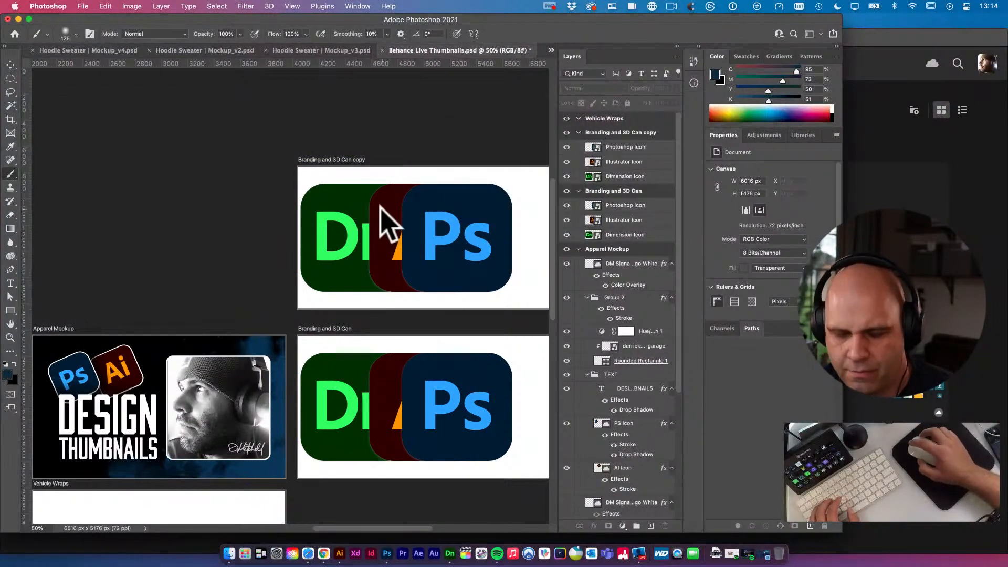
{"action": "key", "text": "v"}
Copy the layer style with the stroke effect from the AI Icon layer on the Apparel Mockup artboard
{"action": "scroll", "coordinate": [428, 235], "scroll_direction": "down", "scroll_amount": 3}
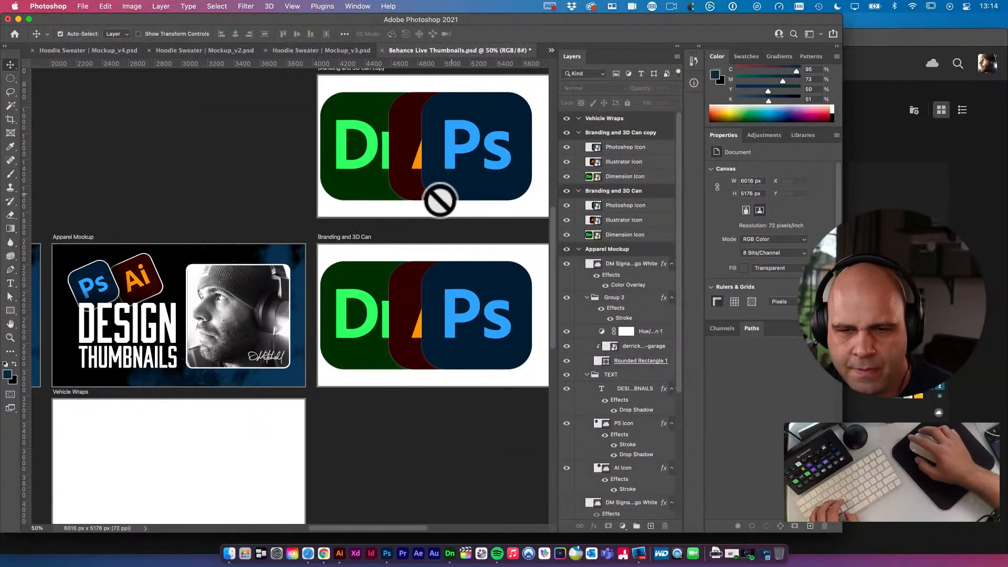
{"action": "left_click", "coordinate": [155, 268]}
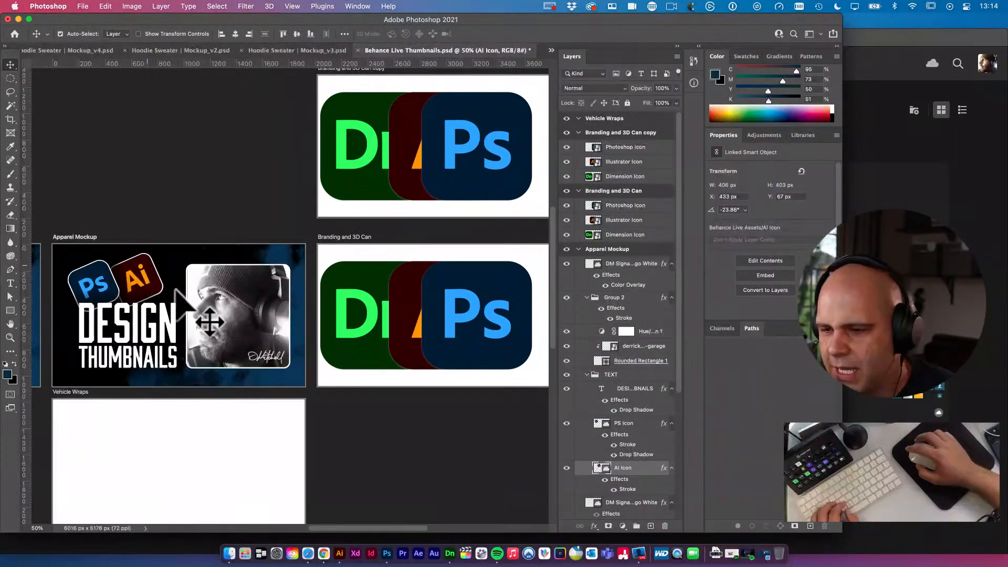
{"action": "left_click", "coordinate": [567, 468]}
{"action": "left_click", "coordinate": [566, 468]}
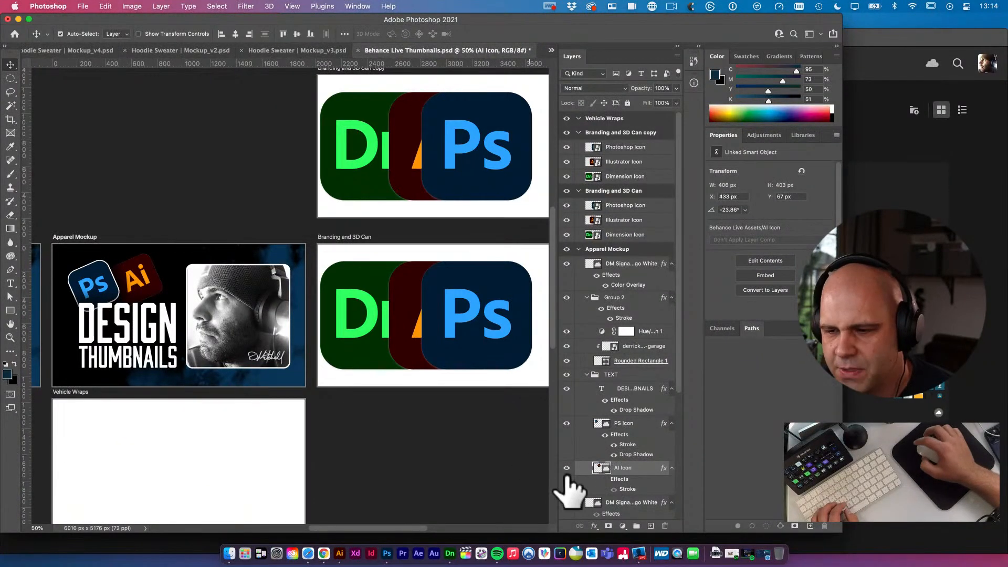
{"action": "right_click", "coordinate": [621, 479]}
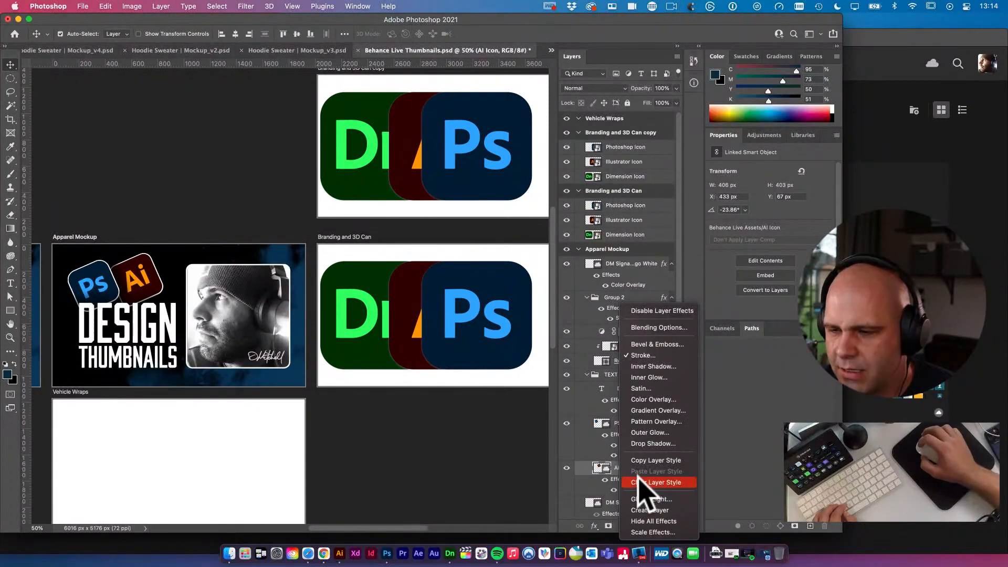
{"action": "left_click", "coordinate": [631, 469]}
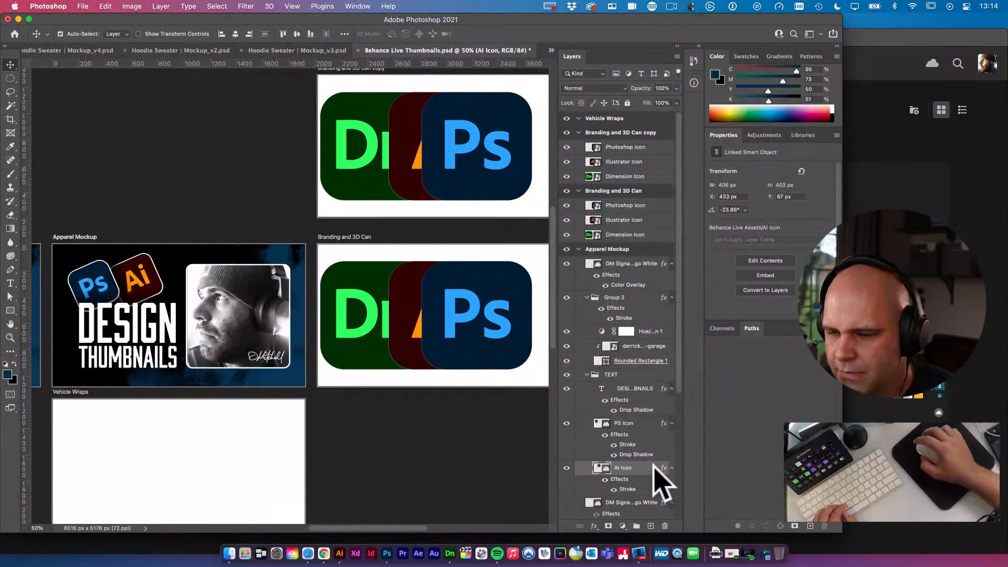
{"action": "right_click", "coordinate": [654, 467]}
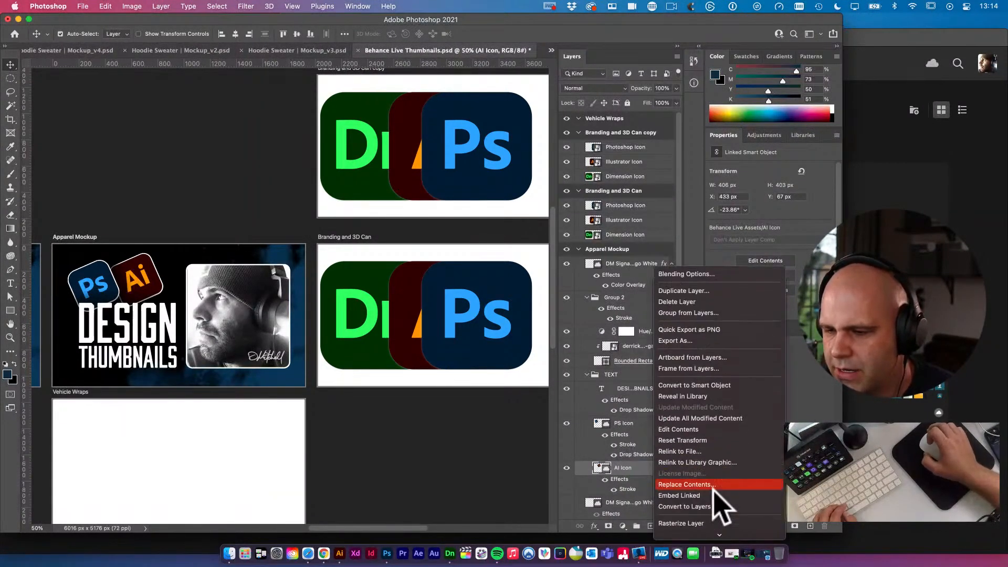
{"action": "scroll", "coordinate": [714, 489], "scroll_direction": "down", "scroll_amount": 5}
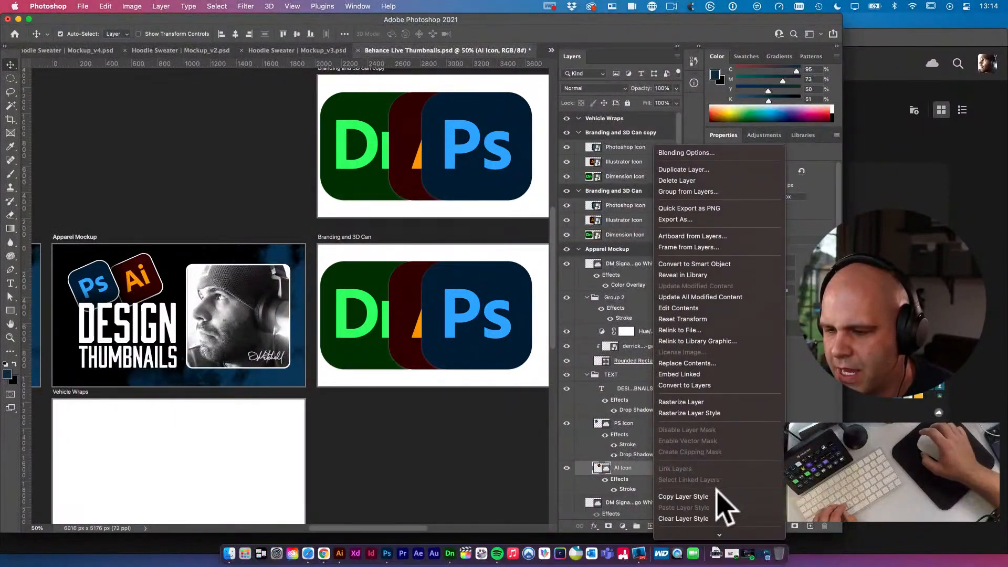
{"action": "scroll", "coordinate": [717, 491], "scroll_direction": "down", "scroll_amount": 5}
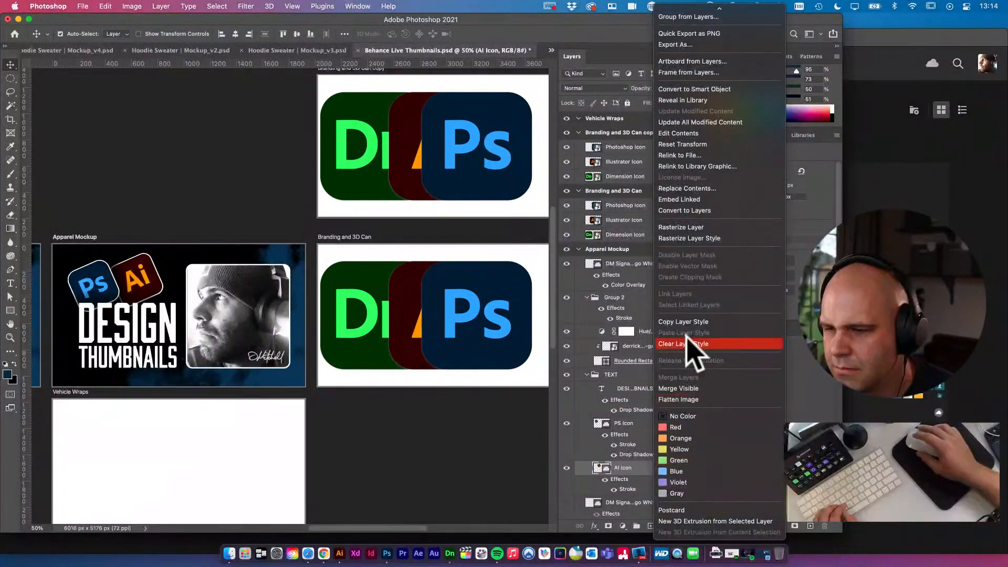
{"action": "left_click", "coordinate": [687, 321]}
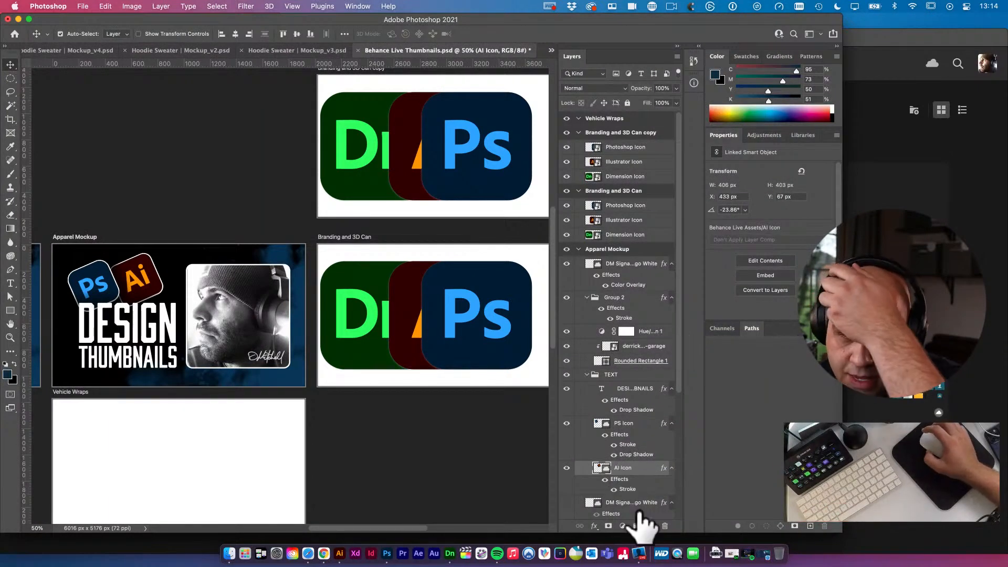
Paste the copied layer style onto the Photoshop, Illustrator and Dimension icon layers of the original Branding and 3D Can artboard
{"action": "left_click", "coordinate": [480, 336]}
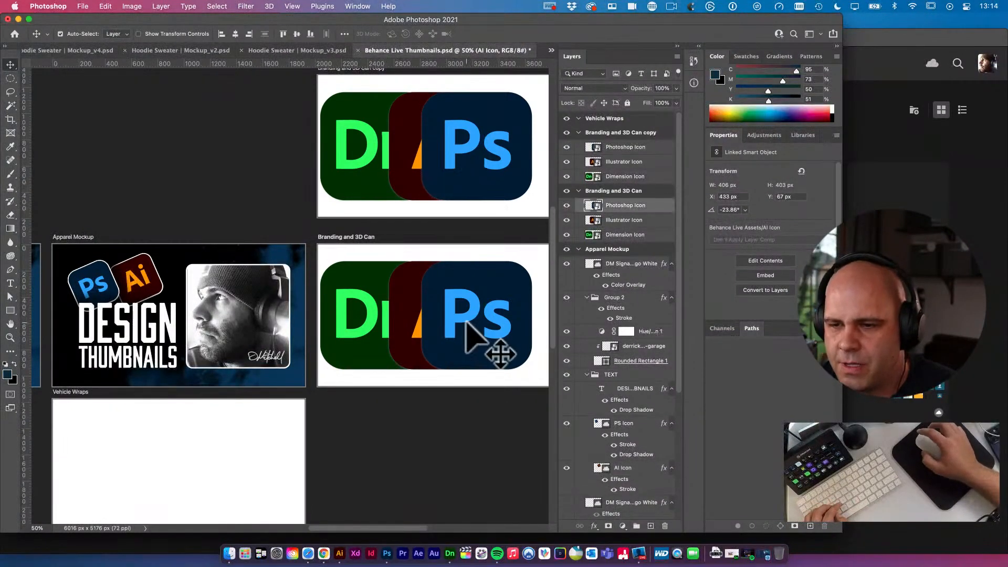
{"action": "right_click", "coordinate": [636, 207]}
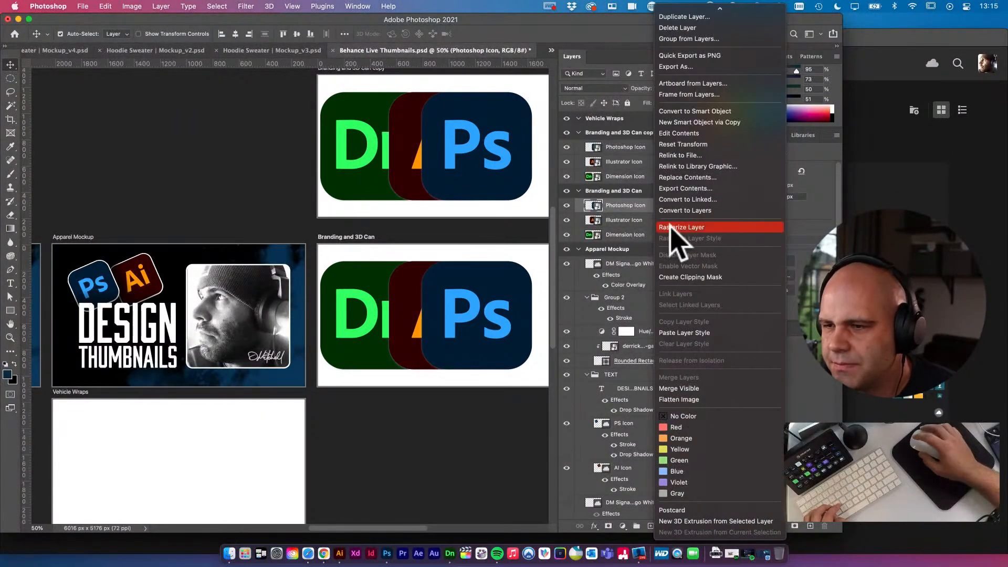
{"action": "left_click", "coordinate": [614, 219]}
{"action": "left_click", "coordinate": [662, 237], "text": "shift"}
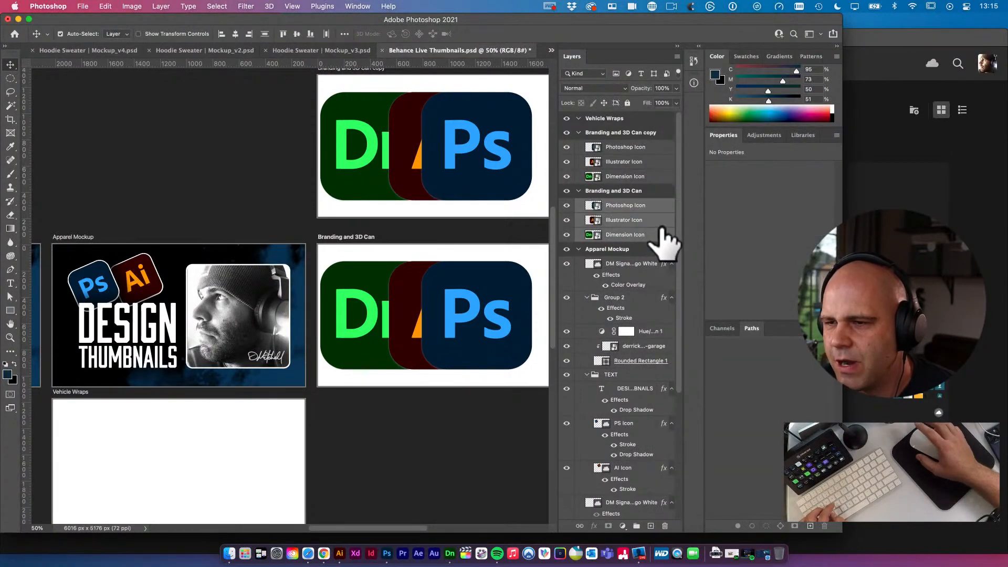
{"action": "right_click", "coordinate": [663, 236]}
{"action": "scroll", "coordinate": [720, 378], "scroll_direction": "down", "scroll_amount": 5}
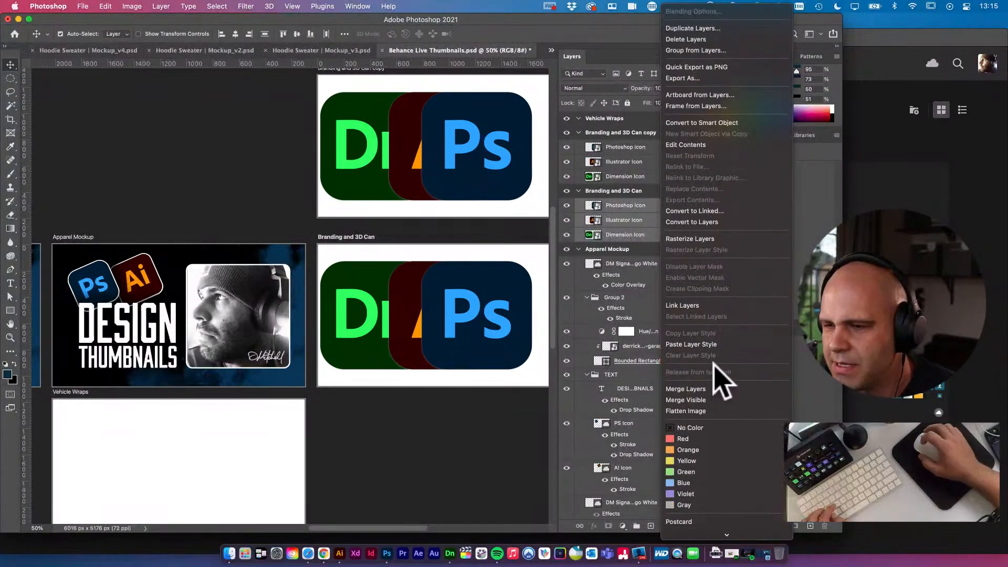
{"action": "left_click", "coordinate": [704, 343]}
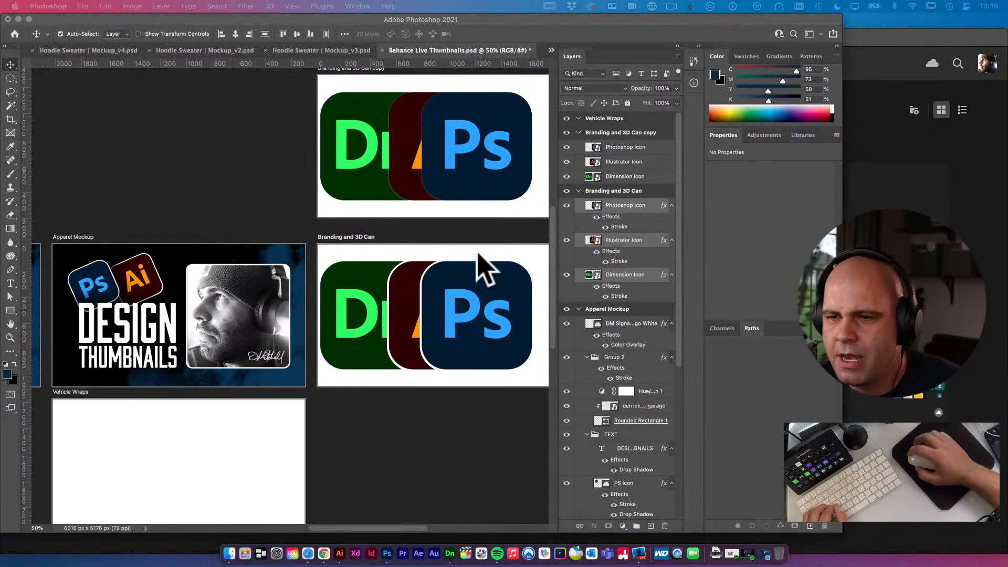
{"action": "left_click", "coordinate": [478, 228]}
Switch to the open document mysterious energy can.psd
{"action": "scroll", "coordinate": [420, 227], "scroll_direction": "right", "scroll_amount": 3}
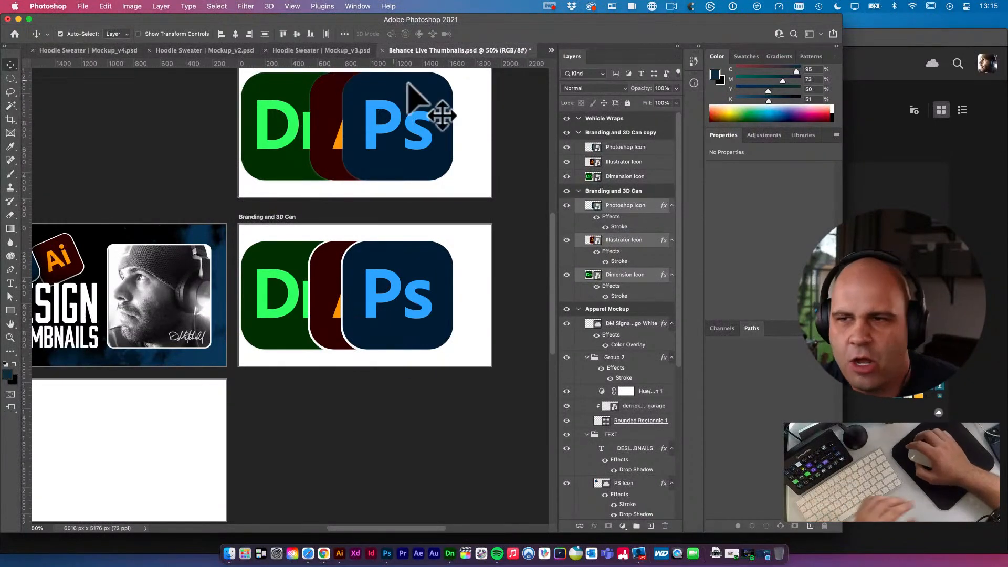
{"action": "left_click", "coordinate": [551, 50]}
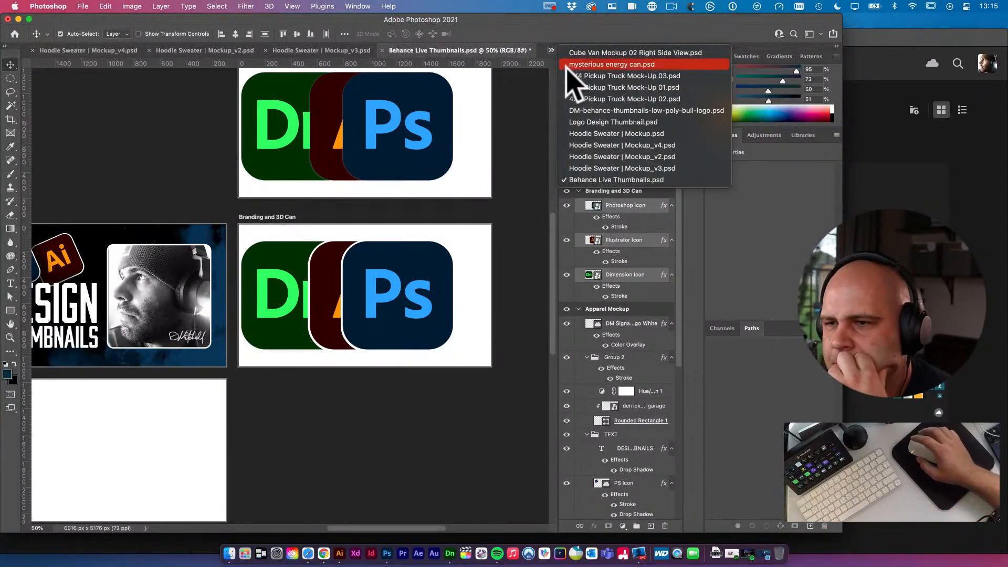
{"action": "left_click", "coordinate": [612, 64]}
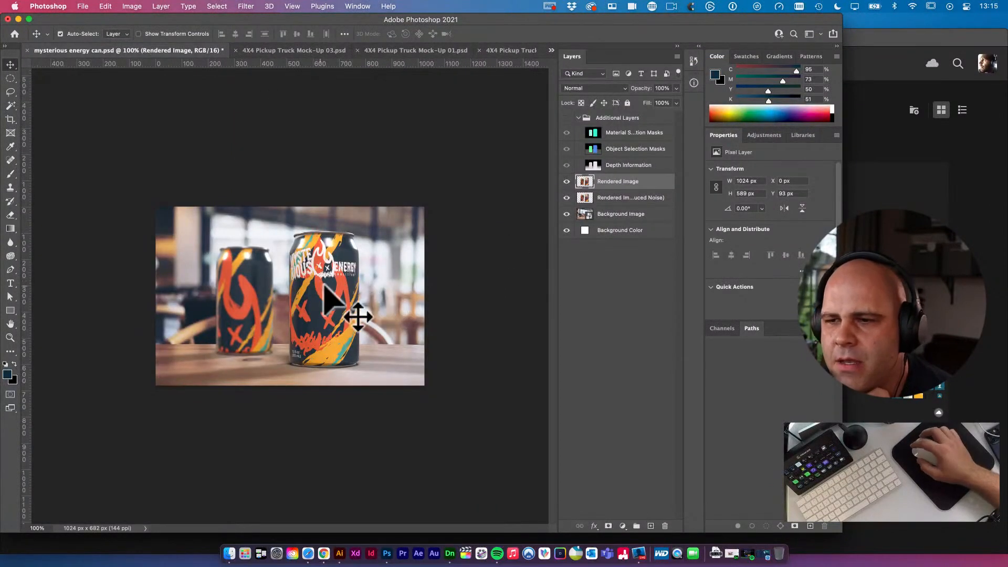
{"action": "left_click", "coordinate": [581, 197]}
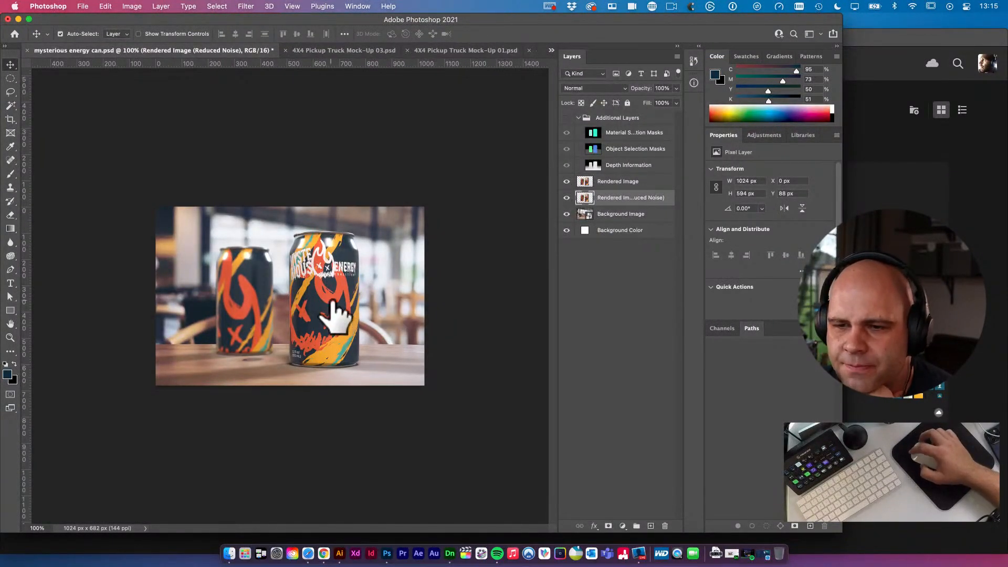
{"action": "left_click_drag", "start_coordinate": [339, 313], "coordinate": [371, 214]}
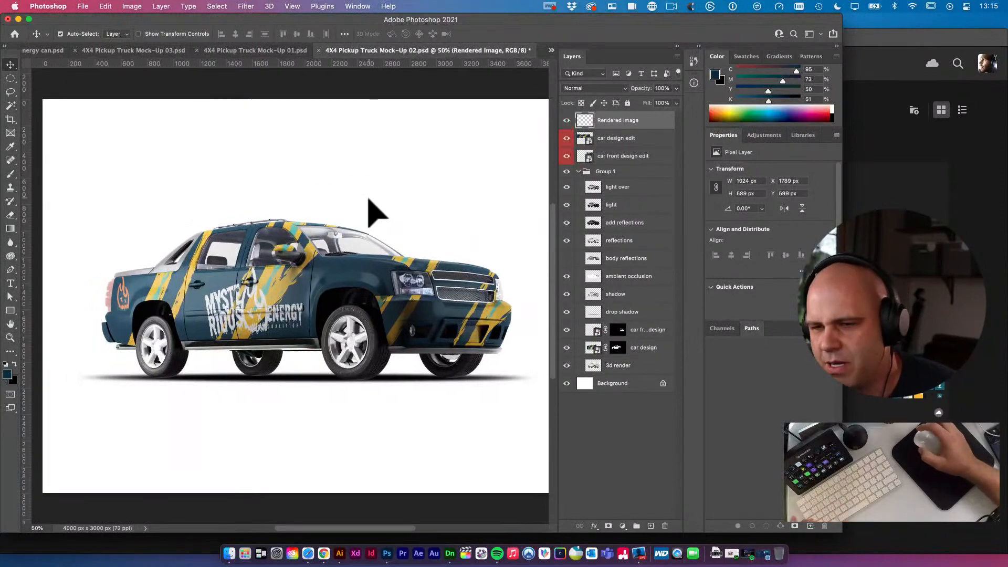
{"action": "key", "text": "super+z"}
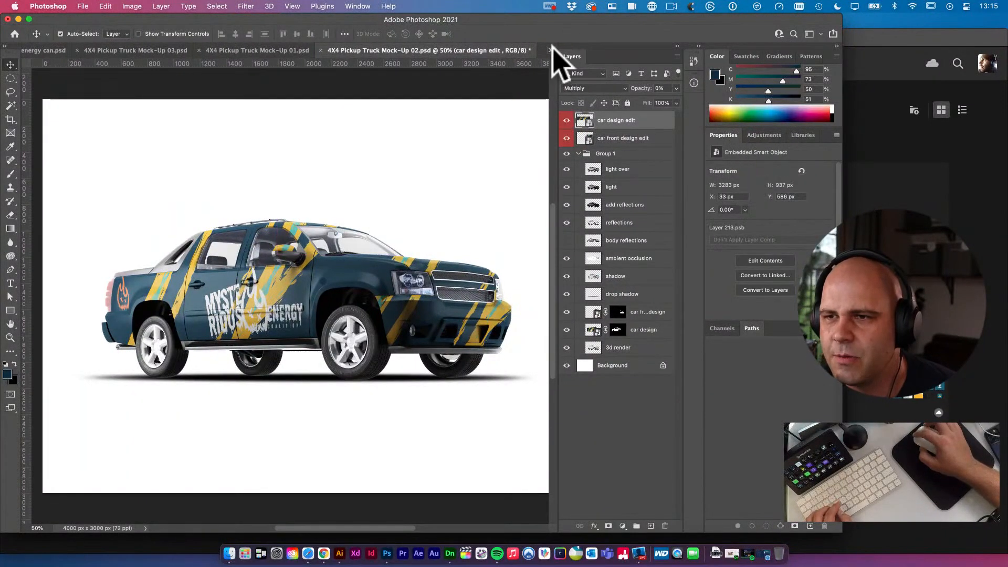
{"action": "left_click", "coordinate": [551, 51]}
{"action": "left_click", "coordinate": [593, 64]}
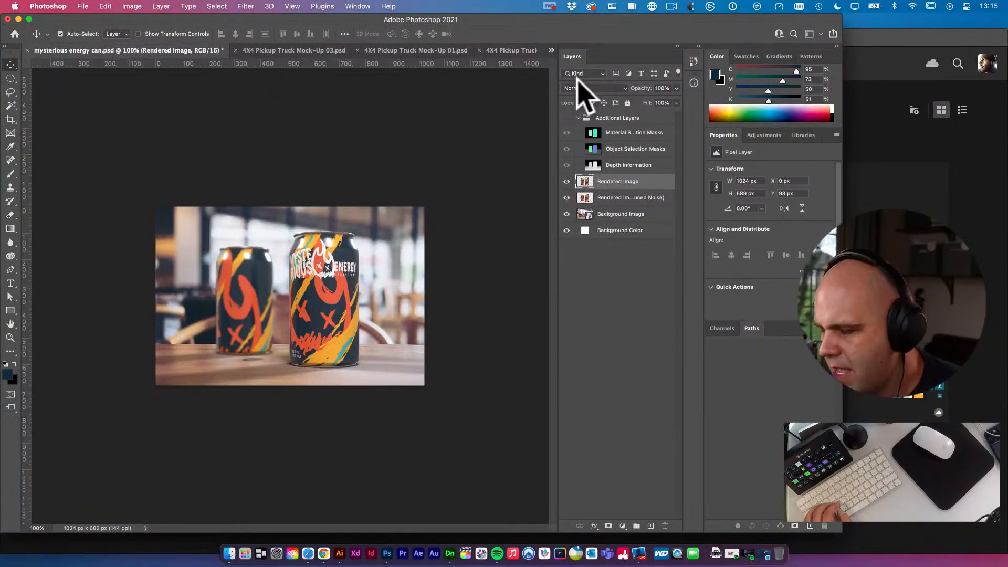
Duplicate the Rendered Image layer as Mysterious Energy Can into Behance Live Thumbnails.psd, on the Branding and 3D Can artboard
{"action": "right_click", "coordinate": [610, 181]}
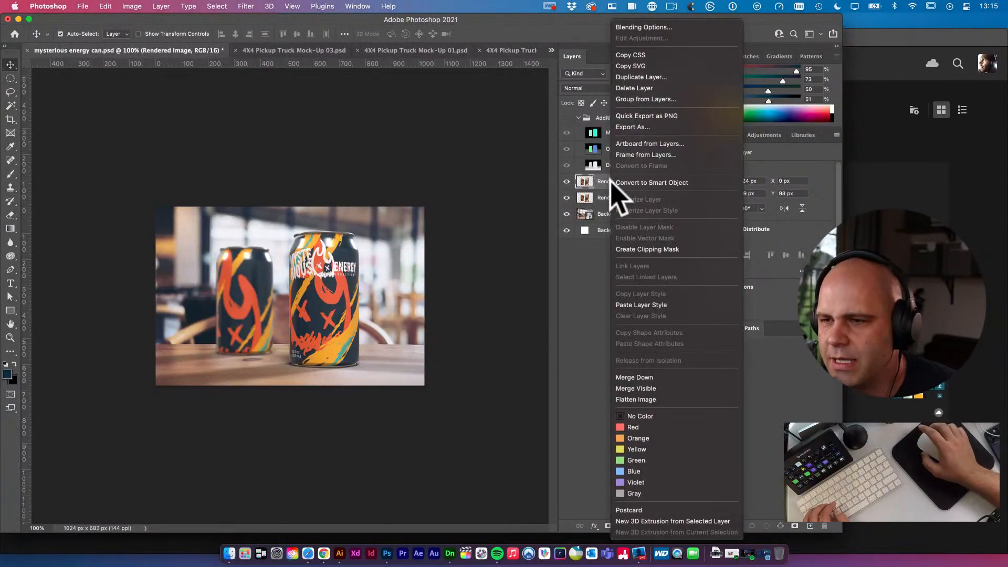
{"action": "left_click", "coordinate": [665, 78]}
{"action": "left_click", "coordinate": [546, 284]}
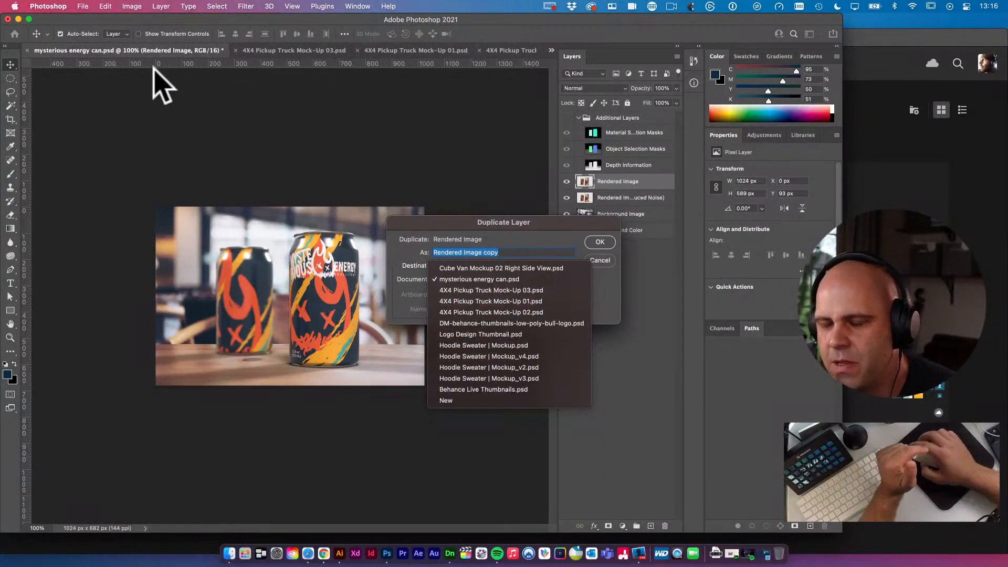
{"action": "left_click", "coordinate": [519, 390]}
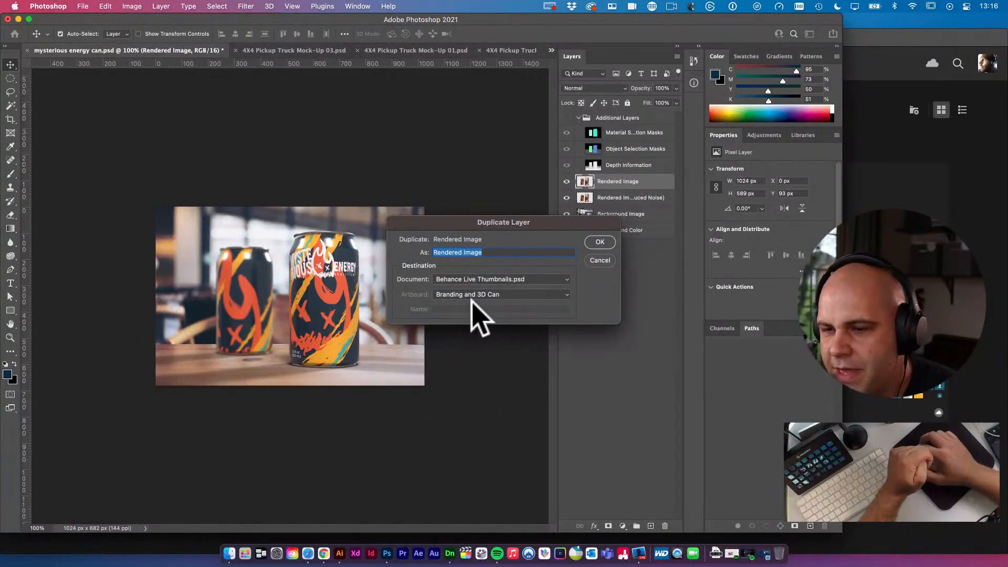
{"action": "left_click", "coordinate": [553, 293]}
{"action": "left_click", "coordinate": [595, 290]}
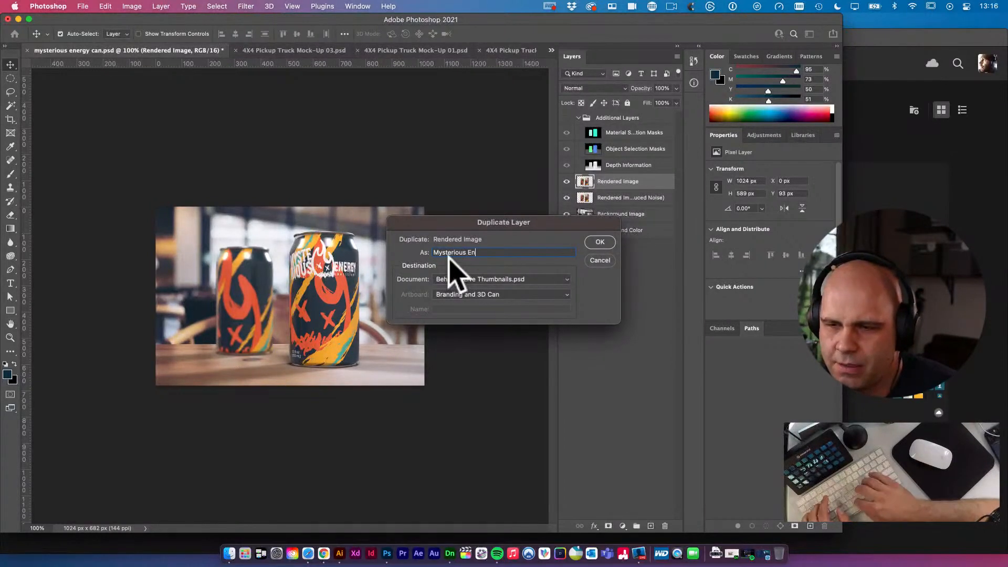
{"action": "type", "text": "erb"}
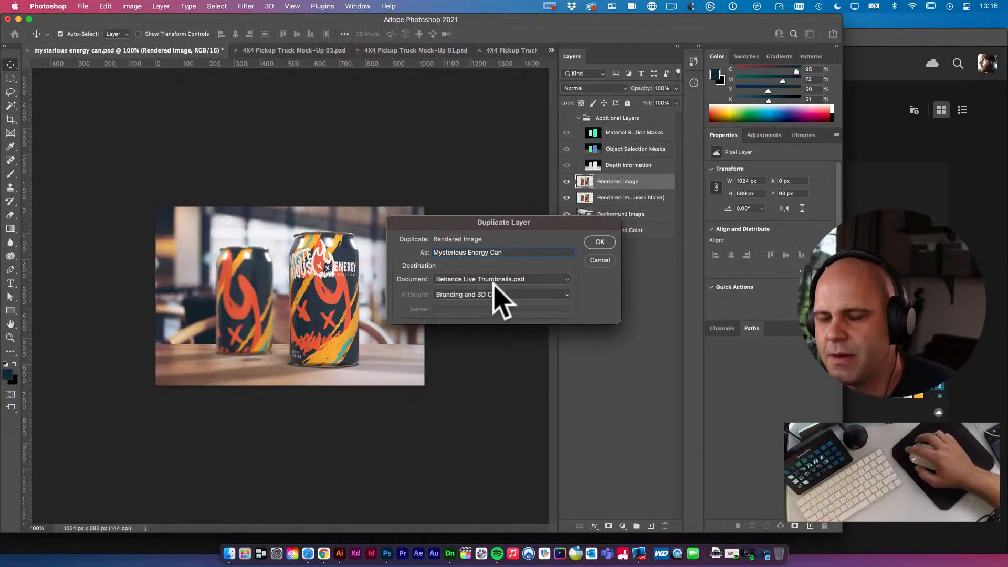
{"action": "left_click", "coordinate": [560, 298]}
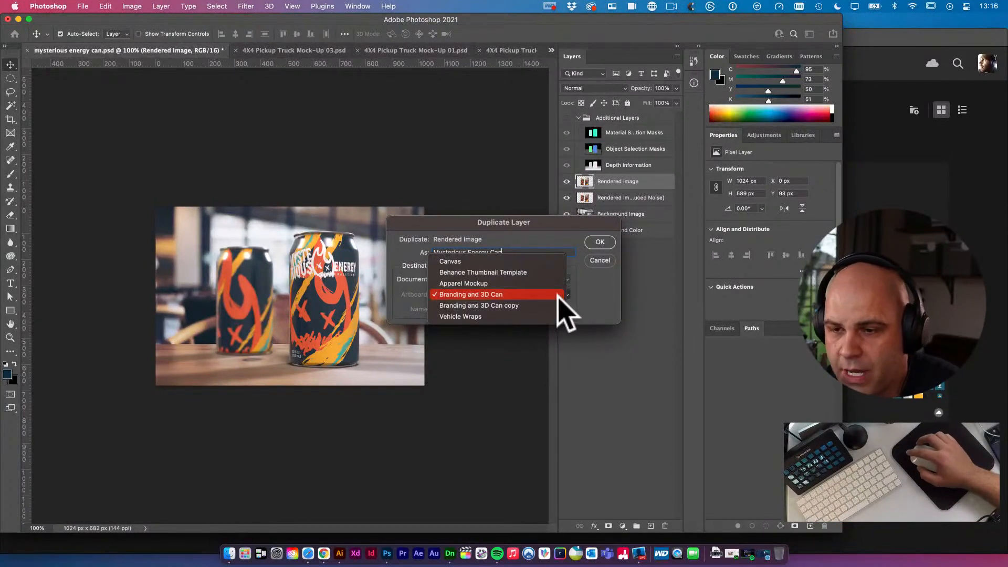
{"action": "left_click", "coordinate": [493, 295]}
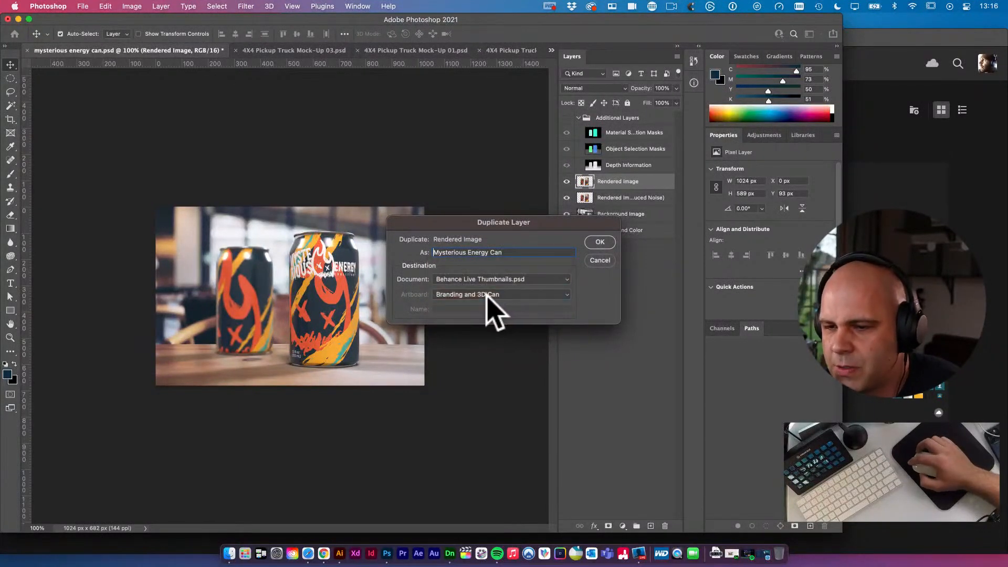
{"action": "left_click", "coordinate": [600, 243]}
Switch to Behance Live Thumbnails.psd and move the Mysterious Energy Can layer toward the middle of the Branding and 3D Can artboard
{"action": "left_click", "coordinate": [551, 48]}
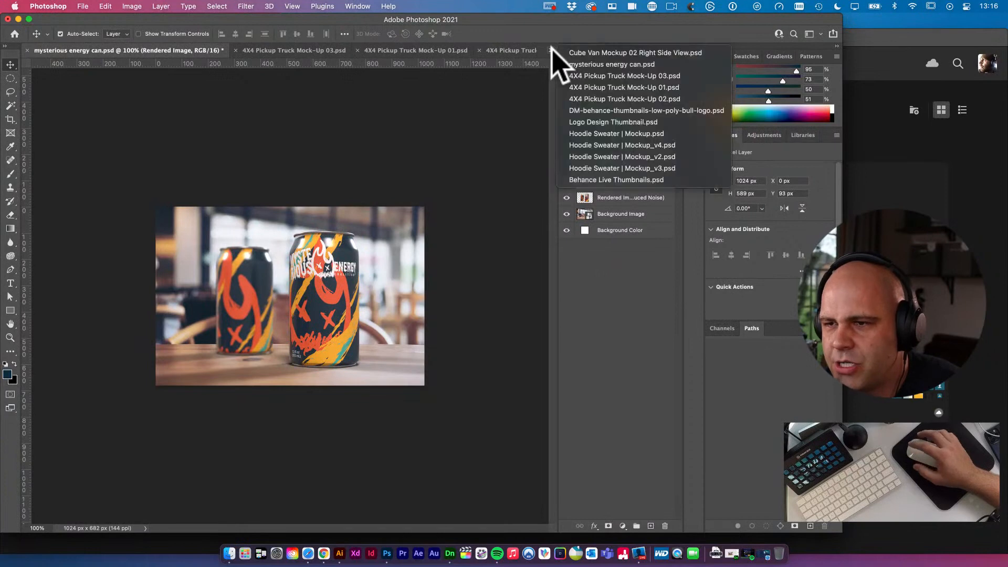
{"action": "left_click", "coordinate": [648, 179]}
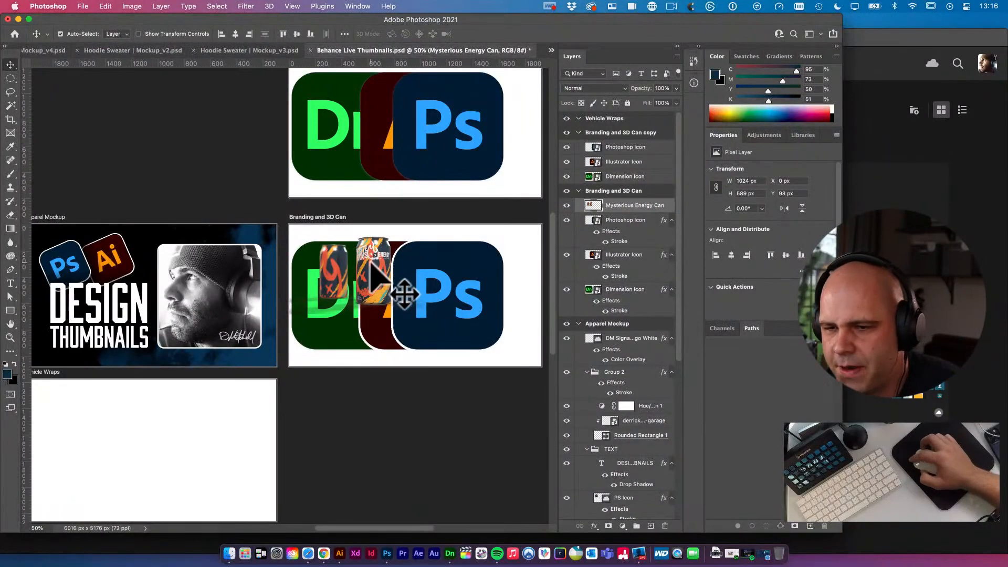
{"action": "left_click_drag", "start_coordinate": [371, 261], "coordinate": [392, 287]}
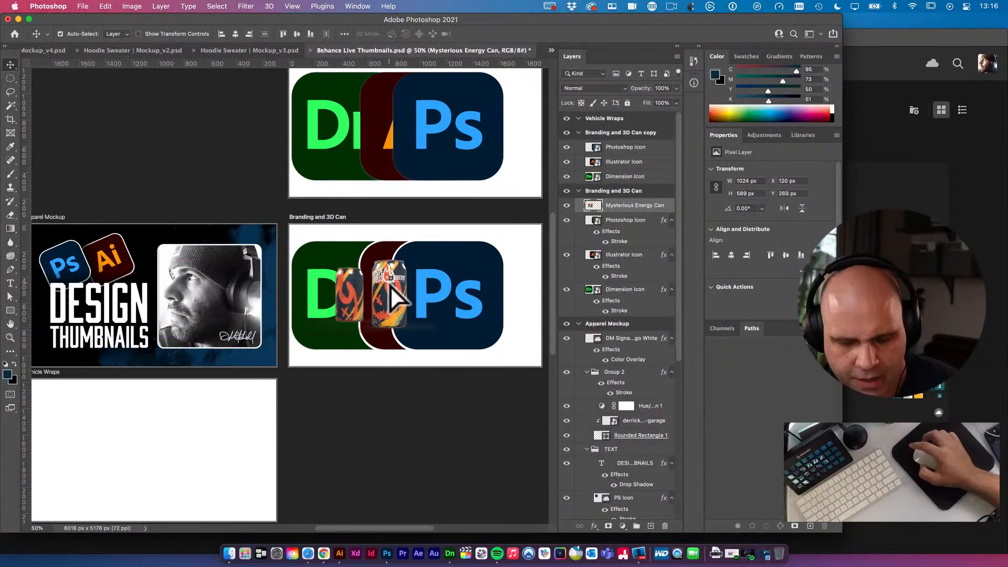
Scale the Mysterious Energy Can layer up to about 137.5% on the Branding and 3D Can artboard
{"action": "key", "text": "super+t"}
{"action": "left_click_drag", "start_coordinate": [440, 260], "coordinate": [399, 281]}
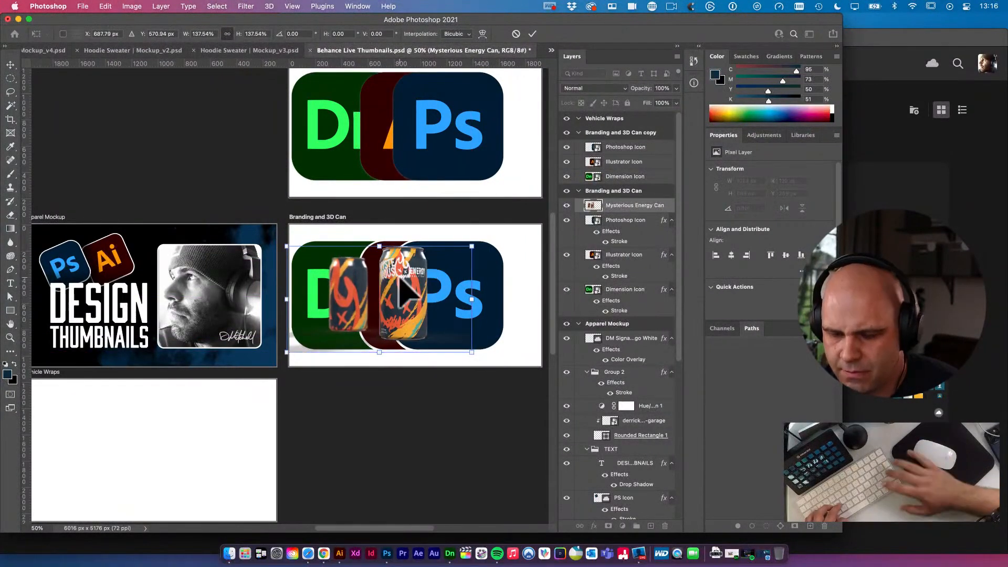
{"action": "key", "text": "Return"}
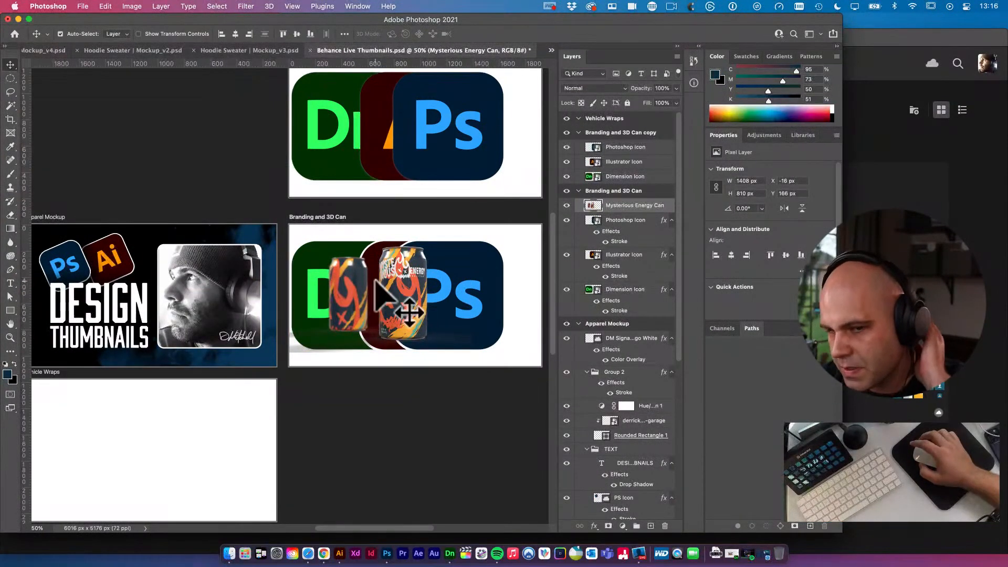
Select the headshot photo and signature logo on the Apparel Mockup artboard, and undo the last scaling of the can render
{"action": "left_click", "coordinate": [200, 307]}
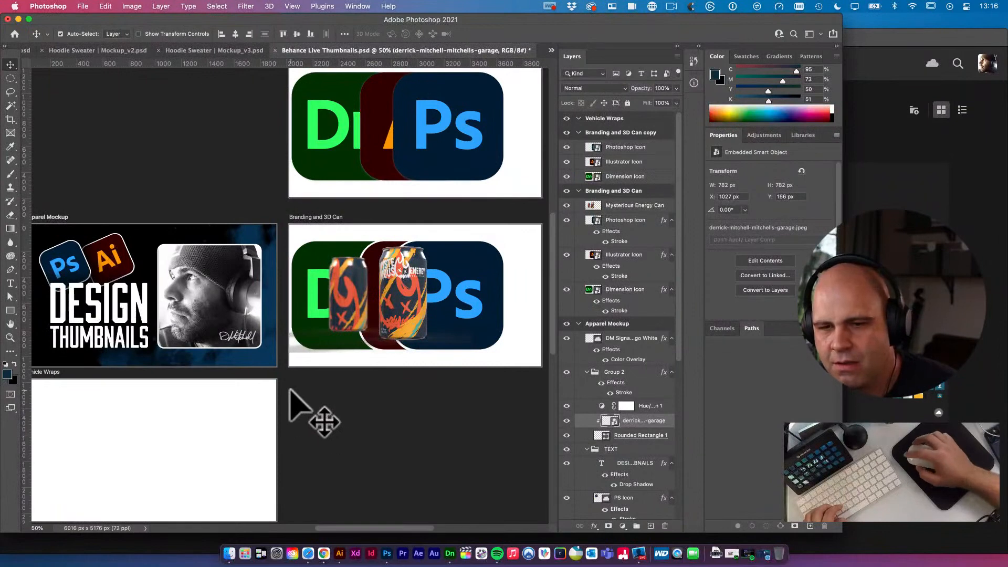
{"action": "left_click", "coordinate": [241, 328]}
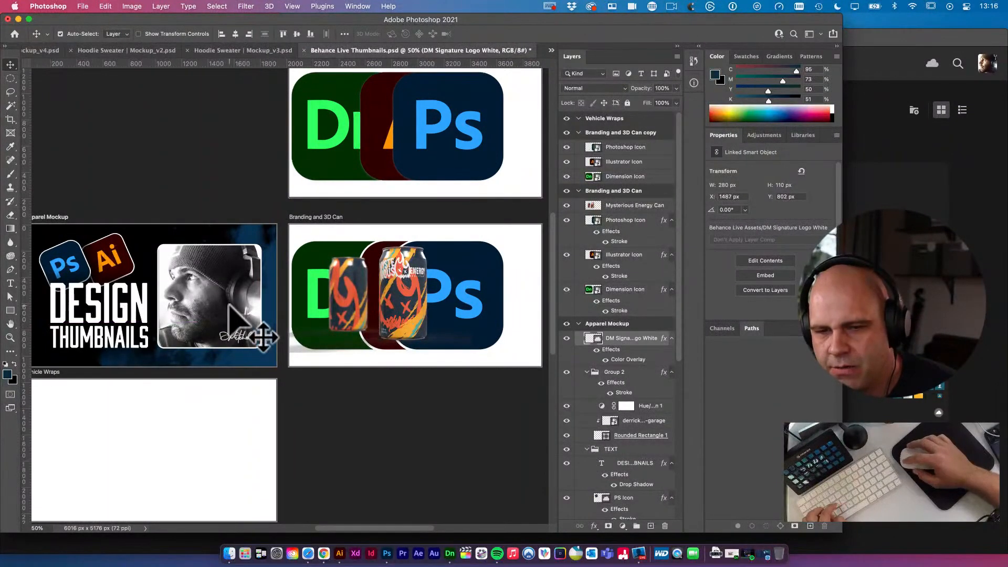
{"action": "left_click", "coordinate": [251, 299], "text": "shift"}
{"action": "key", "text": "super+z"}
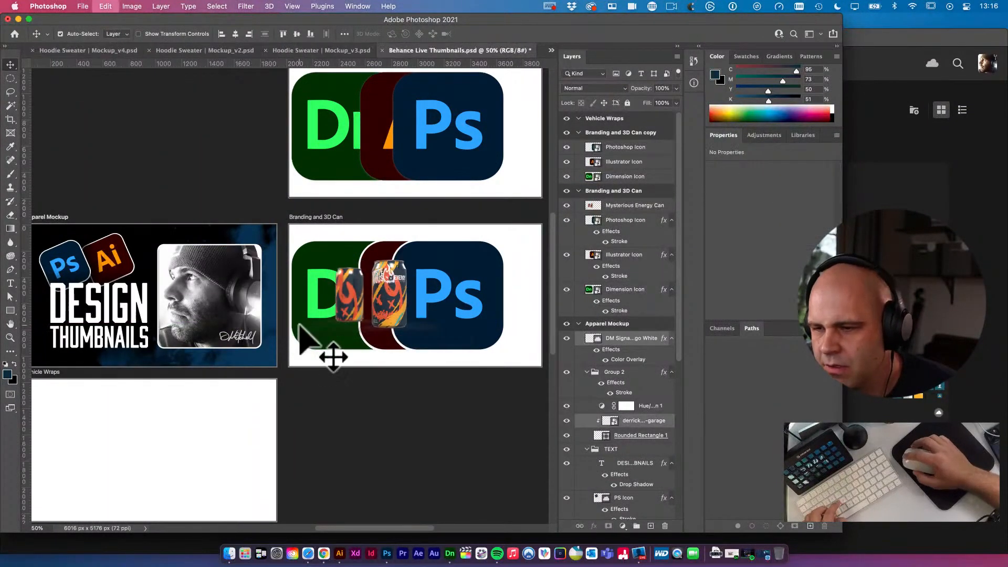
Group the signature logo with the collapsed Group 2 on the Apparel Mockup artboard and name the new group DM Headshot
{"action": "left_click", "coordinate": [567, 372]}
{"action": "left_click", "coordinate": [566, 372]}
{"action": "left_click", "coordinate": [586, 372]}
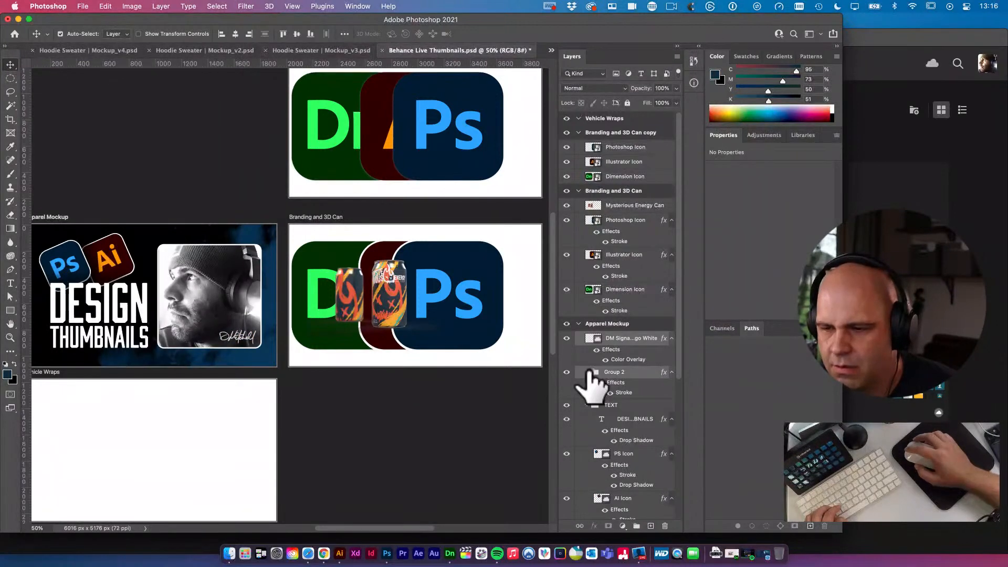
{"action": "left_click", "coordinate": [567, 338]}
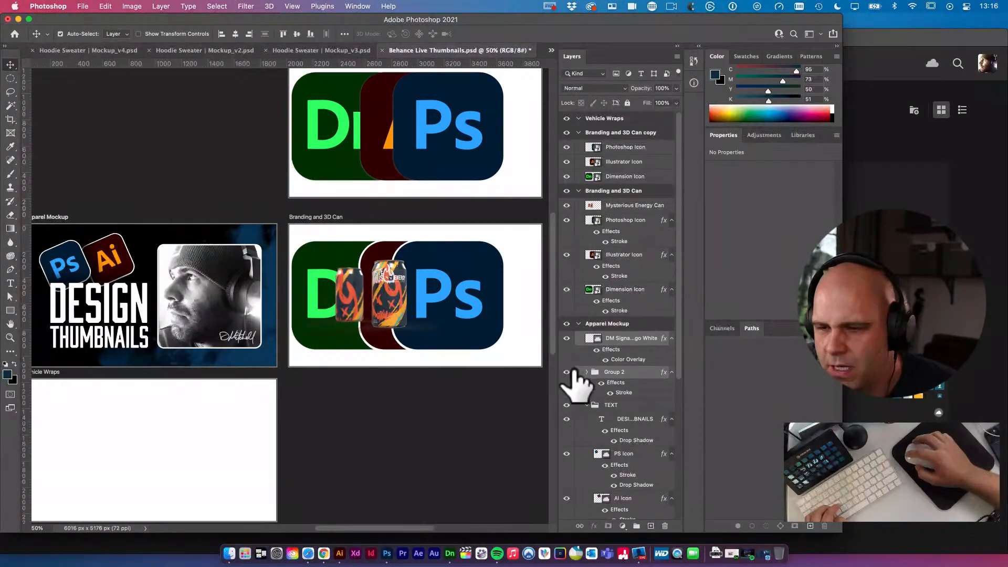
{"action": "left_click", "coordinate": [567, 372]}
{"action": "left_click", "coordinate": [566, 372]}
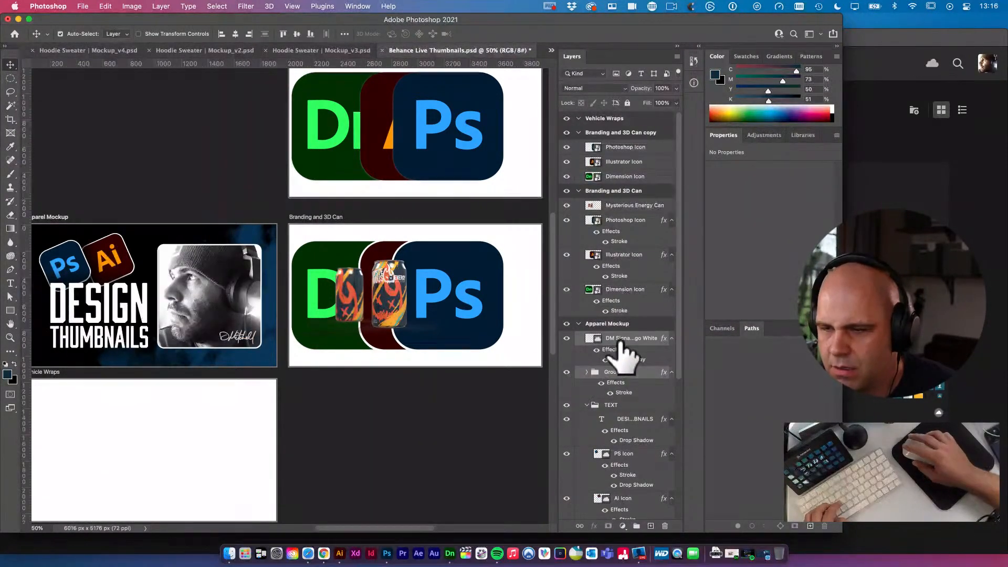
{"action": "right_click", "coordinate": [619, 346]}
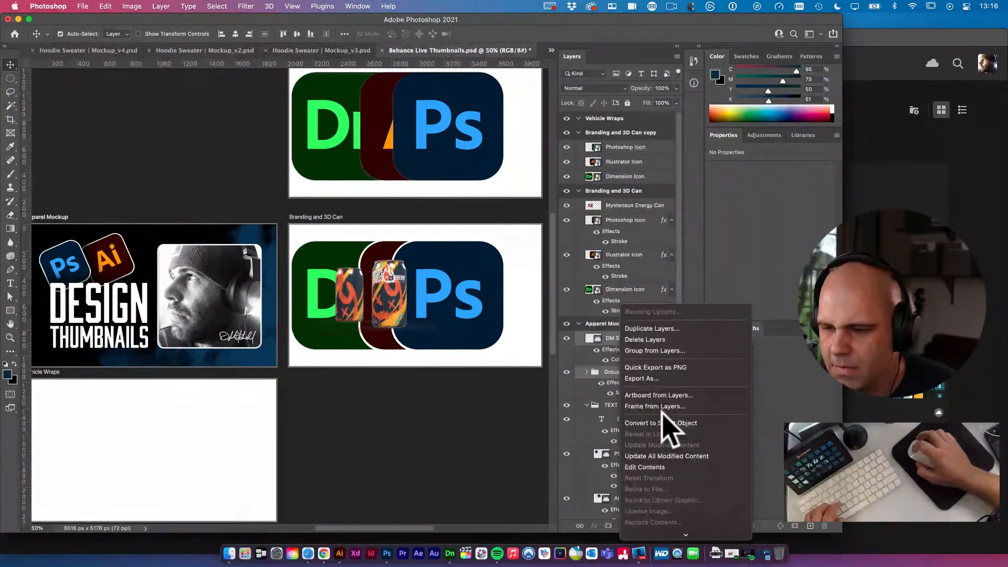
{"action": "scroll", "coordinate": [664, 417], "scroll_direction": "down", "scroll_amount": 2}
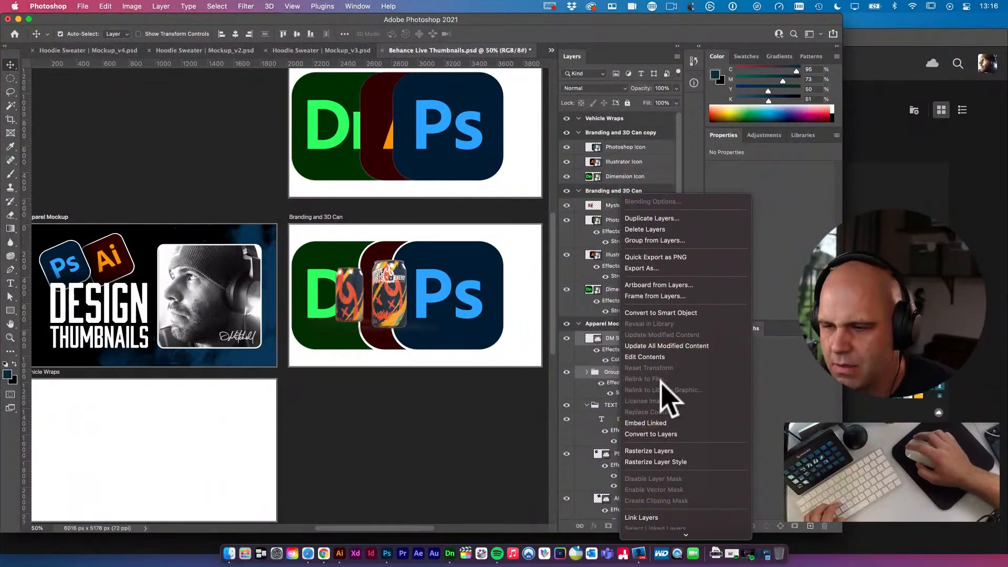
{"action": "left_click", "coordinate": [608, 341]}
{"action": "key", "text": "super+g"}
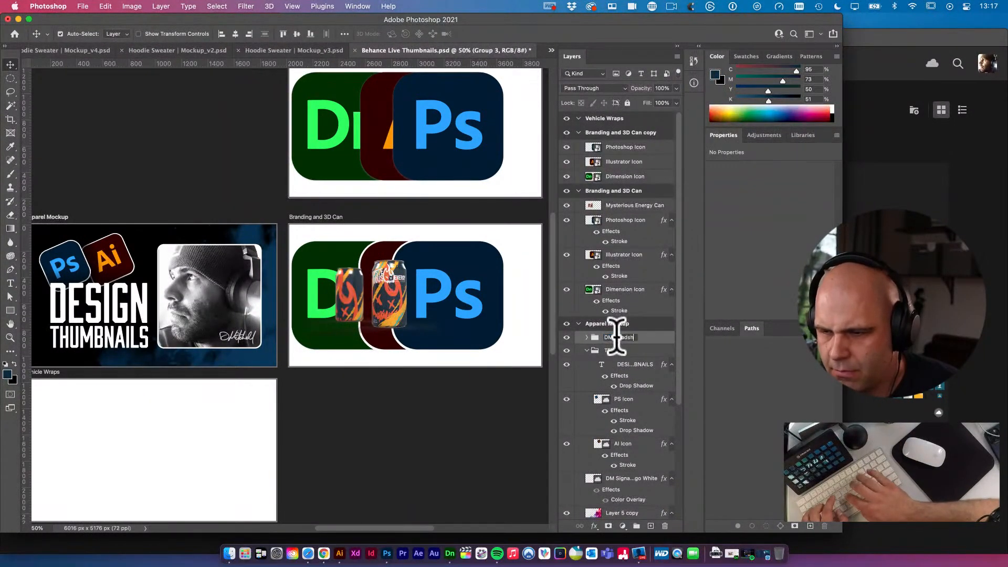
{"action": "key", "text": "Return"}
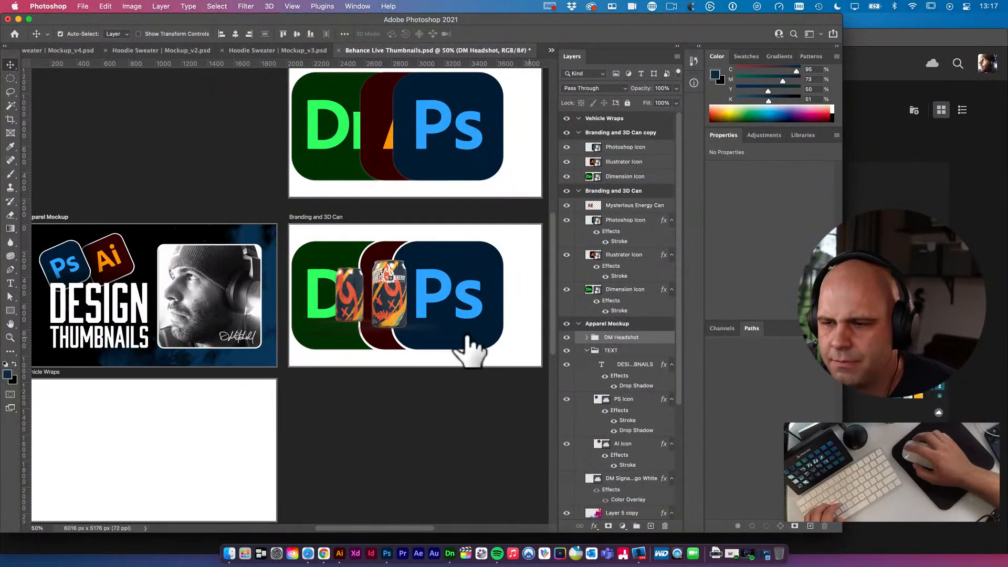
Check what Auto-Select picks in Layer mode by selecting the app icons and headshot on the Apparel Mockup artboard
{"action": "left_click", "coordinate": [123, 35]}
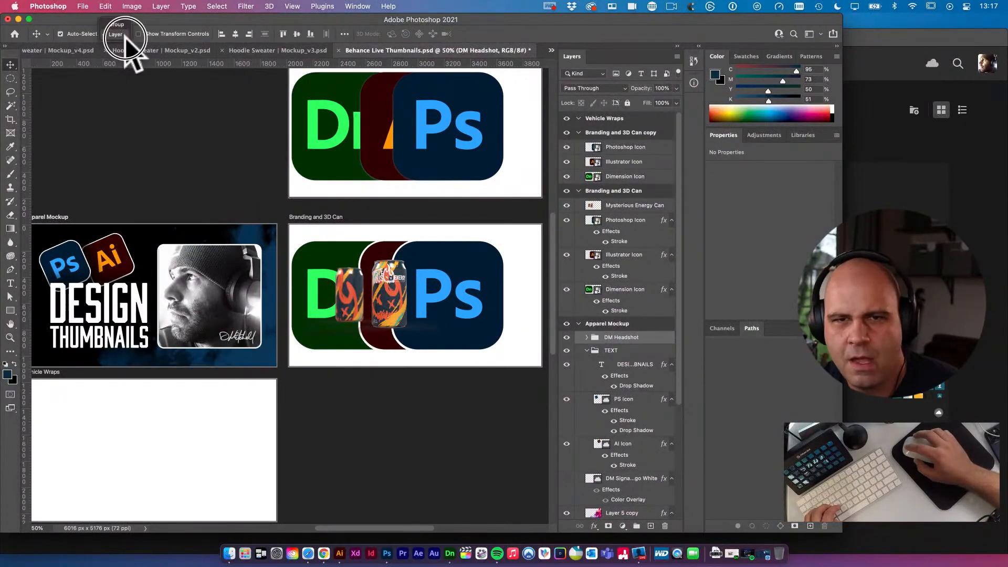
{"action": "left_click", "coordinate": [116, 35]}
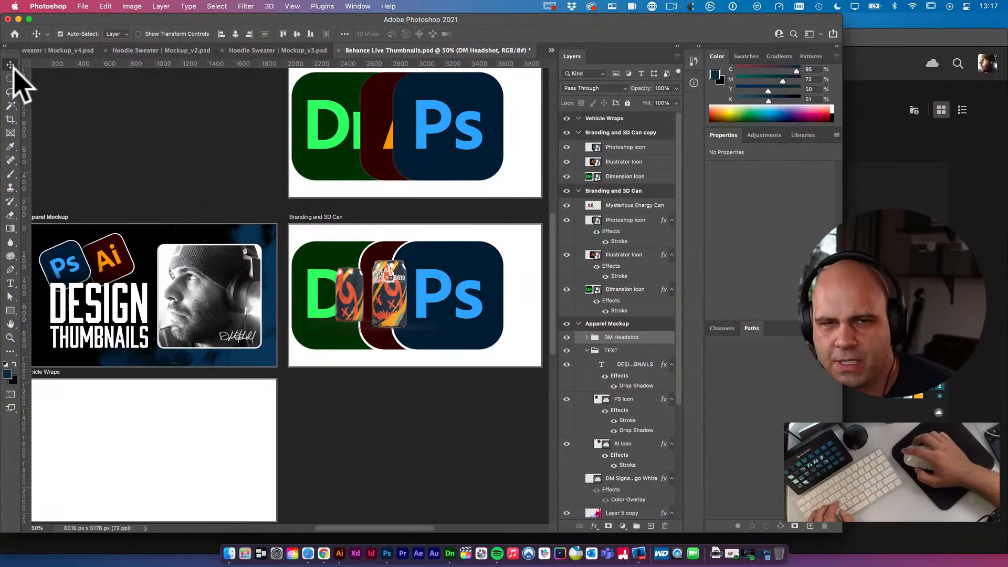
{"action": "left_click", "coordinate": [110, 252]}
{"action": "left_click", "coordinate": [64, 262]}
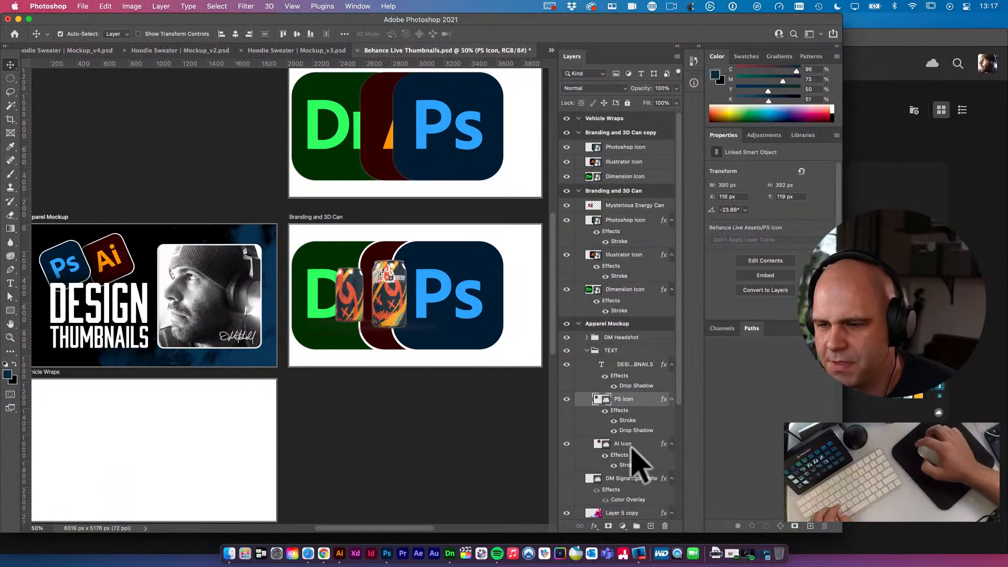
{"action": "left_click", "coordinate": [237, 291]}
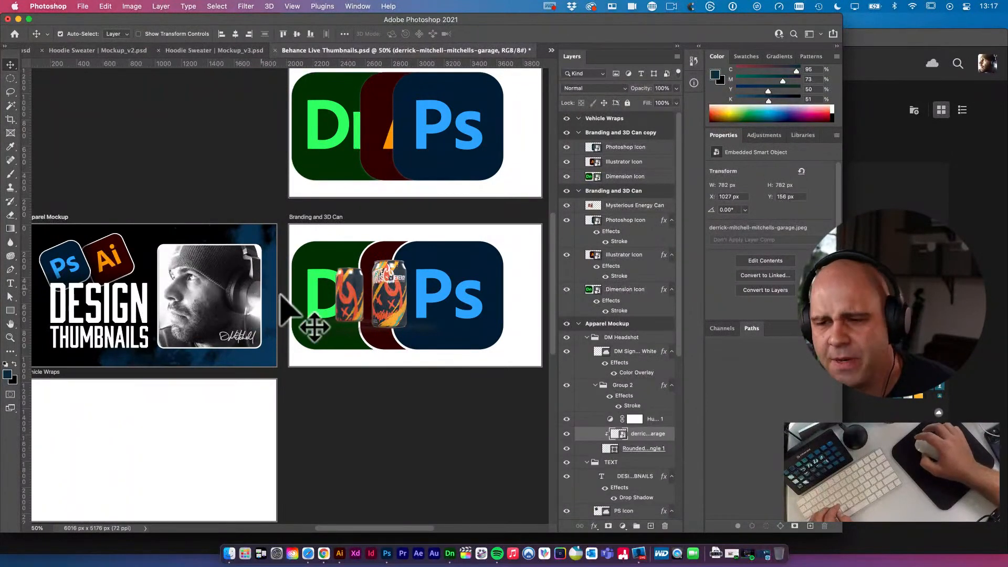
{"action": "left_click", "coordinate": [587, 338]}
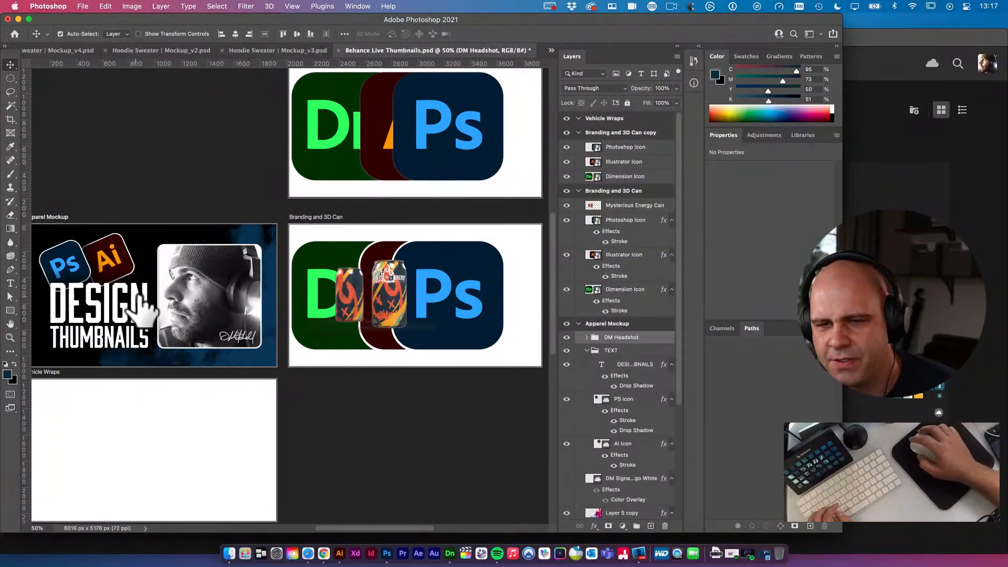
{"action": "left_click", "coordinate": [213, 310]}
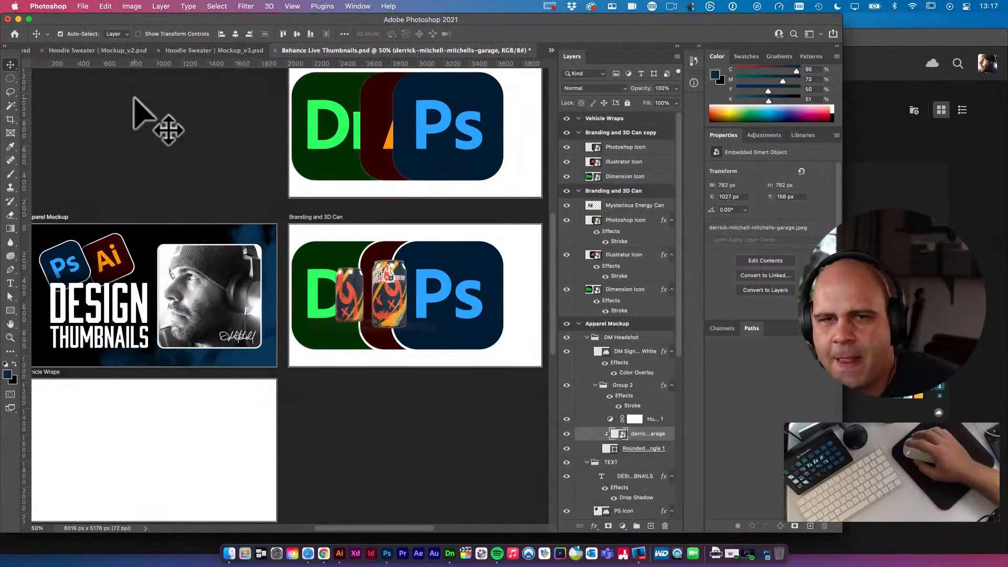
Set the Move tool's Auto-Select to Group and select the DM Headshot group on the Apparel Mockup artboard
{"action": "left_click", "coordinate": [114, 34]}
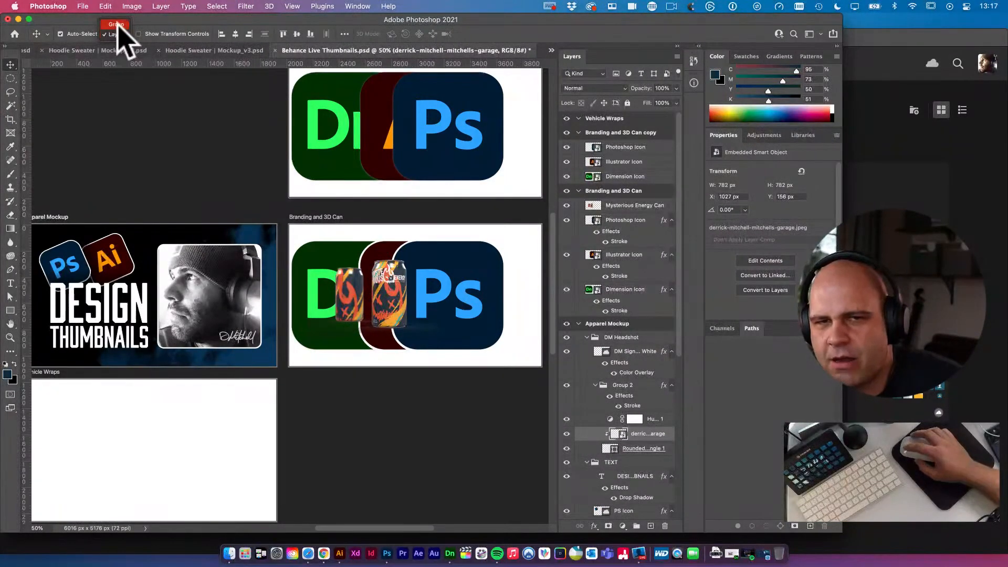
{"action": "left_click", "coordinate": [116, 25]}
{"action": "left_click", "coordinate": [197, 290]}
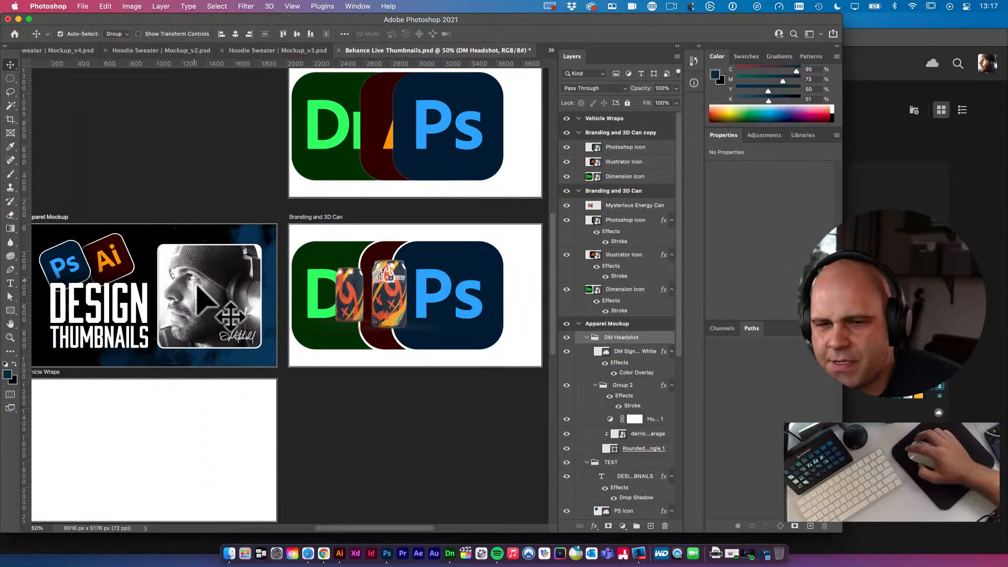
Try to duplicate the DM Headshot group from the Apparel Mockup artboard onto the Branding and 3D Can artboard
{"action": "left_click_drag", "start_coordinate": [210, 267], "coordinate": [480, 291]}
{"action": "key", "text": "super+z"}
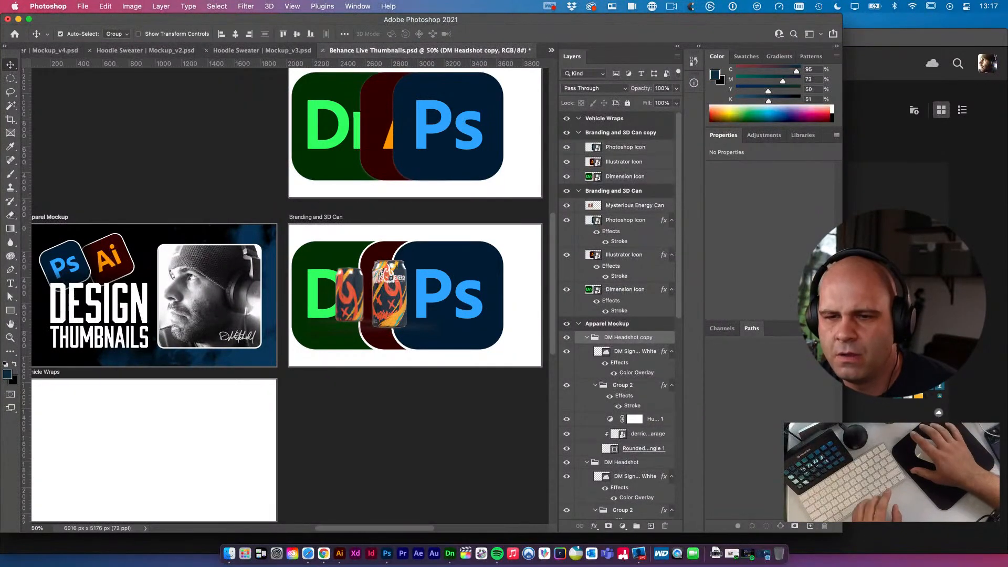
{"action": "left_click", "coordinate": [214, 273]}
{"action": "left_click_drag", "start_coordinate": [215, 272], "coordinate": [456, 286]}
{"action": "scroll", "coordinate": [609, 399], "scroll_direction": "down", "scroll_amount": 2}
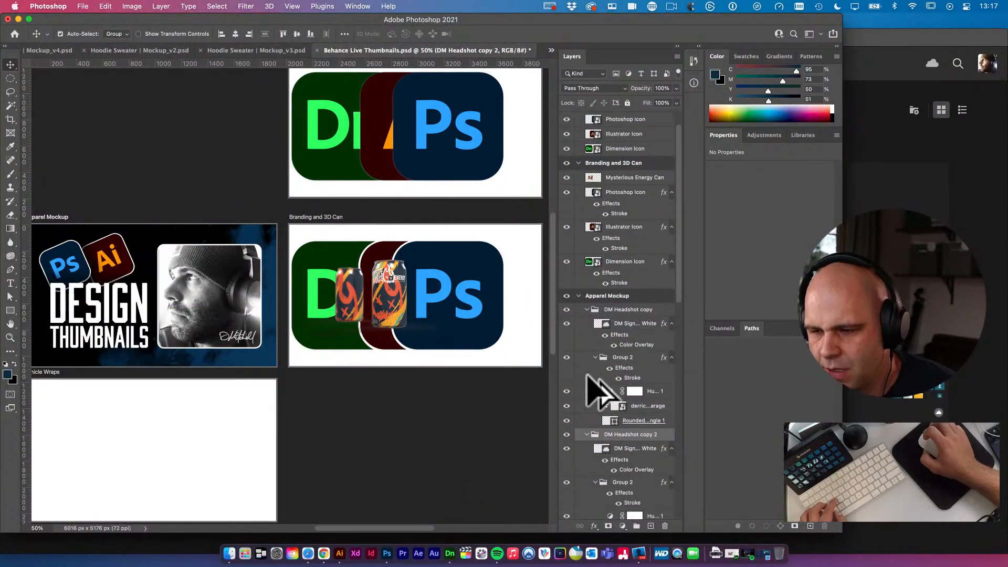
{"action": "scroll", "coordinate": [606, 388], "scroll_direction": "down", "scroll_amount": 4}
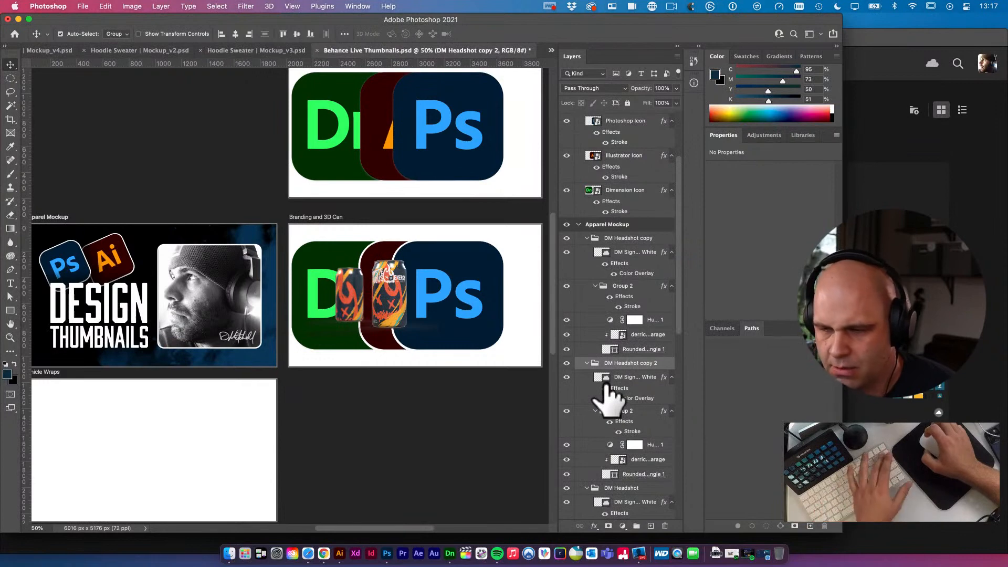
{"action": "key", "text": "super+z"}
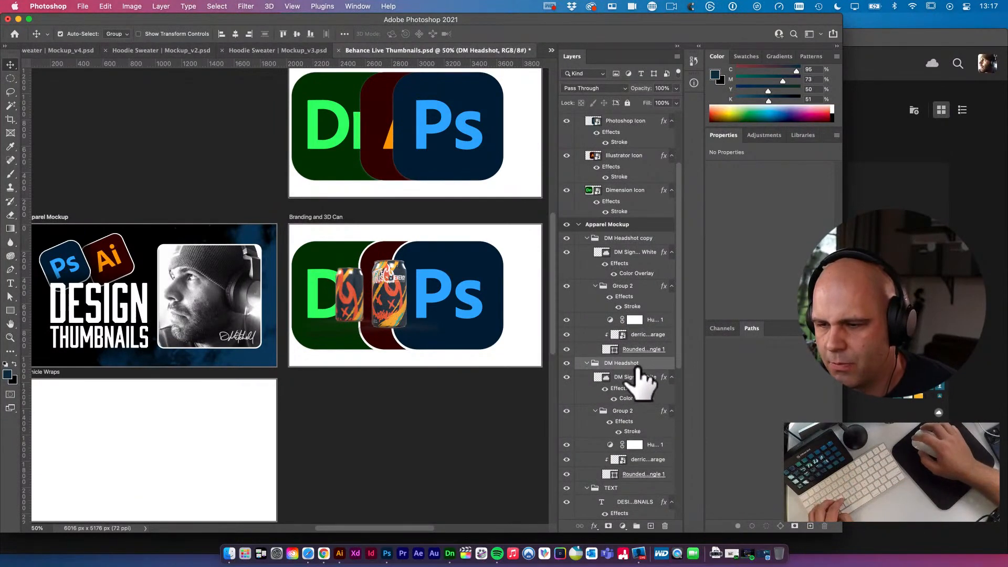
Collapse the two headshot groups on the Apparel Mockup artboard and remove the extra DM Headshot group, keeping DM Headshot copy
{"action": "left_click", "coordinate": [587, 363]}
{"action": "key", "text": "shift+super+bracketright"}
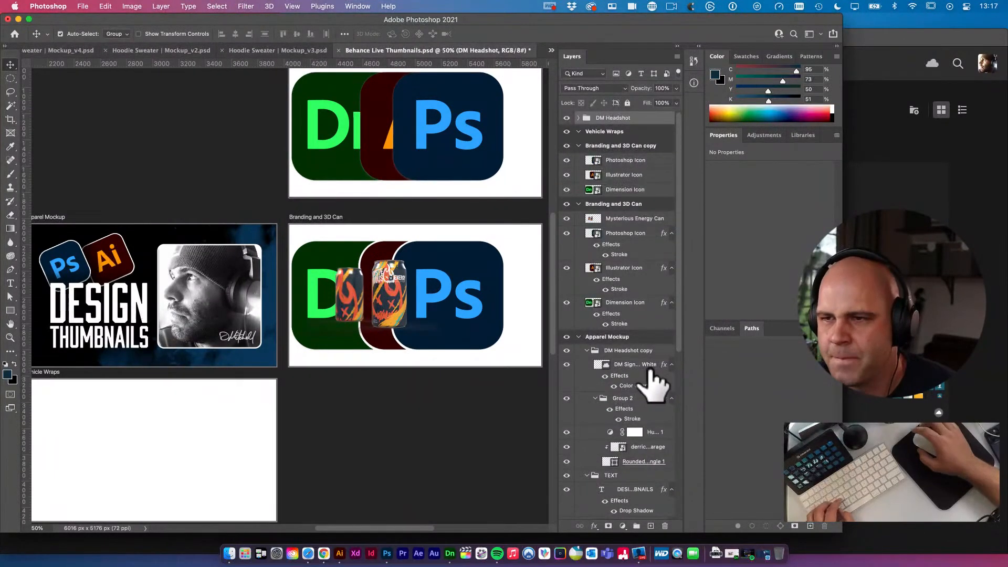
{"action": "key", "text": "super+z"}
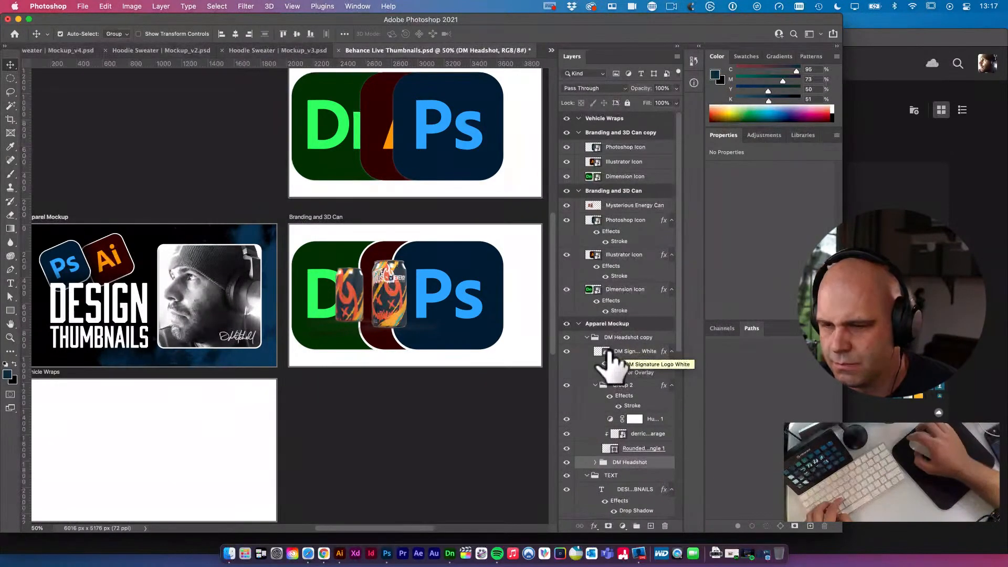
{"action": "left_click", "coordinate": [587, 337]}
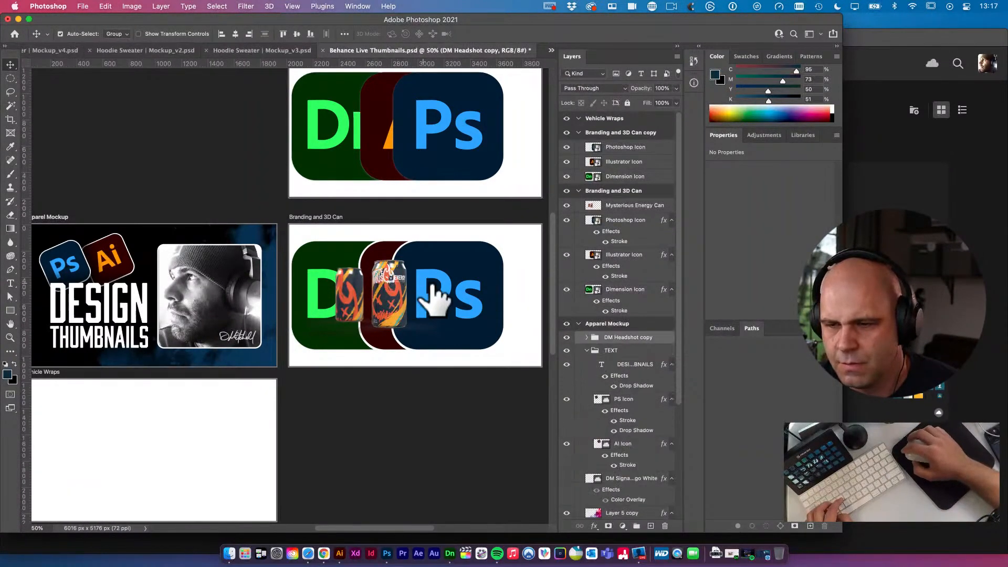
Duplicate the DM Headshot copy group into the Branding and 3D Can artboard, above the Mysterious Energy Can layer
{"action": "left_click", "coordinate": [466, 301]}
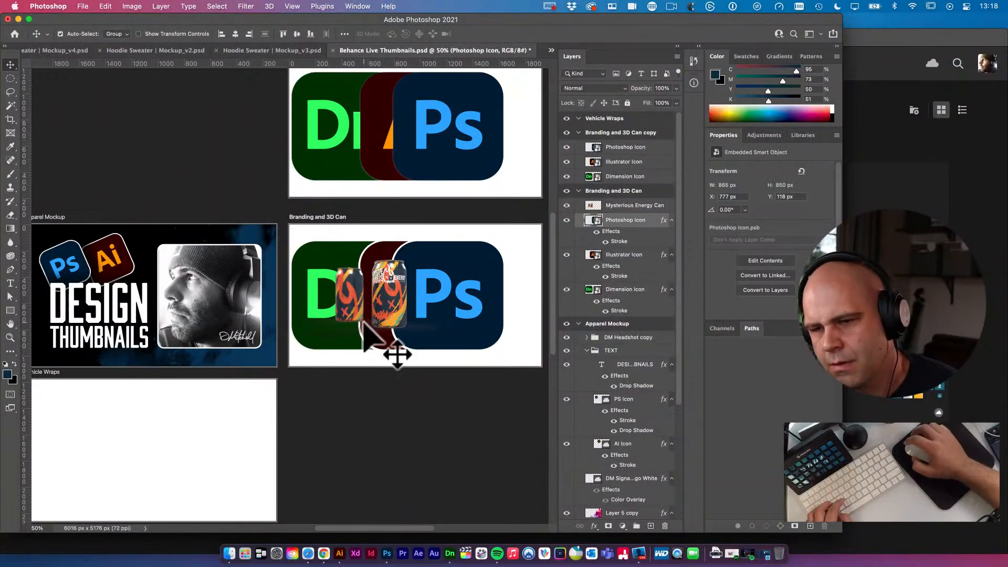
{"action": "left_click_drag", "start_coordinate": [215, 289], "coordinate": [518, 300]}
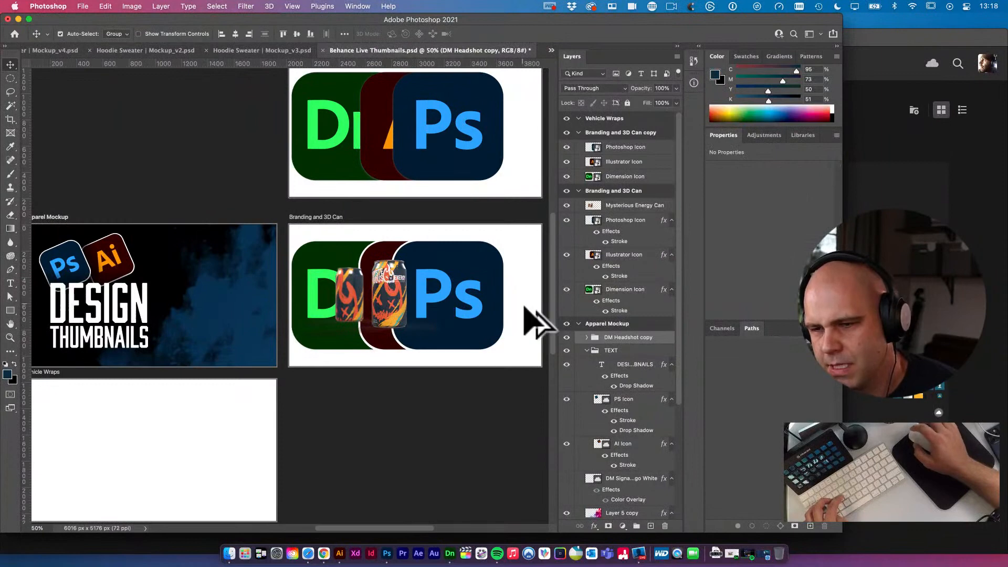
{"action": "key", "text": "super+z"}
{"action": "left_click_drag", "start_coordinate": [637, 338], "coordinate": [636, 212]}
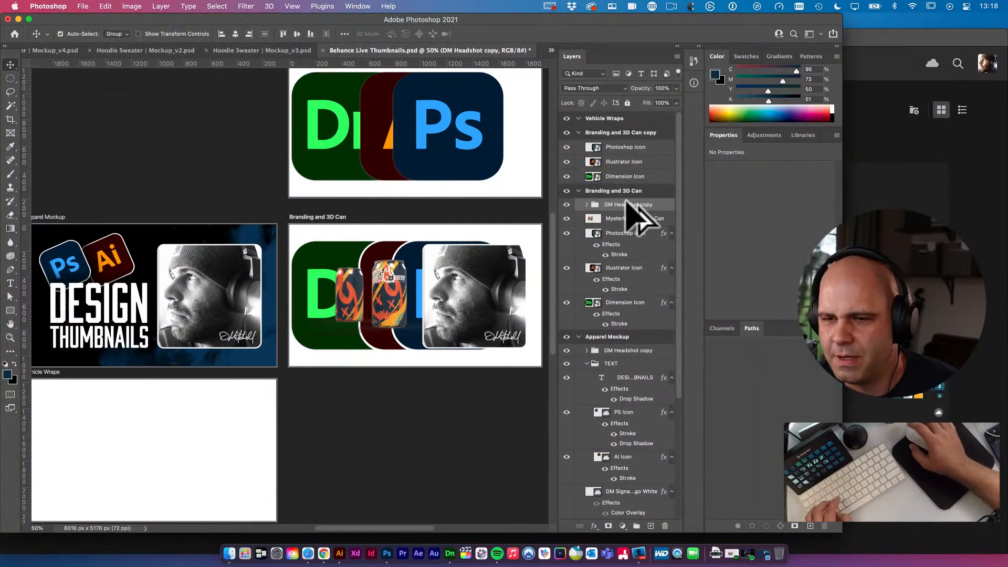
Scale the Mysterious Energy Can layer to about 138% and place it in front of the headshot group, on the artboard's left half
{"action": "left_click_drag", "start_coordinate": [469, 266], "coordinate": [398, 265]}
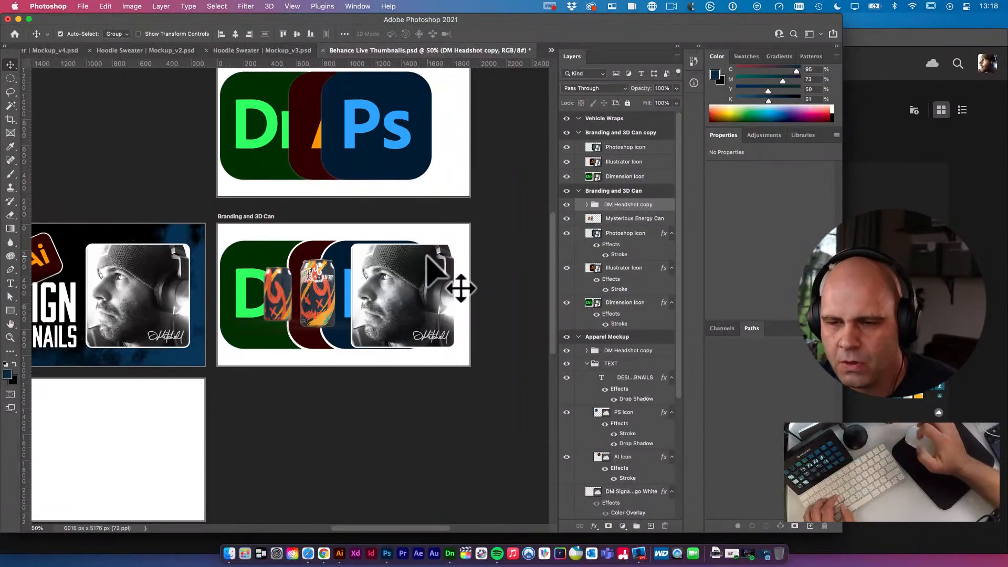
{"action": "left_click", "coordinate": [338, 258]}
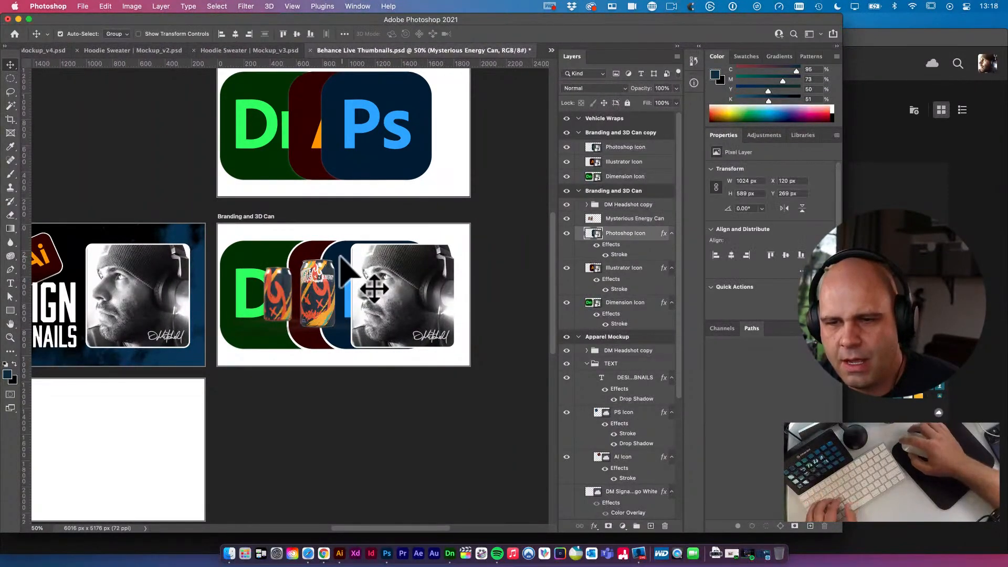
{"action": "key", "text": "super+t"}
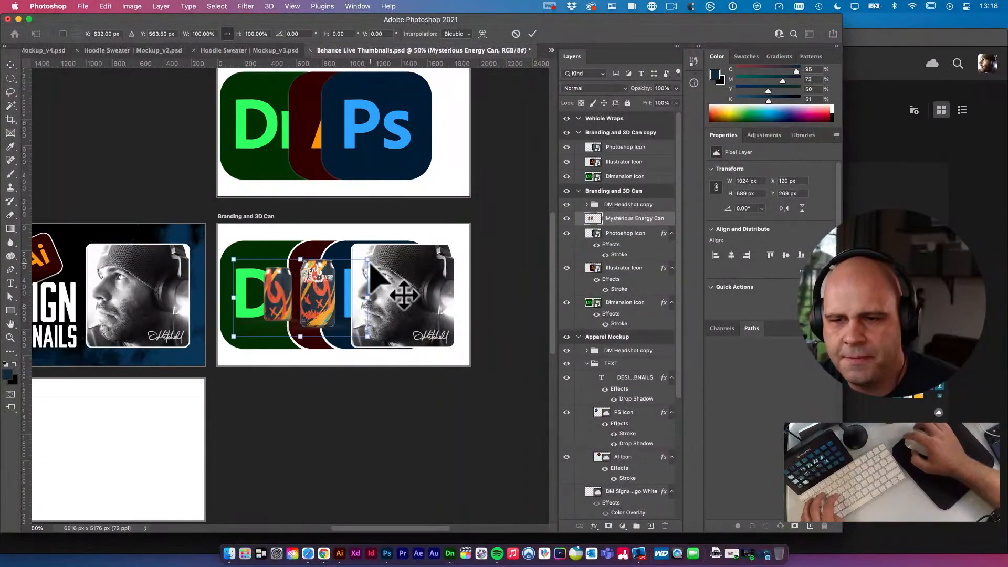
{"action": "left_click_drag", "start_coordinate": [368, 260], "coordinate": [423, 229]}
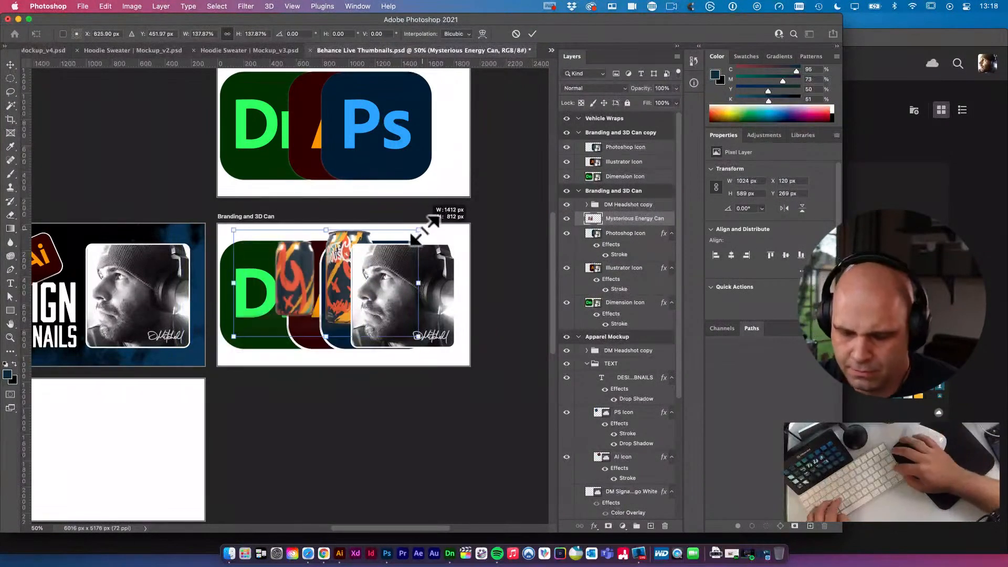
{"action": "key", "text": "Return"}
{"action": "key", "text": "super+]"}
{"action": "left_click_drag", "start_coordinate": [342, 265], "coordinate": [316, 285]}
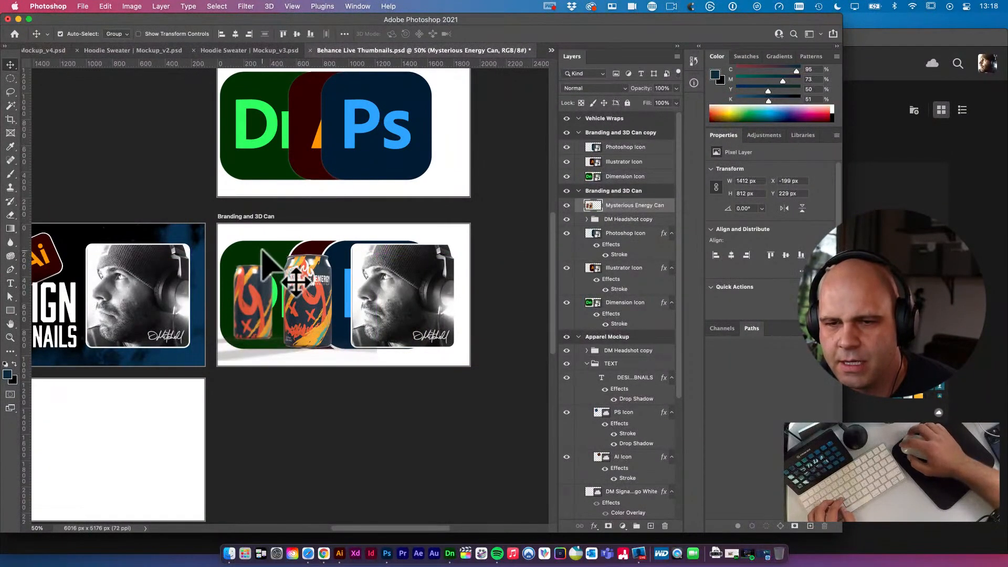
Scale the Dimension, Illustrator and Photoshop icons down to about 348 px wide each and move them behind the tops of the cans
{"action": "left_click", "coordinate": [262, 251]}
{"action": "left_click", "coordinate": [307, 247], "text": "shift"}
{"action": "left_click", "coordinate": [337, 252], "text": "shift"}
{"action": "key", "text": "super+t"}
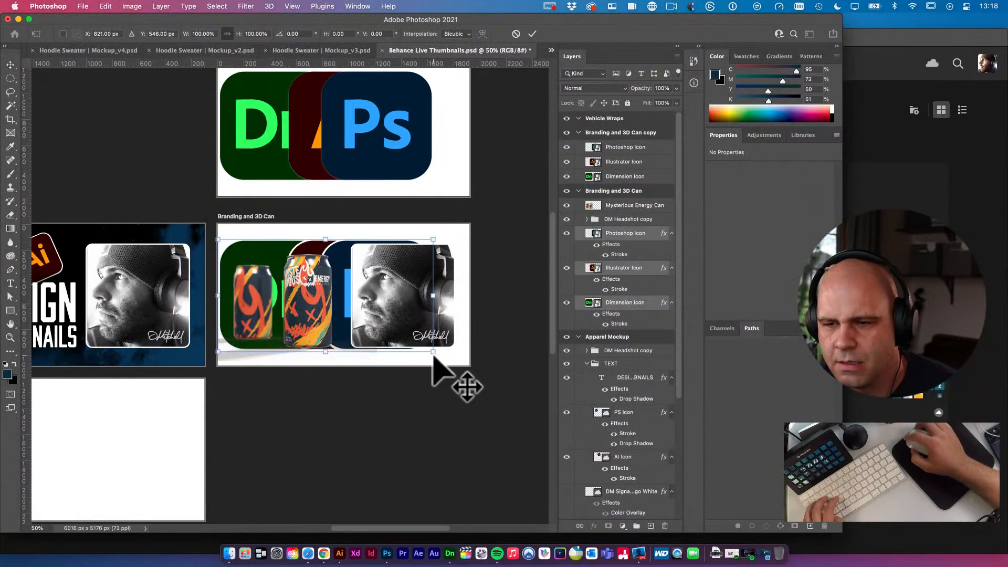
{"action": "left_click_drag", "start_coordinate": [432, 350], "coordinate": [304, 282]}
{"action": "key", "text": "Return"}
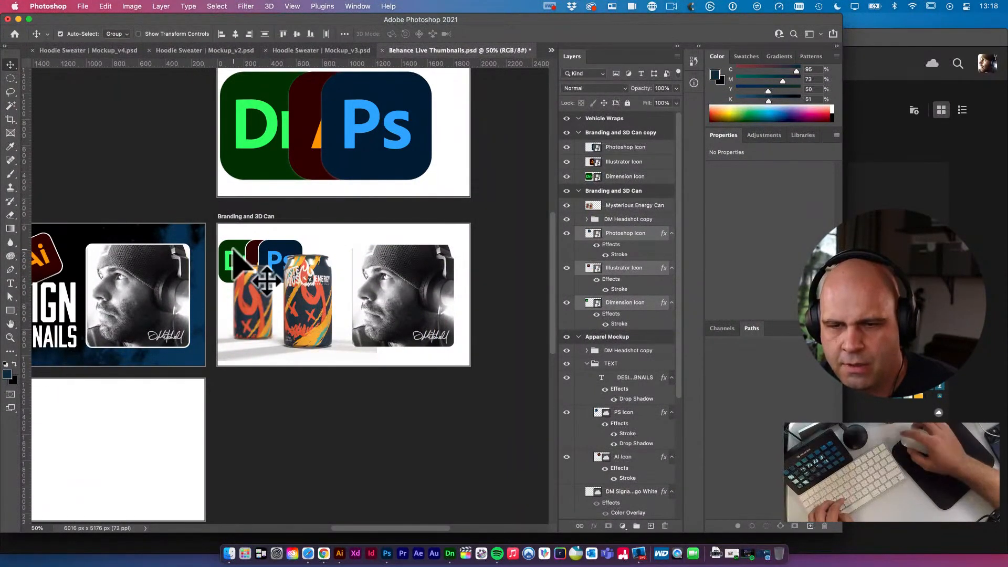
{"action": "left_click_drag", "start_coordinate": [234, 251], "coordinate": [262, 243]}
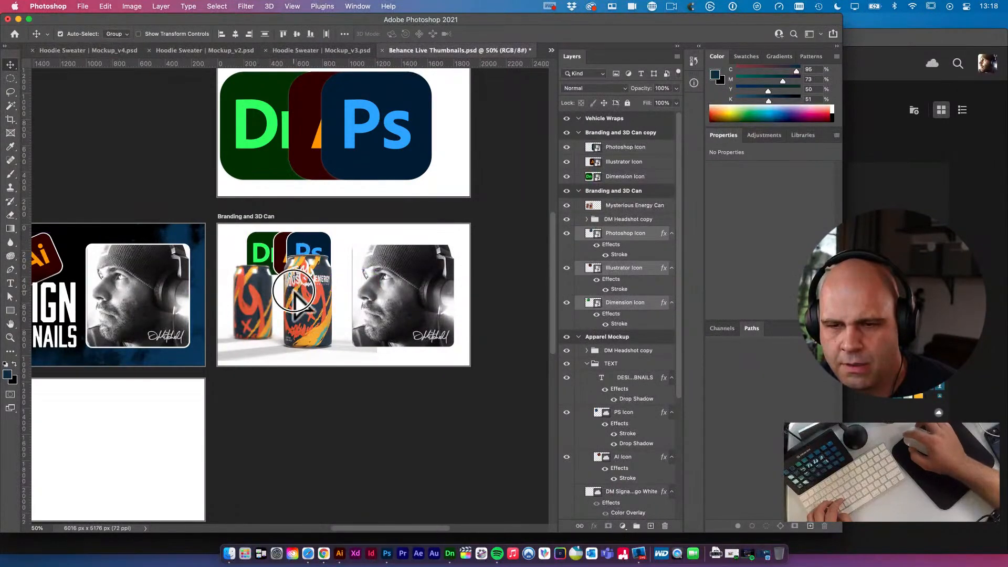
Shift the can render toward the headshot, lasso the smaller rear can and hide it with a layer mask
{"action": "left_click", "coordinate": [293, 294]}
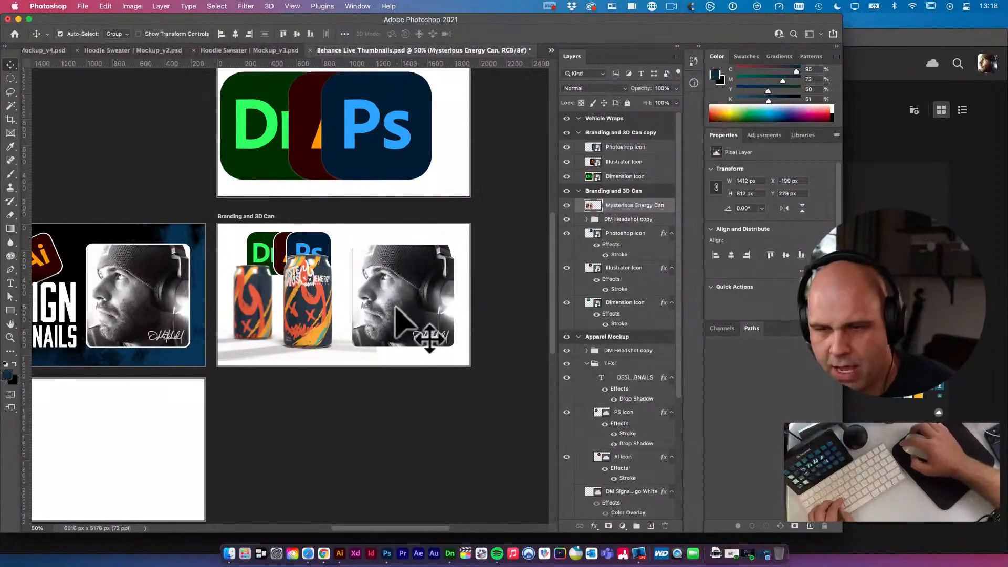
{"action": "left_click_drag", "start_coordinate": [341, 280], "coordinate": [387, 261]}
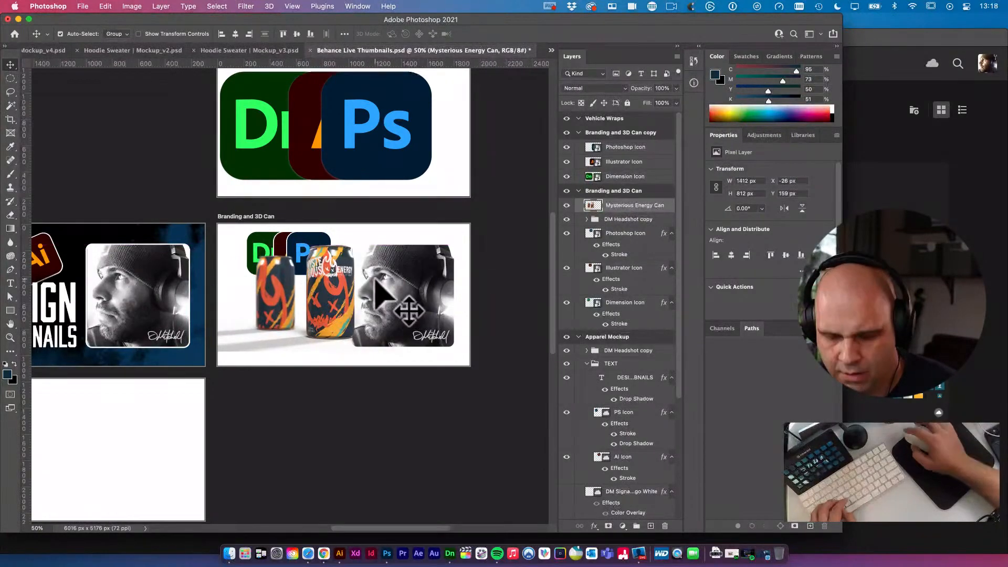
{"action": "key", "text": "l"}
{"action": "mouse_move", "coordinate": [297, 251]}
{"action": "left_mouse_down"}
{"action": "mouse_move", "coordinate": [295, 330]}
{"action": "mouse_move", "coordinate": [233, 343]}
{"action": "mouse_move", "coordinate": [199, 335]}
{"action": "mouse_move", "coordinate": [214, 274]}
{"action": "mouse_move", "coordinate": [265, 243]}
{"action": "left_mouse_up"}
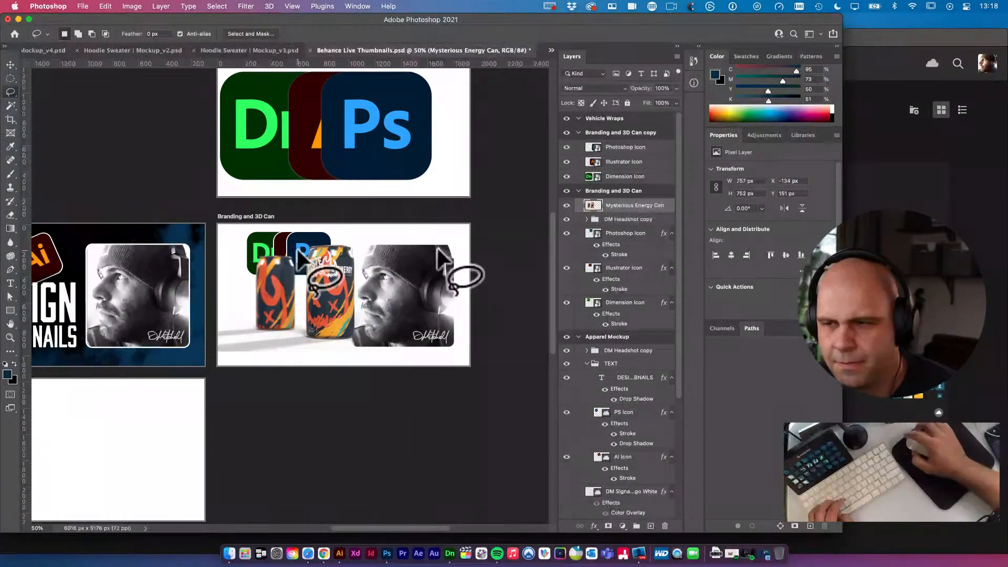
{"action": "left_click", "coordinate": [608, 525]}
Enlarge the masked energy can to nearly the artboard's full height and position it on the artboard's left half
{"action": "key", "text": "v"}
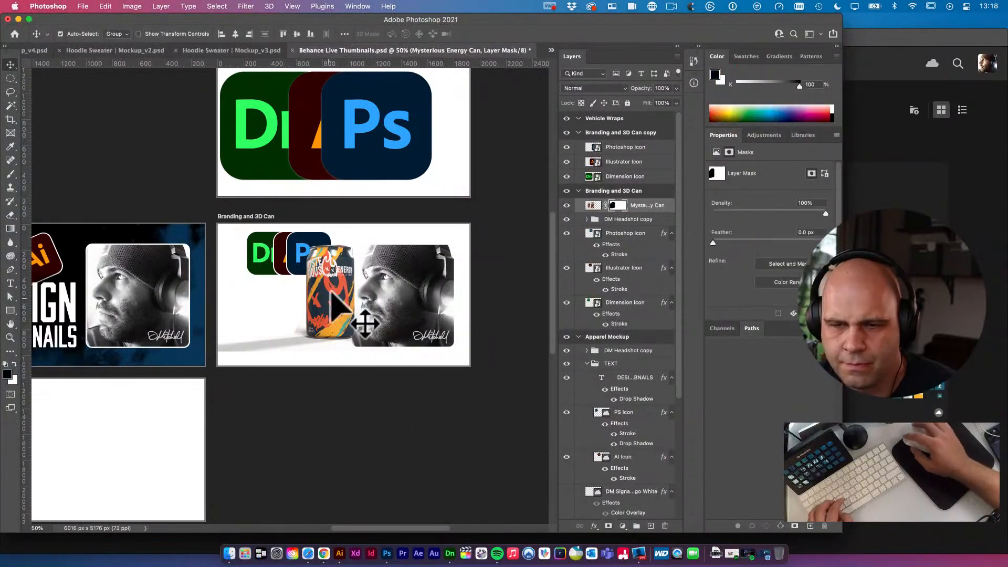
{"action": "left_click_drag", "start_coordinate": [360, 322], "coordinate": [337, 318]}
{"action": "left_click_drag", "start_coordinate": [305, 283], "coordinate": [263, 293]}
{"action": "key", "text": "super+t"}
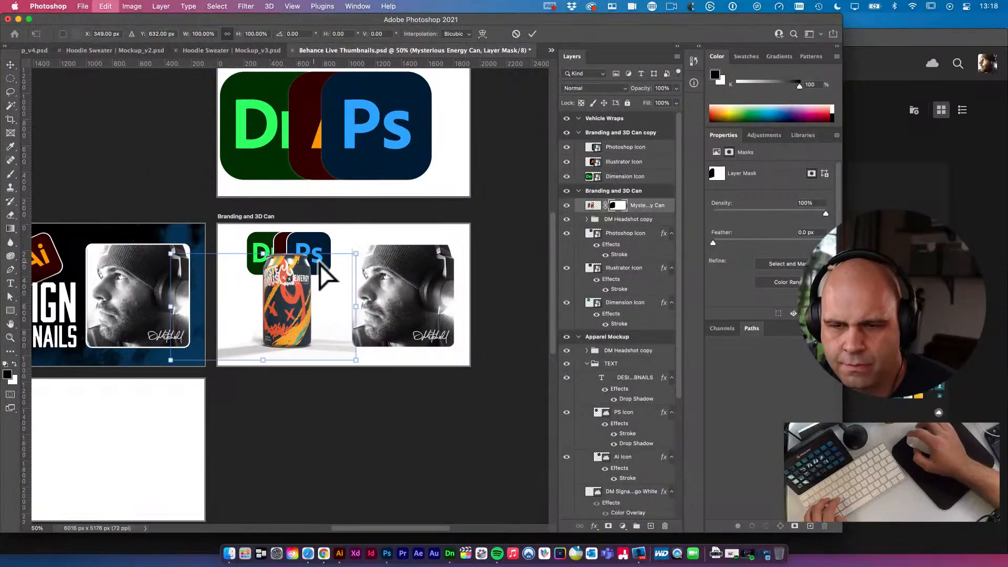
{"action": "left_click_drag", "start_coordinate": [357, 254], "coordinate": [418, 218]}
{"action": "left_click_drag", "start_coordinate": [332, 277], "coordinate": [298, 286]}
{"action": "key", "text": "Return"}
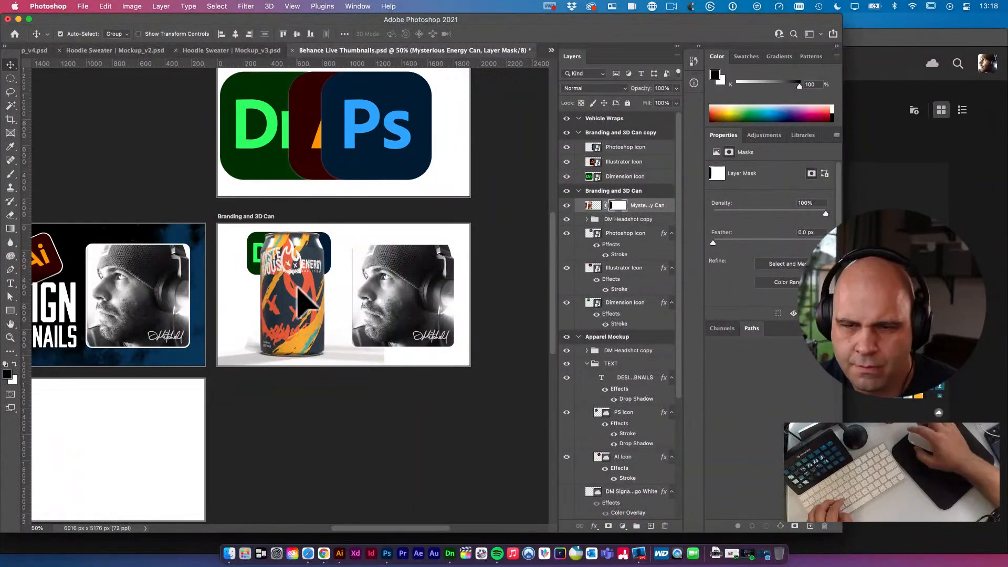
Bring the three app icons to the front of the Branding and 3D Can artboard and move them over the can's lower part
{"action": "left_click", "coordinate": [257, 257]}
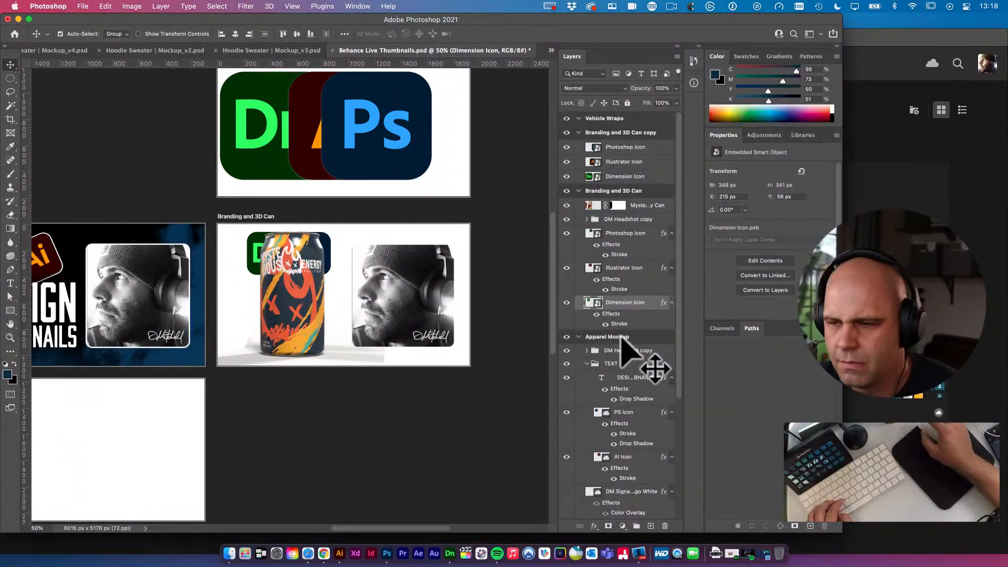
{"action": "left_click", "coordinate": [634, 235], "text": "shift"}
{"action": "key", "text": "shift+super+]"}
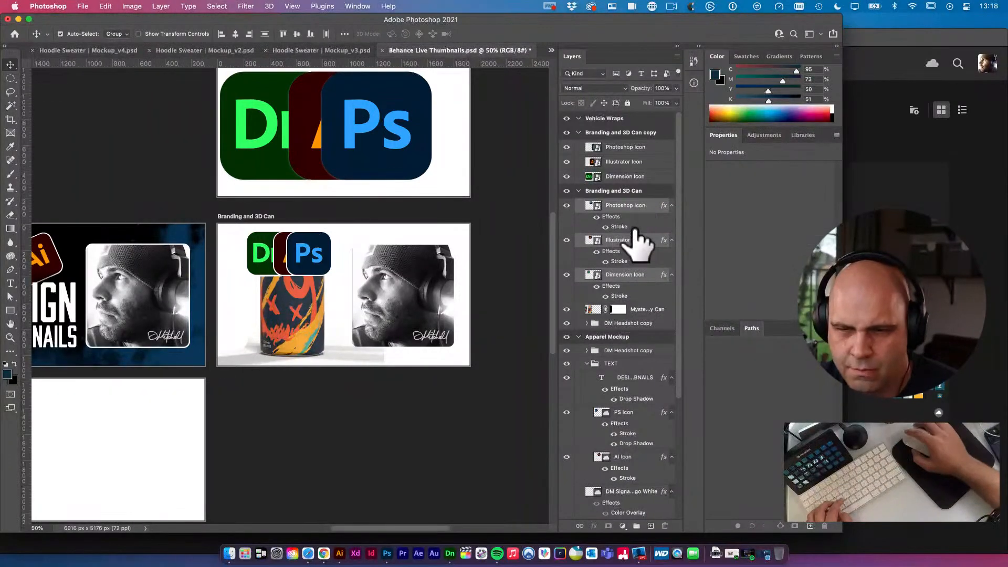
{"action": "left_click_drag", "start_coordinate": [319, 251], "coordinate": [337, 358]}
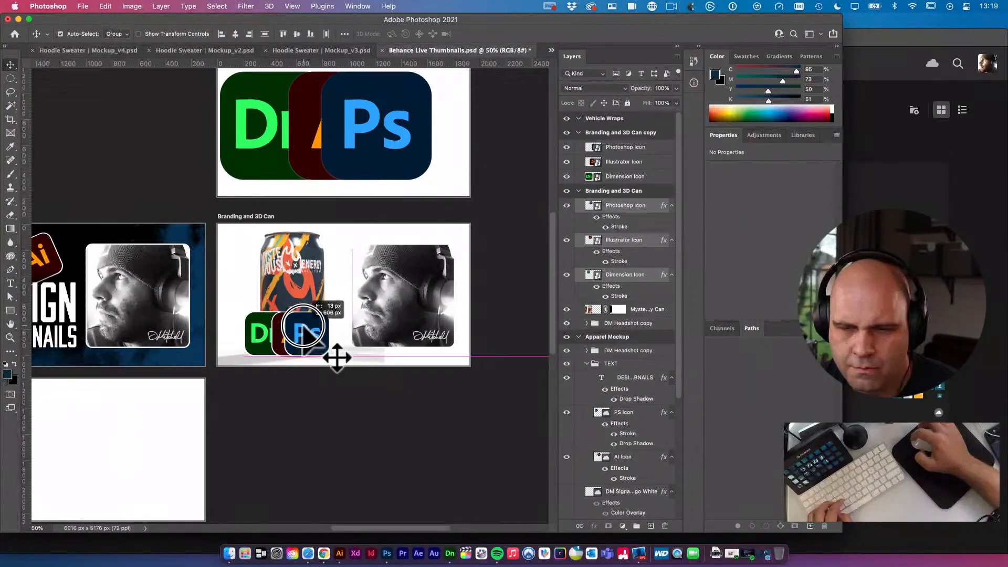
Rotate the three app icons about 24 degrees counterclockwise and align their bottom edges
{"action": "key", "text": "super+t"}
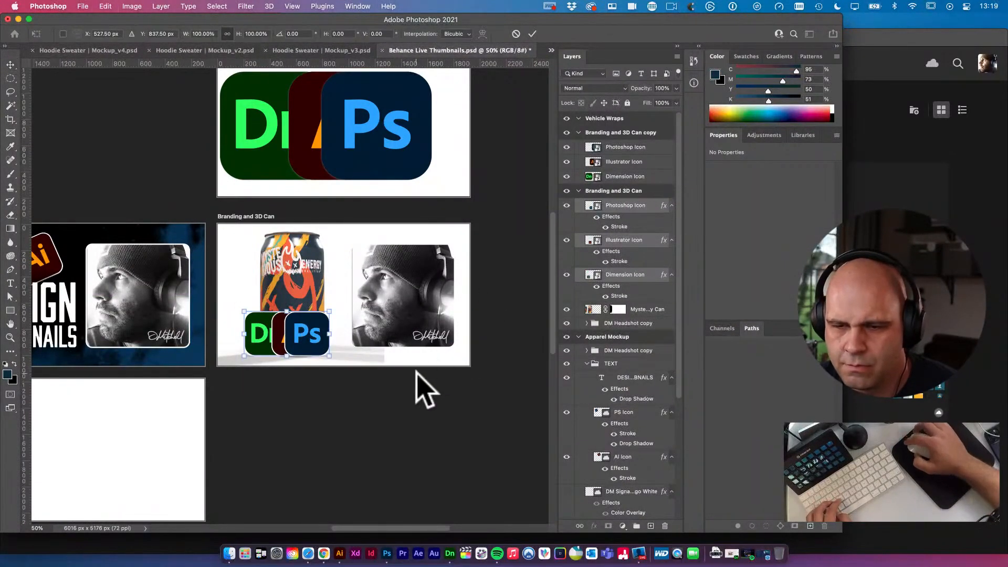
{"action": "left_click_drag", "start_coordinate": [434, 353], "coordinate": [450, 315]}
{"action": "key", "text": "Return"}
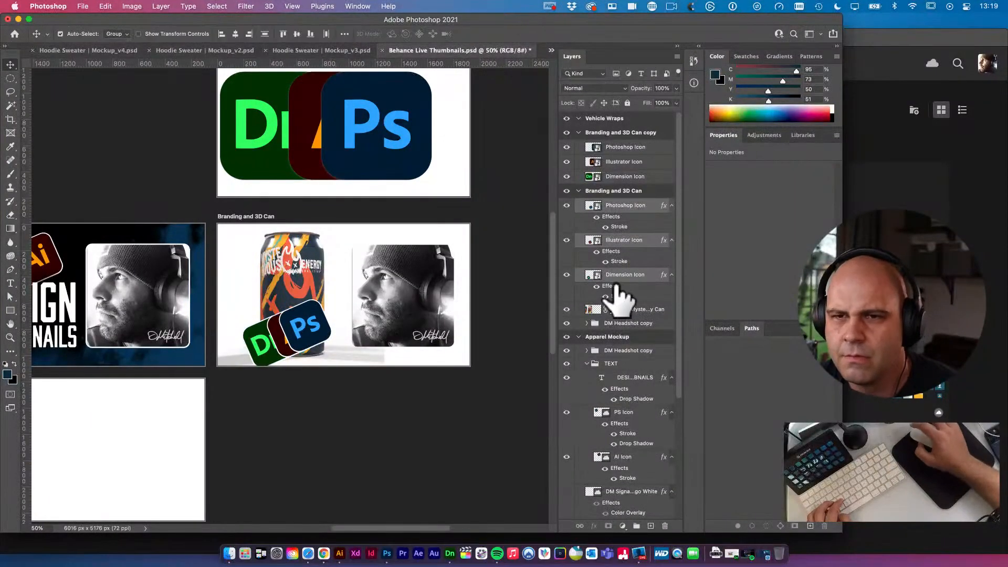
{"action": "left_click", "coordinate": [311, 34]}
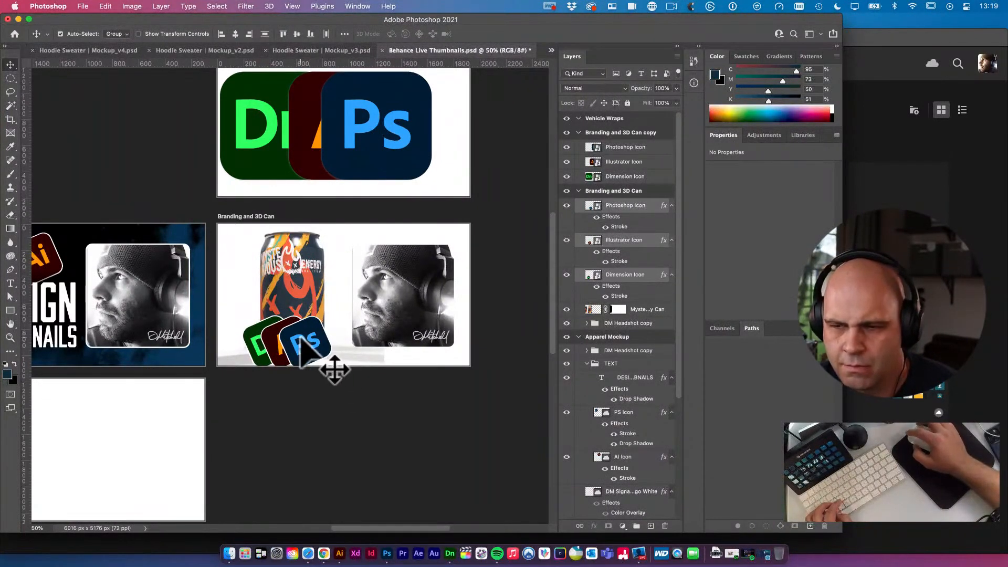
Spread the three app icons across the can's base and distribute them evenly in Behance Live Thumbnails.psd
{"action": "mouse_move", "coordinate": [304, 344]}
{"action": "left_mouse_down"}
{"action": "mouse_move", "coordinate": [336, 351]}
{"action": "mouse_move", "coordinate": [293, 352]}
{"action": "mouse_move", "coordinate": [297, 336]}
{"action": "mouse_move", "coordinate": [323, 336]}
{"action": "mouse_move", "coordinate": [315, 341]}
{"action": "left_mouse_up"}
{"action": "left_click", "coordinate": [297, 265]}
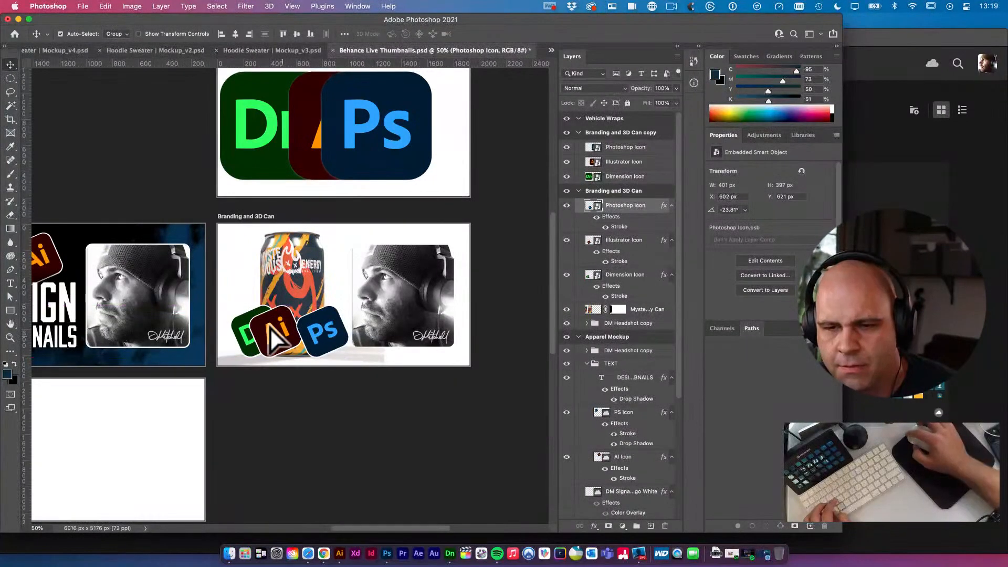
{"action": "left_click", "coordinate": [268, 334], "text": "shift"}
{"action": "left_click", "coordinate": [244, 336], "text": "shift"}
{"action": "left_click", "coordinate": [323, 48]}
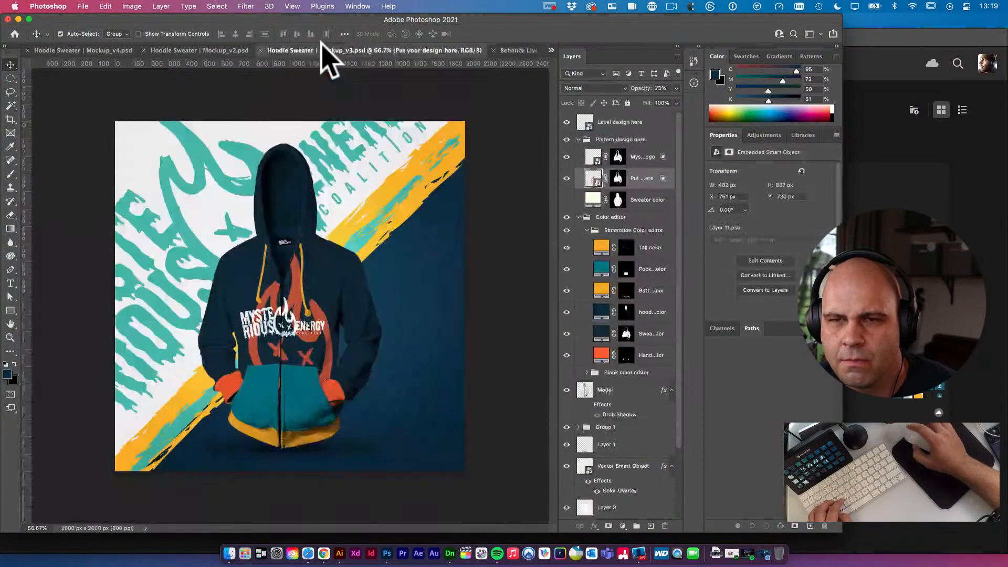
{"action": "left_click", "coordinate": [550, 49]}
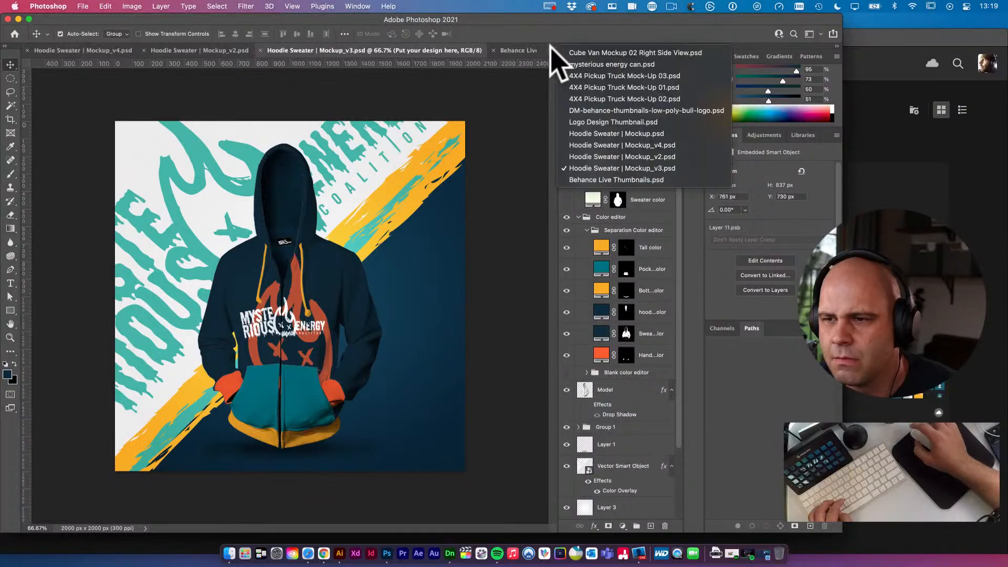
{"action": "left_click", "coordinate": [604, 187]}
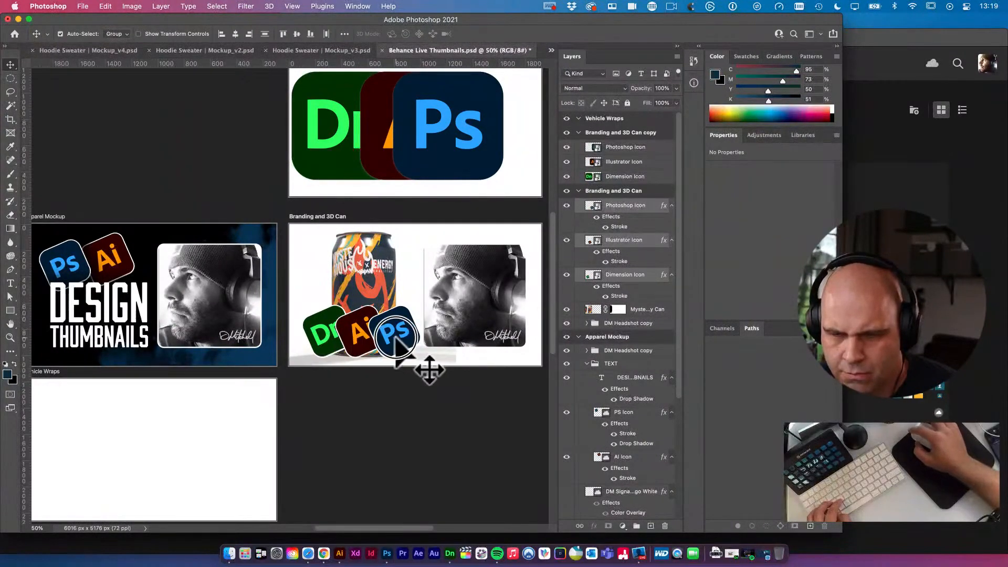
Rearrange the Dimension, Illustrator and Photoshop icons in a row over the can's base and distribute them with equal horizontal spacing
{"action": "left_click_drag", "start_coordinate": [383, 334], "coordinate": [323, 320]}
{"action": "key", "text": "super+z"}
{"action": "left_click", "coordinate": [391, 283]}
{"action": "left_click", "coordinate": [395, 336]}
{"action": "left_click", "coordinate": [371, 338], "text": "shift"}
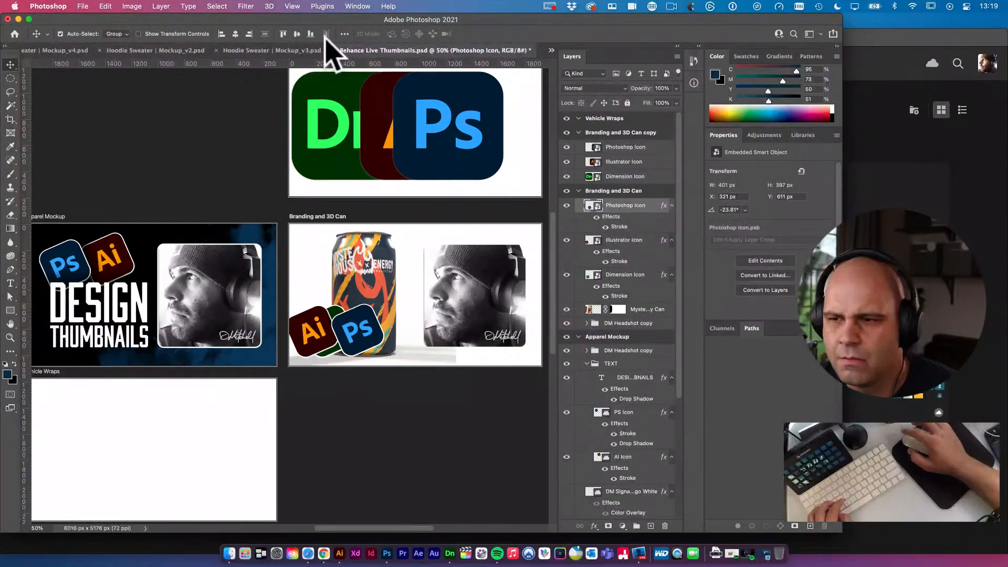
{"action": "left_click", "coordinate": [630, 274], "text": "shift"}
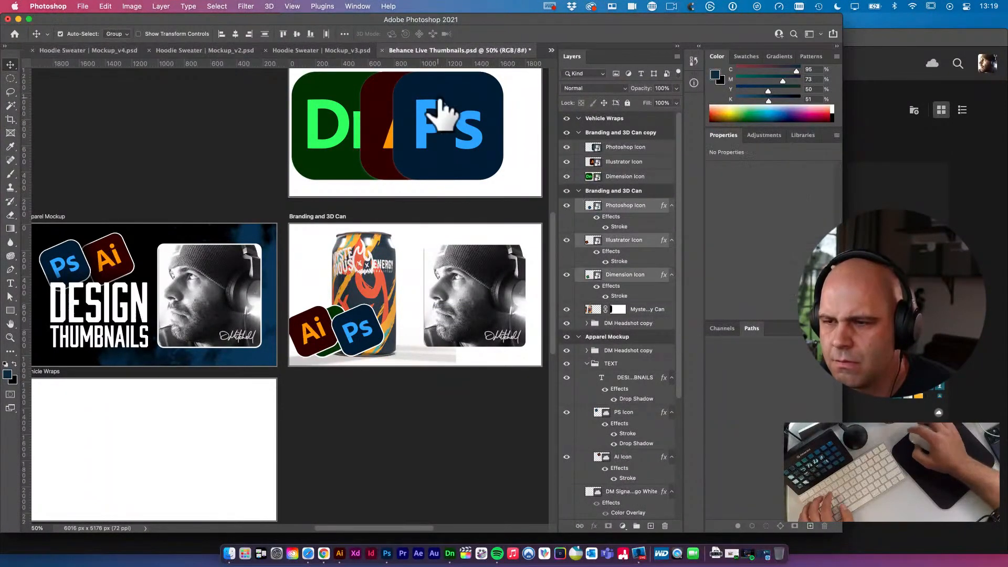
{"action": "left_click", "coordinate": [326, 34]}
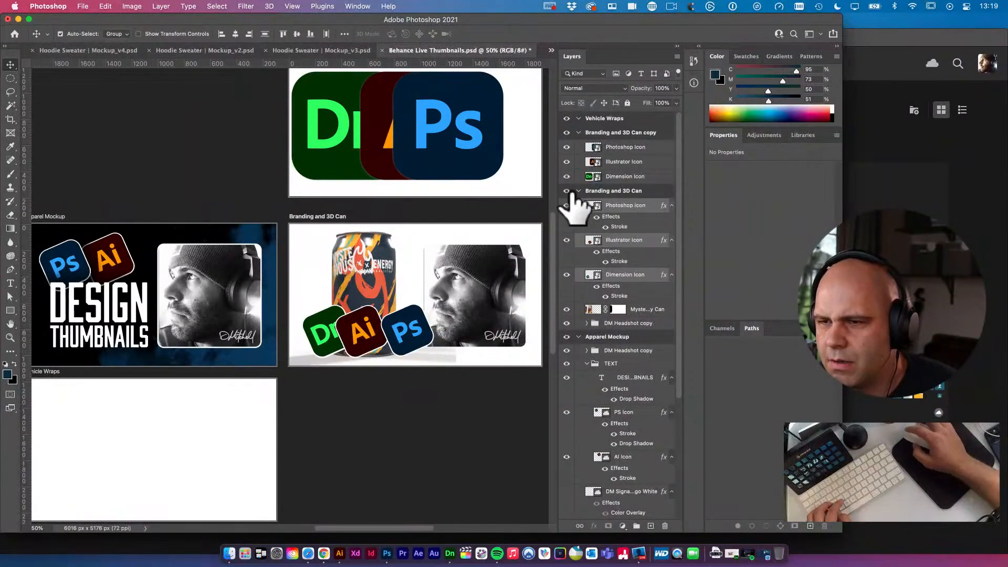
{"action": "left_click", "coordinate": [567, 191]}
{"action": "left_click", "coordinate": [567, 191]}
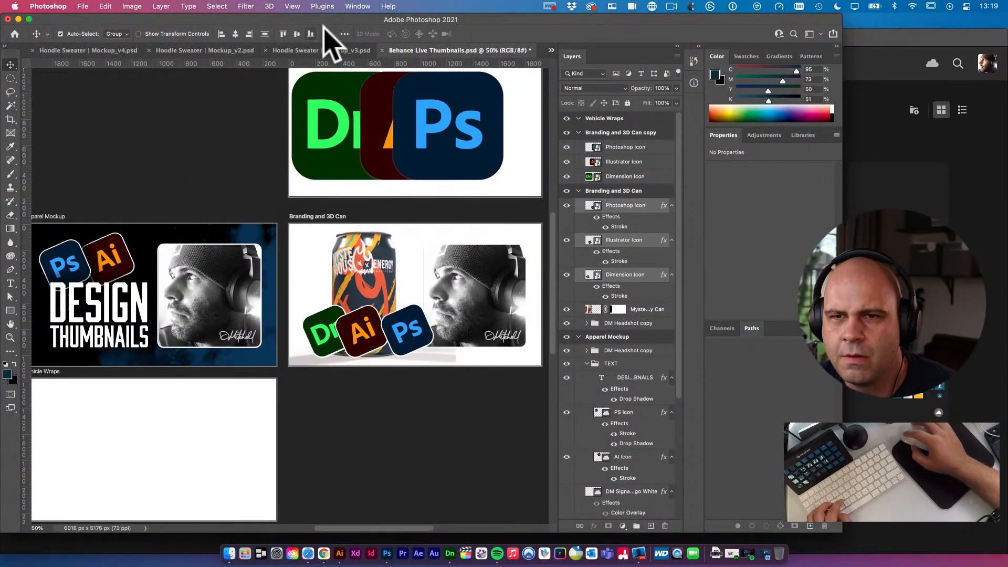
{"action": "scroll", "coordinate": [326, 33], "scroll_direction": "left", "scroll_amount": 3}
{"action": "scroll", "coordinate": [367, 259], "scroll_direction": "up", "scroll_amount": 3}
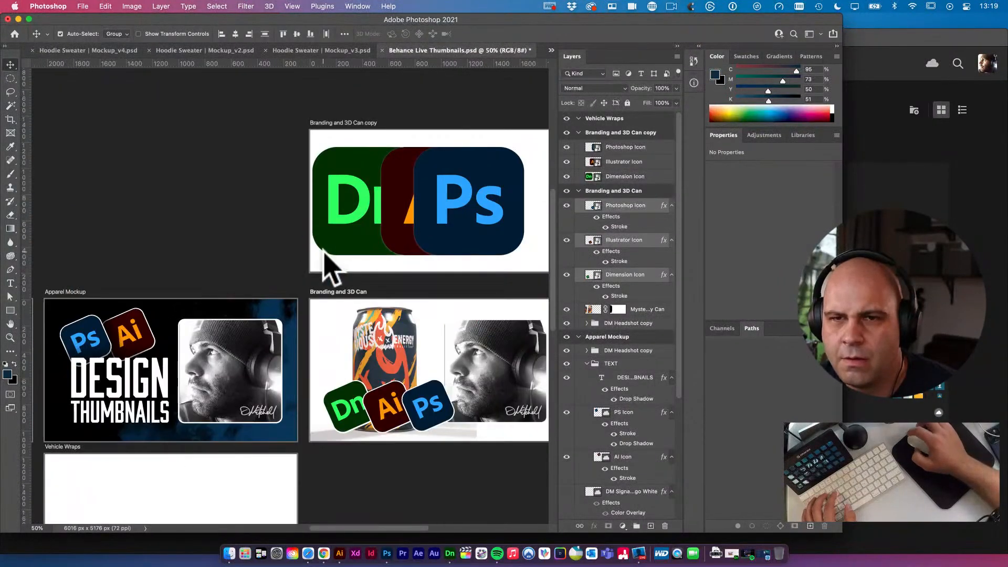
{"action": "scroll", "coordinate": [315, 65], "scroll_direction": "right", "scroll_amount": 1}
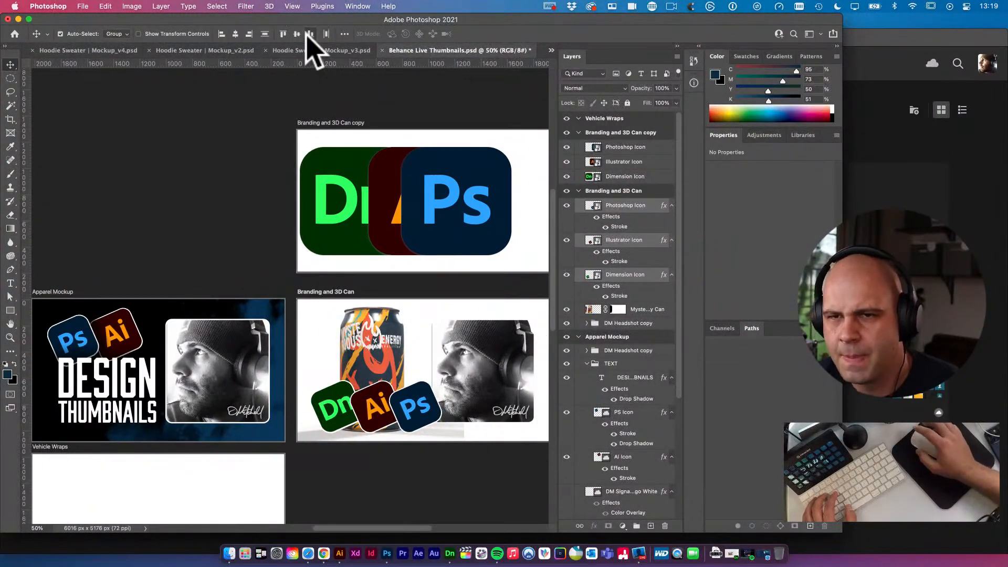
{"action": "left_click", "coordinate": [221, 179]}
{"action": "left_click_drag", "start_coordinate": [441, 319], "coordinate": [404, 293]}
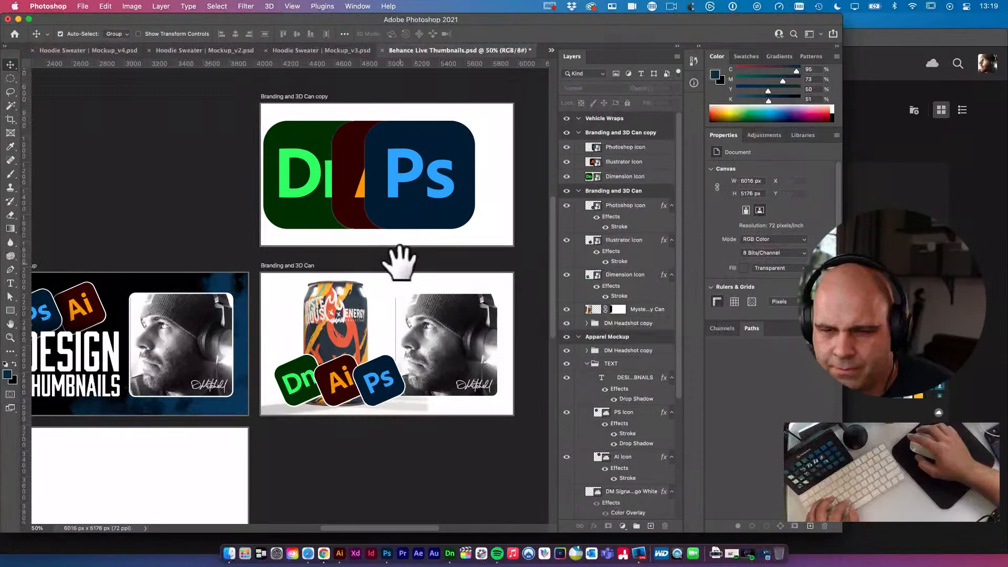
Scale down the three app icons on the Branding and 3D Can artboard and nudge them toward its lower edge
{"action": "left_click", "coordinate": [382, 370]}
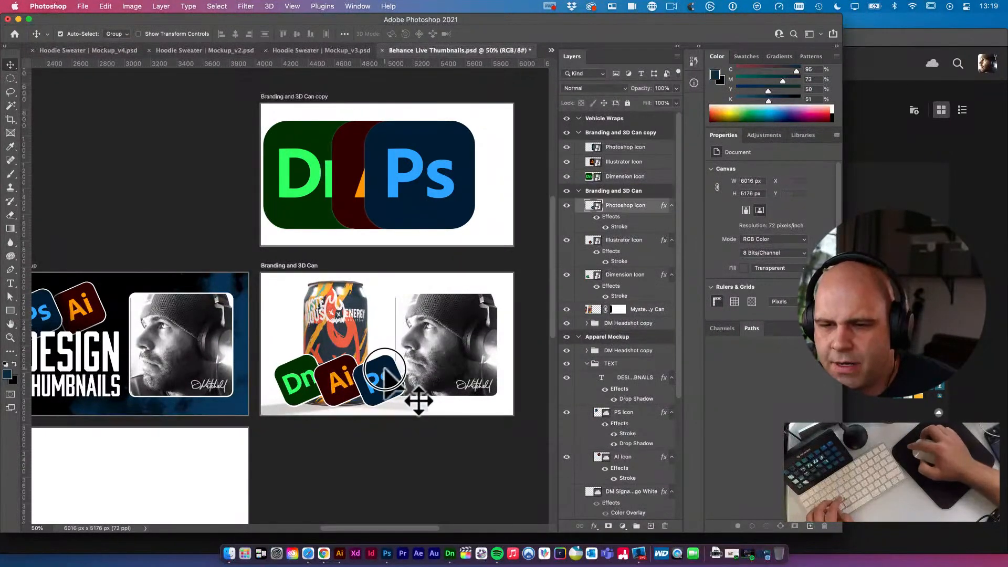
{"action": "left_click", "coordinate": [337, 376], "text": "shift"}
{"action": "left_click", "coordinate": [294, 382], "text": "shift"}
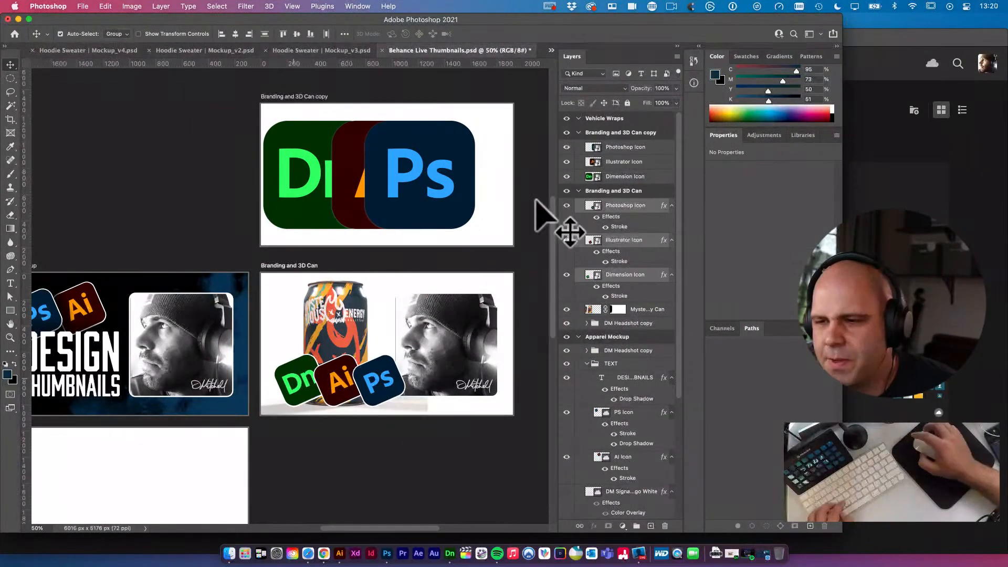
{"action": "key", "text": "super+t"}
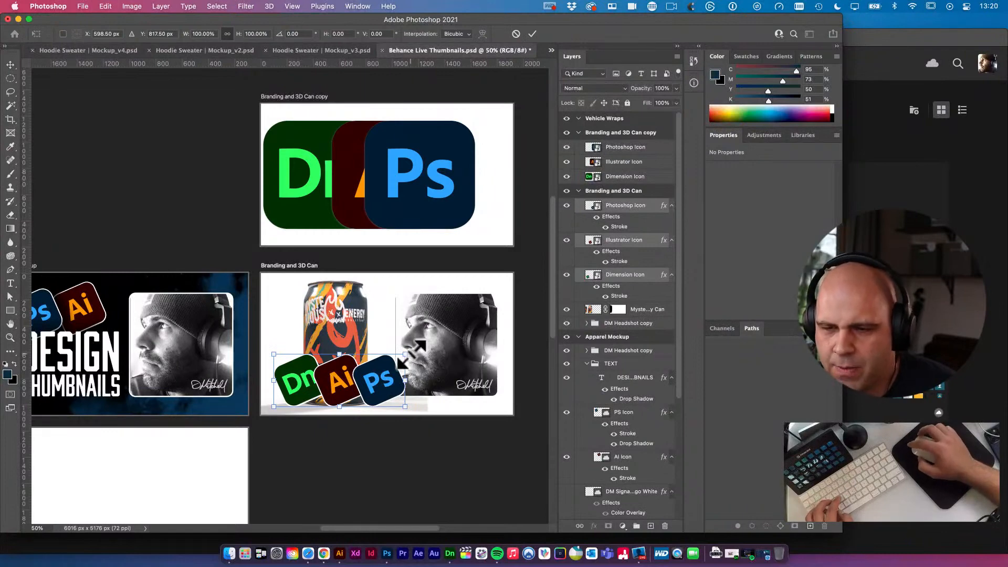
{"action": "left_click_drag", "start_coordinate": [405, 354], "coordinate": [387, 362]}
{"action": "key", "text": "Return"}
{"action": "key", "text": "shift+Down"}
{"action": "key", "text": "shift+Down"}
{"action": "key", "text": "shift+Down"}
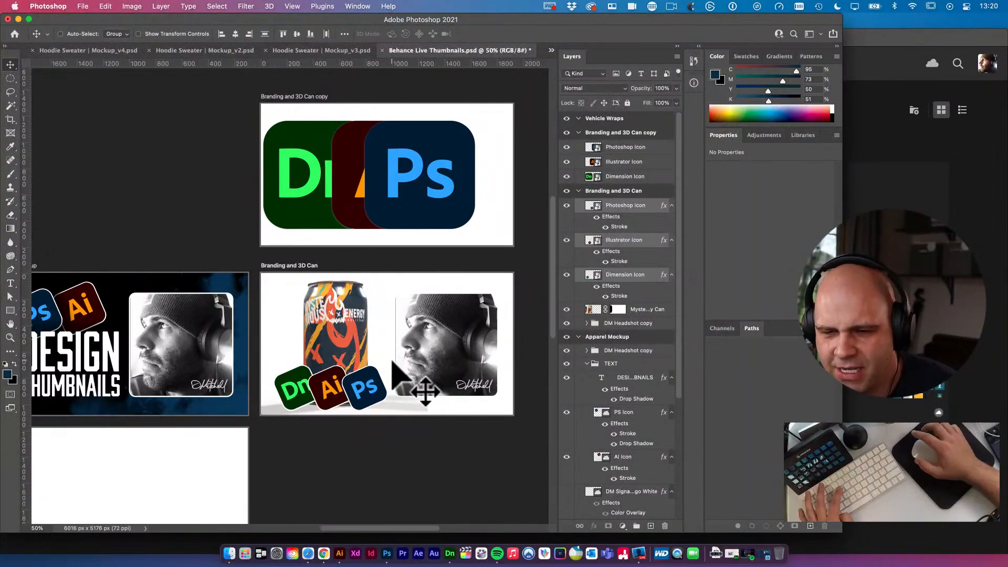
Shrink the three app icons further about their center to about 83%
{"action": "key", "text": "super+t"}
{"action": "left_click_drag", "start_coordinate": [387, 366], "coordinate": [377, 370]}
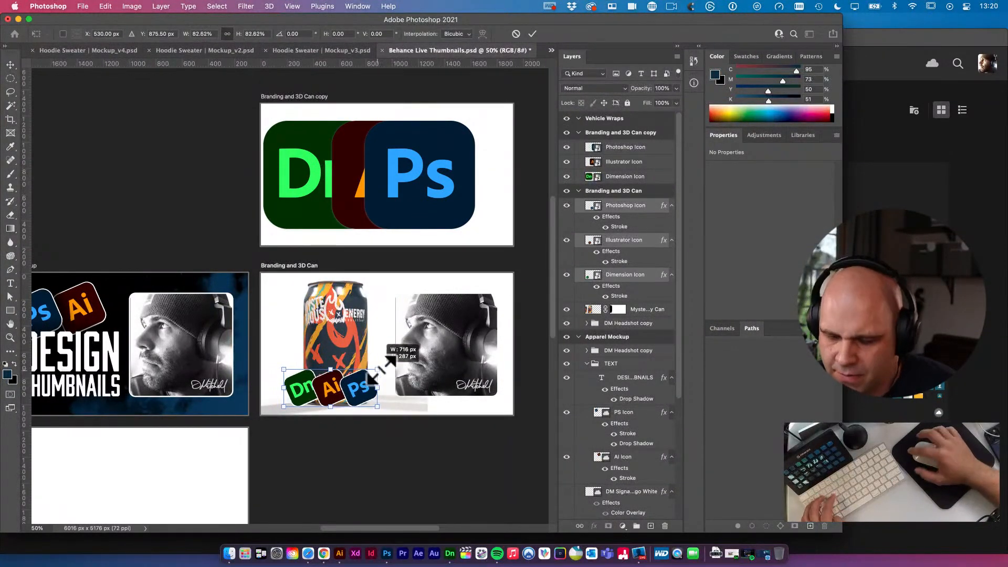
{"action": "key", "text": "Return"}
Group the three app icons as "icons" and nudge the group down over the can's base
{"action": "key", "text": "super+g"}
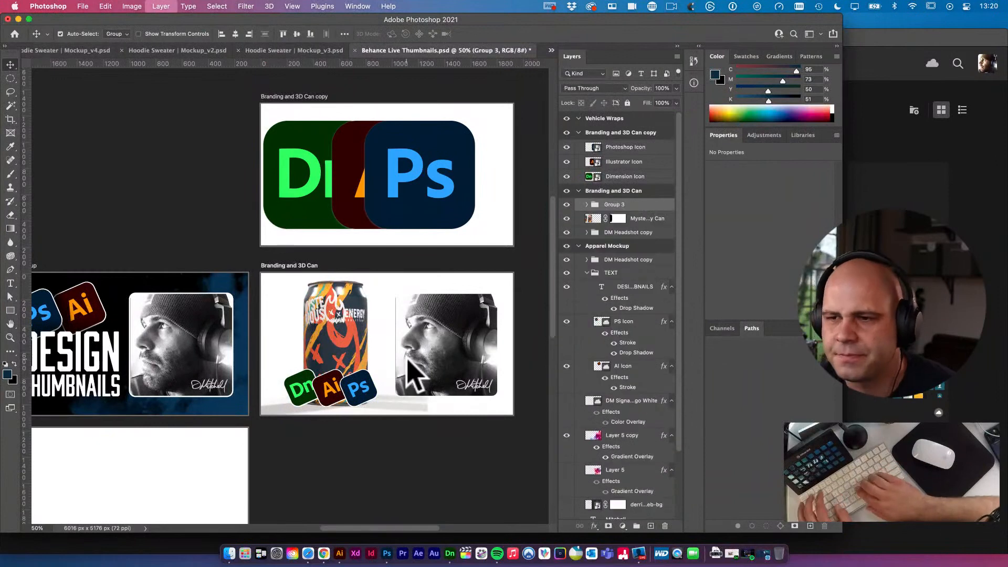
{"action": "type", "text": "icons"}
{"action": "key", "text": "Return"}
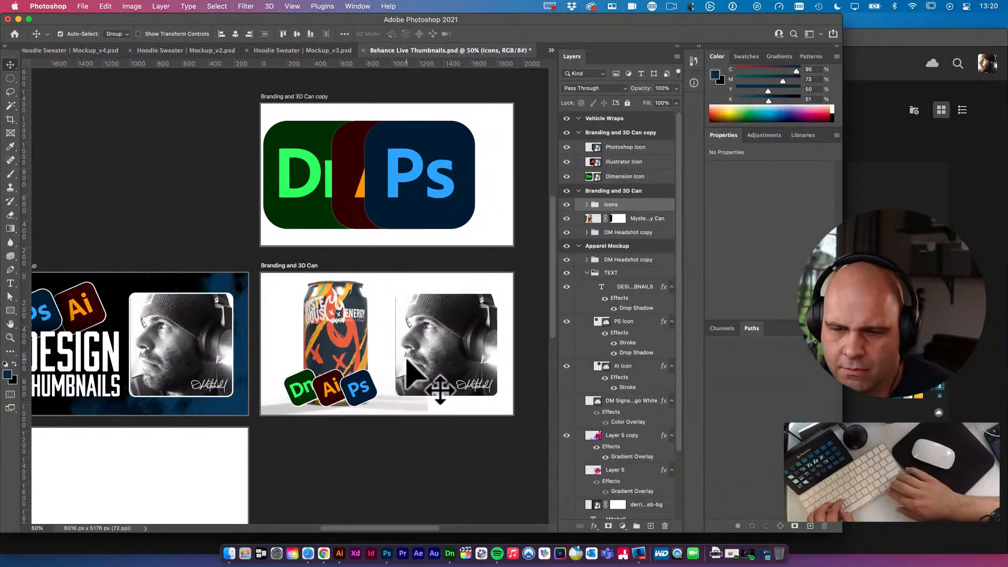
{"action": "key", "text": "shift+Down"}
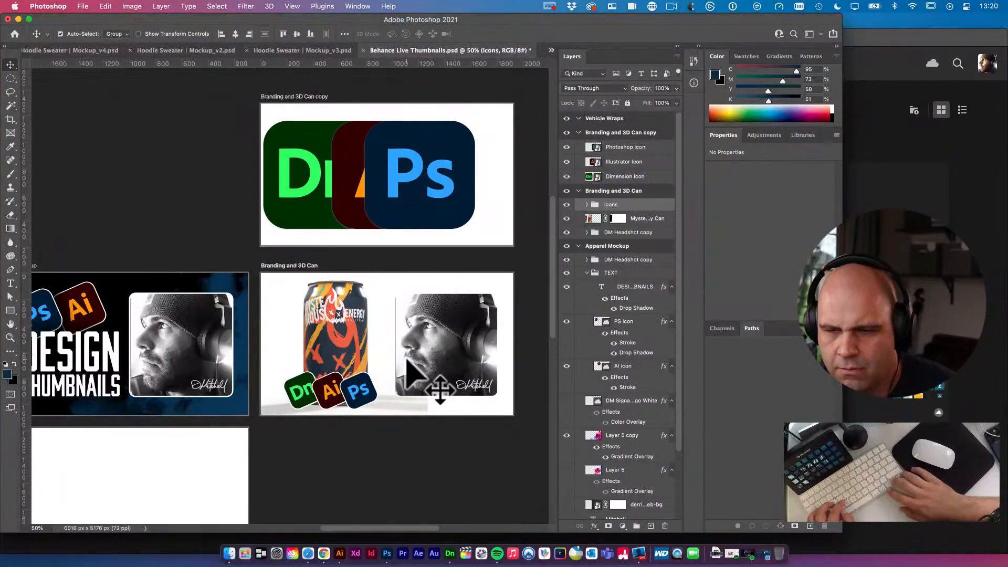
{"action": "left_click", "coordinate": [378, 282]}
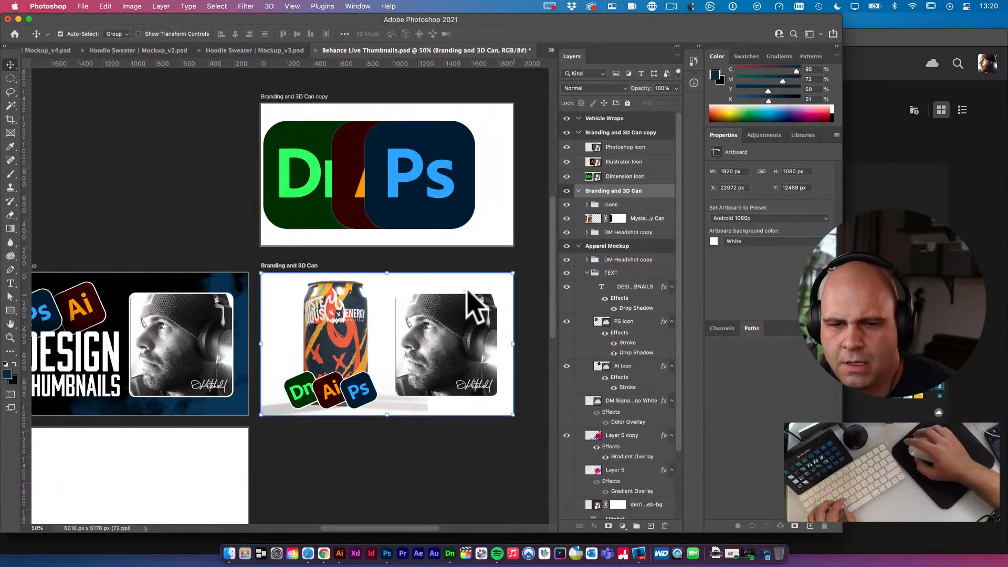
{"action": "scroll", "coordinate": [425, 265], "scroll_direction": "left", "scroll_amount": 3}
{"action": "scroll", "coordinate": [425, 264], "scroll_direction": "right", "scroll_amount": 1}
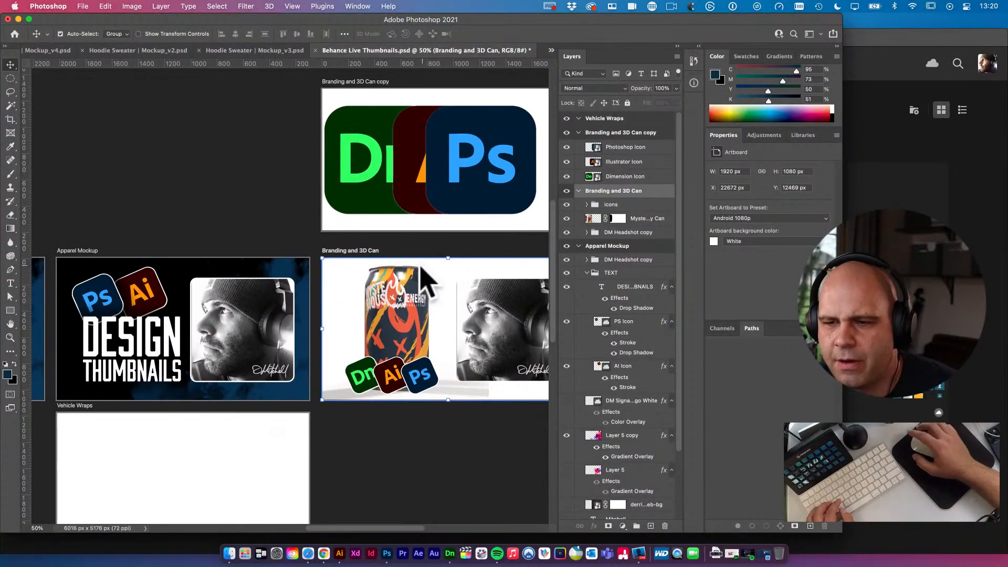
{"action": "left_click", "coordinate": [289, 271]}
{"action": "scroll", "coordinate": [280, 265], "scroll_direction": "right", "scroll_amount": 3}
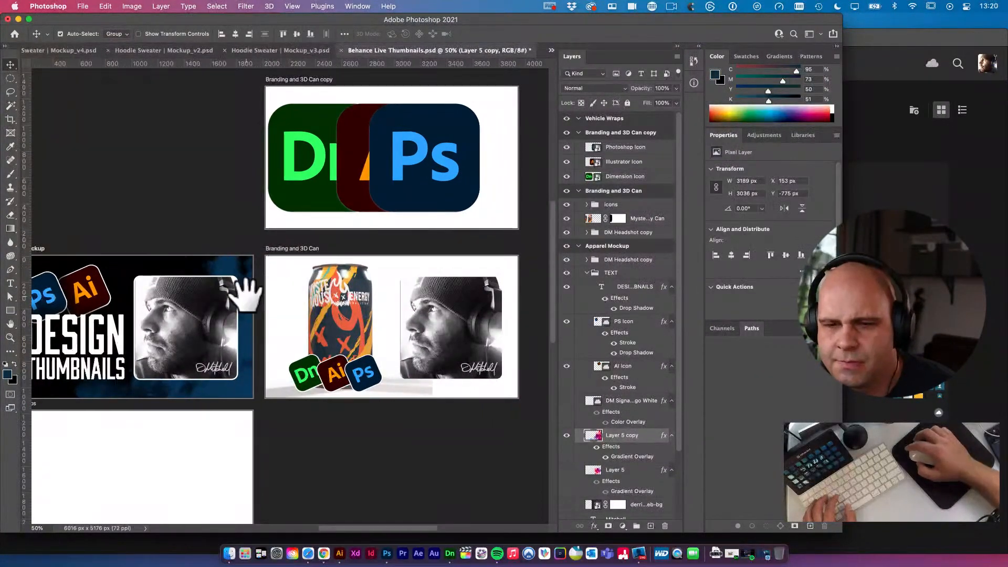
{"action": "left_click_drag", "start_coordinate": [217, 279], "coordinate": [236, 277]}
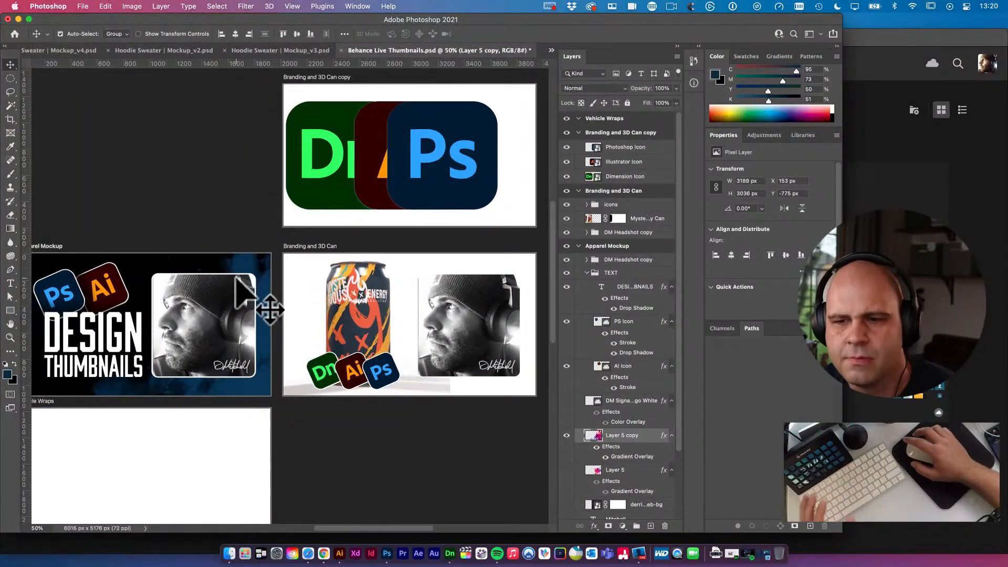
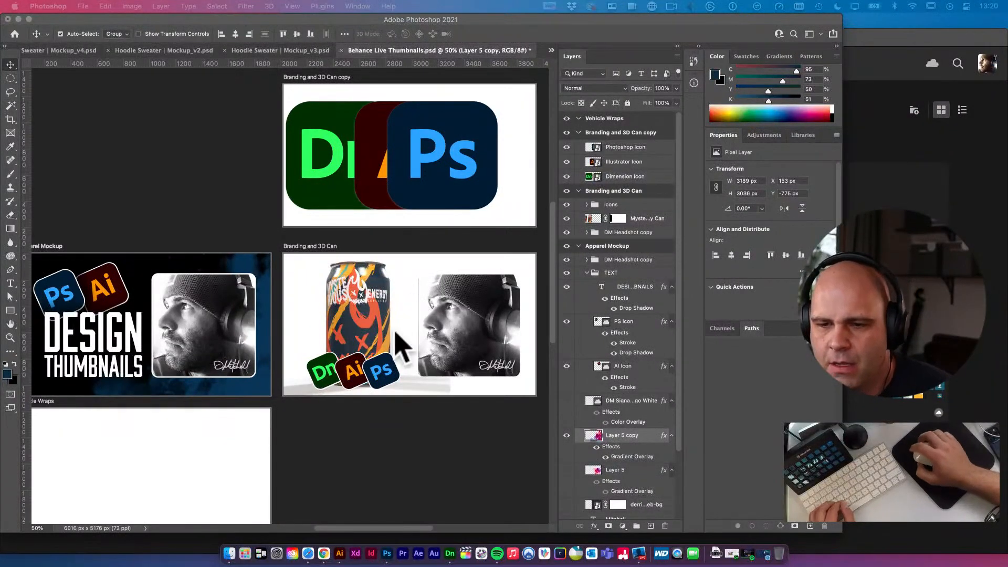
With auto-select set to Layer, bring the Dimension icon in front of the Illustrator icon and shift the Photoshop icon slightly right
{"action": "left_click", "coordinate": [387, 370]}
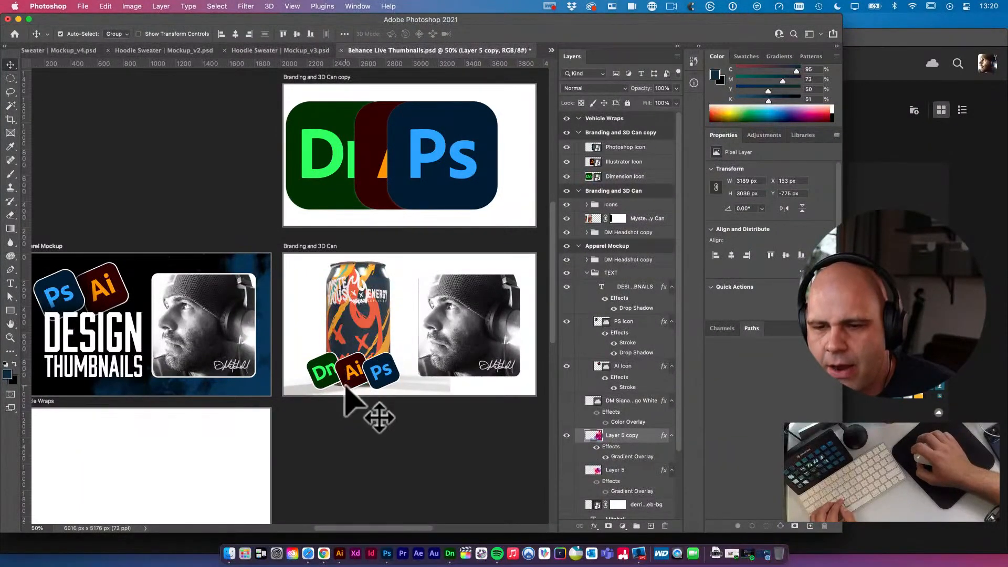
{"action": "left_click", "coordinate": [324, 382]}
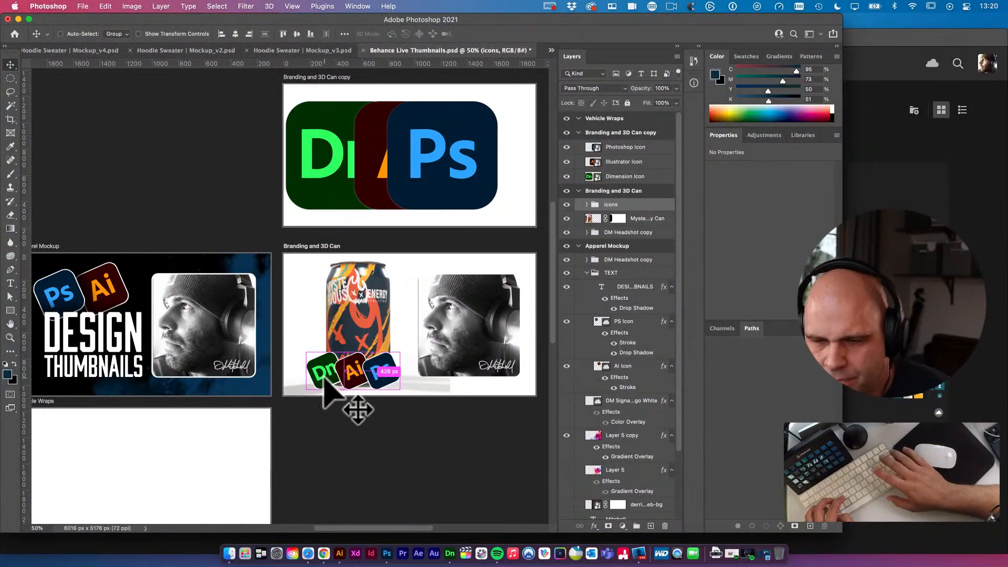
{"action": "left_click_drag", "start_coordinate": [324, 380], "coordinate": [326, 380]}
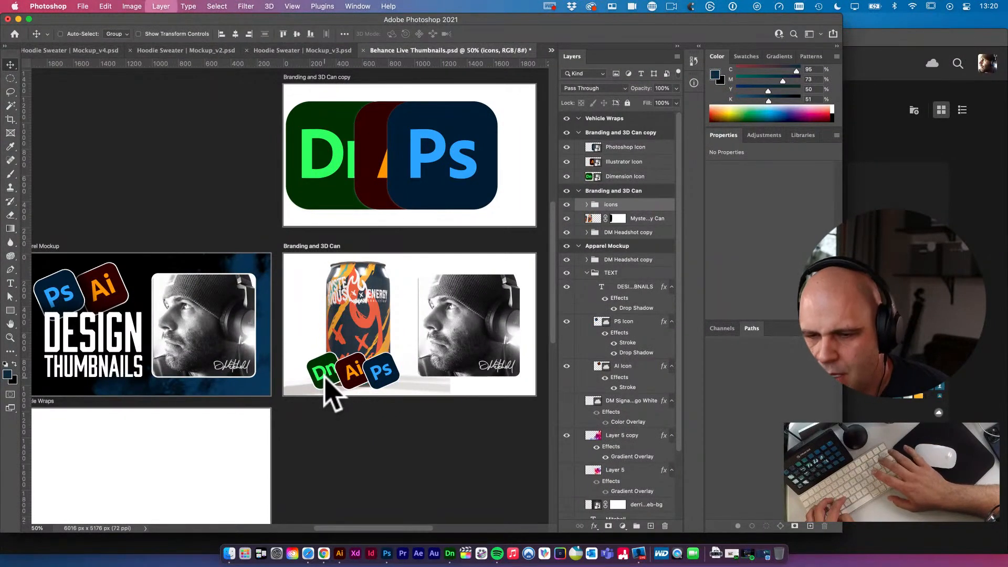
{"action": "left_click", "coordinate": [586, 204]}
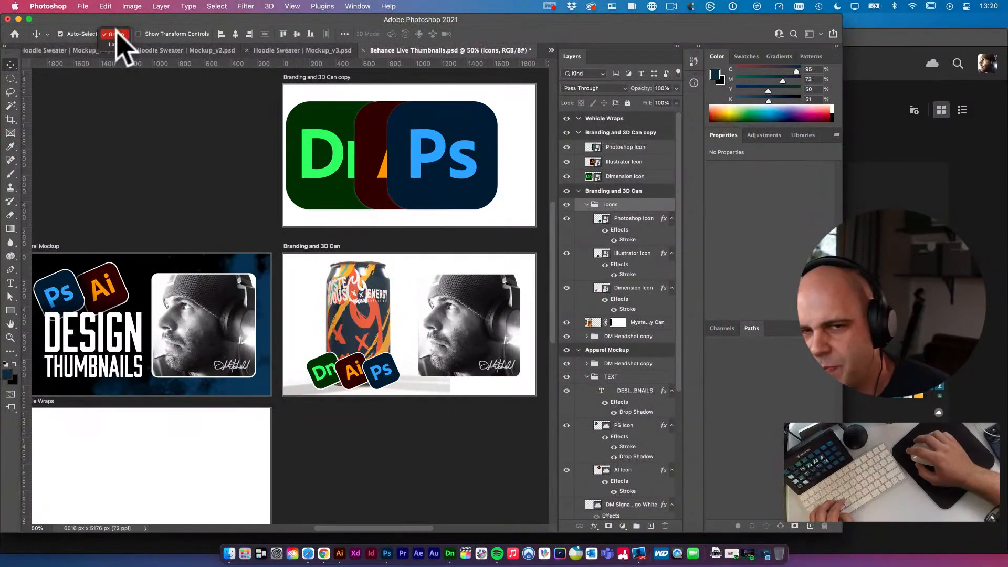
{"action": "left_click", "coordinate": [115, 44]}
{"action": "left_click", "coordinate": [321, 369]}
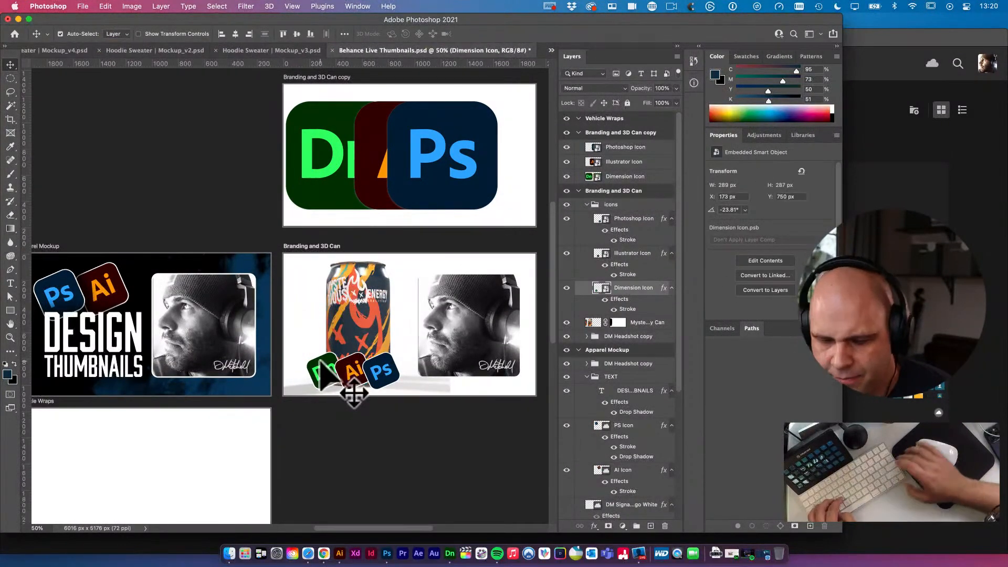
{"action": "key", "text": "super+bracketright"}
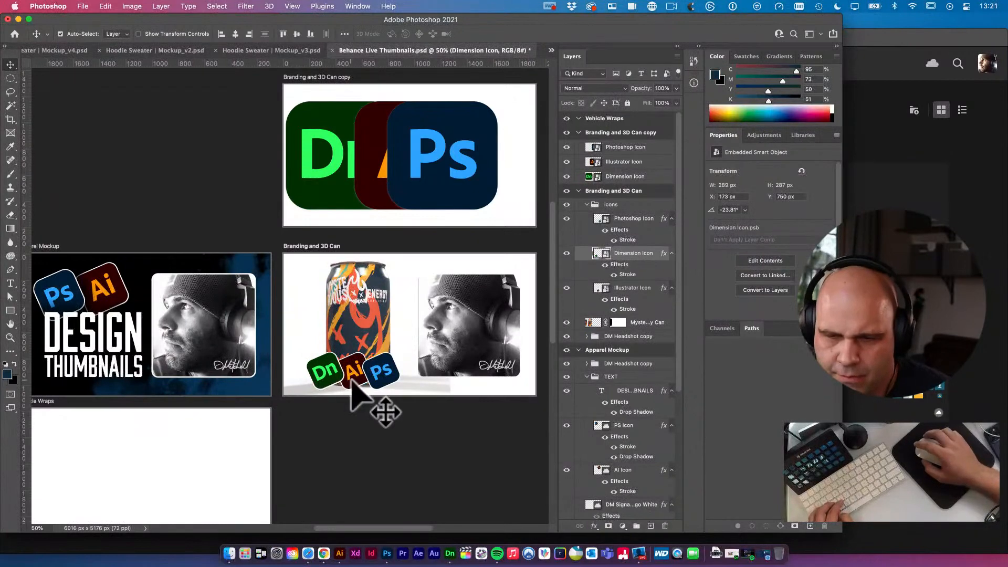
{"action": "left_click", "coordinate": [370, 375]}
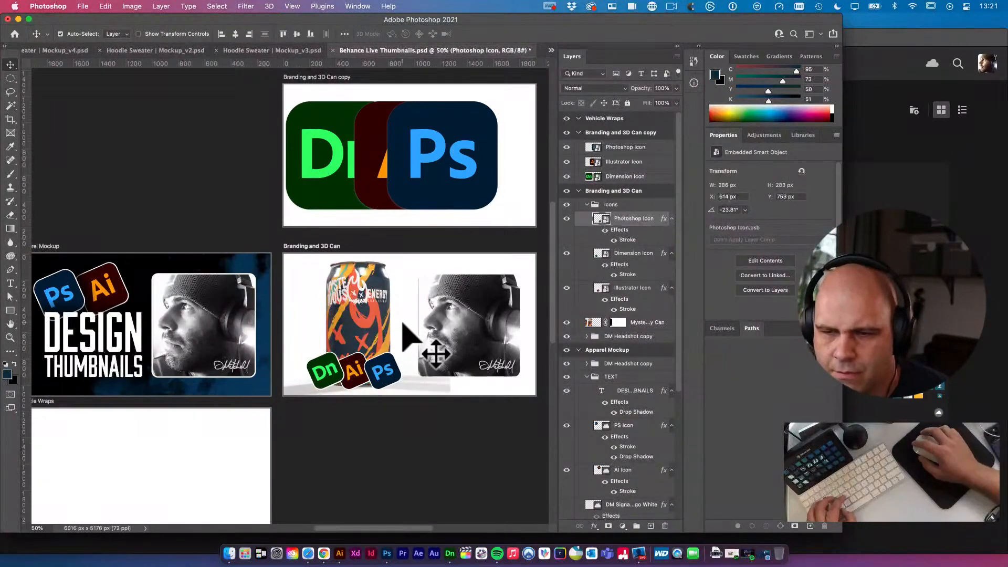
Add a layer below the headshot group on the Branding and 3D Can artboard and fill it with the dark blue foreground color
{"action": "scroll", "coordinate": [418, 353], "scroll_direction": "right", "scroll_amount": 3}
{"action": "left_click", "coordinate": [387, 268]}
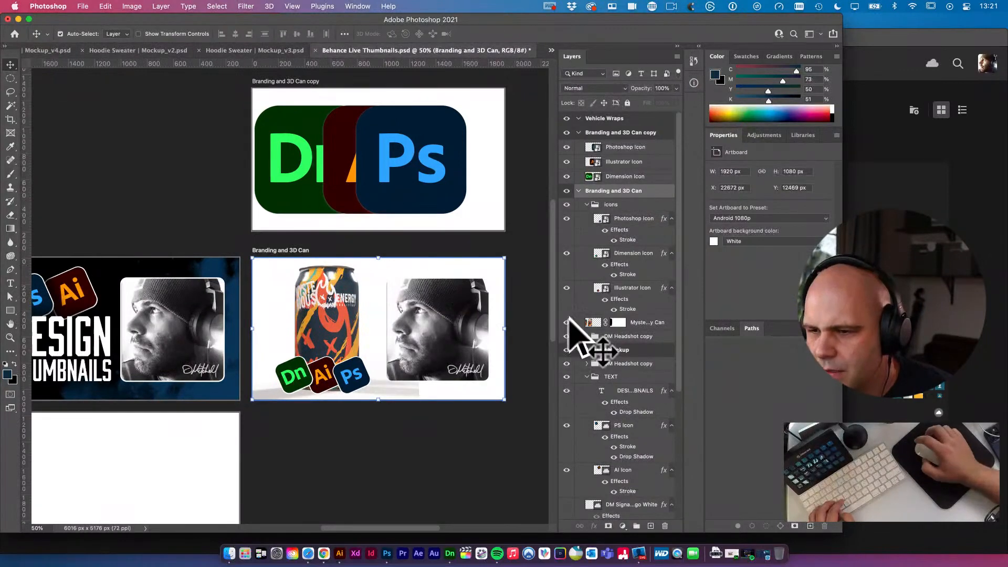
{"action": "left_click", "coordinate": [629, 337]}
{"action": "left_click", "coordinate": [651, 525]}
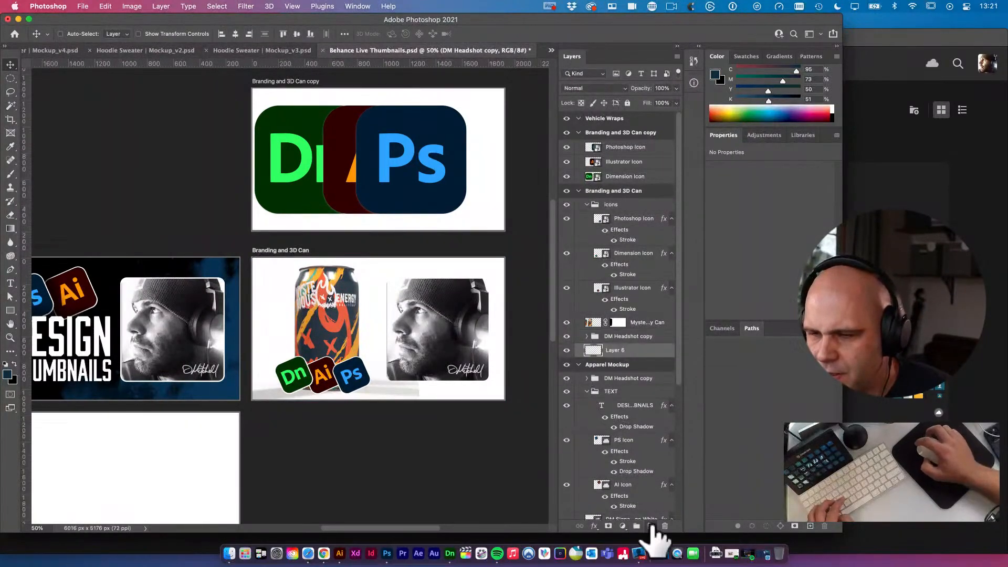
{"action": "key", "text": "alt+BackSpace"}
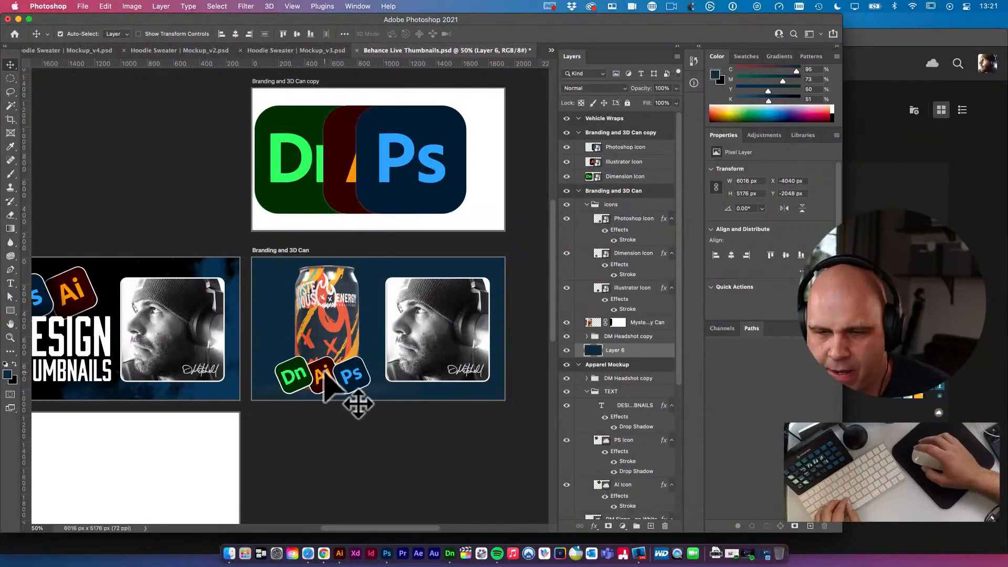
Add a layer above the blue fill and darken the artboard's lower edge and left side with black-to-transparent linear gradients
{"action": "left_click", "coordinate": [651, 526]}
{"action": "key", "text": "d"}
{"action": "key", "text": "g"}
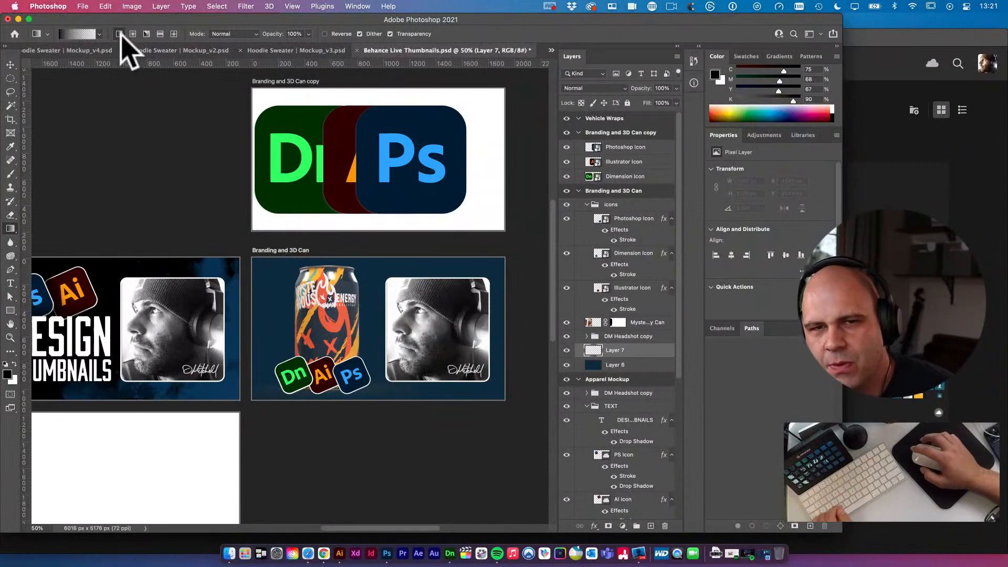
{"action": "left_click_drag", "start_coordinate": [493, 462], "coordinate": [425, 307]}
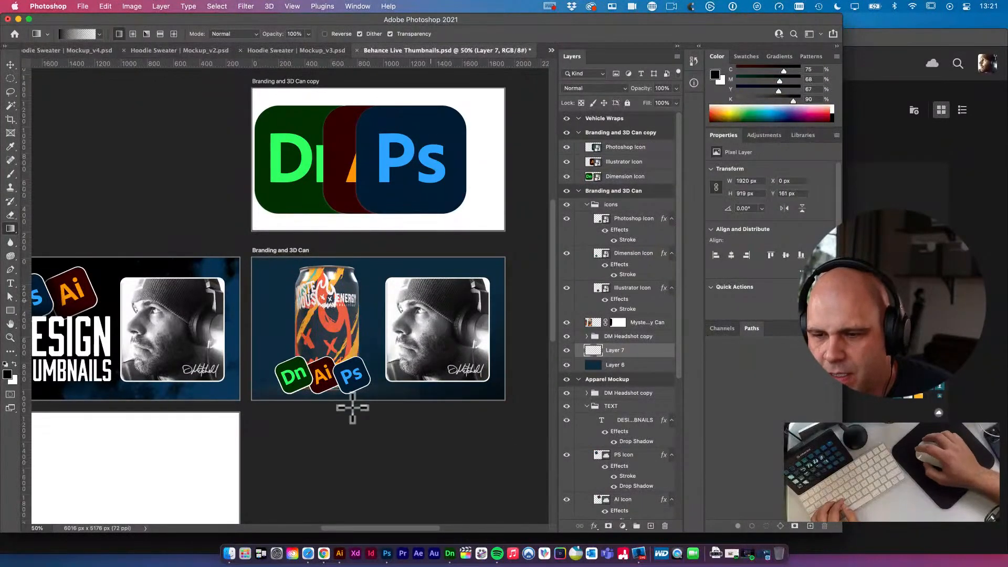
{"action": "left_click_drag", "start_coordinate": [356, 466], "coordinate": [393, 363]}
{"action": "left_click_drag", "start_coordinate": [179, 395], "coordinate": [353, 328]}
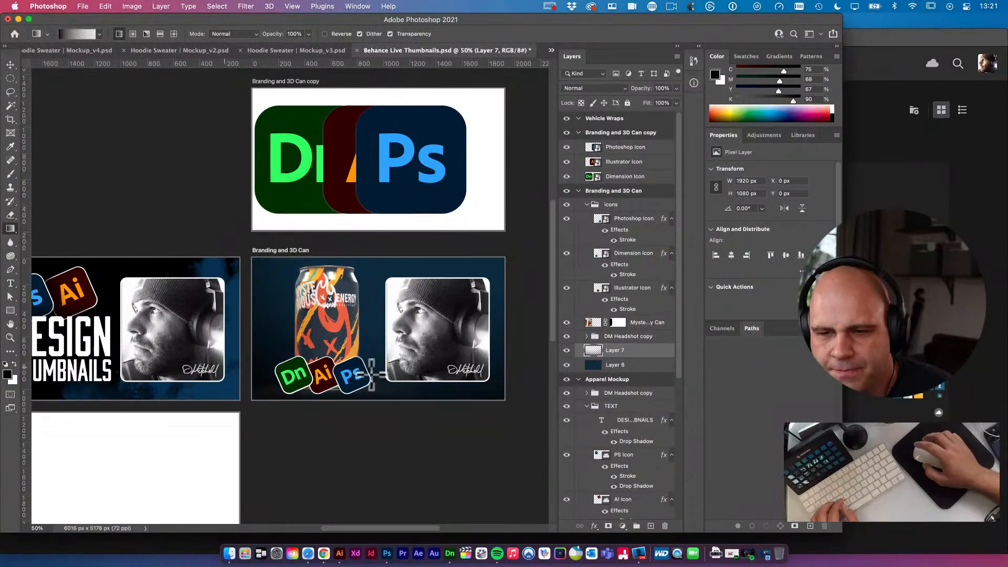
{"action": "key", "text": "v"}
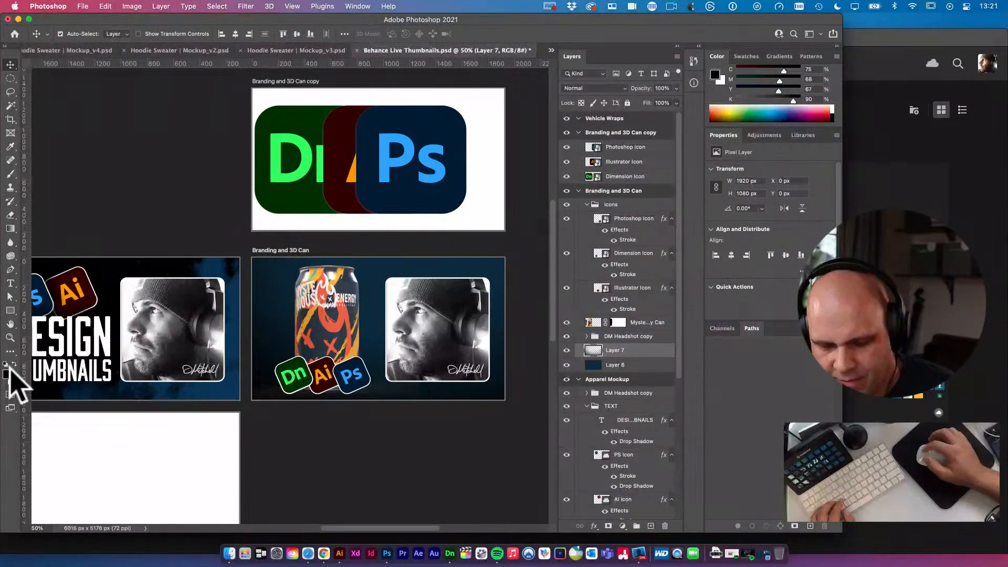
{"action": "key", "text": "g"}
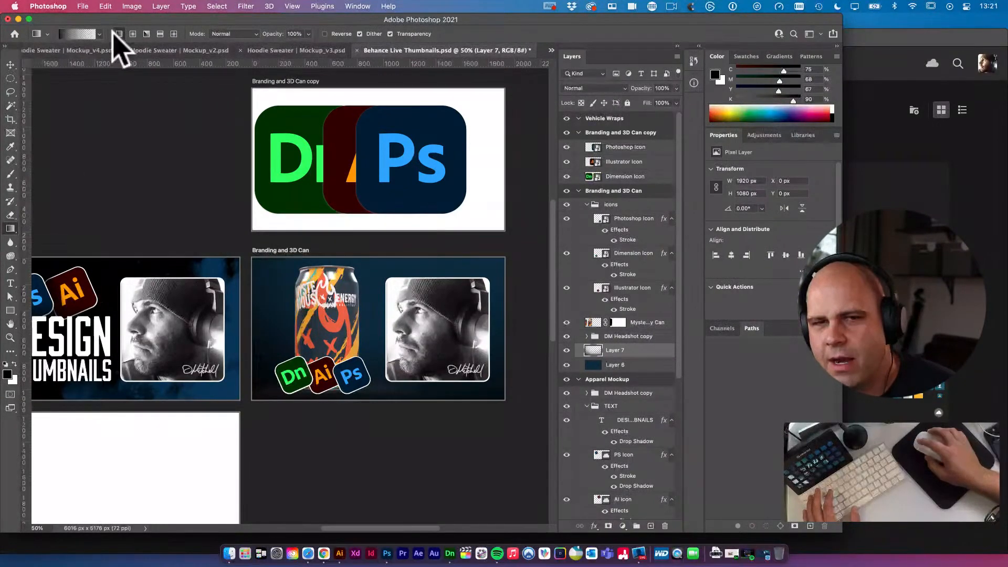
Try a vertical black-to-transparent gradient over the upper part of the Branding and 3D Can artboard on Layer 7, and undo it
{"action": "left_click", "coordinate": [98, 34]}
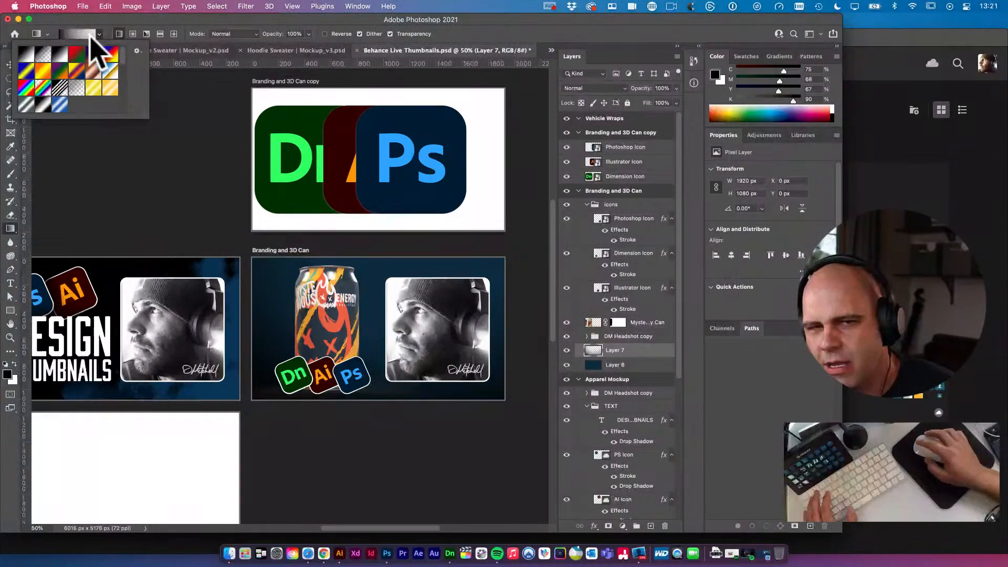
{"action": "double_click", "coordinate": [44, 53]}
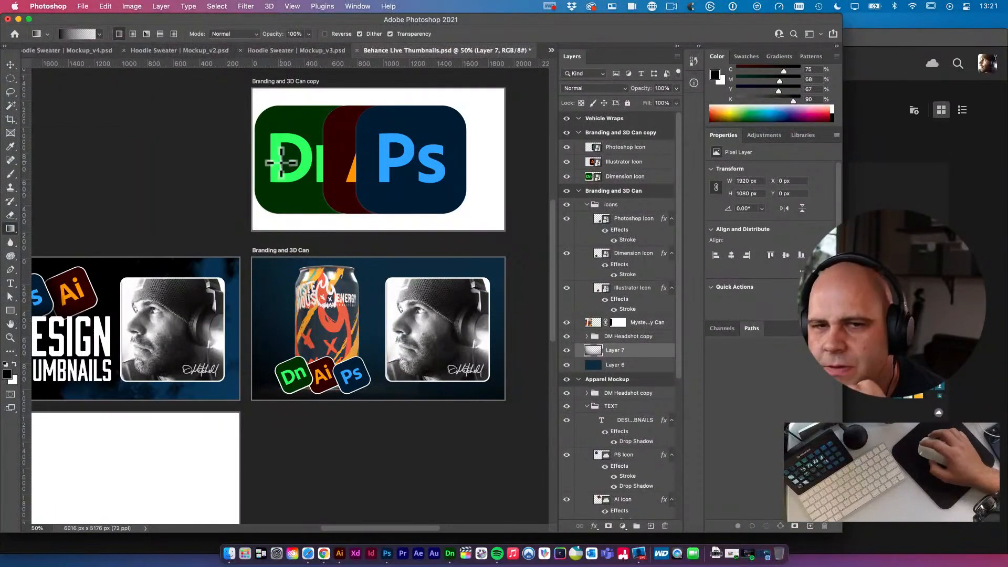
{"action": "left_click", "coordinate": [99, 34]}
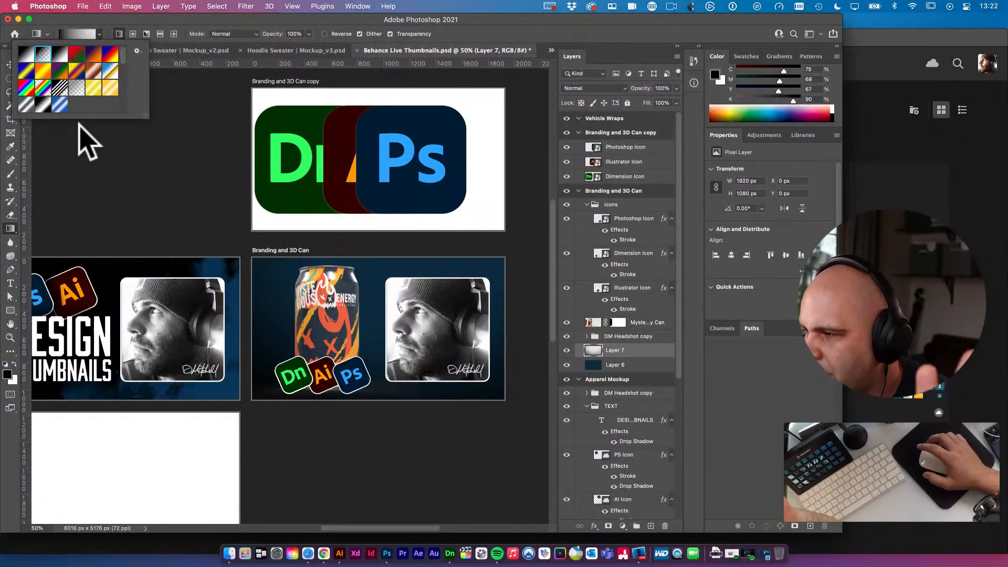
{"action": "left_click", "coordinate": [207, 219]}
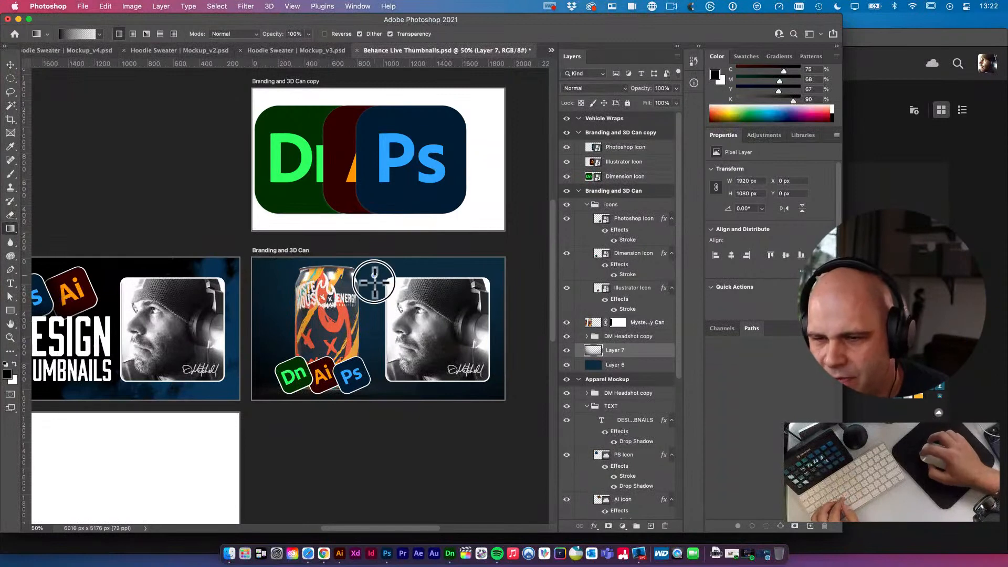
{"action": "left_click_drag", "start_coordinate": [374, 282], "coordinate": [375, 315]}
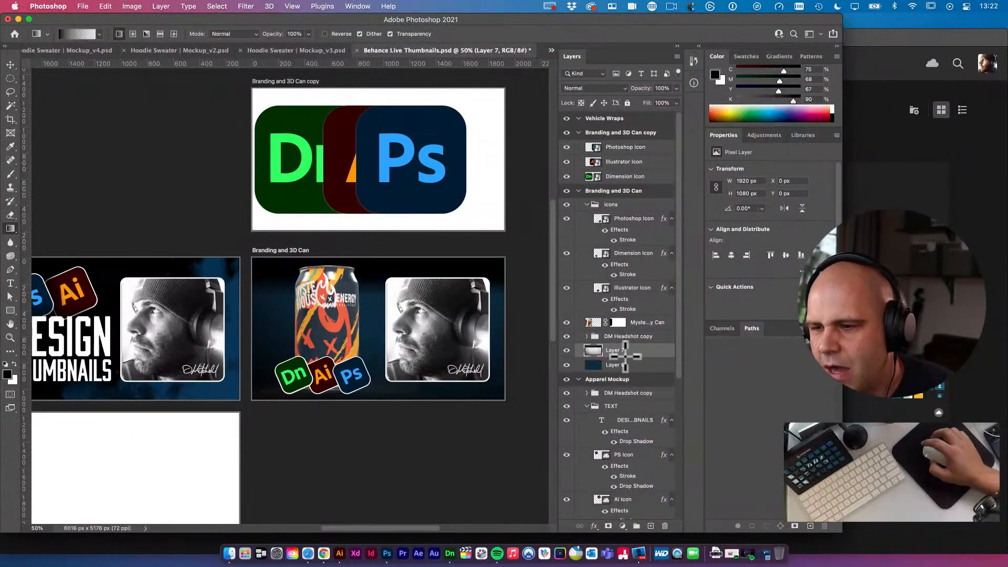
{"action": "key", "text": "super+z"}
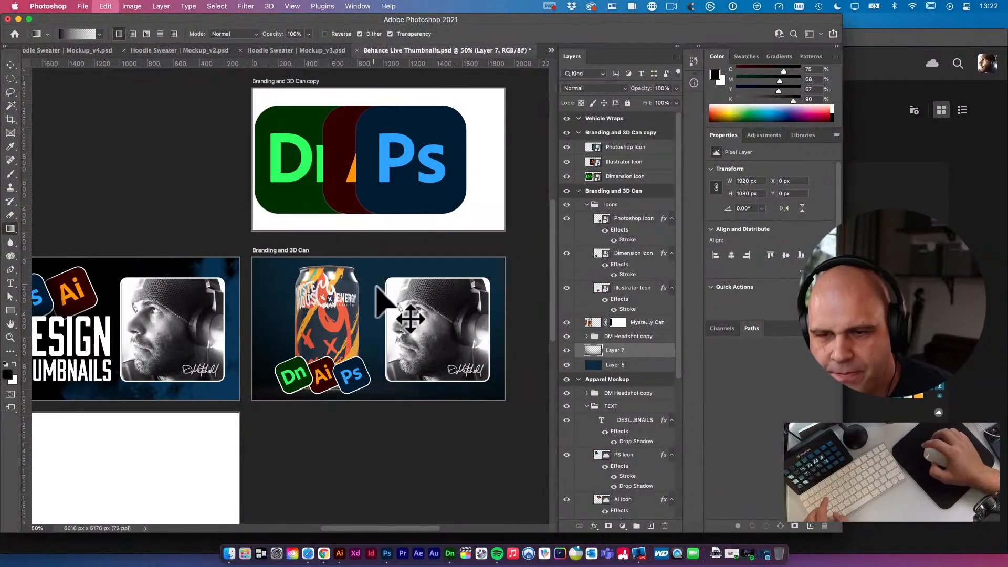
Try black-to-white Foreground to Background gradients across Layer 7 on the Branding and 3D Can artboard, and undo them
{"action": "left_click", "coordinate": [99, 33]}
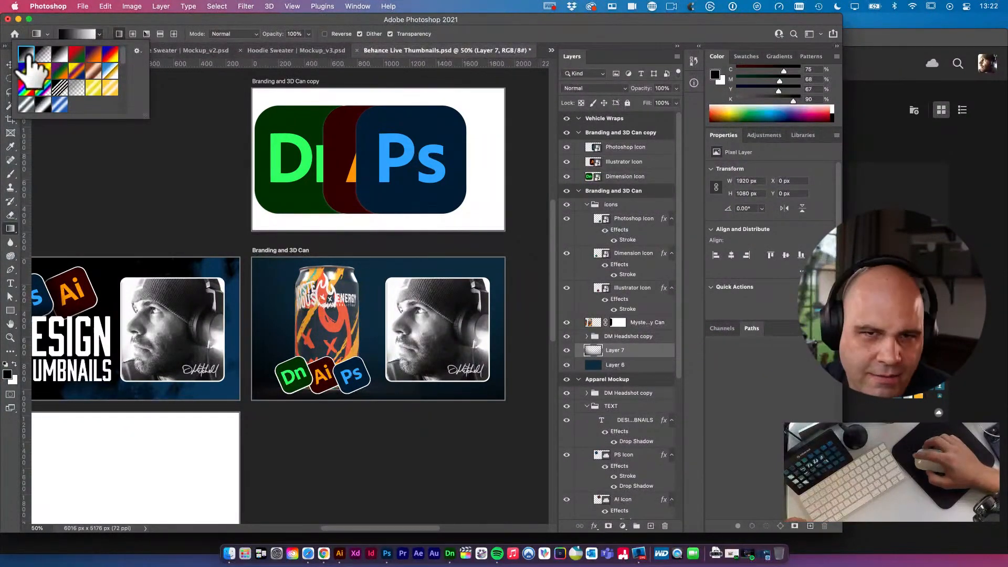
{"action": "left_click_drag", "start_coordinate": [291, 276], "coordinate": [309, 334]}
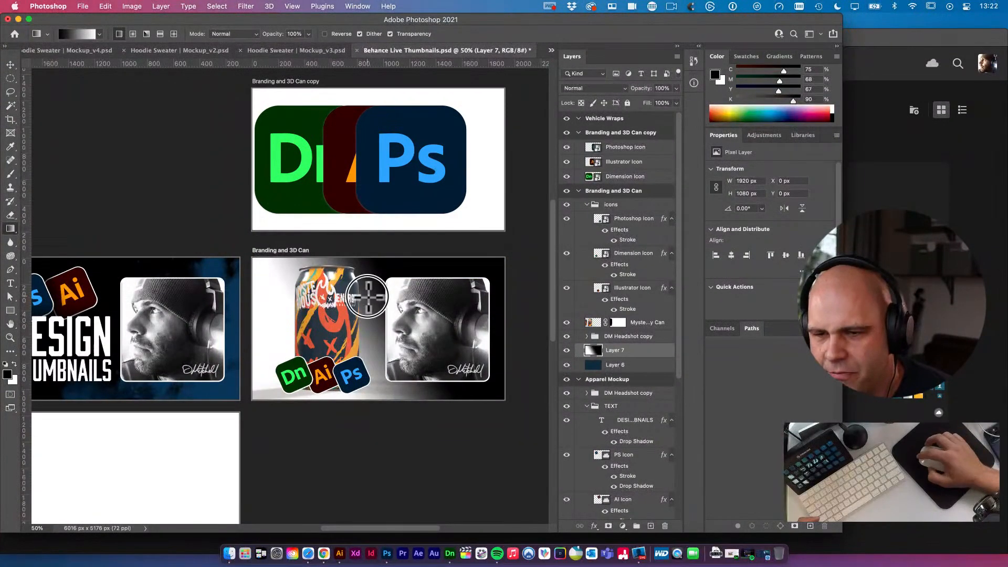
{"action": "left_click_drag", "start_coordinate": [367, 297], "coordinate": [395, 323]}
{"action": "key", "text": "super+z"}
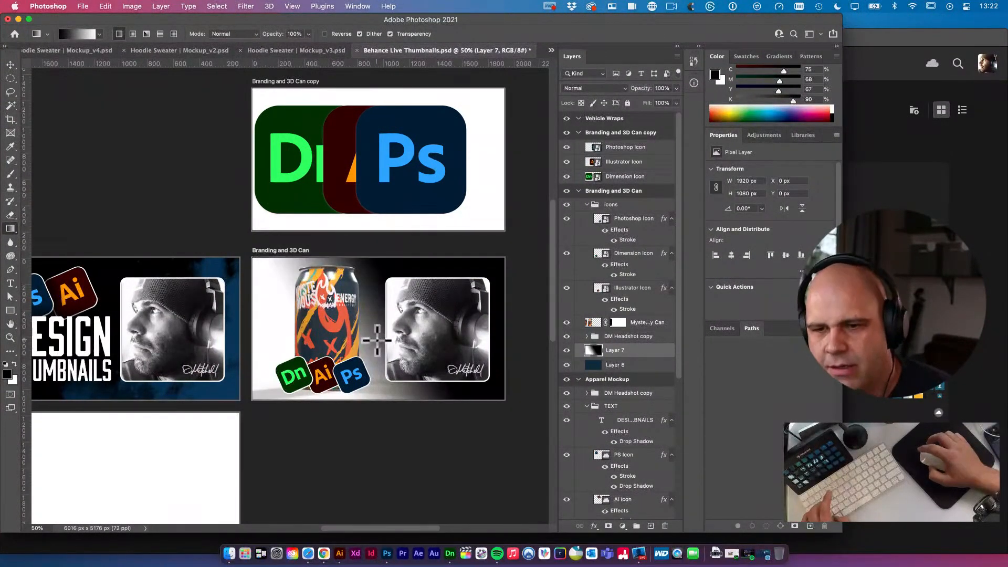
{"action": "key", "text": "super+z"}
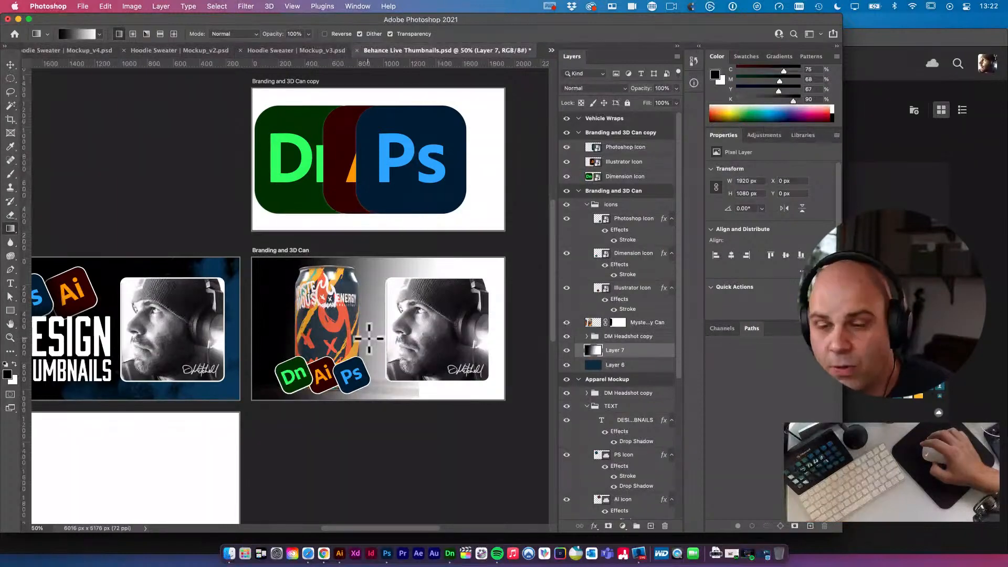
{"action": "key", "text": "super+z"}
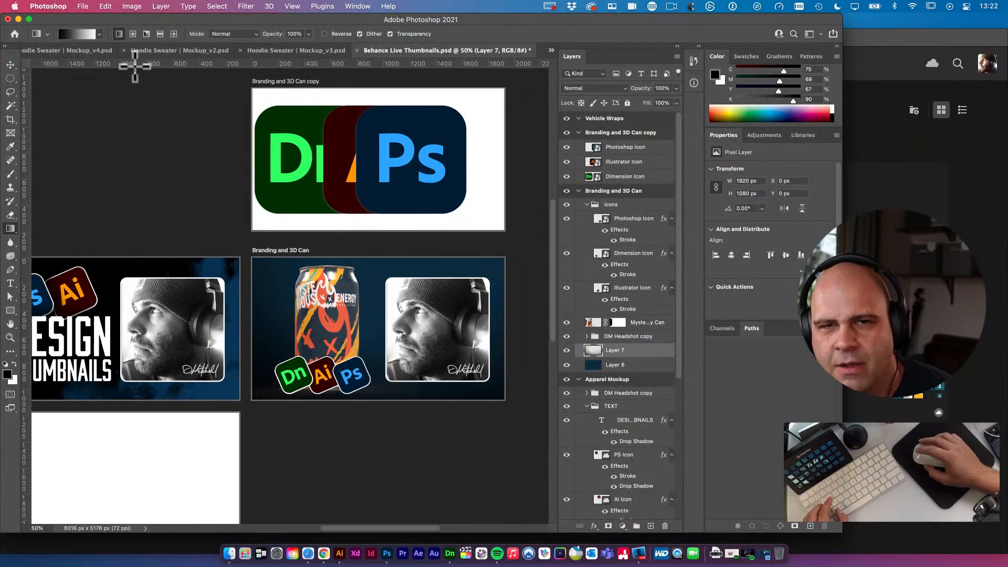
Reselect the Foreground to Transparent gradient, and set Layer 7 to Multiply blending at 61% opacity
{"action": "left_click", "coordinate": [100, 34]}
{"action": "left_click", "coordinate": [42, 56]}
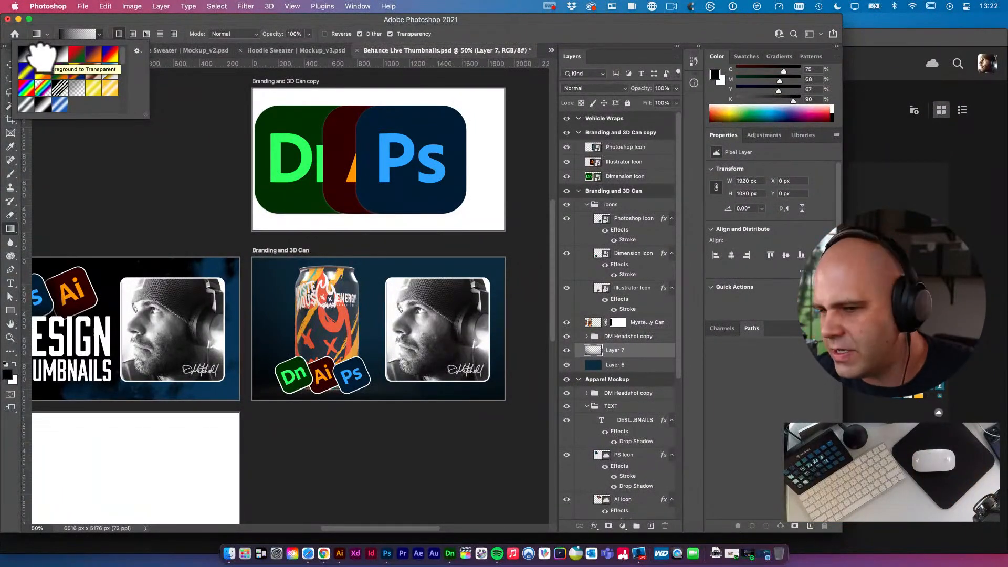
{"action": "left_click", "coordinate": [626, 351]}
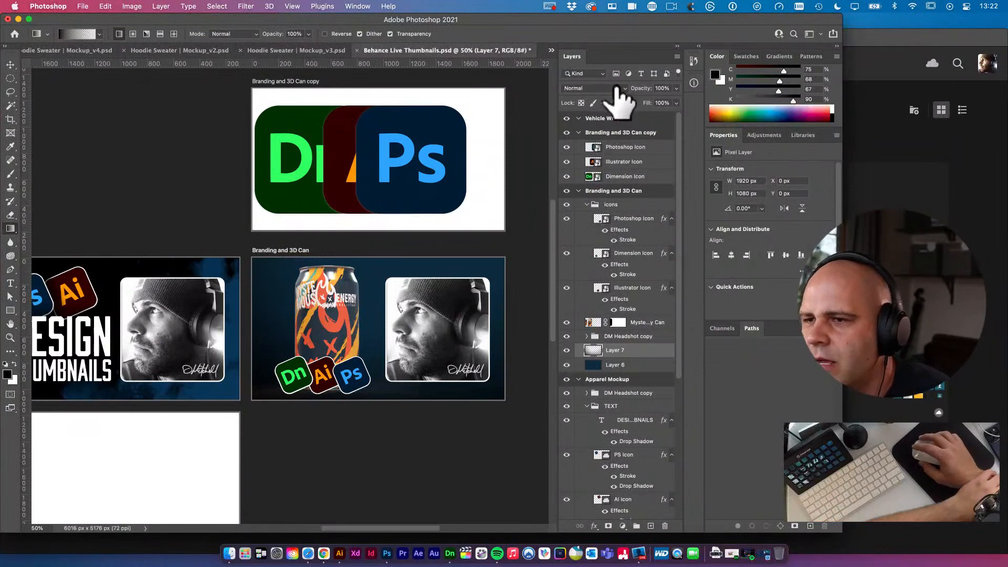
{"action": "left_click", "coordinate": [609, 89]}
{"action": "left_click", "coordinate": [605, 122]}
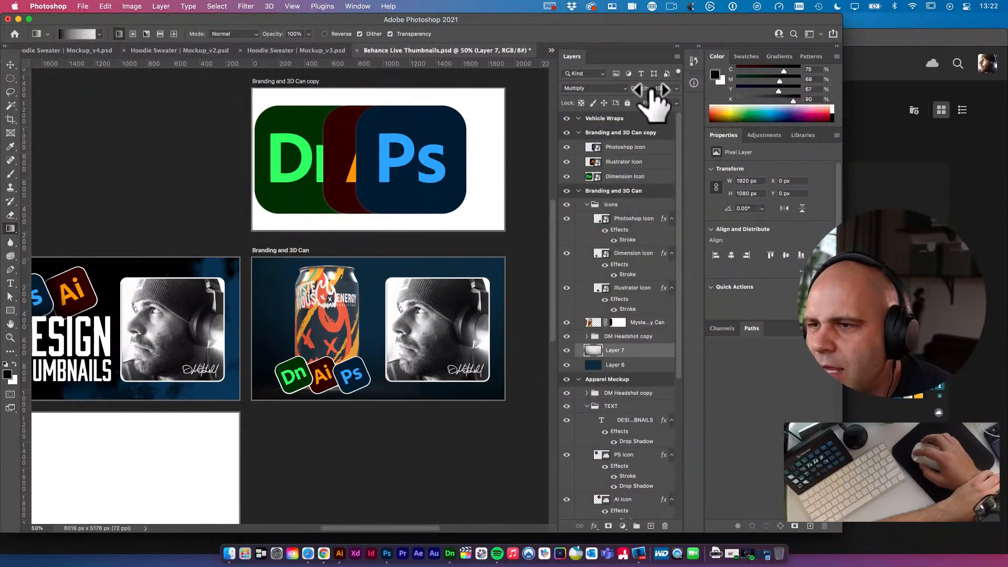
{"action": "left_click_drag", "start_coordinate": [651, 90], "coordinate": [353, 294]}
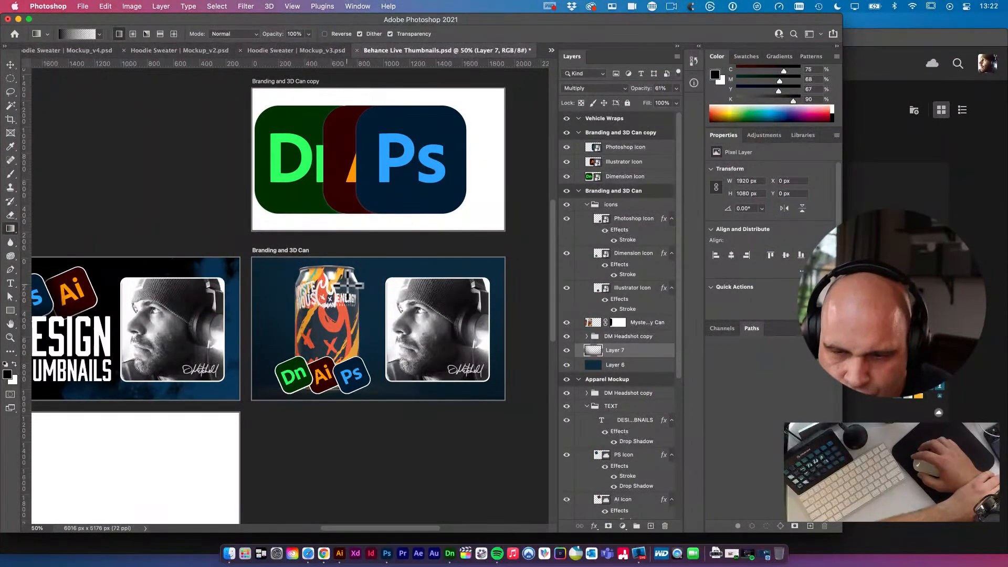
Scale the icons group to about 61%, rotate it about -21 degrees and place it over the headshot's upper-left corner
{"action": "key", "text": "v"}
{"action": "left_click", "coordinate": [346, 286]}
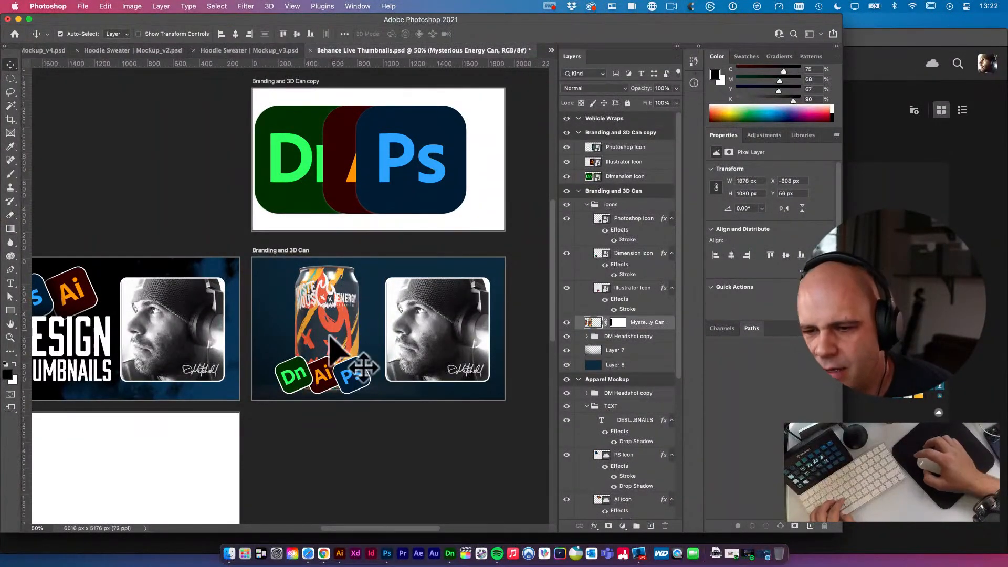
{"action": "left_click", "coordinate": [342, 374]}
{"action": "left_click", "coordinate": [315, 374], "text": "shift"}
{"action": "left_click", "coordinate": [289, 374], "text": "shift"}
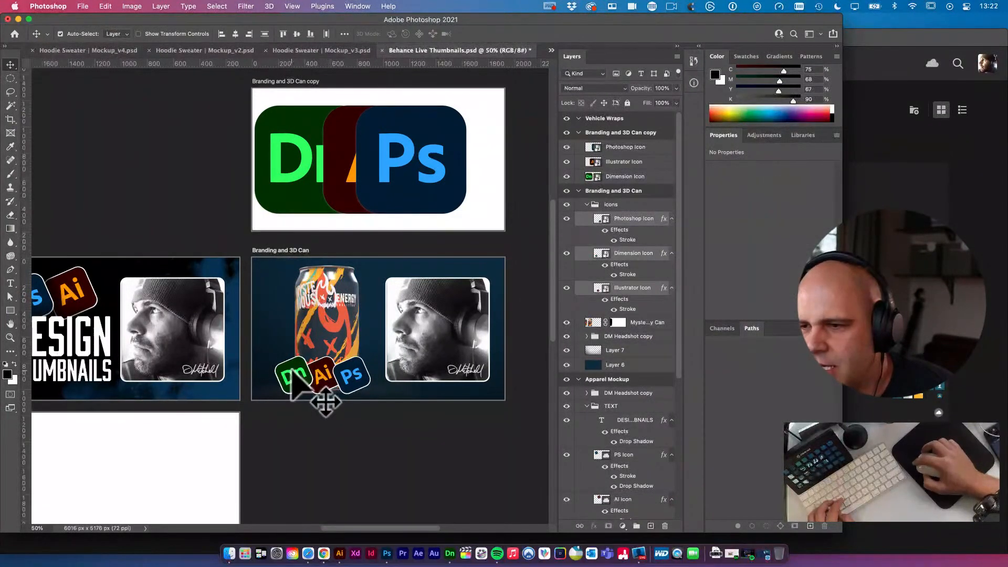
{"action": "left_click", "coordinate": [587, 204]}
{"action": "key", "text": "super+t"}
{"action": "left_click_drag", "start_coordinate": [371, 396], "coordinate": [417, 275]}
{"action": "left_click_drag", "start_coordinate": [449, 309], "coordinate": [424, 292]}
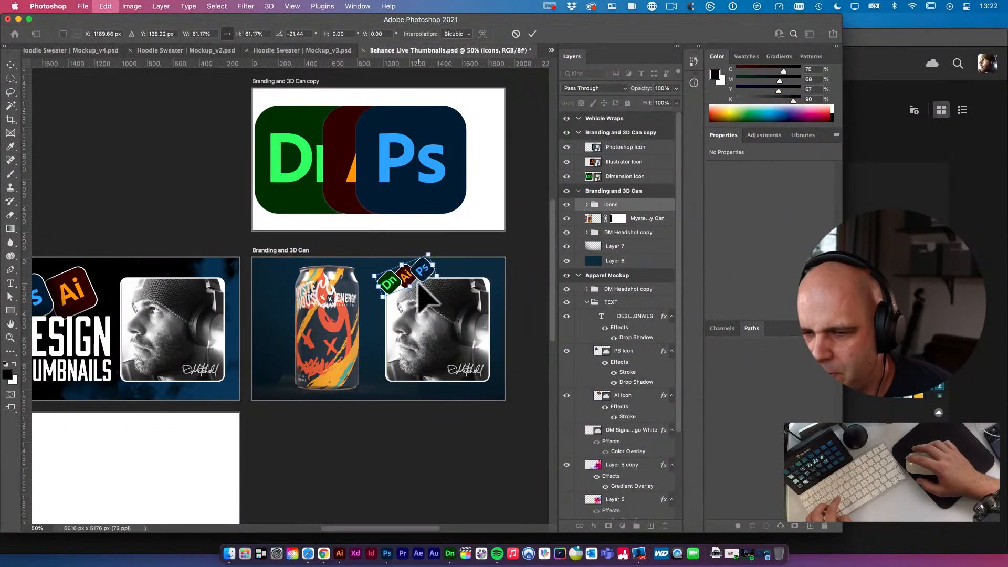
Enlarge the energy can to about 2441 x 1403 px and place it in the artboard's left half with its base cropped off
{"action": "scroll", "coordinate": [331, 314], "scroll_direction": "right", "scroll_amount": 1}
{"action": "left_click", "coordinate": [330, 315]}
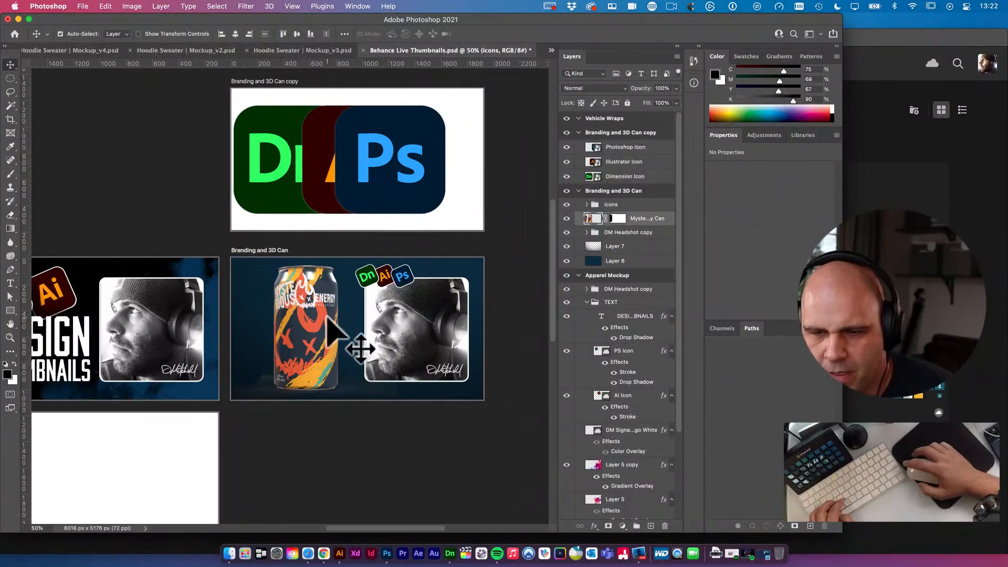
{"action": "key", "text": "super+t"}
{"action": "left_click_drag", "start_coordinate": [401, 407], "coordinate": [423, 445]}
{"action": "left_click_drag", "start_coordinate": [348, 352], "coordinate": [301, 331]}
{"action": "key", "text": "Return"}
Nudge the enlarged energy can upward in large increments to a Y position of 129 px
{"action": "scroll", "coordinate": [292, 332], "scroll_direction": "right", "scroll_amount": 1}
{"action": "scroll", "coordinate": [300, 332], "scroll_direction": "down", "scroll_amount": 1}
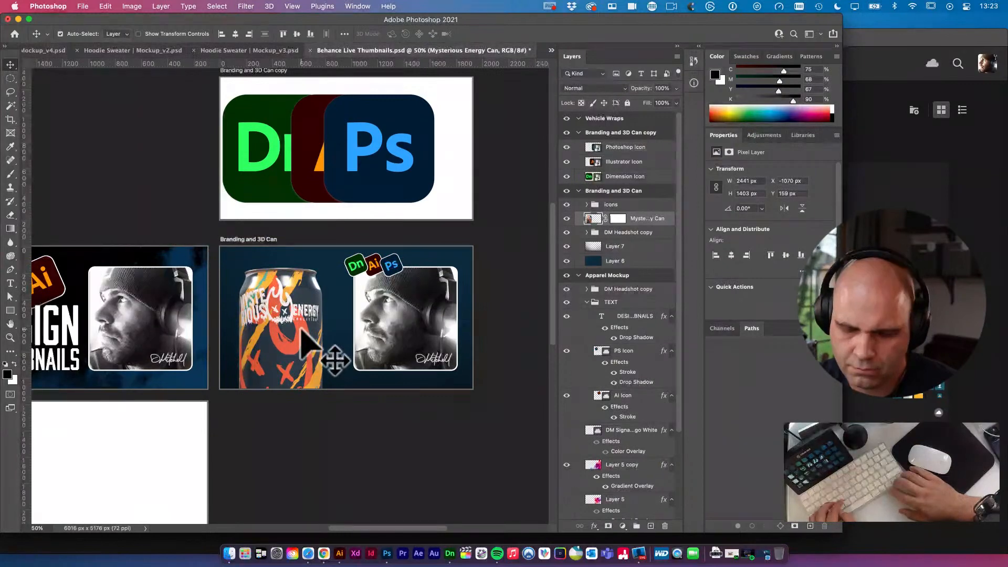
{"action": "key", "text": "shift+Up"}
{"action": "key", "text": "shift+Up"}
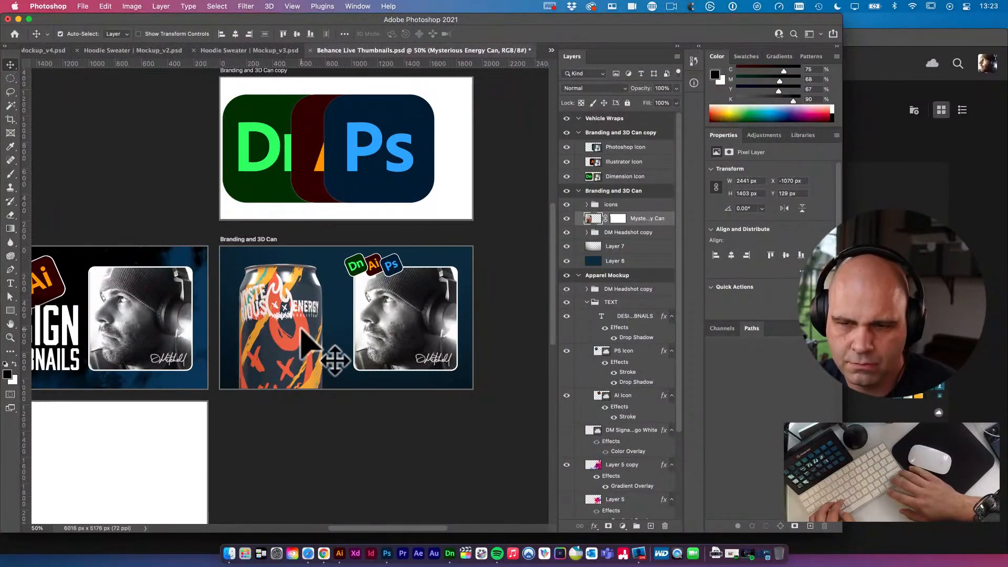
{"action": "key", "text": "shift+Up"}
{"action": "key", "text": "shift+Down"}
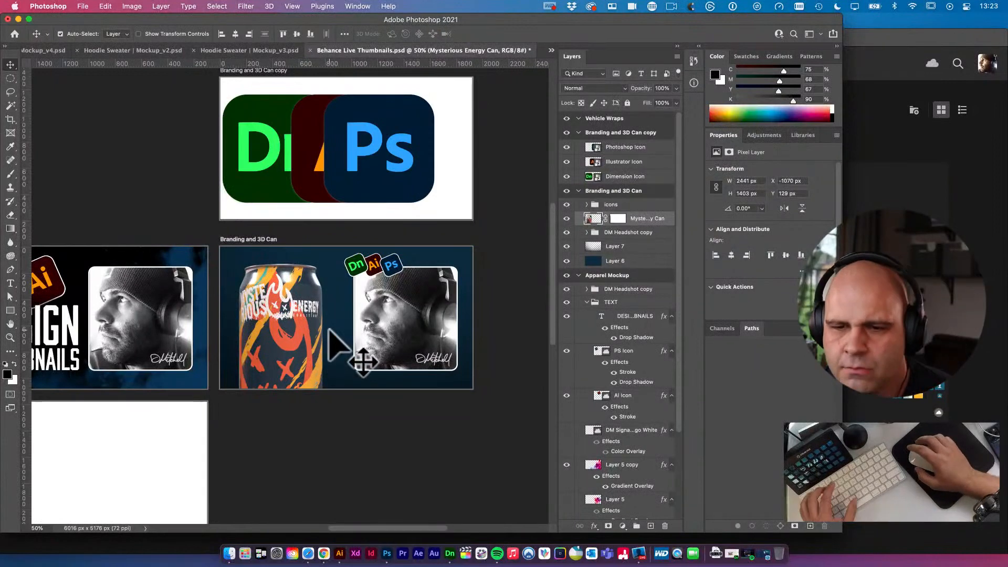
Hide the duplicate headshot group on the Branding and 3D Can artboard
{"action": "left_click", "coordinate": [420, 339]}
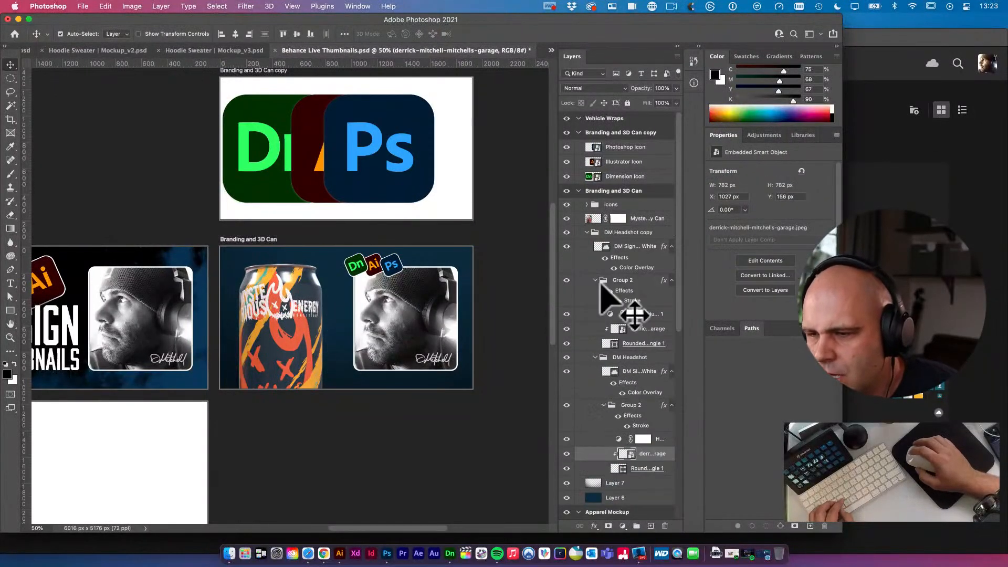
{"action": "left_click", "coordinate": [595, 357]}
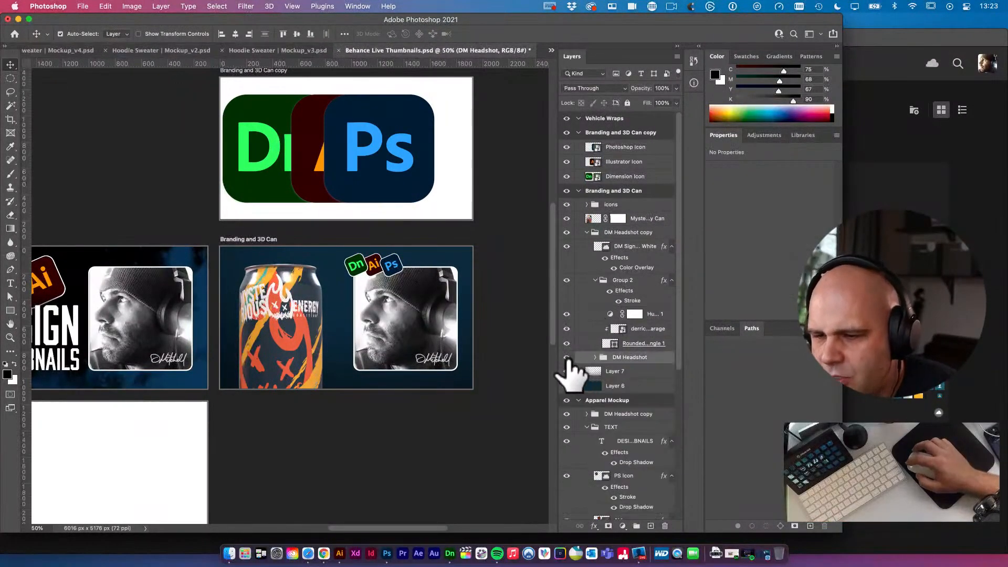
{"action": "left_click", "coordinate": [567, 357]}
Enlarge the whole icons group beside the can on the Branding and 3D Can artboard
{"action": "left_click", "coordinate": [395, 269]}
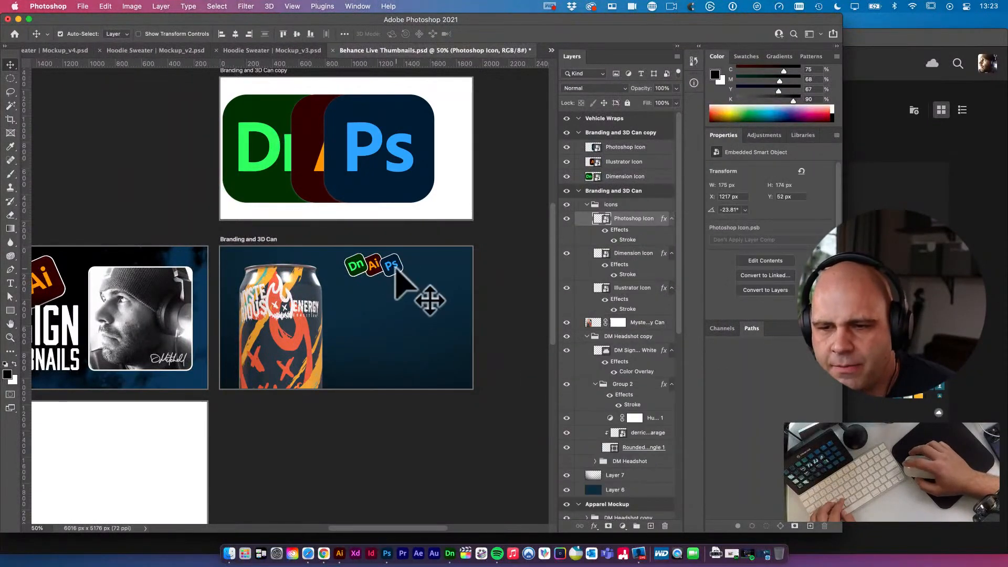
{"action": "left_click", "coordinate": [667, 205]}
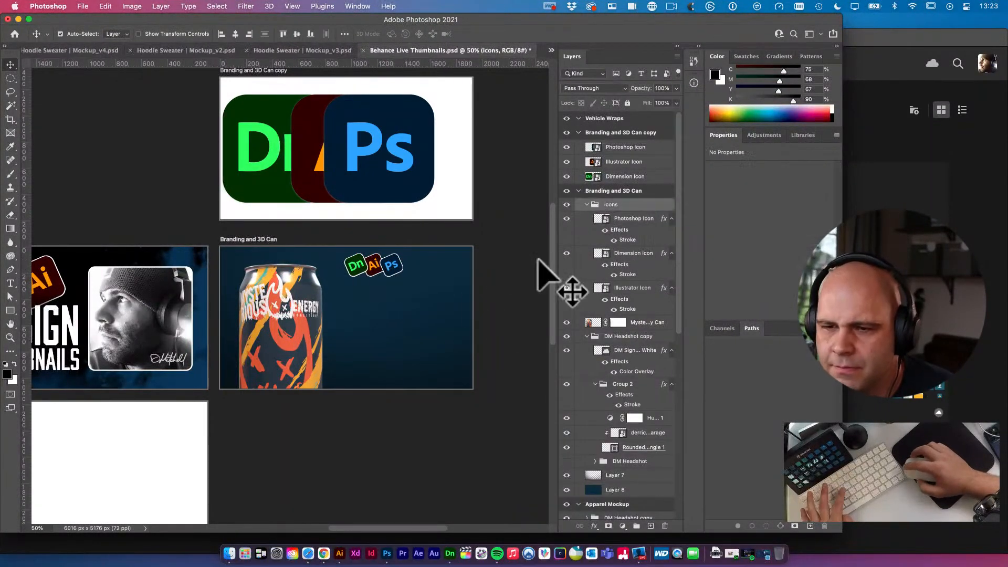
{"action": "key", "text": "ctrl+t"}
{"action": "left_click_drag", "start_coordinate": [404, 278], "coordinate": [450, 307]}
{"action": "key", "text": "Return"}
Nudge the enlarged icons group down in large increments
{"action": "key", "text": "shift+Down"}
{"action": "key", "text": "shift+Down"}
{"action": "key", "text": "shift+Down"}
{"action": "key", "text": "shift+Down"}
{"action": "key", "text": "shift+Down"}
{"action": "key", "text": "shift+Down"}
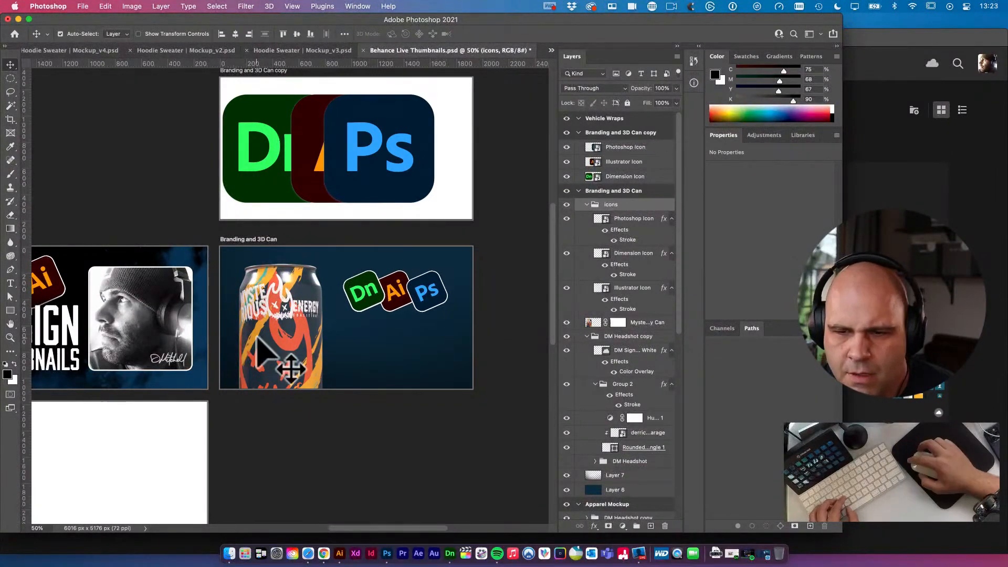
Copy the DESIGN THUMBNAILS text from the Apparel Mockup artboard to beneath the icons on the Branding and 3D Can artboard
{"action": "scroll", "coordinate": [254, 349], "scroll_direction": "left", "scroll_amount": 3}
{"action": "left_click", "coordinate": [62, 370]}
{"action": "double_click", "coordinate": [98, 345]}
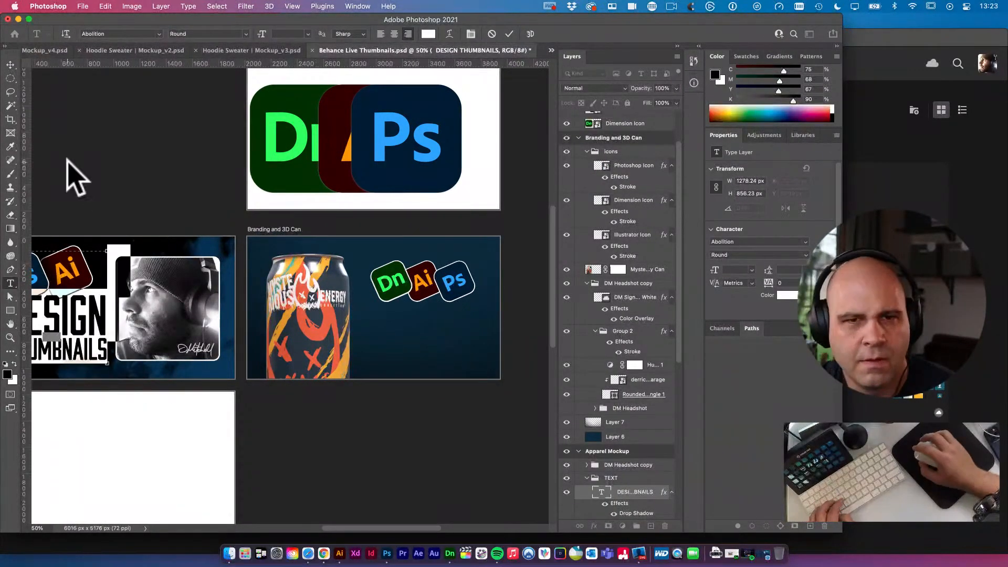
{"action": "left_click", "coordinate": [11, 64]}
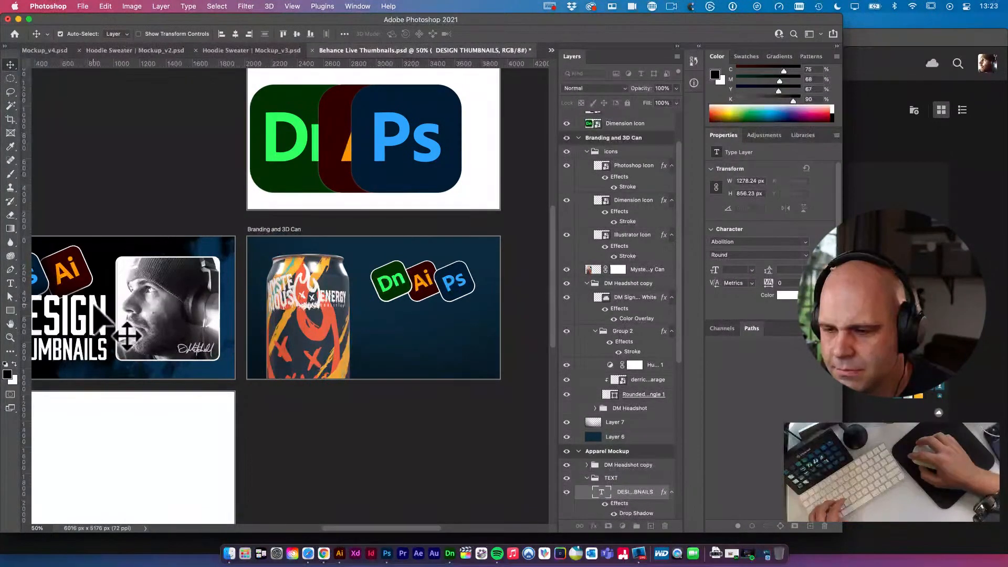
{"action": "left_click_drag", "start_coordinate": [102, 320], "coordinate": [453, 331]}
Replace the word THUMBNAILS in the copied text with 3D MOCKUPS
{"action": "key", "text": "t"}
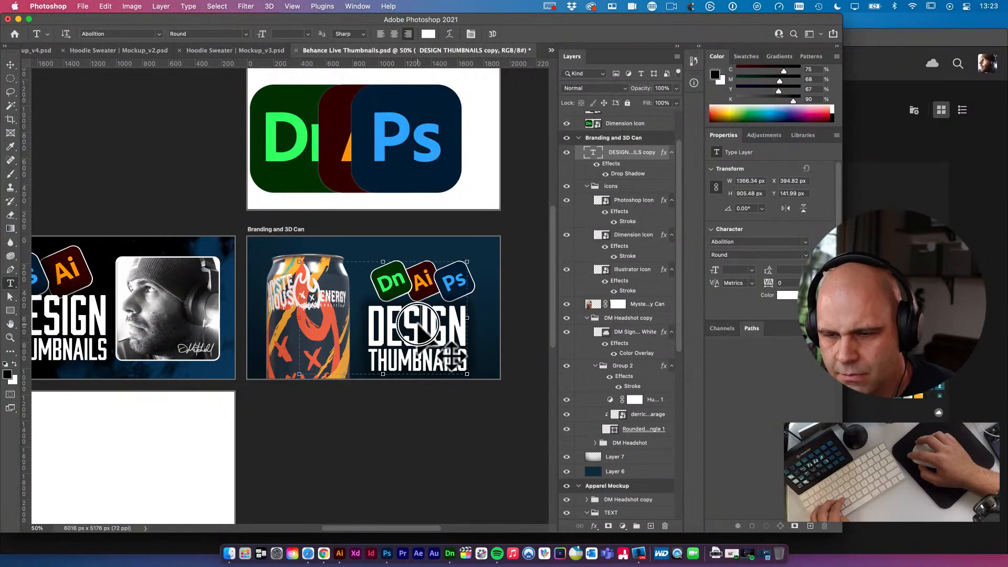
{"action": "left_click", "coordinate": [411, 366]}
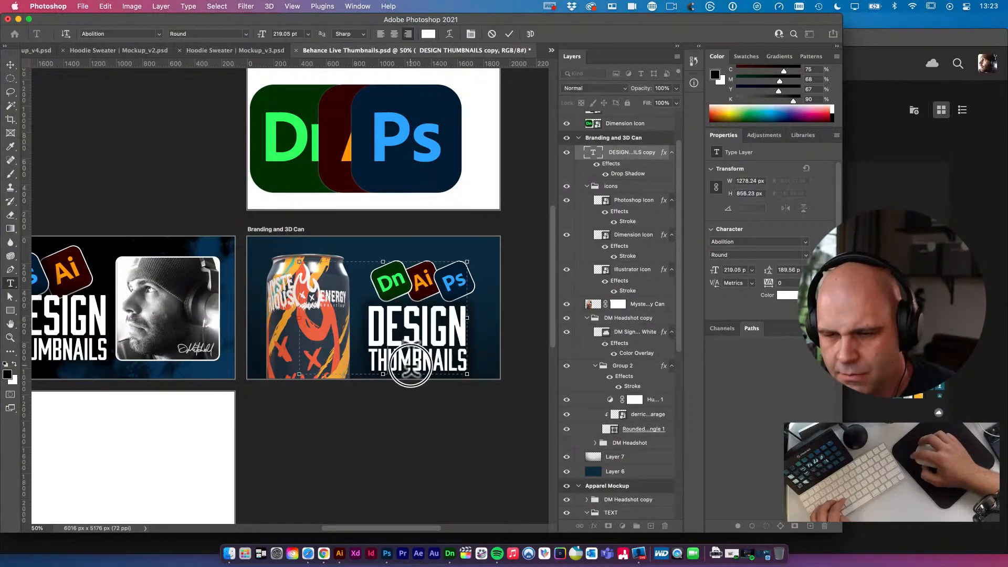
{"action": "double_click", "coordinate": [411, 366]}
{"action": "type", "text": "3D"}
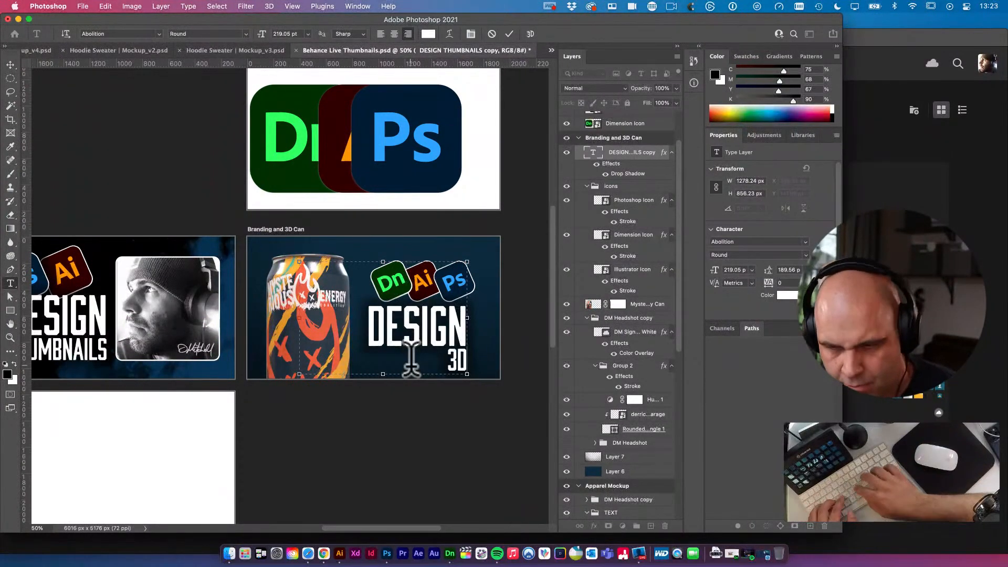
{"action": "type", "text": " MOCKUPS"}
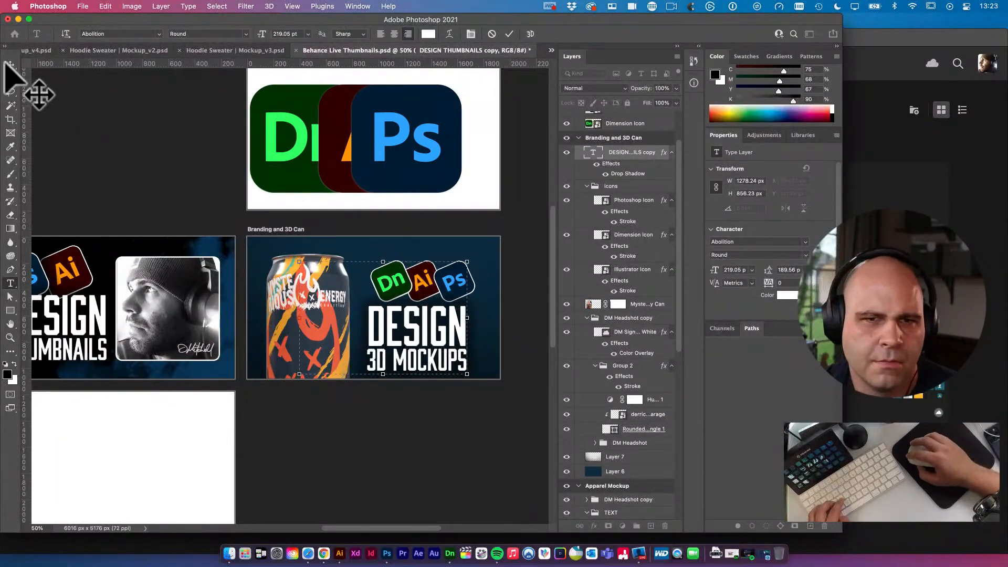
{"action": "left_click", "coordinate": [10, 64]}
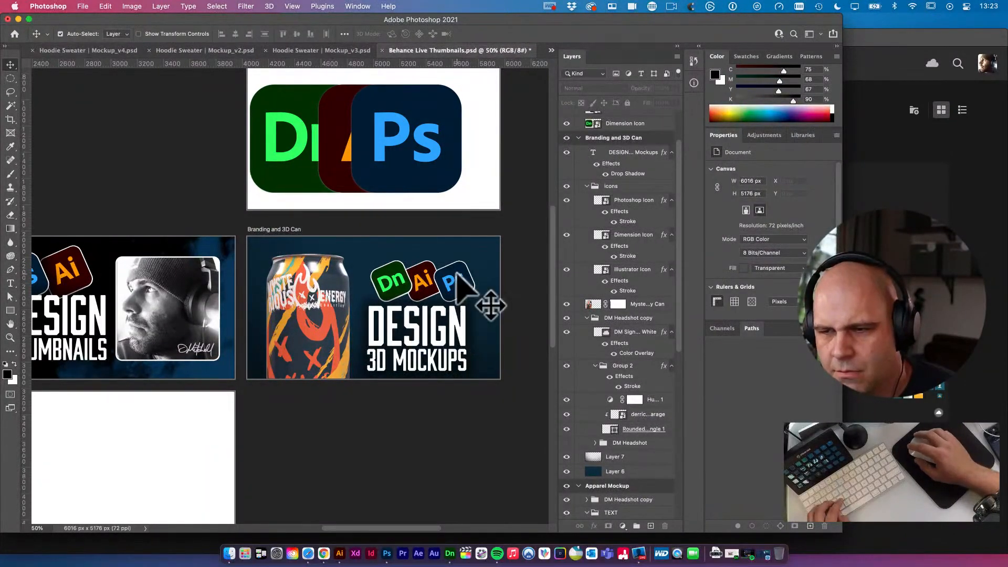
Bring the icons group above the DESIGN 3D MOCKUPS text in the layer order
{"action": "left_click", "coordinate": [464, 288]}
{"action": "left_click", "coordinate": [637, 186]}
{"action": "key", "text": "super+bracketright"}
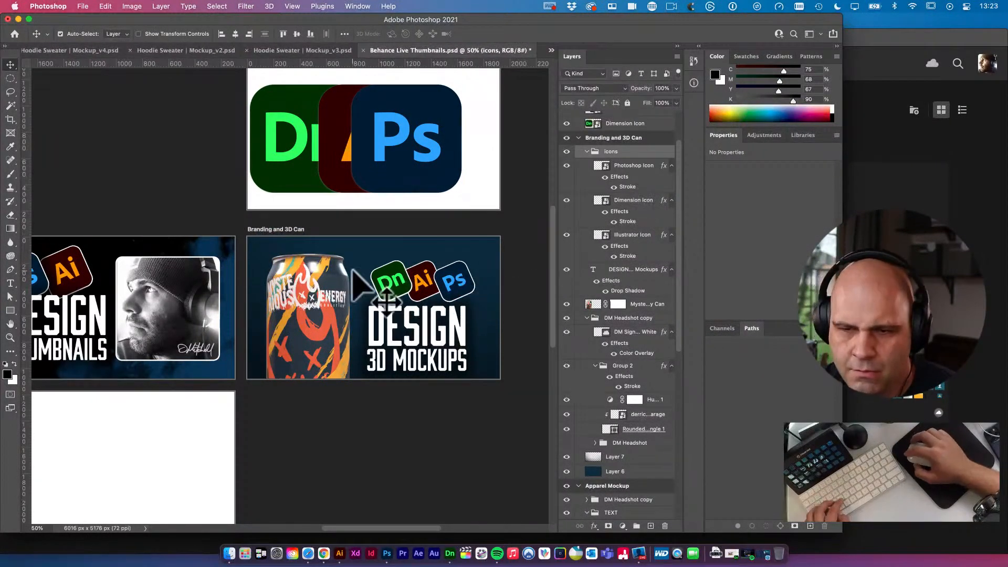
Scale the Mysterious Energy Can layer up to about 3032 × 1742 px and reposition the can beside the text
{"action": "left_click", "coordinate": [360, 294]}
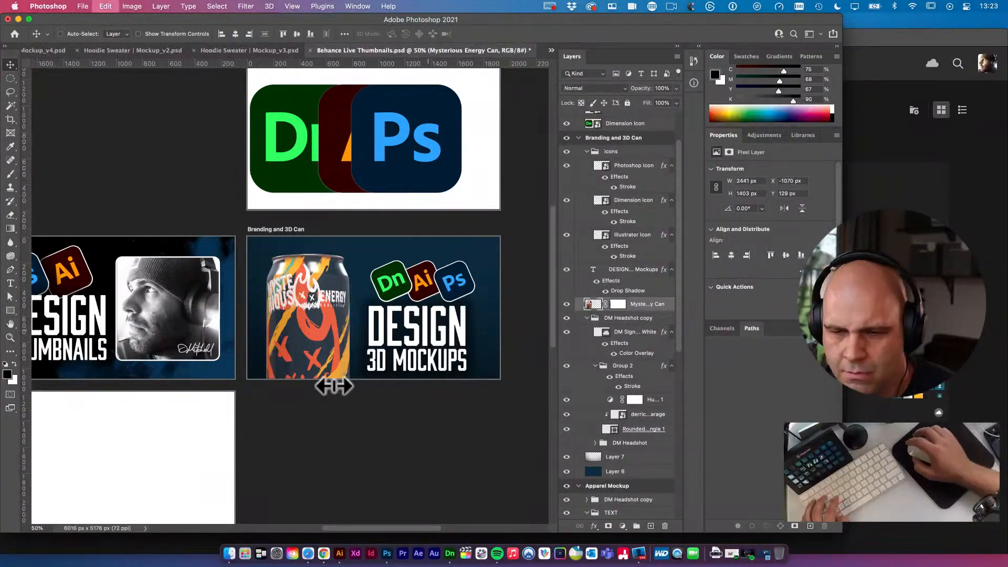
{"action": "key", "text": "super+t"}
{"action": "left_click_drag", "start_coordinate": [427, 437], "coordinate": [505, 493]}
{"action": "left_click_drag", "start_coordinate": [345, 307], "coordinate": [303, 302]}
{"action": "key", "text": "Return"}
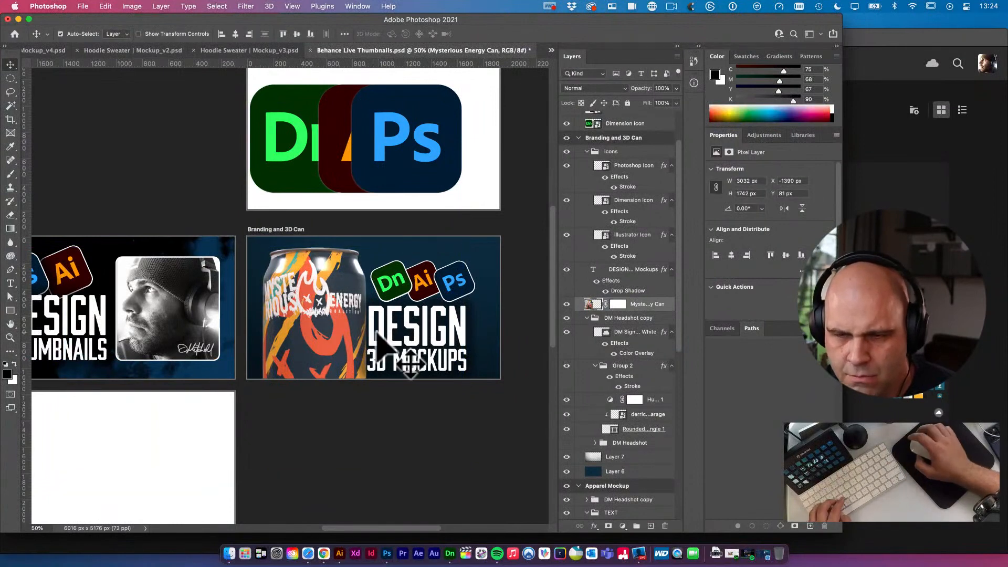
Move the DESIGN 3D MOCKUPS text and the three app icons together slightly up and away from the can
{"action": "left_click", "coordinate": [392, 320]}
{"action": "left_click", "coordinate": [402, 282], "text": "shift"}
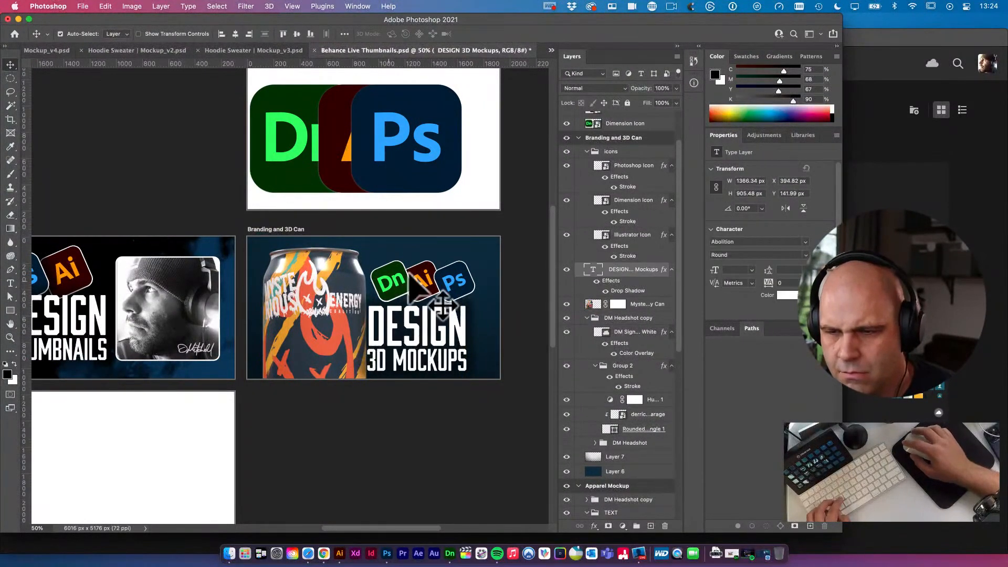
{"action": "left_click", "coordinate": [419, 274], "text": "shift"}
{"action": "left_click", "coordinate": [455, 281], "text": "shift"}
{"action": "mouse_move", "coordinate": [461, 263]}
{"action": "left_mouse_down"}
{"action": "mouse_move", "coordinate": [450, 254]}
{"action": "mouse_move", "coordinate": [443, 267]}
{"action": "left_mouse_up"}
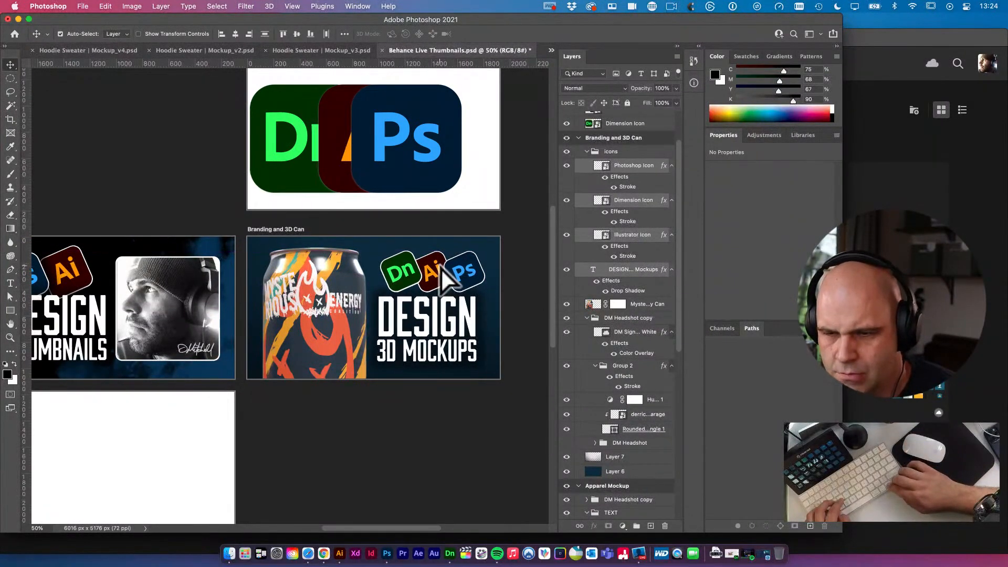
{"action": "left_click", "coordinate": [412, 483]}
Soften the DESIGN 3D MOCKUPS text's drop shadow to 10% opacity and 150 px size
{"action": "left_click", "coordinate": [445, 341]}
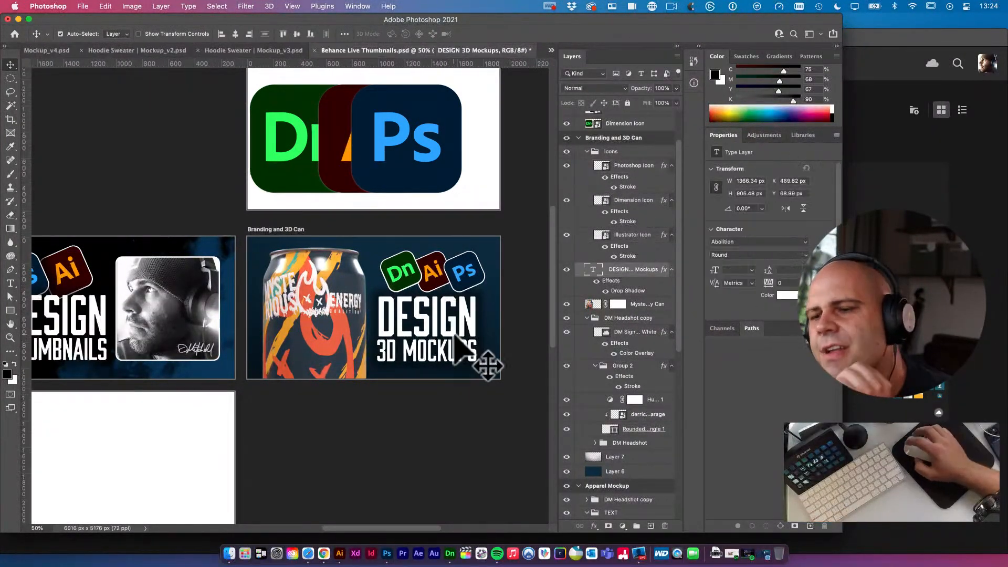
{"action": "double_click", "coordinate": [629, 292]}
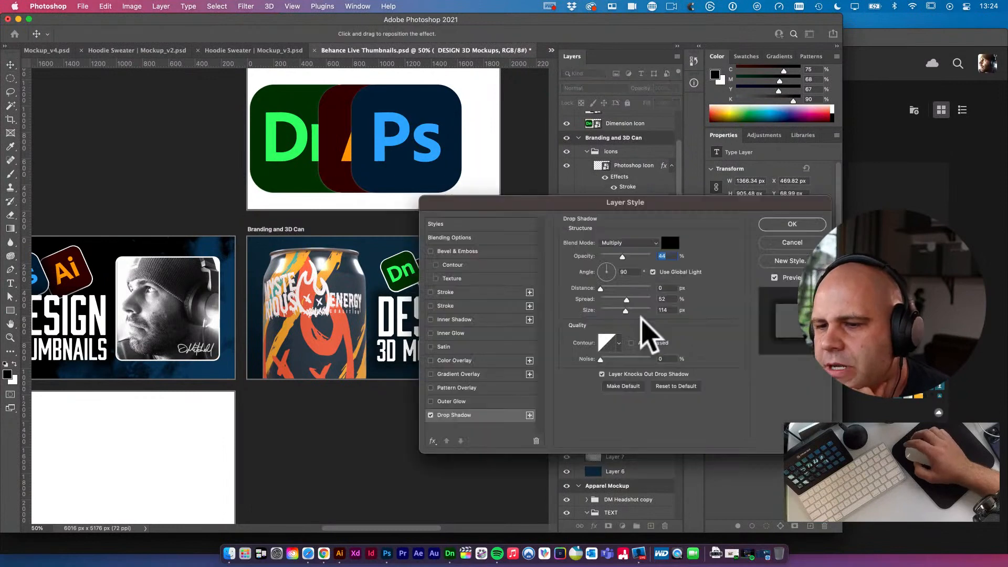
{"action": "left_click_drag", "start_coordinate": [558, 205], "coordinate": [247, 278]}
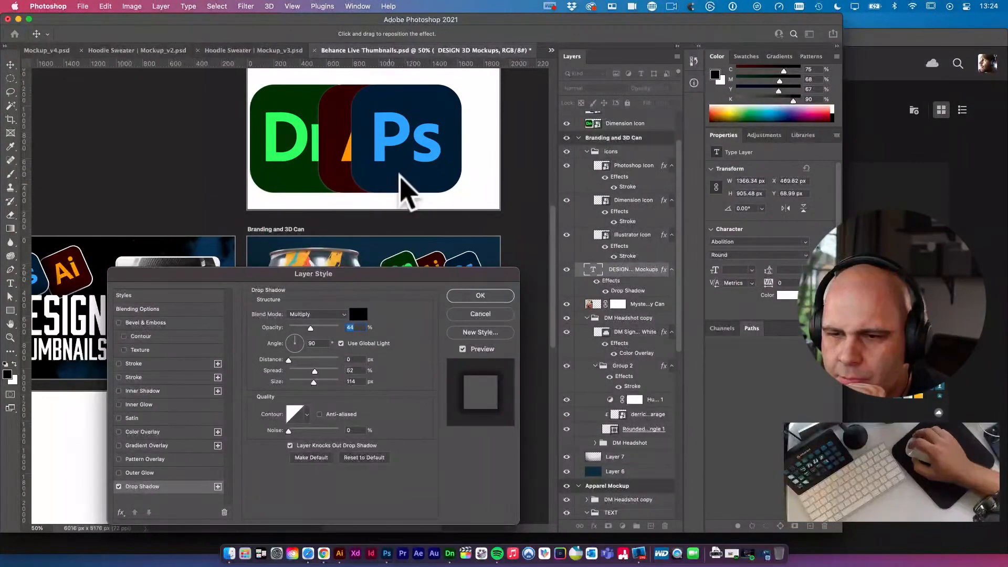
{"action": "scroll", "coordinate": [422, 226], "scroll_direction": "down", "scroll_amount": 5}
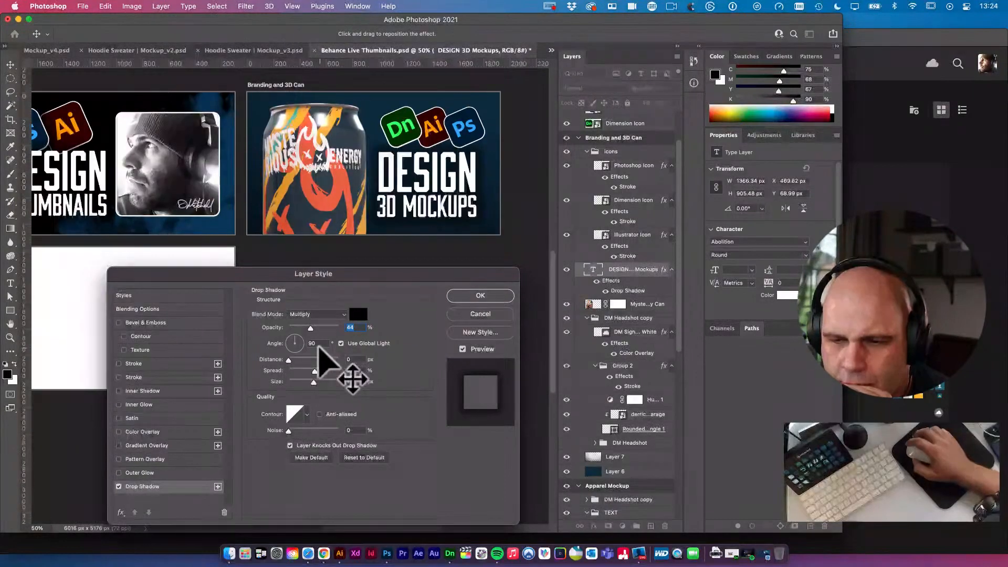
{"action": "left_click_drag", "start_coordinate": [310, 328], "coordinate": [295, 328]}
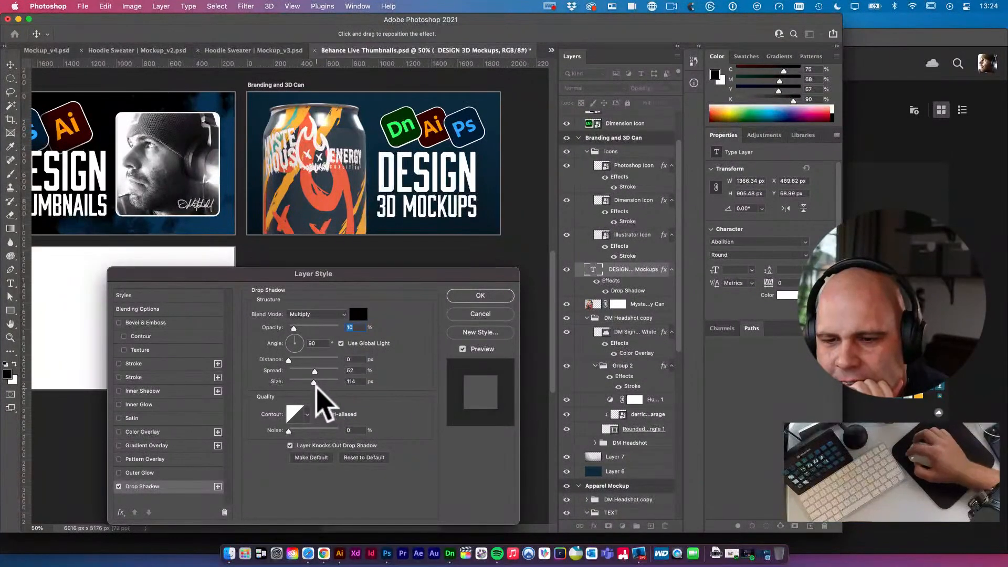
{"action": "left_click_drag", "start_coordinate": [329, 384], "coordinate": [320, 382]}
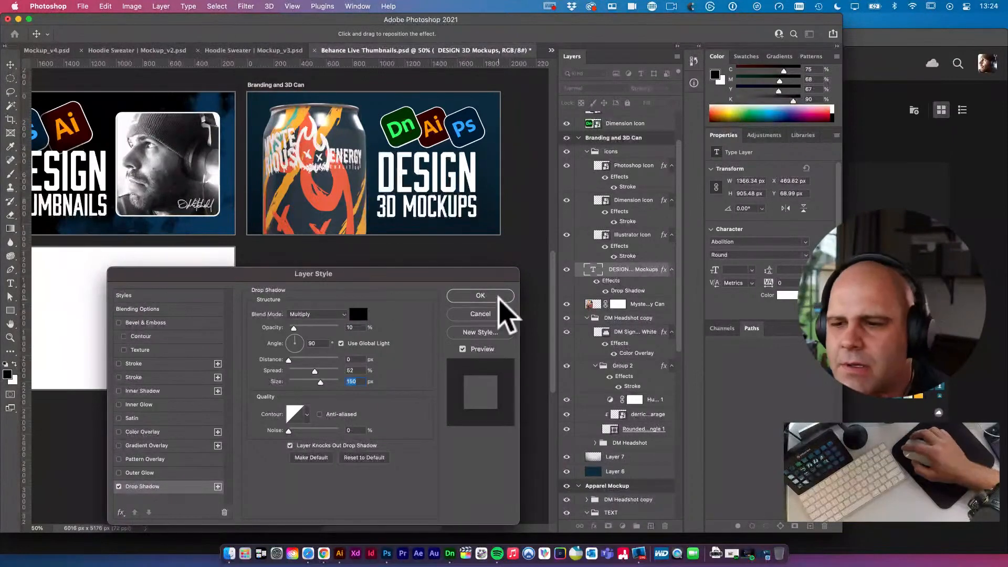
{"action": "left_click", "coordinate": [493, 295]}
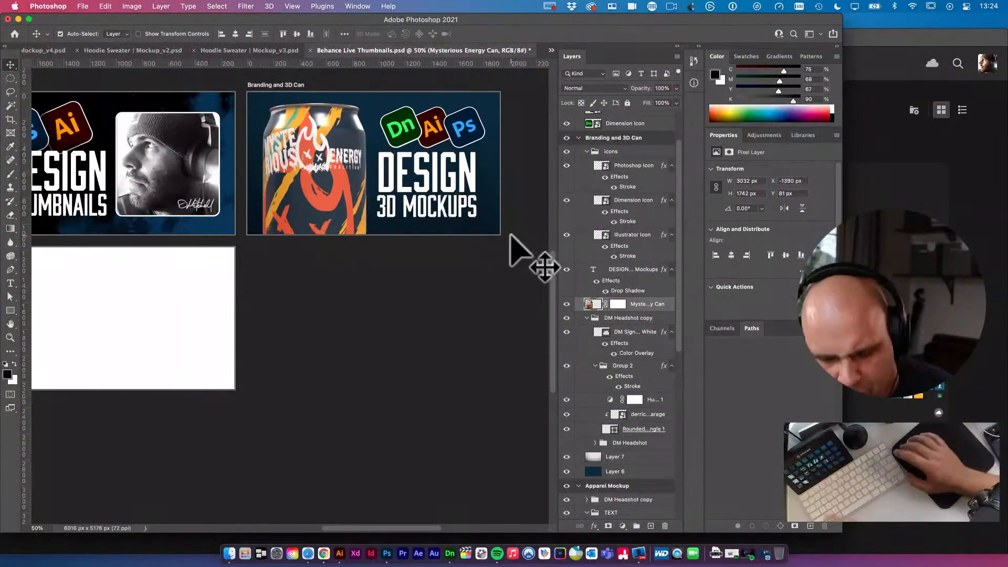
Bring the Mysterious Energy Can layer above the text and the icons group in the layer order
{"action": "key", "text": "super+bracketright"}
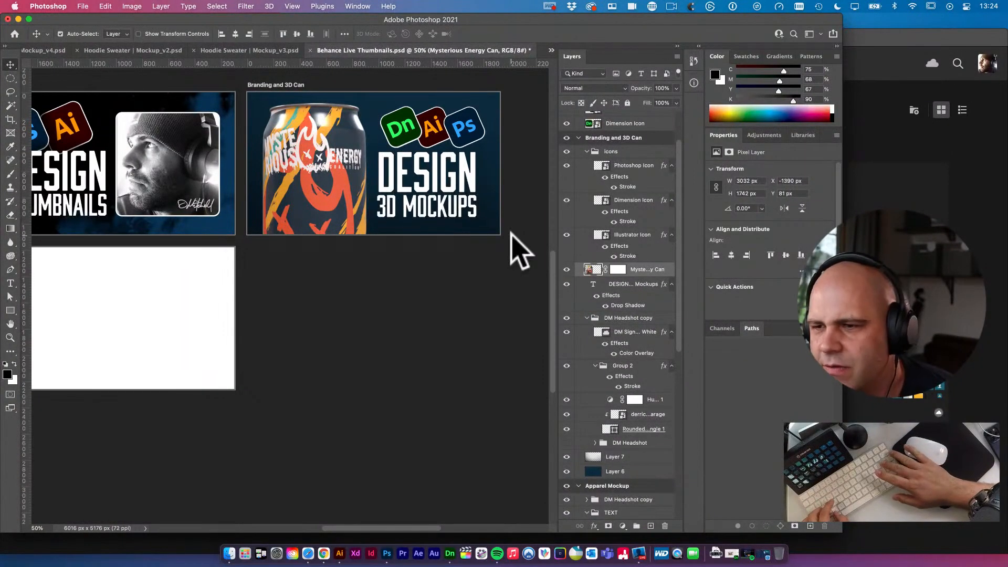
{"action": "key", "text": "super+bracketright"}
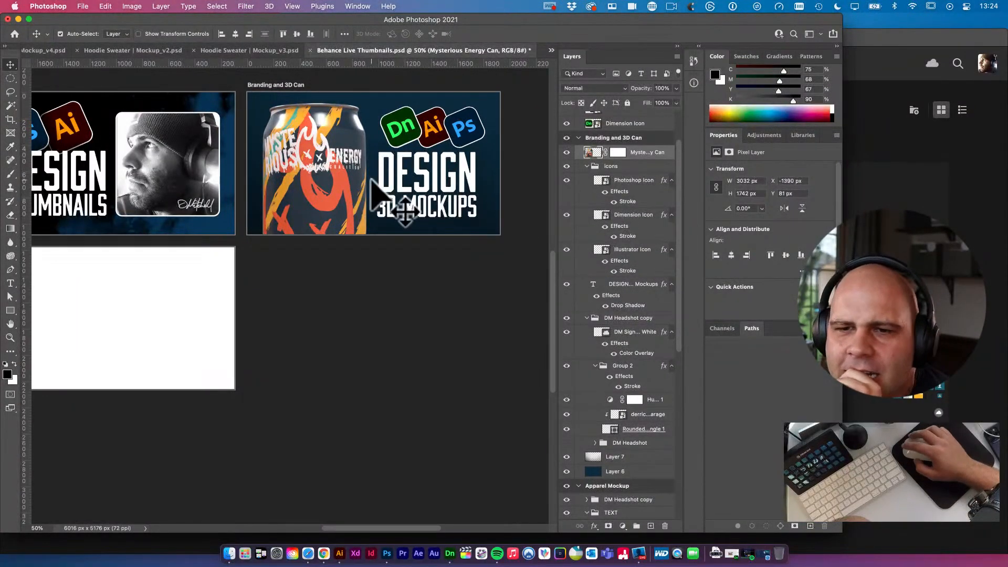
{"action": "left_click", "coordinate": [372, 179]}
Try a white 40 px outside stroke at 16% opacity on the Mysterious Energy Can layer
{"action": "left_click", "coordinate": [310, 150]}
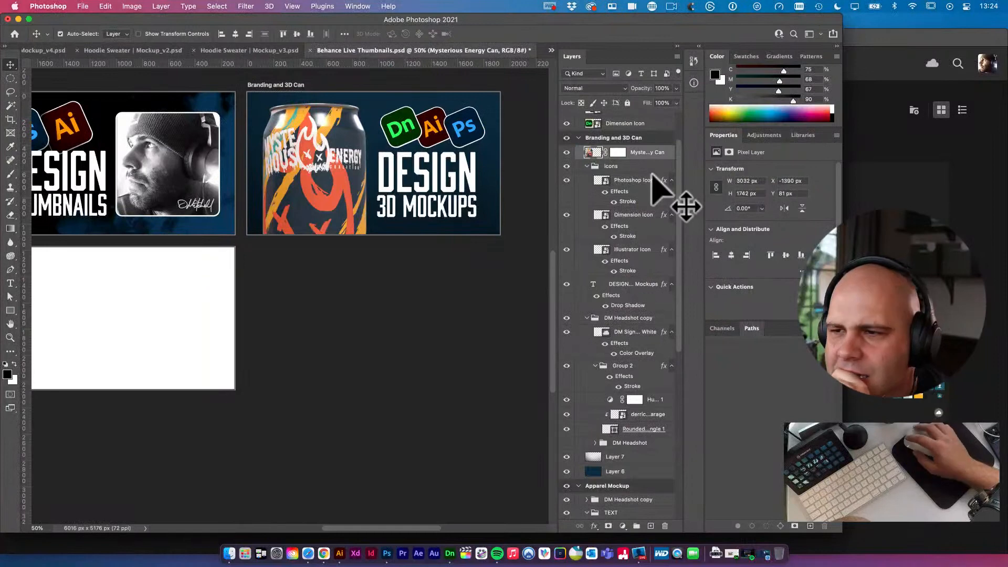
{"action": "left_click", "coordinate": [595, 525]}
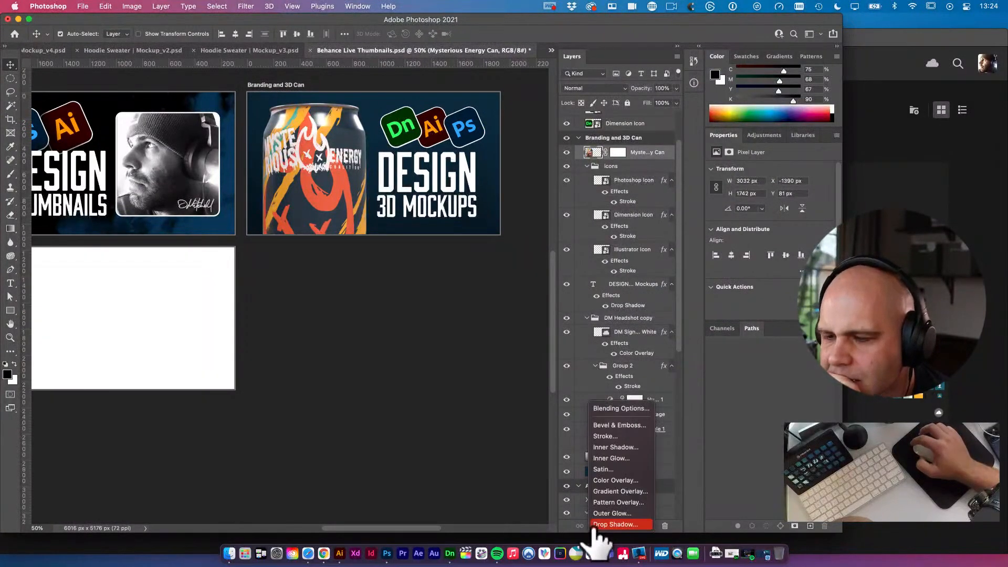
{"action": "left_click", "coordinate": [611, 436]}
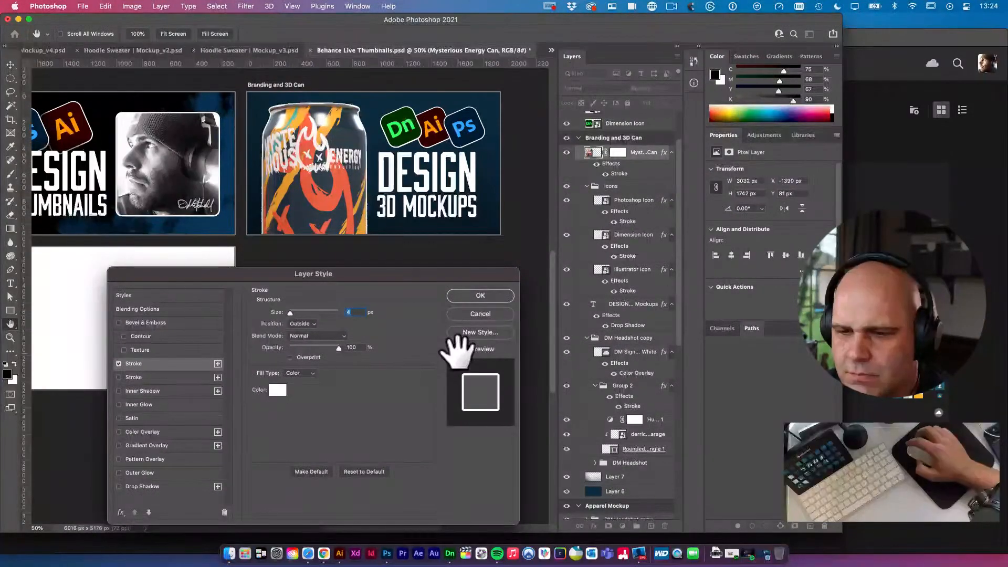
{"action": "left_click_drag", "start_coordinate": [290, 312], "coordinate": [294, 313]}
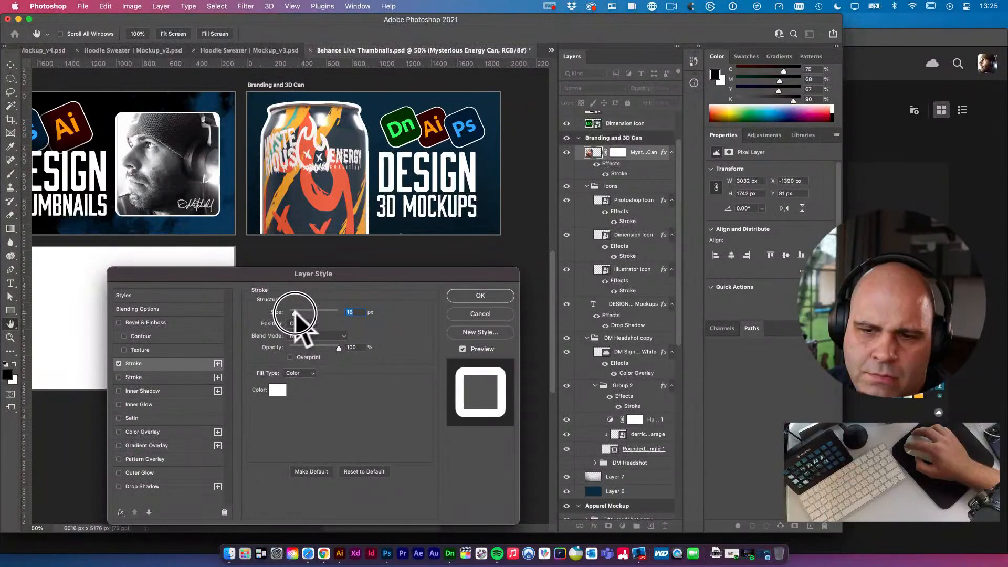
{"action": "mouse_move", "coordinate": [294, 312]}
{"action": "left_mouse_down"}
{"action": "mouse_move", "coordinate": [273, 311]}
{"action": "mouse_move", "coordinate": [296, 312]}
{"action": "left_mouse_up"}
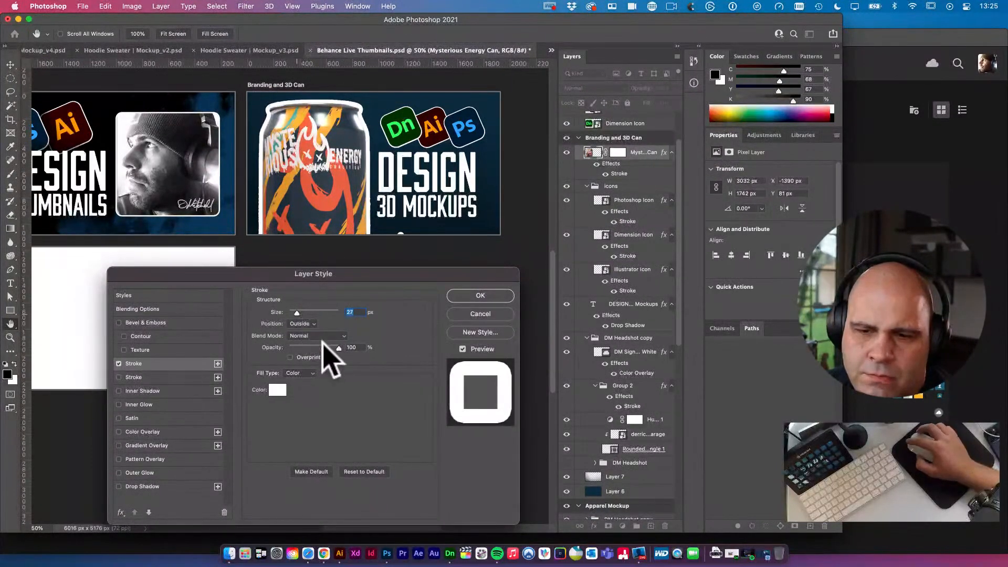
{"action": "left_click_drag", "start_coordinate": [339, 348], "coordinate": [298, 347]}
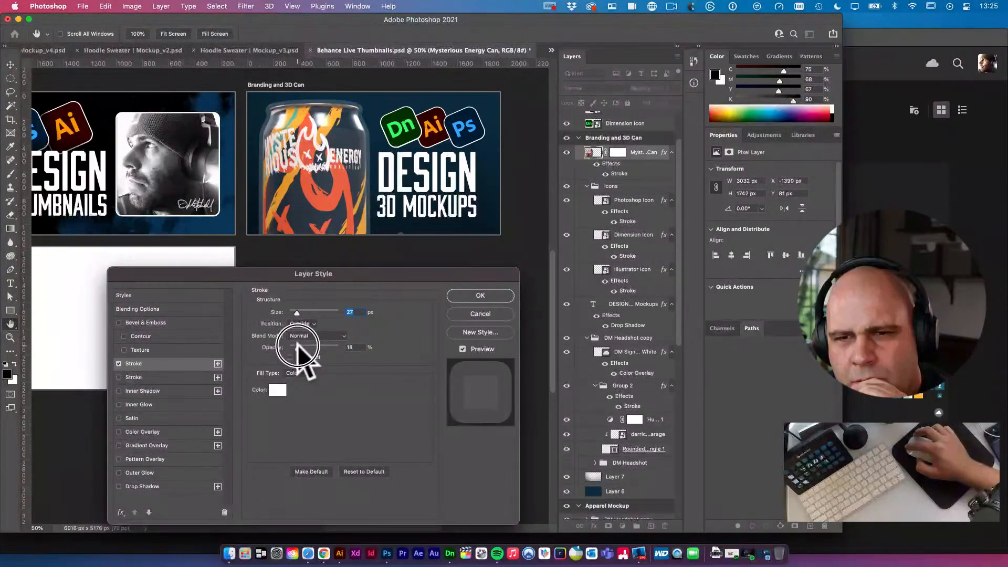
{"action": "mouse_move", "coordinate": [297, 313]}
{"action": "left_mouse_down"}
{"action": "mouse_move", "coordinate": [312, 313]}
{"action": "mouse_move", "coordinate": [300, 313]}
{"action": "left_mouse_up"}
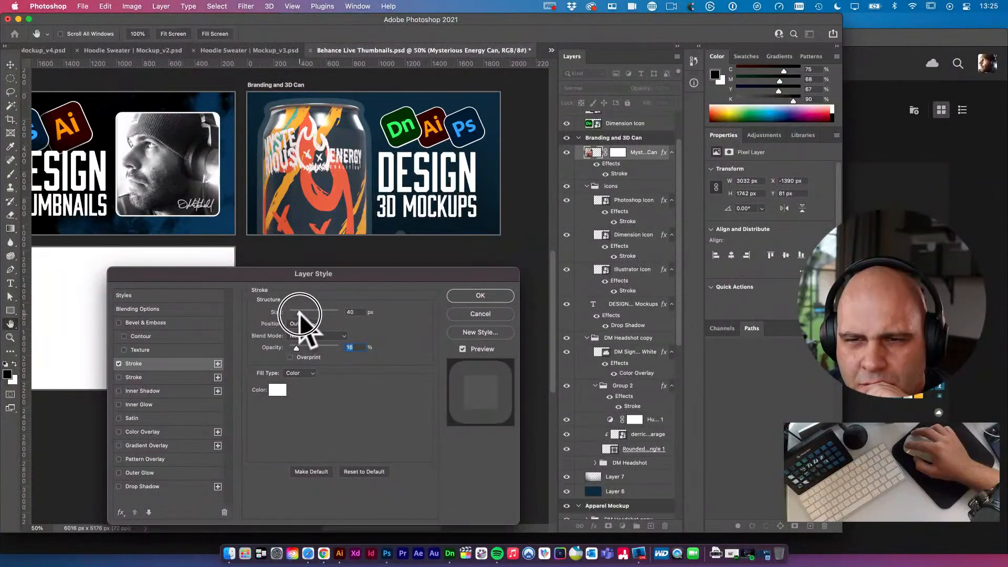
{"action": "scroll", "coordinate": [300, 314], "scroll_direction": "down", "scroll_amount": 1}
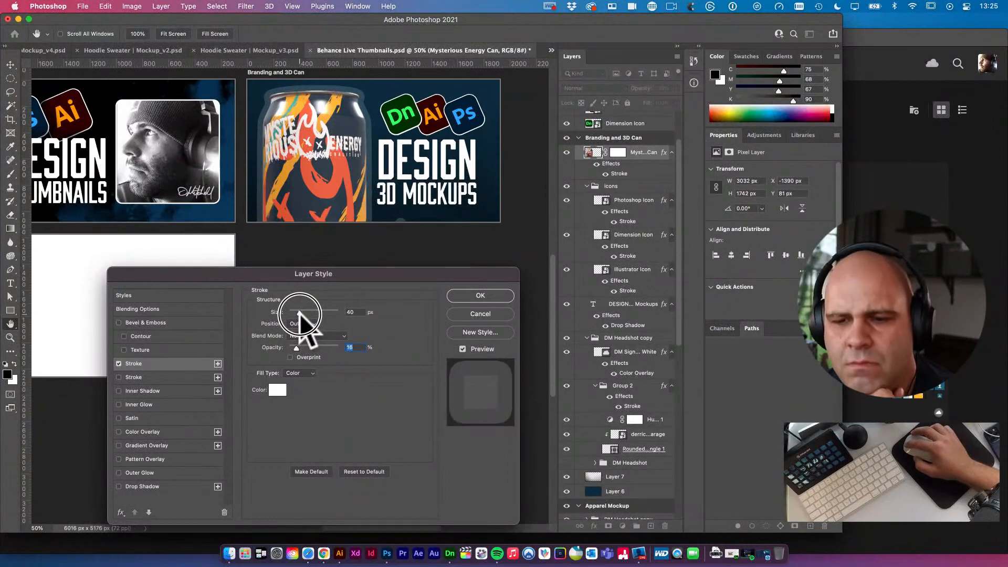
{"action": "left_click", "coordinate": [299, 313]}
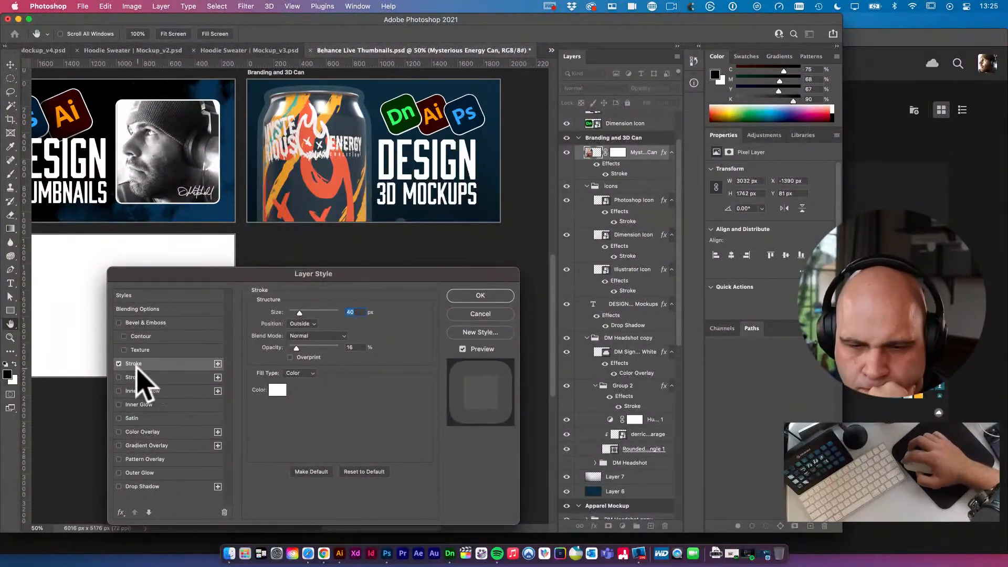
{"action": "left_click", "coordinate": [119, 364]}
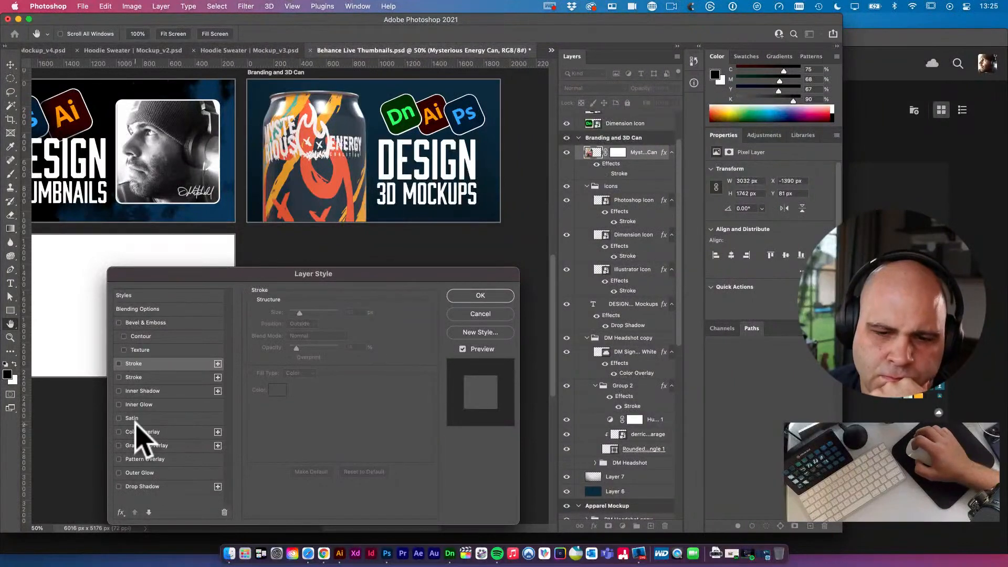
{"action": "left_click", "coordinate": [488, 297]}
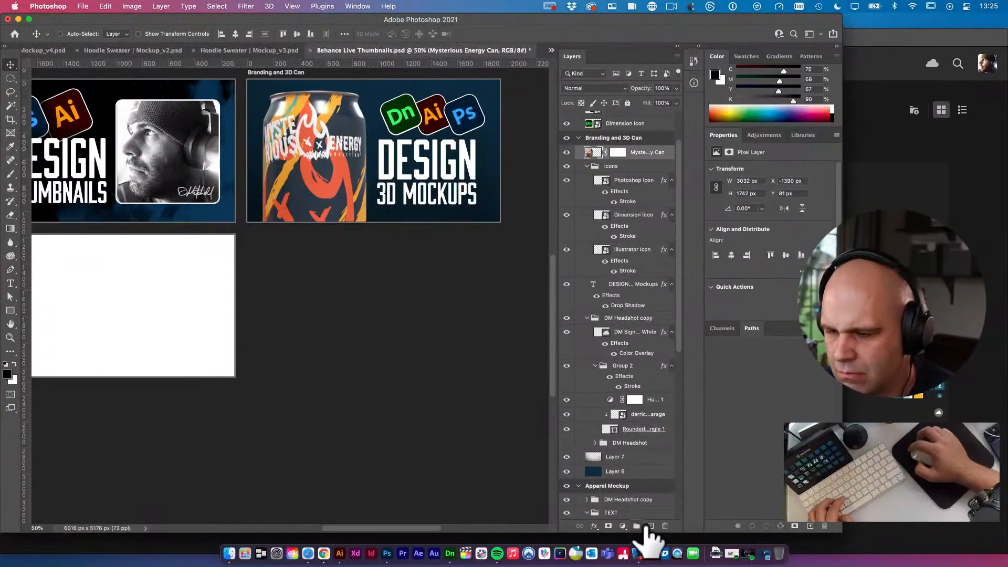
Add a new layer beneath the Mysterious Energy Can layer and draw a white radial gradient spreading outward from behind the can
{"action": "left_click", "coordinate": [650, 525], "text": "super"}
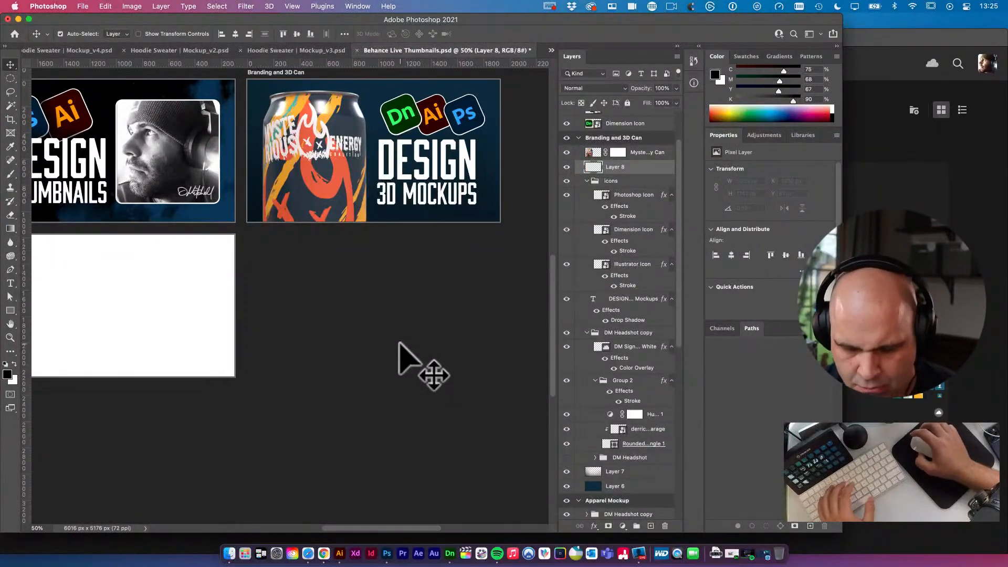
{"action": "key", "text": "g"}
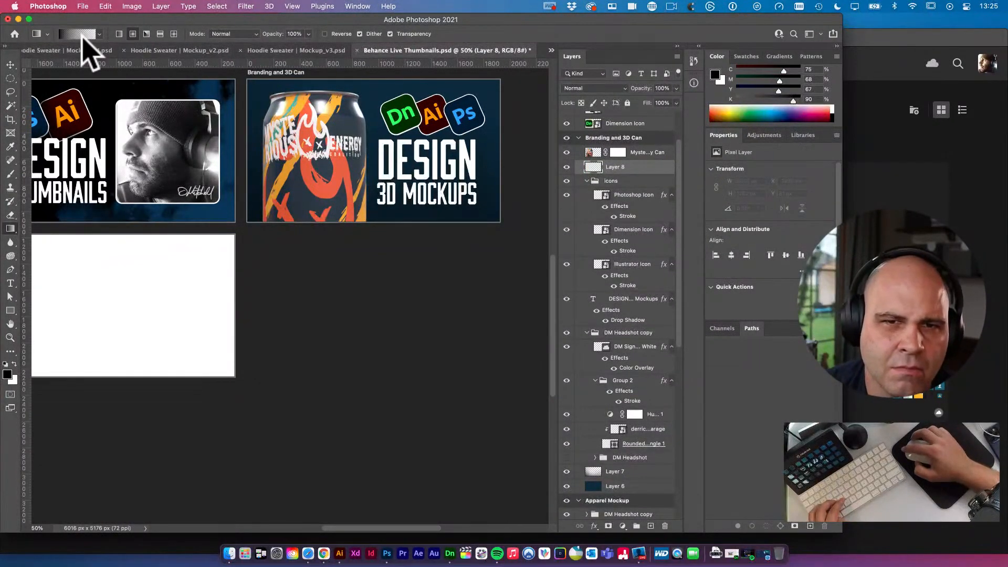
{"action": "key", "text": "x"}
{"action": "left_click_drag", "start_coordinate": [319, 163], "coordinate": [404, 246]}
{"action": "key", "text": "v"}
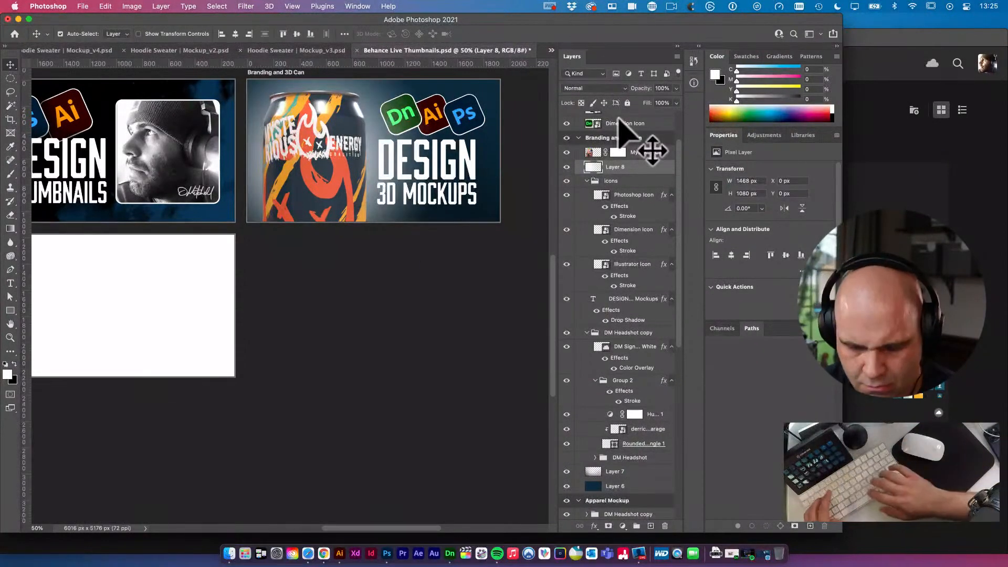
Compare blend modes for the white glow layer, then set it to Overlay at 50% opacity
{"action": "key", "text": "shift+alt+s"}
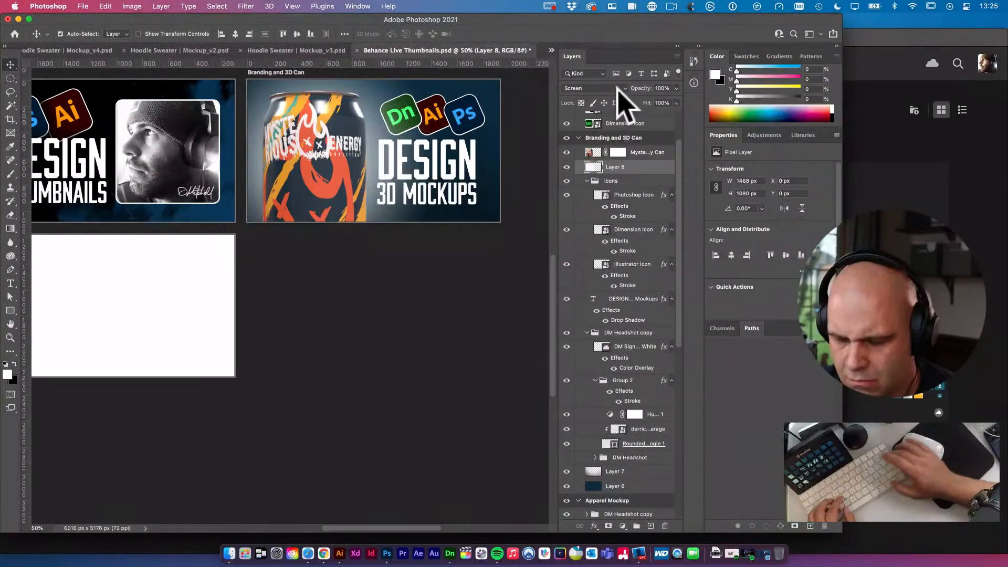
{"action": "key", "text": "shift+alt+f"}
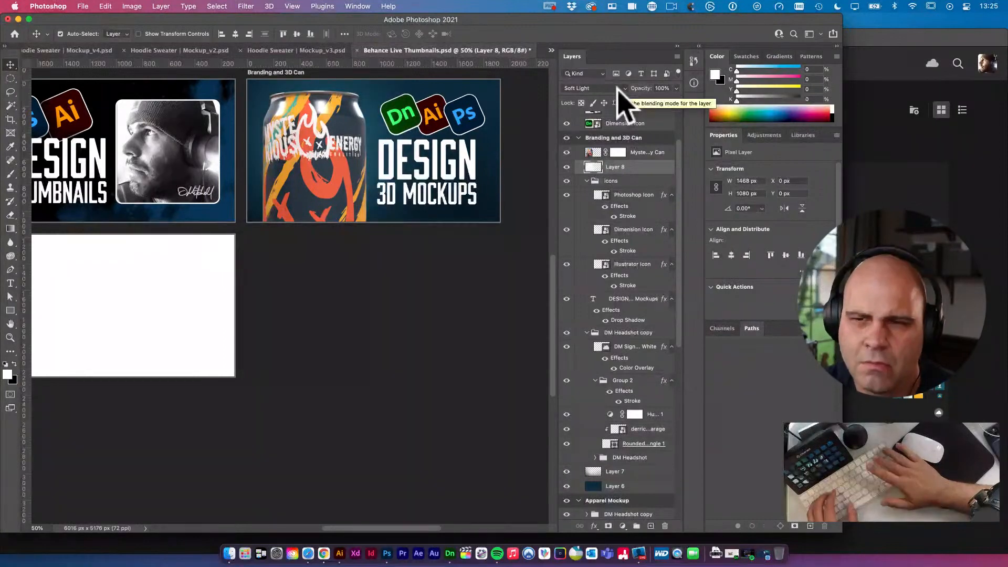
{"action": "key", "text": "shift+alt+o"}
{"action": "key", "text": "shift+alt+f"}
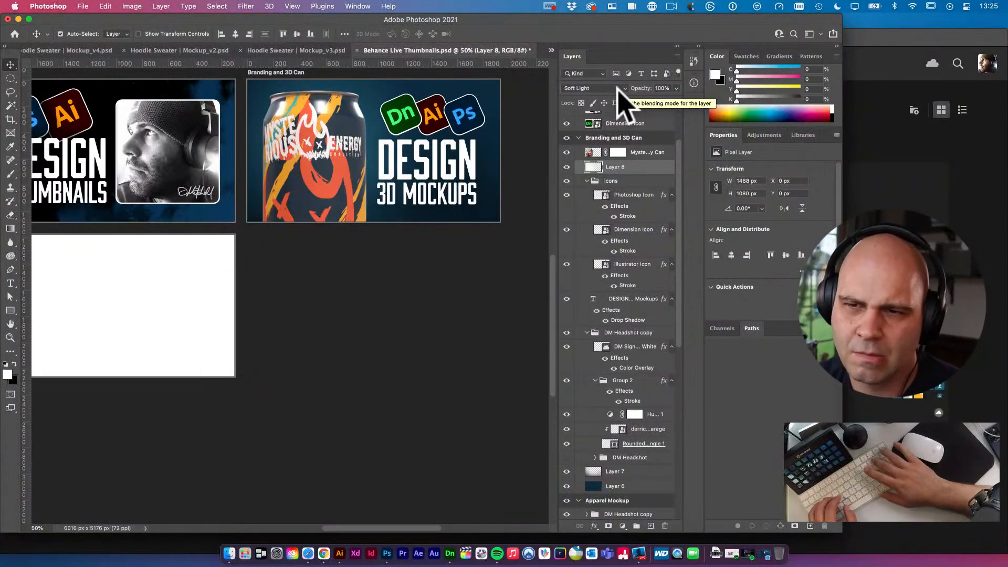
{"action": "key", "text": "shift+alt+v"}
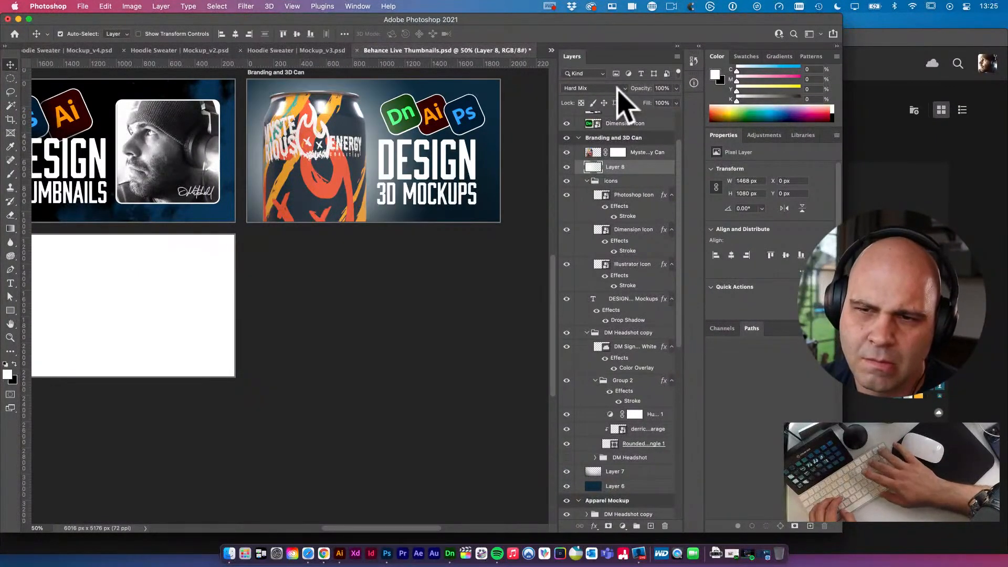
{"action": "key", "text": "shift+alt+o"}
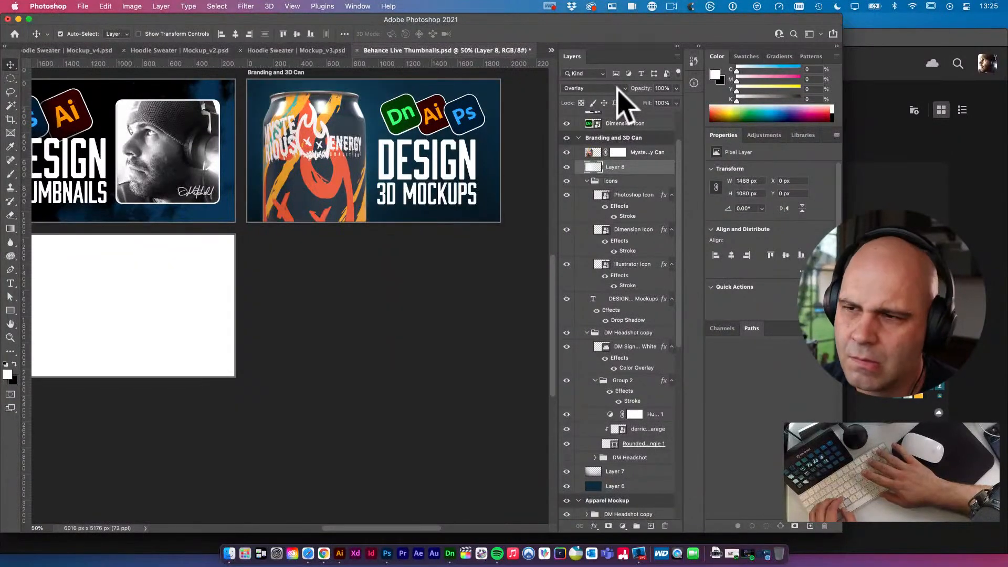
{"action": "key", "text": "5"}
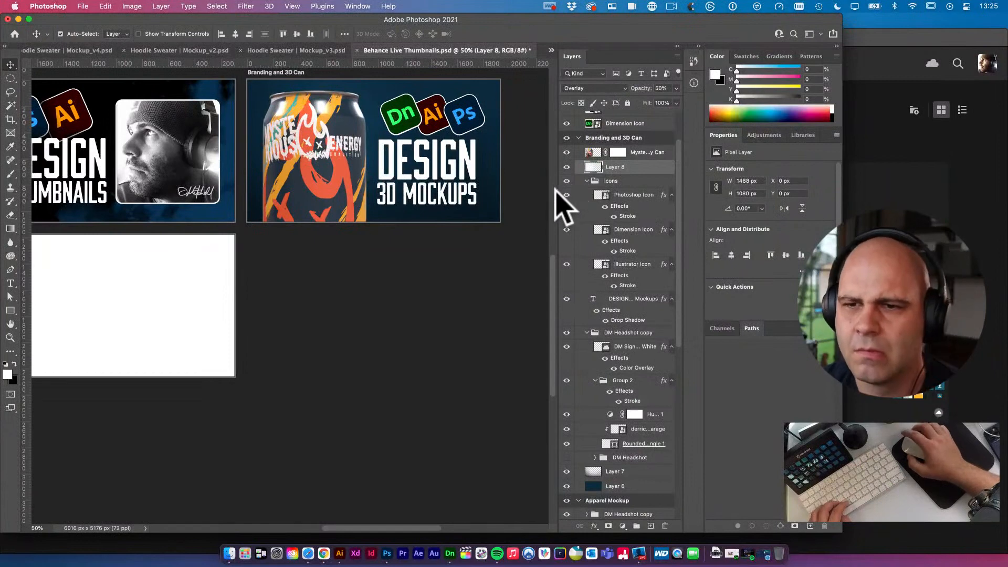
Nudge the icons group slightly left and down so the three app icons overlap the top of the word DESIGN
{"action": "left_click", "coordinate": [338, 186]}
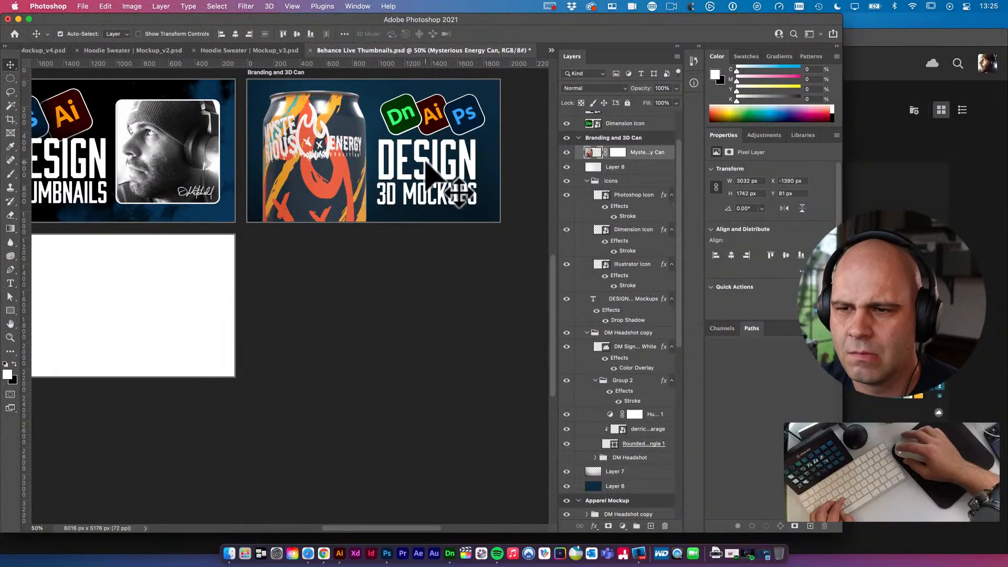
{"action": "left_click", "coordinate": [490, 141]}
{"action": "scroll", "coordinate": [630, 220], "scroll_direction": "up", "scroll_amount": 1}
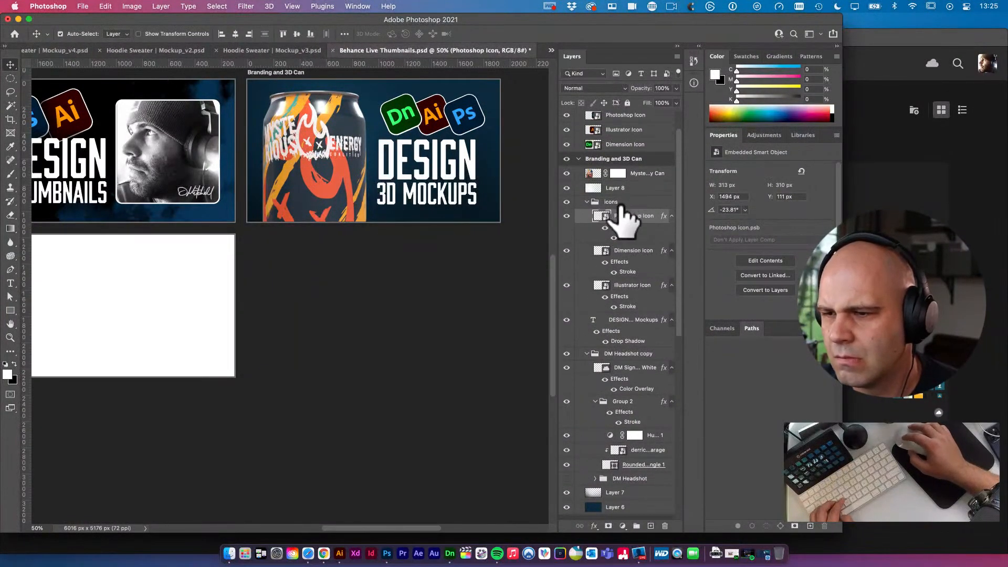
{"action": "left_click", "coordinate": [624, 203]}
{"action": "key", "text": "shift+Left"}
{"action": "key", "text": "shift+Left"}
{"action": "key", "text": "shift+Left"}
{"action": "key", "text": "shift+Left"}
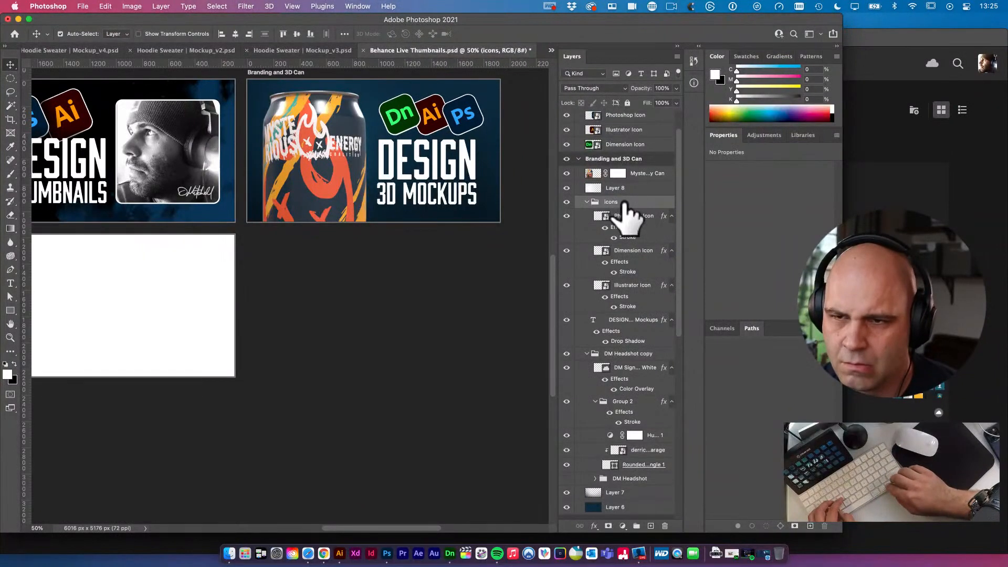
{"action": "key", "text": "shift+Up"}
{"action": "key", "text": "shift+Up"}
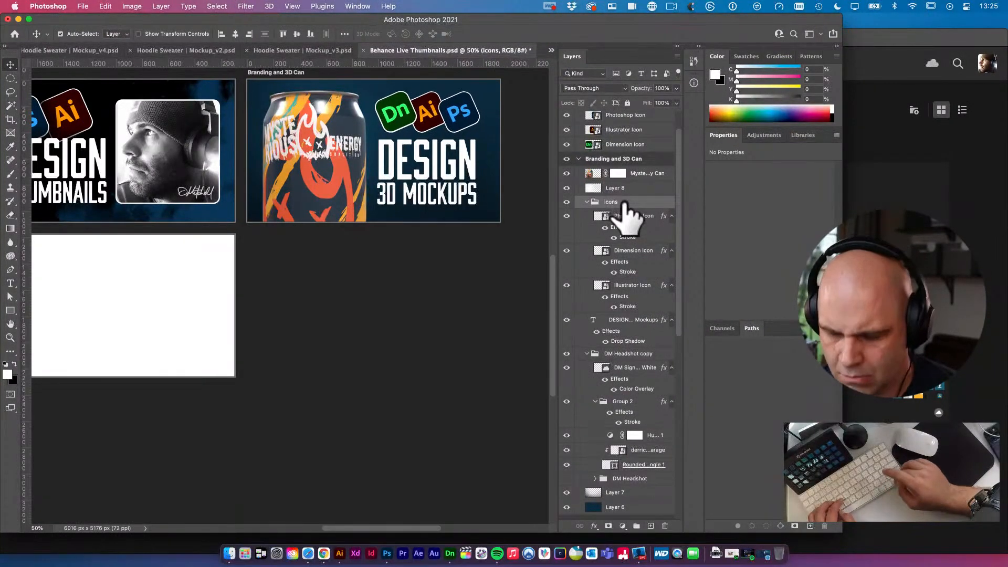
{"action": "key", "text": "shift+Down"}
{"action": "key", "text": "shift+Down"}
{"action": "key", "text": "shift+Down"}
{"action": "key", "text": "shift+Down"}
{"action": "key", "text": "shift+Down"}
{"action": "key", "text": "shift+Down"}
{"action": "key", "text": "shift+Down"}
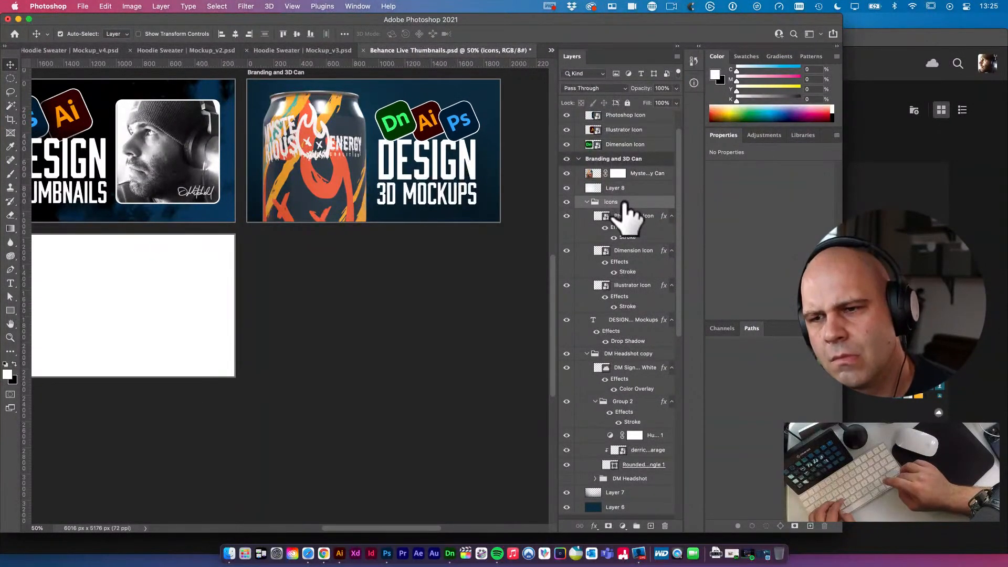
{"action": "key", "text": "shift+Down"}
{"action": "key", "text": "shift+Down"}
{"action": "key", "text": "shift+Down"}
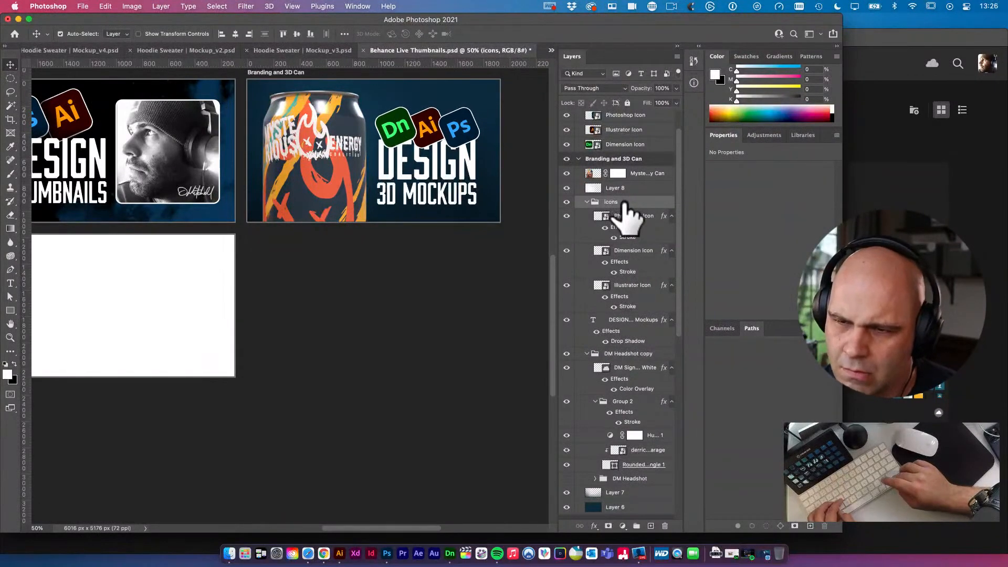
{"action": "key", "text": "shift+Down"}
{"action": "key", "text": "shift+Up"}
{"action": "key", "text": "shift+Up"}
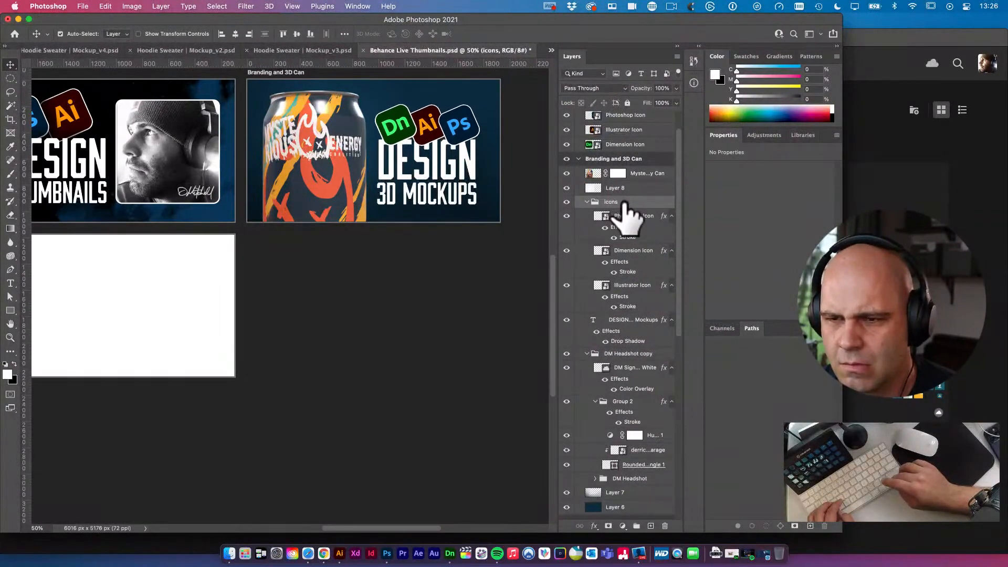
Nudge the icons group and the DESIGN 3D MOCKUPS text together slightly up and left
{"action": "left_click", "coordinate": [454, 181], "text": "shift"}
{"action": "key", "text": "shift+Up"}
{"action": "key", "text": "shift+Up"}
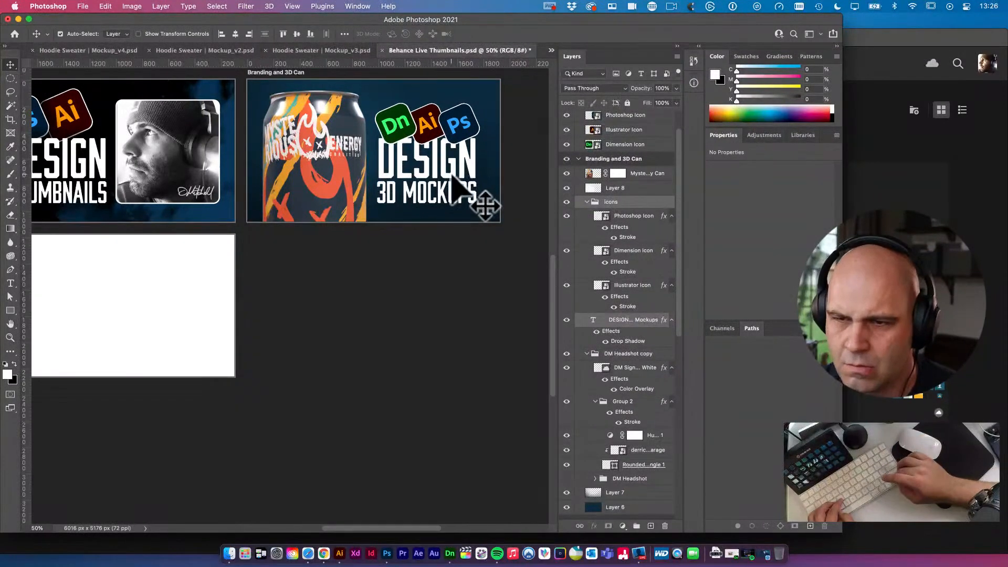
{"action": "key", "text": "shift+Up"}
{"action": "key", "text": "shift+Up"}
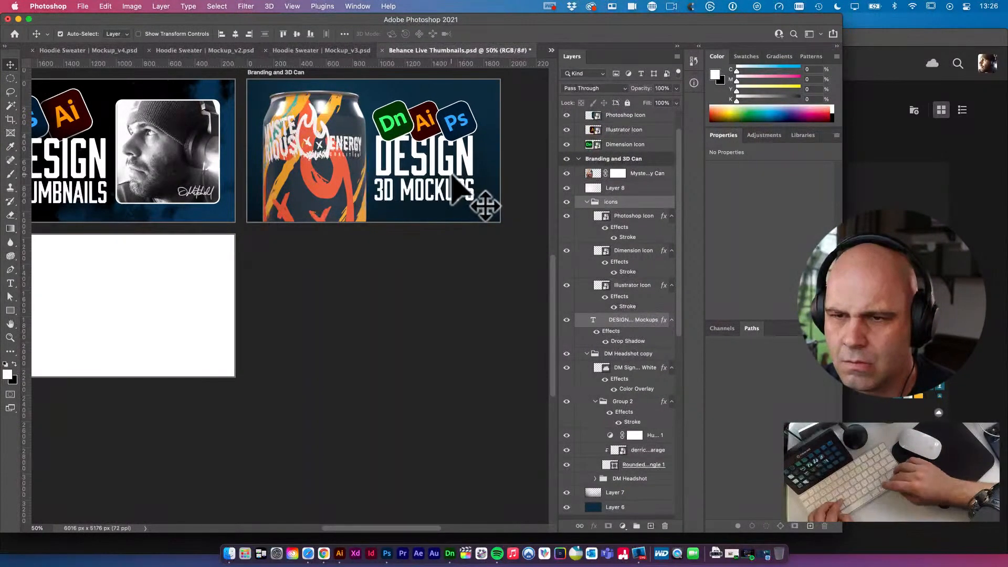
{"action": "key", "text": "shift+Left"}
Scale the icons group and the DESIGN 3D MOCKUPS text up slightly together
{"action": "key", "text": "super+t"}
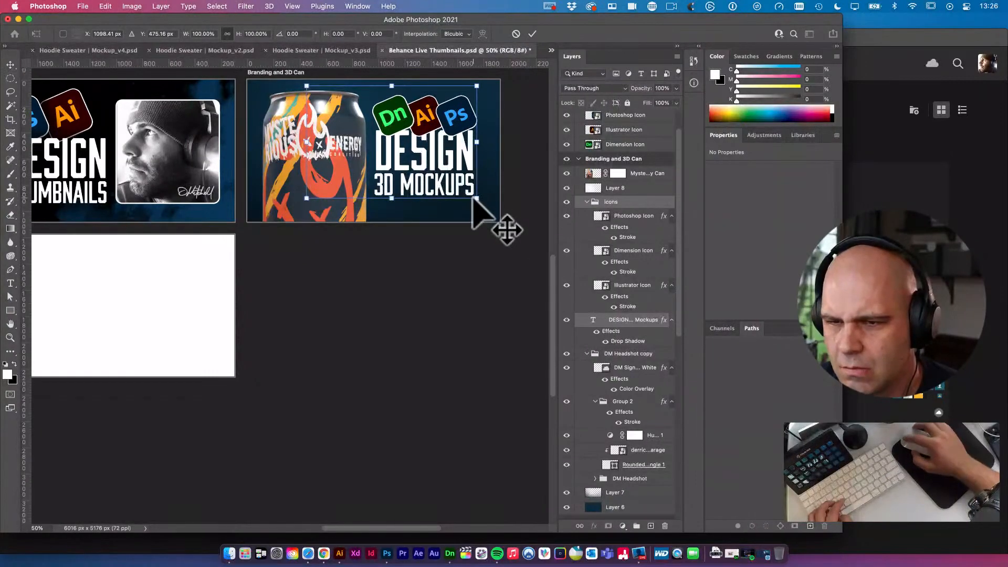
{"action": "left_click_drag", "start_coordinate": [477, 198], "coordinate": [483, 208]}
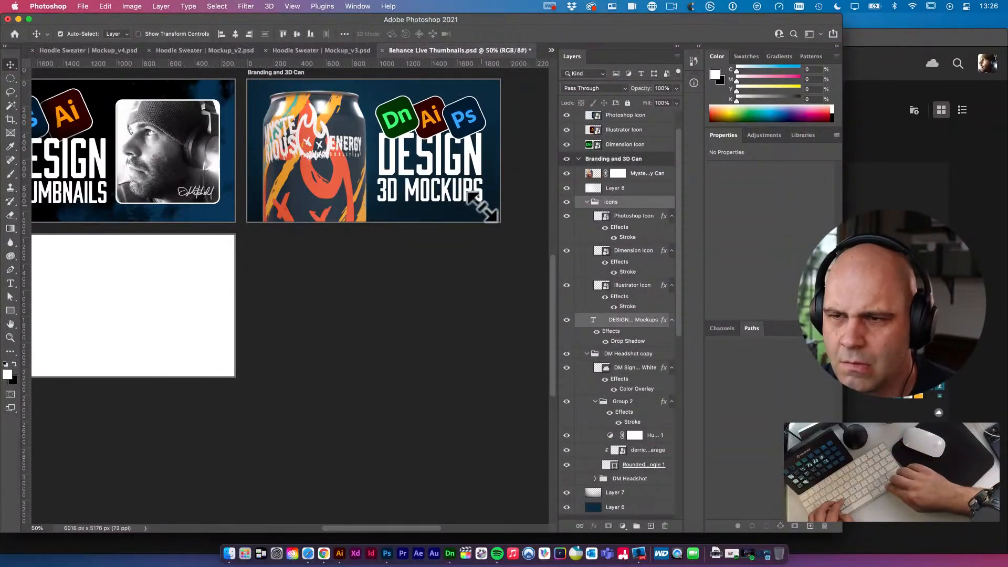
{"action": "key", "text": "Return"}
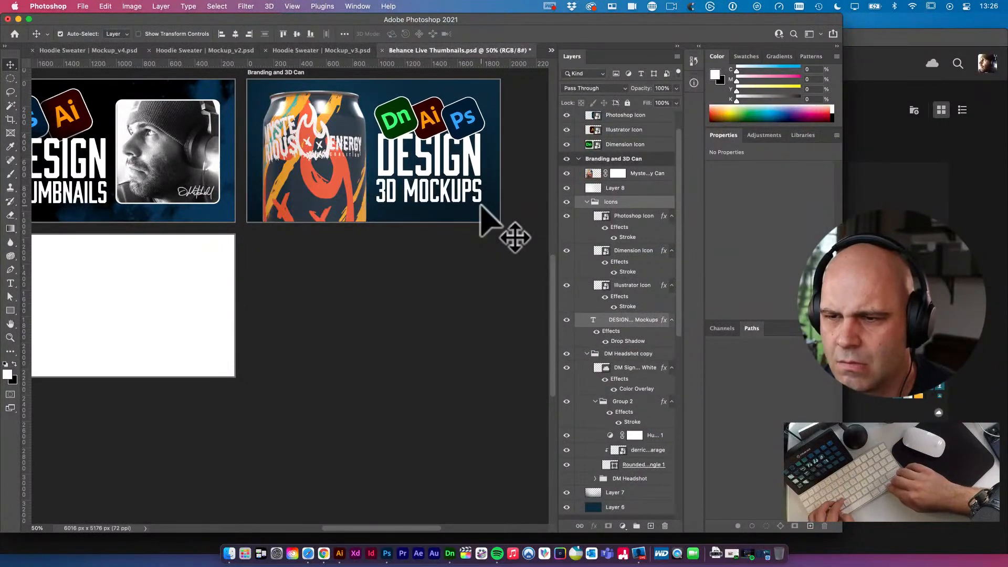
{"action": "key", "text": "t"}
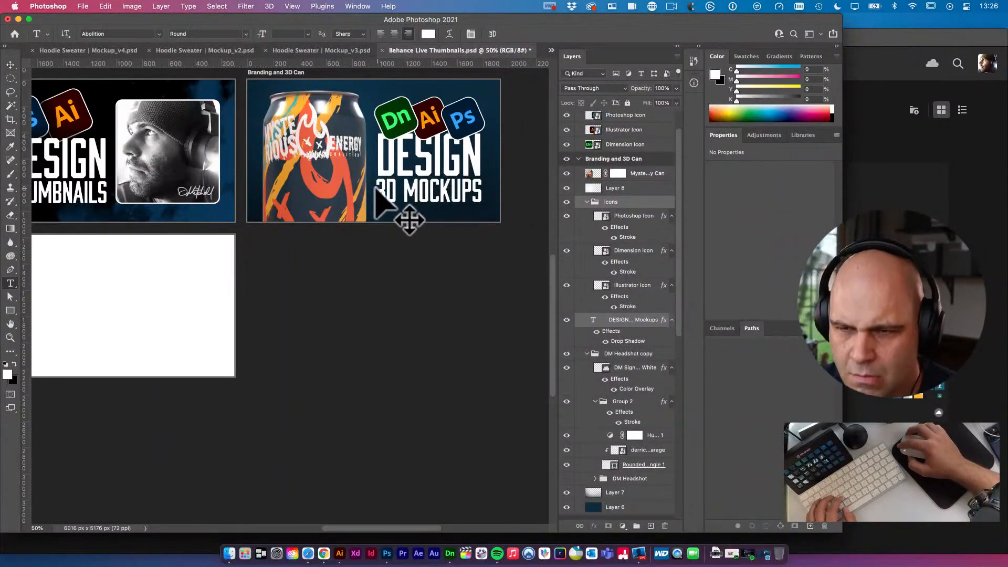
{"action": "left_click", "coordinate": [392, 203]}
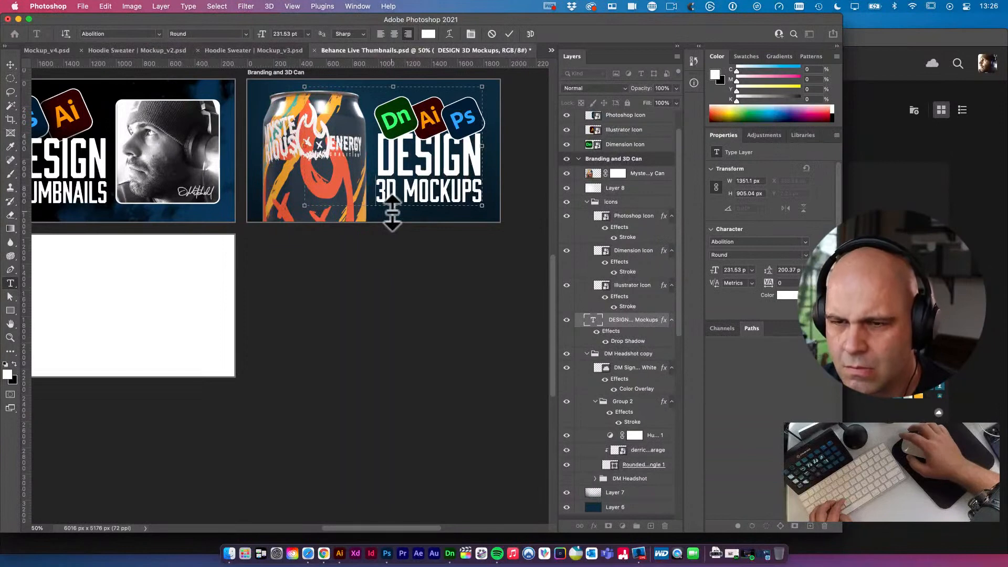
{"action": "key", "text": "super+Return"}
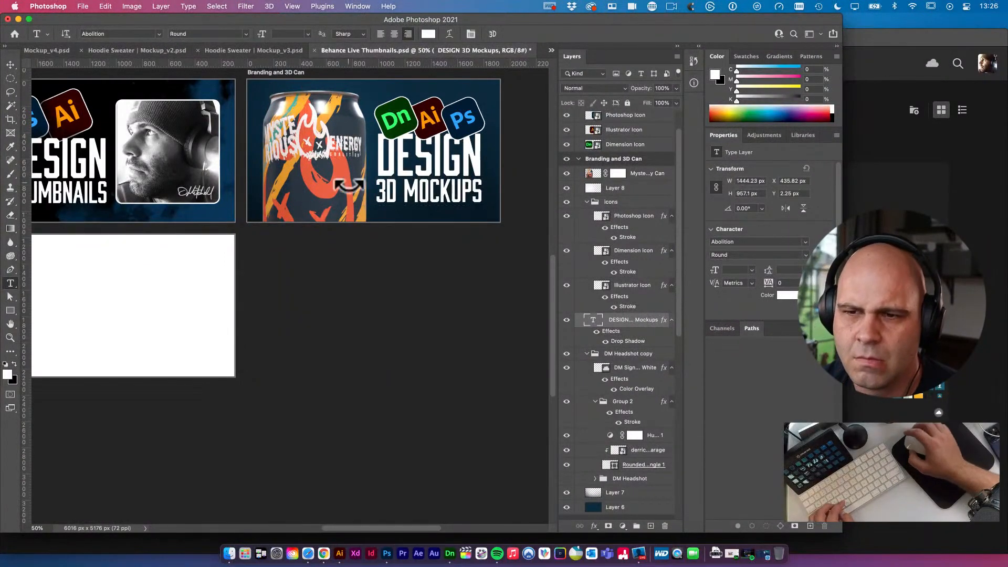
Deselect the DESIGN 3D MOCKUPS text layer with the Move tool and save the thumbnails document
{"action": "left_click", "coordinate": [10, 64]}
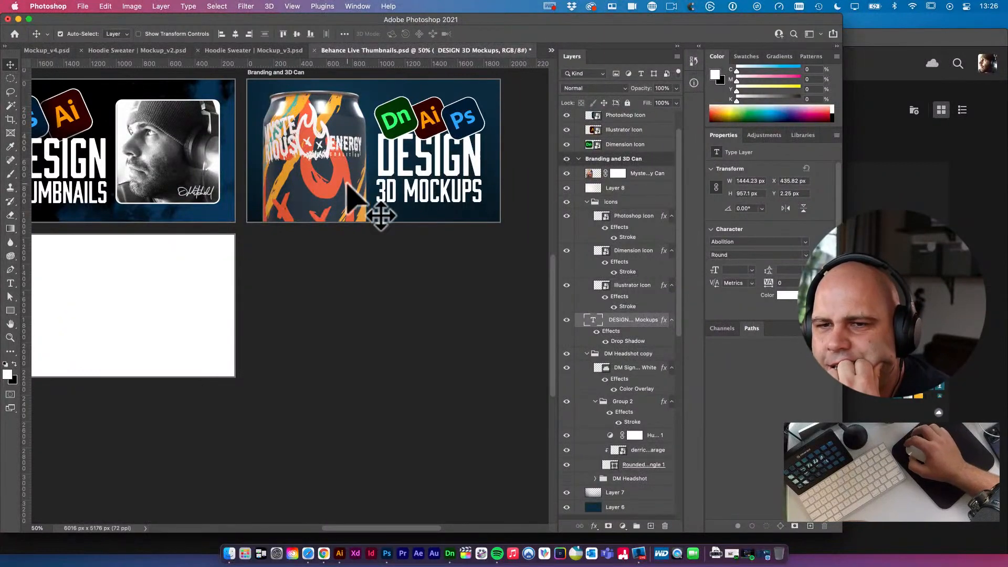
{"action": "scroll", "coordinate": [349, 189], "scroll_direction": "up", "scroll_amount": 2}
{"action": "scroll", "coordinate": [351, 194], "scroll_direction": "down", "scroll_amount": 2}
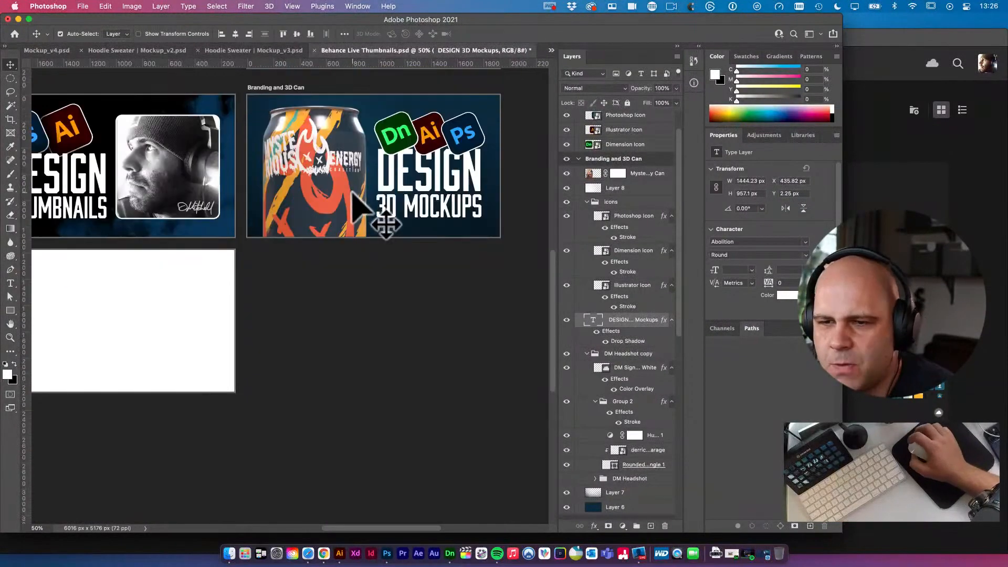
{"action": "left_click", "coordinate": [371, 264]}
{"action": "key", "text": "super+s"}
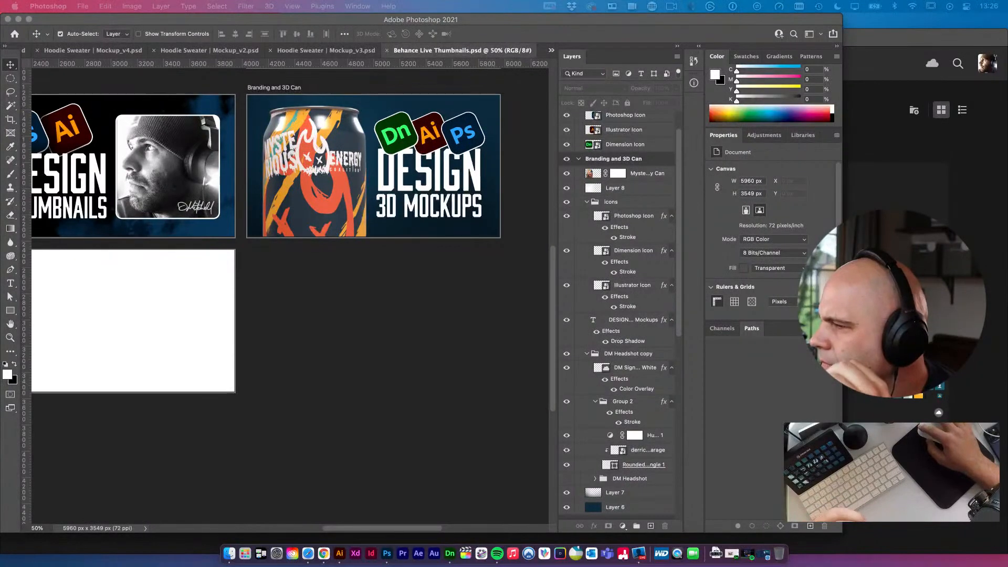
{"action": "left_click", "coordinate": [471, 384]}
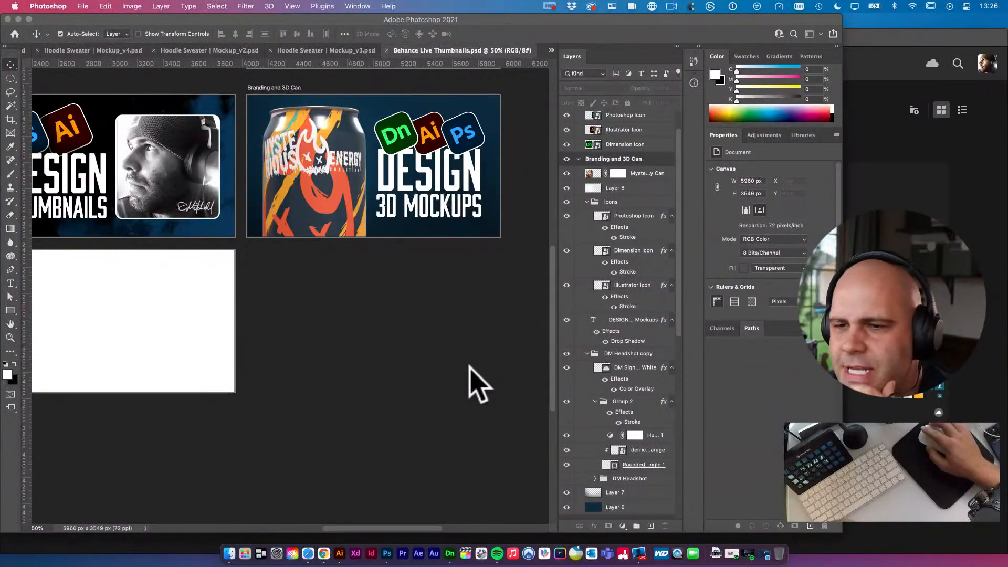
Review the artboards and the hoodie designs in Hoodie Sweater | Mockup_v3.psd and Mockup_v4.psd, then return to Behance Live Thumbnails.psd
{"action": "scroll", "coordinate": [447, 362], "scroll_direction": "left", "scroll_amount": 5}
{"action": "scroll", "coordinate": [447, 361], "scroll_direction": "left", "scroll_amount": 7}
{"action": "scroll", "coordinate": [447, 363], "scroll_direction": "right", "scroll_amount": 7}
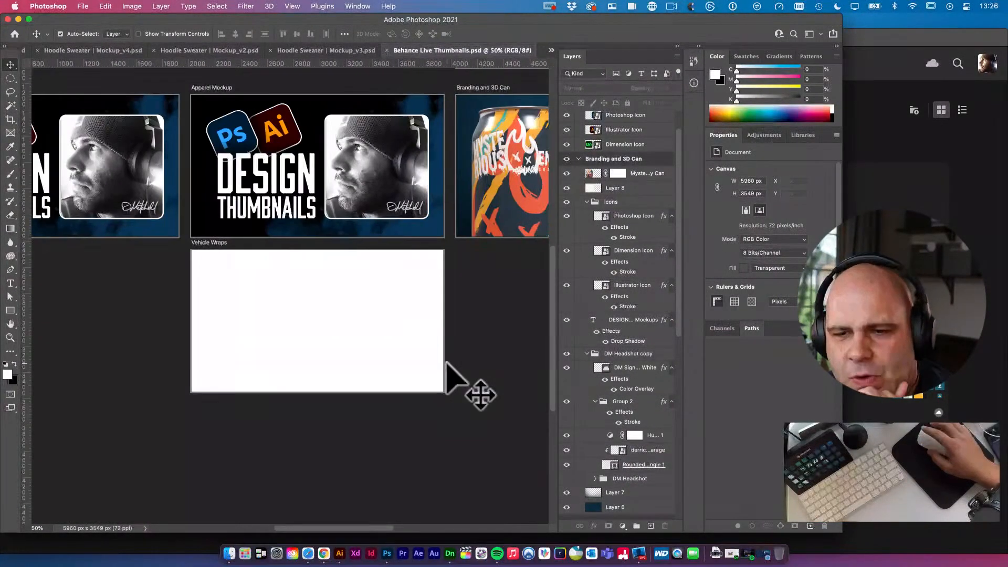
{"action": "scroll", "coordinate": [446, 362], "scroll_direction": "right", "scroll_amount": 1}
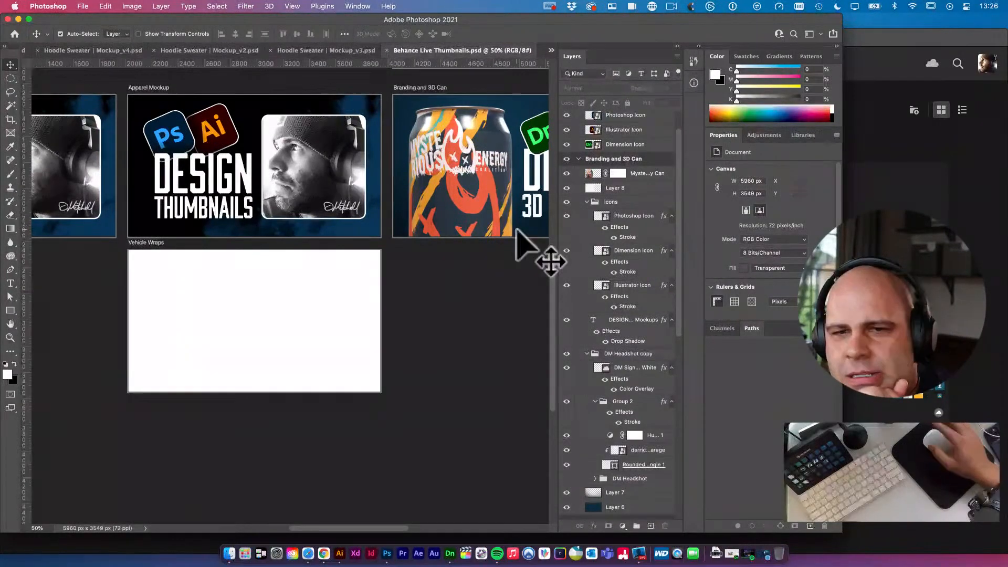
{"action": "left_click", "coordinate": [551, 50]}
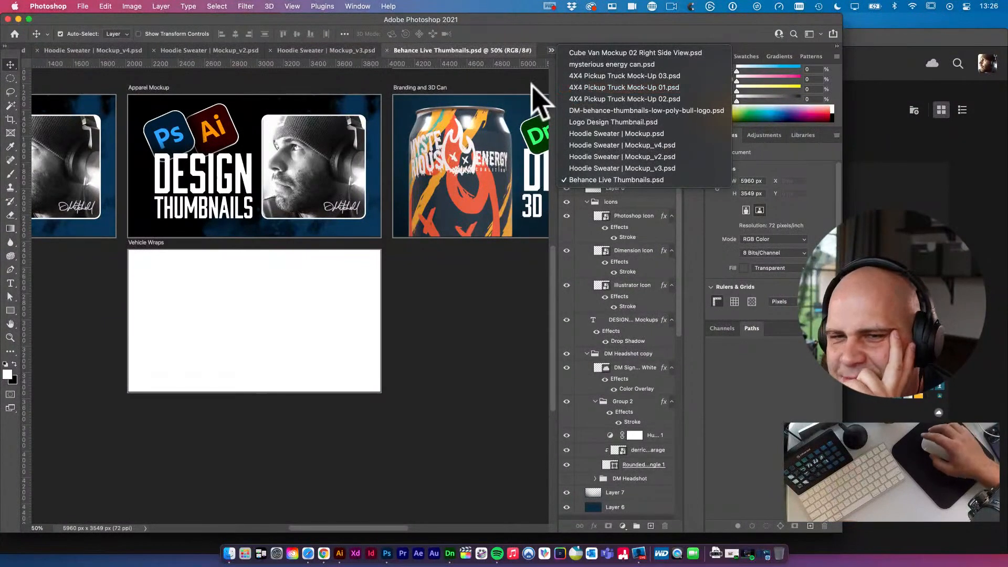
{"action": "left_click", "coordinate": [339, 67]}
{"action": "left_click", "coordinate": [346, 50]}
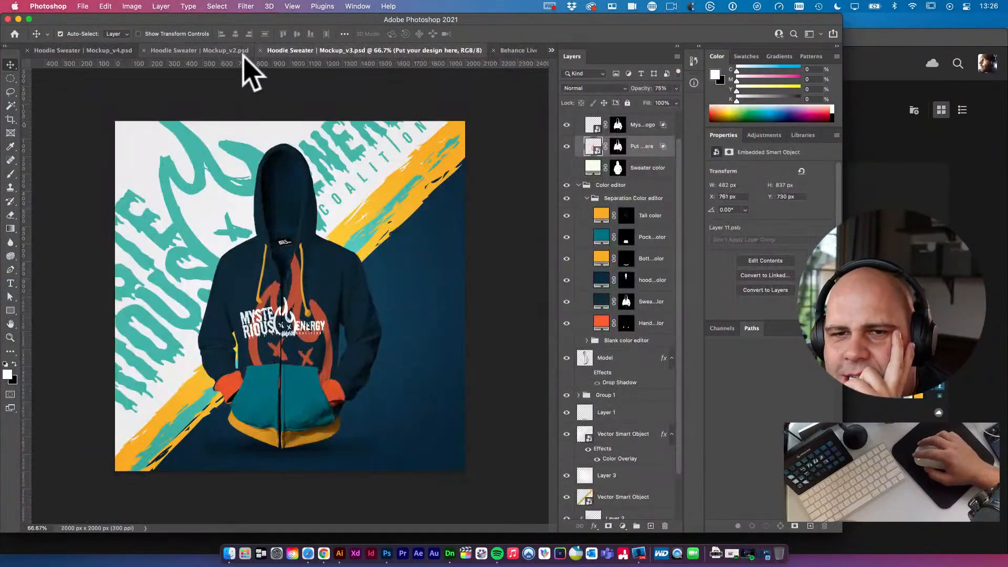
{"action": "left_click", "coordinate": [97, 50]}
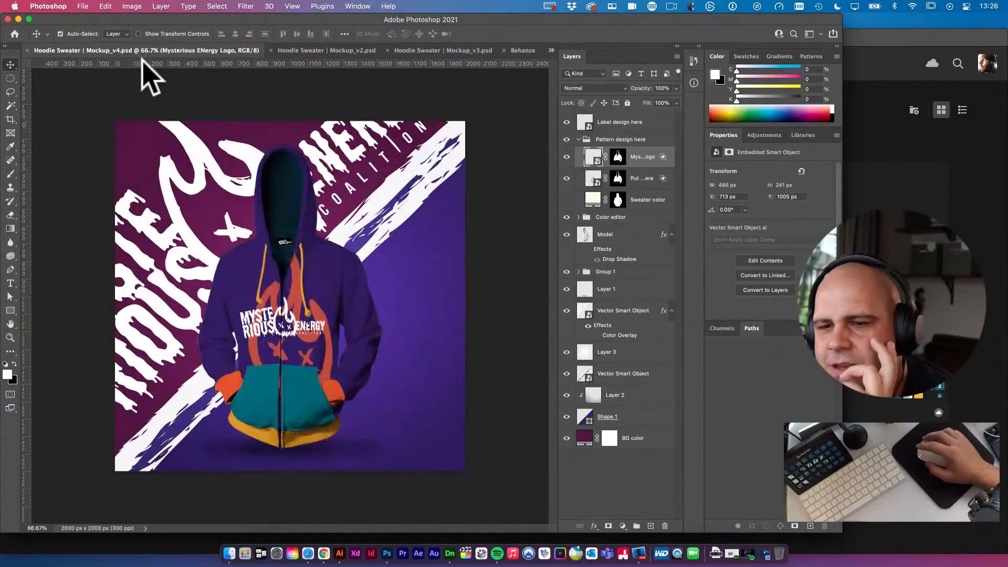
{"action": "left_click", "coordinate": [523, 51]}
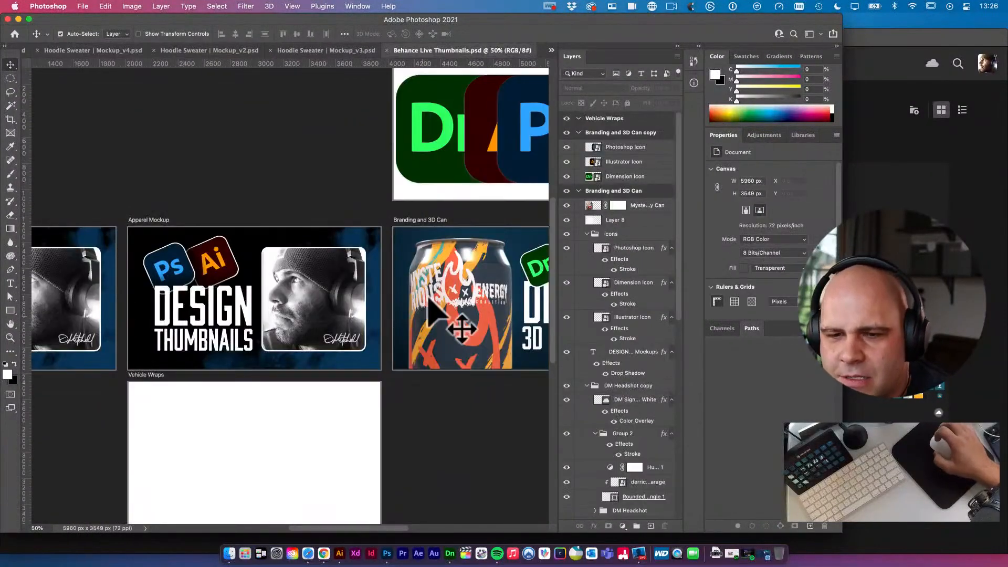
Move the Vehicle Wraps artboard straight down by about 178 px, keeping it aligned under the Apparel Mockup artboard
{"action": "scroll", "coordinate": [442, 257], "scroll_direction": "down", "scroll_amount": 4}
{"action": "scroll", "coordinate": [452, 270], "scroll_direction": "up", "scroll_amount": 1}
{"action": "scroll", "coordinate": [461, 278], "scroll_direction": "down", "scroll_amount": 2}
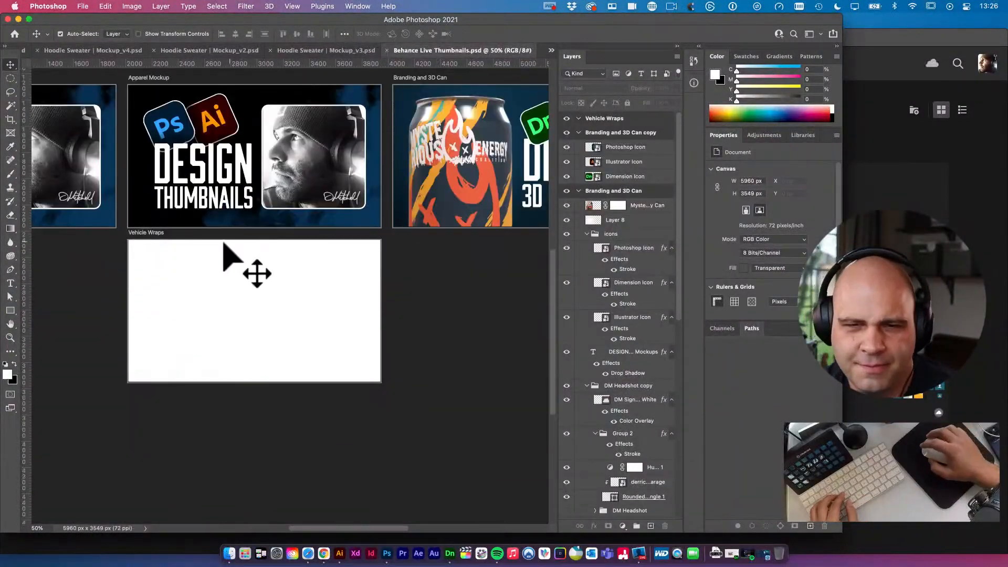
{"action": "left_click_drag", "start_coordinate": [147, 236], "coordinate": [143, 260]}
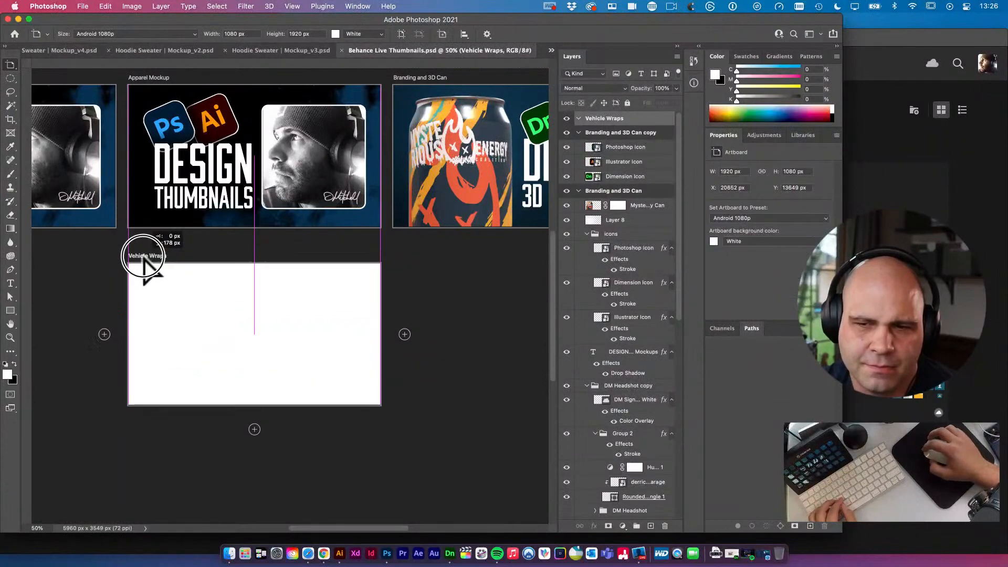
Add a new 1920 by 1080 px artboard beside Vehicle Wraps, below the Branding and 3D Can artboard
{"action": "scroll", "coordinate": [423, 271], "scroll_direction": "right", "scroll_amount": 4}
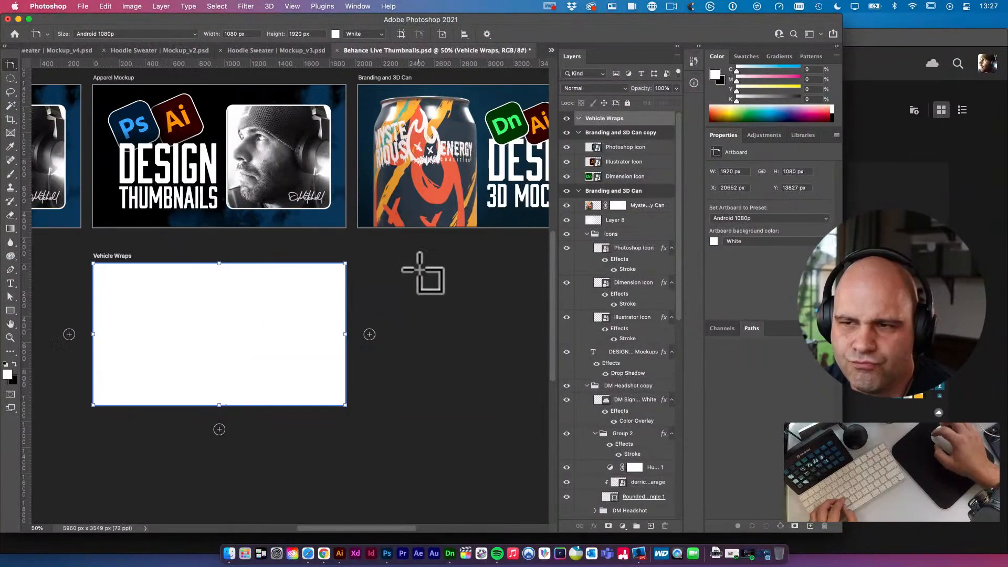
{"action": "scroll", "coordinate": [384, 286], "scroll_direction": "right", "scroll_amount": 3}
{"action": "left_click", "coordinate": [249, 335]}
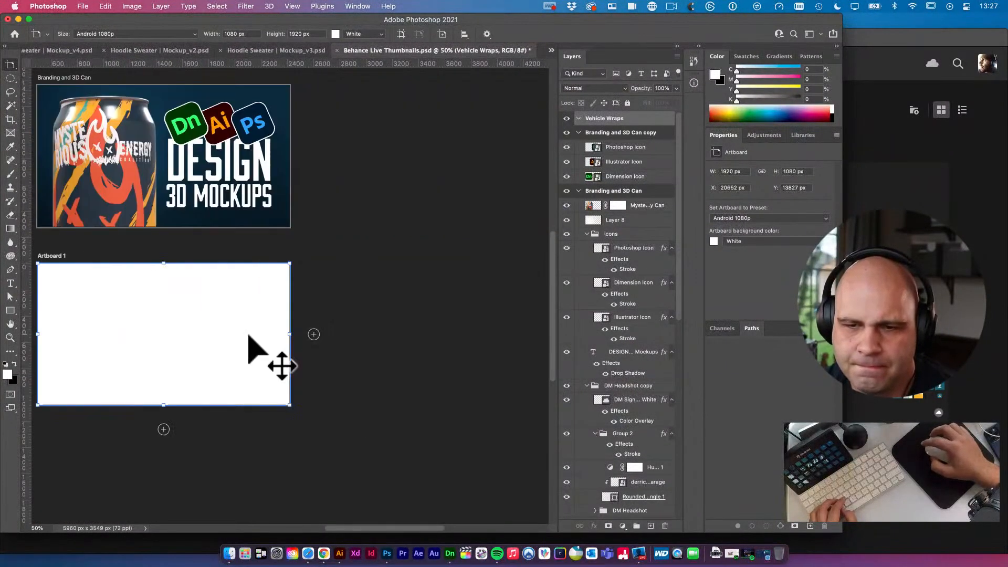
{"action": "scroll", "coordinate": [315, 278], "scroll_direction": "left", "scroll_amount": 8}
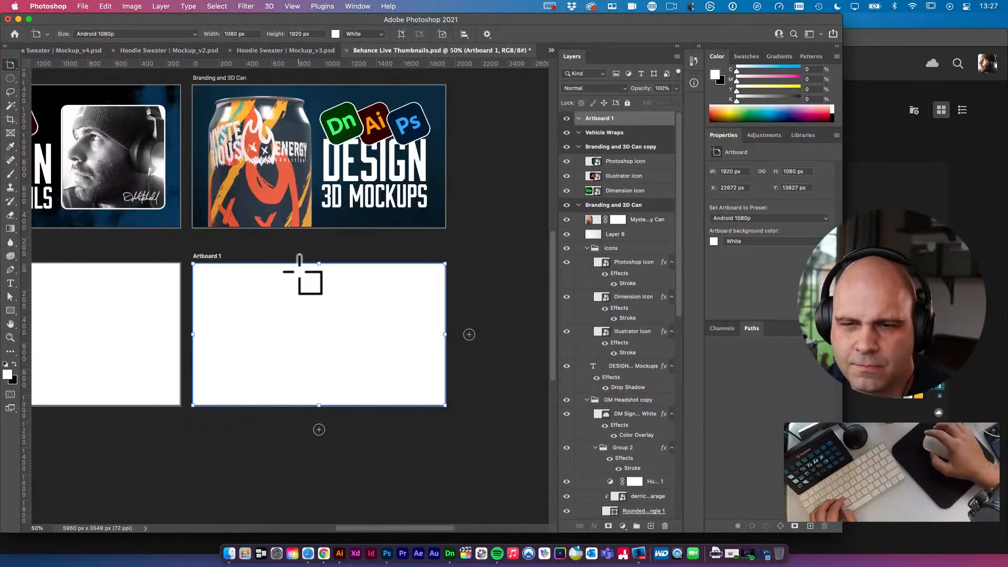
In Hoodie Sweater | Mockup_v3.psd, collapse the Color editor and Pattern design here layer groups
{"action": "left_click", "coordinate": [294, 51]}
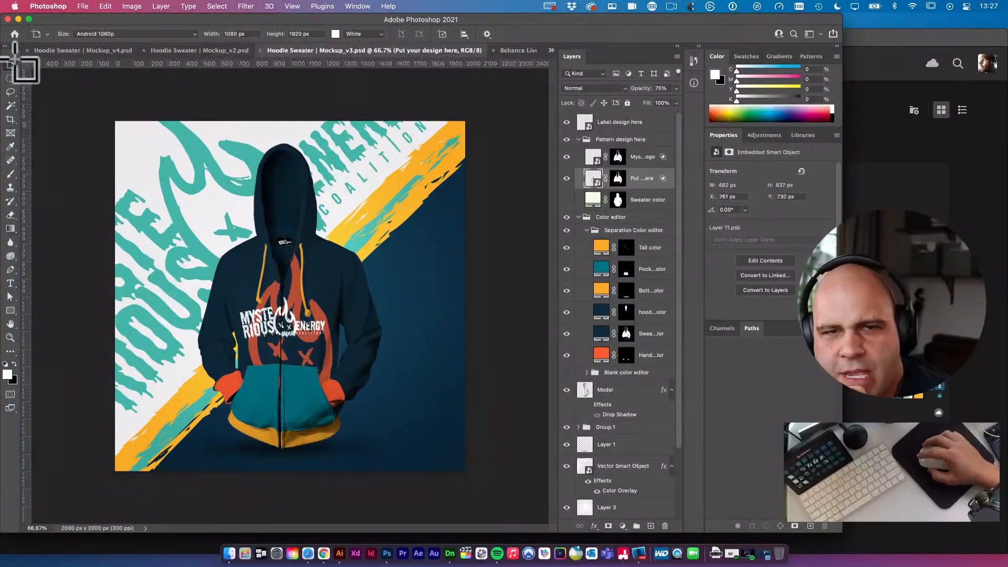
{"action": "left_click_drag", "start_coordinate": [10, 65], "coordinate": [42, 64]}
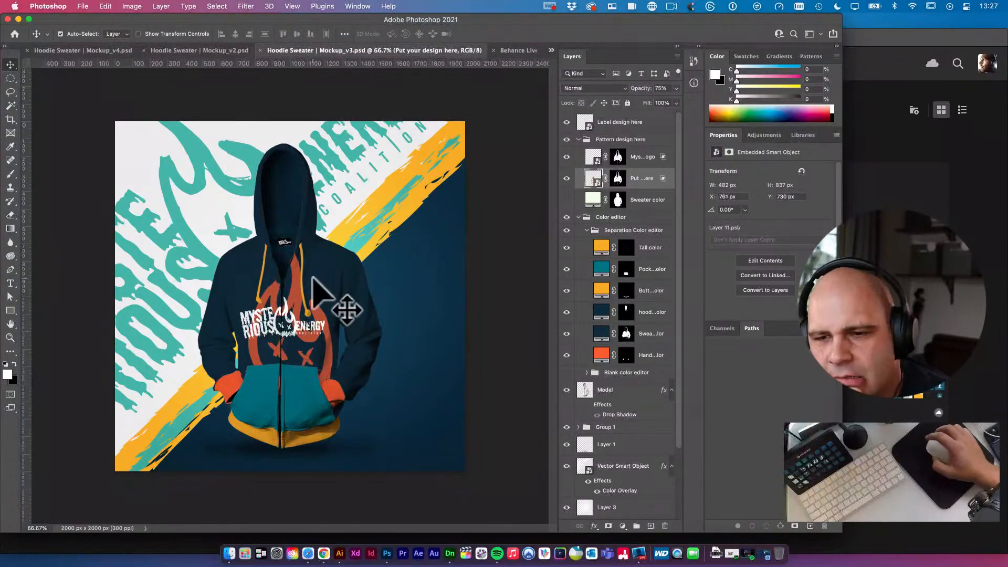
{"action": "left_click", "coordinate": [305, 226]}
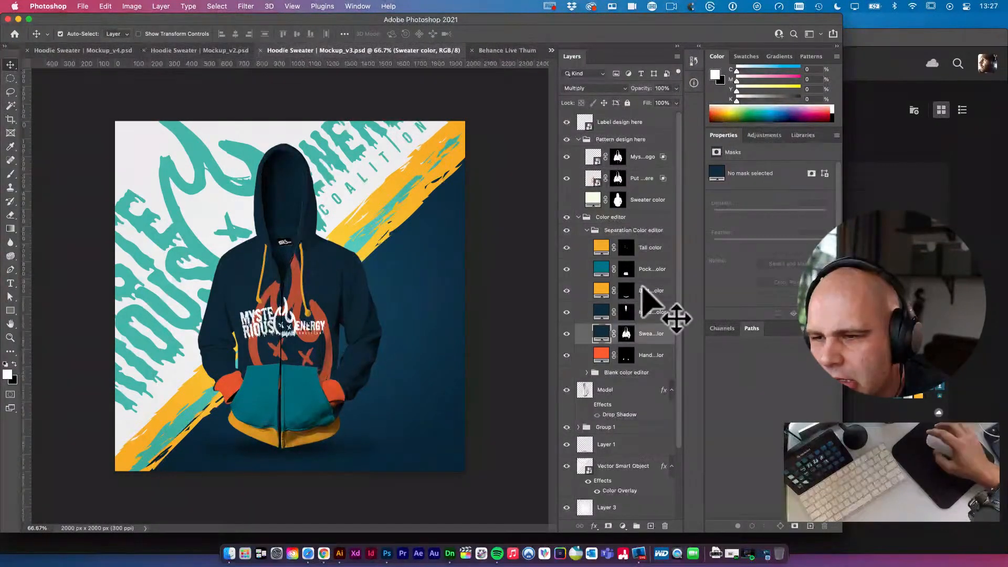
{"action": "left_click", "coordinate": [579, 217]}
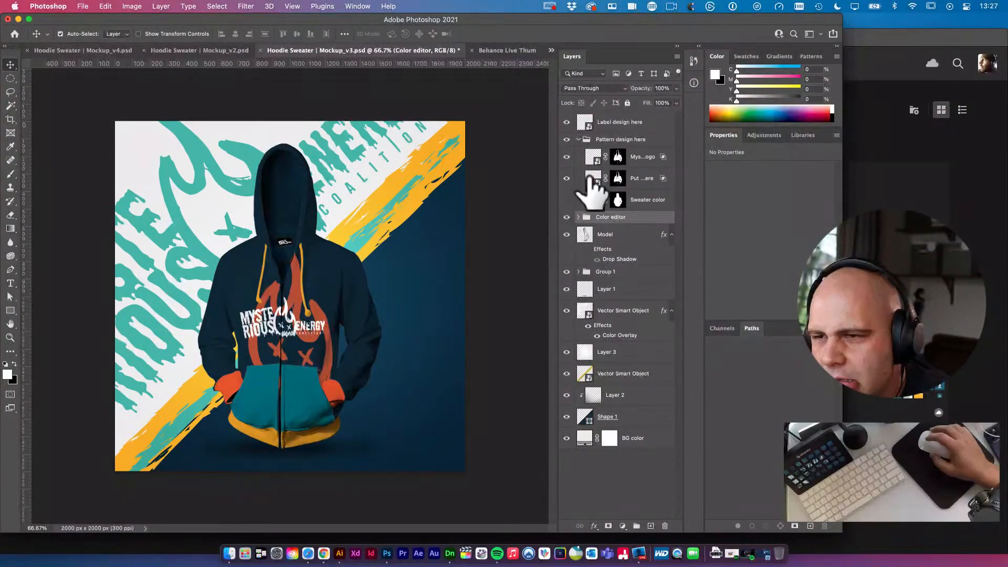
{"action": "left_click", "coordinate": [578, 139]}
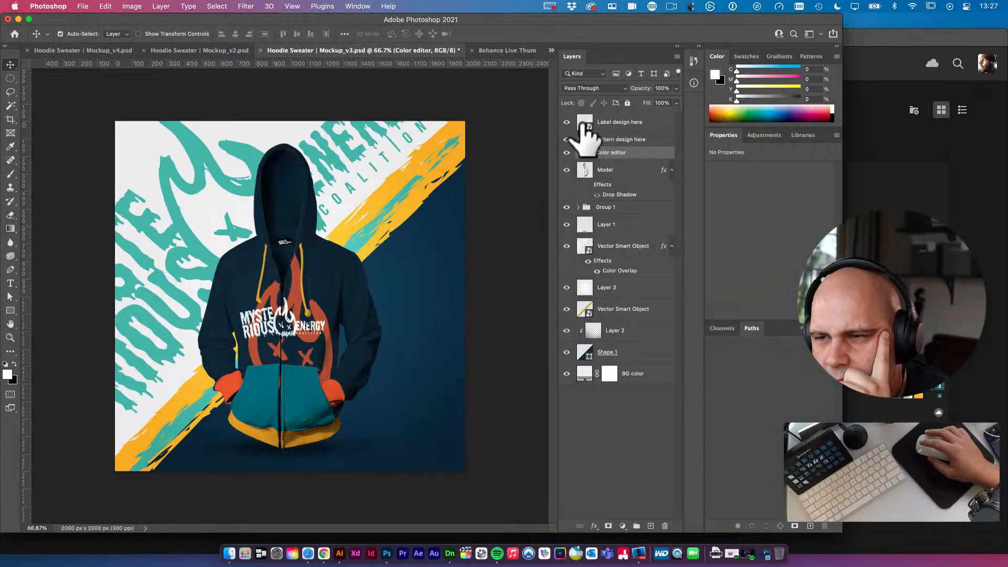
Group the layers from Label design here down through Layer 1 and name the group hoodie
{"action": "left_click", "coordinate": [612, 125]}
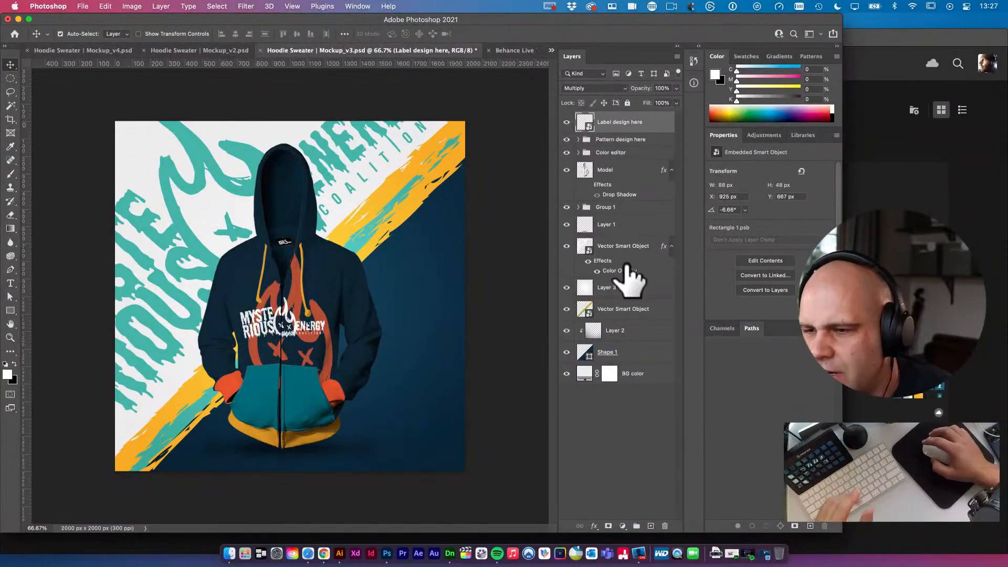
{"action": "left_click", "coordinate": [567, 246]}
{"action": "left_click", "coordinate": [566, 246]}
{"action": "left_click", "coordinate": [566, 224]}
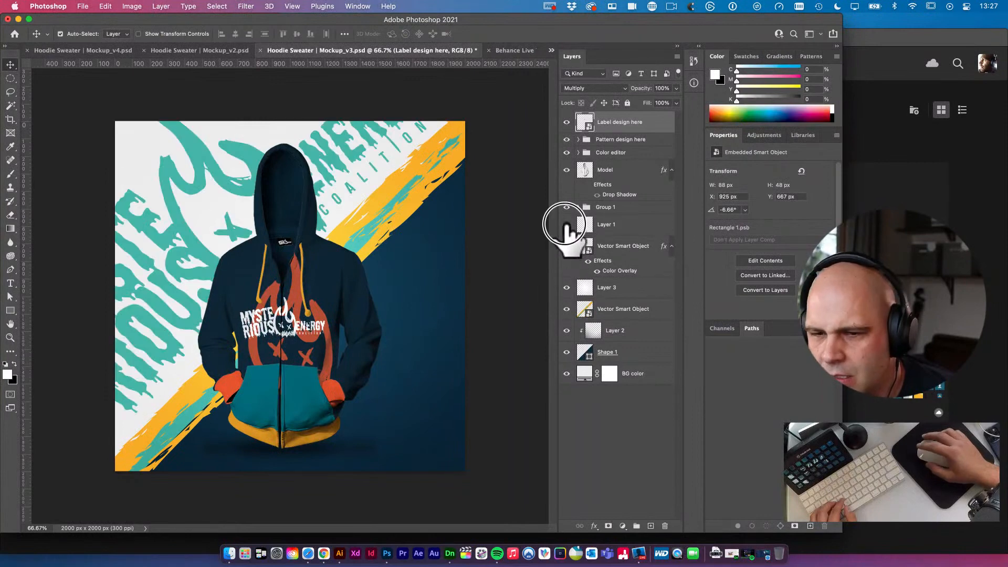
{"action": "left_click", "coordinate": [566, 224]}
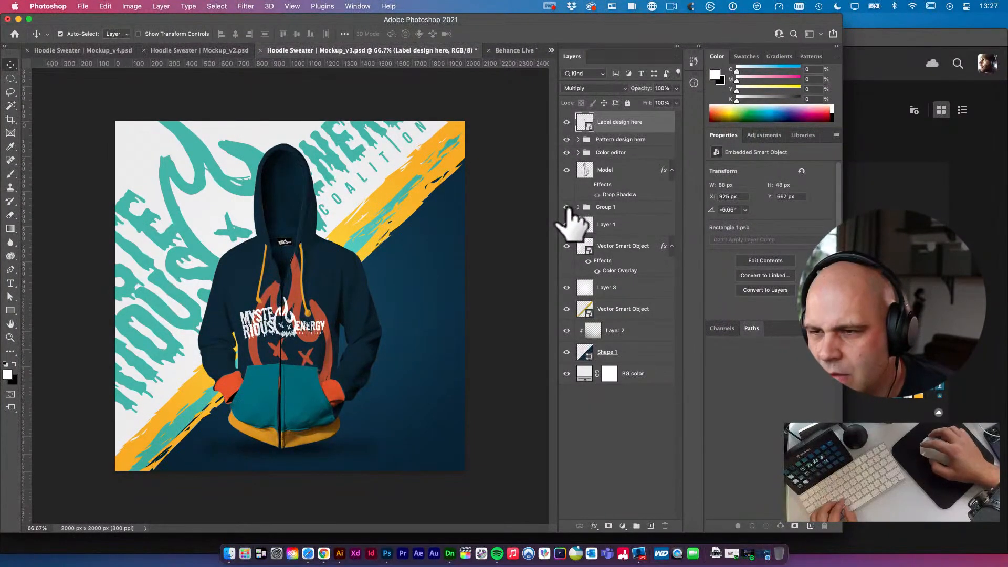
{"action": "left_click", "coordinate": [633, 231], "text": "shift"}
{"action": "key", "text": "super+g"}
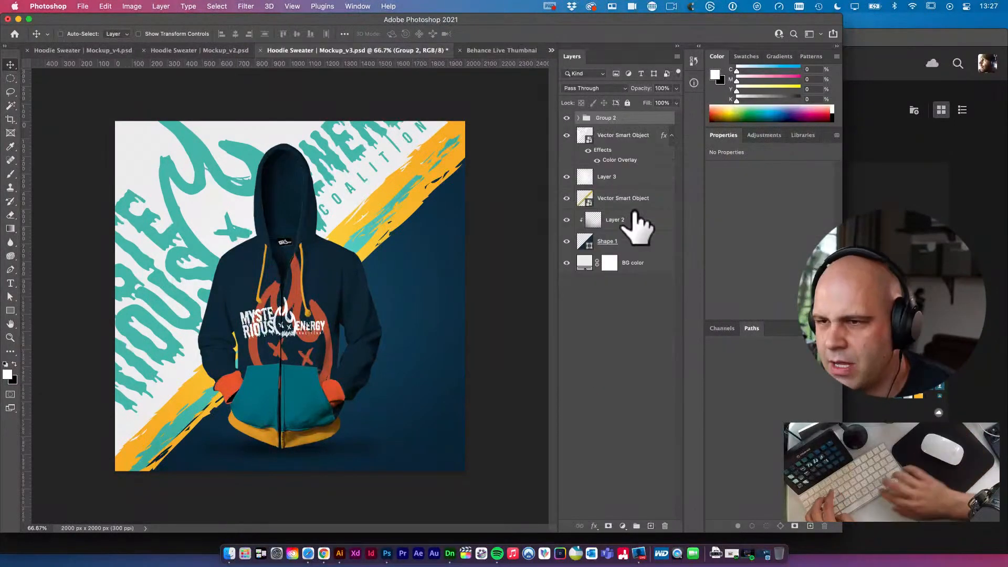
{"action": "type", "text": "hoodie"}
{"action": "key", "text": "Return"}
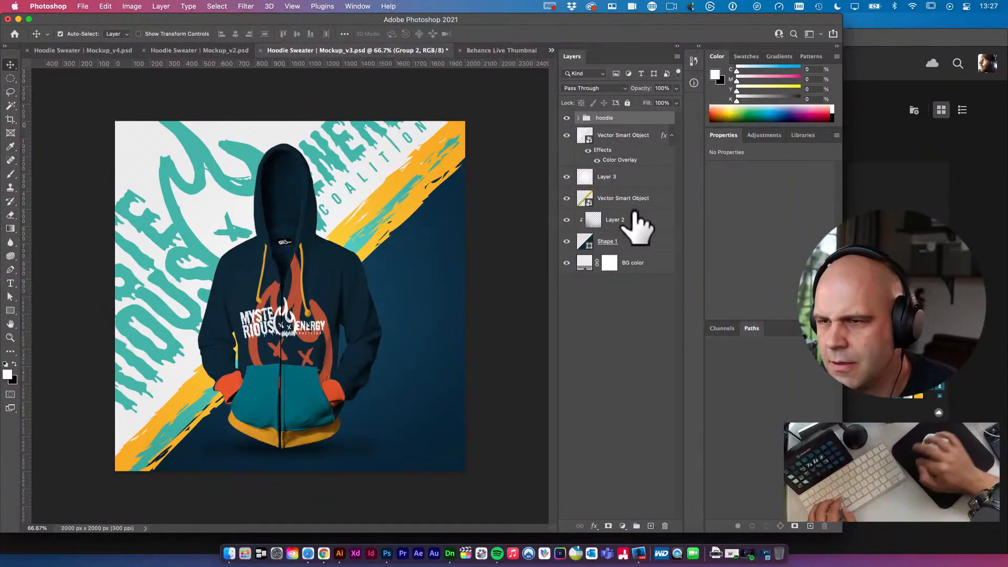
Duplicate the hoodie group as hoodie onto the Apparel Mockup artboard of Behance Live Thumbnails.psd and check its placement there
{"action": "right_click", "coordinate": [631, 118]}
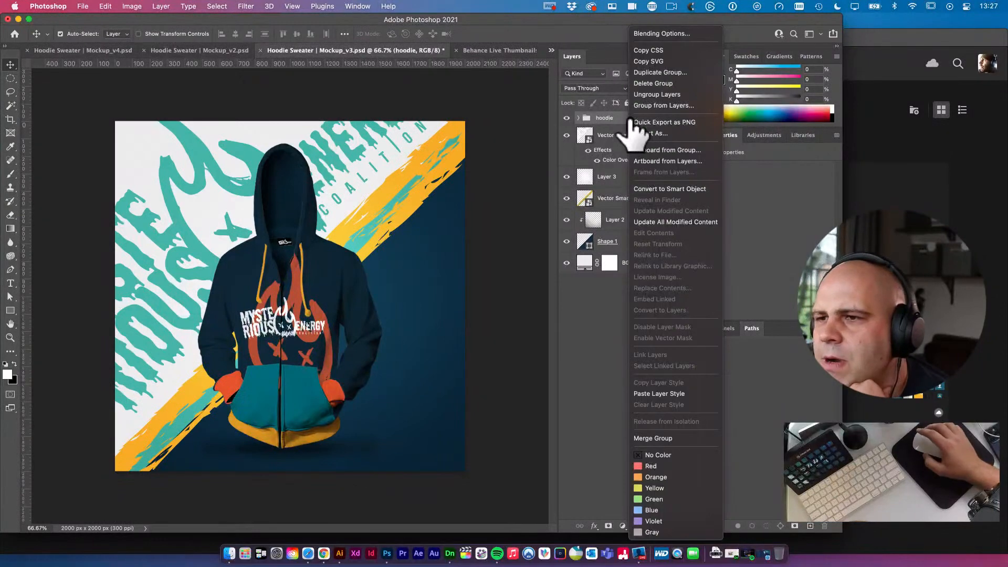
{"action": "left_click", "coordinate": [659, 72]}
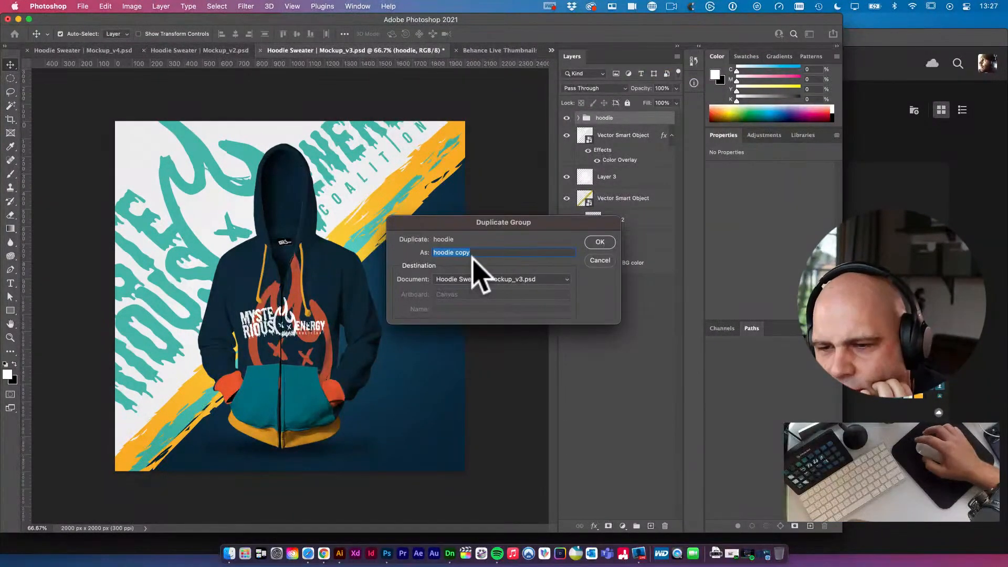
{"action": "double_click", "coordinate": [460, 252]}
{"action": "key", "text": "BackSpace"}
{"action": "key", "text": "BackSpace"}
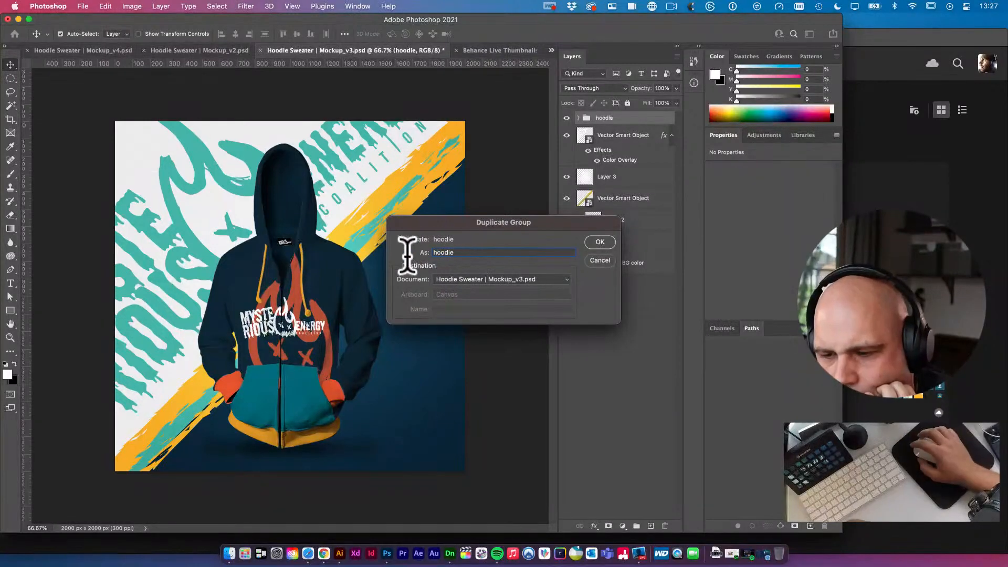
{"action": "left_click", "coordinate": [465, 279]}
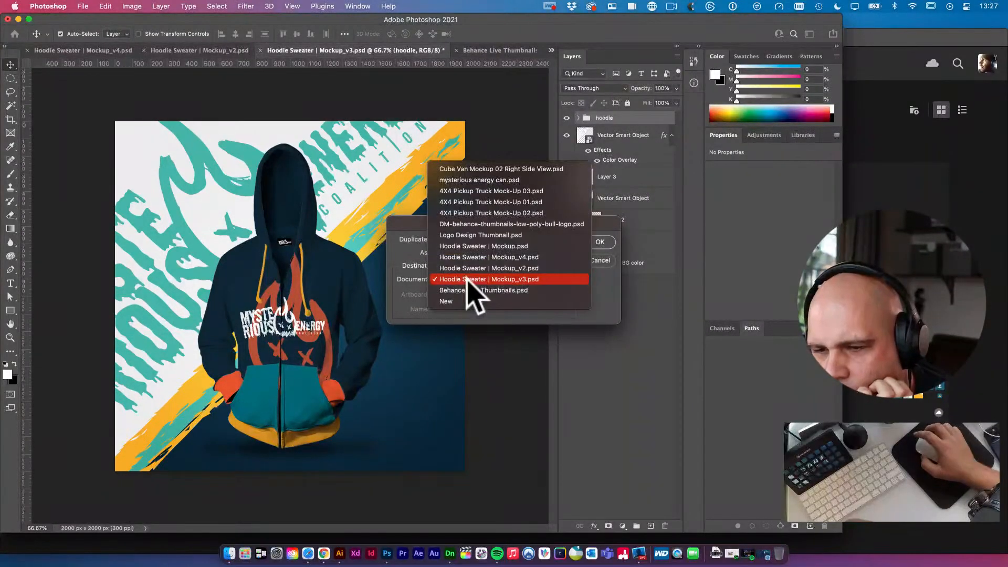
{"action": "left_click", "coordinate": [486, 290]}
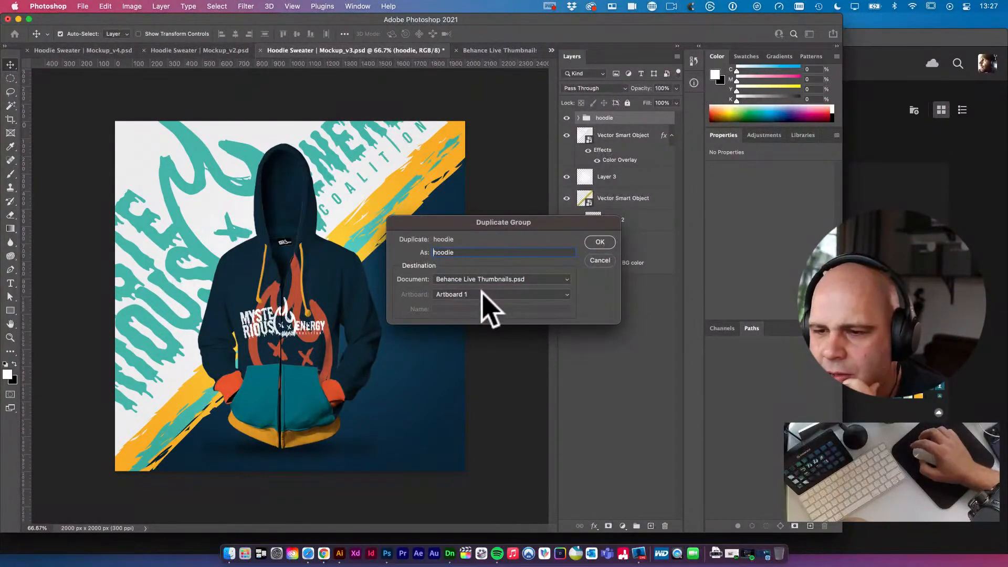
{"action": "left_click", "coordinate": [485, 295]}
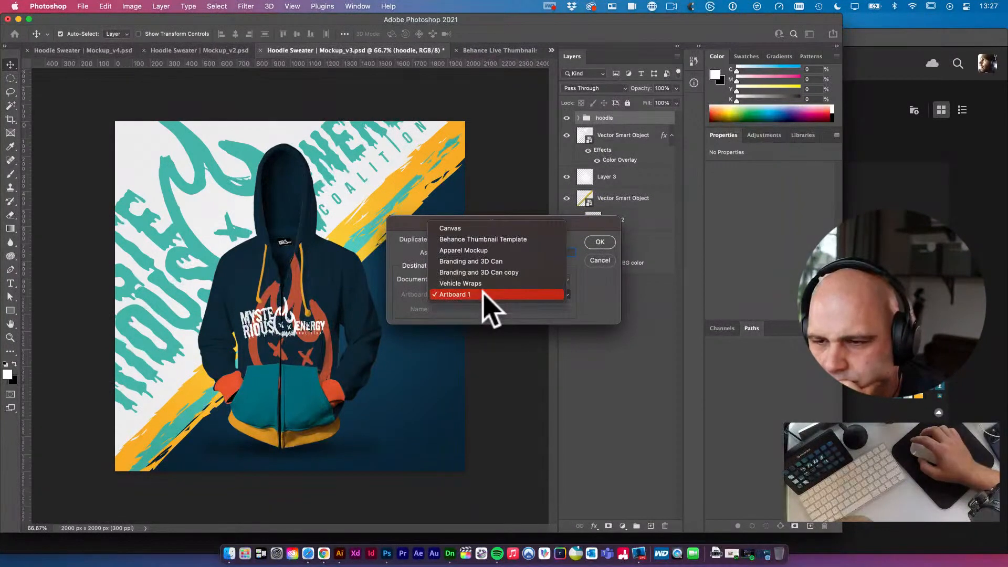
{"action": "left_click", "coordinate": [493, 250]}
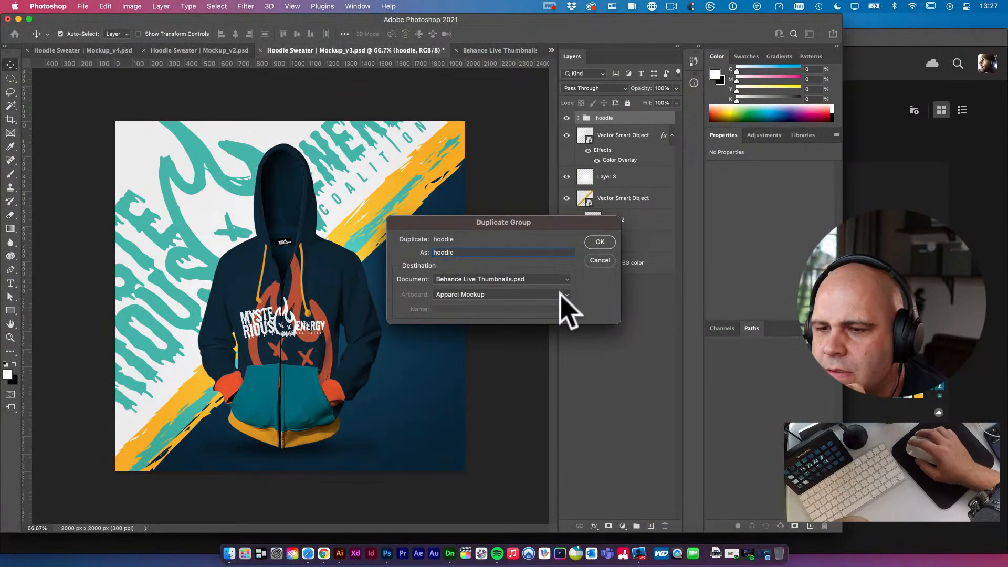
{"action": "left_click", "coordinate": [599, 244]}
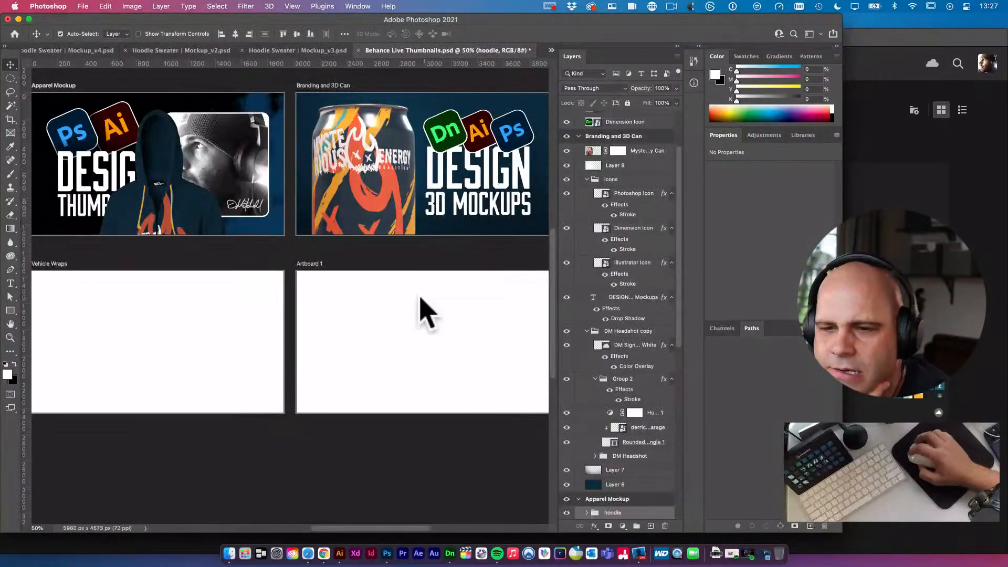
{"action": "scroll", "coordinate": [462, 288], "scroll_direction": "right", "scroll_amount": 2}
{"action": "scroll", "coordinate": [460, 287], "scroll_direction": "up", "scroll_amount": 5}
{"action": "scroll", "coordinate": [461, 289], "scroll_direction": "down", "scroll_amount": 3}
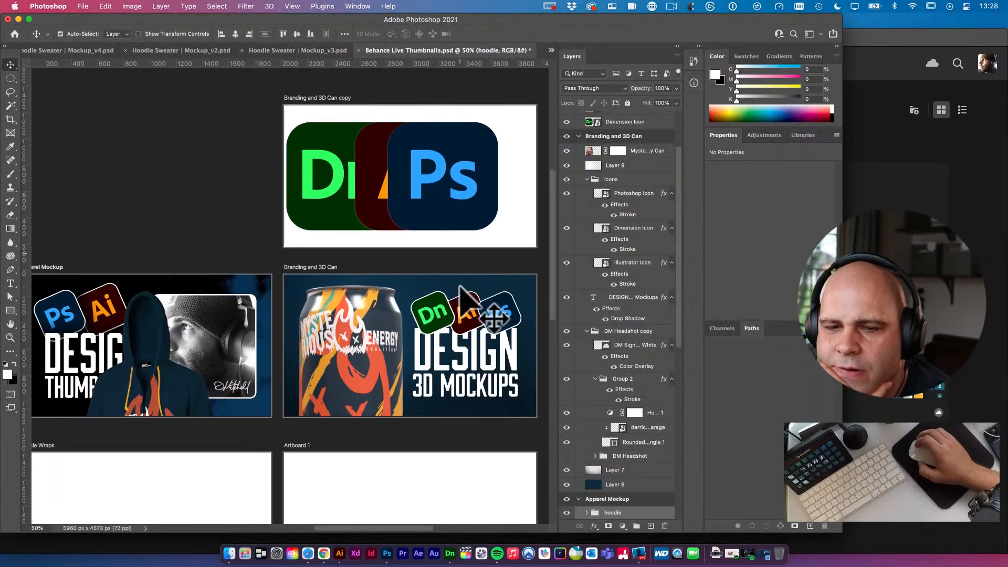
{"action": "scroll", "coordinate": [461, 288], "scroll_direction": "left", "scroll_amount": 5}
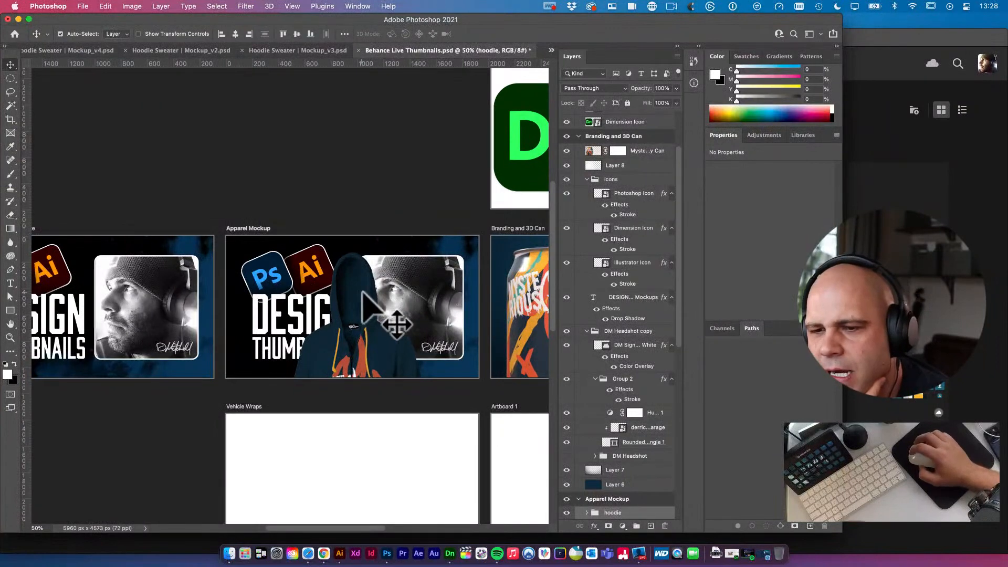
Delete the Photoshop and Illustrator icons and the DESIGN THUMBNAILS text from the Apparel Mockup artboard
{"action": "scroll", "coordinate": [362, 289], "scroll_direction": "down", "scroll_amount": 2}
{"action": "scroll", "coordinate": [369, 290], "scroll_direction": "right", "scroll_amount": 3}
{"action": "scroll", "coordinate": [370, 291], "scroll_direction": "left", "scroll_amount": 3}
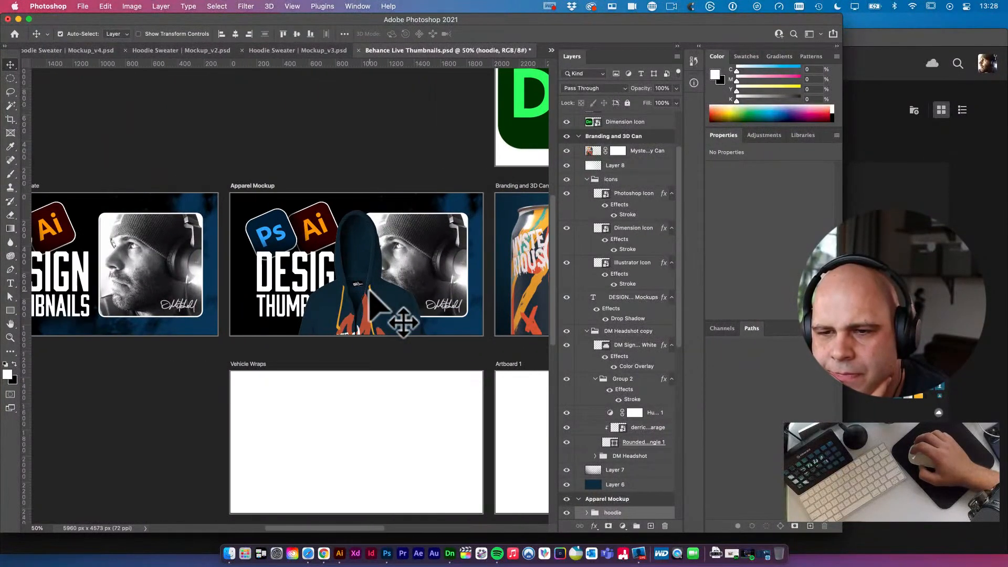
{"action": "left_click", "coordinate": [306, 243]}
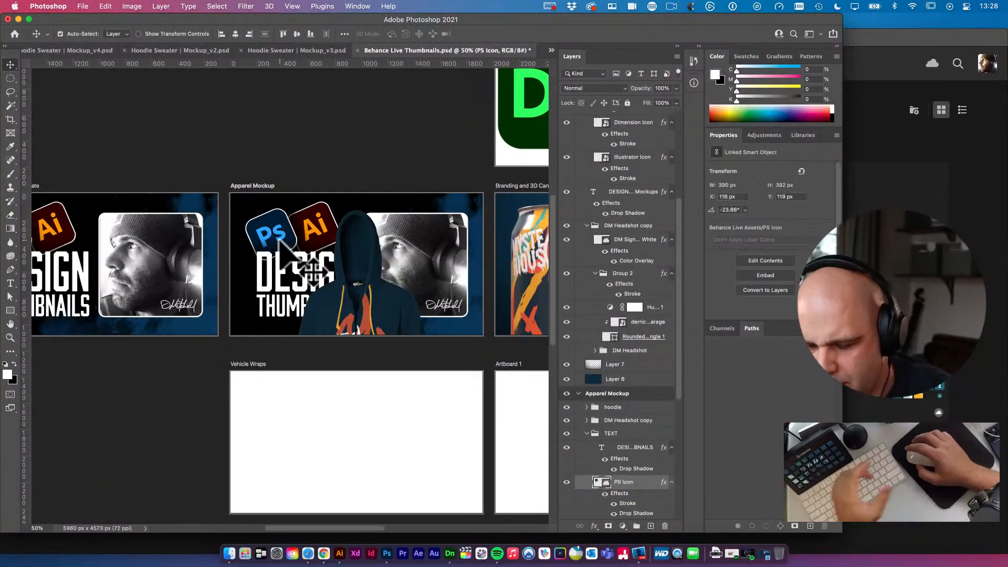
{"action": "key", "text": "BackSpace"}
{"action": "key", "text": "BackSpace"}
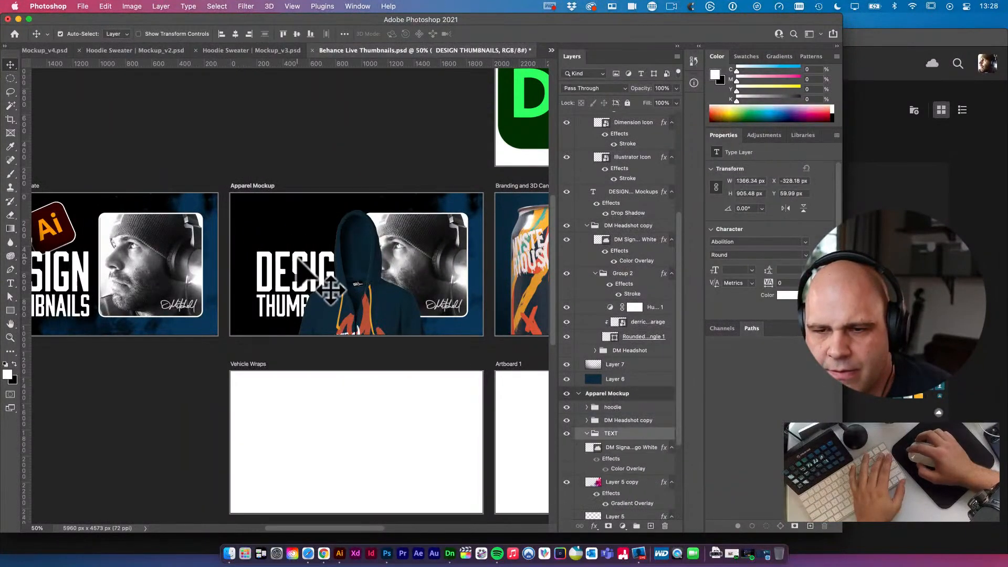
Delete the headshot photo with its frame and signature, and the blue smoke texture from the Apparel Mockup artboard
{"action": "left_click", "coordinate": [446, 281]}
{"action": "key", "text": "BackSpace"}
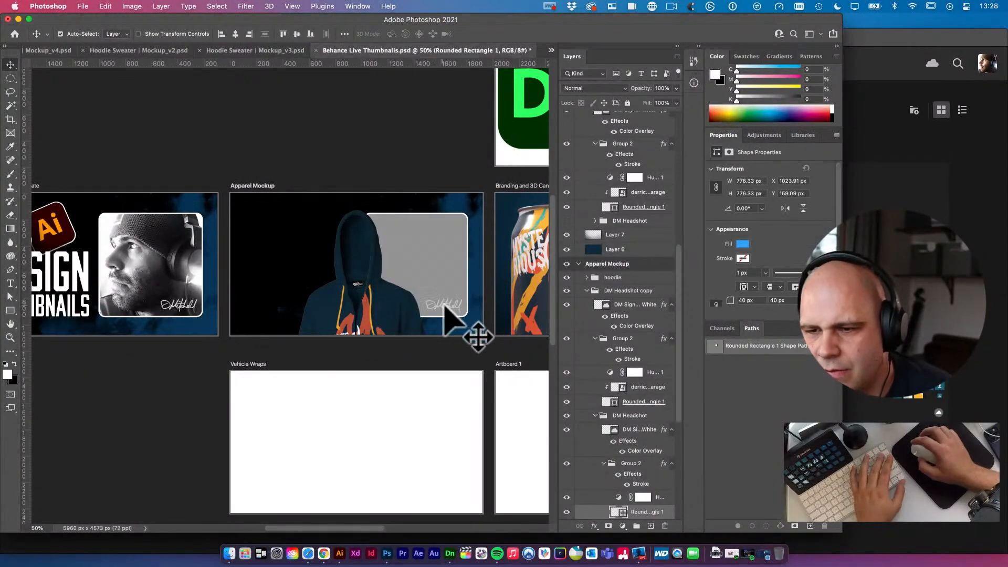
{"action": "left_click", "coordinate": [446, 304]}
{"action": "key", "text": "BackSpace"}
{"action": "key", "text": "BackSpace"}
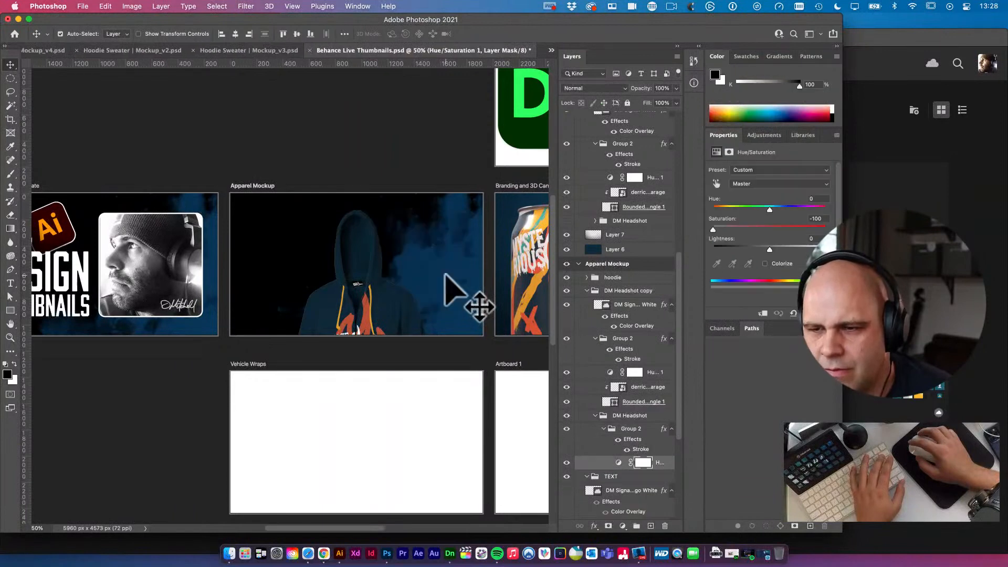
{"action": "left_click", "coordinate": [454, 297]}
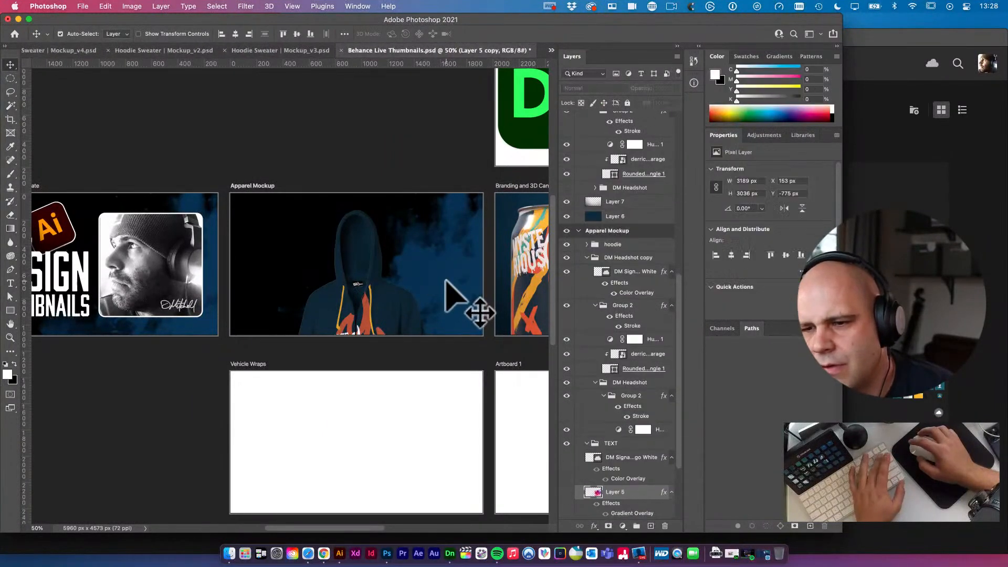
{"action": "key", "text": "BackSpace"}
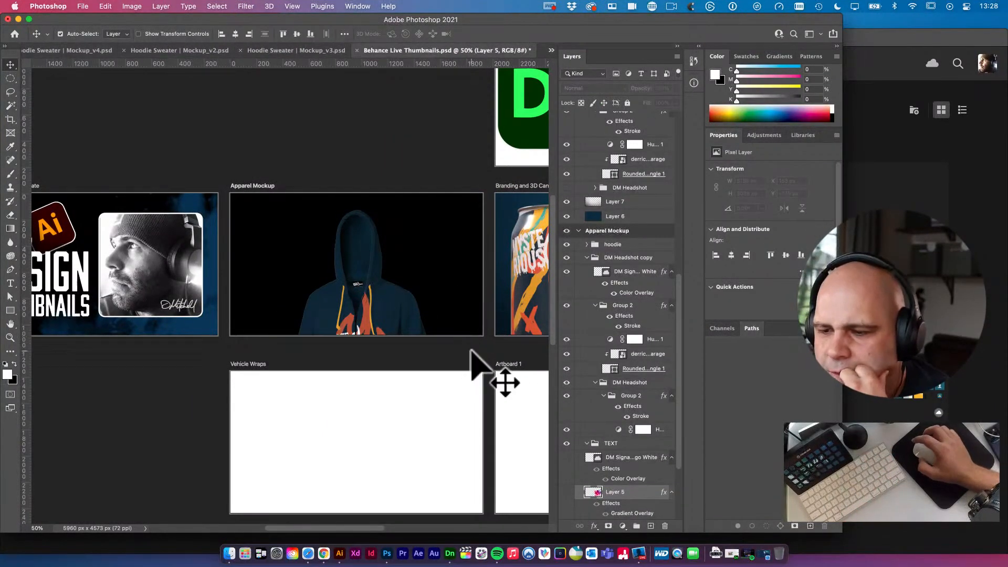
Switch to Hoodie Sweater | Mockup_v3.psd and toggle the upper Vector Smart Object layer's visibility to identify its artwork
{"action": "left_click", "coordinate": [299, 51]}
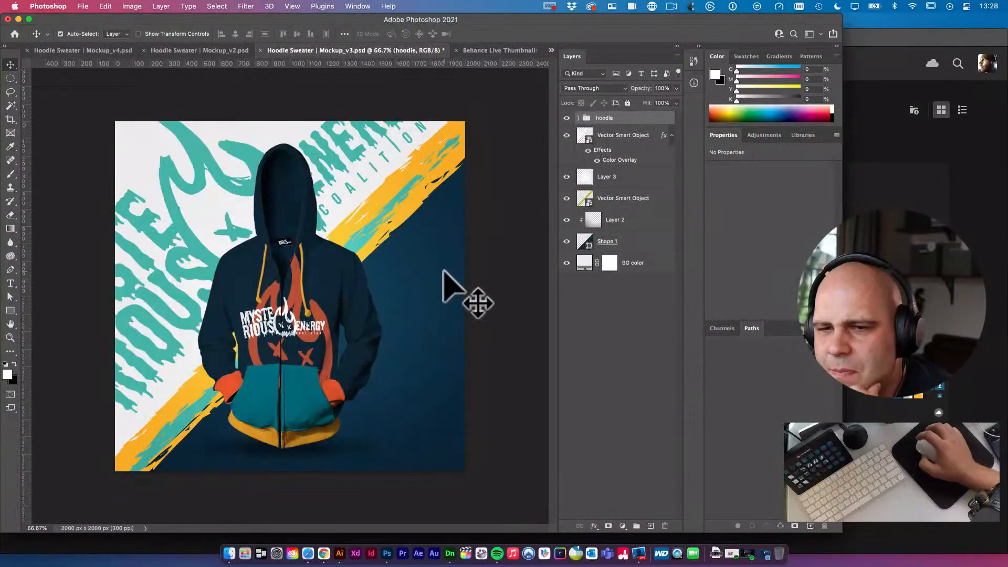
{"action": "left_click", "coordinate": [567, 135]}
{"action": "left_click", "coordinate": [567, 135]}
{"action": "left_click", "coordinate": [620, 137]}
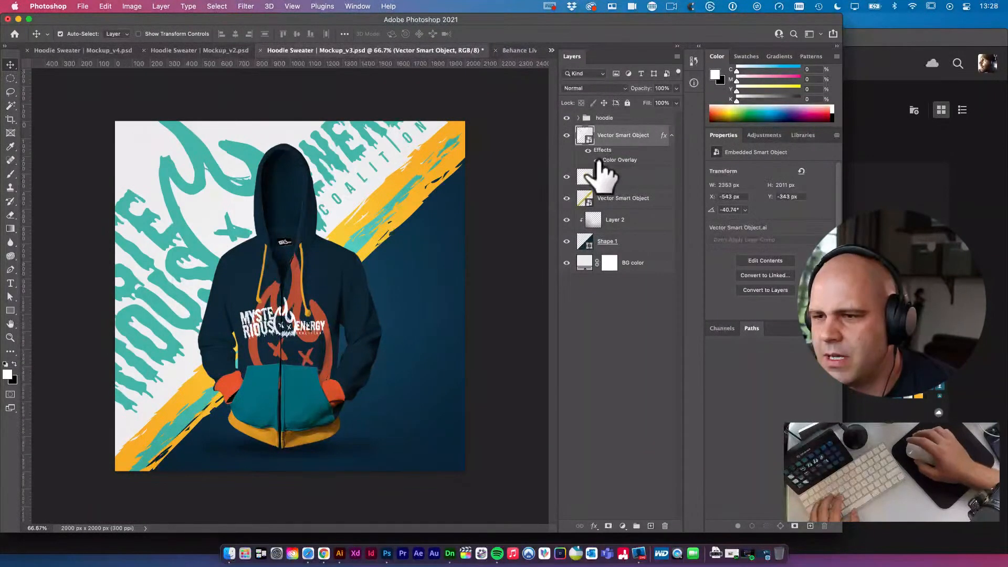
{"action": "left_click", "coordinate": [633, 242], "text": "shift"}
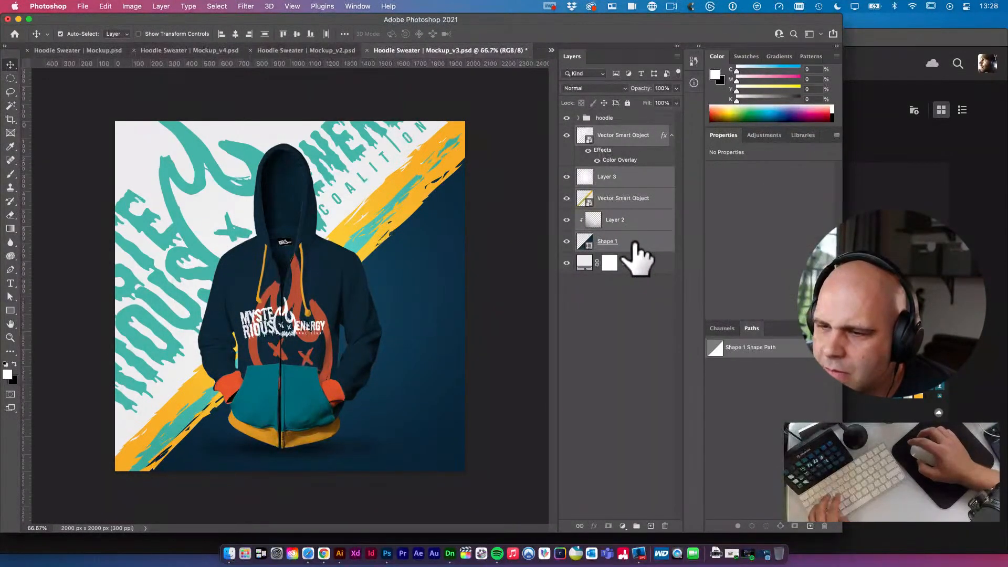
{"action": "left_click", "coordinate": [638, 260], "text": "shift"}
{"action": "right_click", "coordinate": [639, 213]}
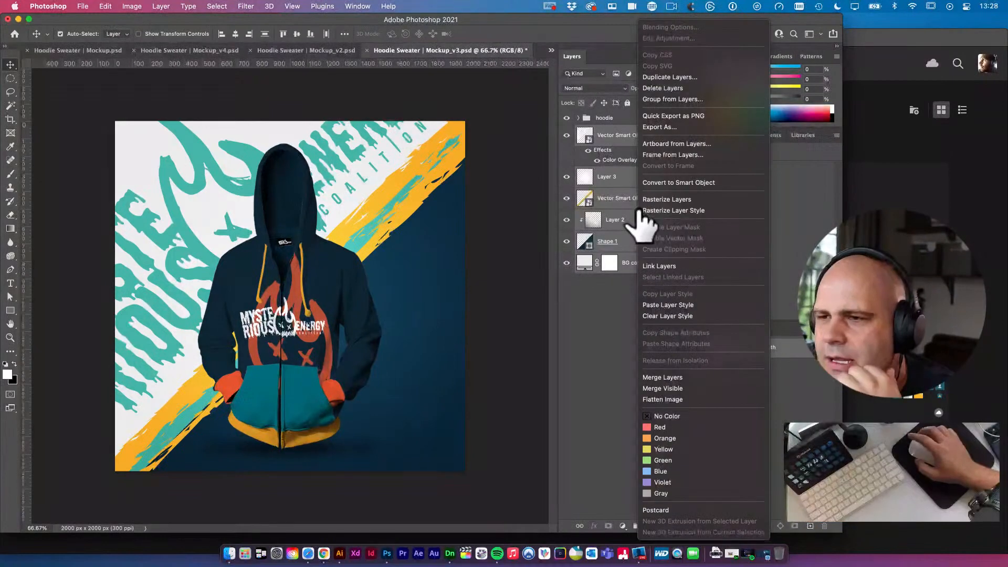
{"action": "left_click", "coordinate": [609, 293]}
{"action": "left_click", "coordinate": [636, 289]}
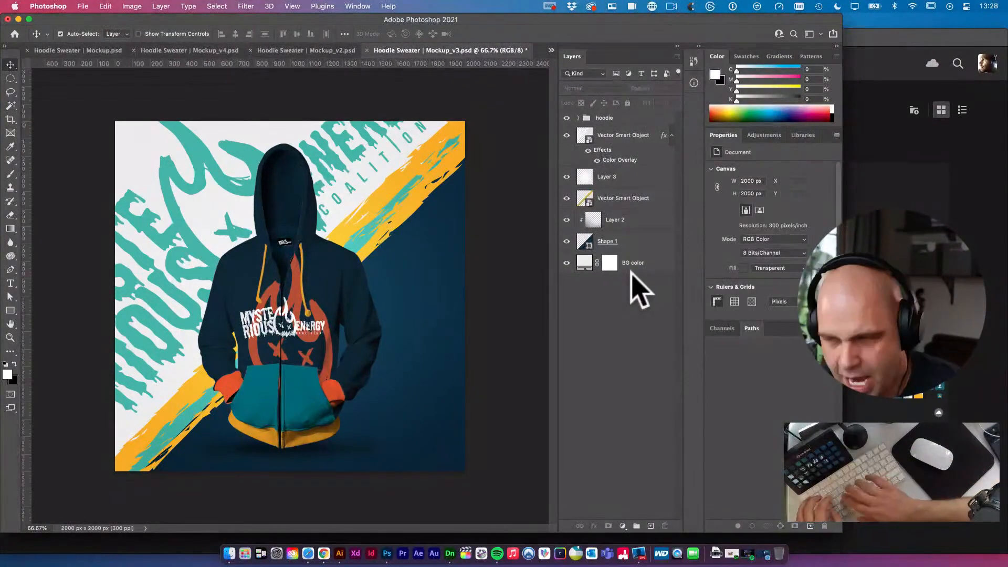
Group the layers from the upper Vector Smart Object down through BG color and name the group background
{"action": "left_click", "coordinate": [645, 134]}
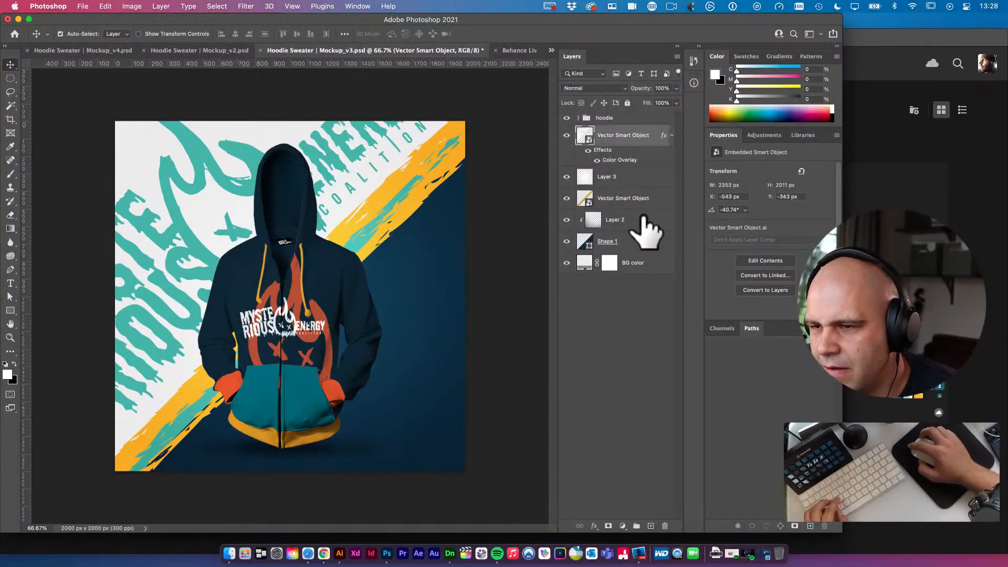
{"action": "left_click", "coordinate": [644, 263], "text": "shift"}
{"action": "key", "text": "super+g"}
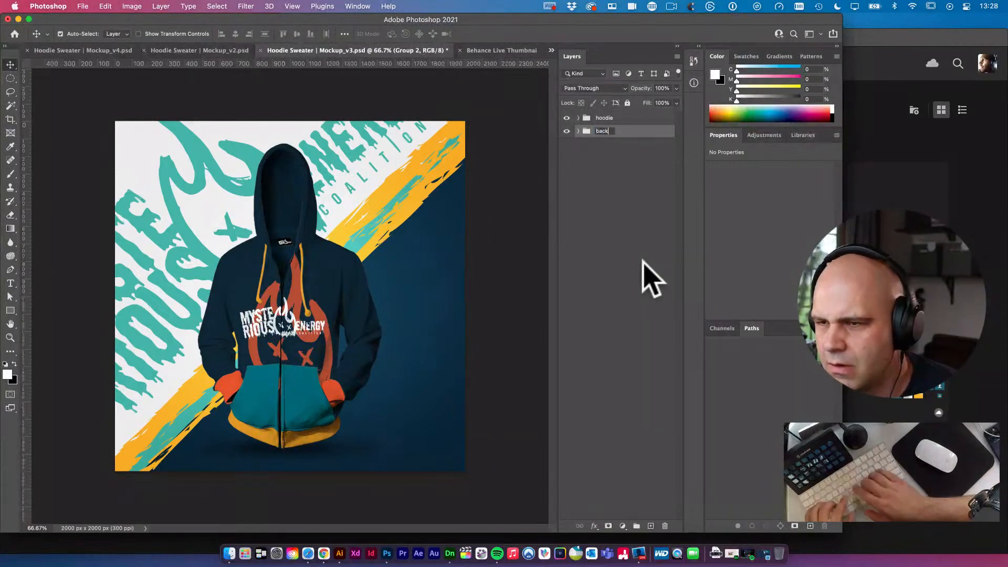
{"action": "type", "text": "background"}
{"action": "key", "text": "Return"}
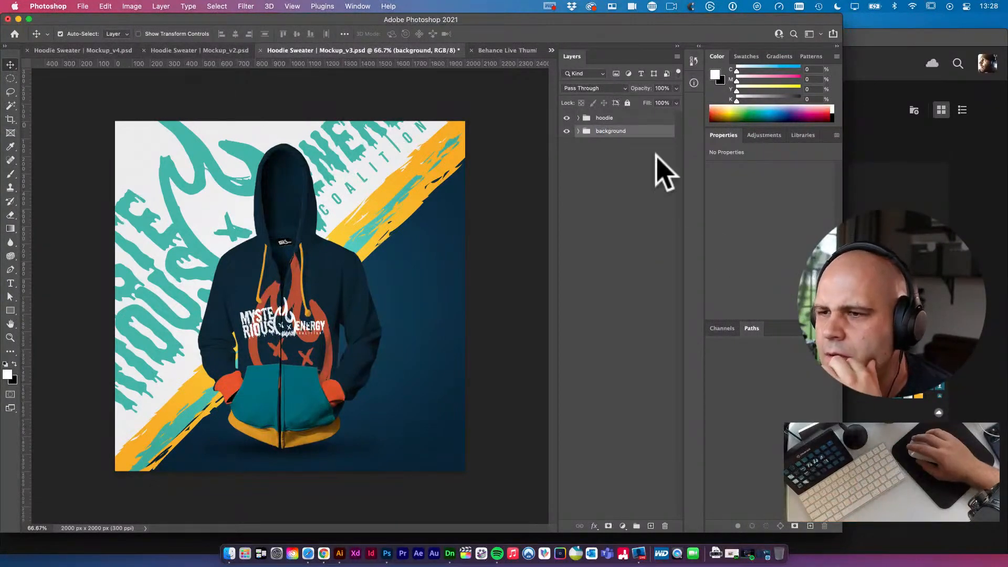
Duplicate the background group as hoodie background onto the Apparel Mockup artboard of Behance Live Thumbnails.psd and switch to that document
{"action": "right_click", "coordinate": [637, 131]}
{"action": "left_click", "coordinate": [670, 90]}
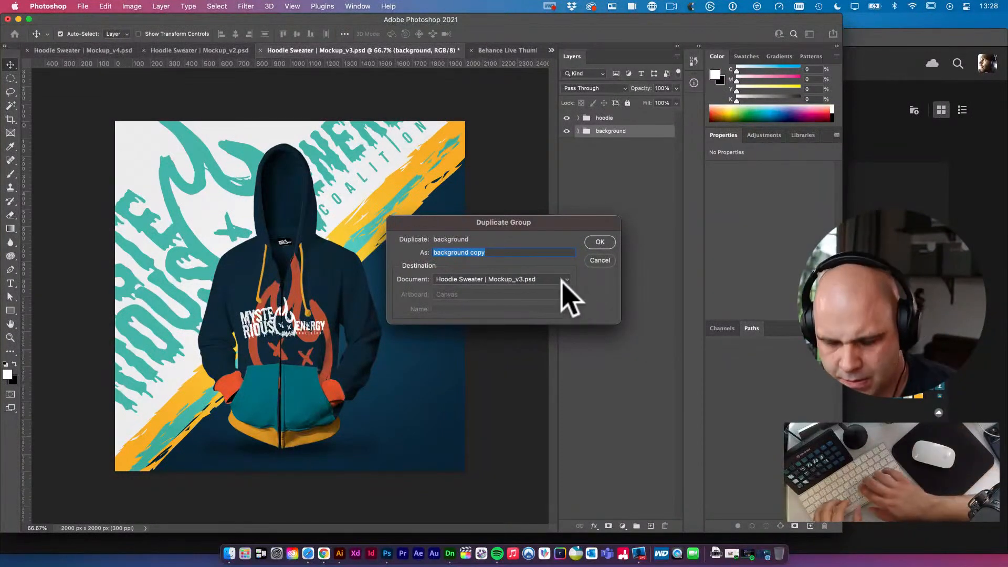
{"action": "type", "text": "hoodie ba"}
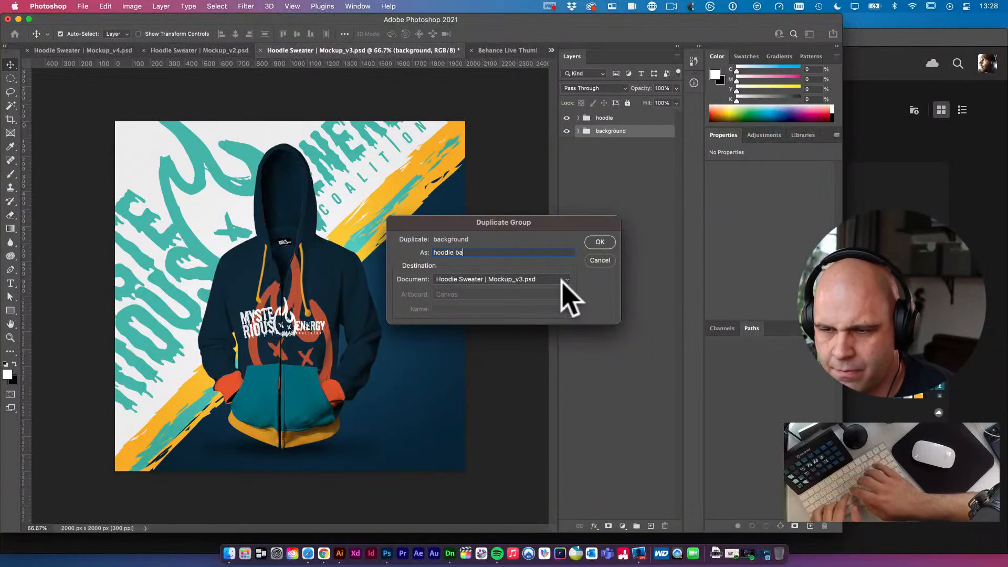
{"action": "type", "text": "ckground"}
{"action": "left_click", "coordinate": [546, 278]}
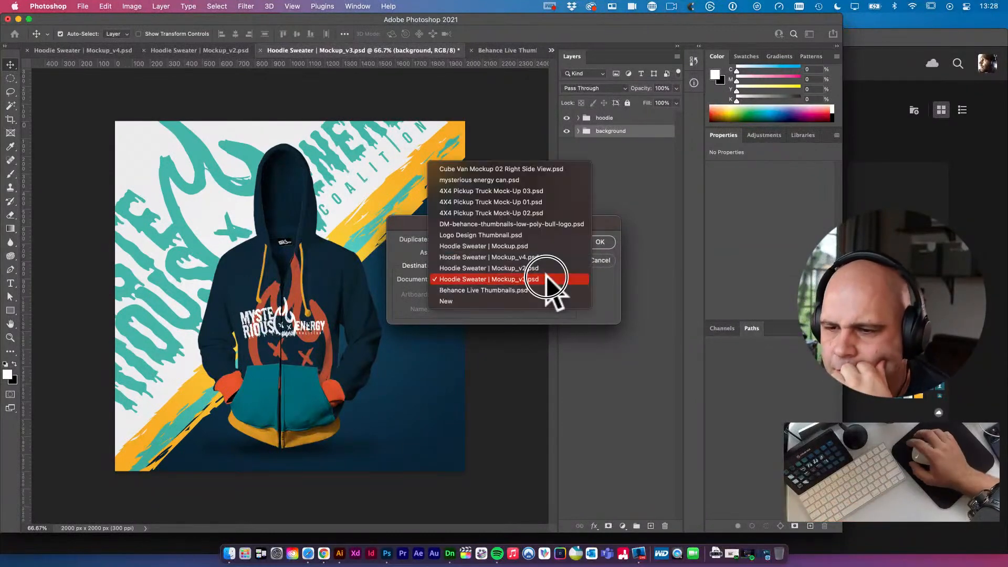
{"action": "left_click", "coordinate": [520, 290]}
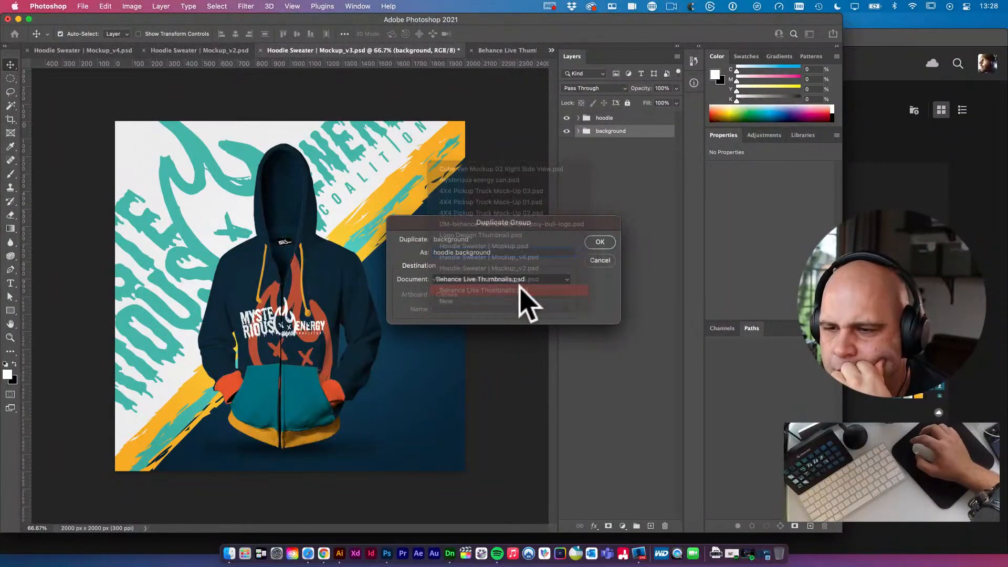
{"action": "left_click", "coordinate": [482, 294]}
{"action": "left_click", "coordinate": [481, 295]}
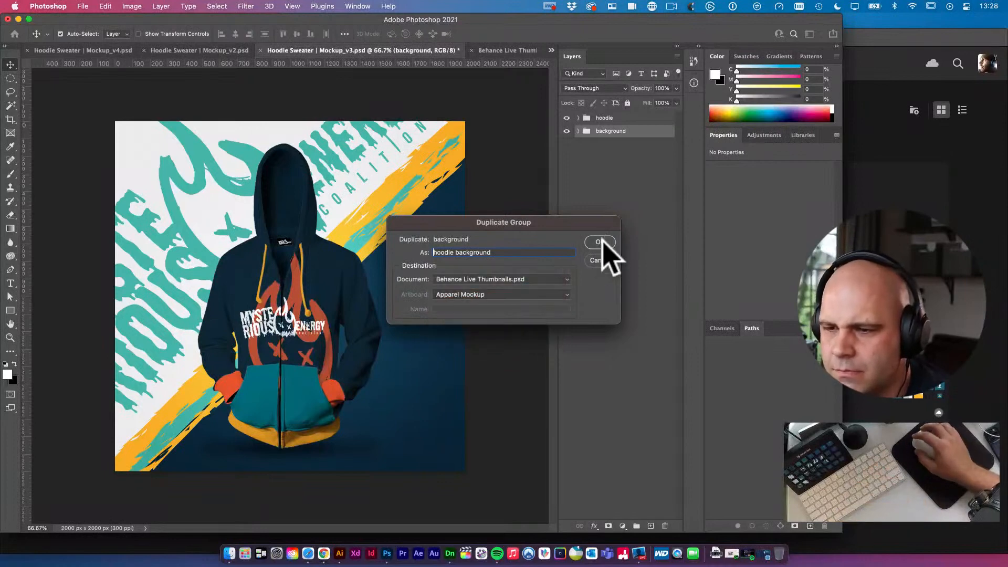
{"action": "left_click", "coordinate": [600, 242]}
{"action": "left_click", "coordinate": [496, 50]}
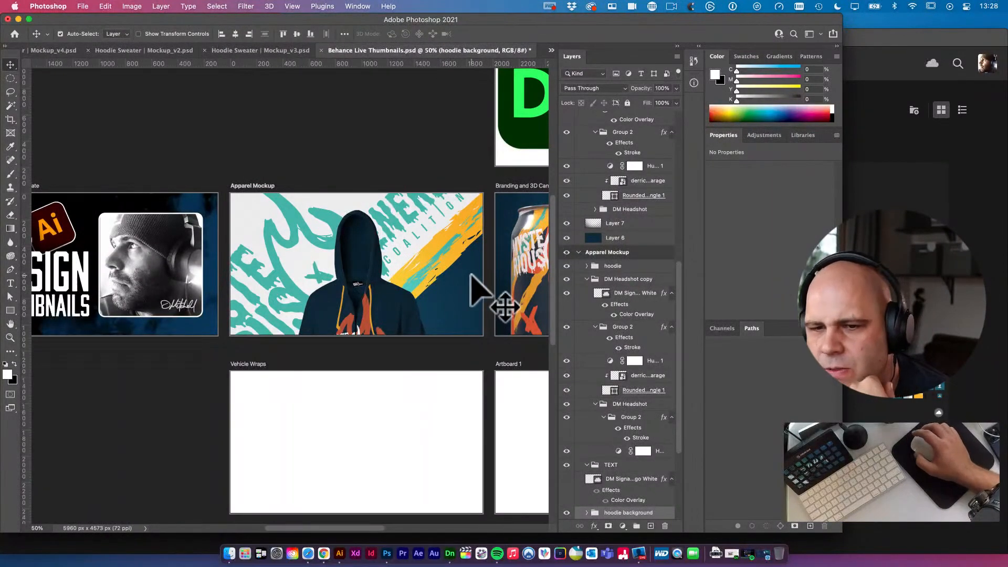
Collapse the hoodie group on the Apparel Mockup artboard and convert it to a smart object
{"action": "left_click", "coordinate": [361, 270]}
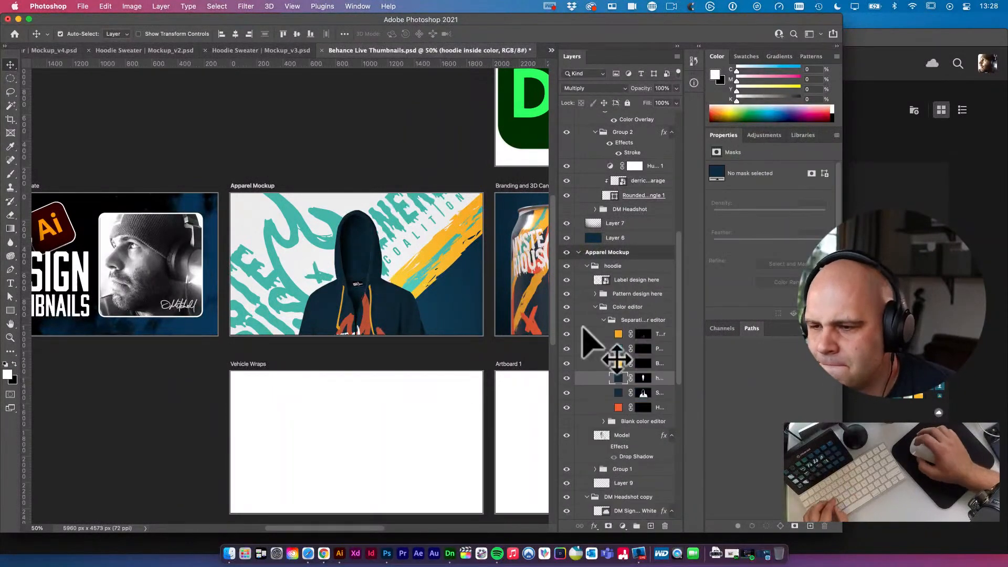
{"action": "left_click", "coordinate": [612, 267]}
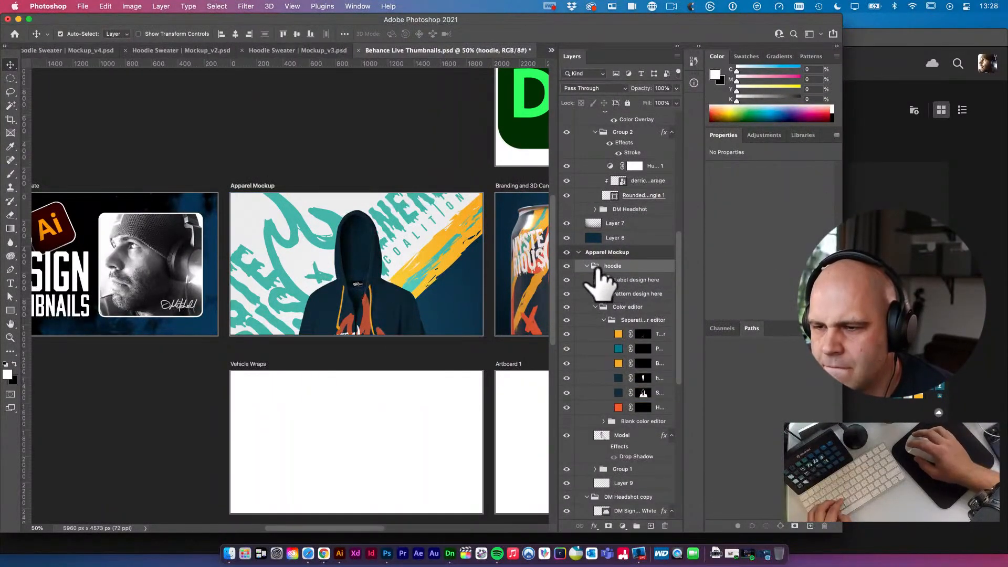
{"action": "left_click", "coordinate": [588, 266]}
{"action": "right_click", "coordinate": [612, 267]}
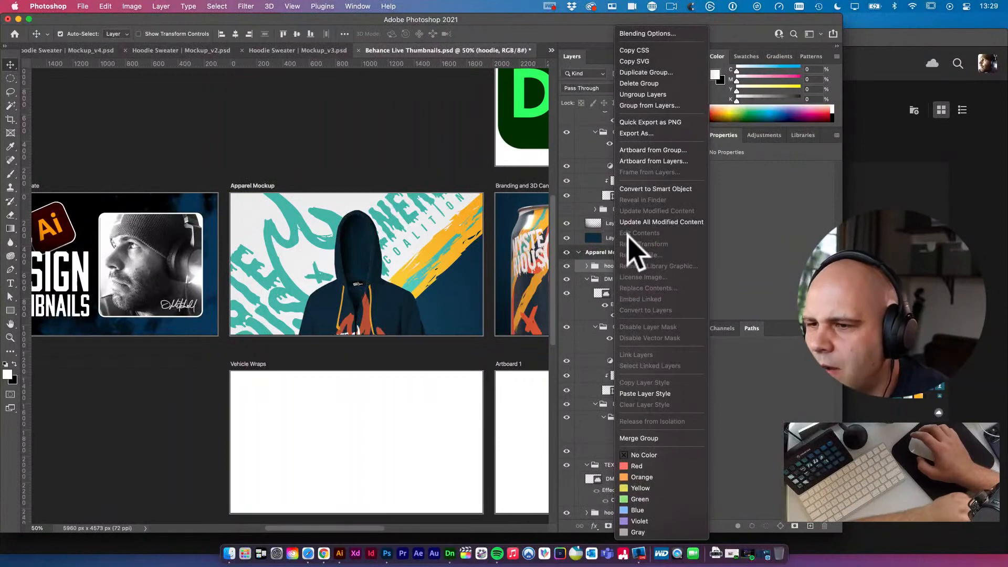
{"action": "left_click", "coordinate": [656, 189]}
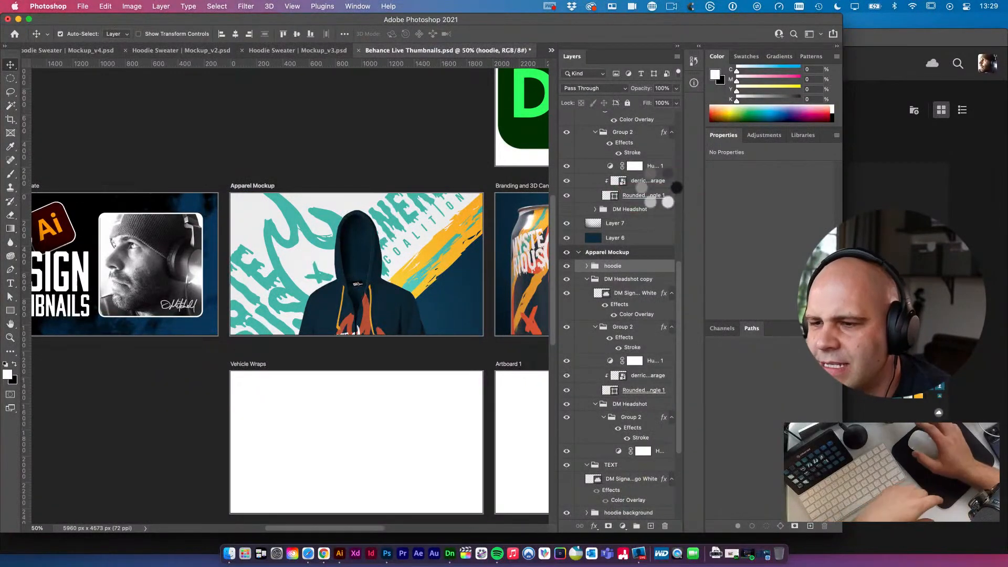
Scale the hoodie down proportionally to about 572 by 1000 px and place it on the right side of the Apparel Mockup artboard
{"action": "key", "text": "ctrl+t"}
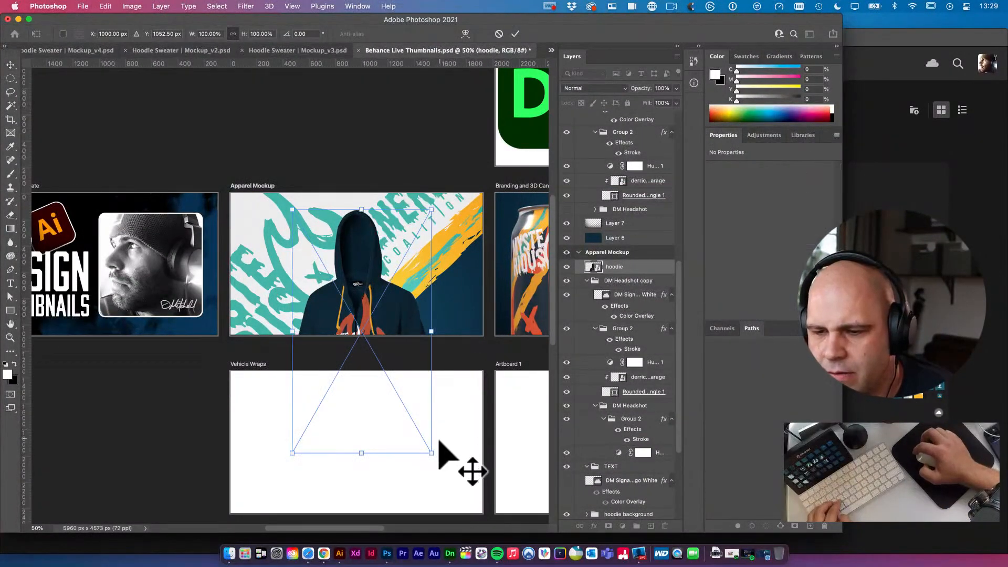
{"action": "left_click_drag", "start_coordinate": [433, 454], "coordinate": [358, 347]}
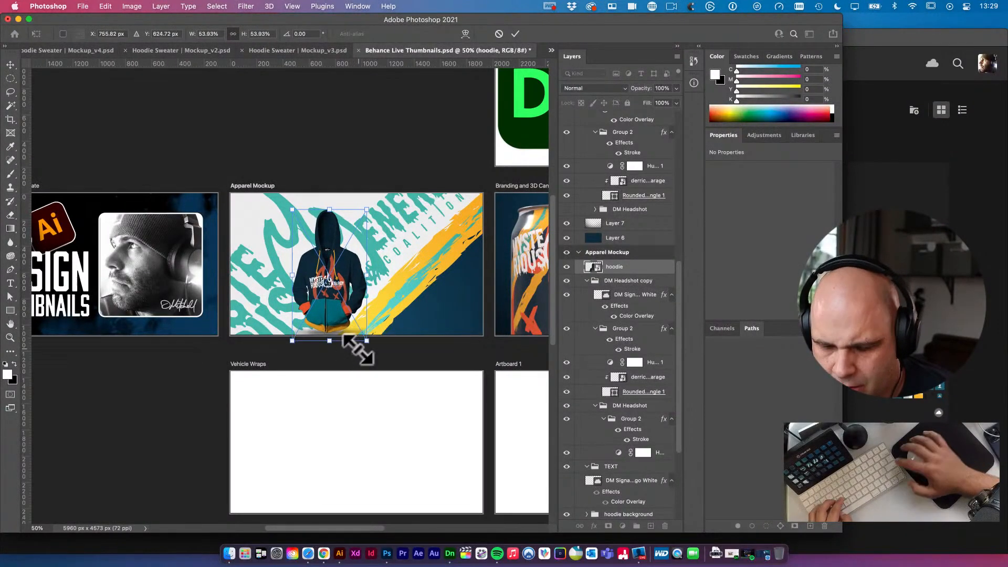
{"action": "key", "text": "Return"}
{"action": "left_click_drag", "start_coordinate": [367, 313], "coordinate": [436, 288]}
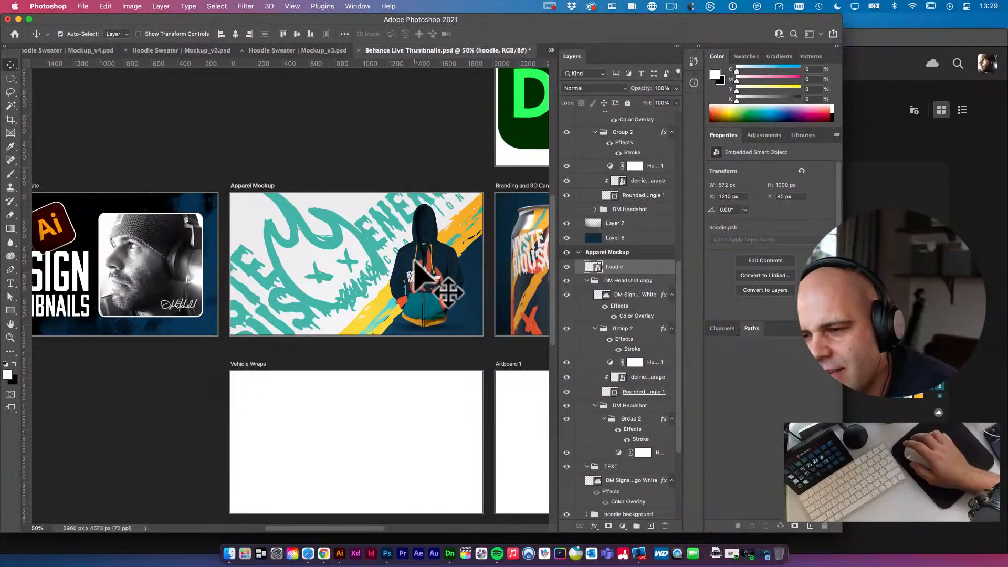
Copy the Illustrator and Photoshop icons from the Branding and 3D Can artboard to the left half of the Apparel Mockup artboard
{"action": "scroll", "coordinate": [427, 270], "scroll_direction": "right", "scroll_amount": 10}
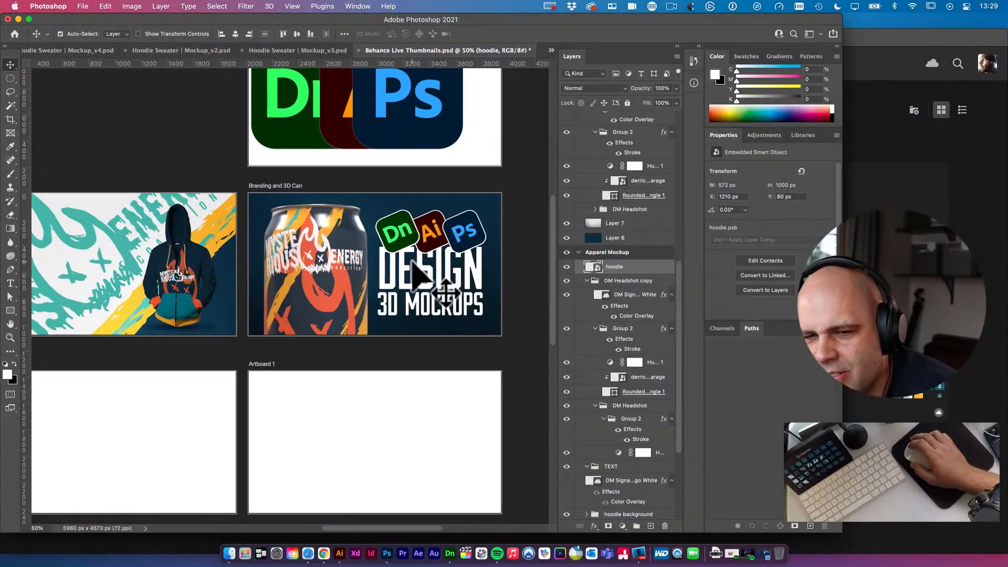
{"action": "scroll", "coordinate": [413, 263], "scroll_direction": "left", "scroll_amount": 3}
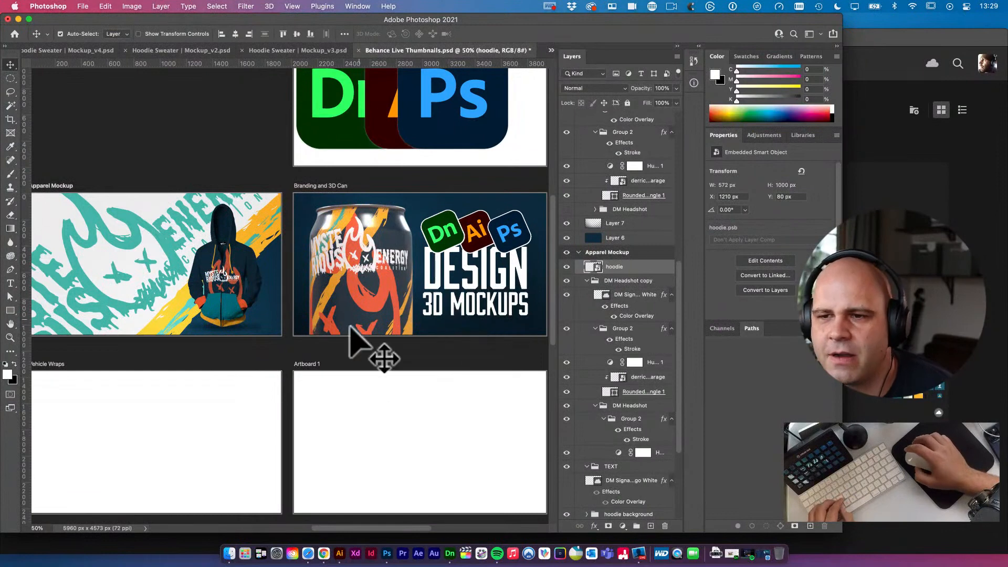
{"action": "left_click", "coordinate": [471, 215]}
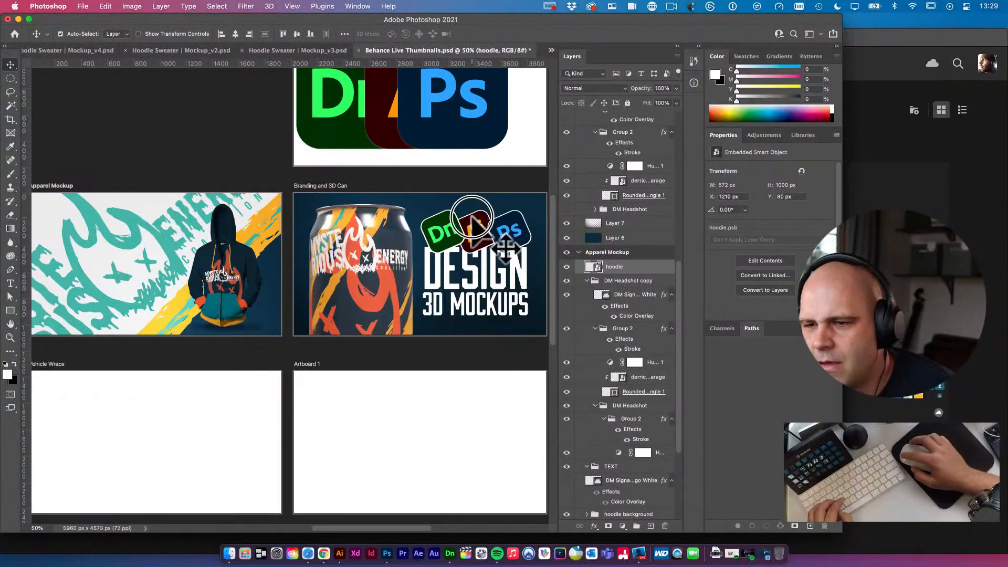
{"action": "scroll", "coordinate": [488, 231], "scroll_direction": "right", "scroll_amount": 3}
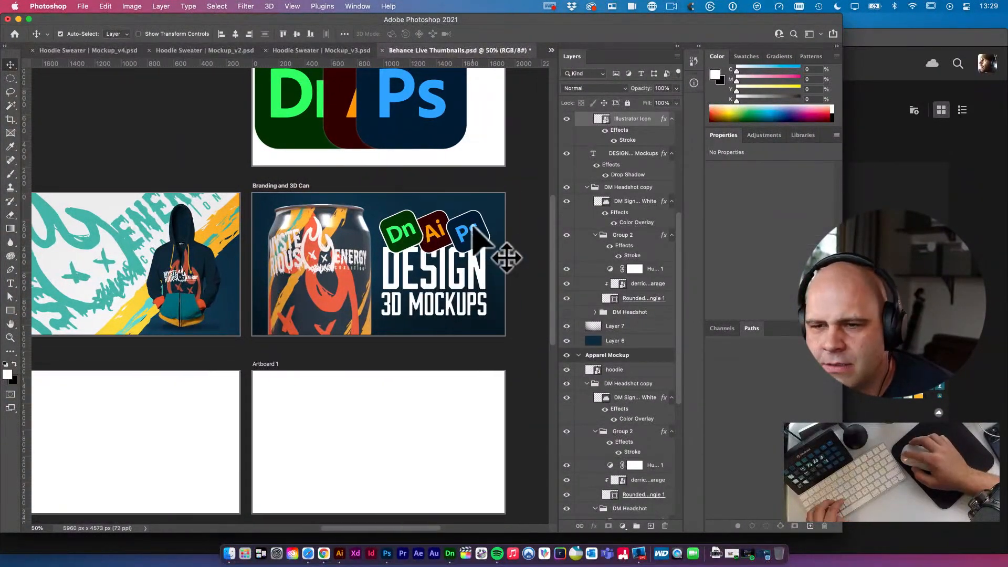
{"action": "scroll", "coordinate": [473, 229], "scroll_direction": "left", "scroll_amount": 5}
{"action": "left_click_drag", "start_coordinate": [536, 226], "coordinate": [148, 234]}
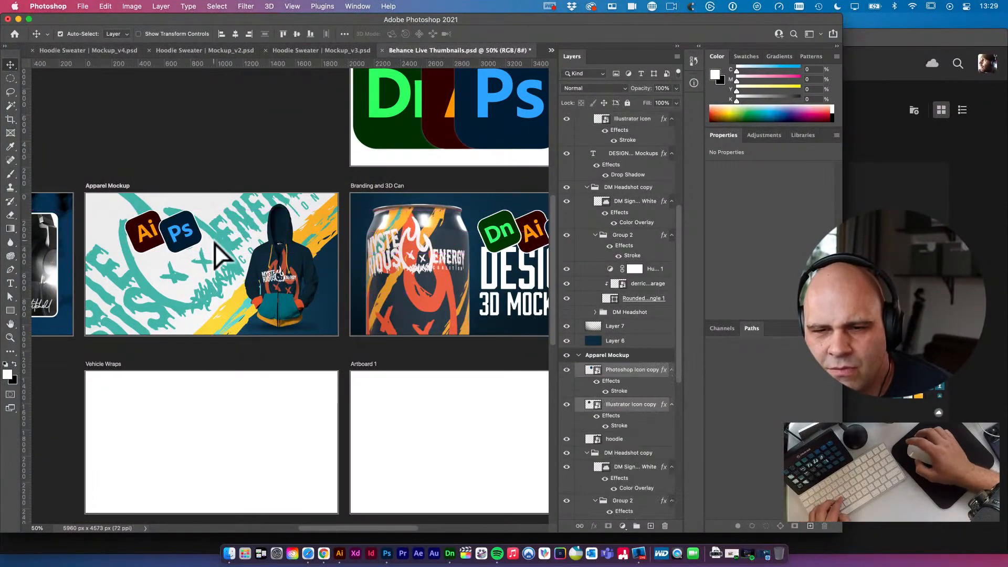
Enlarge the copied Illustrator and Photoshop icons slightly, move them down to the artboard's mid-height and nudge them left
{"action": "key", "text": "super+t"}
{"action": "left_click_drag", "start_coordinate": [204, 255], "coordinate": [216, 274]}
{"action": "double_click", "coordinate": [201, 243]}
{"action": "key", "text": "shift+Left"}
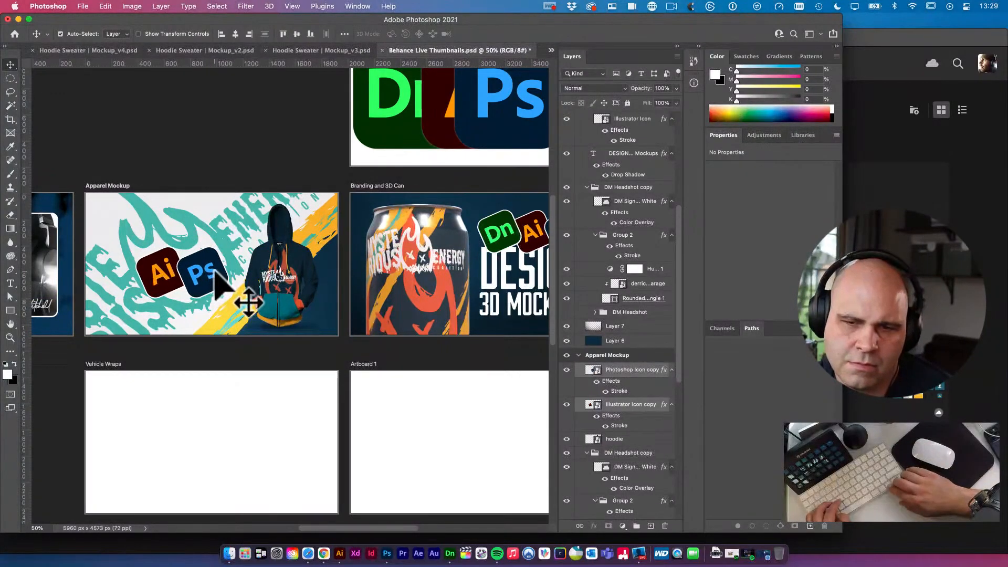
{"action": "key", "text": "shift+Left"}
{"action": "key", "text": "shift+Left"}
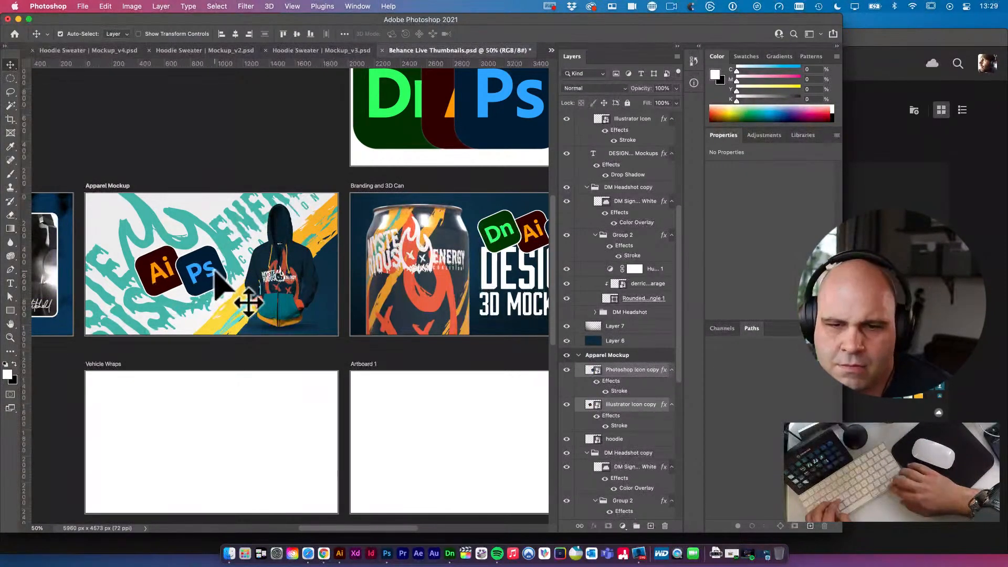
Enlarge the hoodie to about 585 by 1024 px and nudge it 30 px right and 10 px up on the Apparel Mockup artboard
{"action": "left_click", "coordinate": [312, 301]}
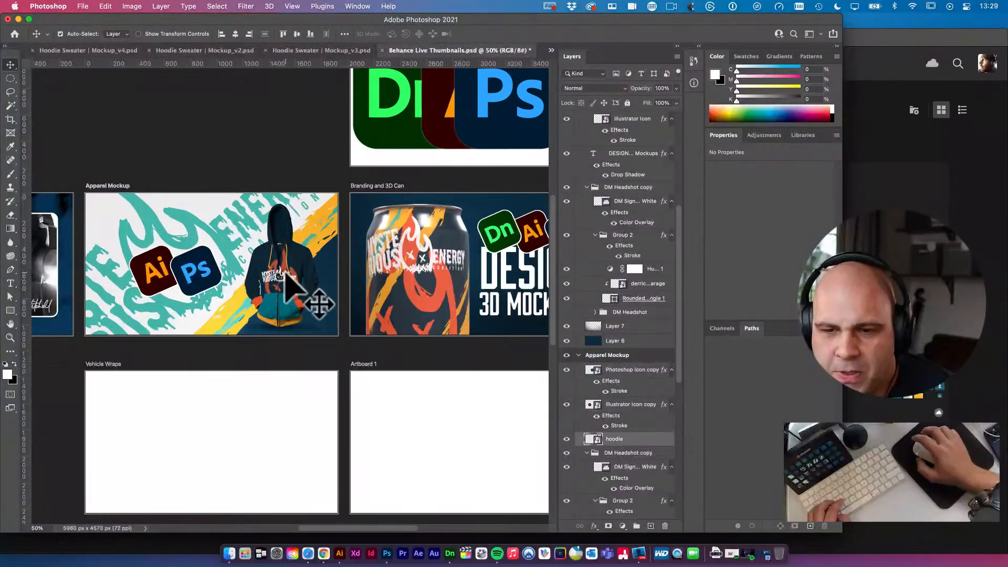
{"action": "key", "text": "super+t"}
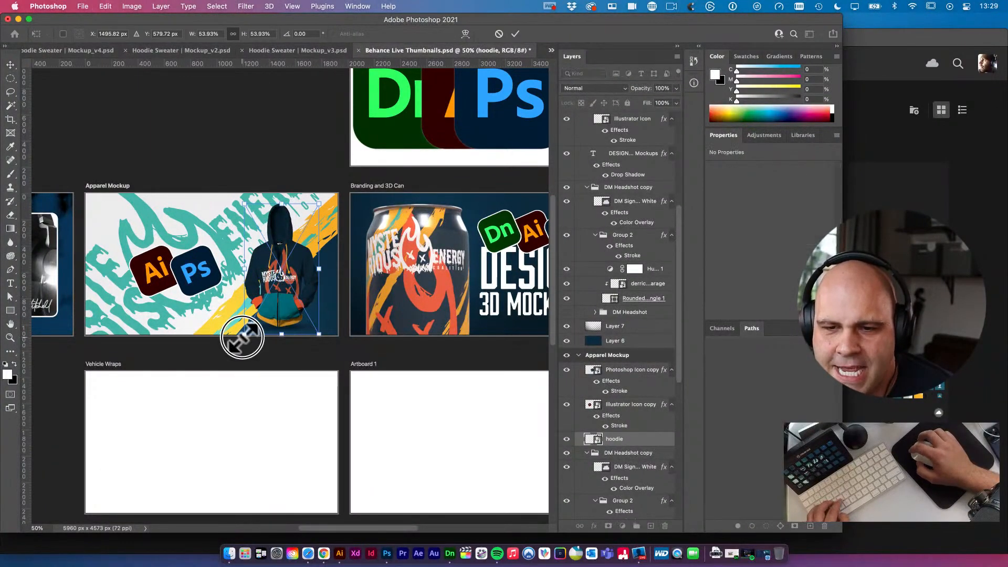
{"action": "left_click_drag", "start_coordinate": [243, 336], "coordinate": [239, 339]}
{"action": "key", "text": "Return"}
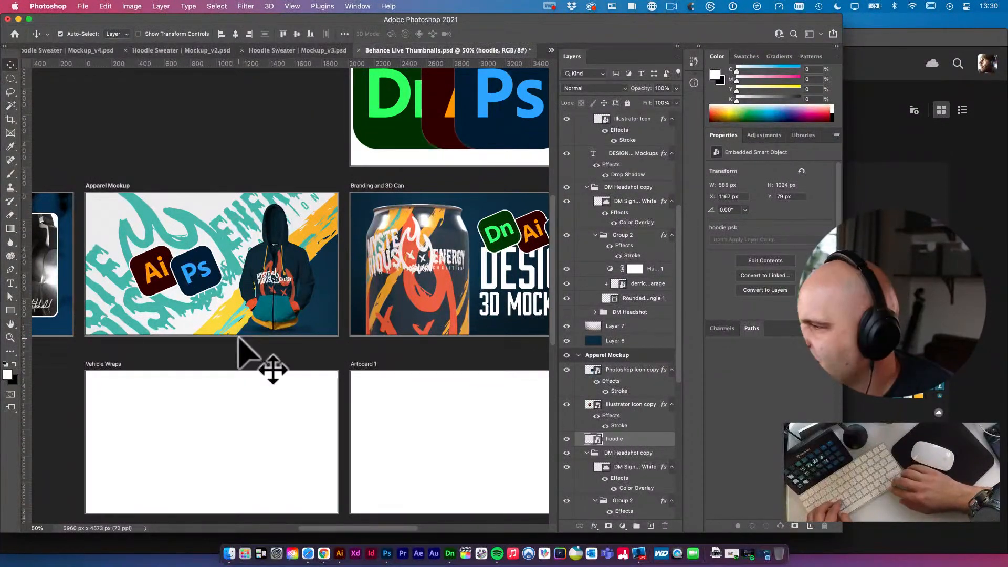
{"action": "key", "text": "shift+Right"}
{"action": "key", "text": "shift+Right"}
{"action": "key", "text": "shift+Right"}
{"action": "key", "text": "shift+Up"}
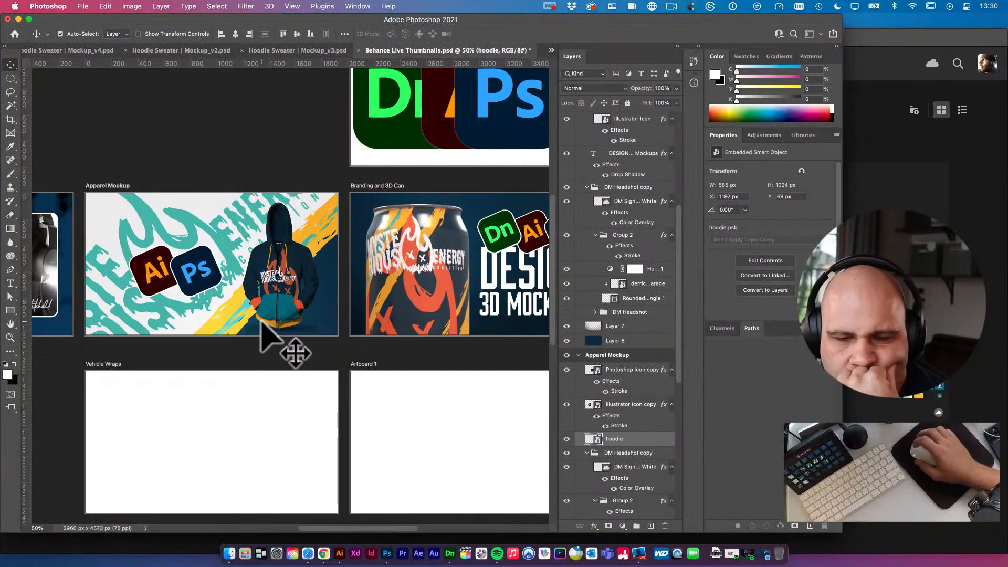
{"action": "scroll", "coordinate": [262, 320], "scroll_direction": "down", "scroll_amount": 2}
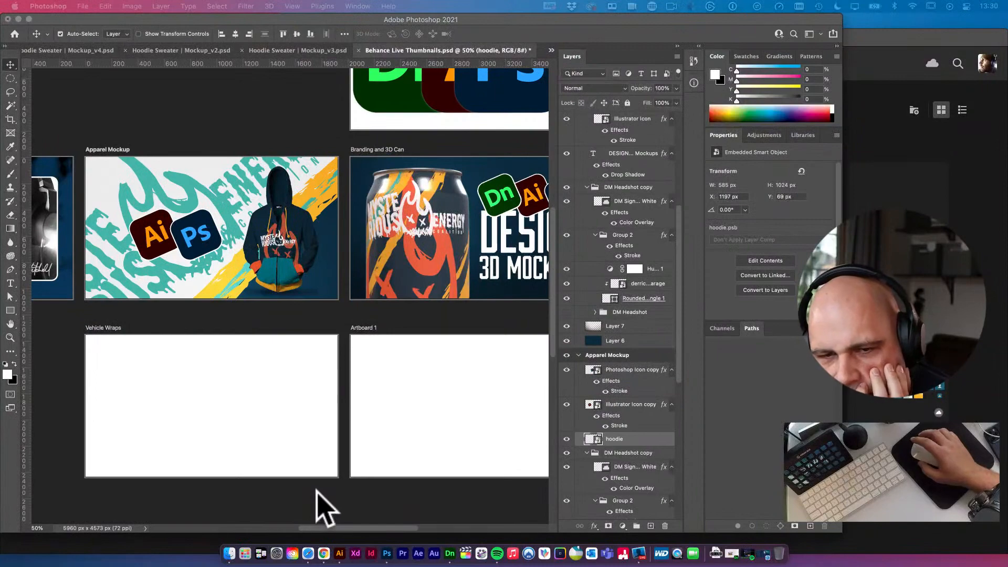
{"action": "left_click", "coordinate": [305, 558]}
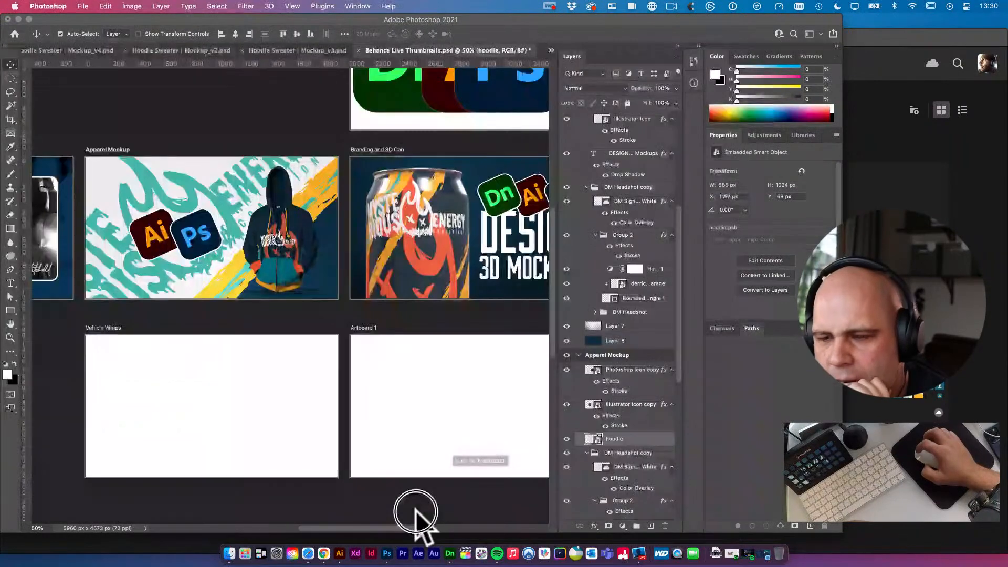
{"action": "left_click", "coordinate": [417, 520]}
{"action": "left_click_drag", "start_coordinate": [525, 286], "coordinate": [190, 278]}
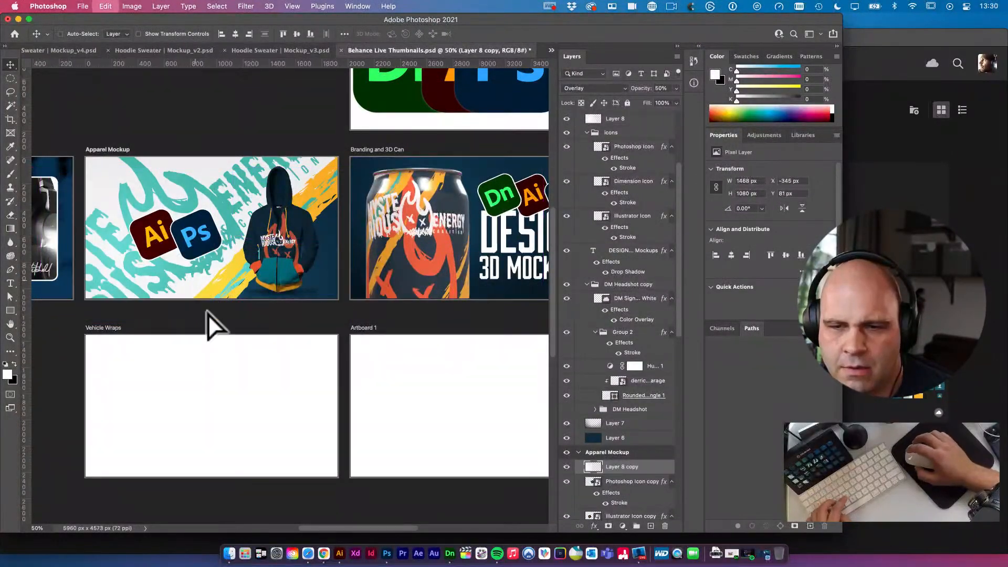
{"action": "key", "text": "super+z"}
{"action": "left_click", "coordinate": [427, 315]}
{"action": "left_click", "coordinate": [497, 267]}
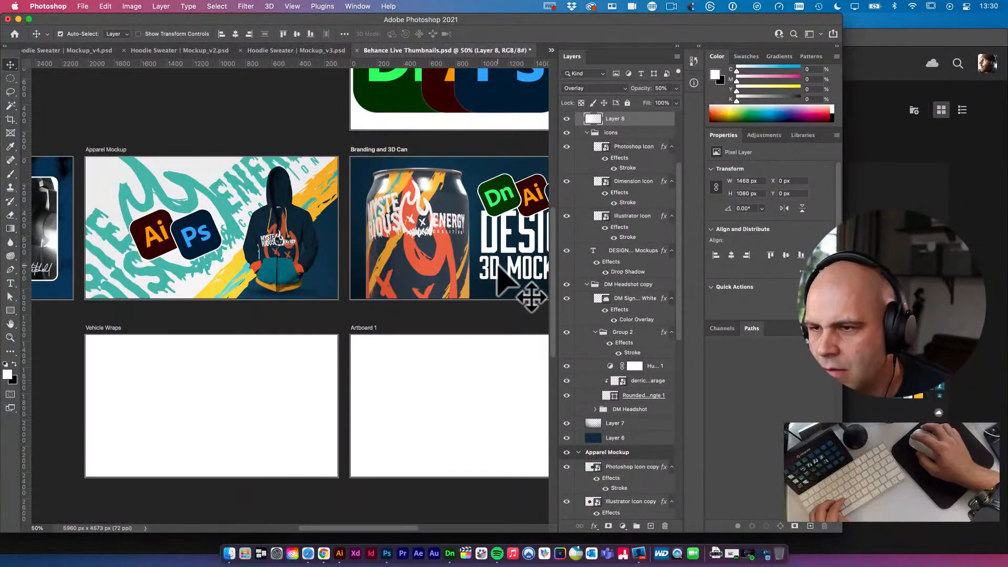
Duplicate the DESIGN 3D Mockups text layer, bring it to the front and move the copy onto the Apparel Mockup artboard
{"action": "left_click", "coordinate": [639, 252]}
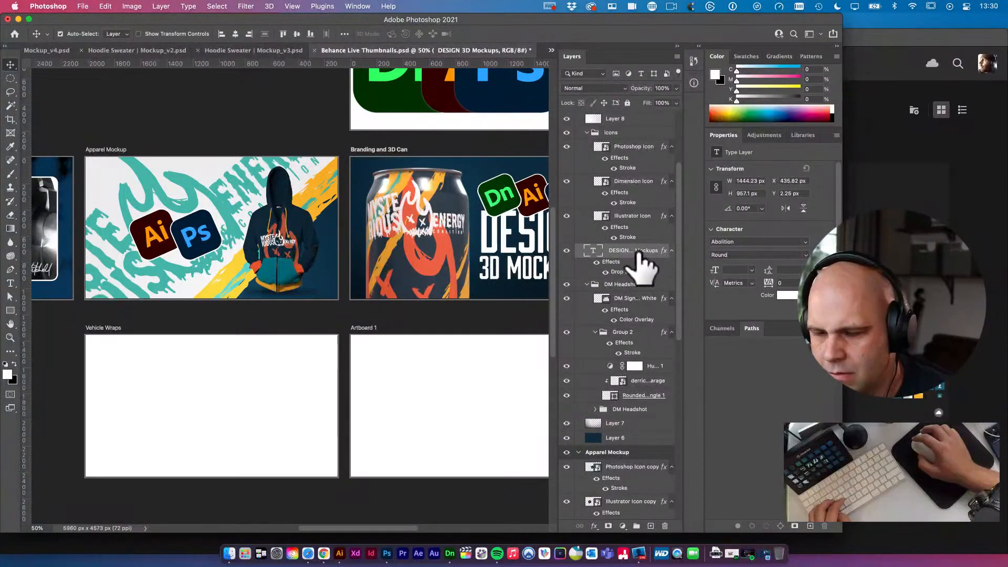
{"action": "key", "text": "super+j"}
{"action": "key", "text": "super+shift+]"}
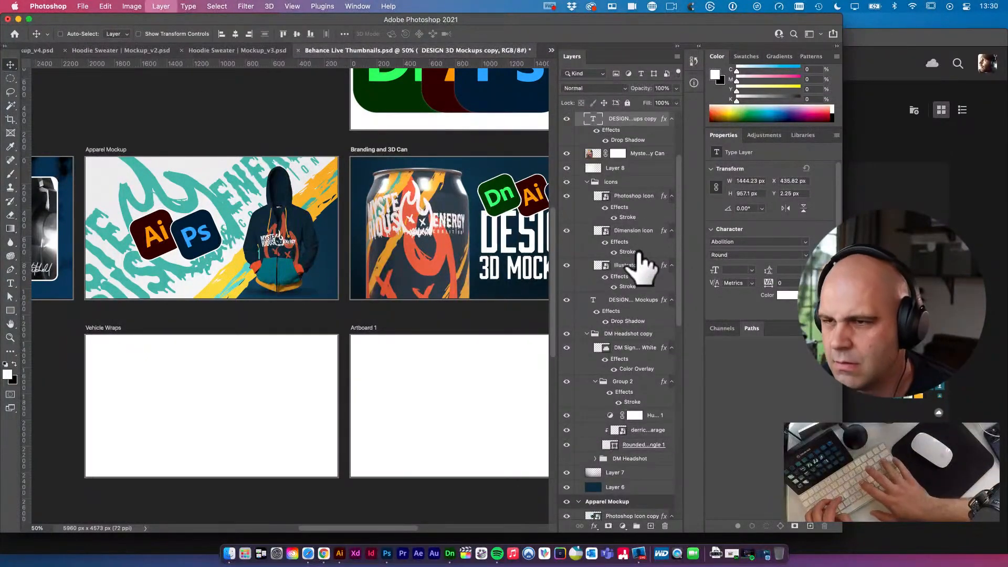
{"action": "left_click_drag", "start_coordinate": [491, 225], "coordinate": [131, 226]}
Replace DESIGN with APPAREL in the copied text and delete 3D from its second line
{"action": "key", "text": "t"}
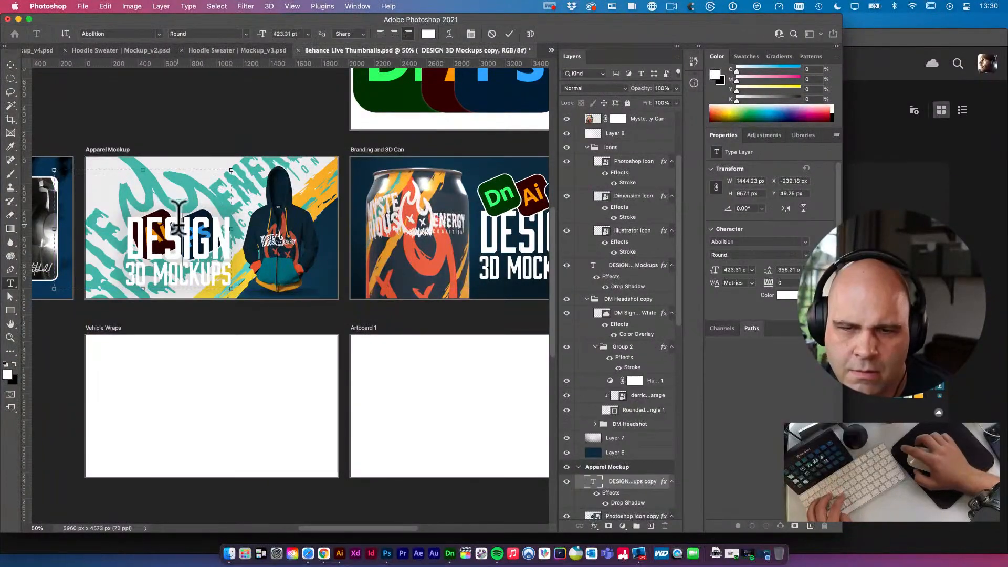
{"action": "double_click", "coordinate": [179, 226]}
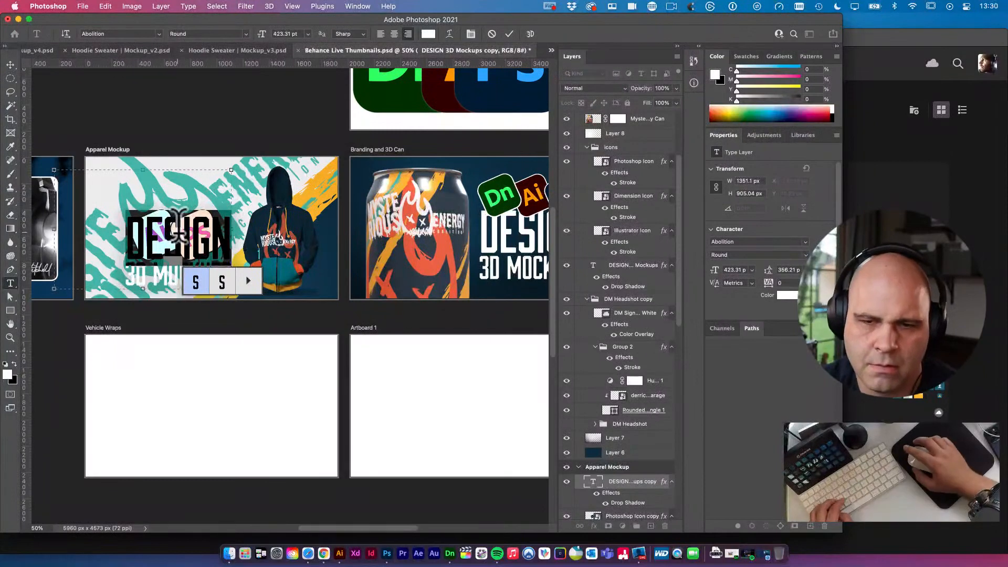
{"action": "left_click", "coordinate": [186, 239]}
{"action": "double_click", "coordinate": [187, 239]}
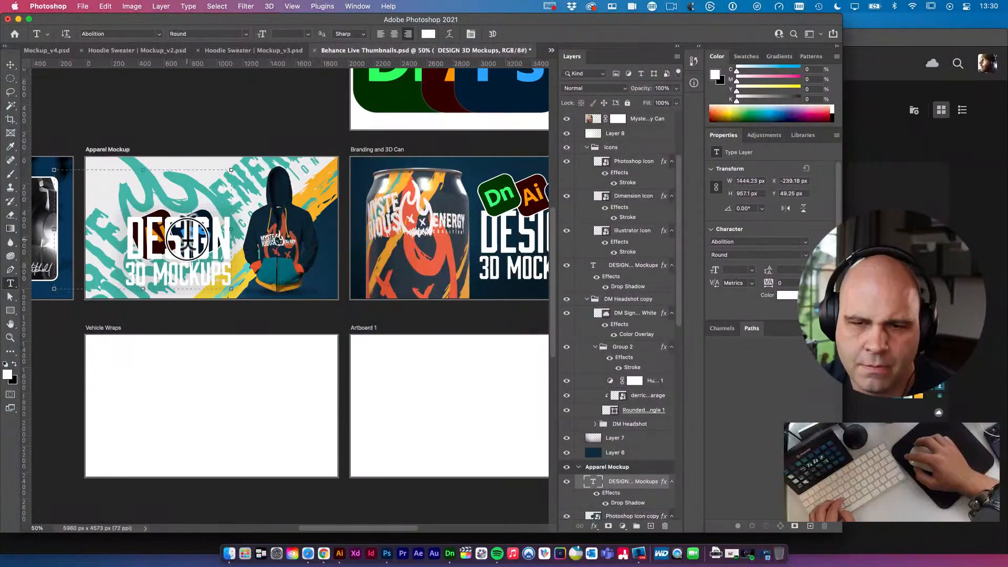
{"action": "type", "text": "APPAREL"}
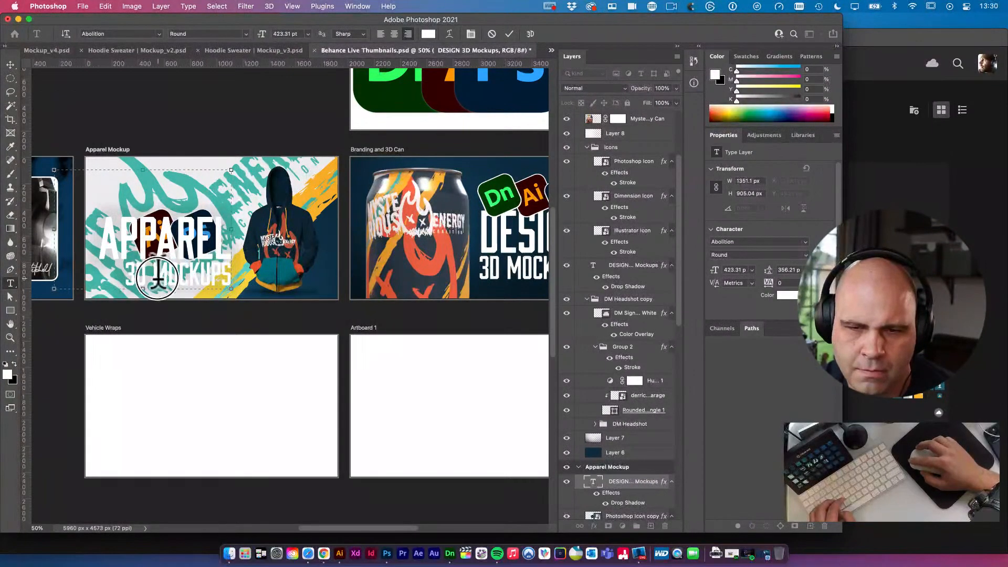
{"action": "left_click_drag", "start_coordinate": [157, 277], "coordinate": [116, 268]}
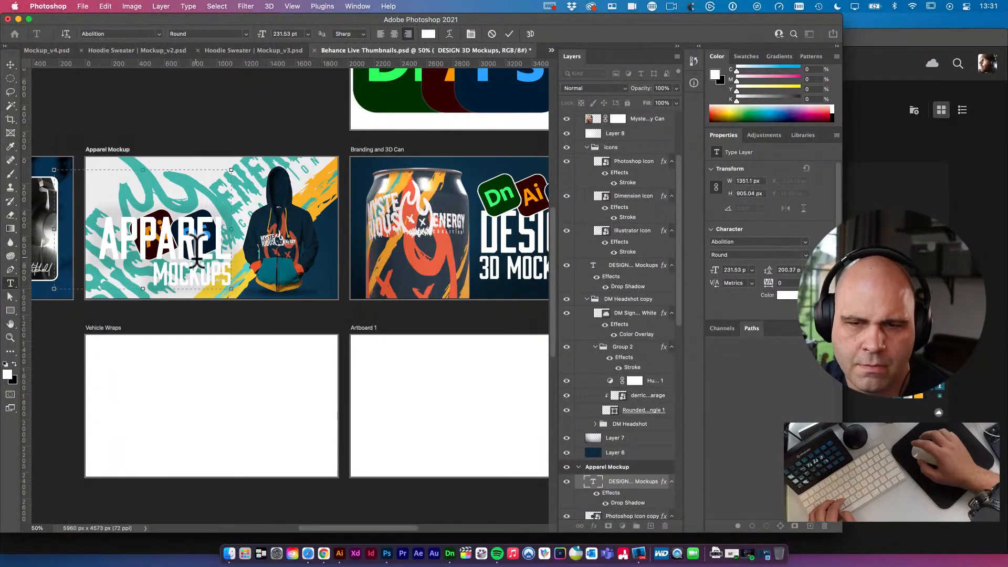
Reduce the word APPAREL to 383.24 pt and cut it out of the copied text layer
{"action": "double_click", "coordinate": [188, 227]}
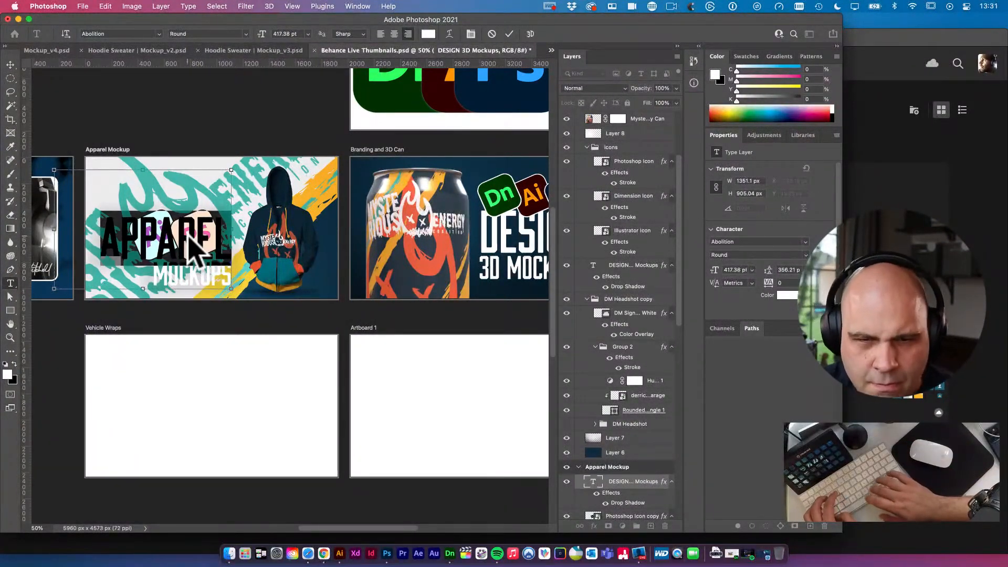
{"action": "key", "text": "super+shift+comma"}
{"action": "key", "text": "super+shift+comma"}
{"action": "key", "text": "super+shift+comma"}
{"action": "key", "text": "super+shift+comma"}
{"action": "key", "text": "super+shift+comma"}
{"action": "key", "text": "super+shift+comma"}
{"action": "key", "text": "super+shift+comma"}
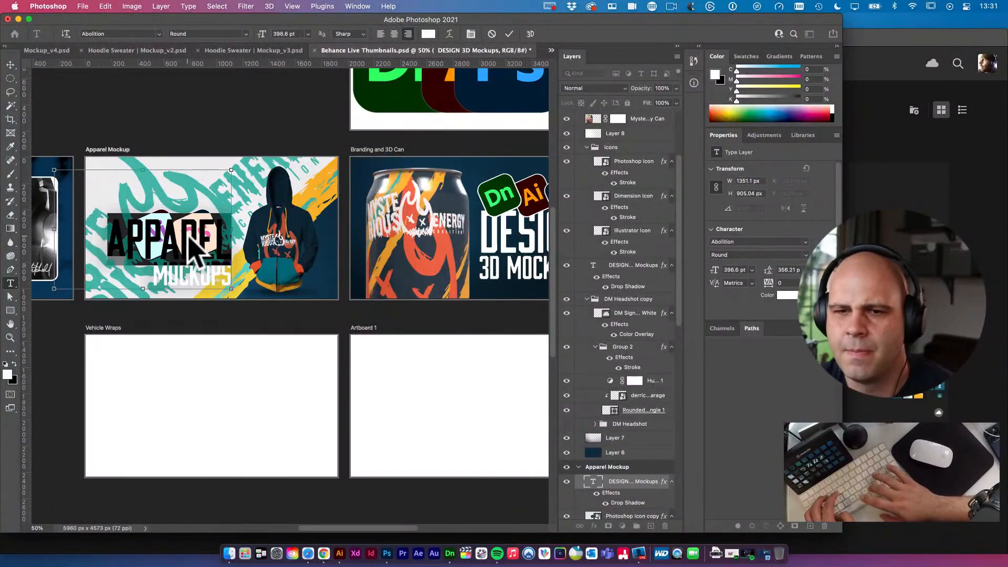
{"action": "key", "text": "super+shift+comma"}
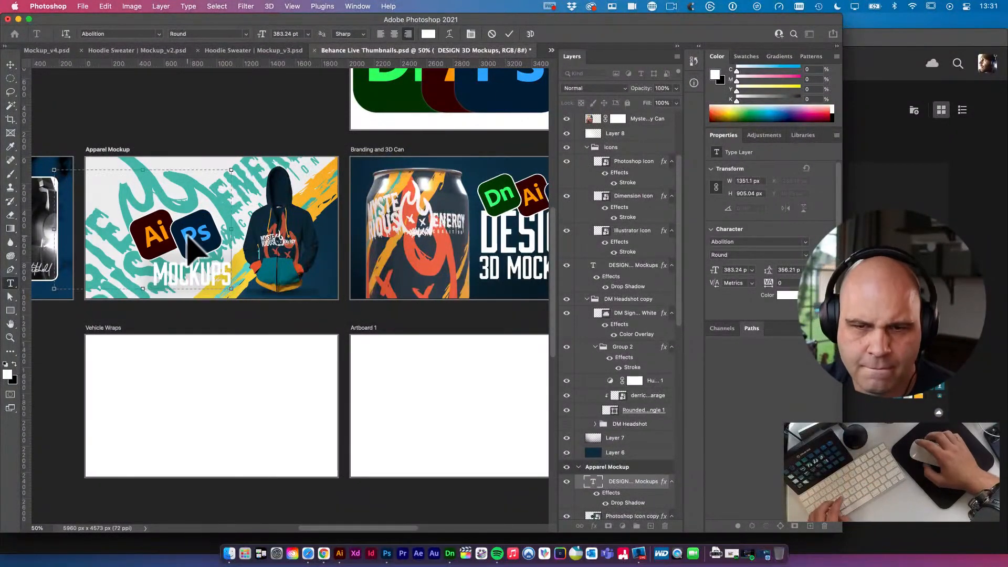
Paste APPAREL as a separate text layer on the Apparel Mockup artboard and place it above the Illustrator and Photoshop icons
{"action": "left_click", "coordinate": [10, 65]}
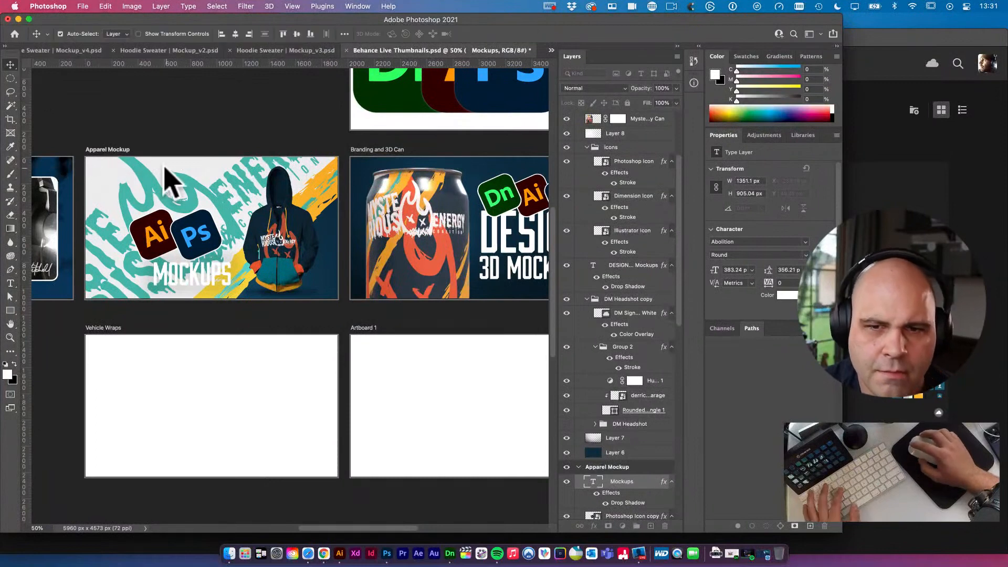
{"action": "key", "text": "t"}
{"action": "left_click", "coordinate": [164, 167]}
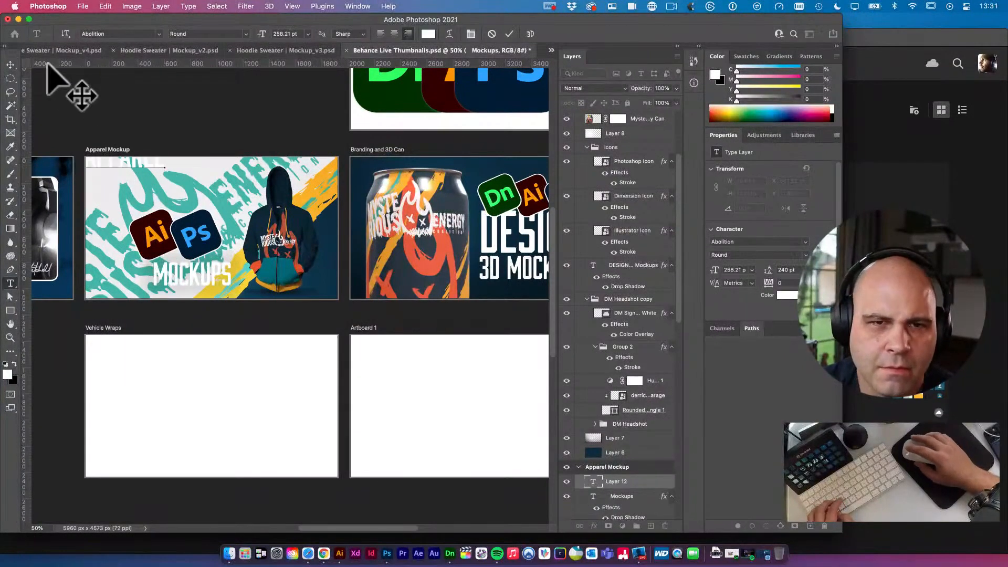
{"action": "left_click", "coordinate": [9, 64]}
{"action": "key", "text": "super+t"}
{"action": "left_click_drag", "start_coordinate": [140, 165], "coordinate": [160, 202]}
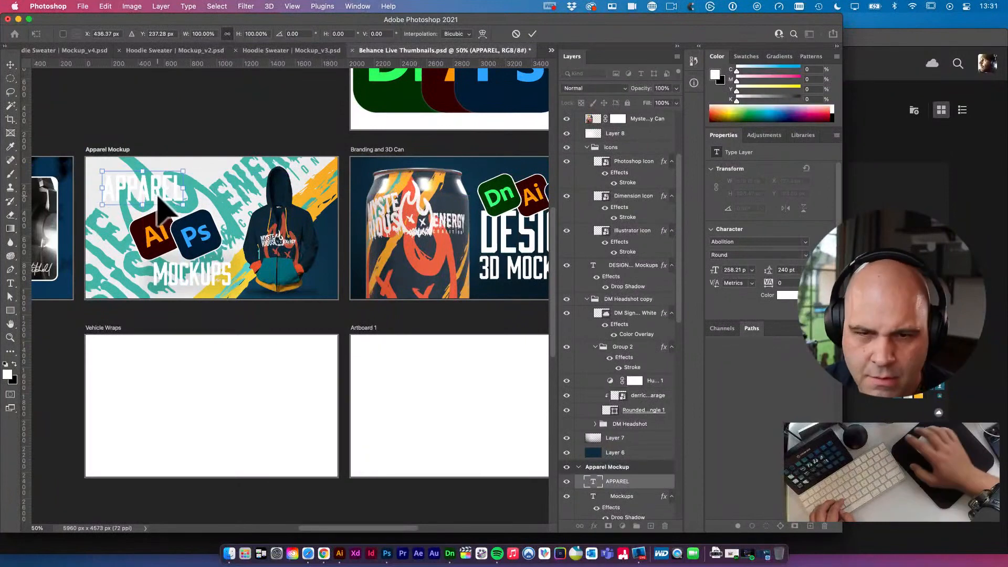
{"action": "key", "text": "Return"}
Cut the word MOCKUPS, delete its old text layer and copy the APPAREL text to the artboard's lower edge
{"action": "double_click", "coordinate": [186, 273]}
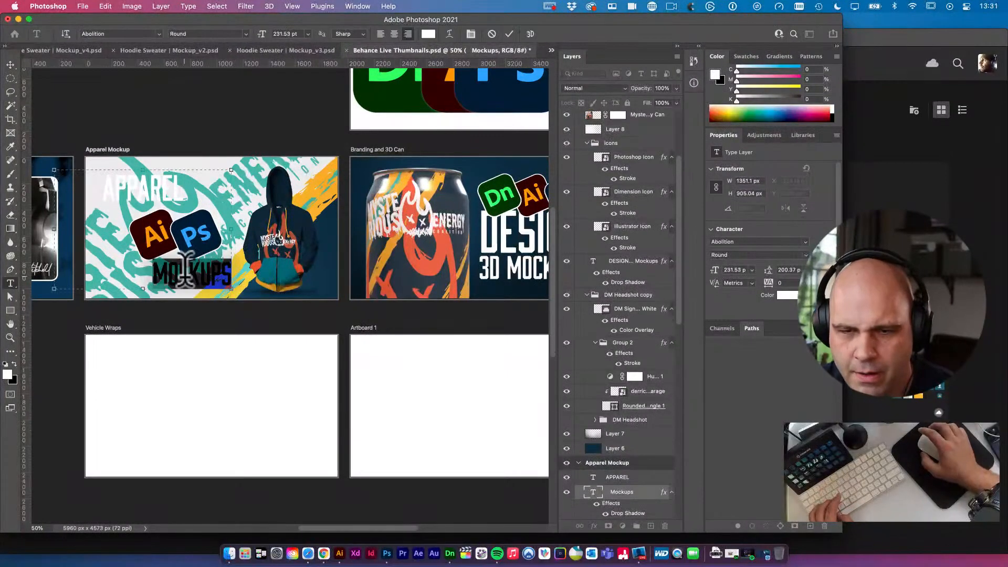
{"action": "left_click", "coordinate": [10, 63]}
{"action": "key", "text": "BackSpace"}
{"action": "left_click_drag", "start_coordinate": [153, 187], "coordinate": [180, 278]}
Replace the text of the lower APPAREL copy with the cut word Mockups
{"action": "key", "text": "t"}
{"action": "left_click", "coordinate": [178, 279]}
{"action": "scroll", "coordinate": [95, 93], "scroll_direction": "up", "scroll_amount": 1}
{"action": "scroll", "coordinate": [102, 113], "scroll_direction": "up", "scroll_amount": 3}
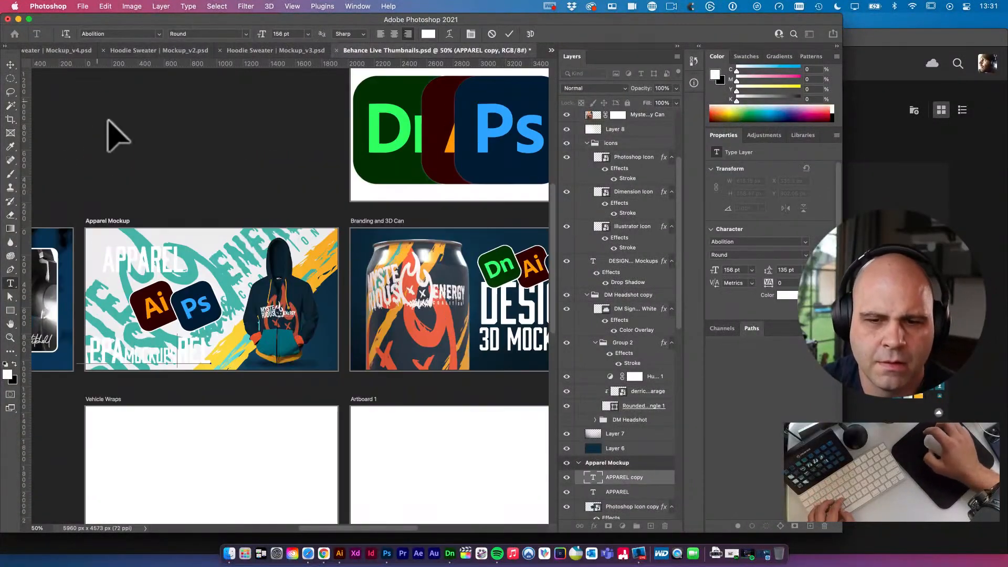
{"action": "key", "text": "super+a"}
{"action": "key", "text": "super+v"}
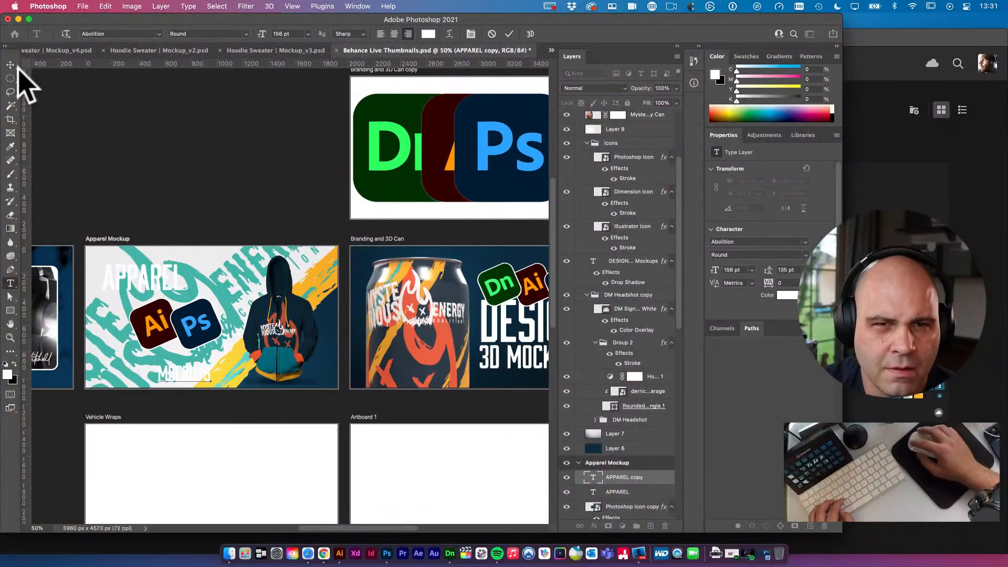
{"action": "key", "text": "super+Return"}
{"action": "key", "text": "v"}
Move the APPAREL text to the artboard's lower left and fill it with the dark blue sampled from the artboard background
{"action": "left_click_drag", "start_coordinate": [231, 302], "coordinate": [279, 234]}
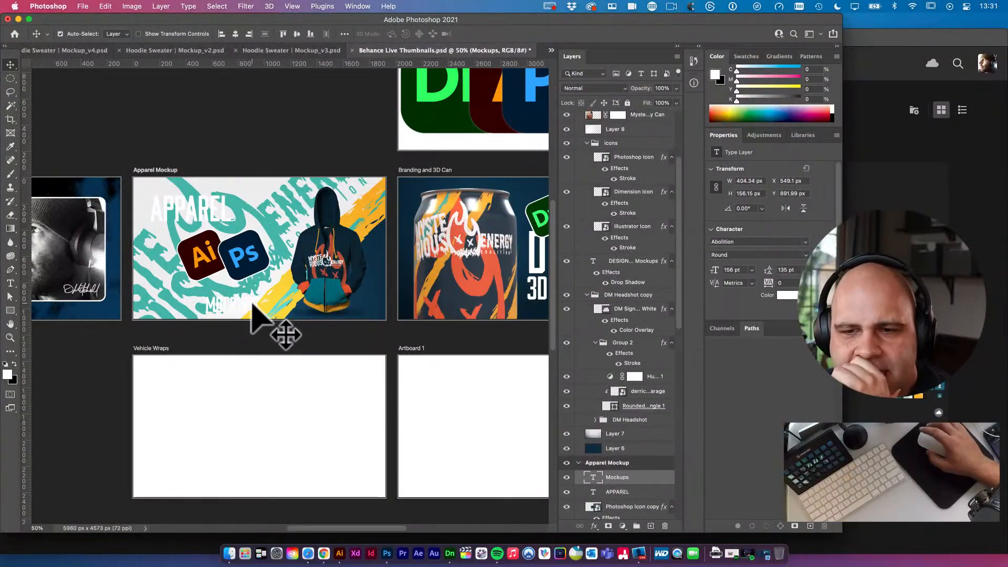
{"action": "left_click", "coordinate": [206, 209]}
{"action": "scroll", "coordinate": [206, 210], "scroll_direction": "down", "scroll_amount": 1}
{"action": "left_click_drag", "start_coordinate": [205, 209], "coordinate": [204, 294]}
{"action": "key", "text": "i"}
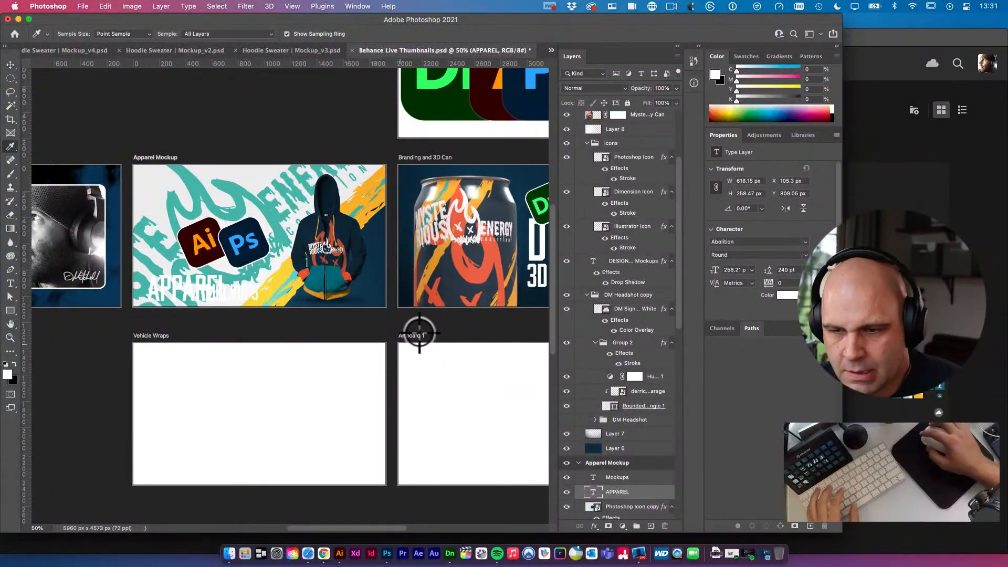
{"action": "left_click", "coordinate": [378, 284]}
{"action": "key", "text": "alt+BackSpace"}
{"action": "key", "text": "v"}
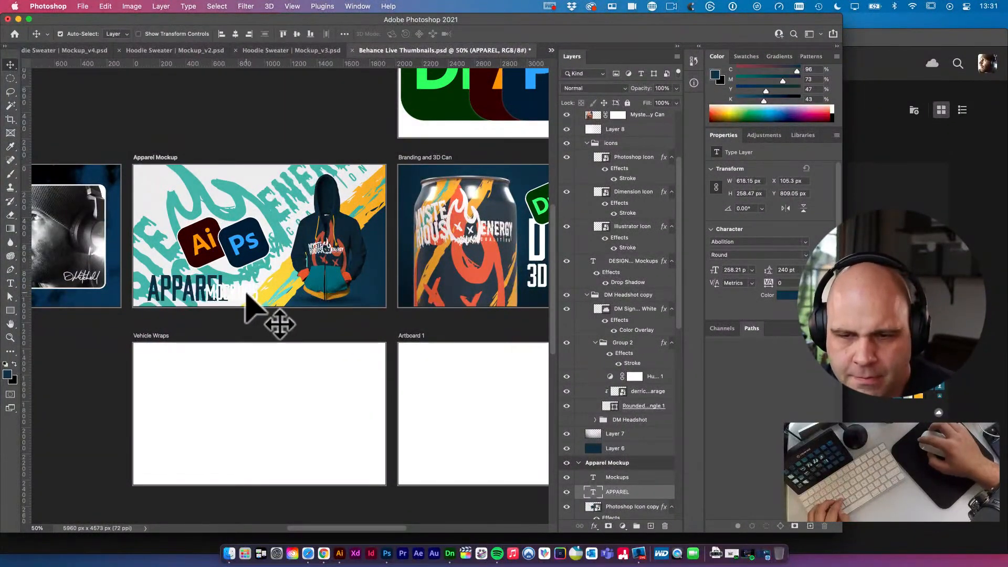
Fill the Mockups text with the same dark blue and place it directly right of APPAREL
{"action": "left_click", "coordinate": [245, 292]}
{"action": "key", "text": "alt+BackSpace"}
{"action": "left_click_drag", "start_coordinate": [243, 293], "coordinate": [325, 303]}
{"action": "scroll", "coordinate": [220, 287], "scroll_direction": "left", "scroll_amount": 1}
{"action": "left_click", "coordinate": [315, 313], "text": "alt+super"}
{"action": "left_click", "coordinate": [316, 312], "text": "alt+super"}
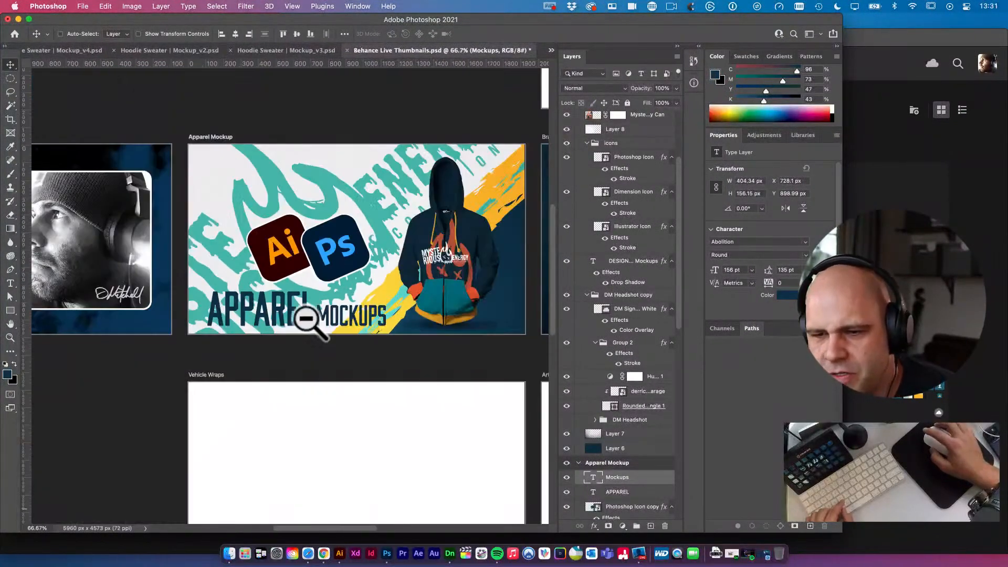
Select the APPAREL and Mockups texts together and enlarge them proportionally to about 109%
{"action": "left_click", "coordinate": [310, 326], "text": "shift"}
{"action": "key", "text": "super+t"}
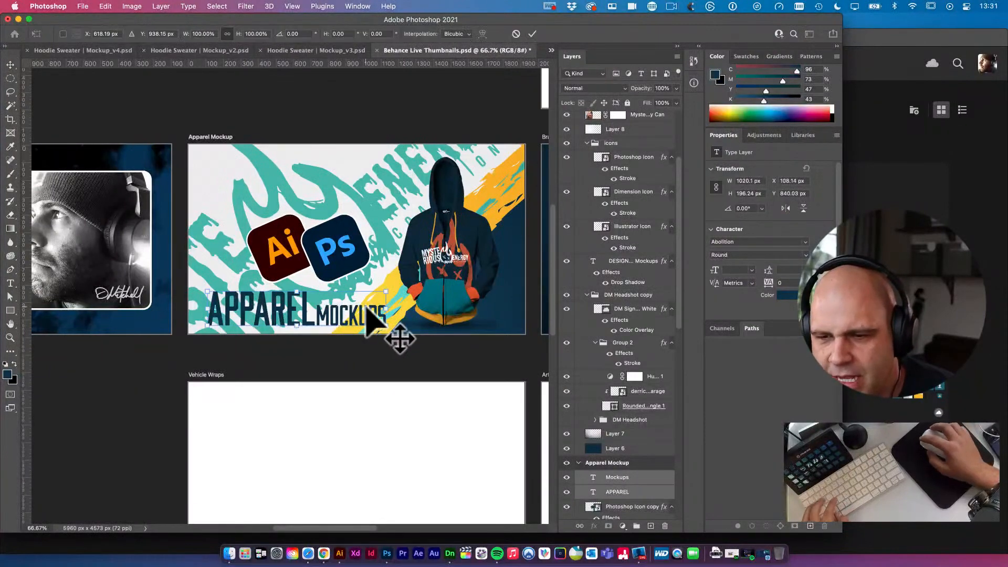
{"action": "left_click_drag", "start_coordinate": [389, 292], "coordinate": [403, 283]}
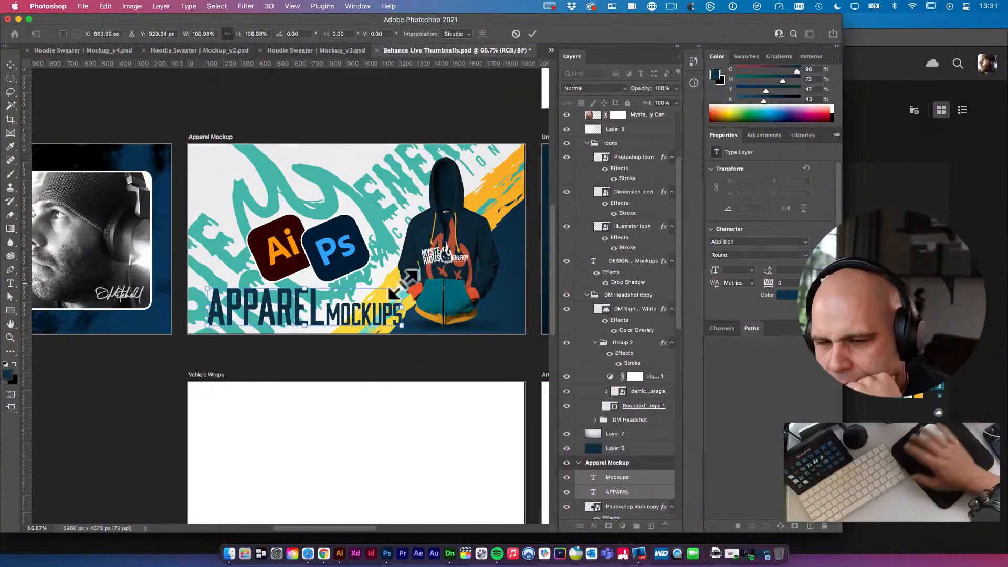
{"action": "key", "text": "Return"}
Open Logo Design Thumbnail.psd to examine its title and icon layout, and return to Behance Live Thumbnails.psd
{"action": "key", "text": "super+minus"}
{"action": "key", "text": "super+minus"}
{"action": "key", "text": "super+minus"}
{"action": "key", "text": "super+minus"}
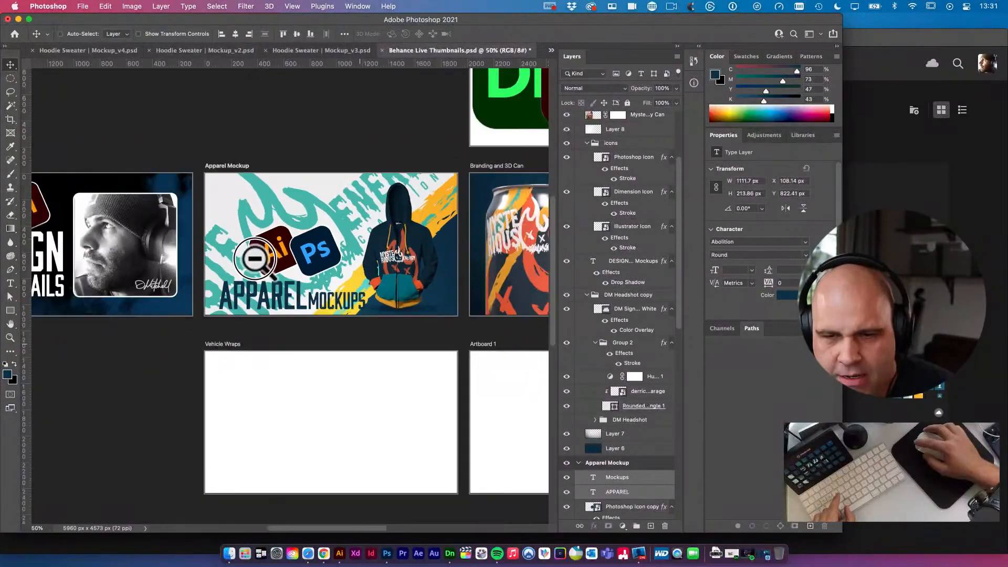
{"action": "left_click", "coordinate": [552, 51]}
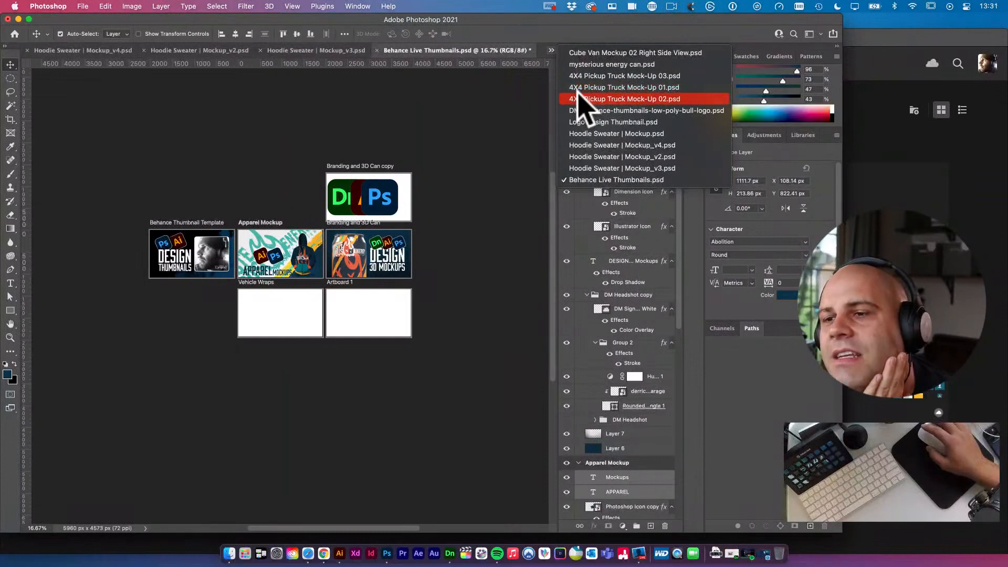
{"action": "left_click", "coordinate": [600, 119]}
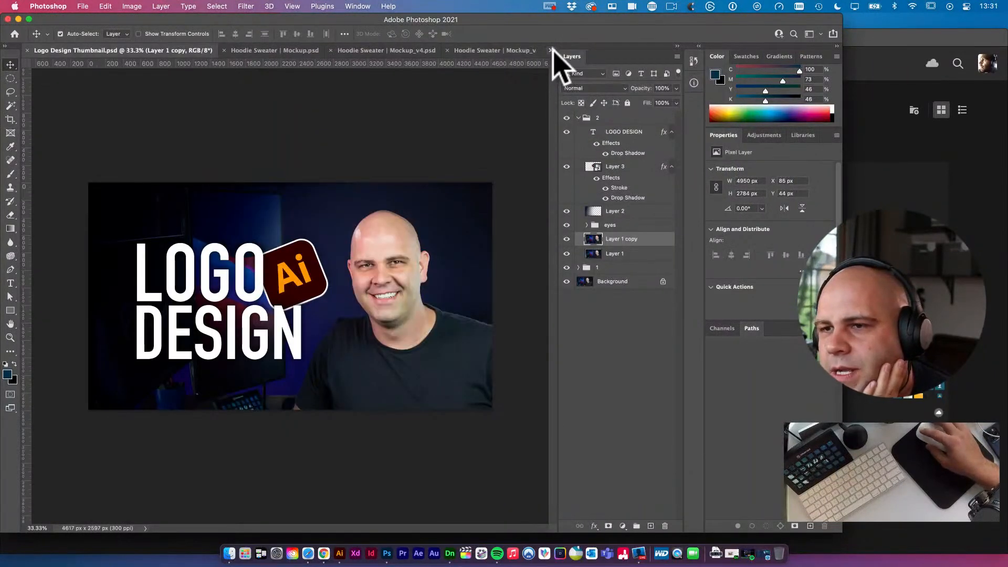
{"action": "left_click", "coordinate": [551, 51]}
{"action": "left_click", "coordinate": [454, 129]}
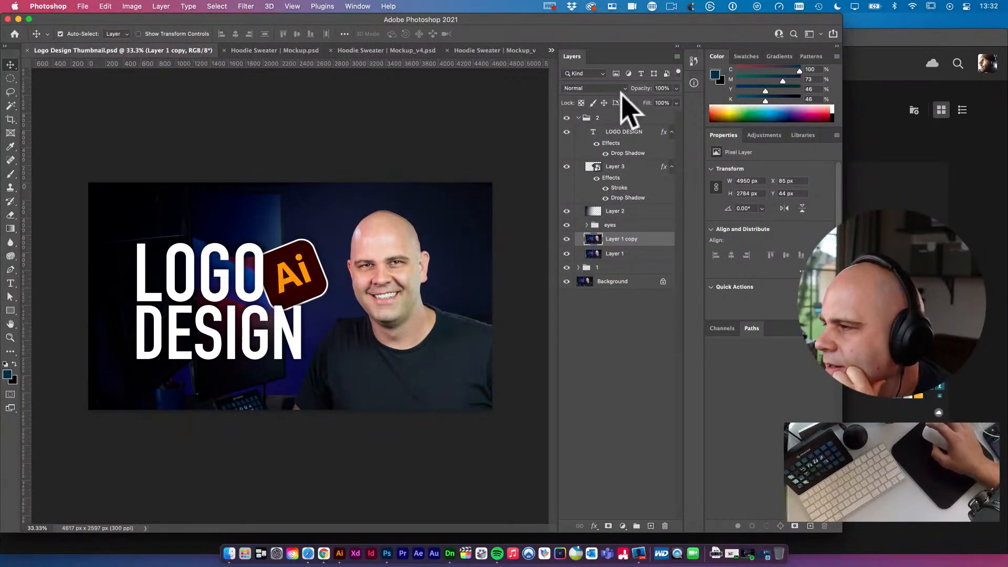
{"action": "left_click", "coordinate": [551, 50]}
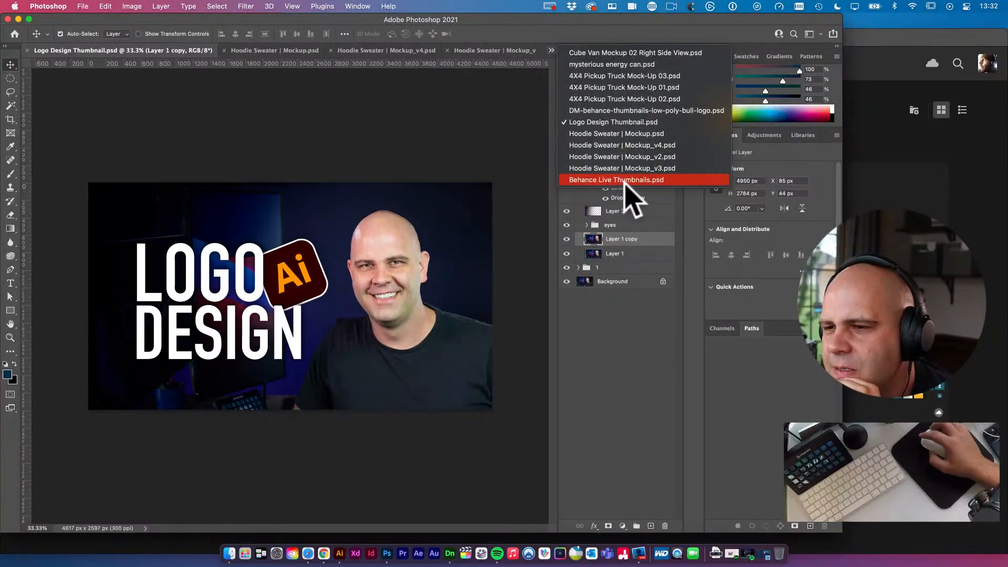
{"action": "left_click", "coordinate": [630, 179]}
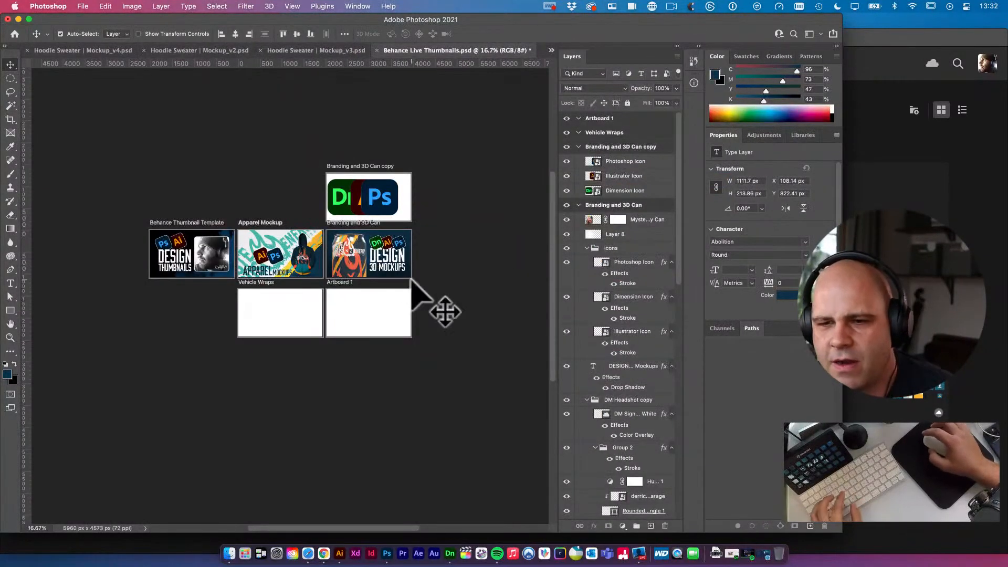
Move the Illustrator and Photoshop icons to the upper left of the Apparel Mockup artboard, above the APPAREL text
{"action": "left_click_drag", "start_coordinate": [253, 265], "coordinate": [291, 189]}
{"action": "left_click", "coordinate": [333, 243], "text": "super"}
{"action": "key", "text": "super+t"}
{"action": "key", "text": "Return"}
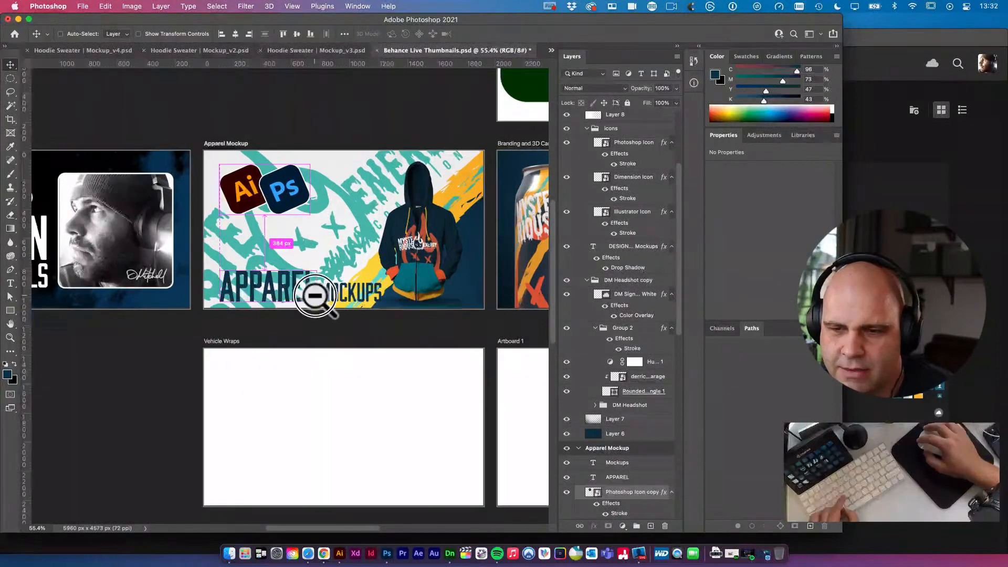
Select the APPAREL and Mockups texts together and enlarge them proportionally to about 103%
{"action": "left_click_drag", "start_coordinate": [314, 294], "coordinate": [349, 343]}
{"action": "key", "text": "super+z"}
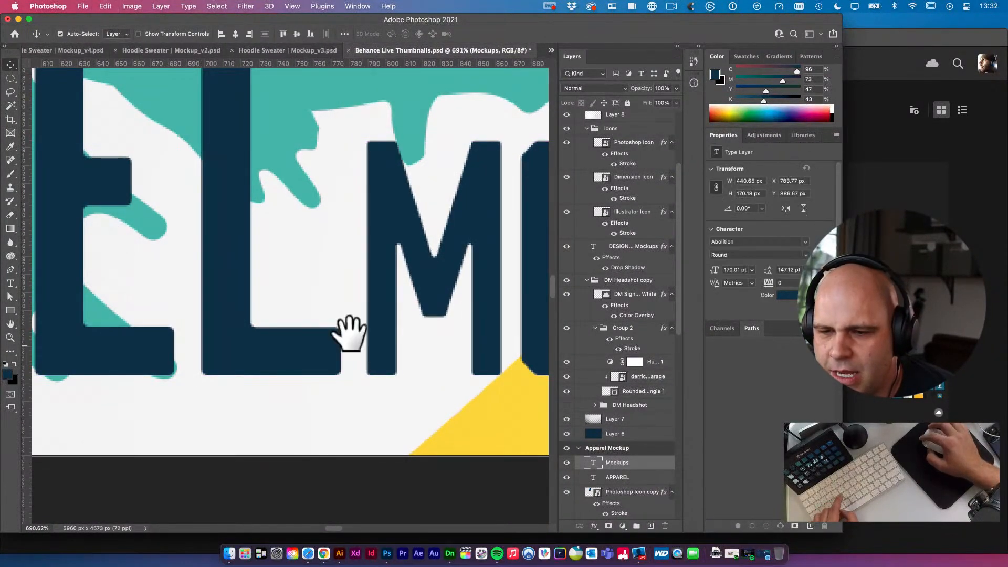
{"action": "scroll", "coordinate": [349, 333], "scroll_direction": "down", "scroll_amount": 2}
{"action": "scroll", "coordinate": [349, 329], "scroll_direction": "down", "scroll_amount": 6}
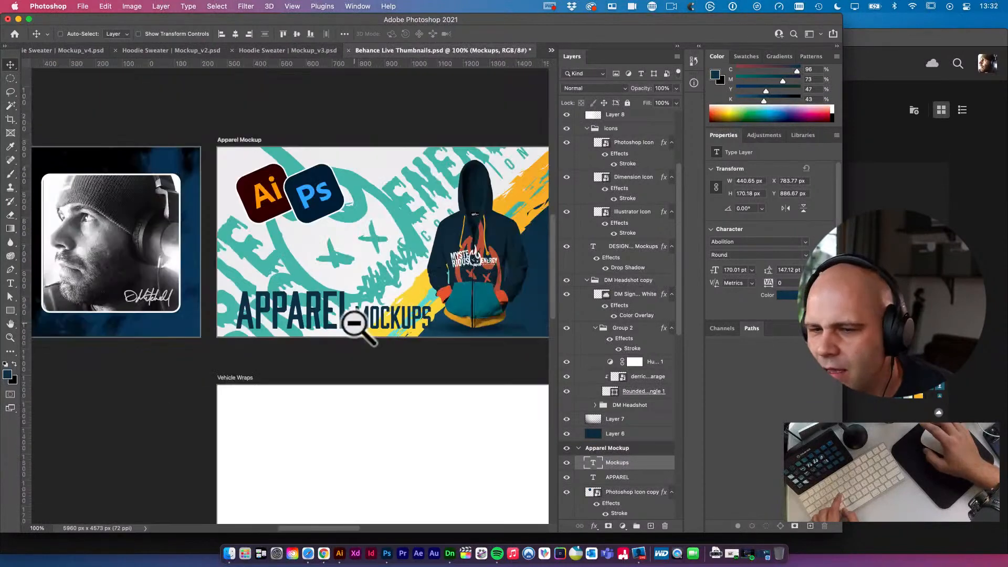
{"action": "left_click", "coordinate": [344, 323]}
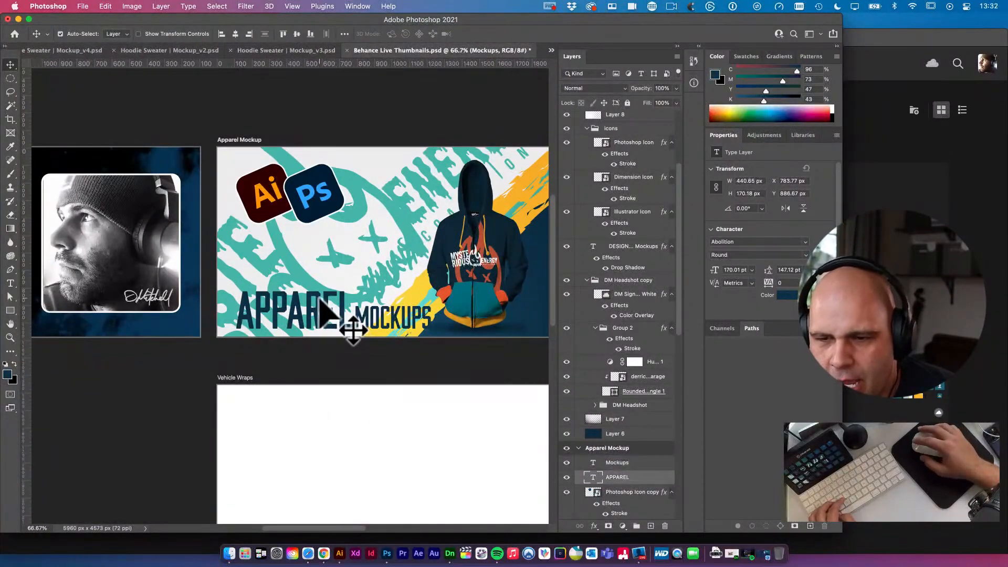
{"action": "left_click", "coordinate": [382, 314], "text": "shift"}
{"action": "key", "text": "super+t"}
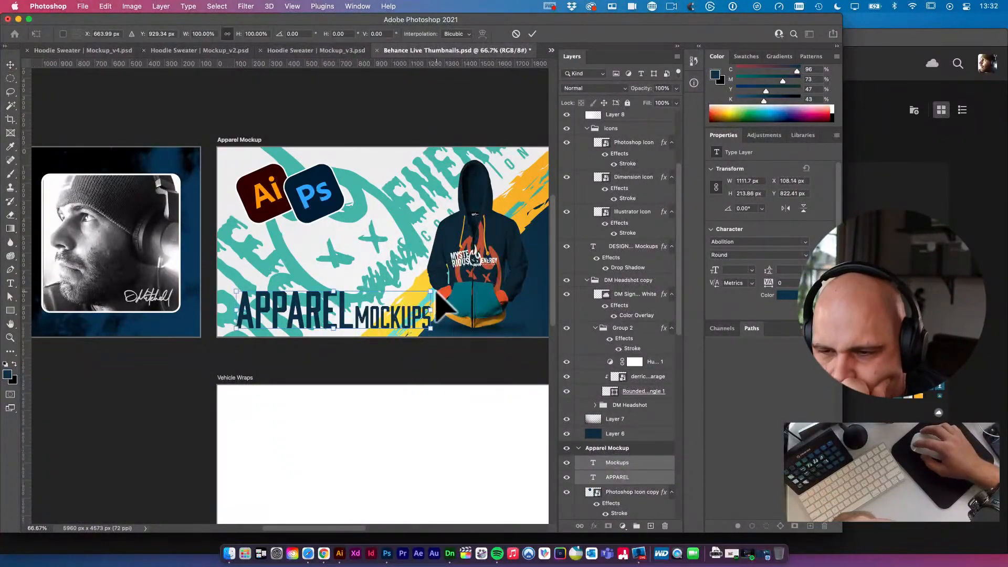
{"action": "left_click_drag", "start_coordinate": [434, 291], "coordinate": [437, 290]}
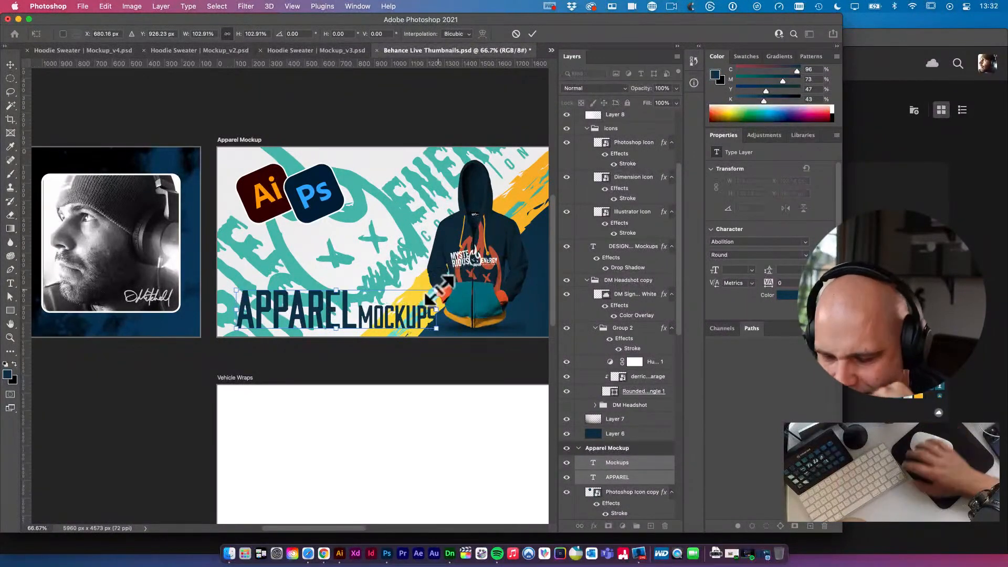
{"action": "key", "text": "Return"}
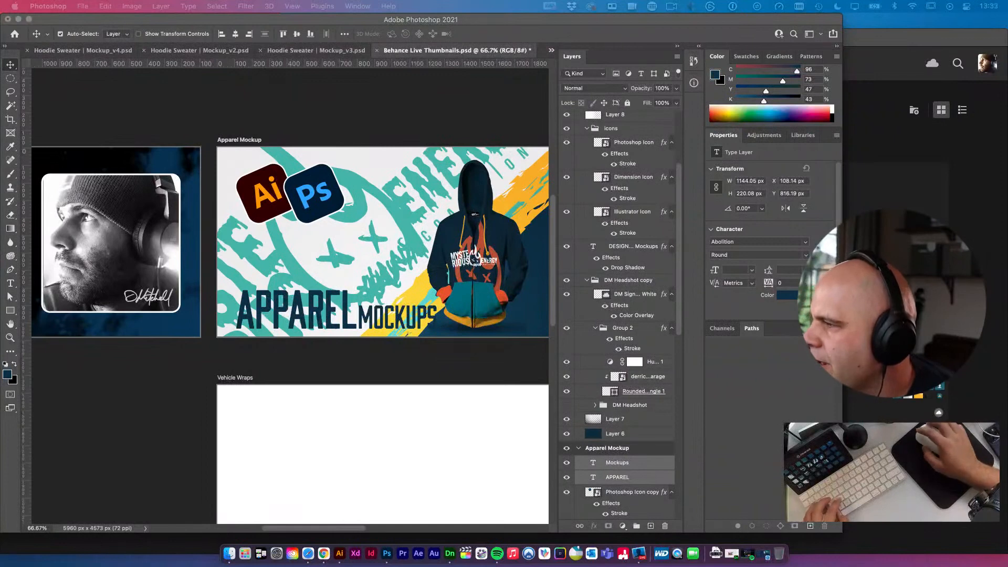
Scale the APPAREL and Mockups texts down together proportionally to about 94%, clear of the hoodie
{"action": "left_click", "coordinate": [426, 328]}
{"action": "scroll", "coordinate": [386, 320], "scroll_direction": "up", "scroll_amount": 2}
{"action": "left_click", "coordinate": [368, 363]}
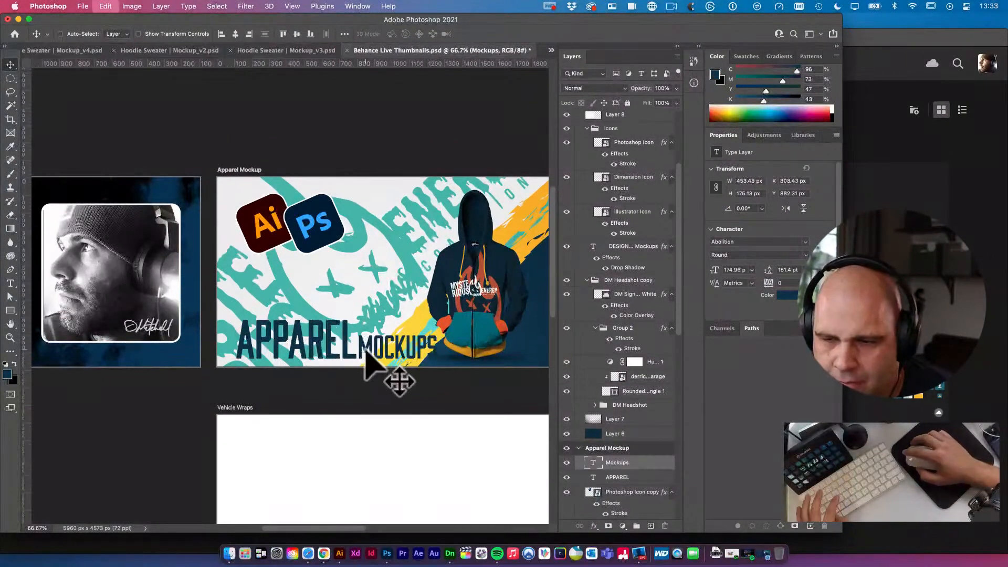
{"action": "key", "text": "super+t"}
{"action": "key", "text": "Return"}
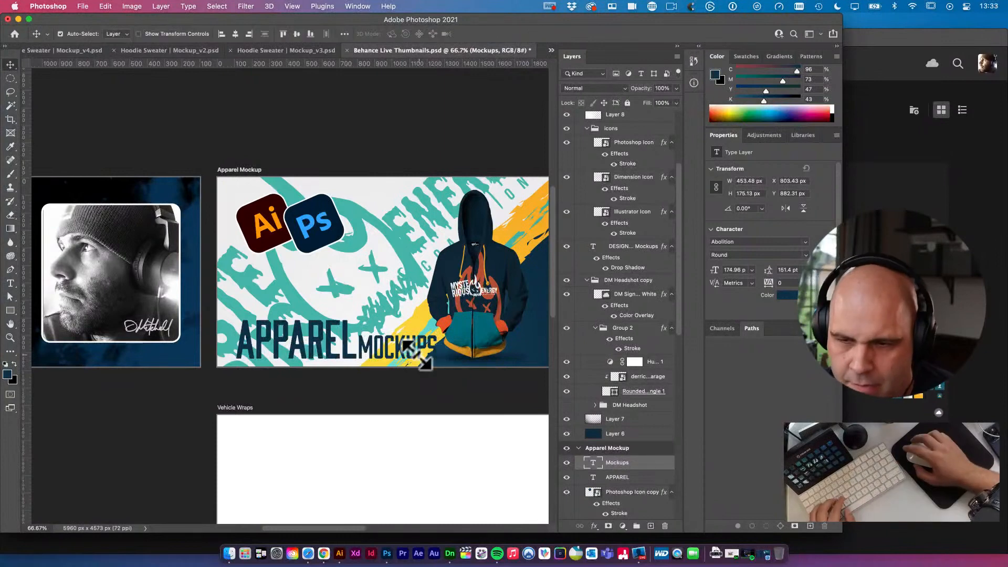
{"action": "left_click", "coordinate": [337, 326], "text": "shift"}
{"action": "key", "text": "super+t"}
{"action": "left_click_drag", "start_coordinate": [438, 359], "coordinate": [427, 355]}
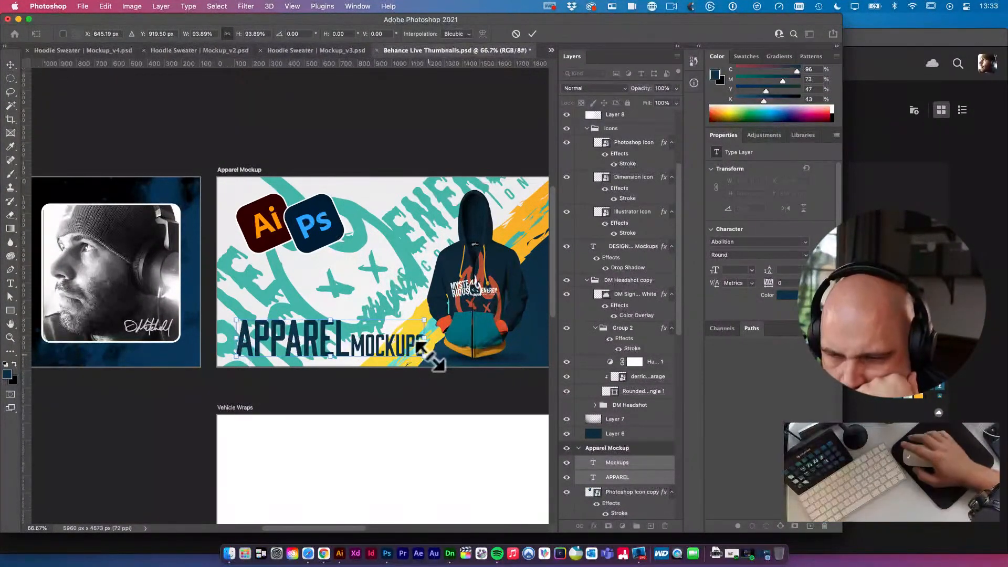
{"action": "key", "text": "Return"}
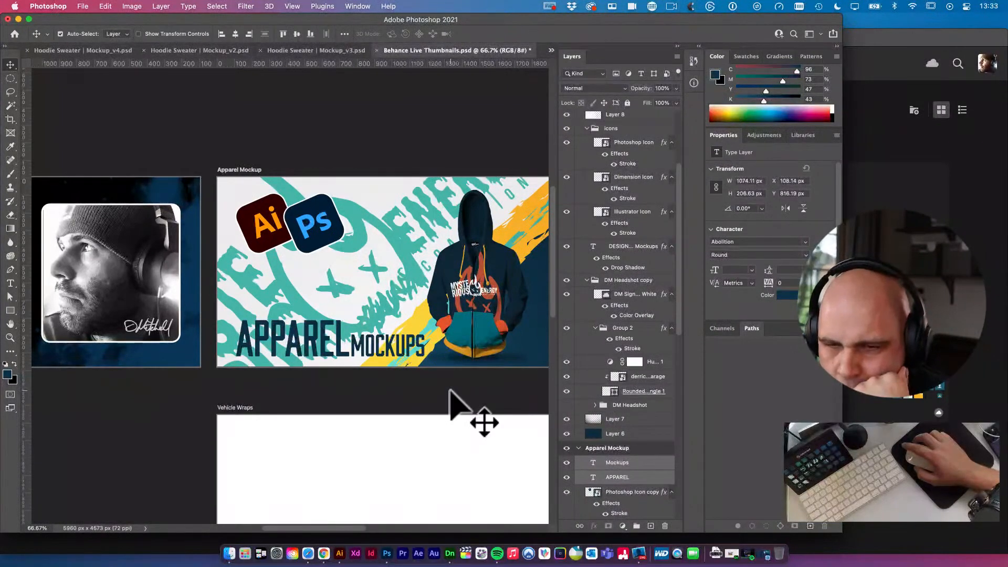
Deselect all layers and save the thumbnails document
{"action": "left_click_drag", "start_coordinate": [315, 221], "coordinate": [282, 230]}
{"action": "scroll", "coordinate": [320, 233], "scroll_direction": "right", "scroll_amount": 2}
{"action": "key", "text": "super+z"}
{"action": "left_click", "coordinate": [271, 234]}
{"action": "left_click", "coordinate": [229, 216], "text": "shift"}
{"action": "left_click", "coordinate": [356, 141]}
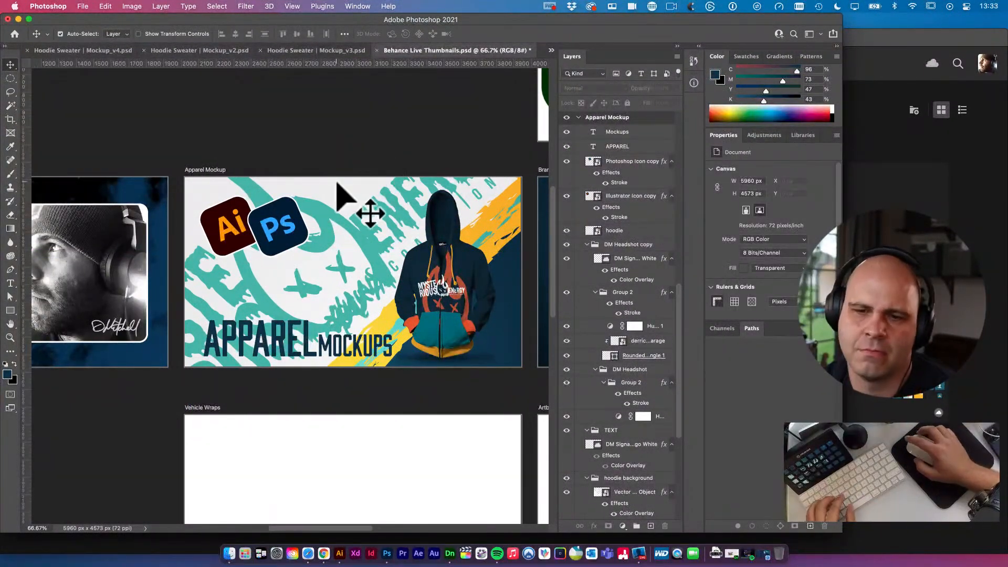
{"action": "key", "text": "super"}
{"action": "key", "text": "super+s"}
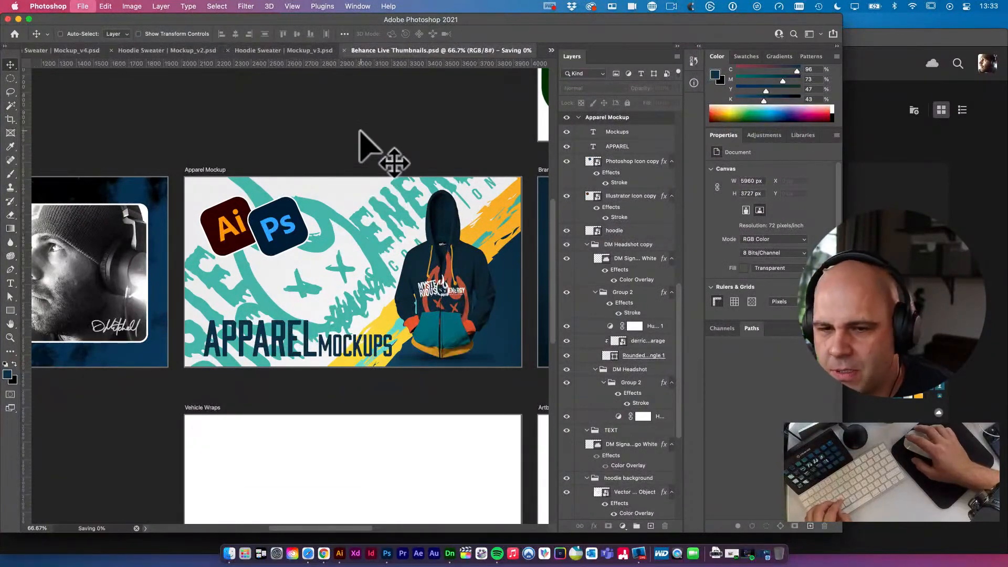
{"action": "scroll", "coordinate": [308, 288], "scroll_direction": "right", "scroll_amount": 5}
{"action": "left_click", "coordinate": [263, 260], "text": "alt"}
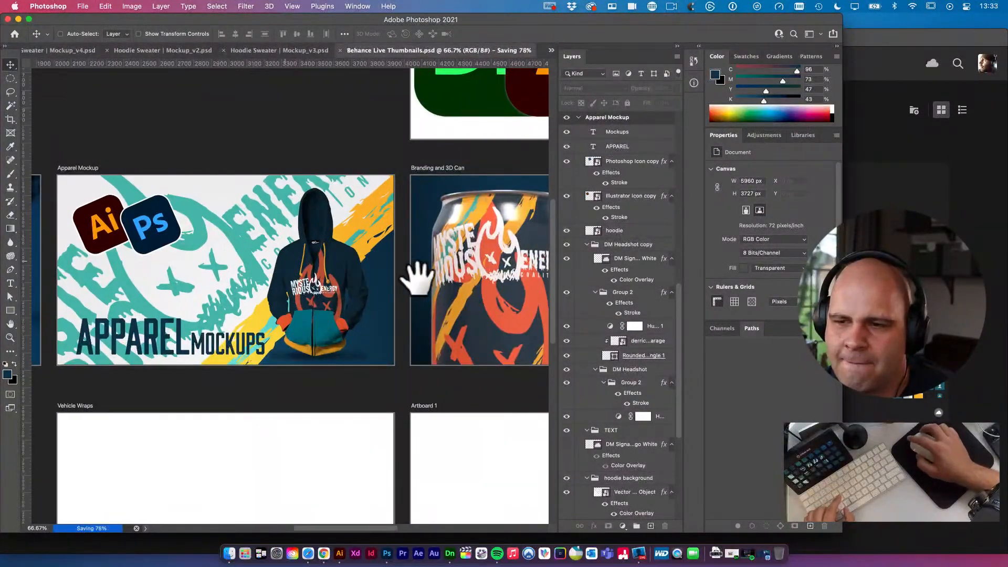
{"action": "left_click", "coordinate": [416, 281]}
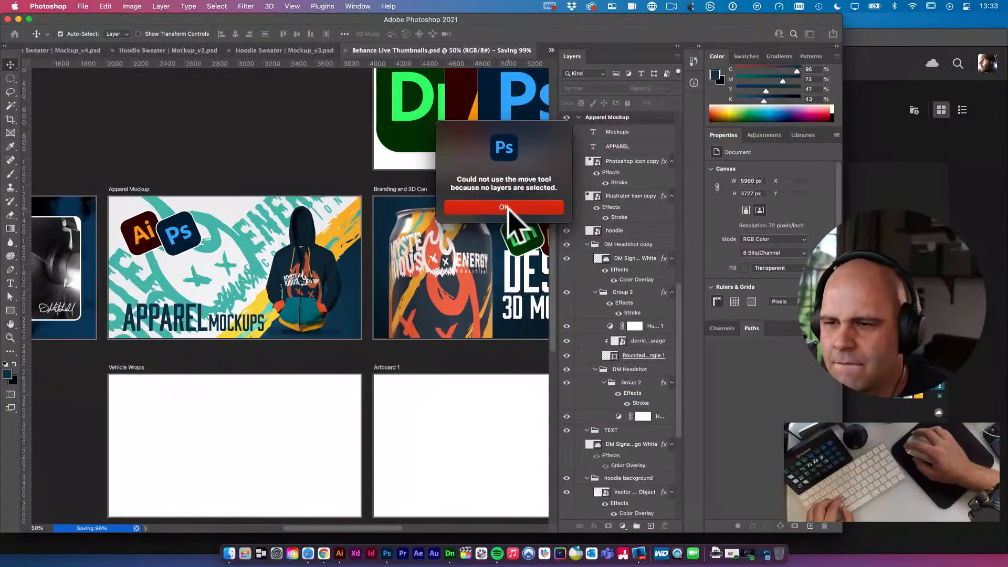
{"action": "left_click", "coordinate": [504, 207]}
{"action": "key", "text": "space"}
{"action": "left_click_drag", "start_coordinate": [428, 239], "coordinate": [260, 224]}
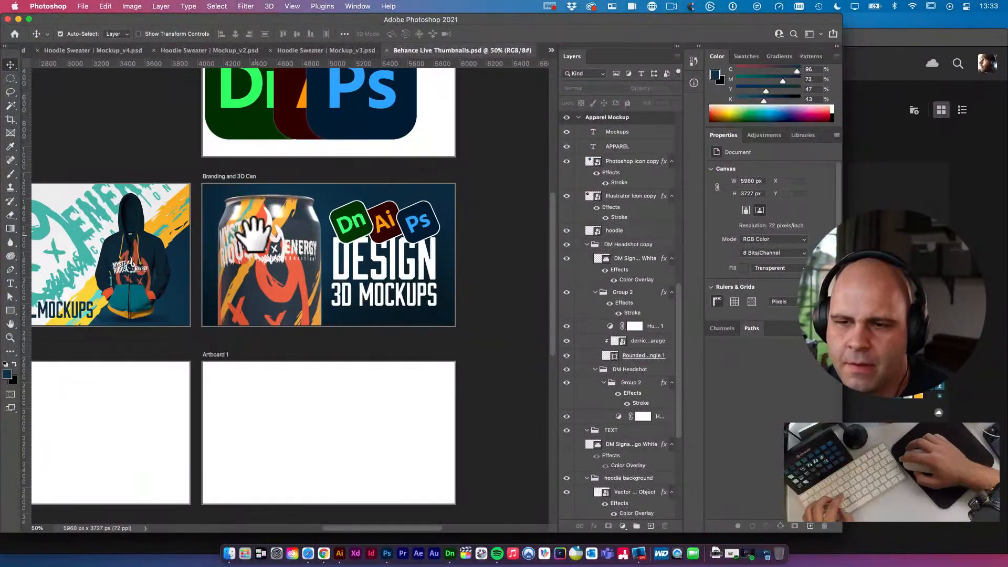
{"action": "left_click", "coordinate": [375, 258]}
{"action": "key", "text": "super+]"}
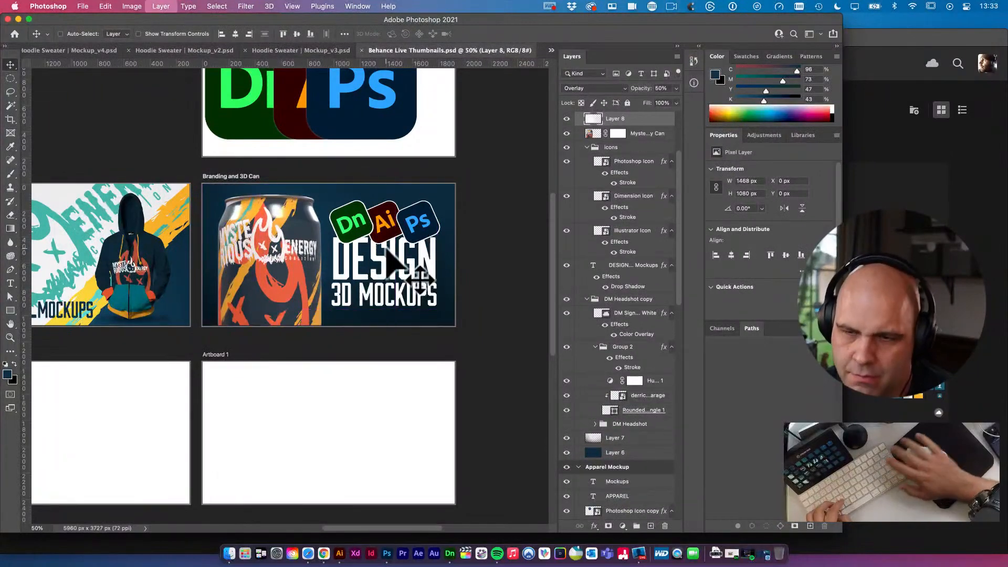
{"action": "key", "text": "super+z"}
Bring the DESIGN 3D Mockups text layer to the front of the Branding and 3D Can artboard
{"action": "left_click", "coordinate": [439, 289]}
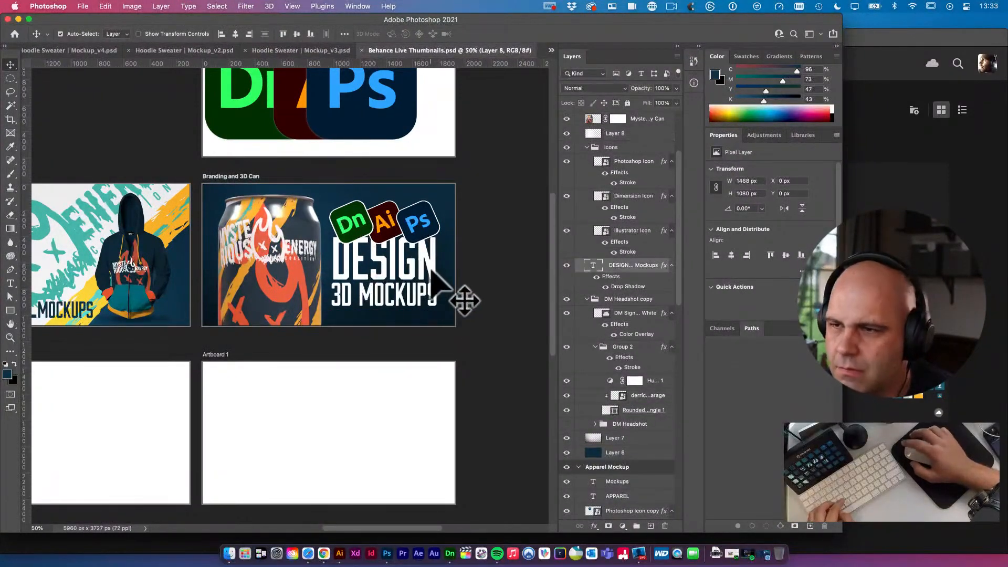
{"action": "key", "text": "super+shift+]"}
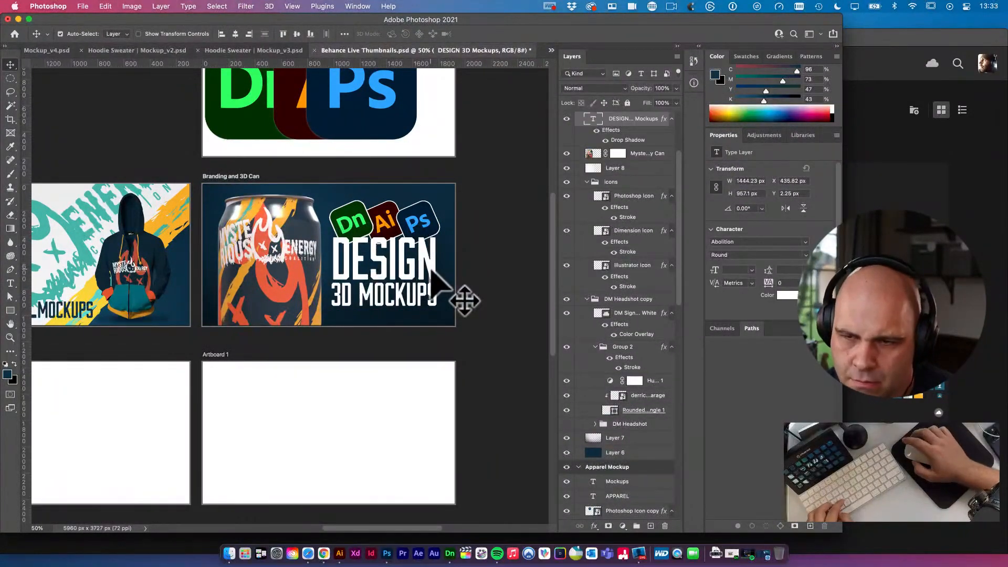
{"action": "left_click_drag", "start_coordinate": [274, 259], "coordinate": [334, 259]}
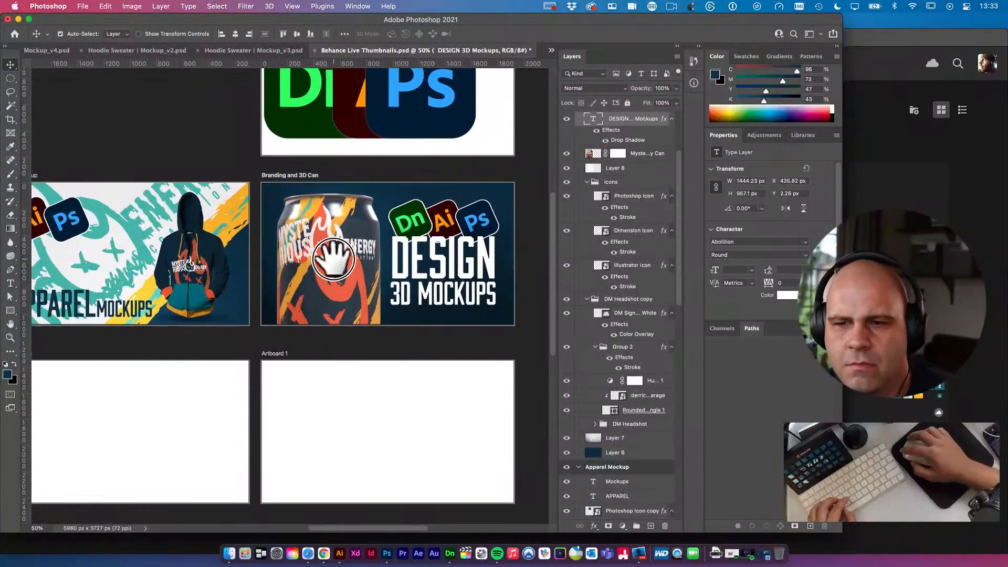
{"action": "left_click_drag", "start_coordinate": [264, 250], "coordinate": [270, 256]}
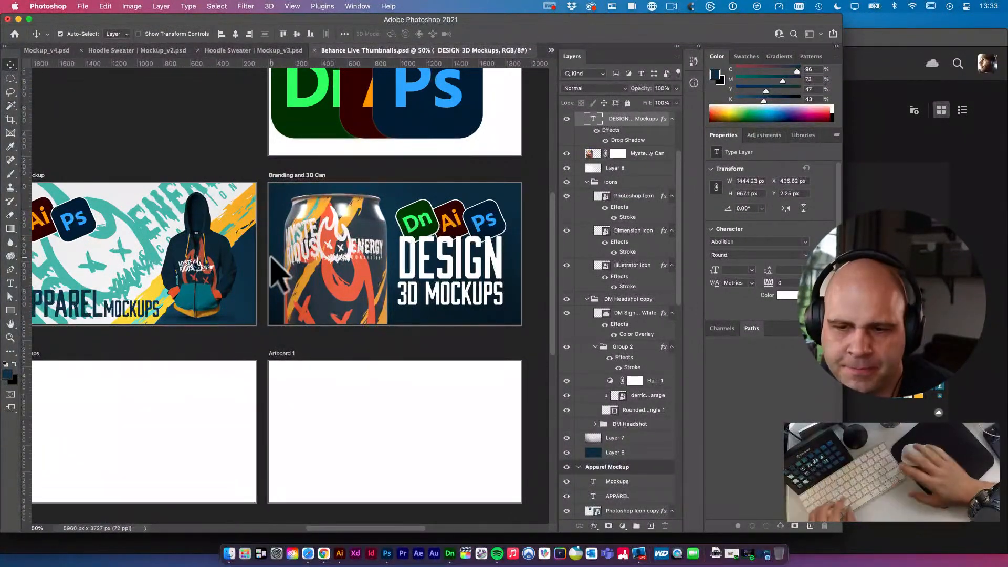
{"action": "left_click_drag", "start_coordinate": [279, 323], "coordinate": [362, 304]}
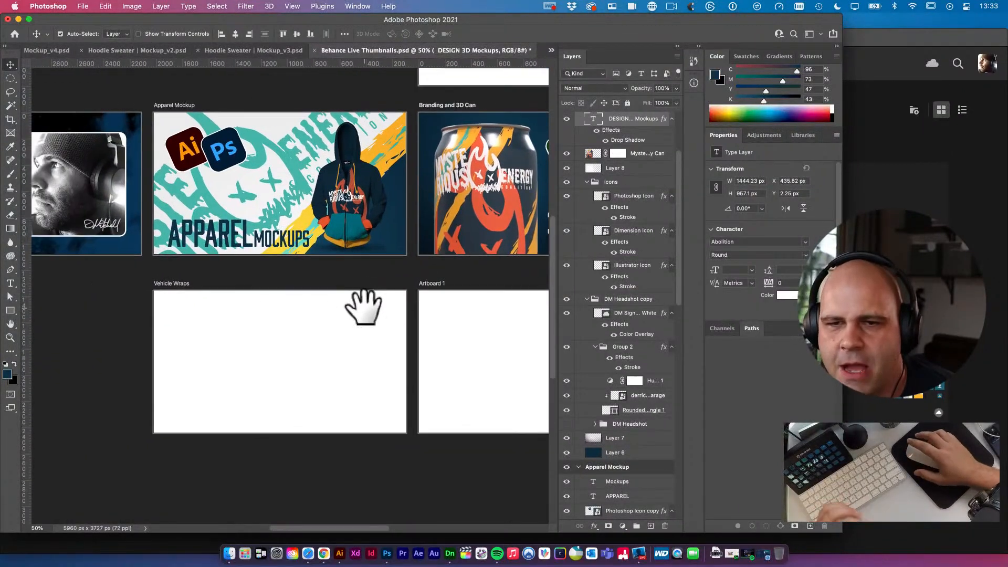
Switch to the purple hoodie document, Hoodie Sweater | Mockup_v4.psd
{"action": "left_click", "coordinate": [551, 48]}
{"action": "left_click", "coordinate": [551, 48]}
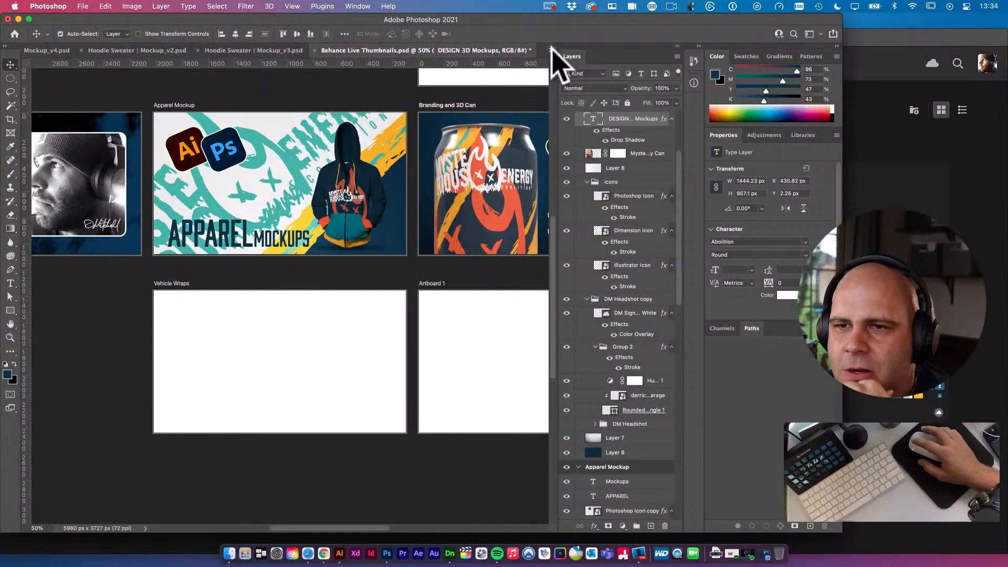
{"action": "left_click", "coordinate": [270, 52]}
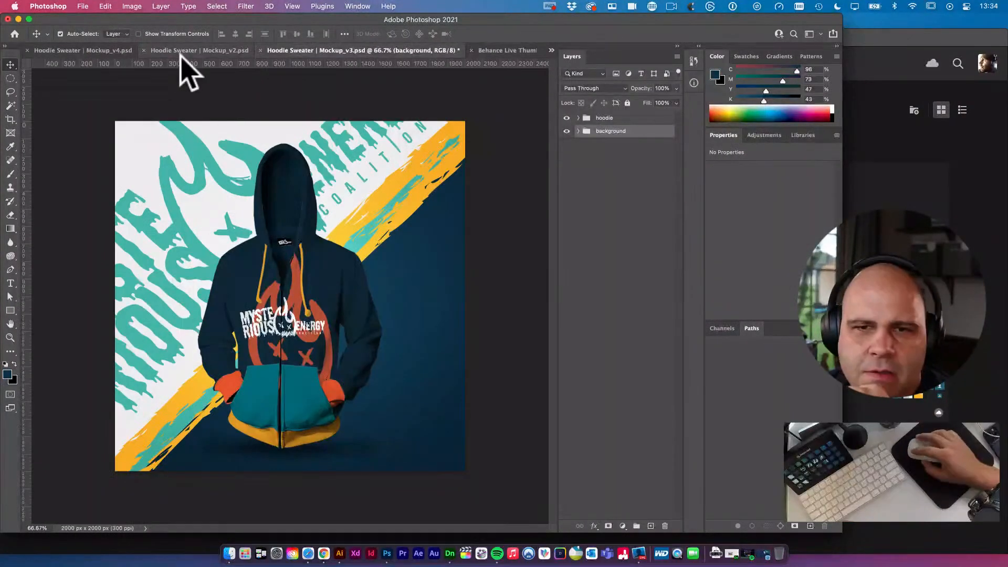
{"action": "left_click", "coordinate": [106, 50]}
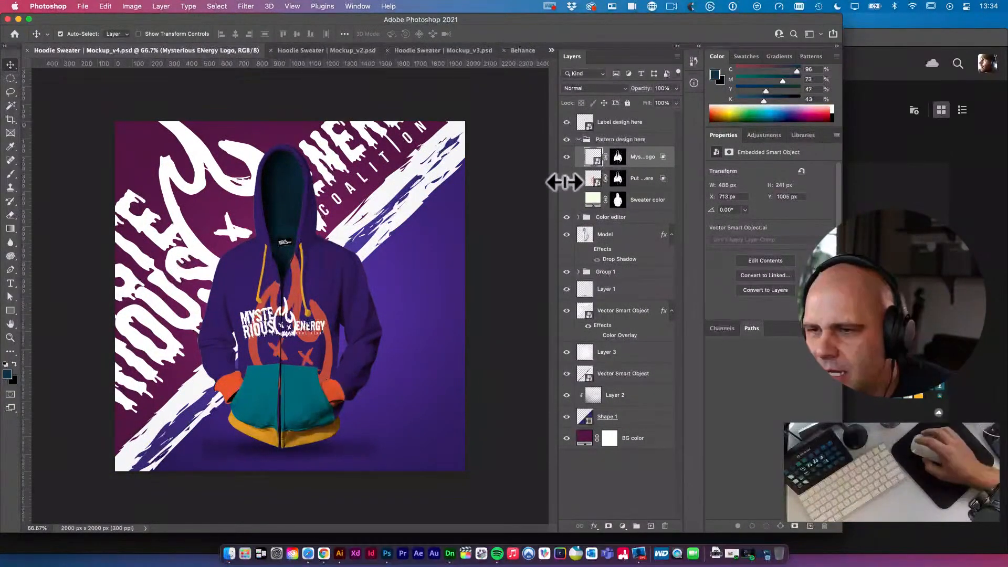
Group the layers from Label design here down through Layer 1 and rename the group Purple Hoodie
{"action": "left_click", "coordinate": [604, 126]}
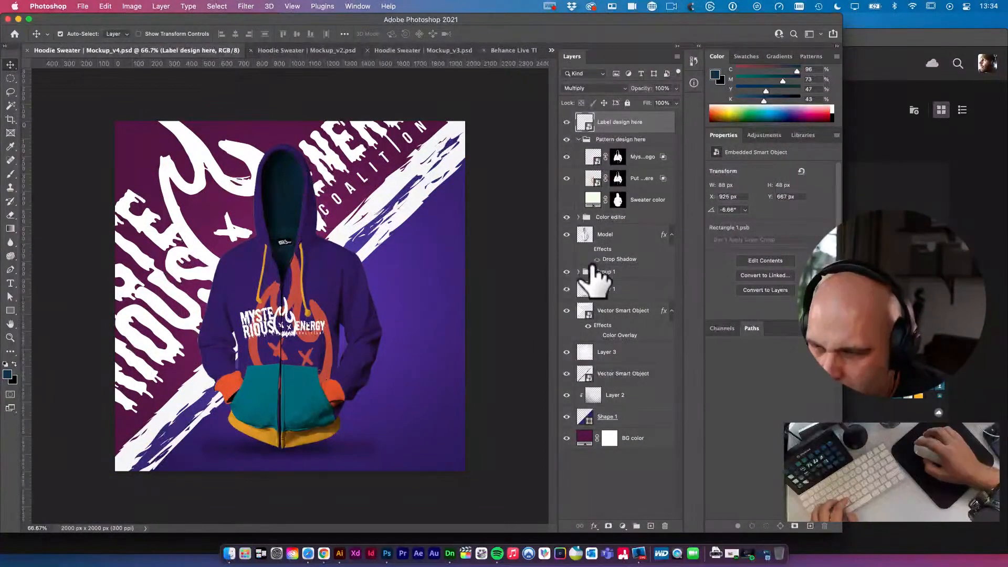
{"action": "left_click", "coordinate": [625, 291], "text": "shift"}
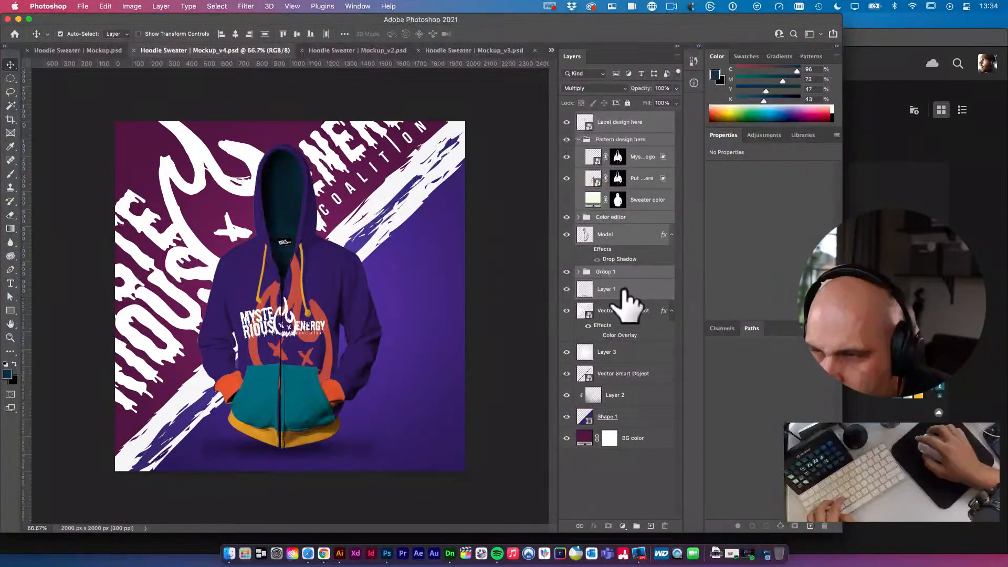
{"action": "key", "text": "super+g"}
{"action": "left_click", "coordinate": [567, 119]}
{"action": "left_click", "coordinate": [567, 117]}
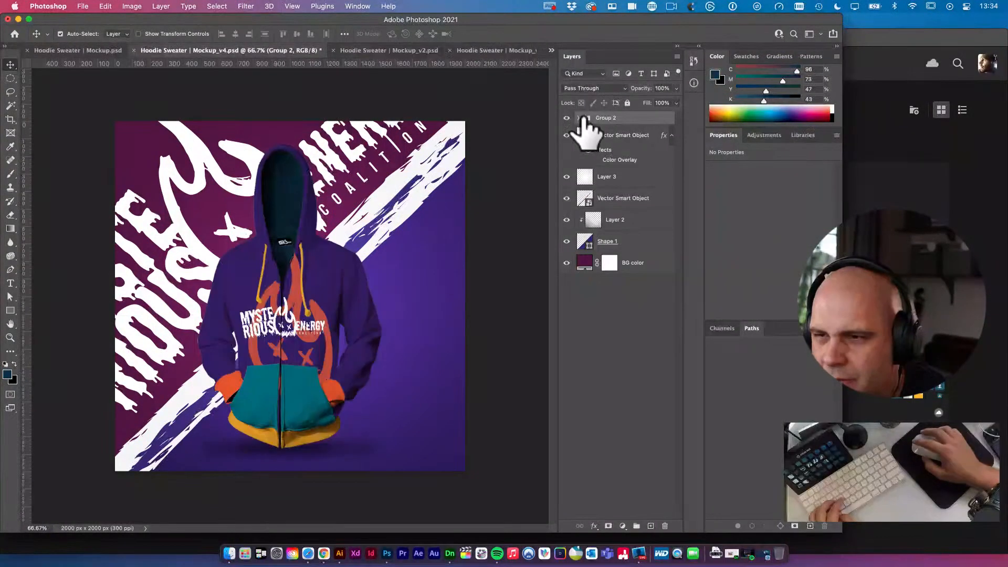
{"action": "double_click", "coordinate": [591, 118]}
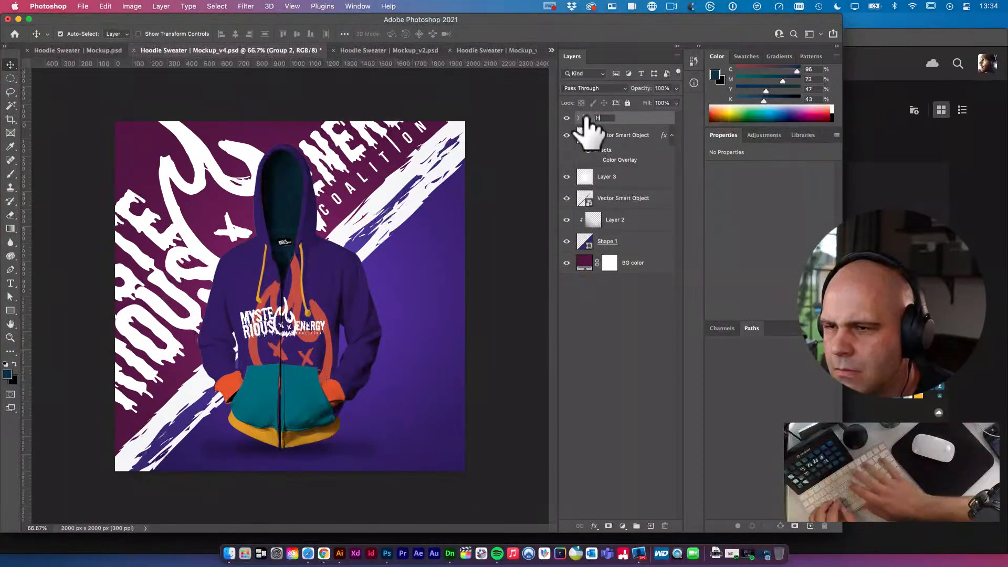
{"action": "key", "text": "super+a"}
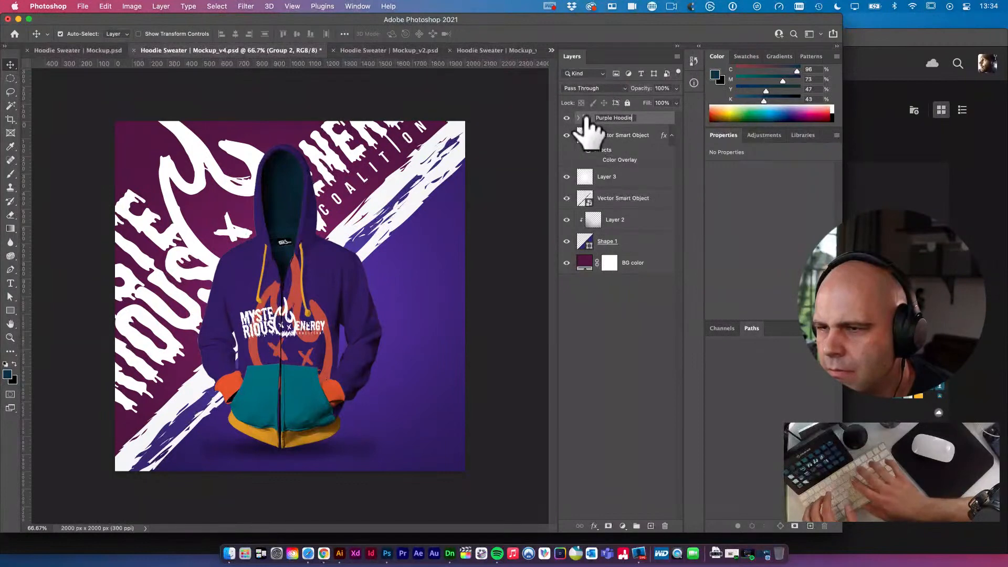
{"action": "key", "text": "Return"}
Duplicate the Purple Hoodie group into the Apparel Mockup artboard of Behance Live Thumbnails.psd and switch to that document
{"action": "right_click", "coordinate": [621, 126]}
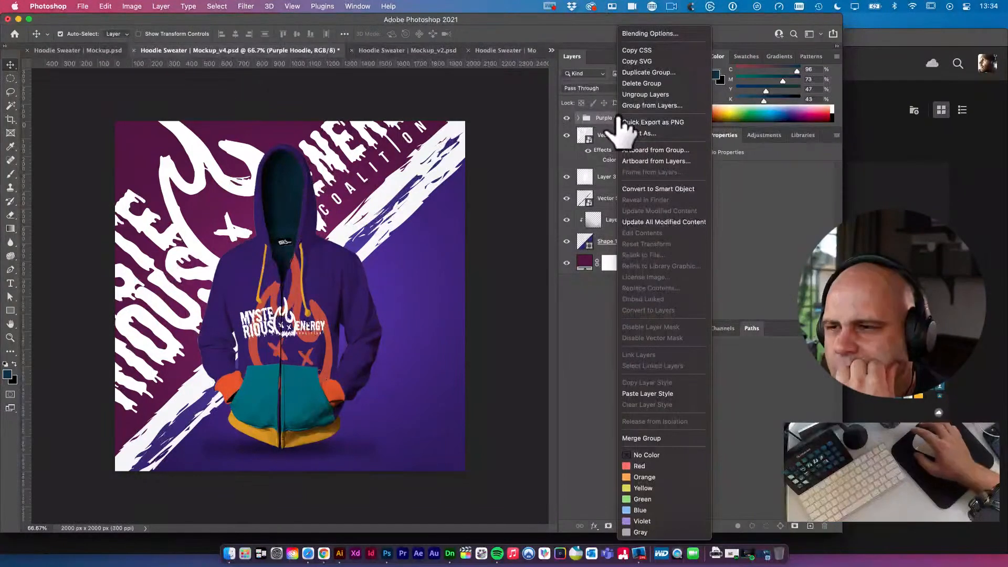
{"action": "left_click", "coordinate": [649, 72]}
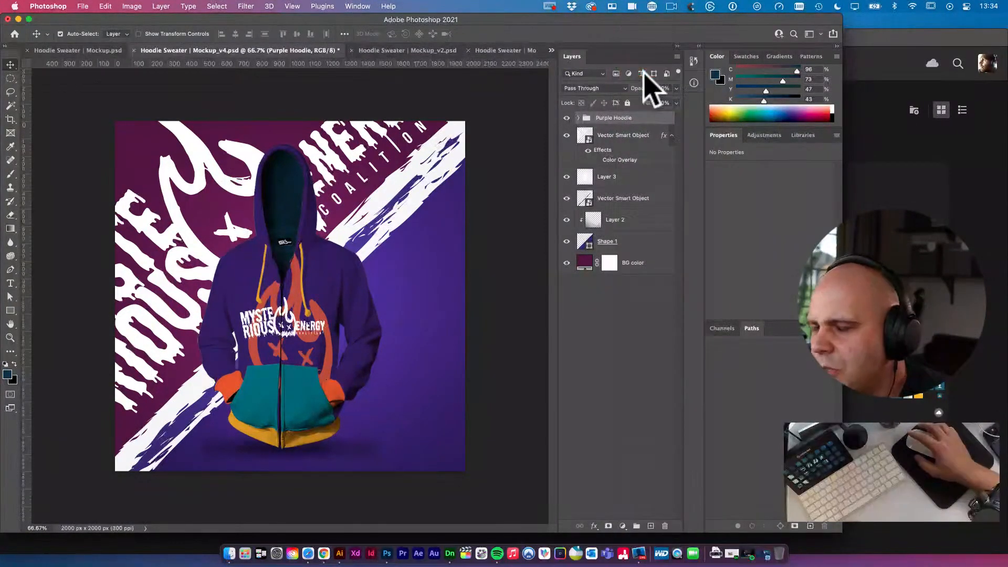
{"action": "left_click", "coordinate": [534, 279]}
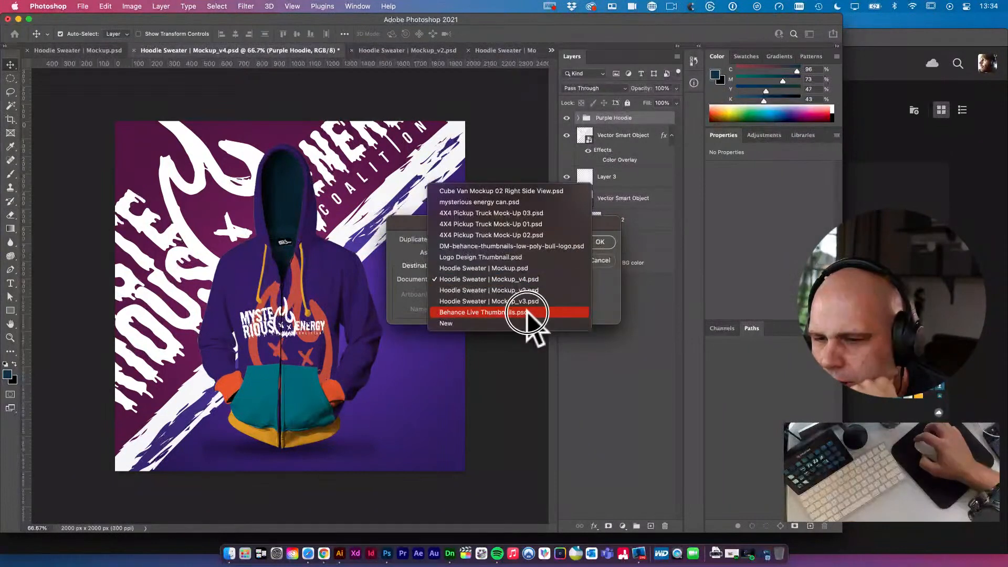
{"action": "left_click", "coordinate": [523, 311]}
{"action": "left_click", "coordinate": [510, 294]}
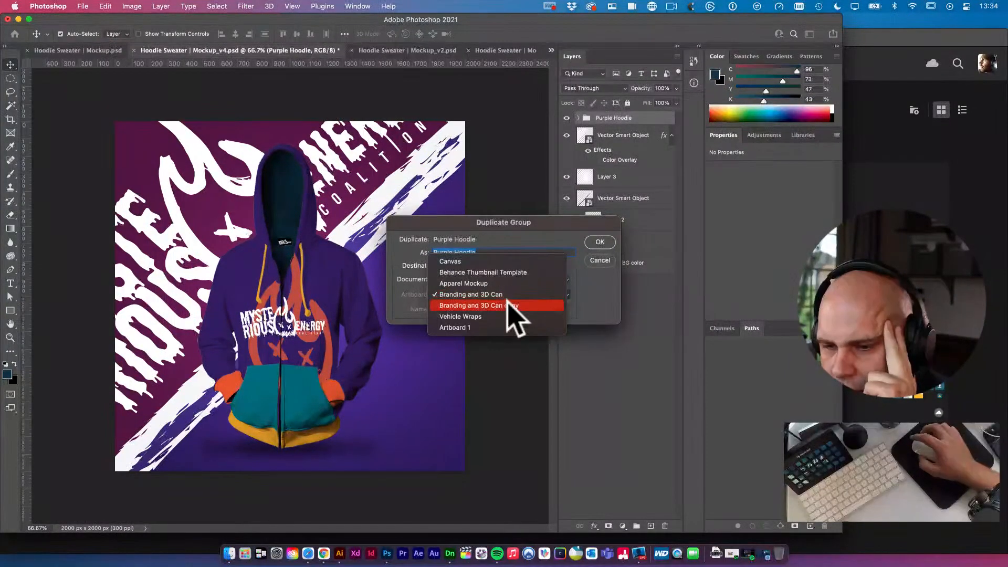
{"action": "left_click", "coordinate": [492, 284]}
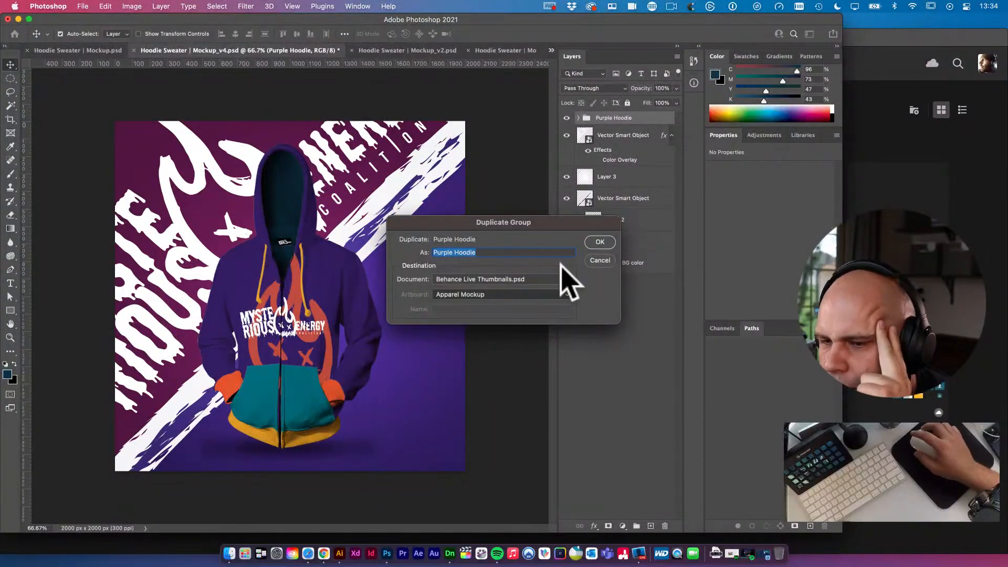
{"action": "left_click", "coordinate": [600, 242]}
{"action": "left_click", "coordinate": [551, 49]}
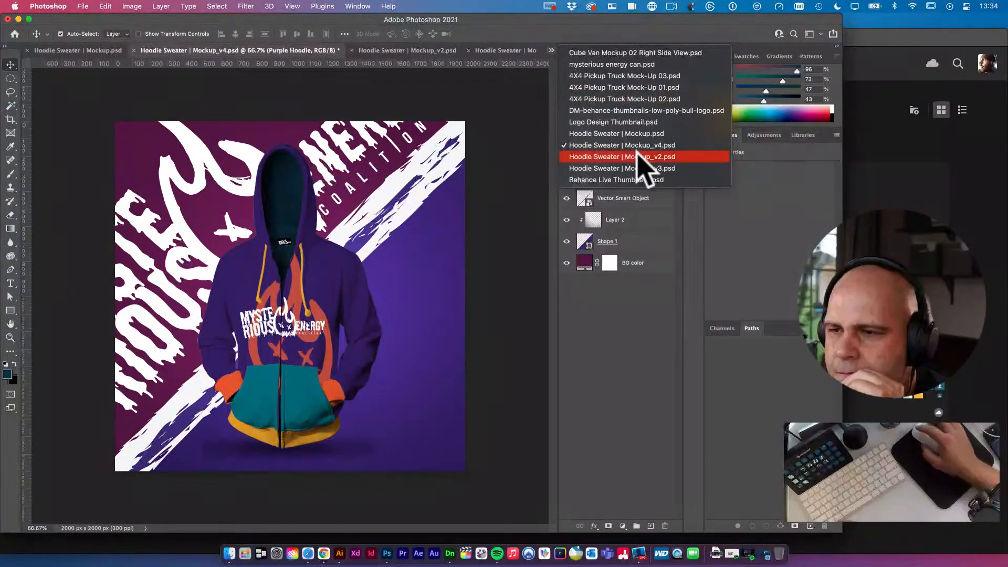
{"action": "left_click", "coordinate": [634, 179]}
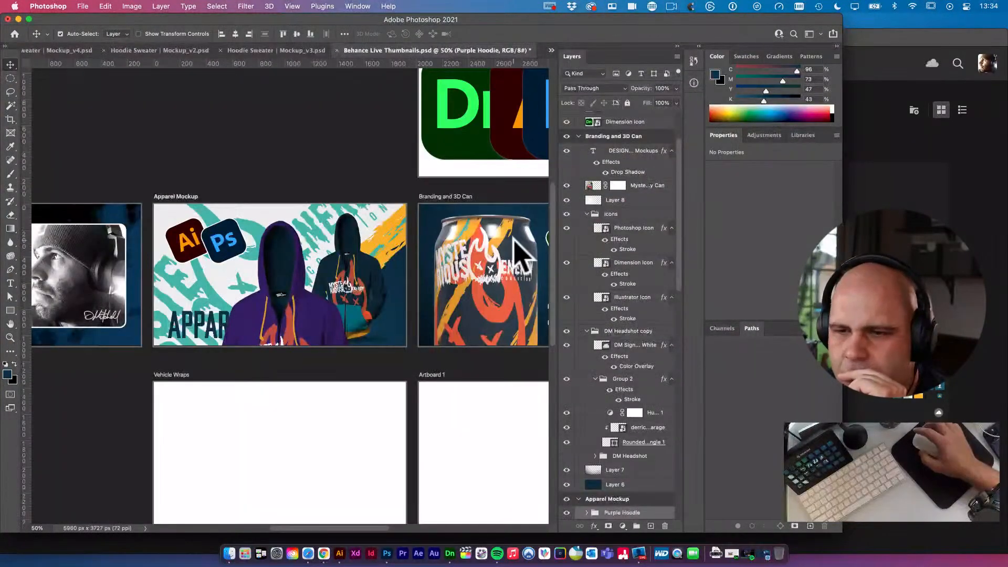
{"action": "left_click", "coordinate": [287, 278]}
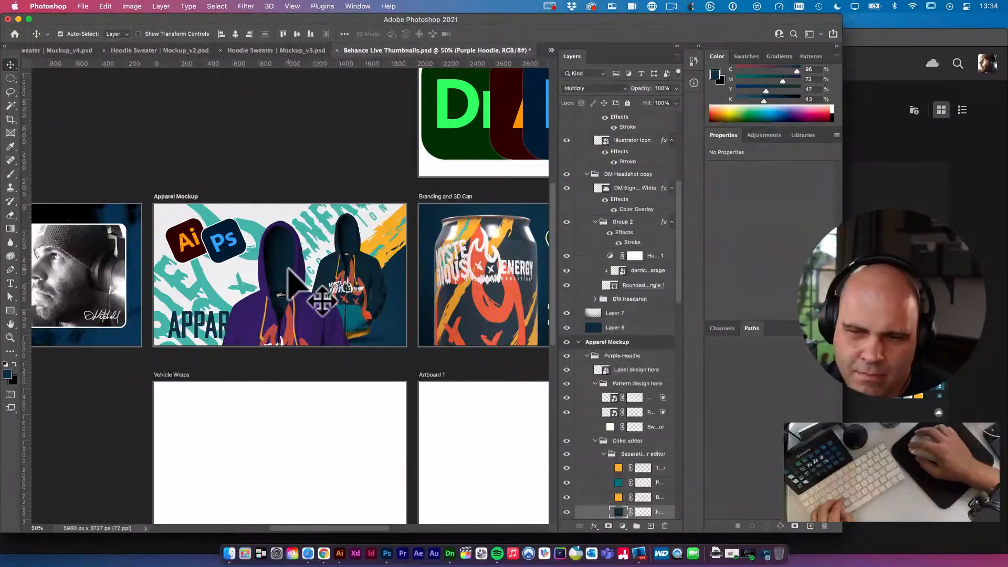
{"action": "key", "text": "ctrl+t"}
{"action": "key", "text": "Return"}
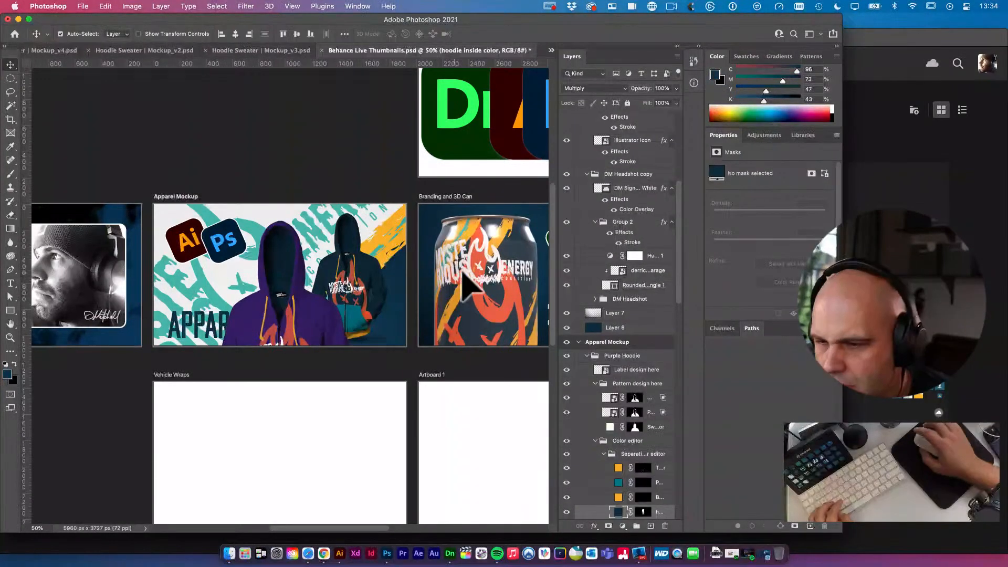
Collapse the Purple Hoodie group on the Apparel Mockup artboard and convert it to a smart object
{"action": "left_click", "coordinate": [587, 355]}
{"action": "right_click", "coordinate": [626, 359]}
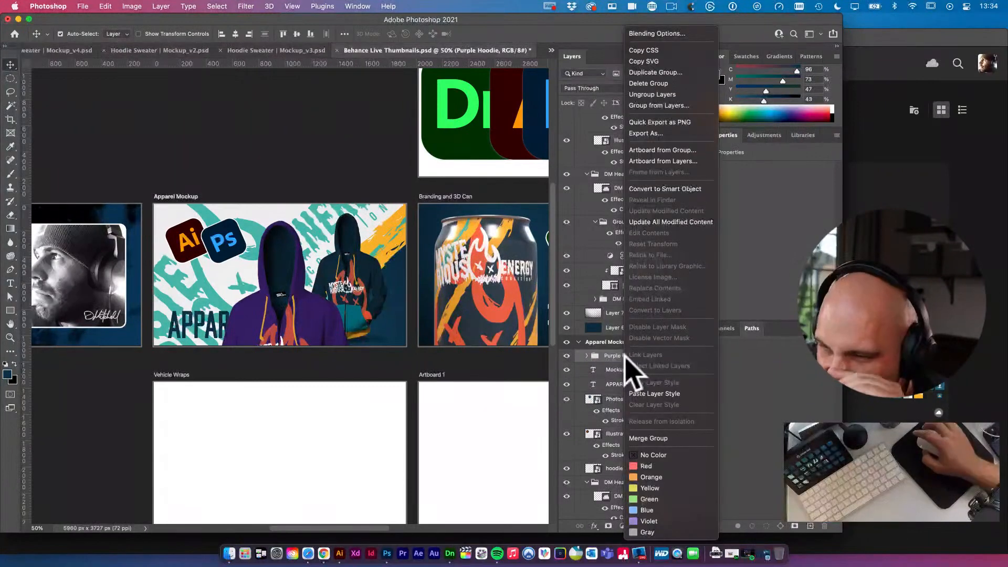
{"action": "left_click", "coordinate": [671, 190]}
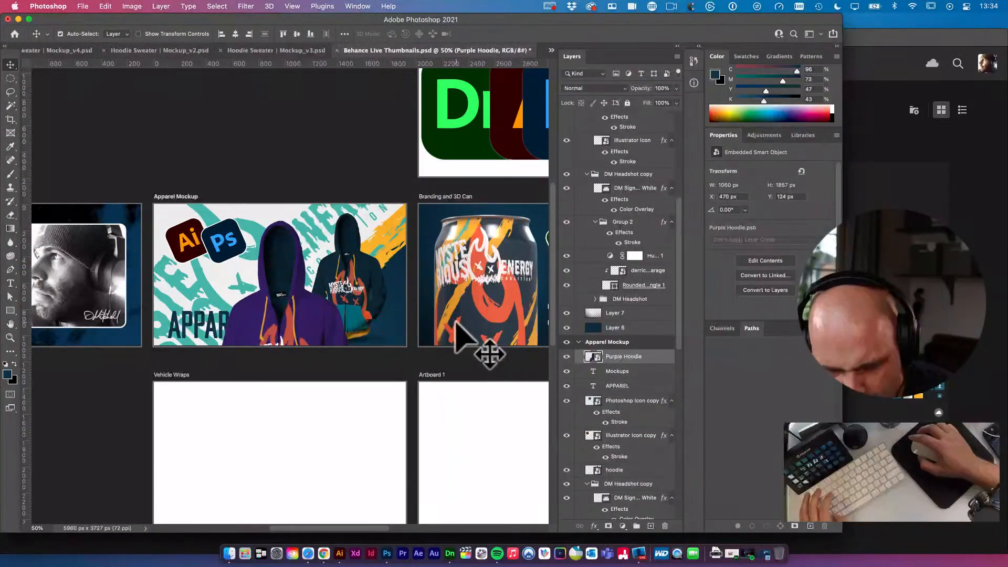
Scale the Purple Hoodie smart object down proportionally to about 49% and place it at the artboard's right edge, overlapping the dark hoodie
{"action": "key", "text": "ctrl+t"}
{"action": "left_click_drag", "start_coordinate": [364, 213], "coordinate": [307, 226]}
{"action": "left_click_drag", "start_coordinate": [365, 213], "coordinate": [383, 256]}
{"action": "key", "text": "Return"}
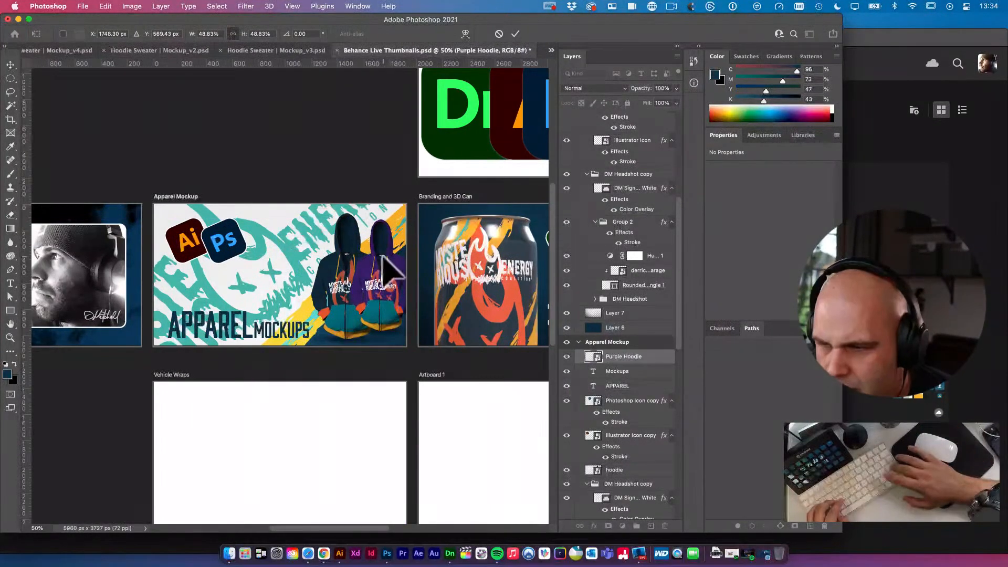
Move the Purple Hoodie layer directly below the hoodie layer and scale it to about 36%, peeking out behind the dark hoodie's right shoulder
{"action": "scroll", "coordinate": [630, 415], "scroll_direction": "down", "scroll_amount": 2}
{"action": "scroll", "coordinate": [637, 420], "scroll_direction": "down", "scroll_amount": 1}
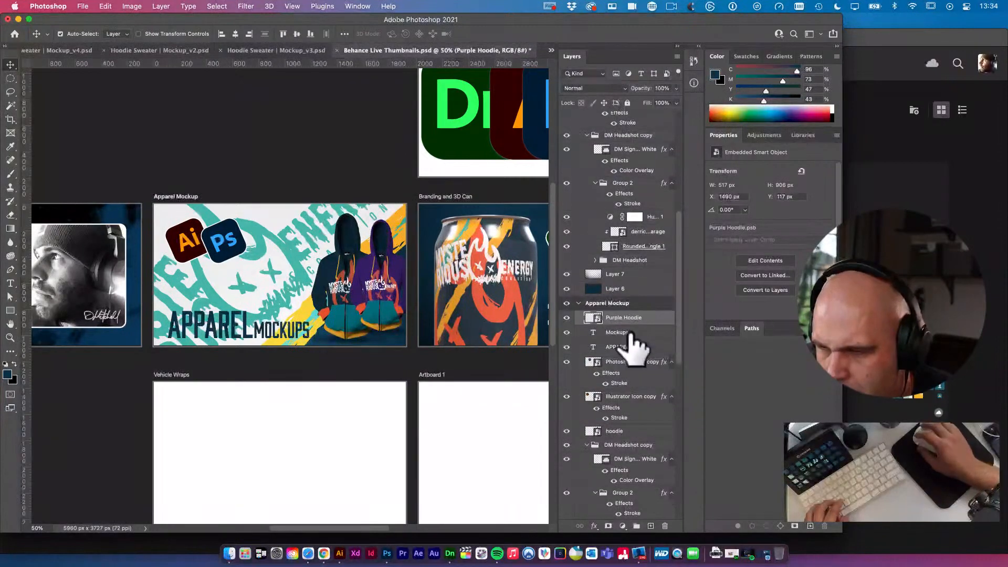
{"action": "left_click_drag", "start_coordinate": [627, 321], "coordinate": [635, 441]}
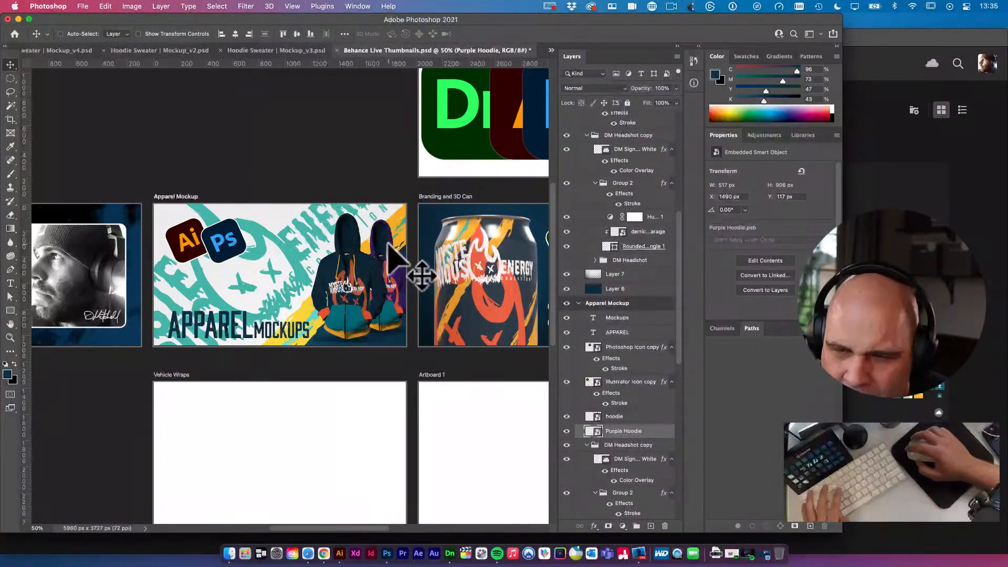
{"action": "key", "text": "ctrl+t"}
{"action": "left_click_drag", "start_coordinate": [420, 345], "coordinate": [396, 304]}
{"action": "left_click_drag", "start_coordinate": [385, 253], "coordinate": [392, 246]}
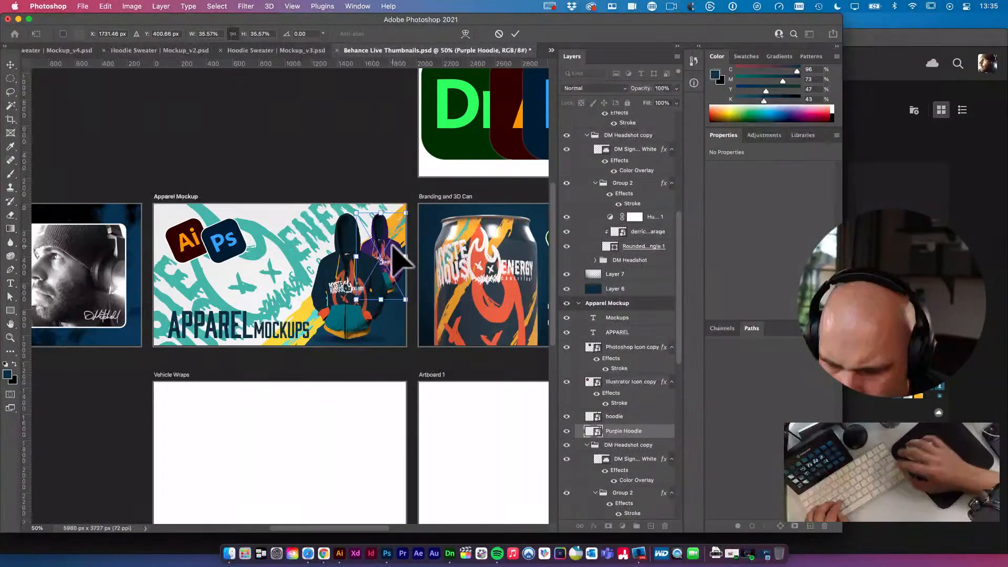
{"action": "key", "text": "Return"}
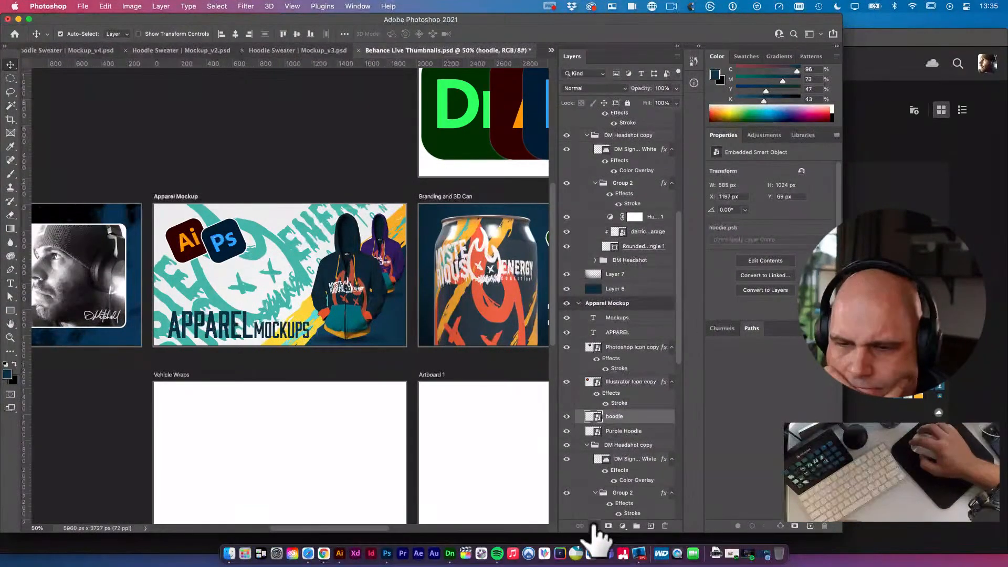
Add a new layer beneath the hoodie layer and brush a soft black shadow onto the purple hoodie beside the front hoodie
{"action": "left_click_drag", "start_coordinate": [405, 251], "coordinate": [387, 320]}
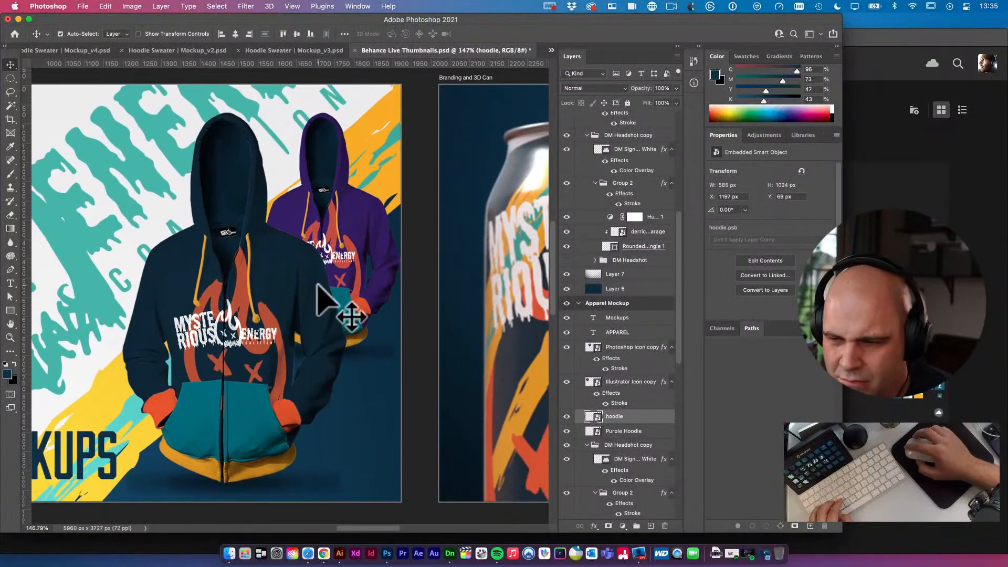
{"action": "left_click", "coordinate": [650, 526], "text": "super"}
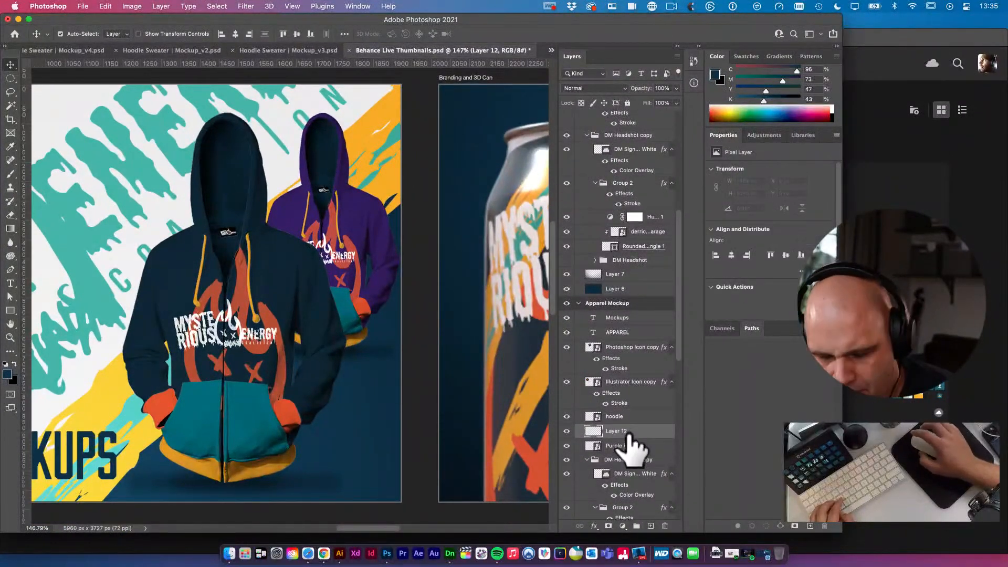
{"action": "key", "text": "d"}
{"action": "key", "text": "b"}
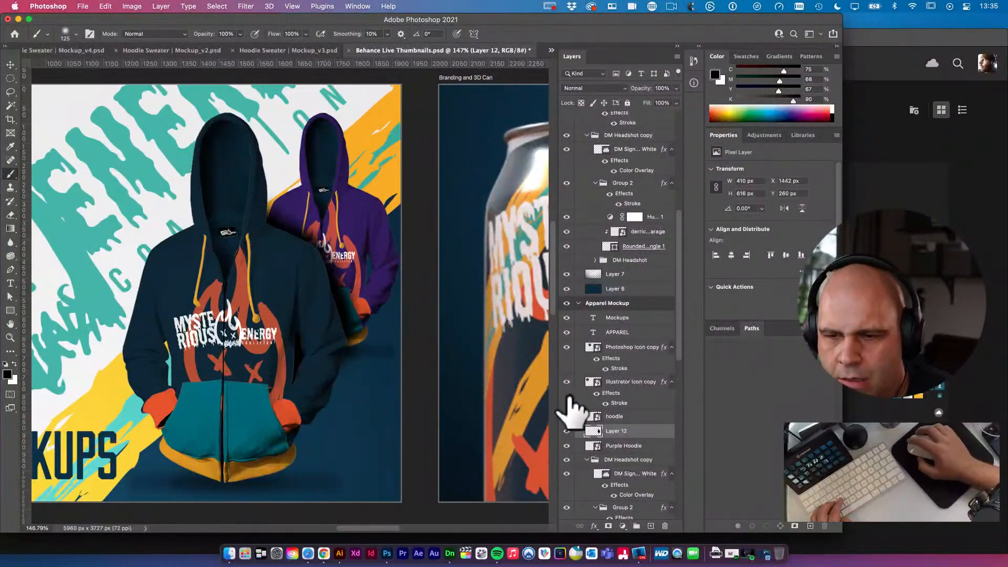
Set the painted shadow layer's blend mode to Multiply and its opacity to 65%
{"action": "left_click", "coordinate": [595, 89]}
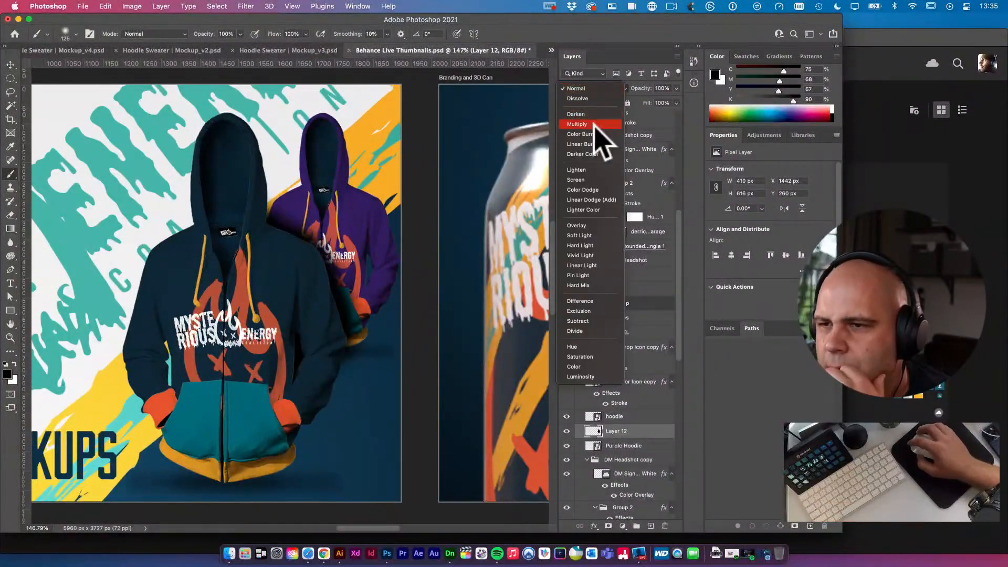
{"action": "left_click", "coordinate": [595, 125]}
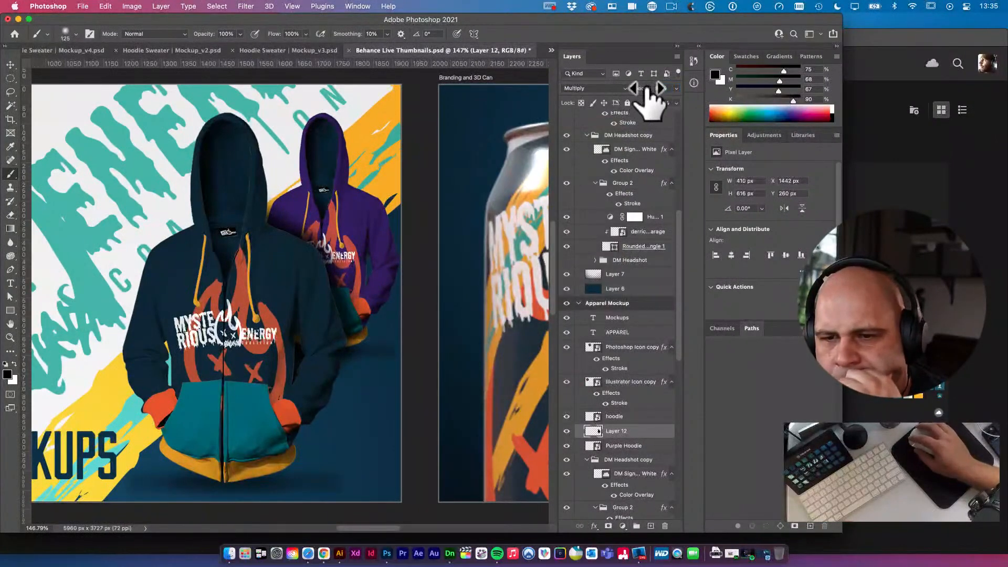
{"action": "left_click_drag", "start_coordinate": [647, 88], "coordinate": [644, 87]}
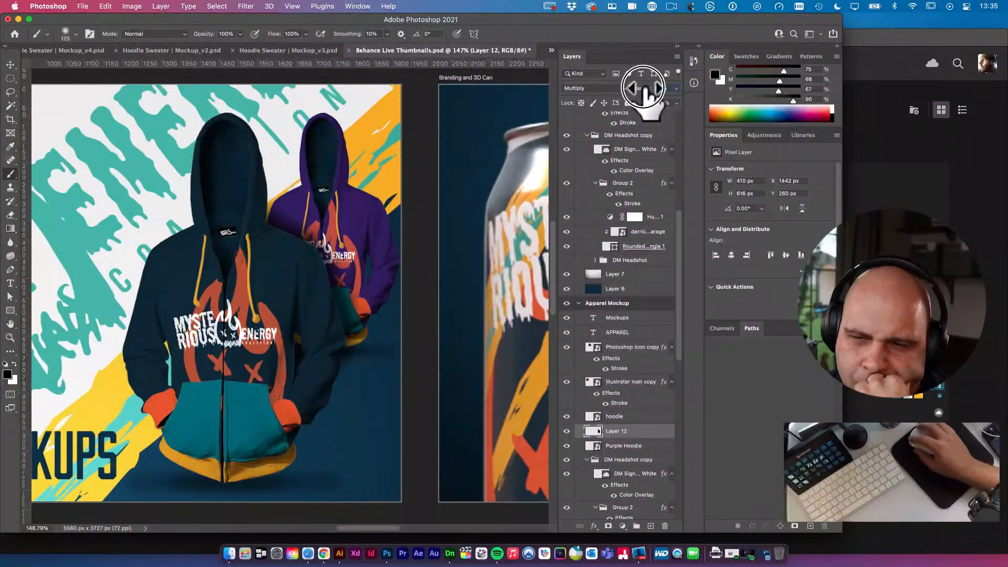
{"action": "left_click", "coordinate": [643, 88]}
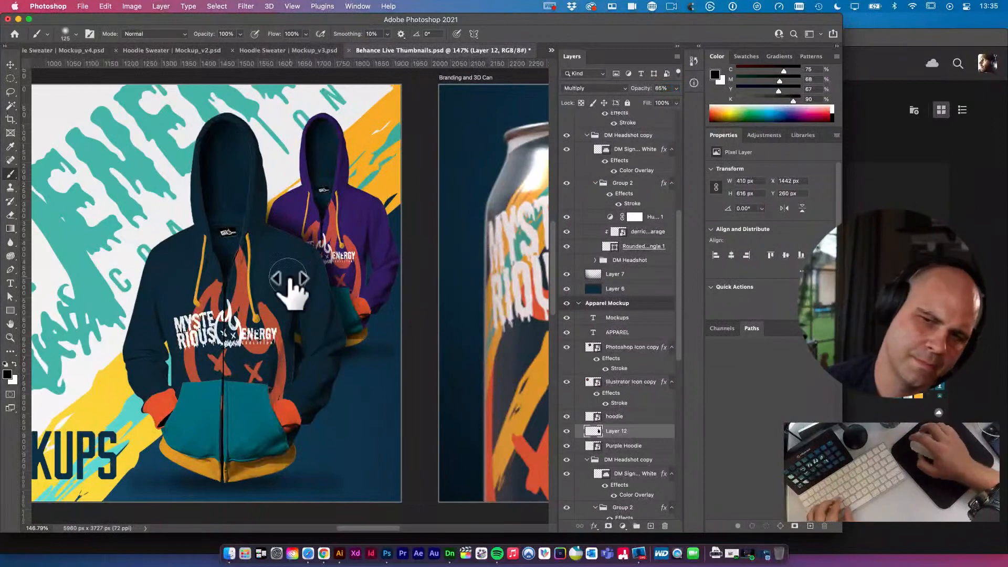
Group both hoodie layers together with the shadow layer and name the group hoodies
{"action": "key", "text": "super+minus"}
{"action": "key", "text": "super+minus"}
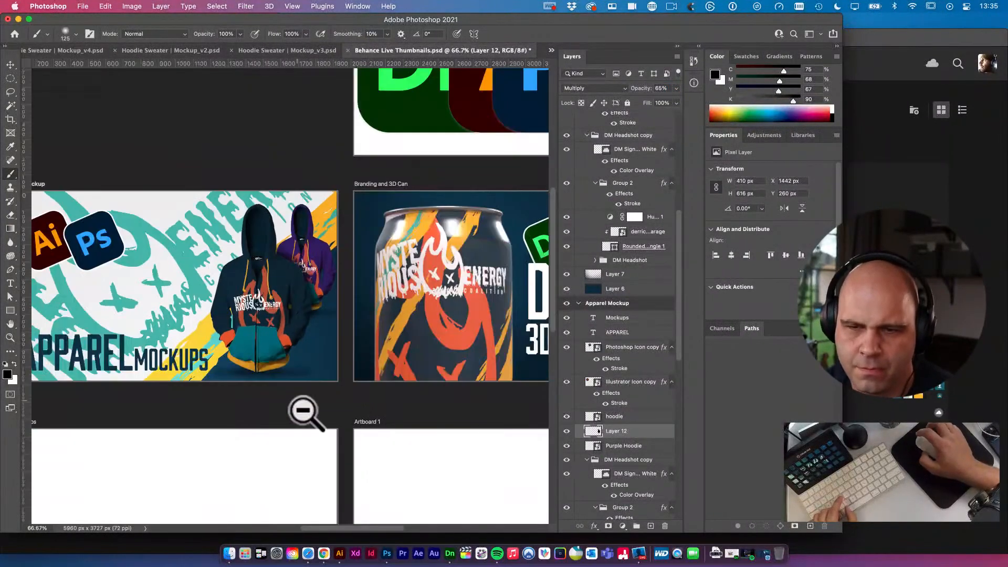
{"action": "left_click", "coordinate": [286, 336], "text": "alt"}
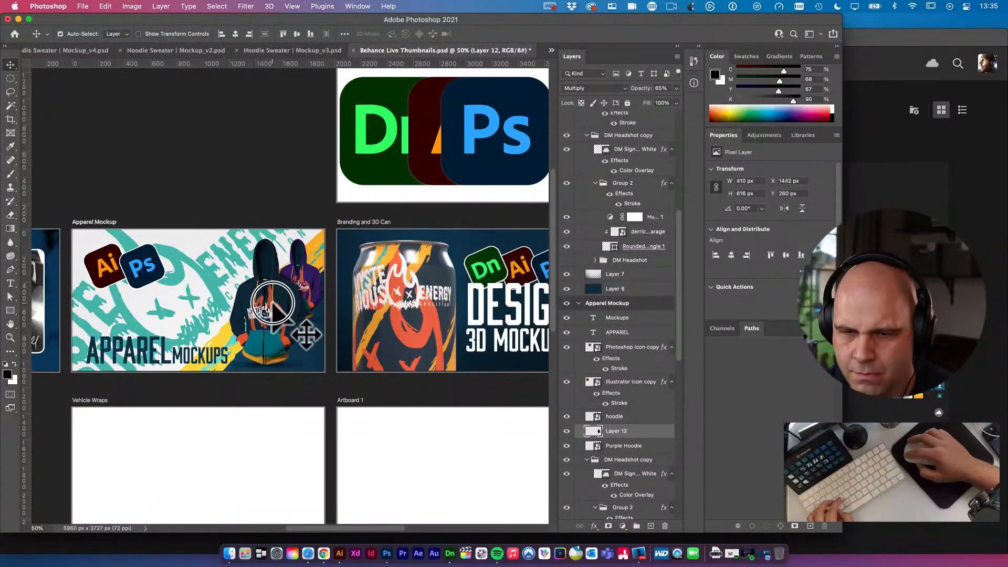
{"action": "left_click", "coordinate": [306, 273], "text": "shift"}
{"action": "key", "text": "super+g"}
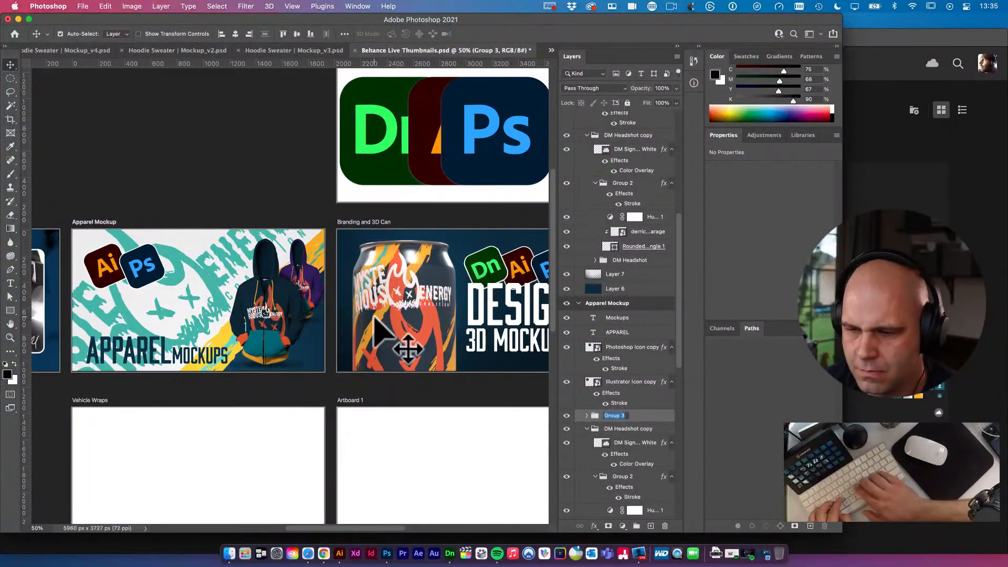
{"action": "type", "text": "hoodies"}
{"action": "key", "text": "Return"}
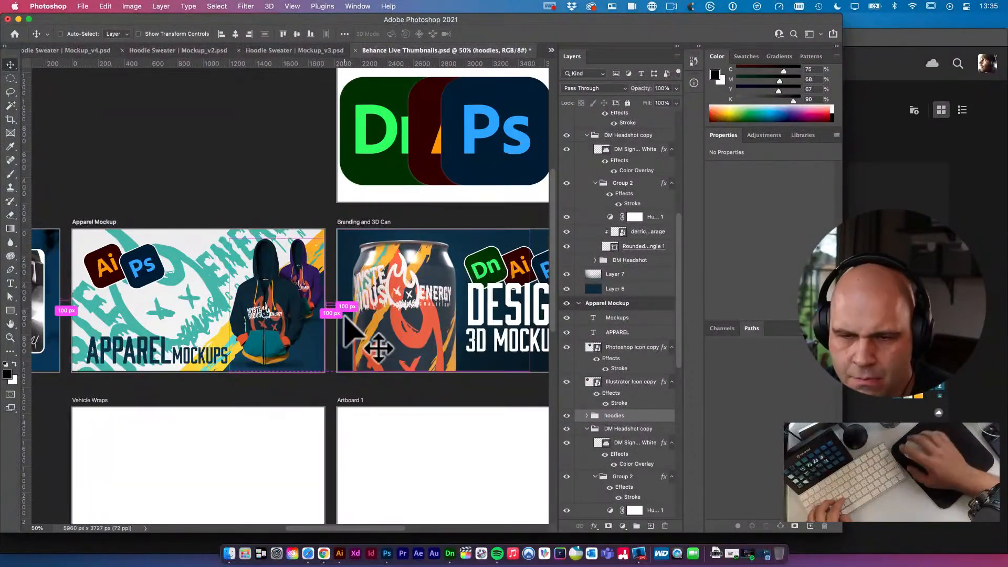
Nudge the hoodies group about 30 px to the left on the Apparel Mockup artboard and save the document
{"action": "key", "text": "shift+Left"}
{"action": "key", "text": "shift+Left"}
{"action": "key", "text": "shift+Left"}
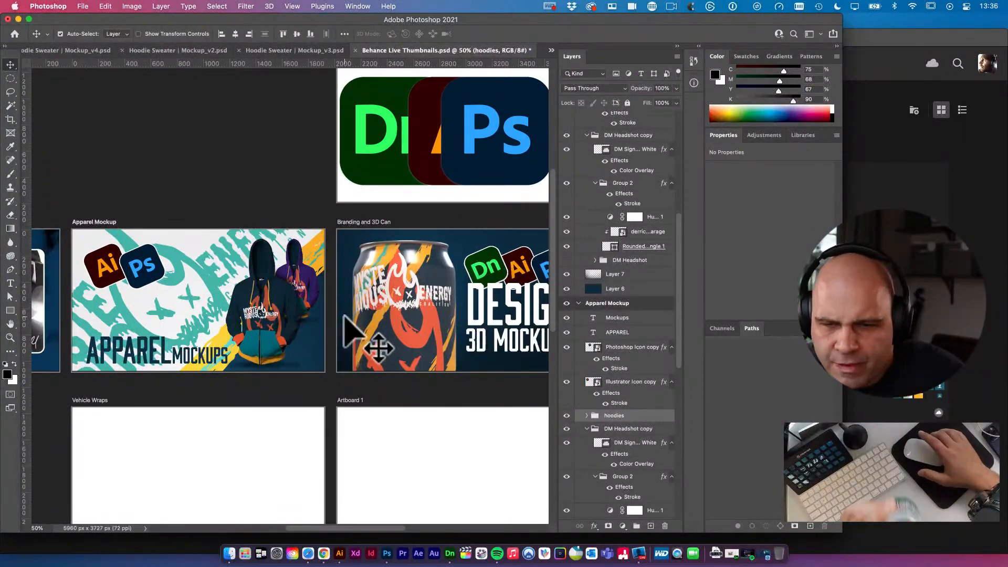
{"action": "key", "text": "super"}
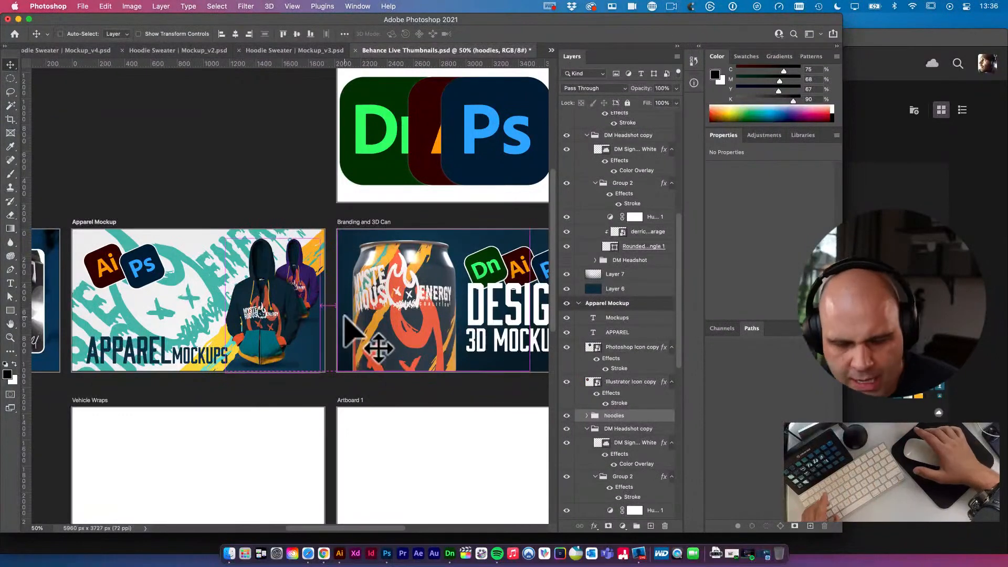
{"action": "key", "text": "super+s"}
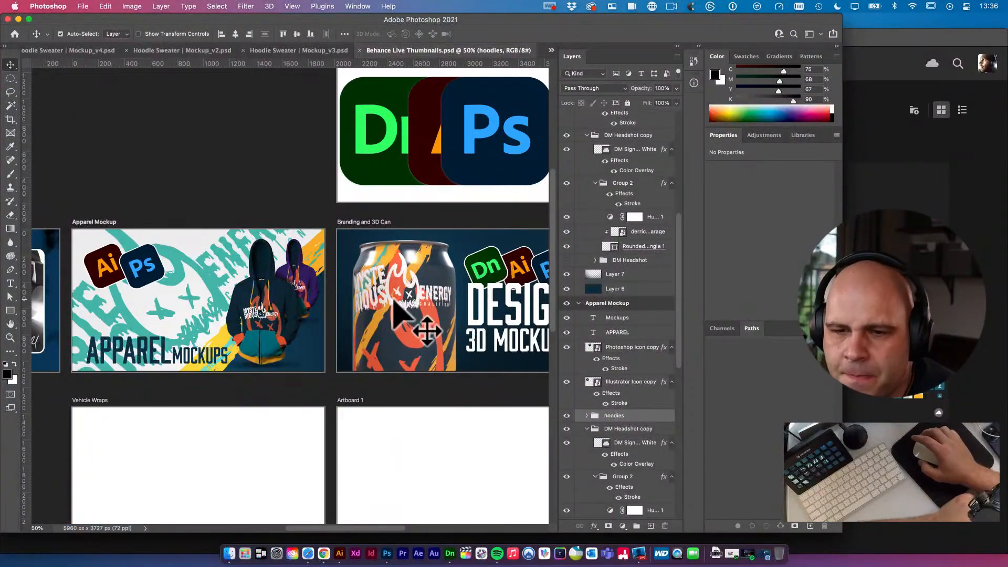
In 4X4 Pickup Truck Mock-Up 02.psd, group all layers above the background together and name the group Truck
{"action": "scroll", "coordinate": [415, 315], "scroll_direction": "down", "scroll_amount": 2}
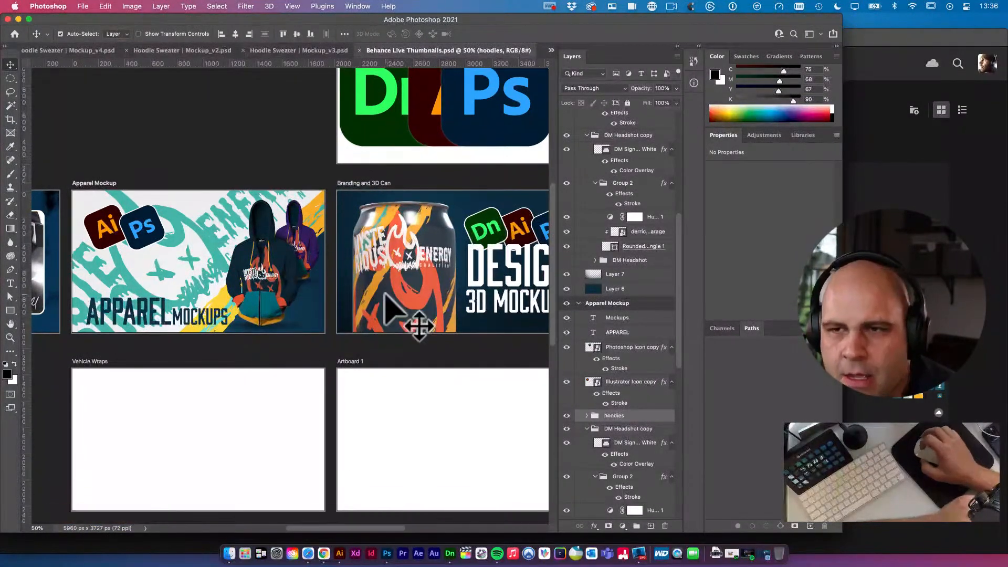
{"action": "left_click", "coordinate": [551, 51]}
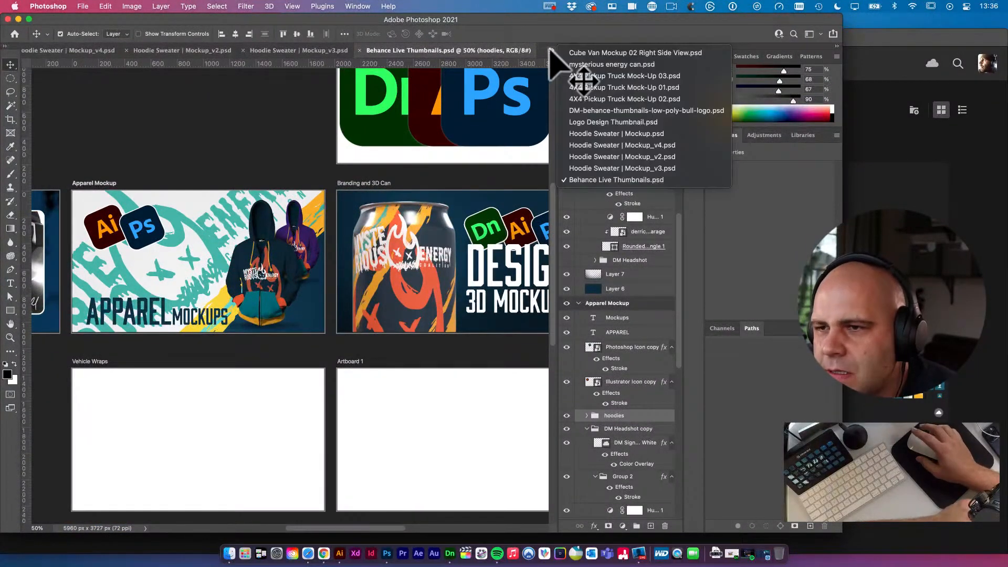
{"action": "left_click", "coordinate": [622, 88]}
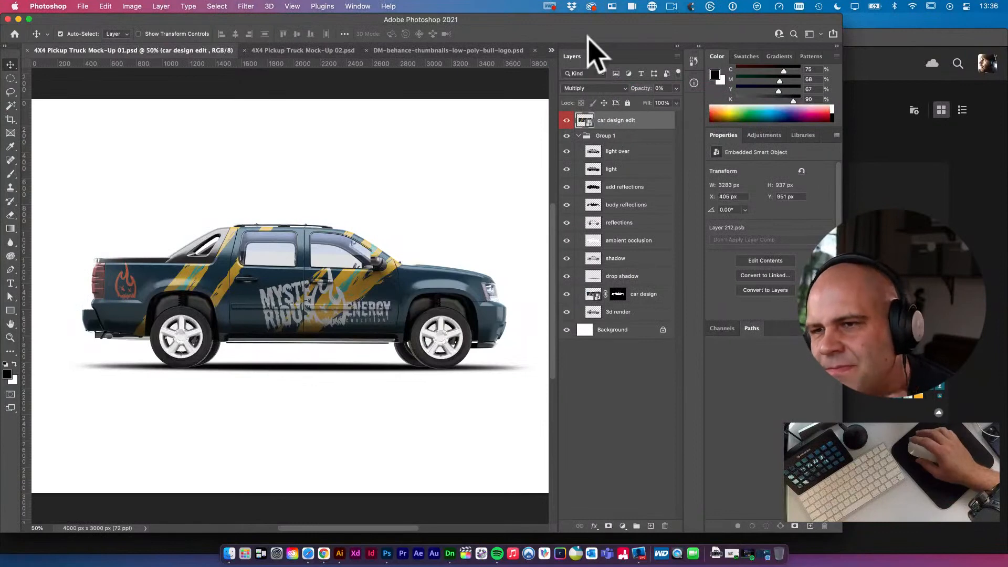
{"action": "left_click", "coordinate": [551, 51]}
{"action": "left_click", "coordinate": [601, 99]}
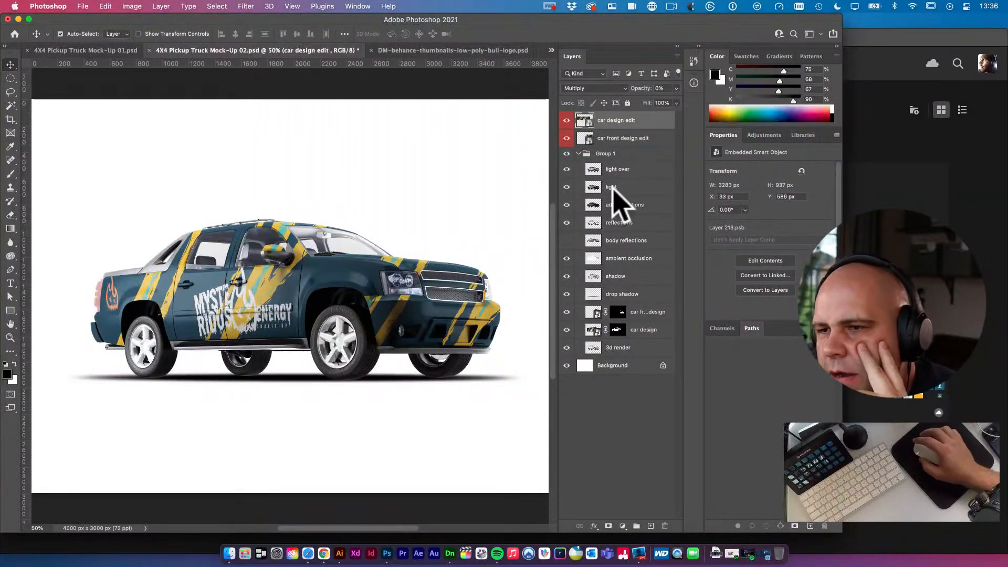
{"action": "left_click", "coordinate": [578, 153]}
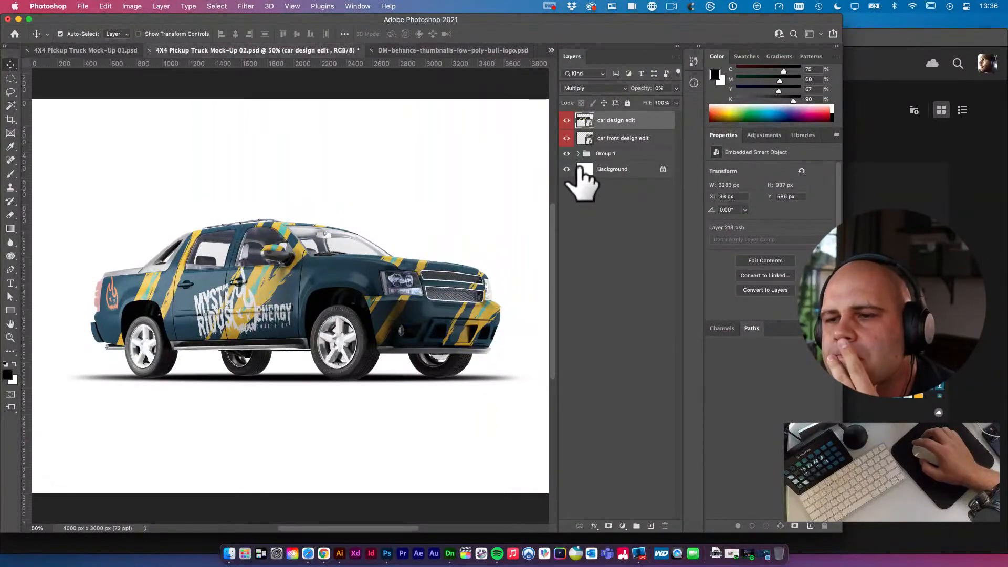
{"action": "left_click", "coordinate": [603, 155], "text": "shift"}
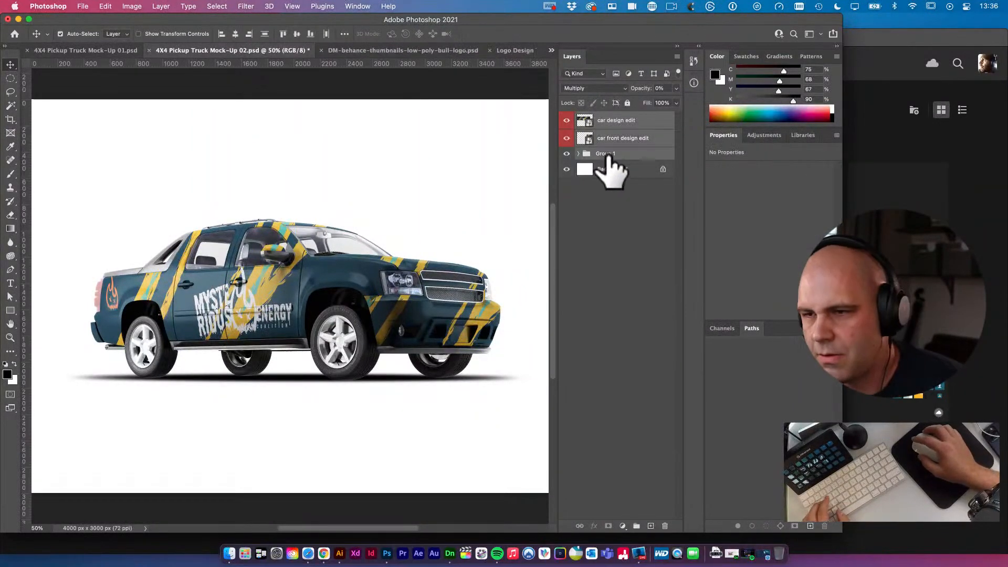
{"action": "key", "text": "super+g"}
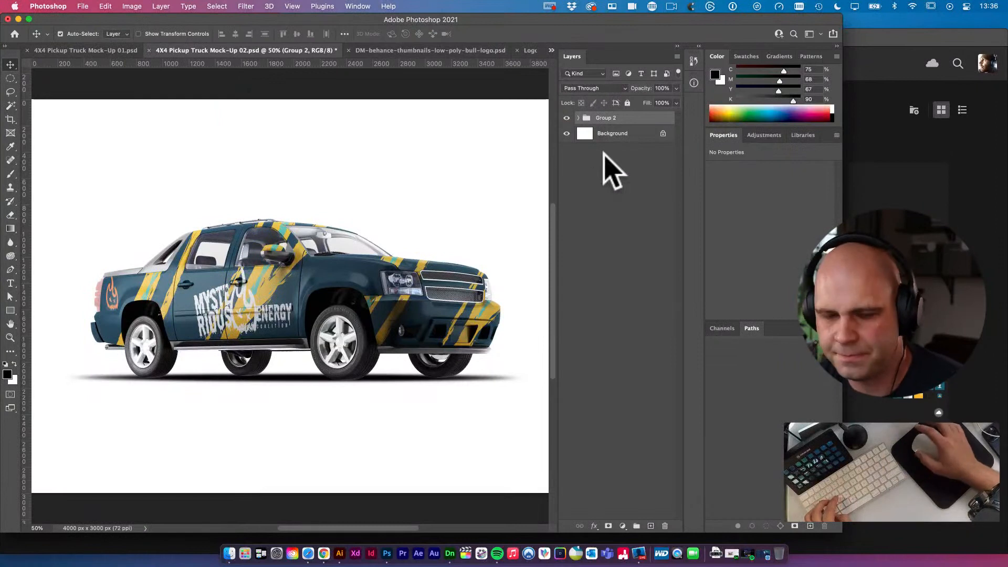
{"action": "type", "text": "Truck"}
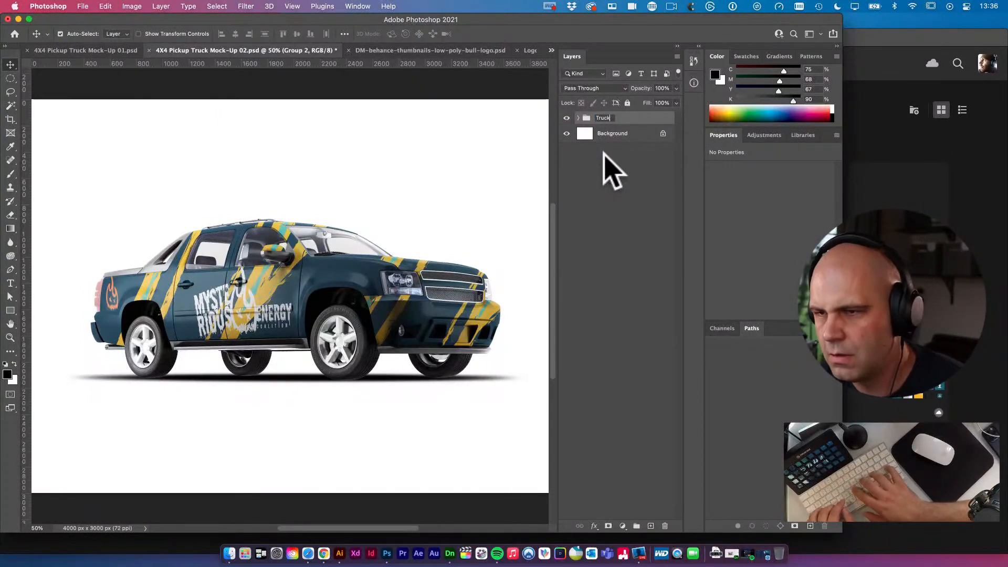
{"action": "key", "text": "Return"}
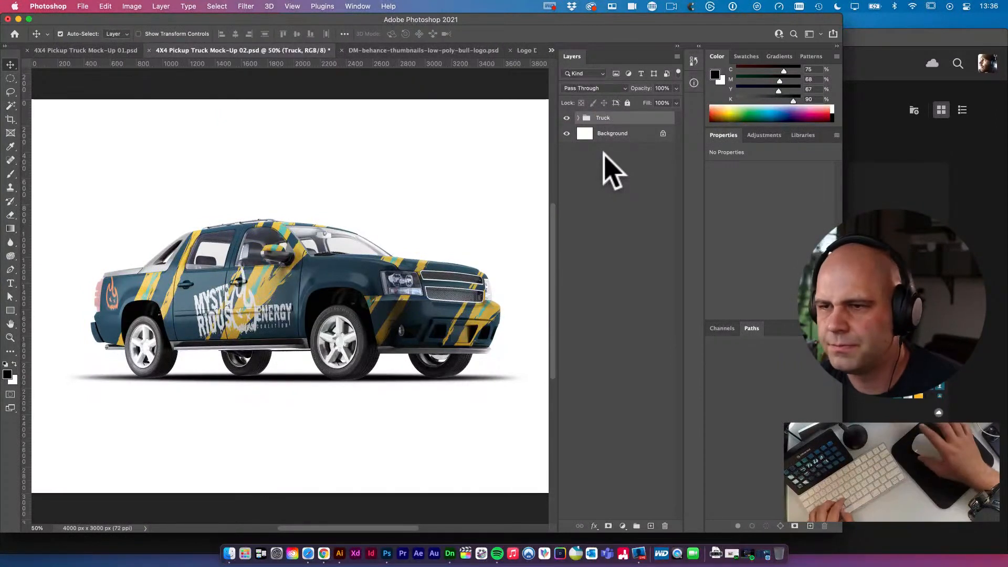
Duplicate the Truck group into the Vehicle Wraps artboard of Behance Live Thumbnails.psd
{"action": "right_click", "coordinate": [632, 119]}
{"action": "left_click", "coordinate": [657, 74]}
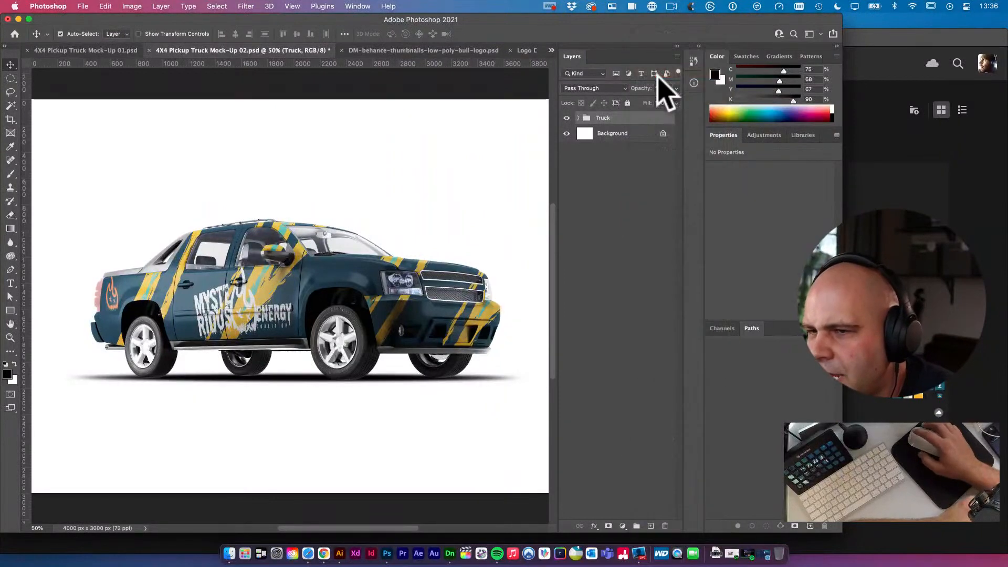
{"action": "left_click", "coordinate": [533, 280]}
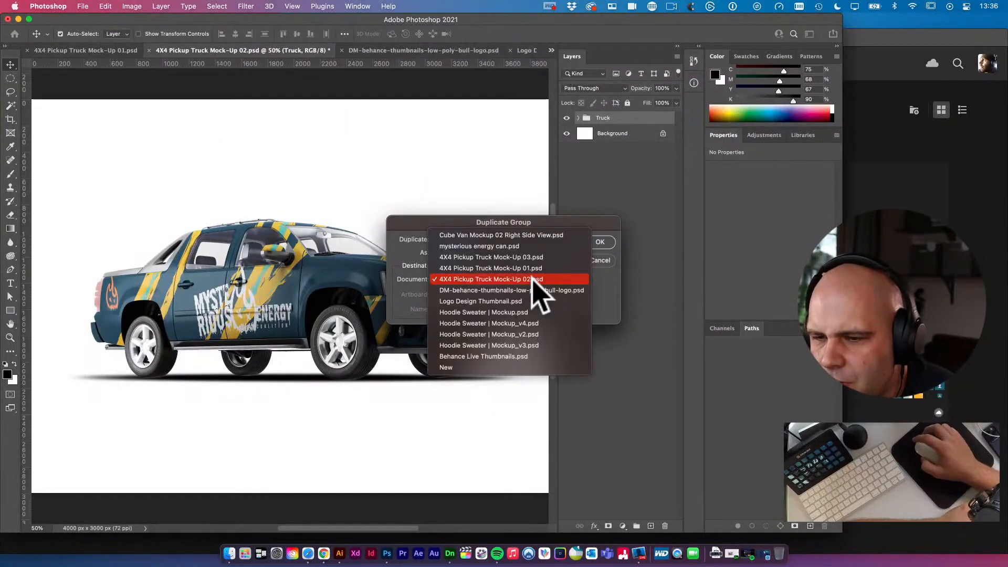
{"action": "left_click", "coordinate": [522, 357]}
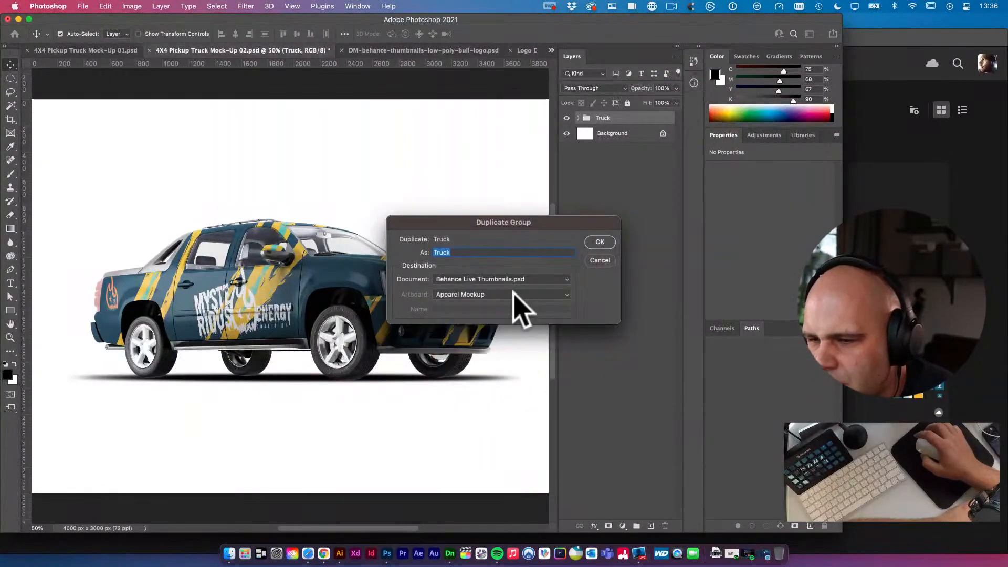
{"action": "left_click", "coordinate": [515, 295]}
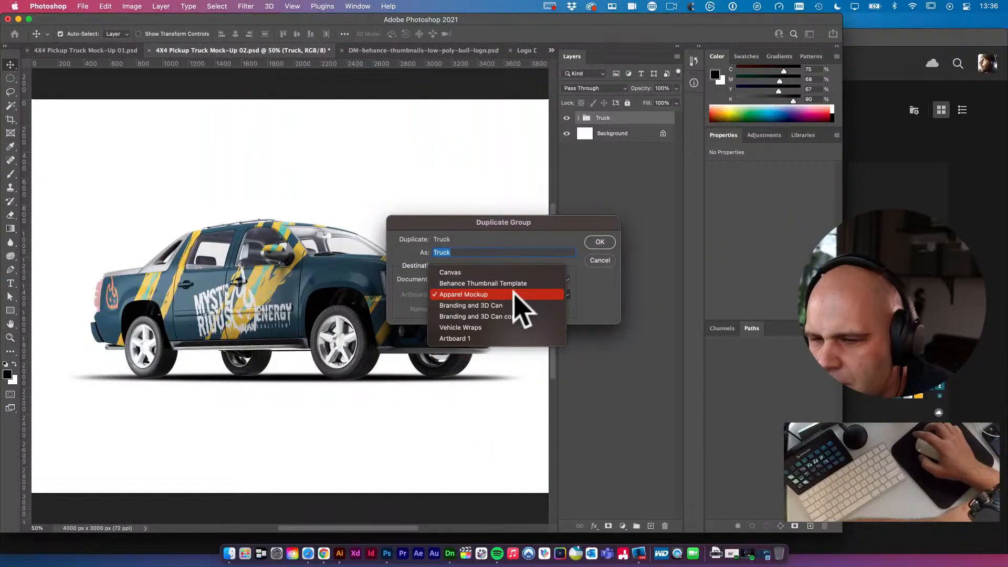
{"action": "left_click", "coordinate": [479, 327]}
{"action": "left_click", "coordinate": [594, 244]}
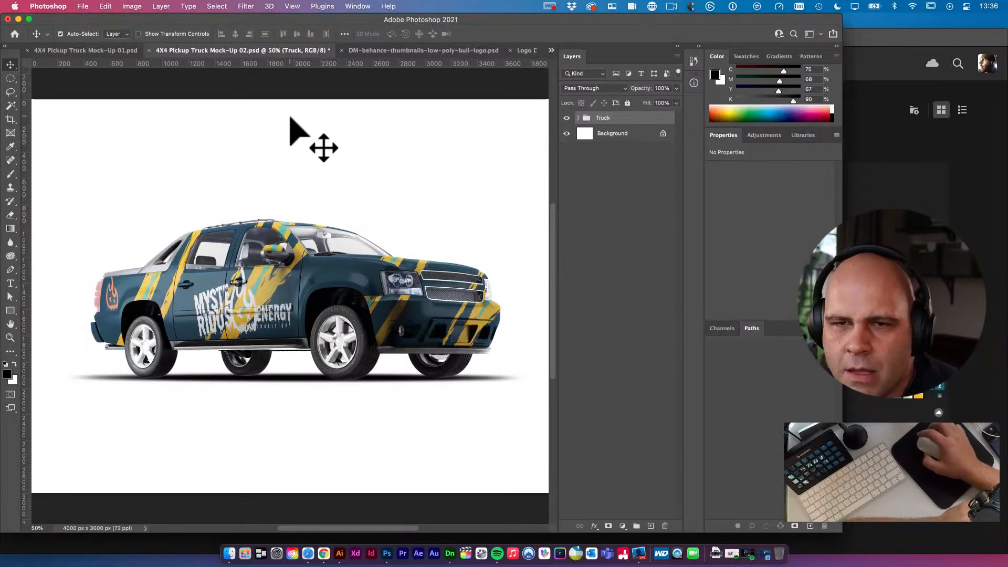
In Cube Van Mockup 02 Right Side View.psd, fill the contents of the TANK PROTECTION smart object with black, then save and close them
{"action": "left_click", "coordinate": [112, 51]}
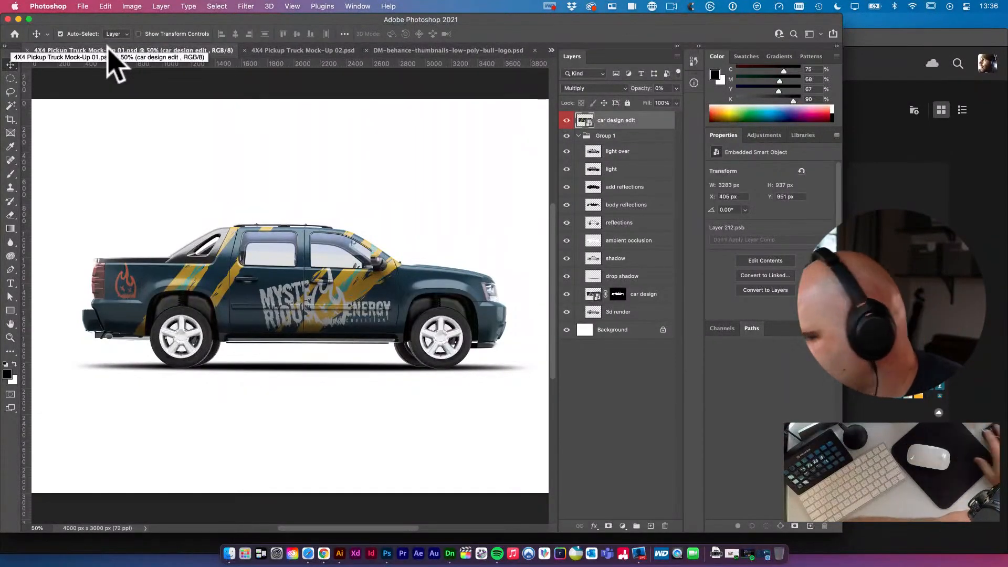
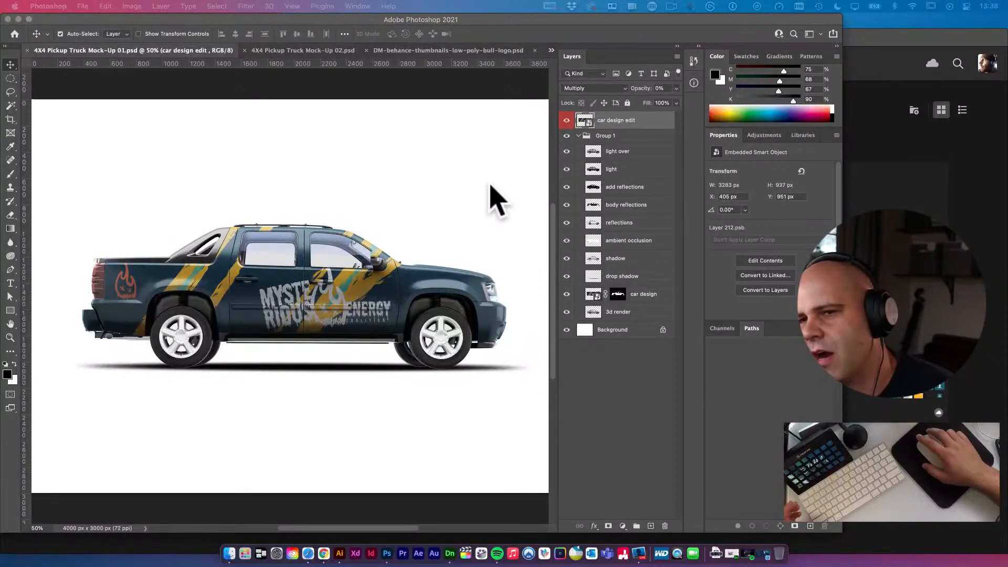
{"action": "left_click", "coordinate": [301, 50]}
{"action": "left_click", "coordinate": [551, 50]}
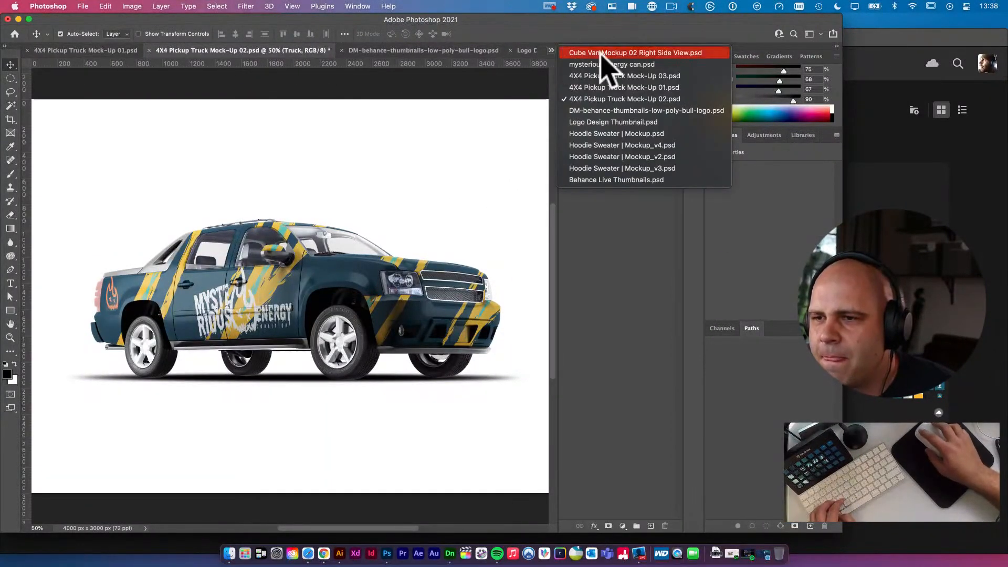
{"action": "left_click", "coordinate": [627, 53]}
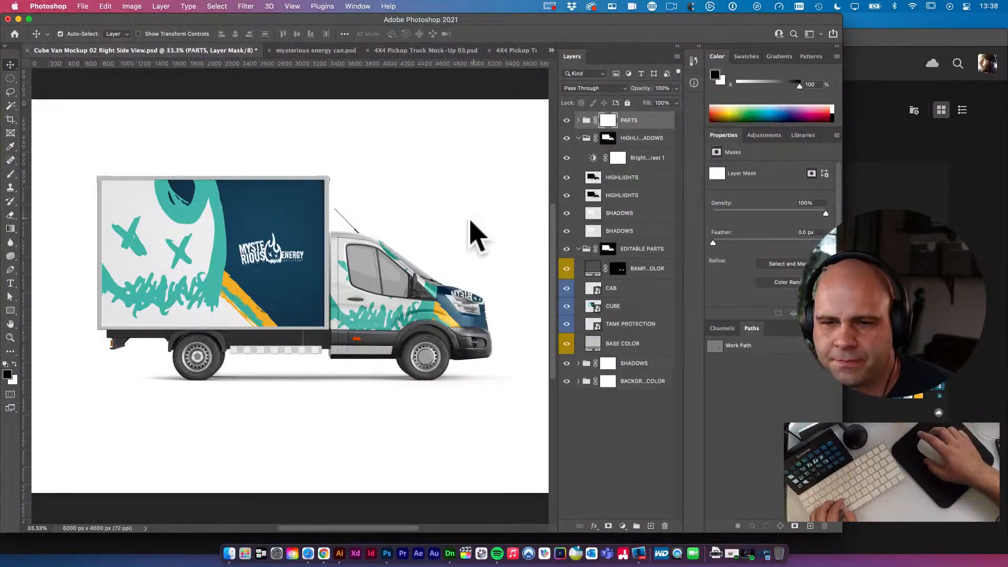
{"action": "left_click", "coordinate": [315, 351]}
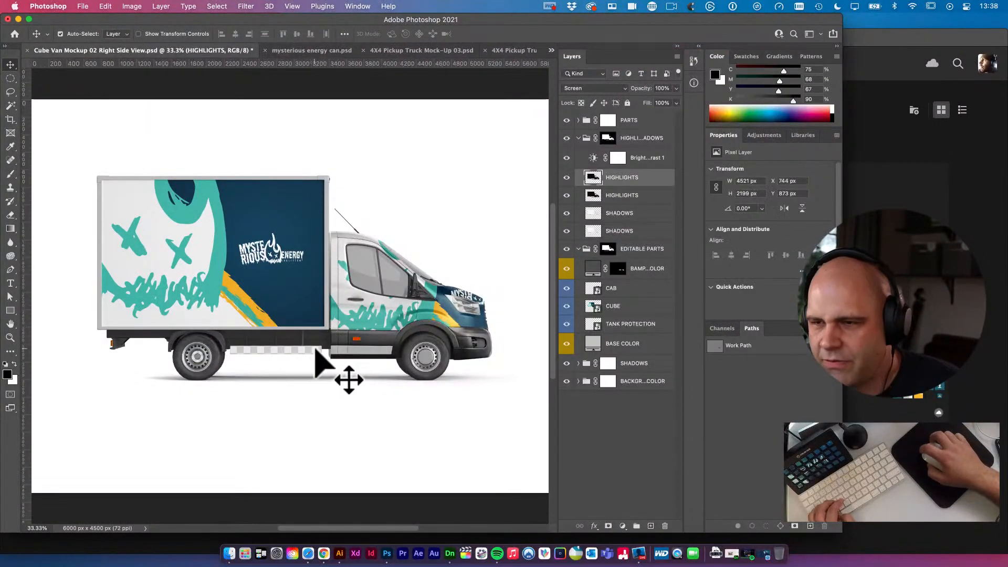
{"action": "scroll", "coordinate": [314, 350], "scroll_direction": "left", "scroll_amount": 3}
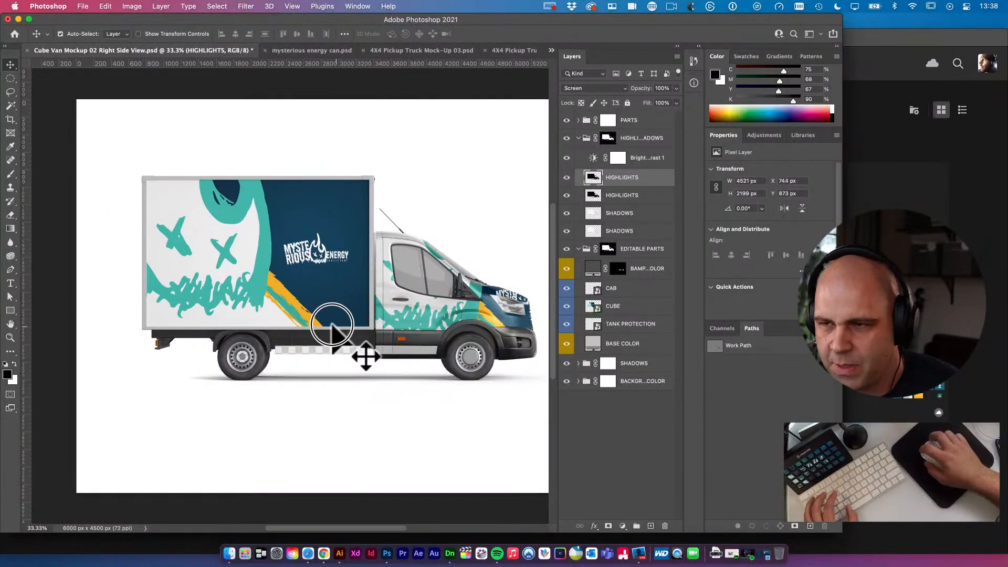
{"action": "left_click_drag", "start_coordinate": [334, 325], "coordinate": [313, 316]}
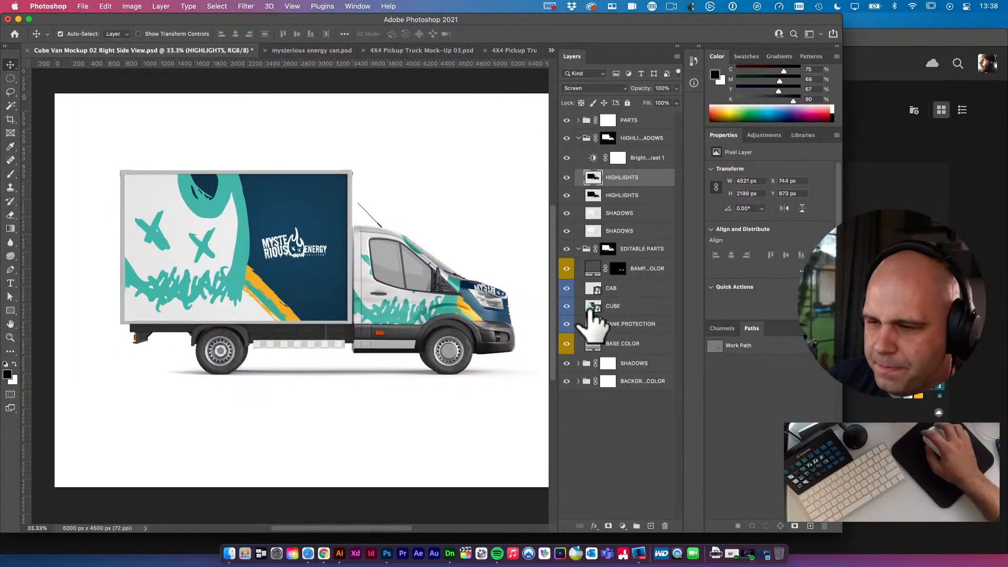
{"action": "left_click", "coordinate": [598, 326]}
{"action": "double_click", "coordinate": [597, 325]}
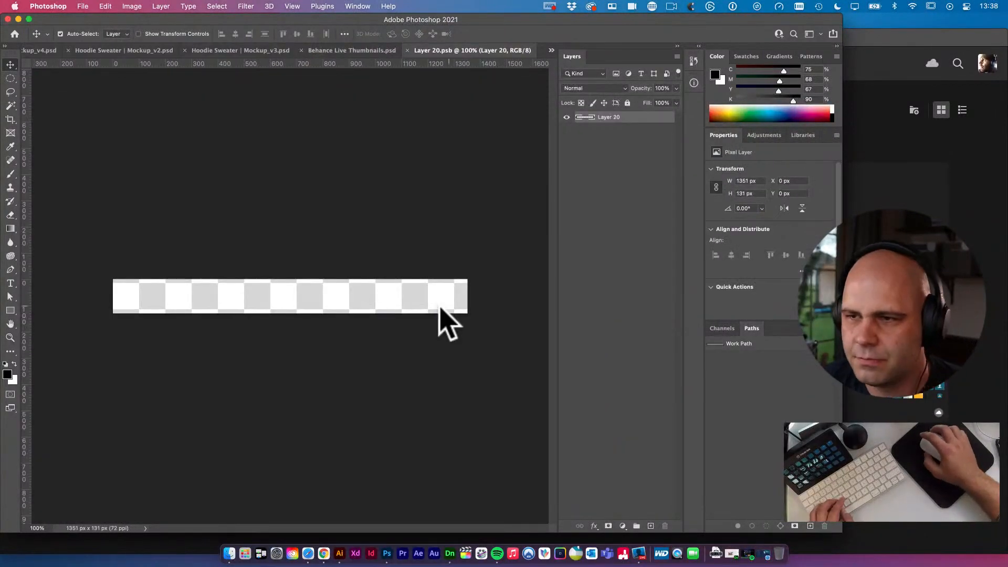
{"action": "key", "text": "alt+BackSpace"}
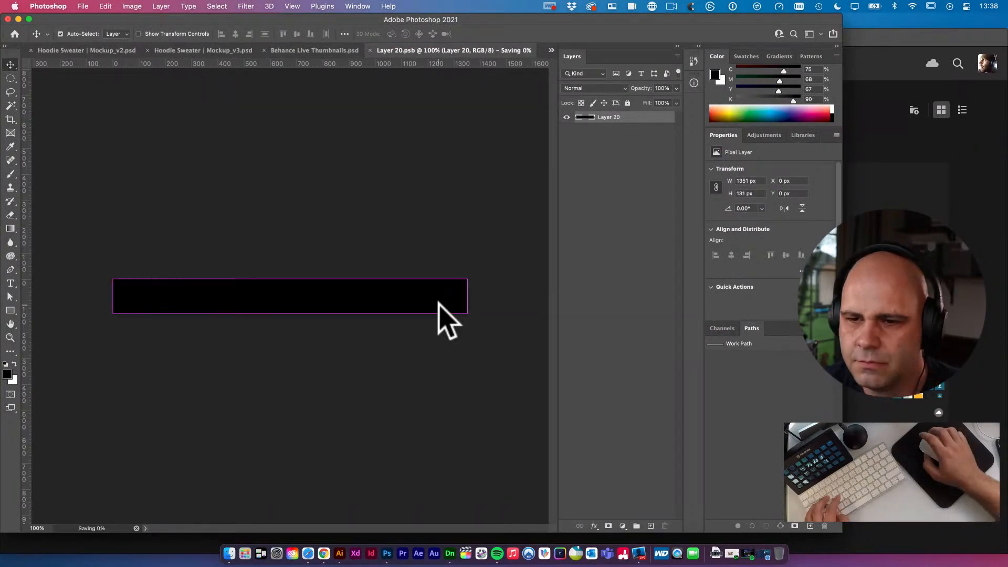
{"action": "key", "text": "super+s"}
{"action": "key", "text": "super+w"}
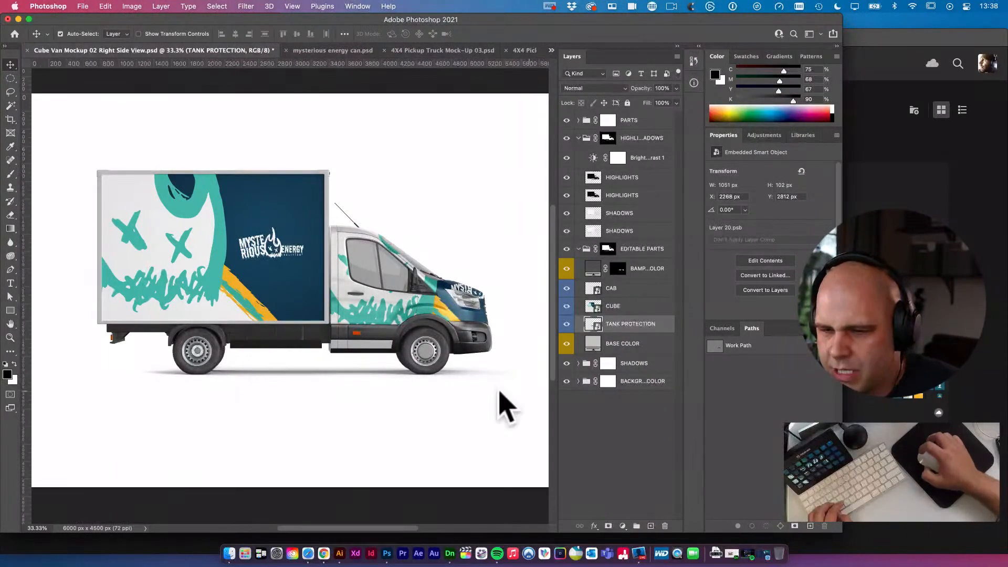
Group all layers of the cube van mockup, from PARTS down to the background group, and name the group Van
{"action": "left_click", "coordinate": [633, 380]}
{"action": "left_click", "coordinate": [645, 122], "text": "shift"}
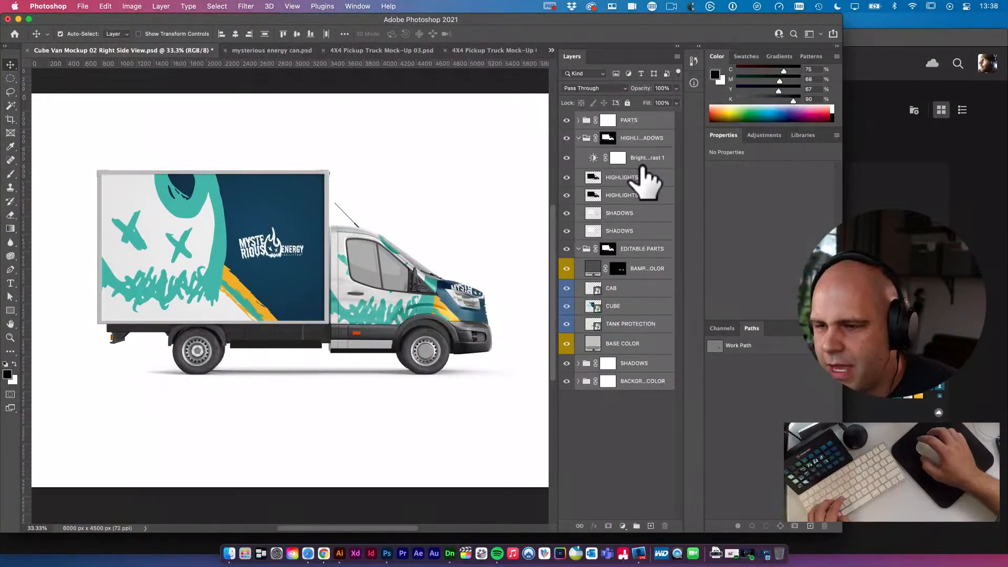
{"action": "key", "text": "super+g"}
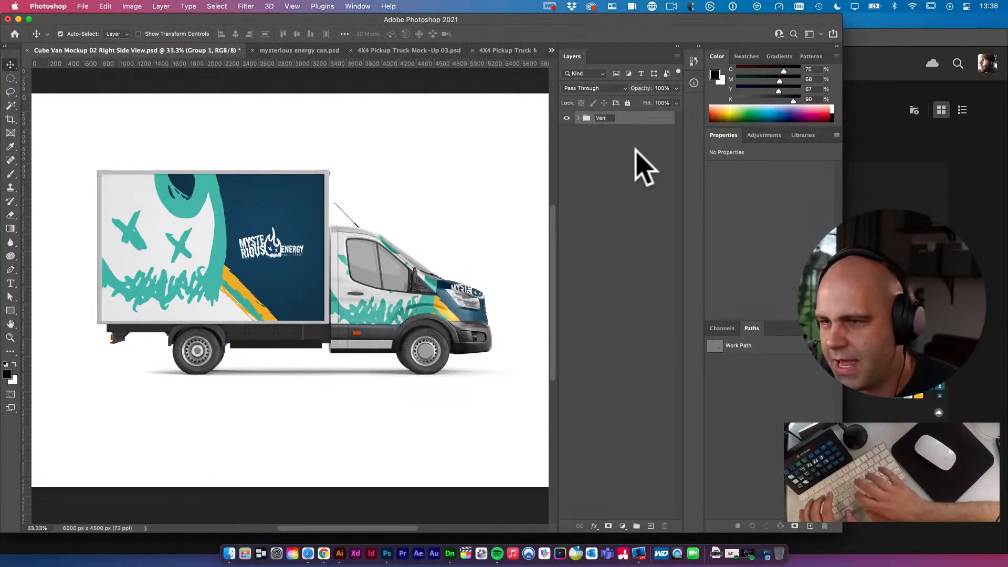
{"action": "type", "text": "Van"}
{"action": "key", "text": "Return"}
Duplicate the Van group under the name Van into the Vehicle Wraps artboard of Behance Live Thumbnails.psd
{"action": "right_click", "coordinate": [622, 120]}
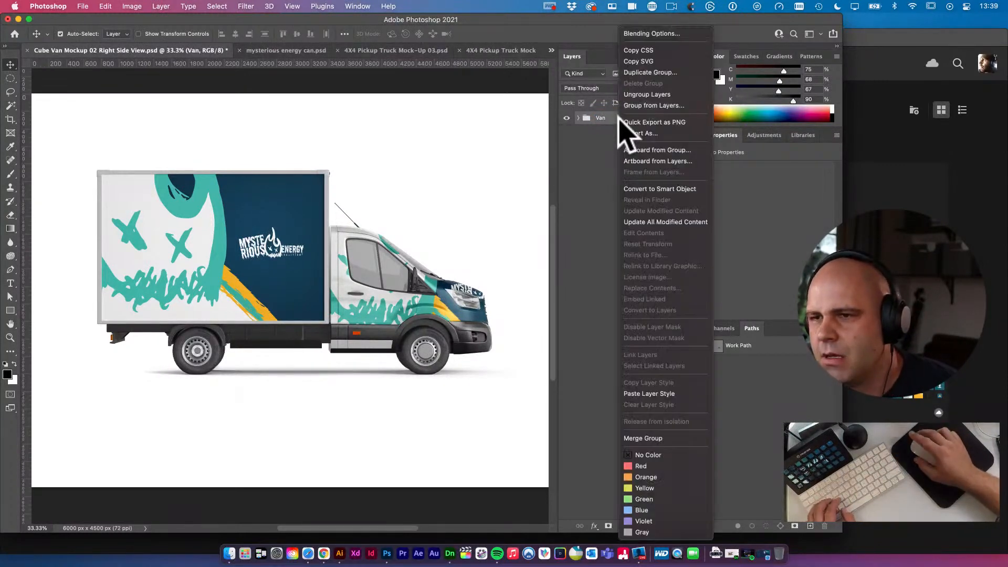
{"action": "left_click", "coordinate": [659, 72]}
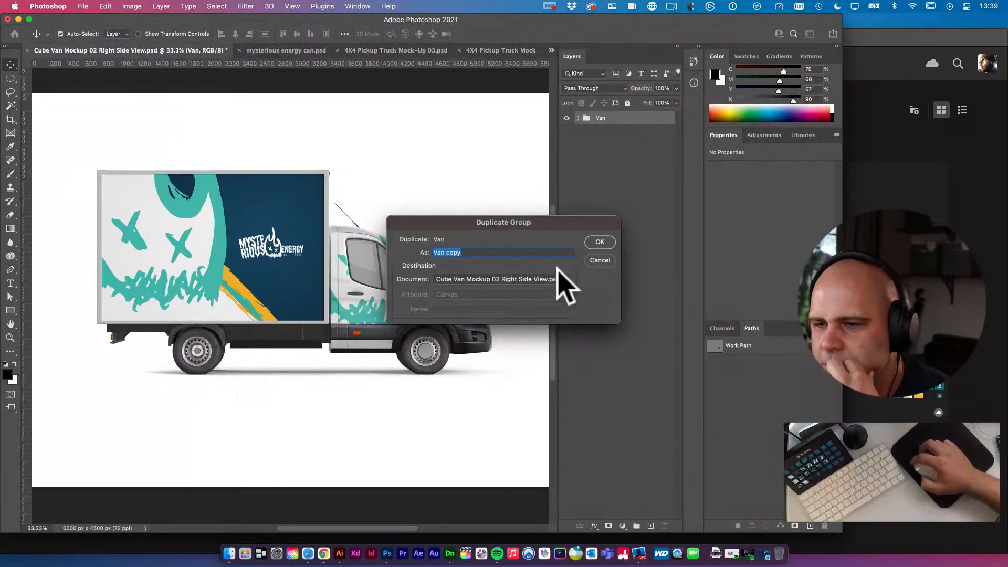
{"action": "key", "text": "BackSpace"}
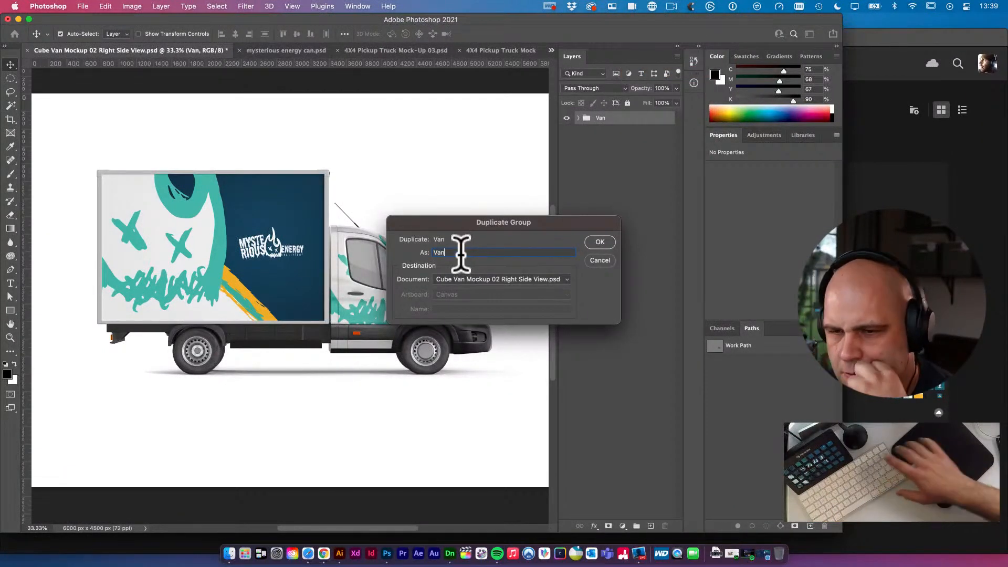
{"action": "left_click", "coordinate": [551, 279]}
{"action": "left_click", "coordinate": [514, 401]}
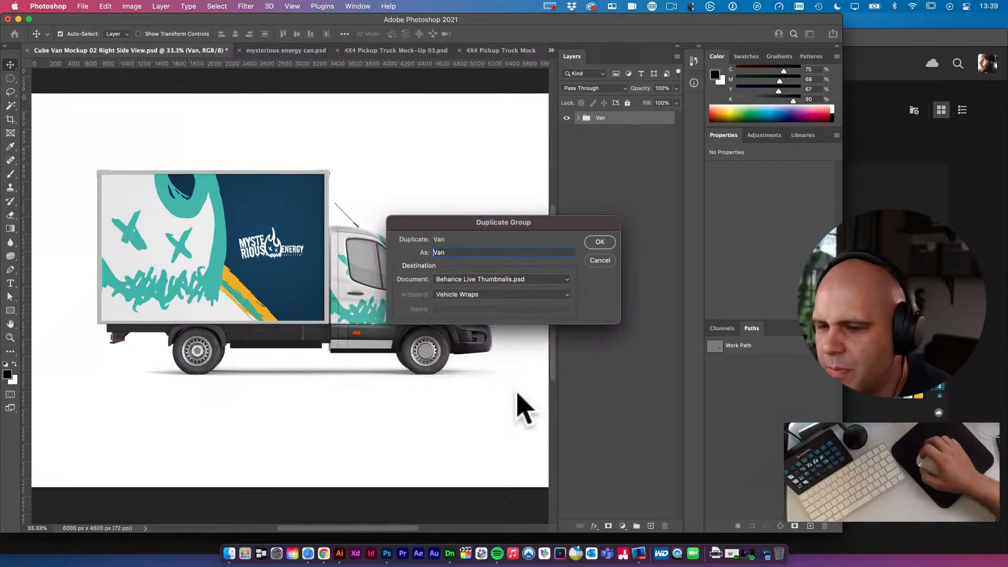
{"action": "left_click", "coordinate": [485, 294]}
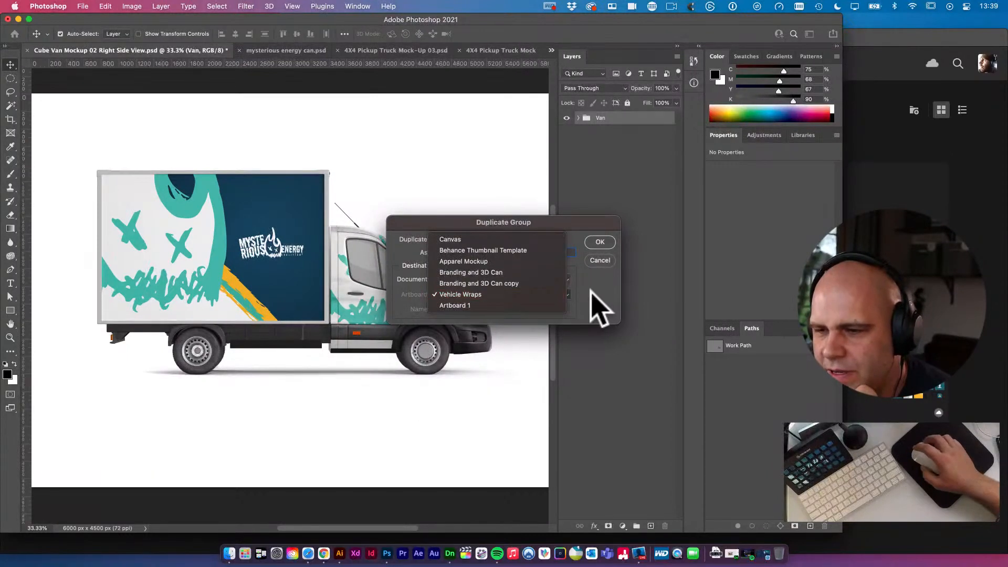
{"action": "left_click", "coordinate": [599, 239]}
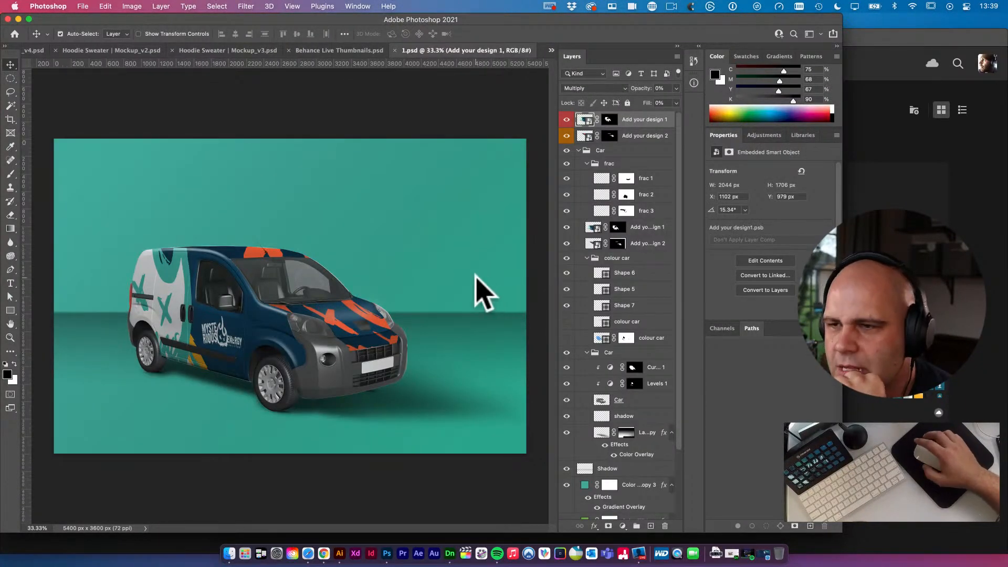
Group the mini van layers in 1.psd, from Add your design 1 down to Shadow, and name the group Mini Van
{"action": "left_click", "coordinate": [580, 150]}
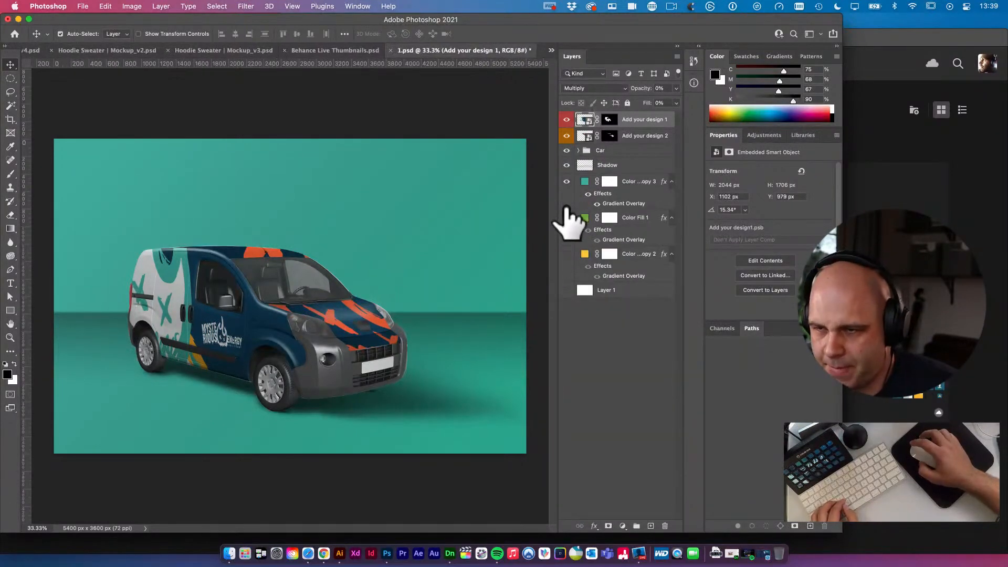
{"action": "left_click", "coordinate": [639, 165], "text": "shift"}
{"action": "key", "text": "super+g"}
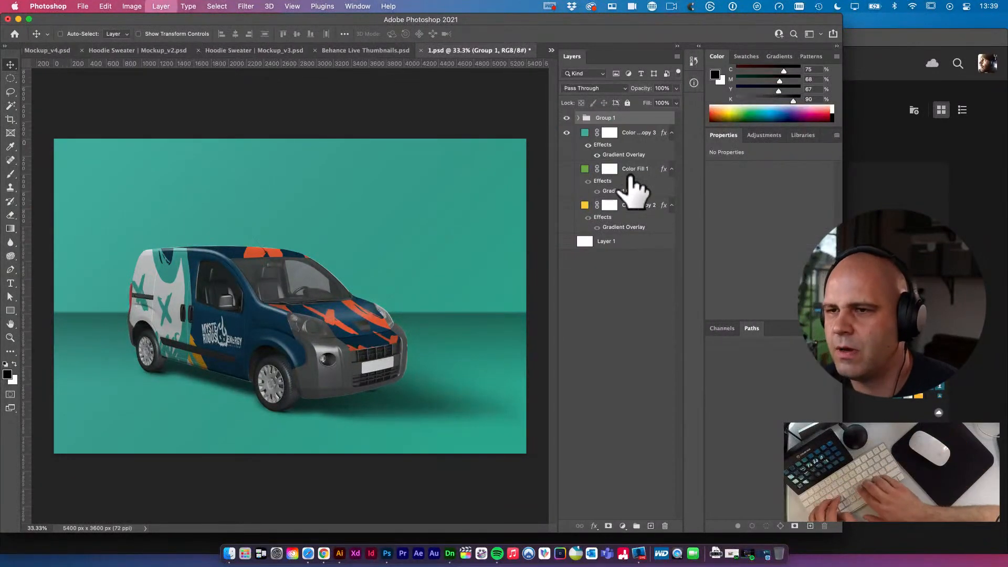
{"action": "type", "text": "Mini Van"}
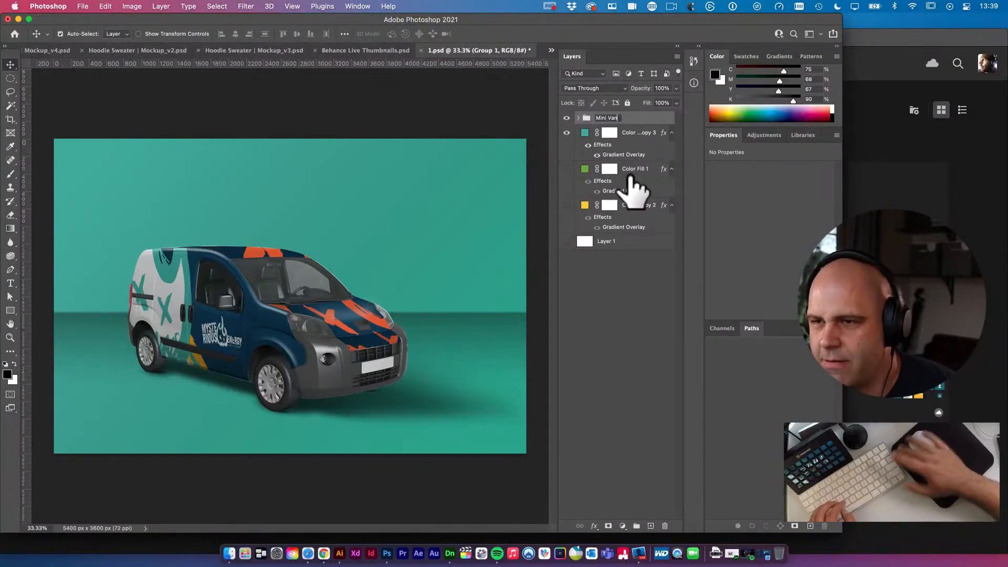
{"action": "key", "text": "Return"}
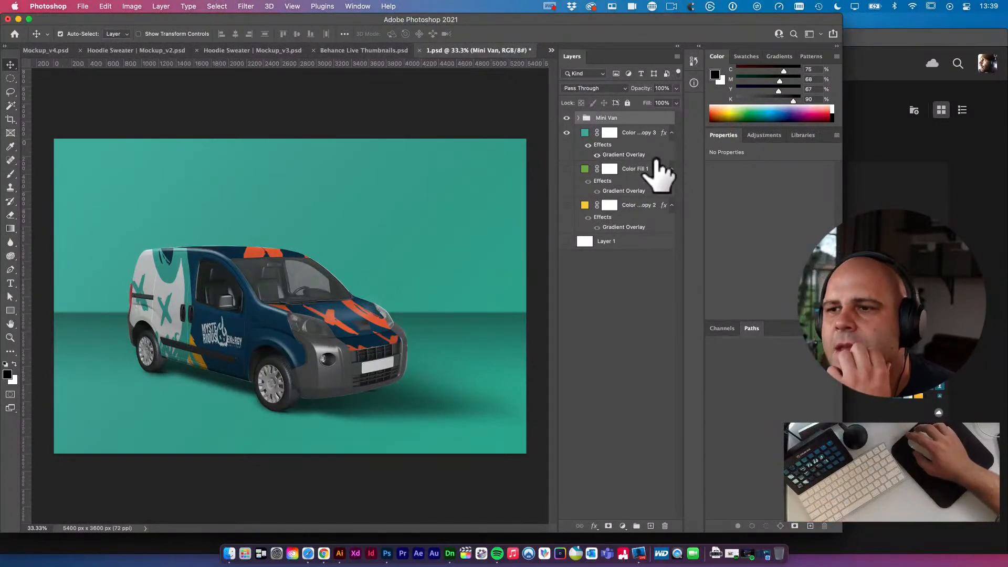
Duplicate the Mini Van group into the Vehicle Wraps artboard of Behance Live Thumbnails.psd
{"action": "right_click", "coordinate": [647, 118]}
{"action": "left_click", "coordinate": [690, 73]}
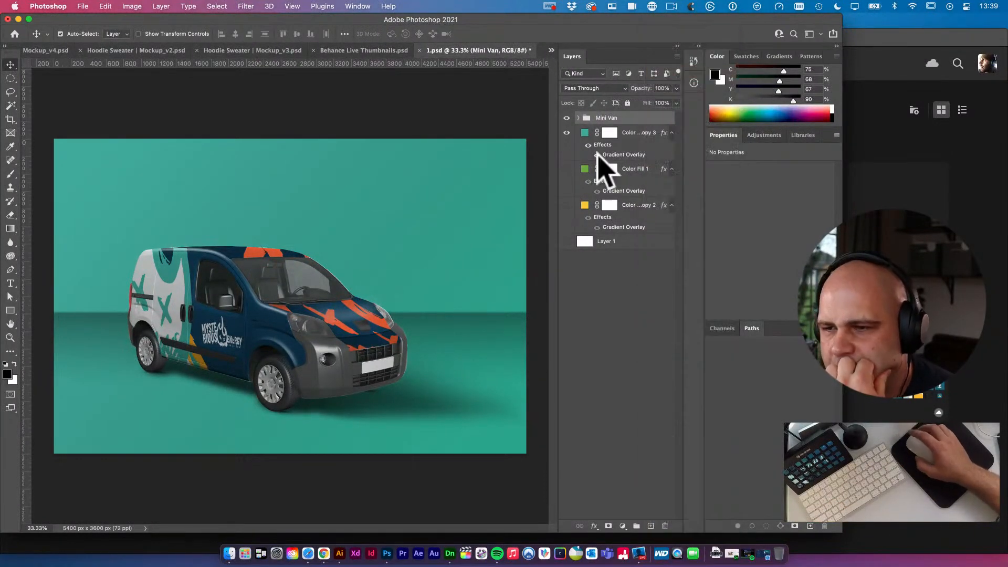
{"action": "left_click", "coordinate": [488, 274]}
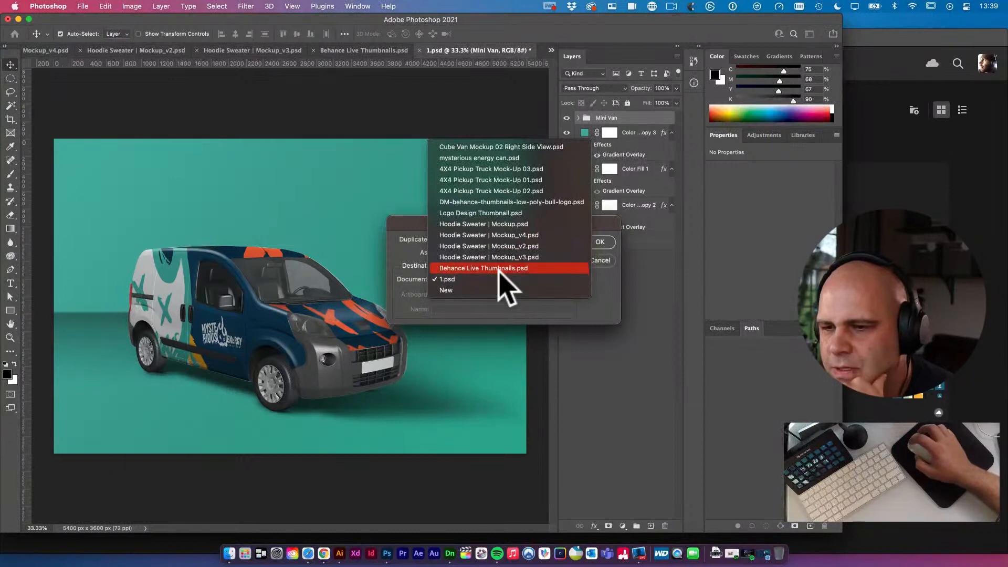
{"action": "left_click", "coordinate": [499, 279]}
{"action": "left_click", "coordinate": [504, 294]}
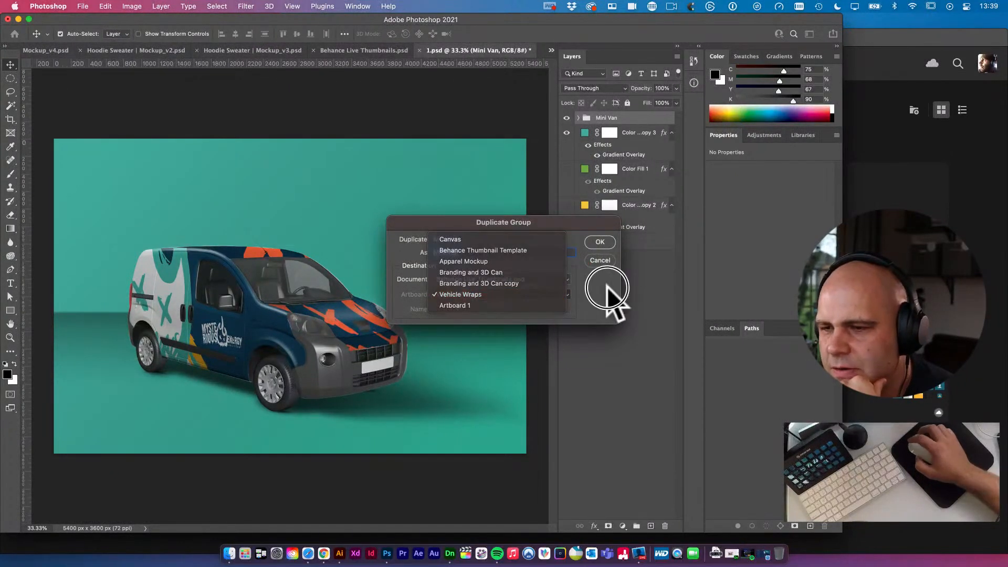
{"action": "left_click", "coordinate": [601, 242]}
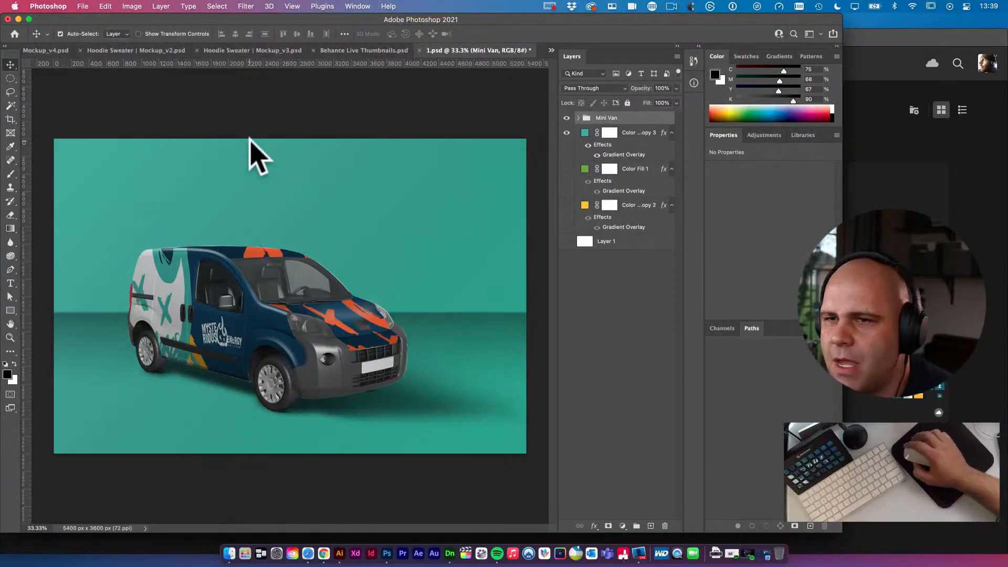
Switch to Behance Live Thumbnails.psd and hide the Mini Van and Van groups in the Vehicle Wraps artboard
{"action": "left_click", "coordinate": [551, 50]}
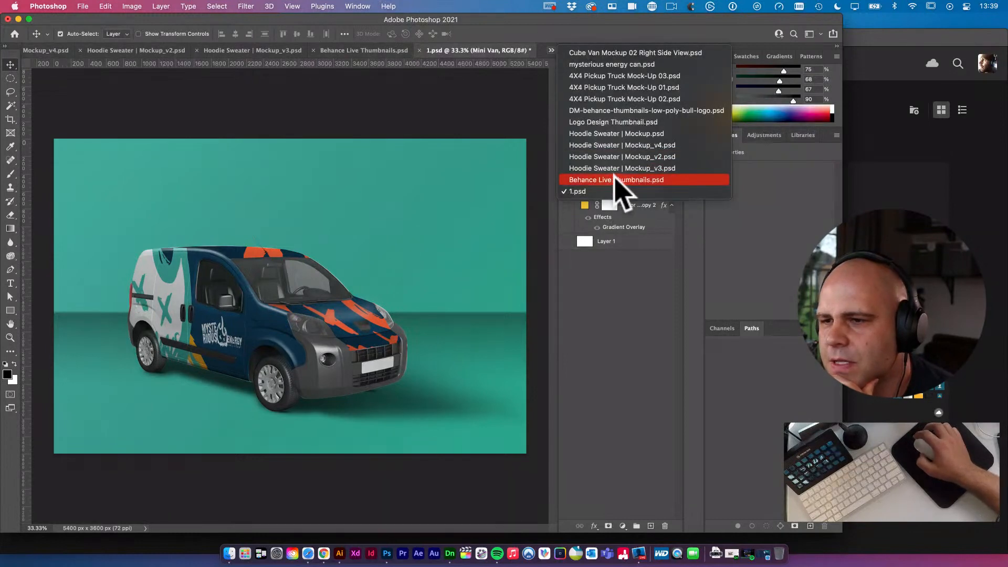
{"action": "left_click", "coordinate": [616, 180]}
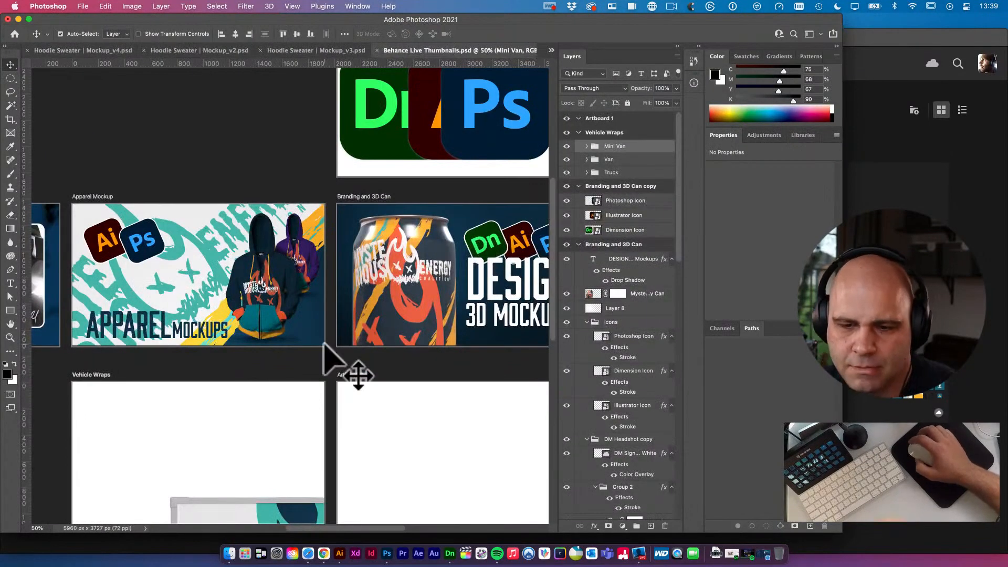
{"action": "left_click_drag", "start_coordinate": [303, 439], "coordinate": [371, 248]}
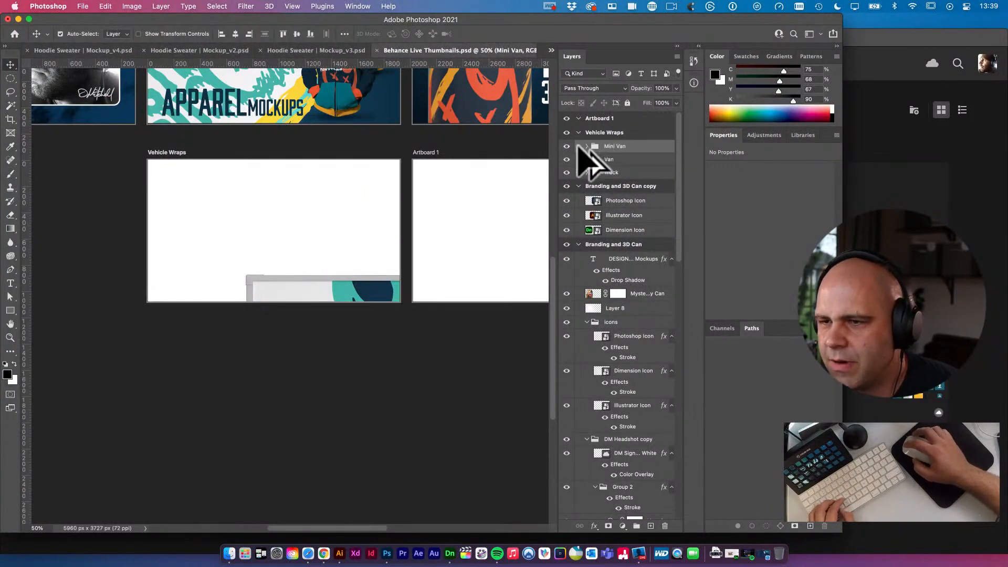
{"action": "left_click_drag", "start_coordinate": [567, 146], "coordinate": [567, 172]}
{"action": "left_click", "coordinate": [566, 172]}
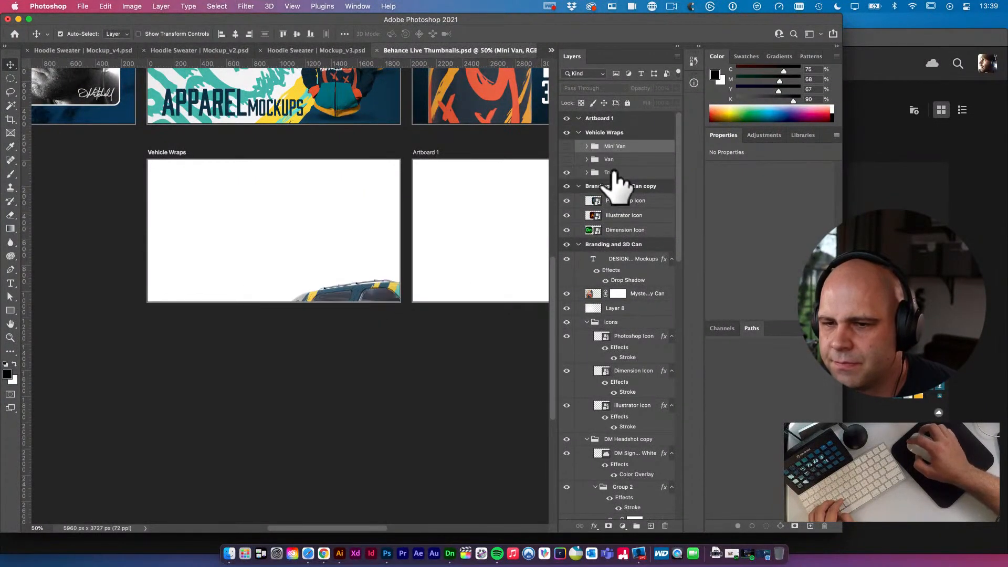
Move the Truck group onto the Vehicle Wraps artboard and scale it to about 48% so the whole truck fits inside
{"action": "left_click", "coordinate": [611, 173]}
{"action": "key", "text": "super+t"}
{"action": "left_click_drag", "start_coordinate": [403, 346], "coordinate": [345, 264]}
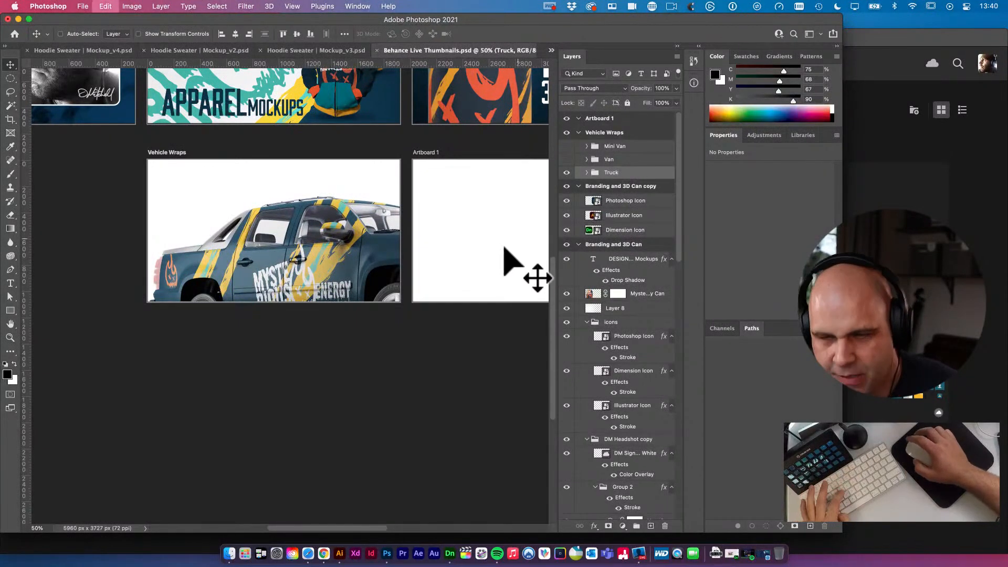
{"action": "key", "text": "super+t"}
{"action": "left_click_drag", "start_coordinate": [105, 160], "coordinate": [259, 199]}
{"action": "scroll", "coordinate": [415, 297], "scroll_direction": "left", "scroll_amount": 3}
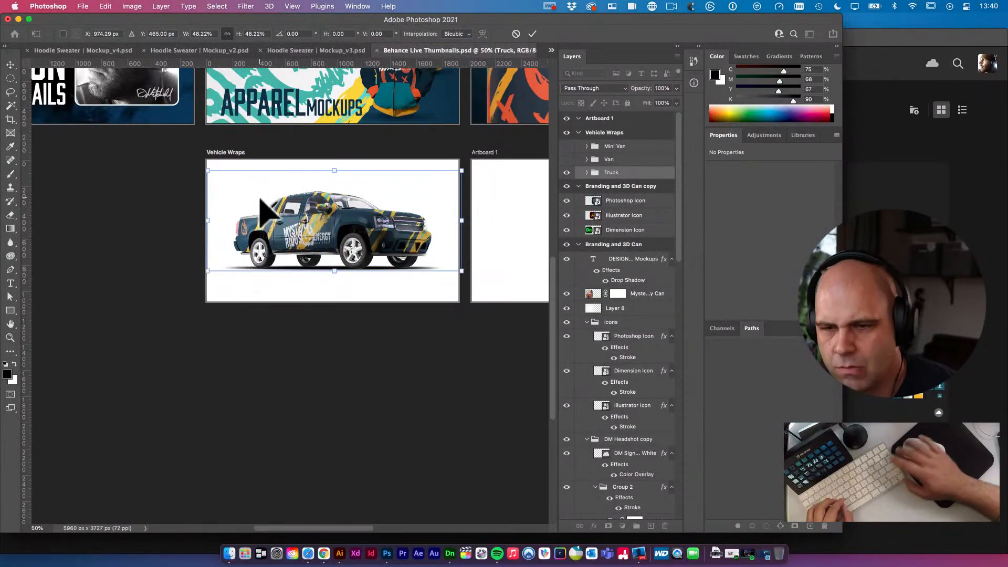
{"action": "key", "text": "Return"}
{"action": "left_click", "coordinate": [228, 219]}
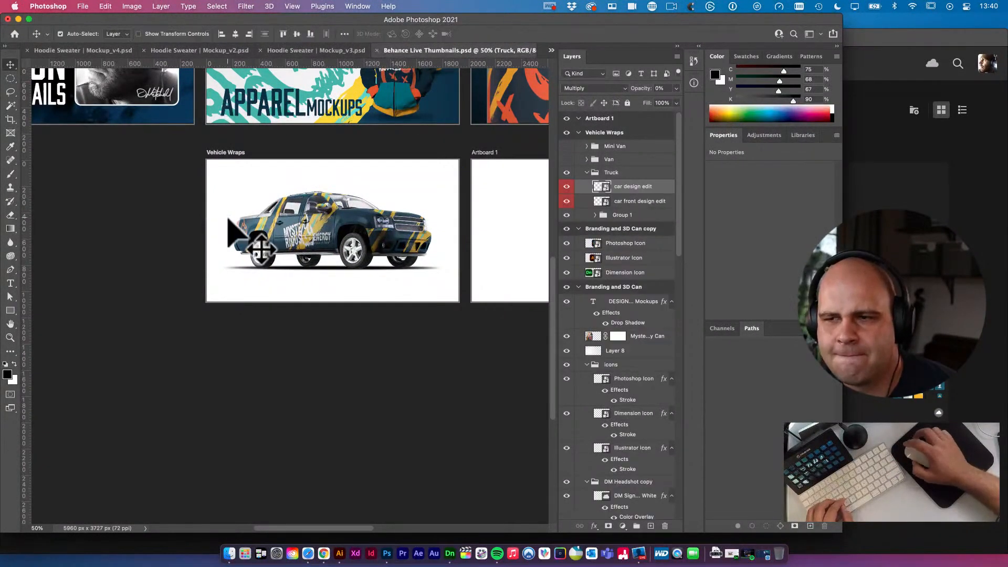
{"action": "left_click", "coordinate": [587, 172]}
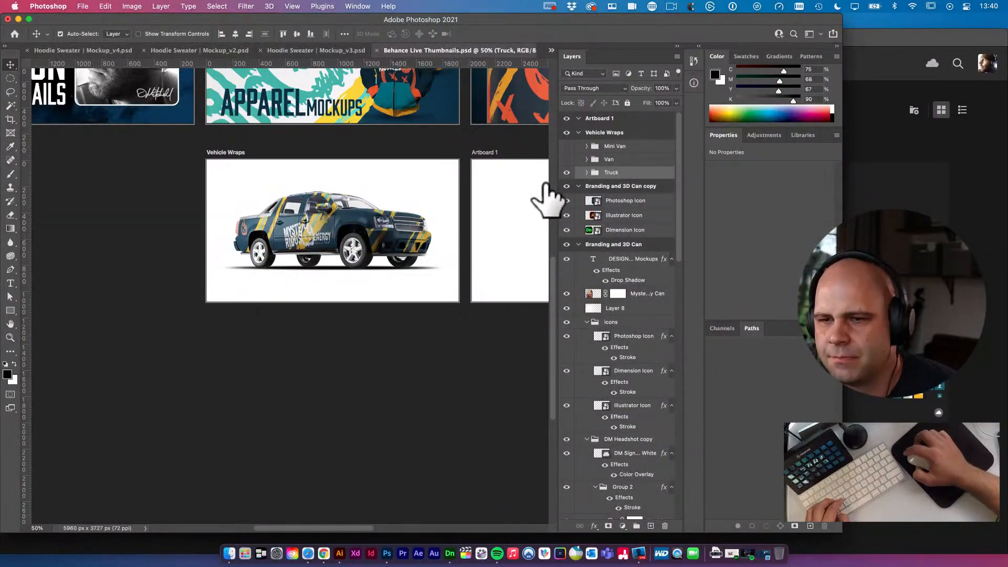
Try scaling the Truck group down to about 34% and repositioning it on the Vehicle Wraps artboard
{"action": "key", "text": "super+t"}
{"action": "left_click_drag", "start_coordinate": [462, 174], "coordinate": [435, 192]}
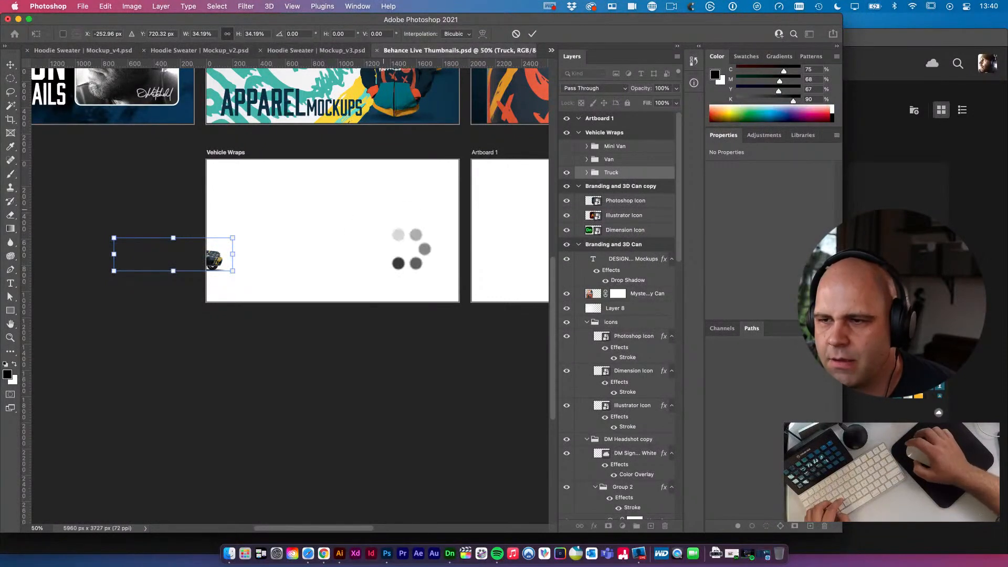
{"action": "key", "text": "Return"}
{"action": "left_click_drag", "start_coordinate": [293, 236], "coordinate": [452, 235]}
{"action": "key", "text": "super+z"}
{"action": "key", "text": "super+z"}
Scale the Truck group to 68% and move it toward the lower right of the Vehicle Wraps artboard
{"action": "key", "text": "super+t"}
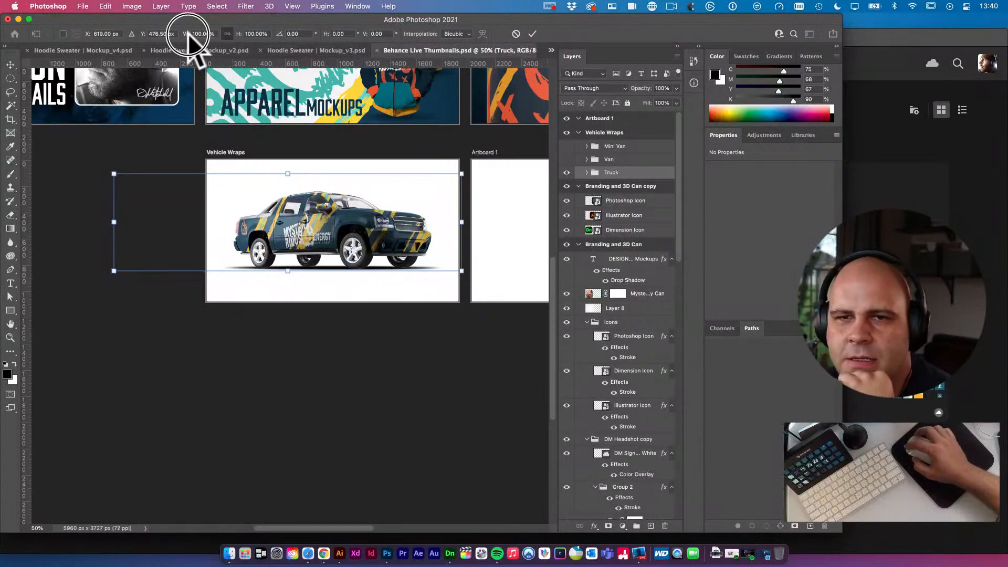
{"action": "left_click_drag", "start_coordinate": [188, 33], "coordinate": [169, 46]}
{"action": "key", "text": "Return"}
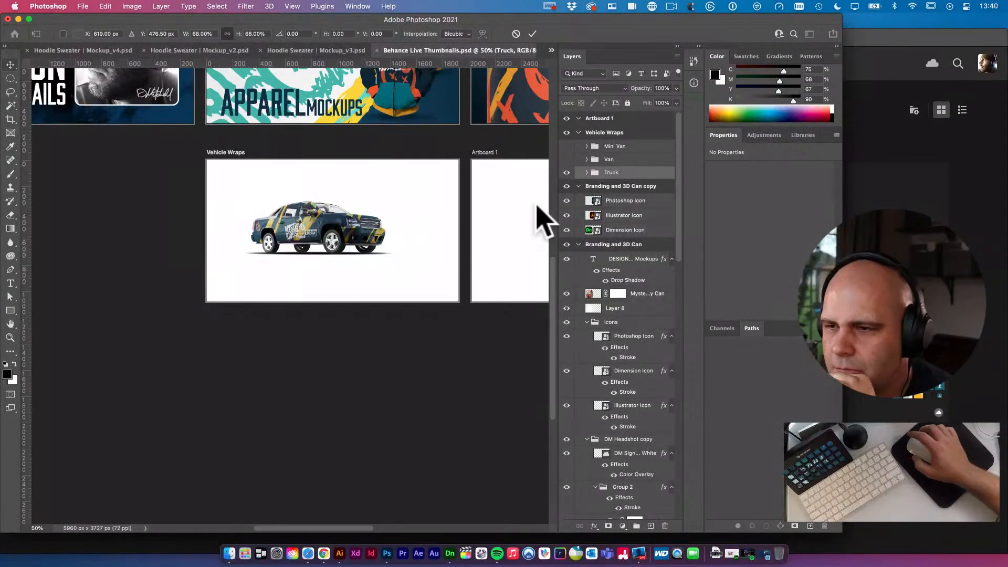
{"action": "left_click_drag", "start_coordinate": [381, 231], "coordinate": [417, 242]}
Show the Van group, scale it down to roughly the truck's size and place it over the truck on the artboard
{"action": "left_click", "coordinate": [567, 159]}
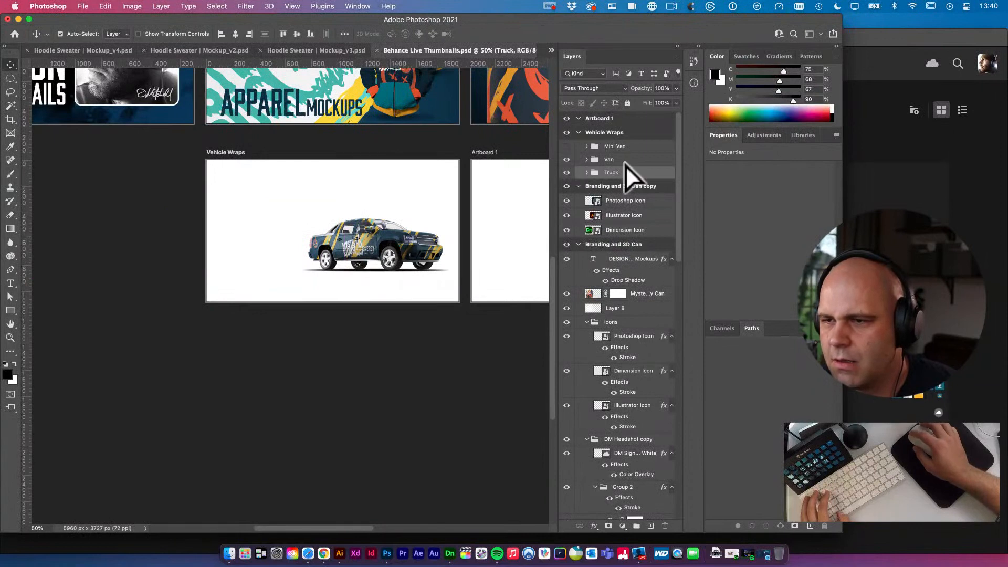
{"action": "left_click", "coordinate": [627, 162]}
{"action": "key", "text": "super+t"}
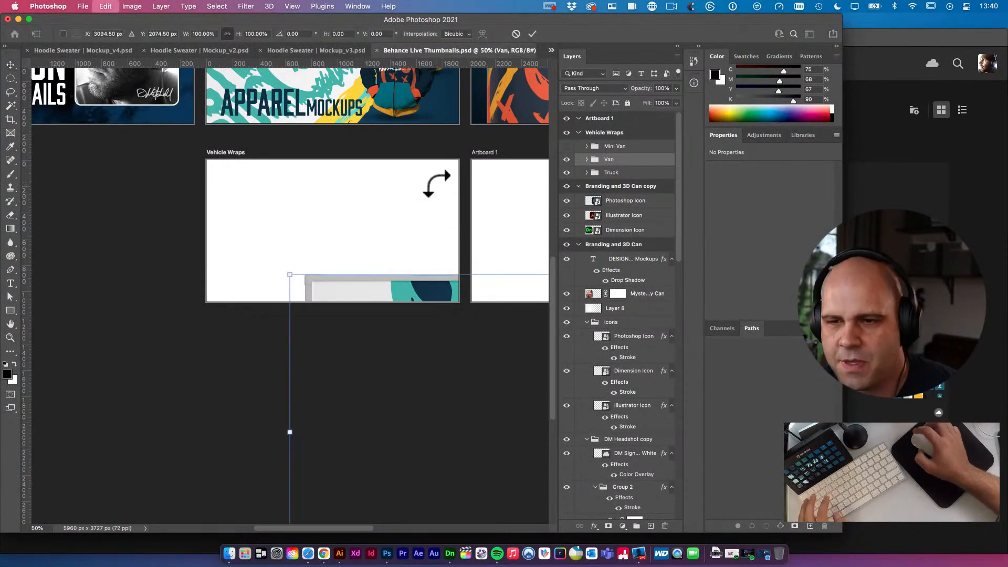
{"action": "left_click_drag", "start_coordinate": [215, 34], "coordinate": [156, 41]}
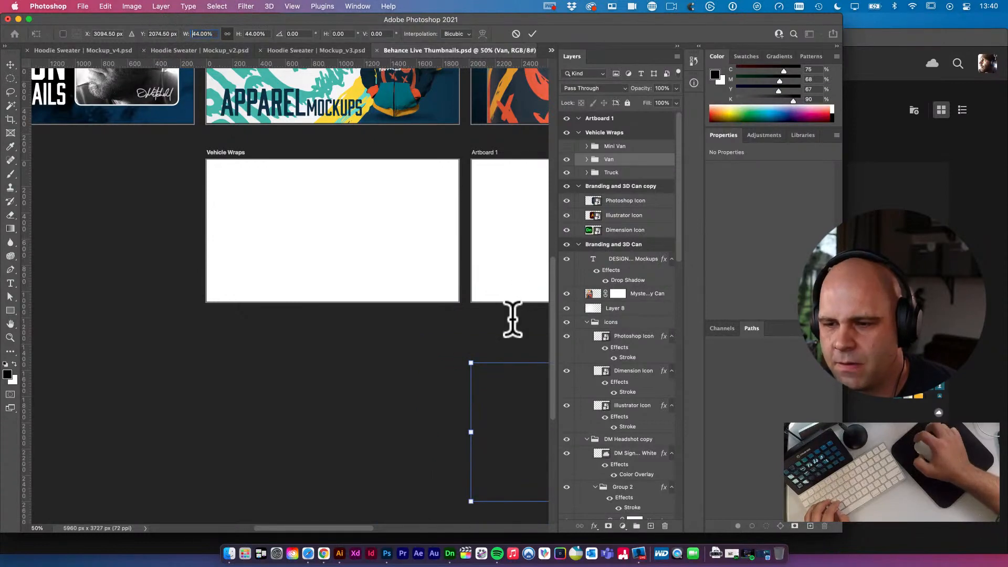
{"action": "left_click_drag", "start_coordinate": [514, 384], "coordinate": [266, 217]}
{"action": "left_click_drag", "start_coordinate": [185, 34], "coordinate": [173, 34]}
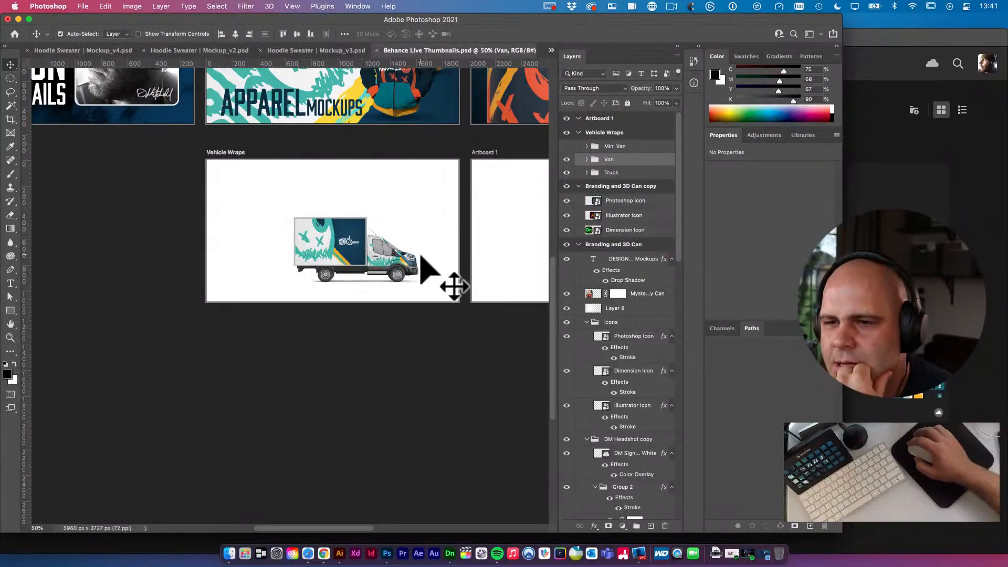
Hide the white COLOR background layer inside the Van group and collapse the group
{"action": "left_click", "coordinate": [418, 218]}
{"action": "left_click", "coordinate": [566, 393]}
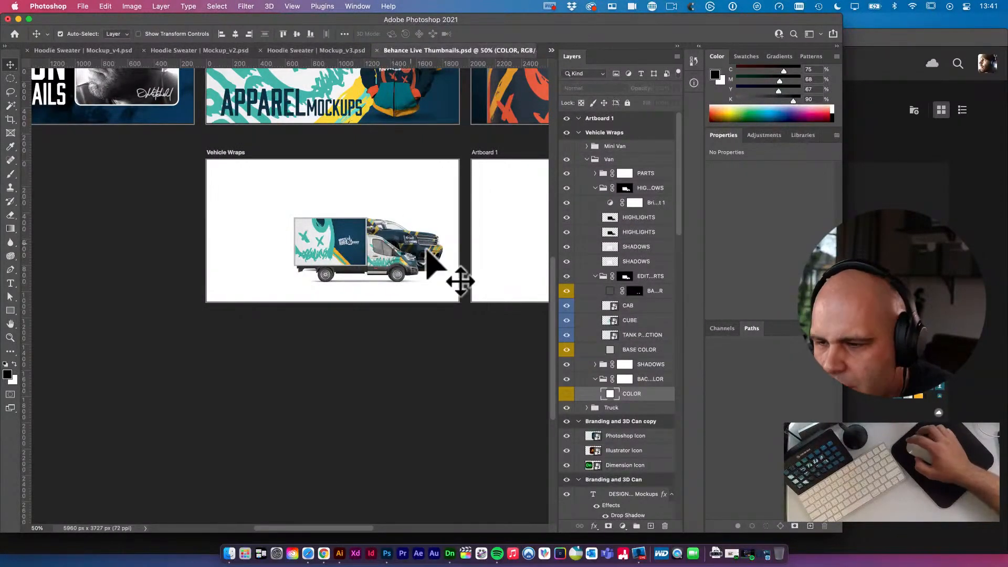
{"action": "left_click", "coordinate": [586, 159]}
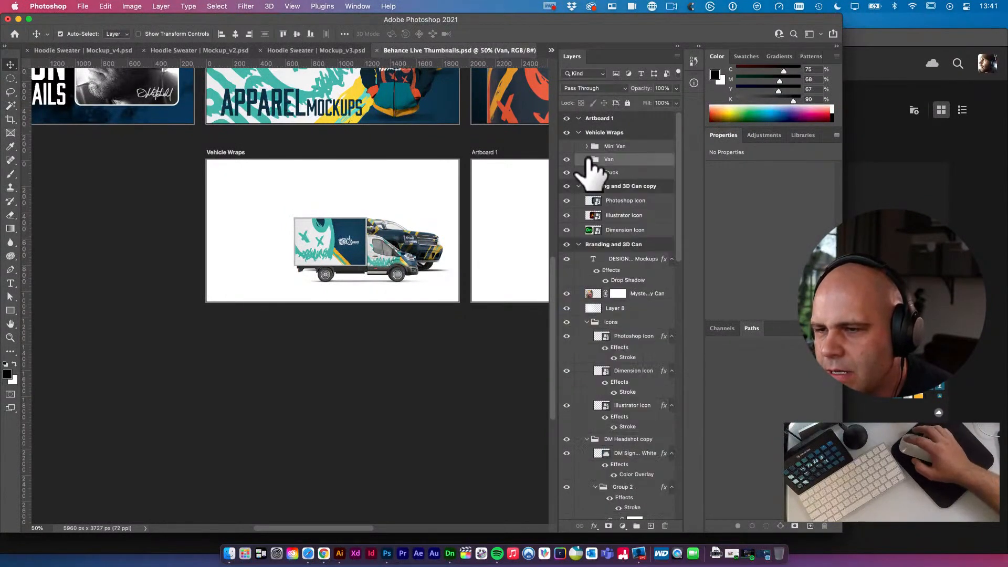
Stack the Van group below the Truck group and move the truck down and left in front of the cube van
{"action": "left_click_drag", "start_coordinate": [619, 159], "coordinate": [614, 149]}
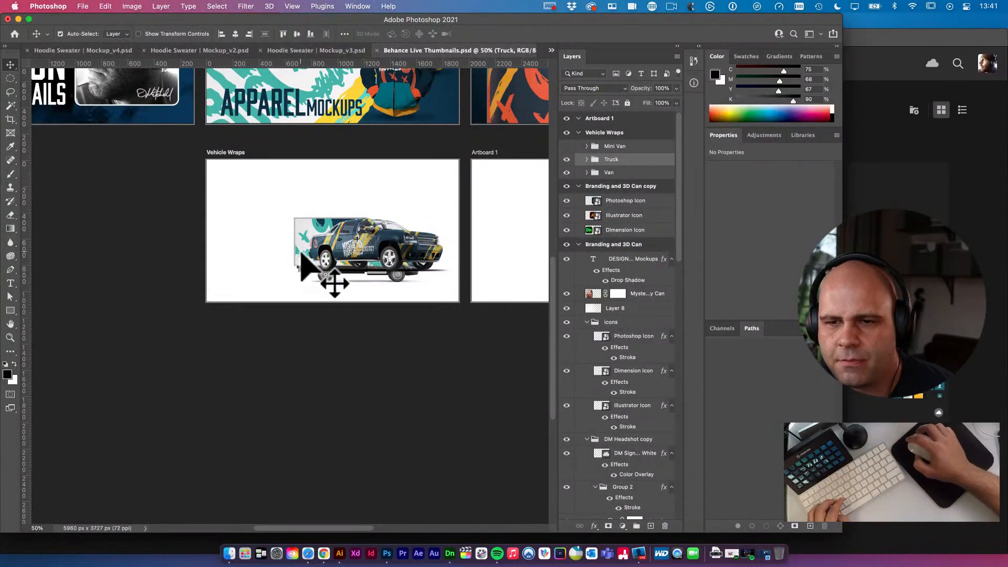
{"action": "left_click_drag", "start_coordinate": [381, 218], "coordinate": [351, 231]}
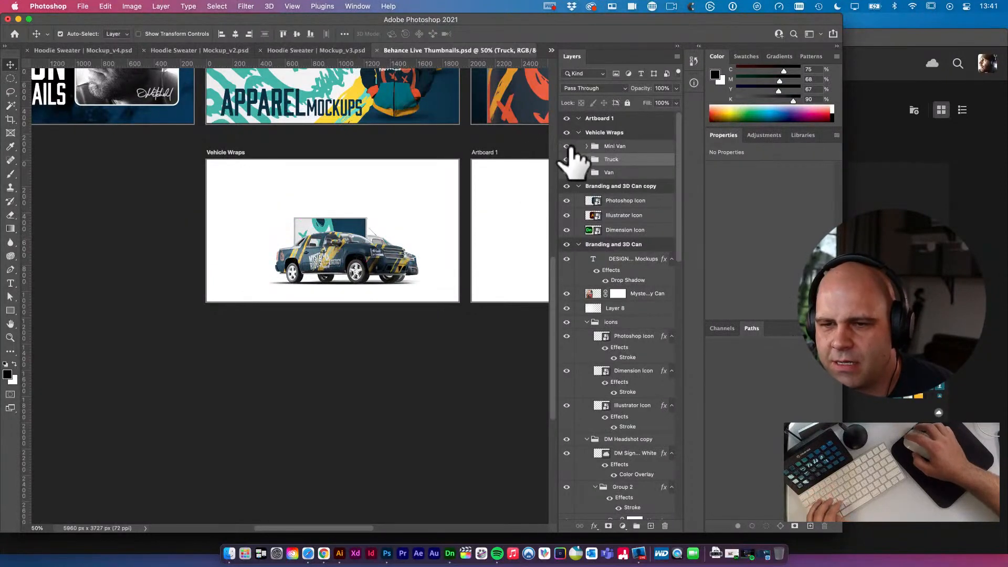
Show the Mini Van group, scale it to 27% and place it over the truck and cube van at X 1204 px, Y 735 px
{"action": "left_click", "coordinate": [615, 146]}
{"action": "key", "text": "super+t"}
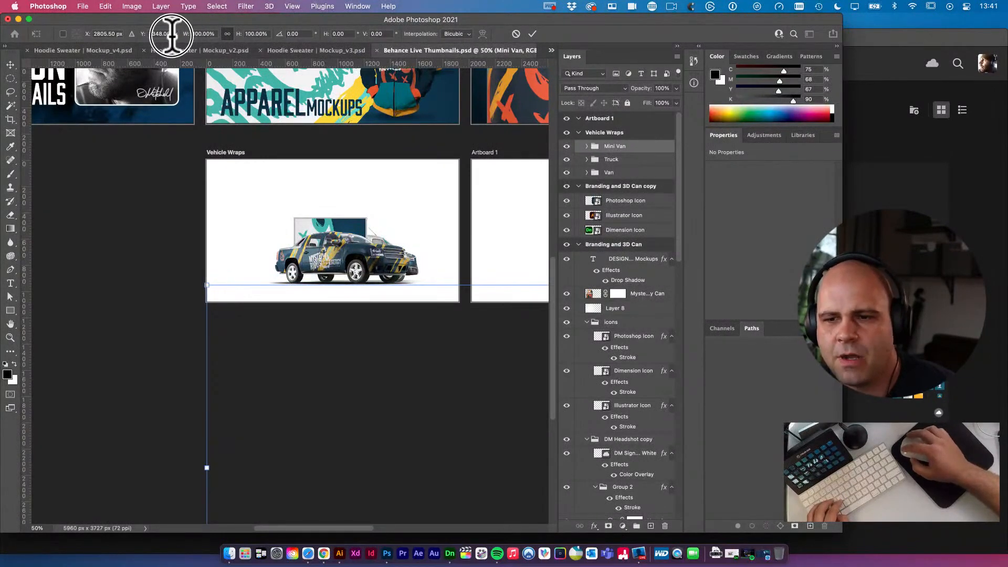
{"action": "left_click_drag", "start_coordinate": [172, 36], "coordinate": [159, 40]}
{"action": "left_click_drag", "start_coordinate": [456, 431], "coordinate": [235, 195]}
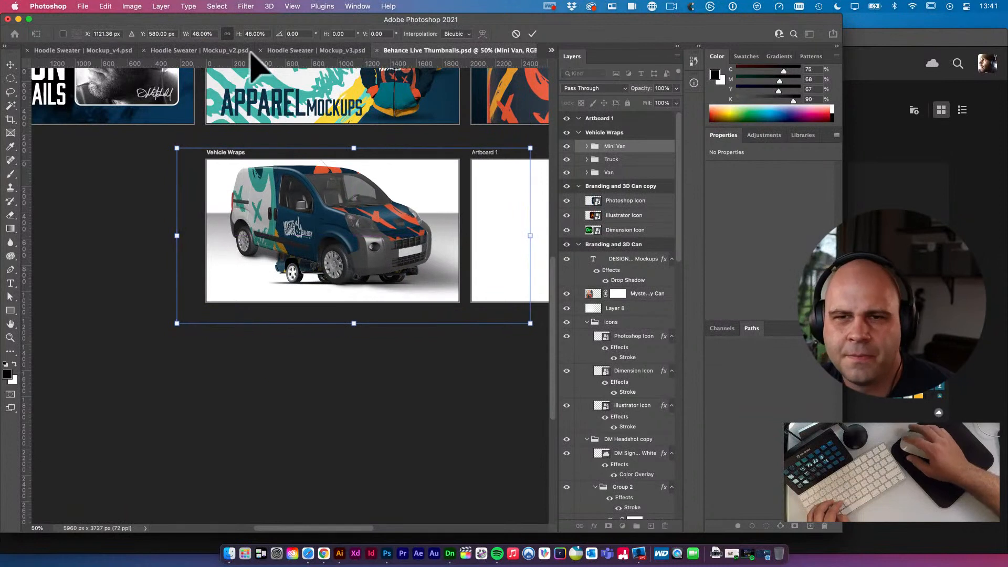
{"action": "left_click_drag", "start_coordinate": [188, 36], "coordinate": [160, 34]}
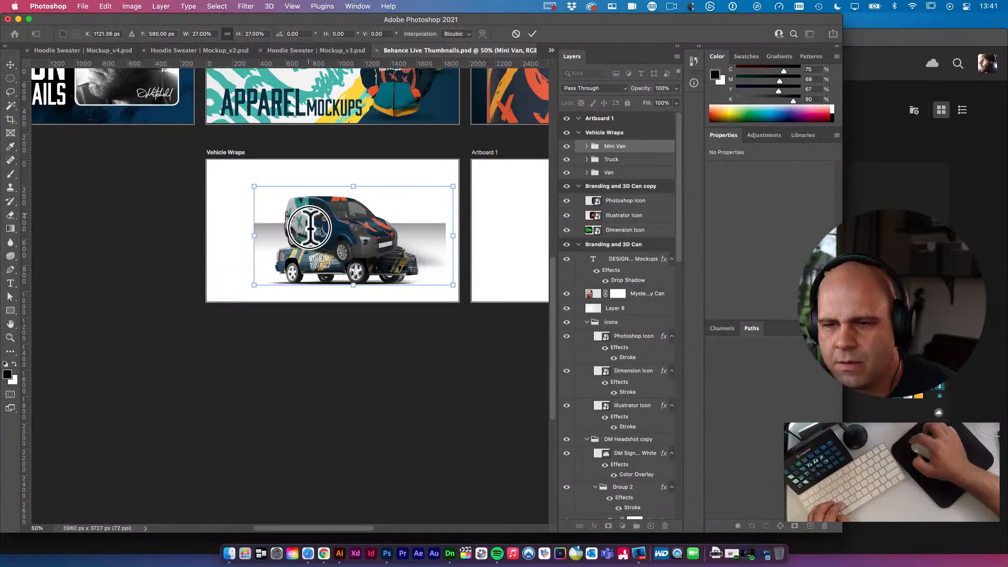
{"action": "mouse_move", "coordinate": [310, 227]}
{"action": "left_mouse_down"}
{"action": "mouse_move", "coordinate": [321, 246]}
{"action": "mouse_move", "coordinate": [323, 231]}
{"action": "left_mouse_up"}
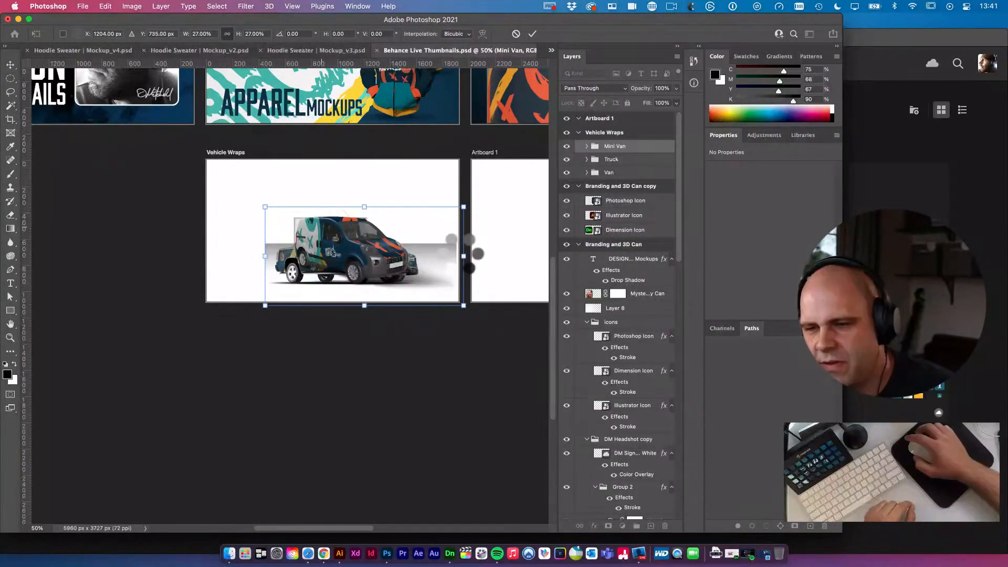
{"action": "key", "text": "Return"}
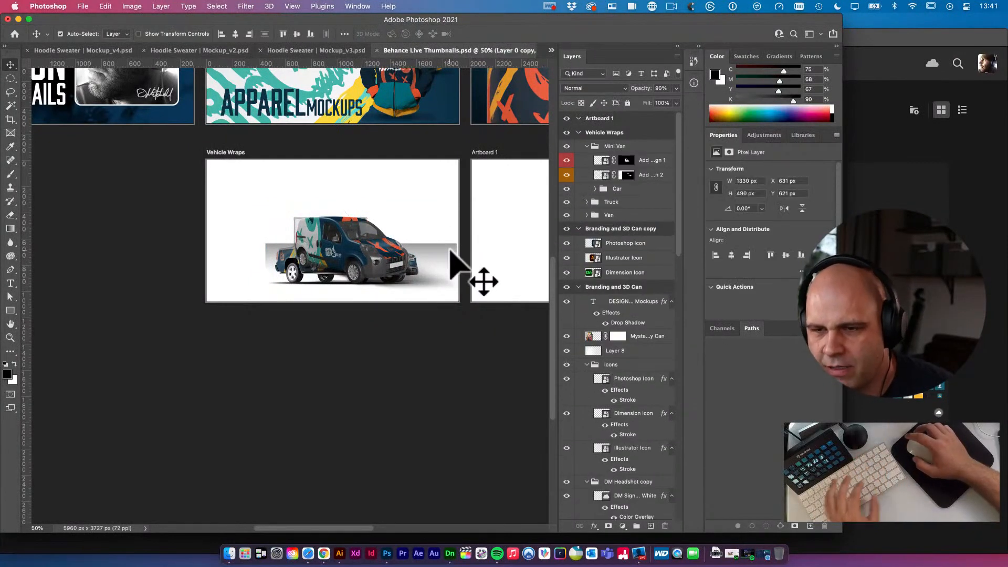
Select the mini van's Car layer on the Vehicle Wraps artboard and collapse the Car and Mini Van groups
{"action": "left_click", "coordinate": [385, 260]}
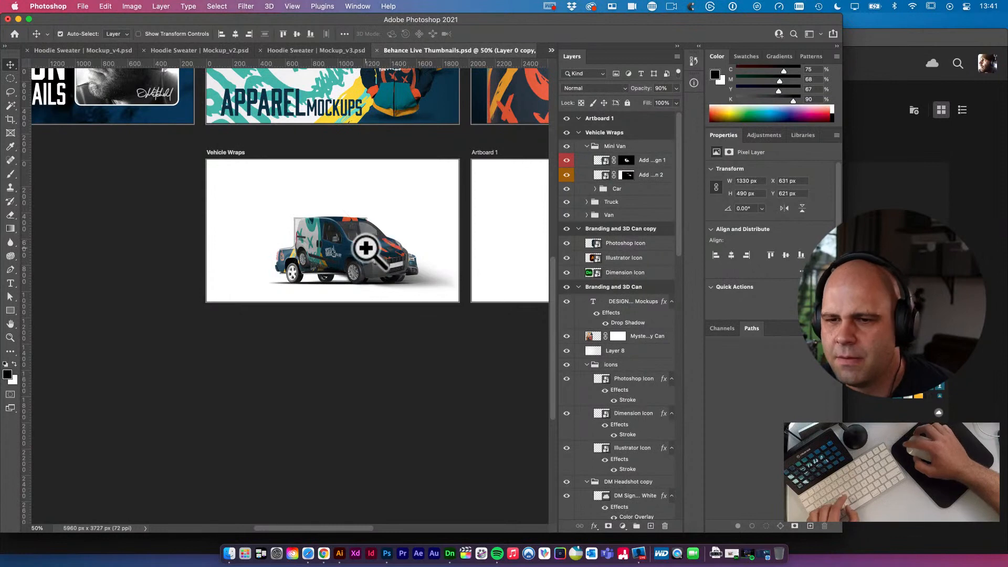
{"action": "mouse_move", "coordinate": [366, 248]}
{"action": "left_mouse_down"}
{"action": "mouse_move", "coordinate": [443, 293]}
{"action": "mouse_move", "coordinate": [357, 242]}
{"action": "left_mouse_up"}
{"action": "key", "text": "super+1"}
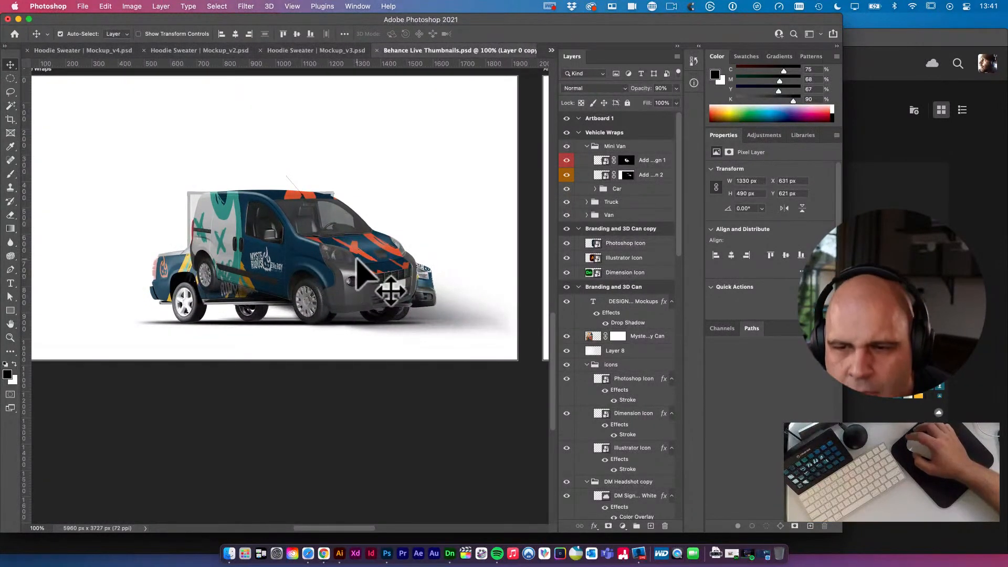
{"action": "left_click", "coordinate": [358, 270]}
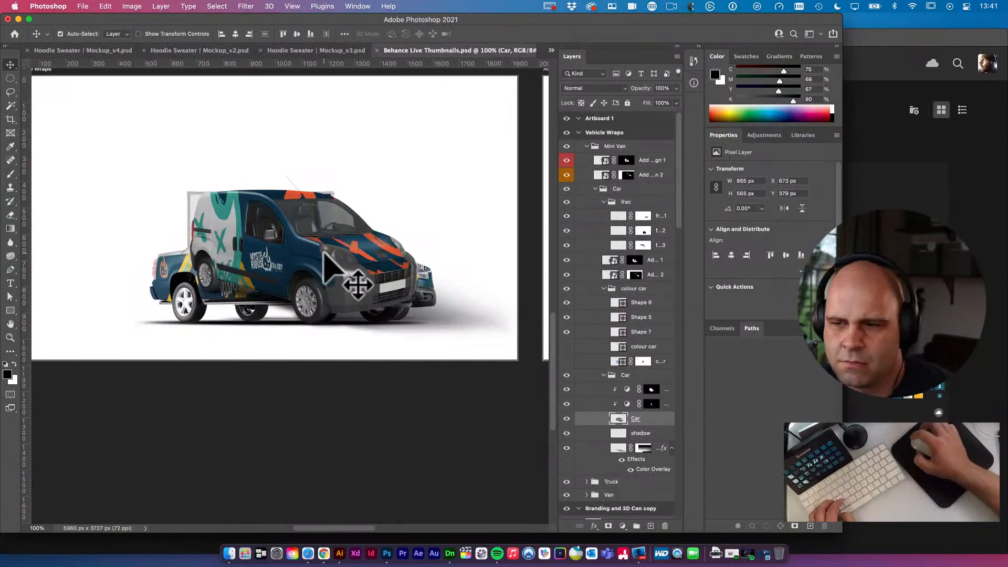
{"action": "left_click", "coordinate": [603, 374]}
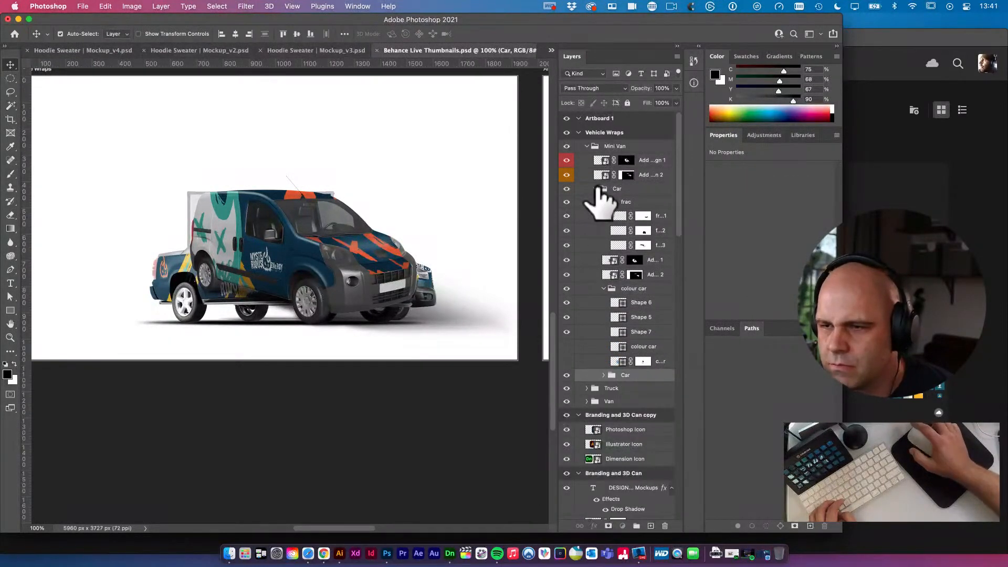
{"action": "left_click", "coordinate": [596, 188]}
{"action": "left_click", "coordinate": [586, 146]}
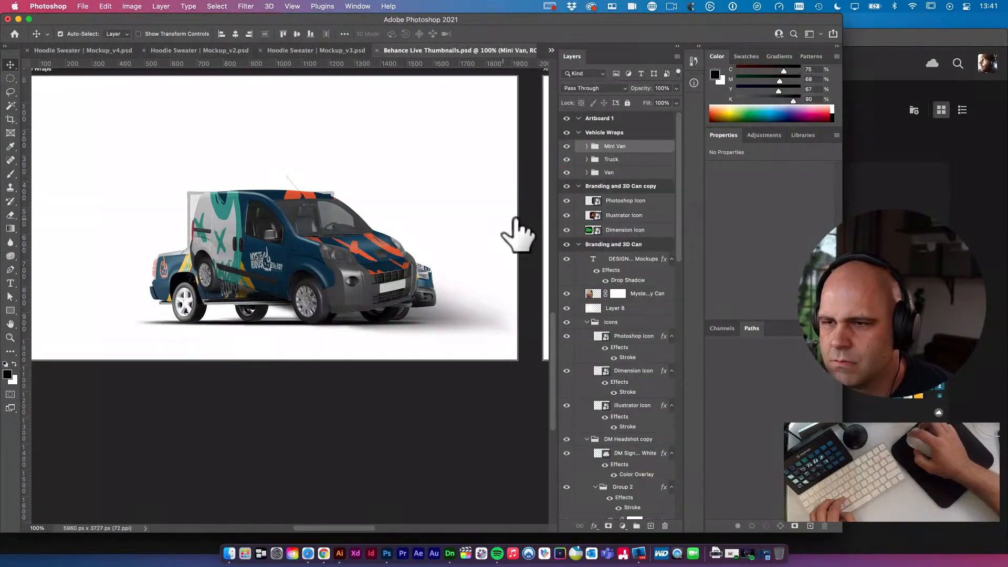
Toggle the Mini Van group's visibility to compare it with the truck and cube van beneath it
{"action": "left_click", "coordinate": [567, 146]}
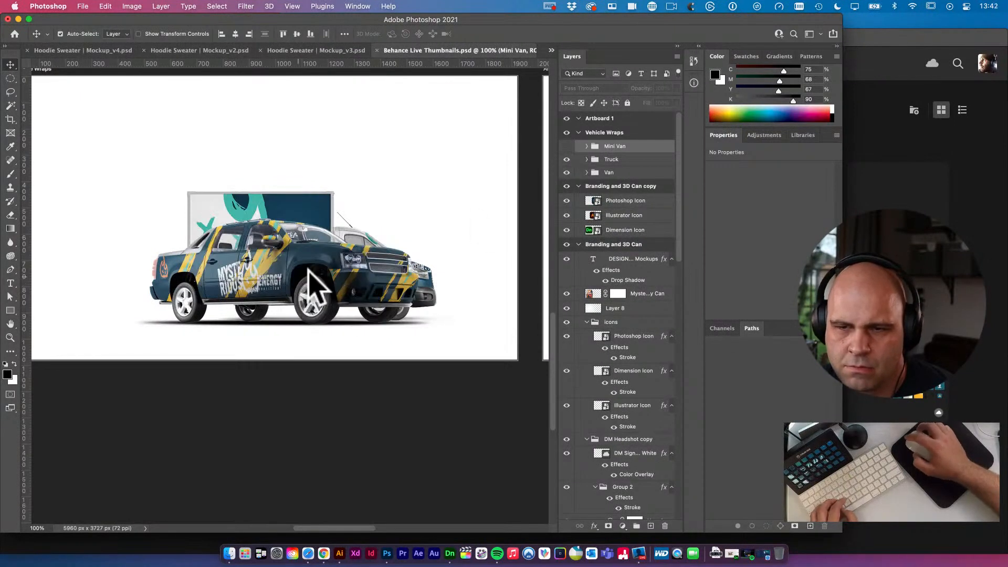
{"action": "scroll", "coordinate": [273, 278], "scroll_direction": "left", "scroll_amount": 3}
{"action": "left_click", "coordinate": [566, 146]}
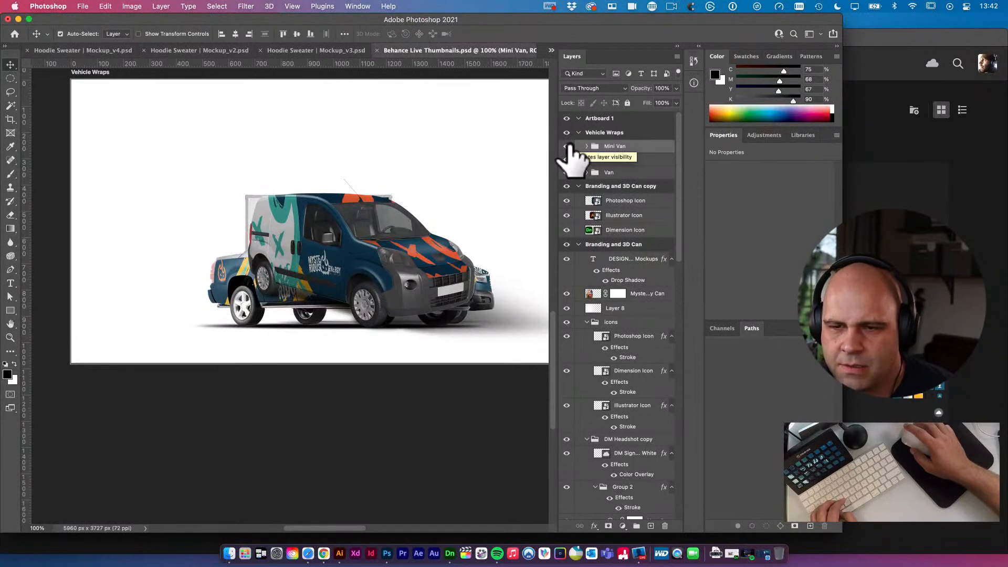
{"action": "left_click", "coordinate": [566, 146]}
{"action": "left_click", "coordinate": [566, 146]}
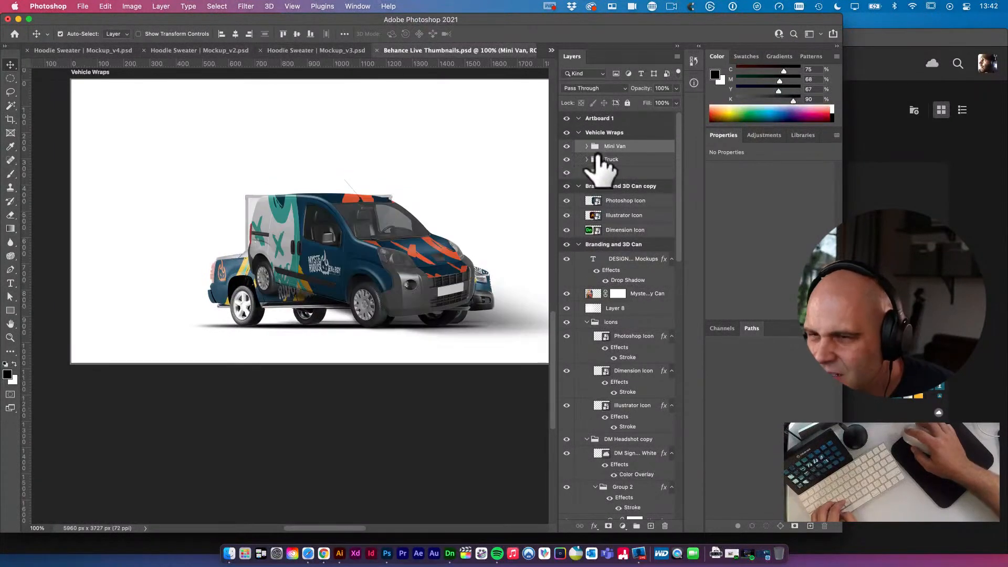
Switch to the 1.psd mockup and expand its Mini Van and Car groups to examine the layer structure
{"action": "left_click", "coordinate": [586, 146]}
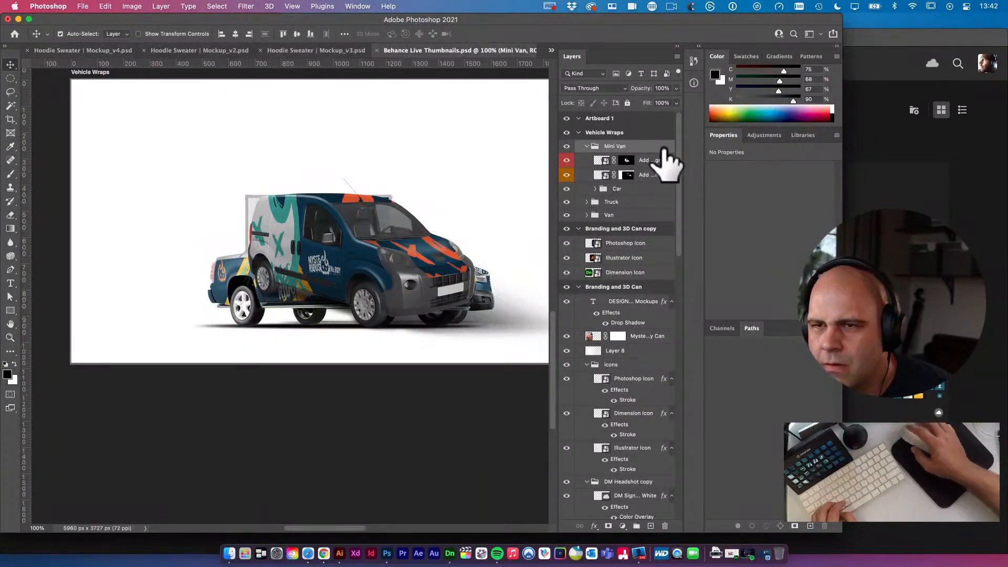
{"action": "left_click", "coordinate": [551, 50]}
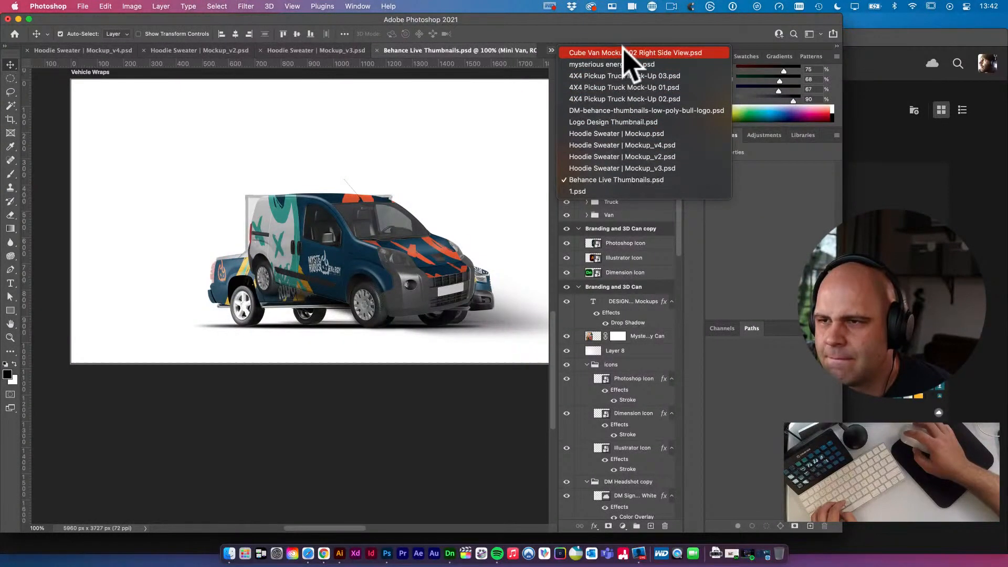
{"action": "left_click", "coordinate": [589, 191]}
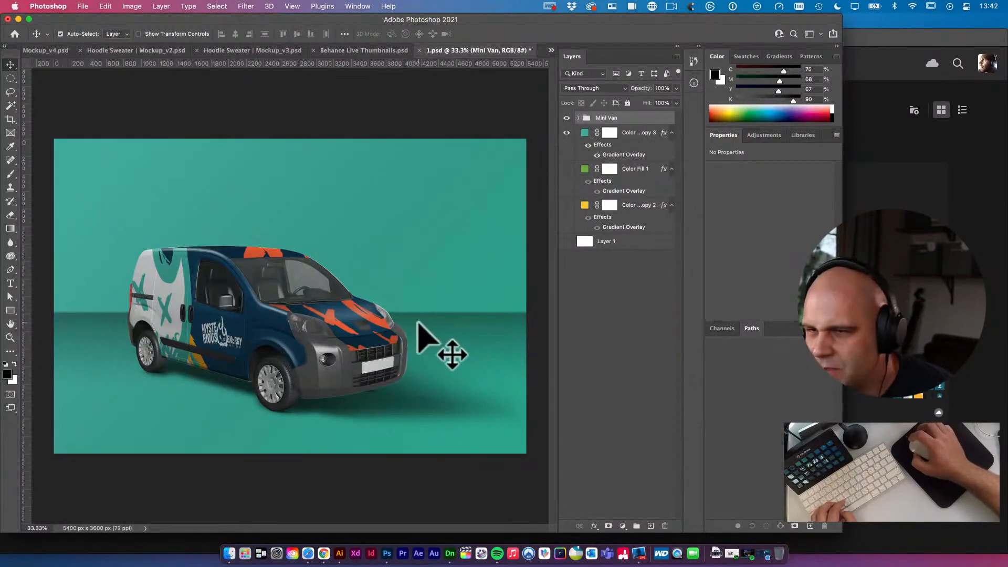
{"action": "left_click", "coordinate": [578, 117]}
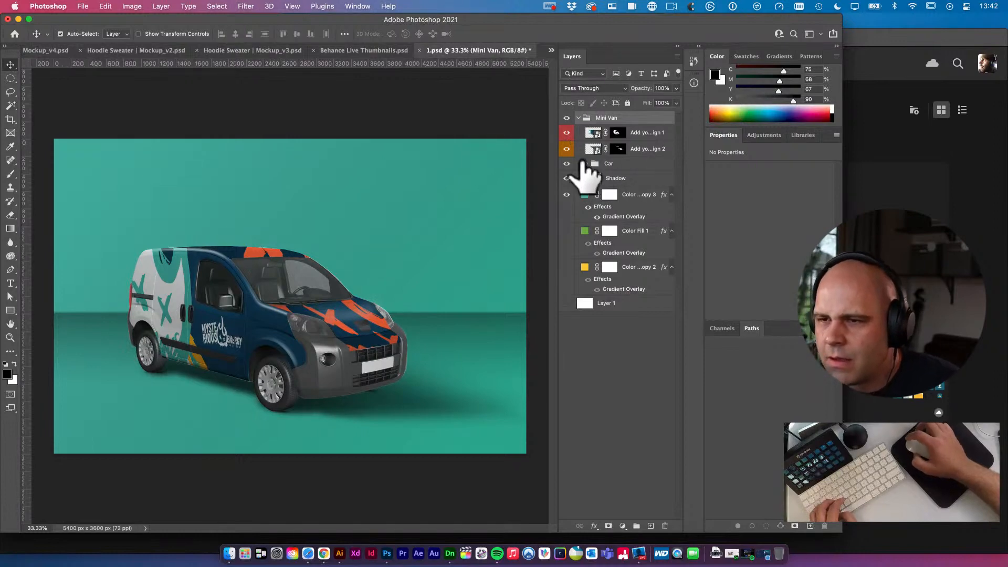
{"action": "left_click", "coordinate": [587, 164]}
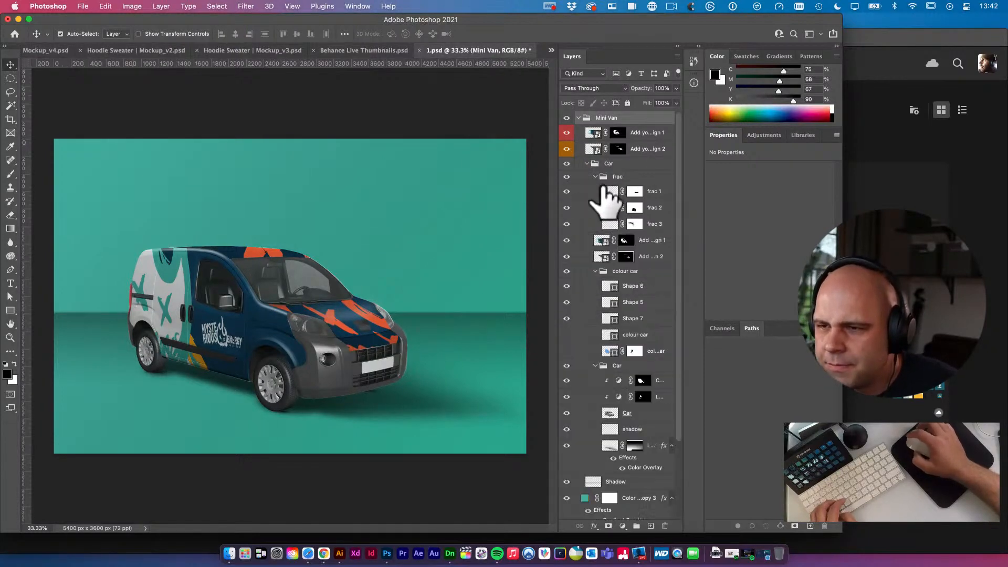
Return to Behance Live Thumbnails.psd, expand the mini van's Car group and toggle its two design layers to identify what each covers
{"action": "left_click", "coordinate": [368, 50]}
{"action": "left_click", "coordinate": [366, 398]}
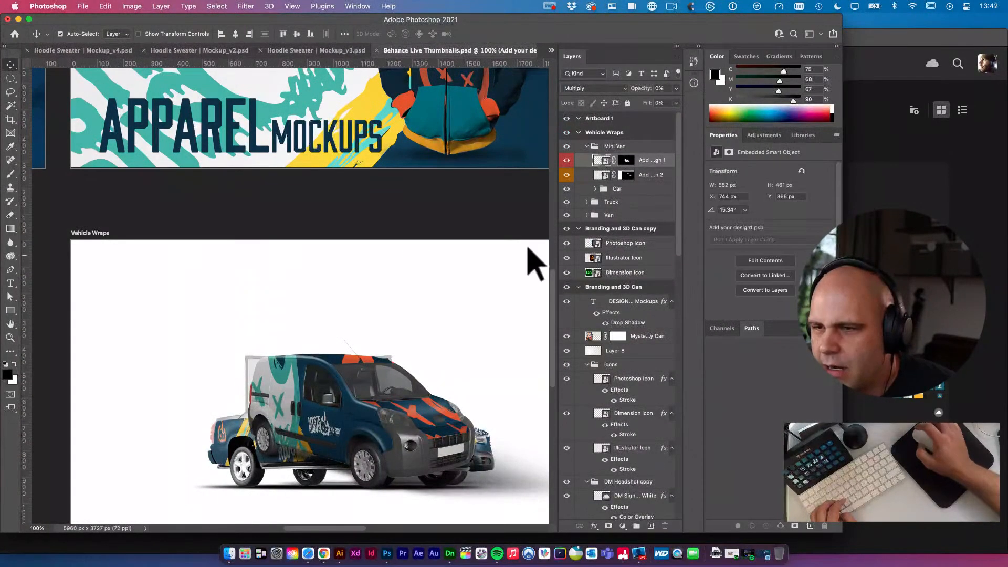
{"action": "left_click", "coordinate": [596, 189]}
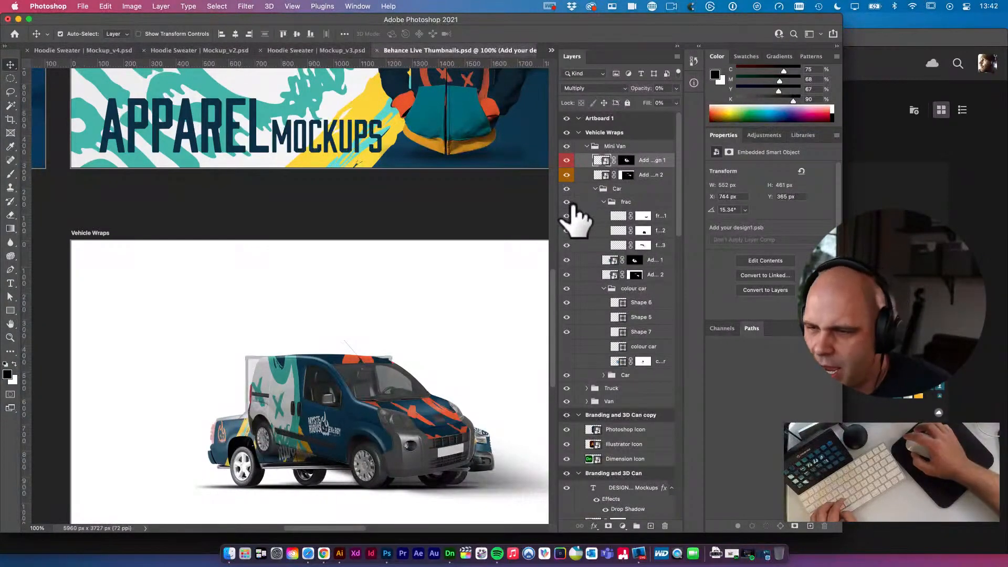
{"action": "left_click_drag", "start_coordinate": [566, 260], "coordinate": [567, 273]}
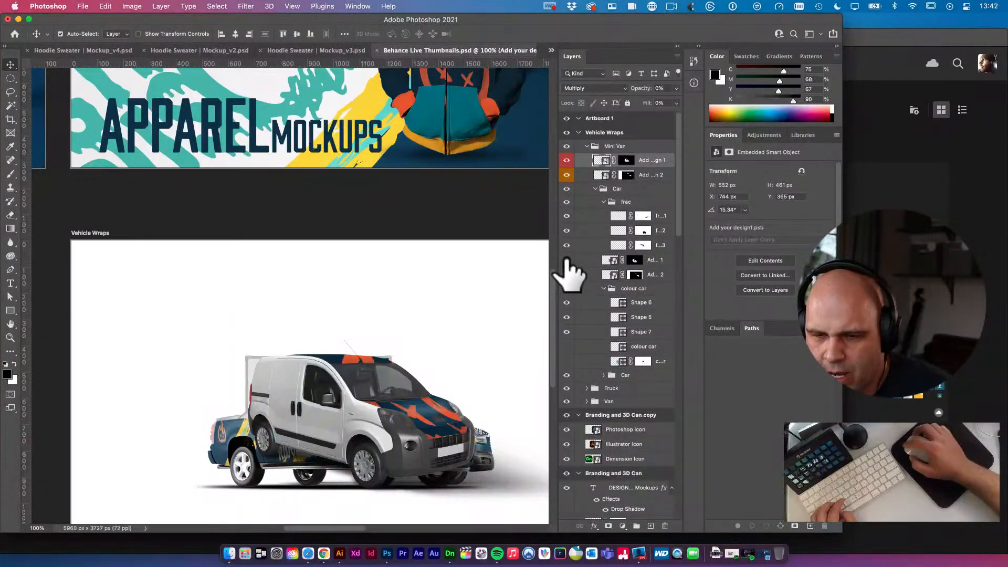
{"action": "left_click", "coordinate": [567, 275]}
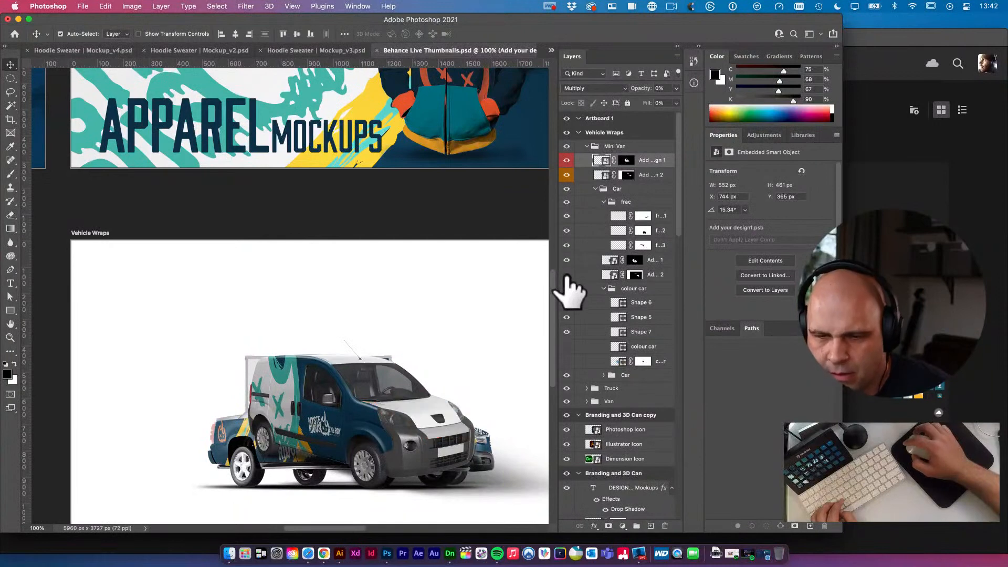
{"action": "left_click", "coordinate": [567, 275]}
Try Normal blend mode with 93% opacity on the first design layer inside the mini van's Car group
{"action": "left_click", "coordinate": [655, 261]}
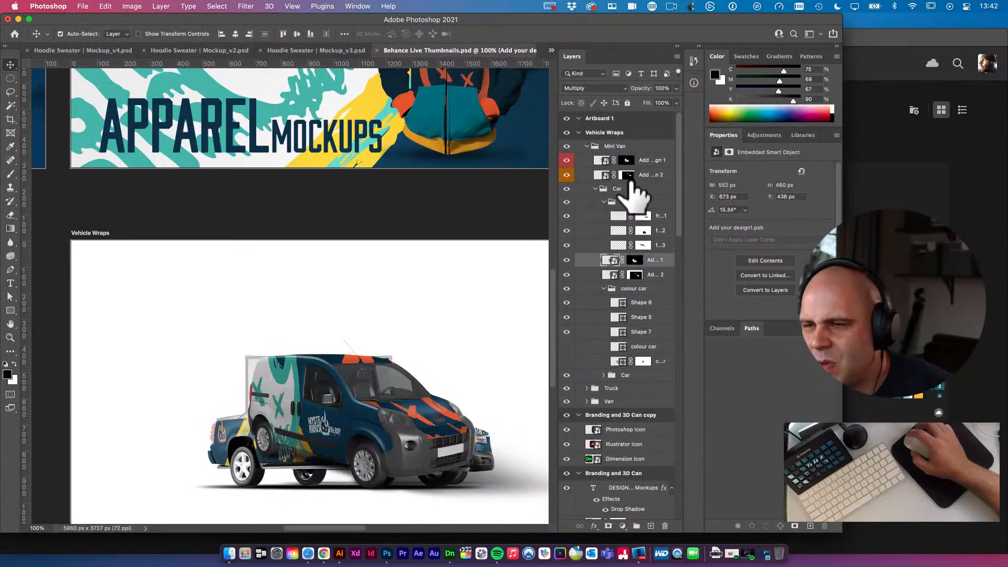
{"action": "left_click", "coordinate": [621, 89]}
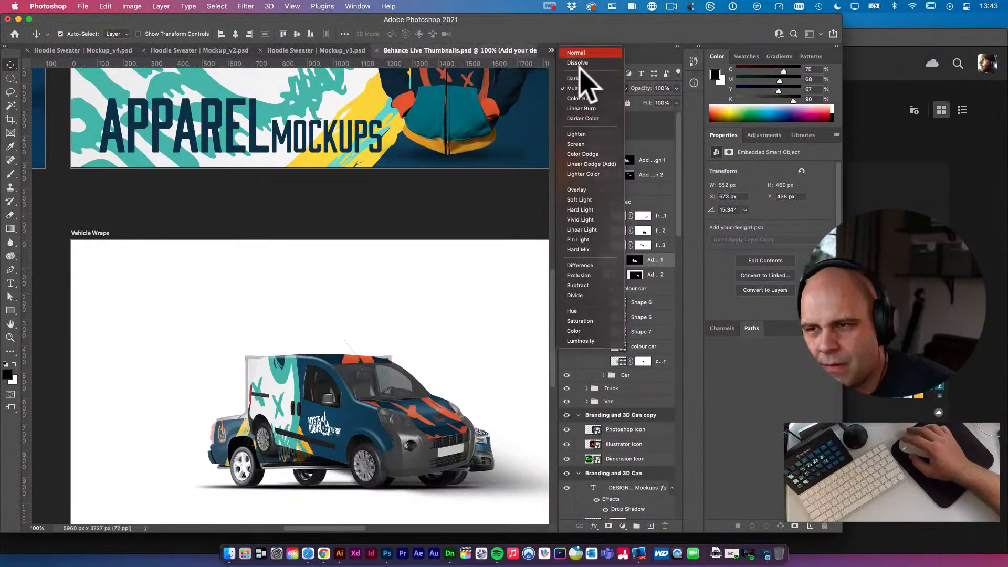
{"action": "left_click", "coordinate": [577, 53]}
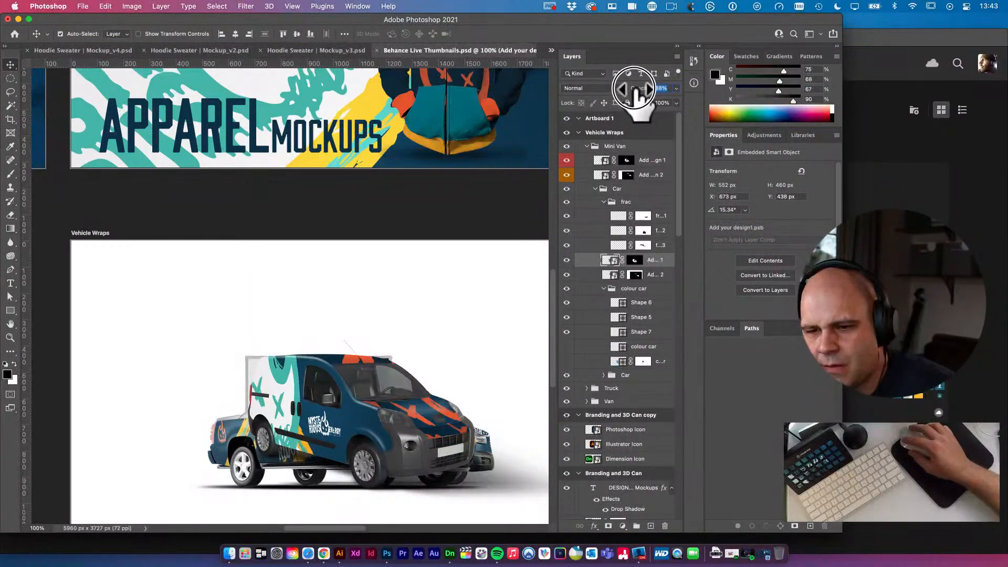
{"action": "left_click_drag", "start_coordinate": [639, 91], "coordinate": [640, 89]}
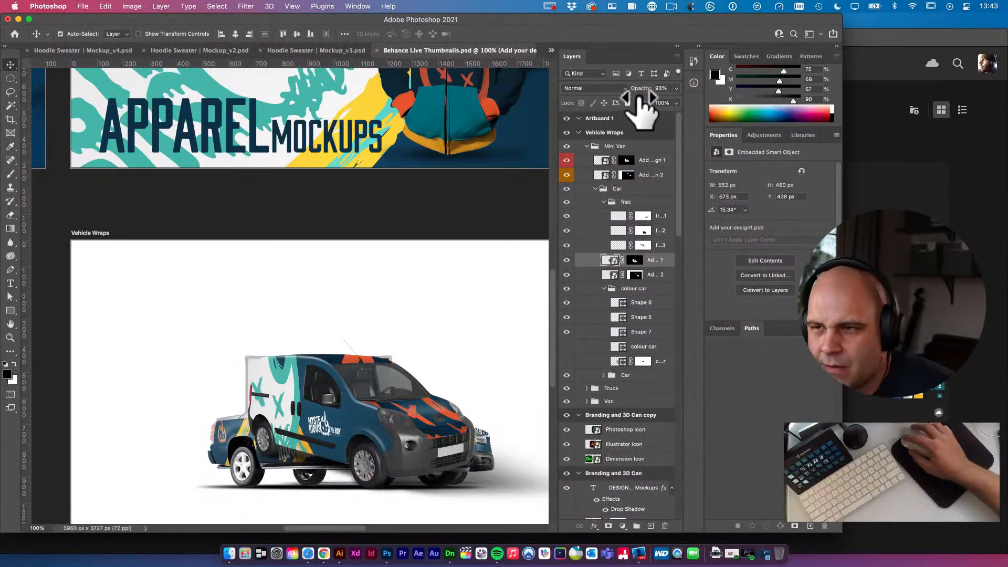
Restore the mini van's first design layer to Multiply blend mode at 100% opacity
{"action": "left_click", "coordinate": [602, 73]}
{"action": "left_click", "coordinate": [619, 89]}
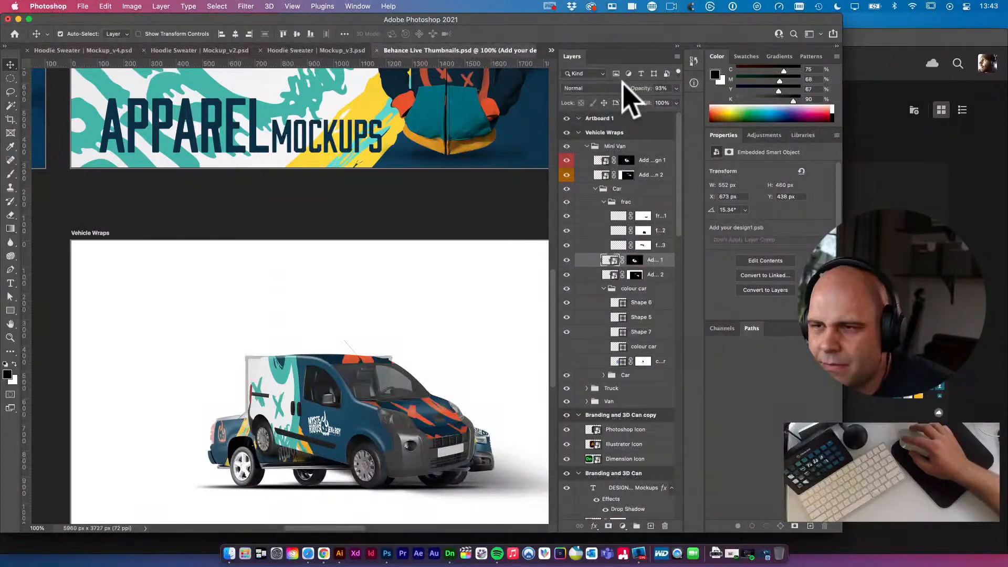
{"action": "left_click", "coordinate": [623, 89]}
{"action": "left_click", "coordinate": [603, 124]}
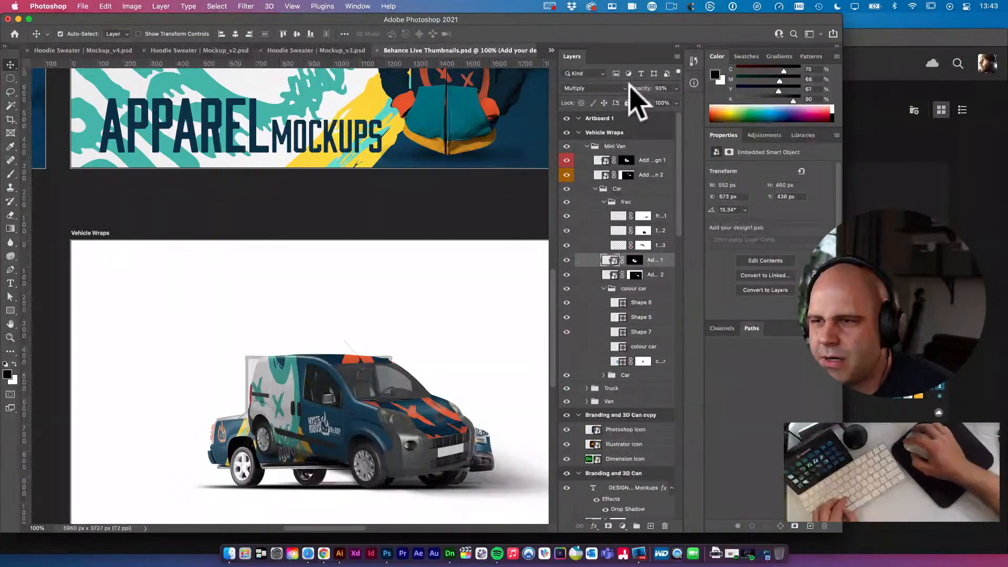
{"action": "left_click_drag", "start_coordinate": [641, 89], "coordinate": [716, 90]}
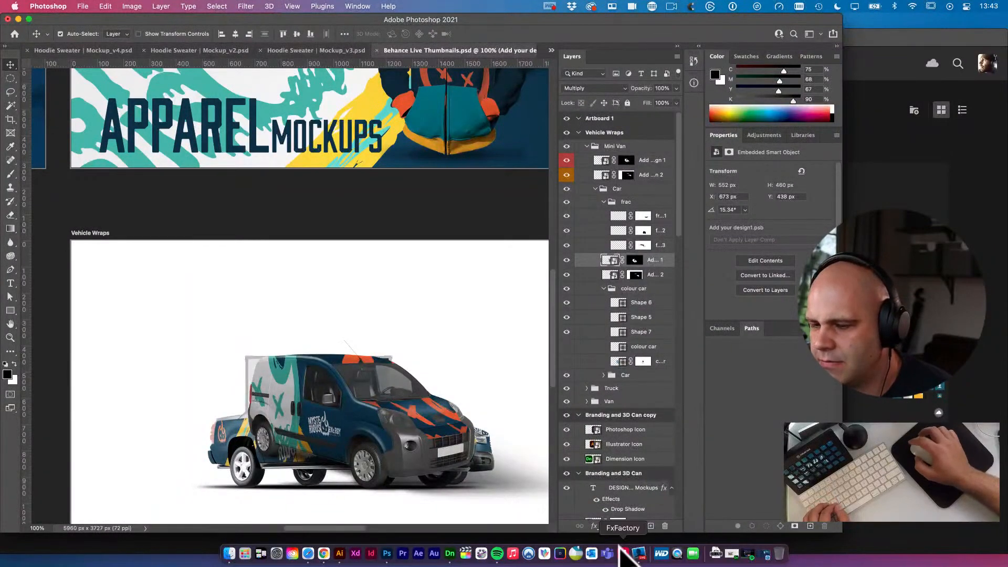
Toggle the mini van's side and hood design layers for comparison and collapse the Car and Mini Van groups
{"action": "left_click", "coordinate": [637, 551]}
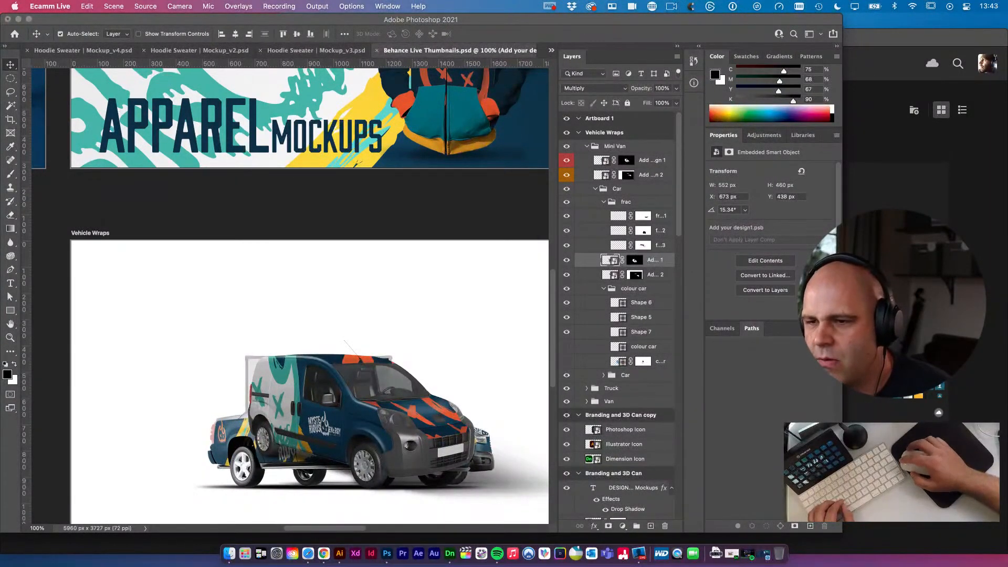
{"action": "left_click", "coordinate": [567, 260]}
{"action": "left_click", "coordinate": [567, 259]}
{"action": "left_click", "coordinate": [567, 259]}
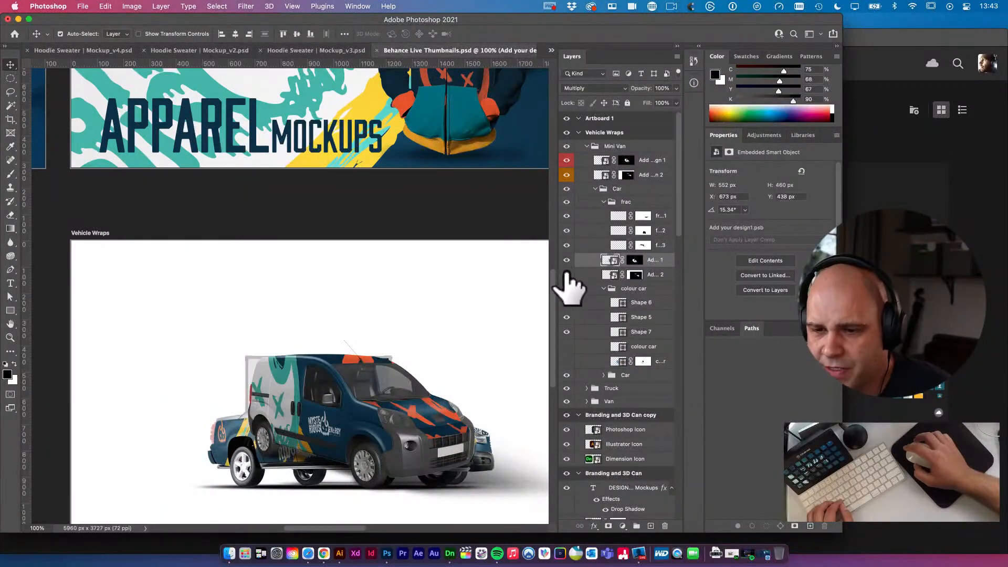
{"action": "left_click", "coordinate": [567, 274]}
{"action": "left_click", "coordinate": [567, 274]}
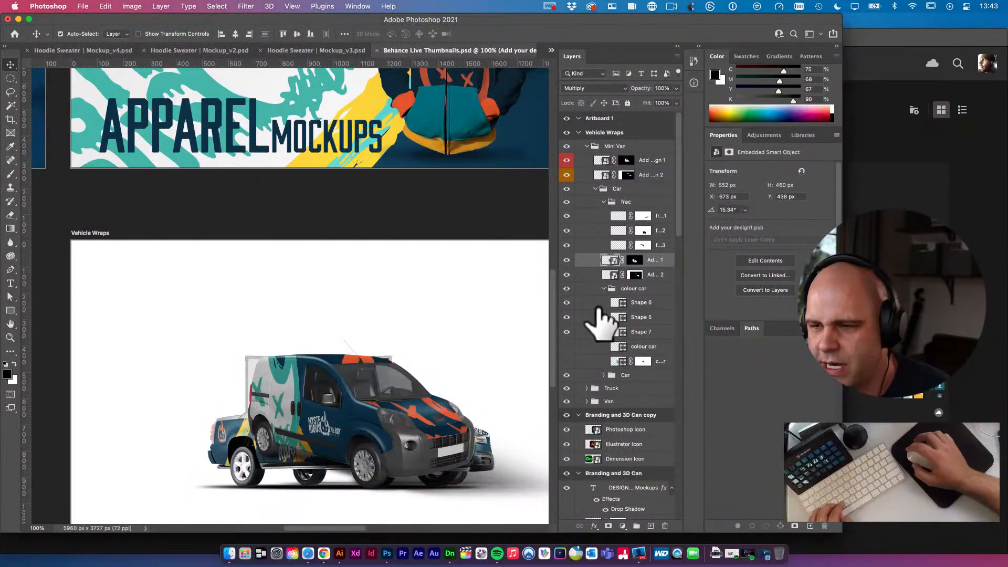
{"action": "left_click", "coordinate": [595, 189]}
{"action": "left_click", "coordinate": [586, 146]}
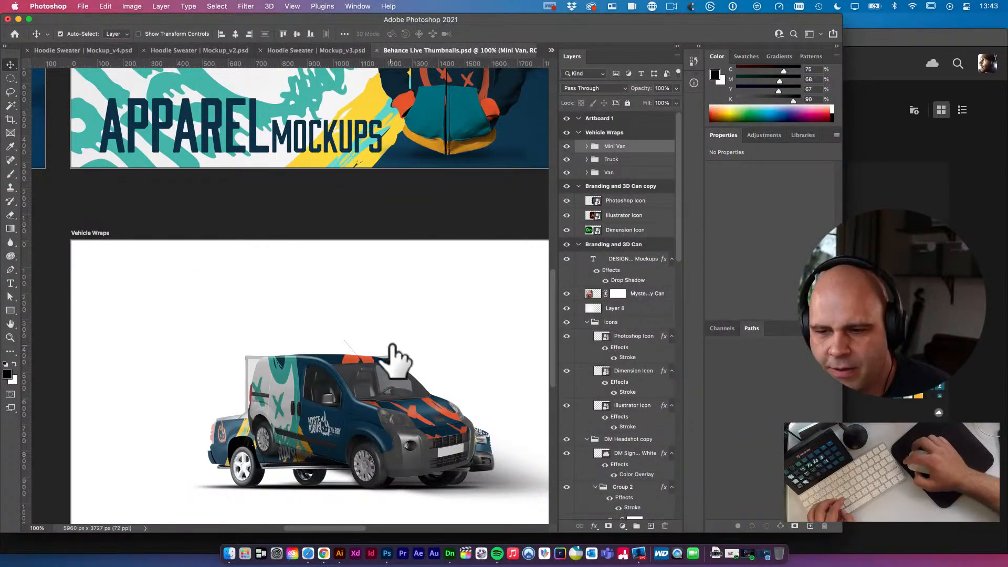
Flip the Mini Van group horizontally and move it to the left side of the artboard at X 333 px, Y 735 px
{"action": "left_click_drag", "start_coordinate": [397, 359], "coordinate": [360, 232]}
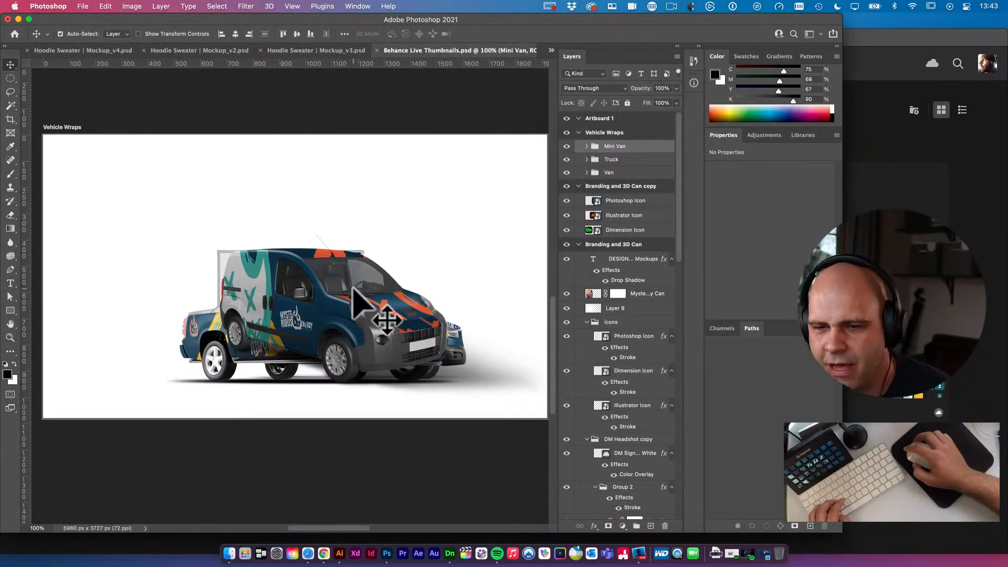
{"action": "right_click", "coordinate": [639, 146]}
{"action": "left_click", "coordinate": [640, 149]}
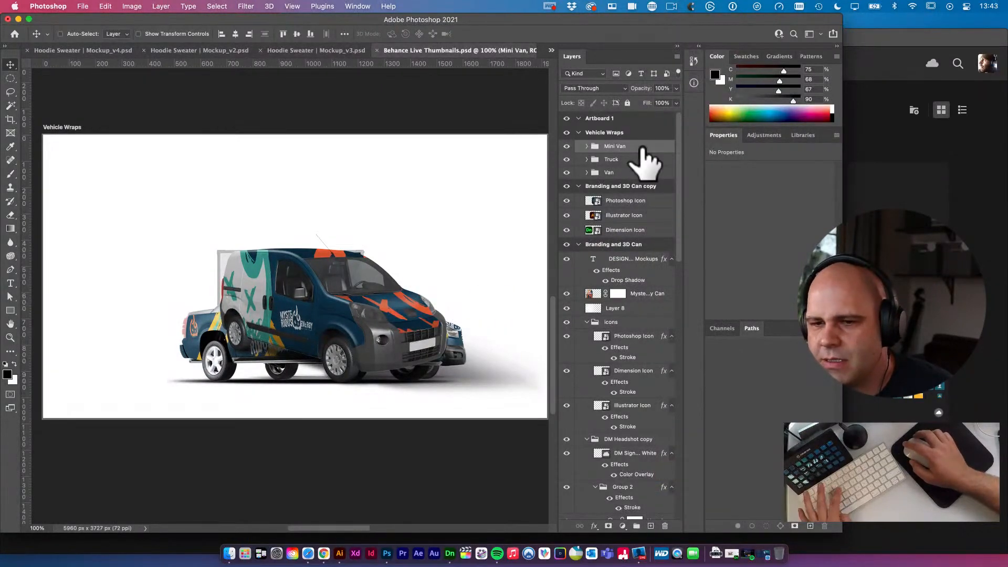
{"action": "key", "text": "ctrl+t"}
{"action": "right_click", "coordinate": [400, 296]}
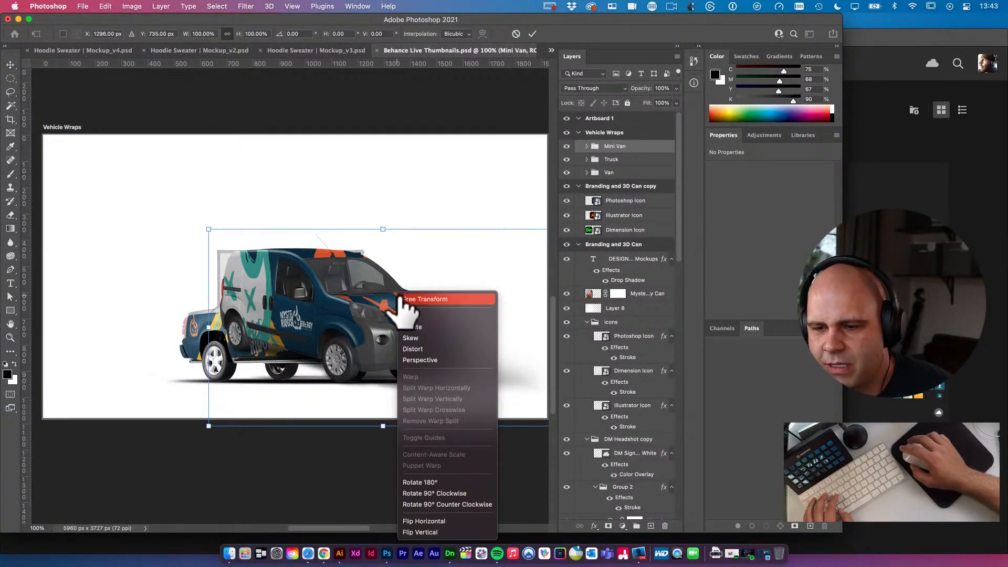
{"action": "left_click", "coordinate": [440, 521]}
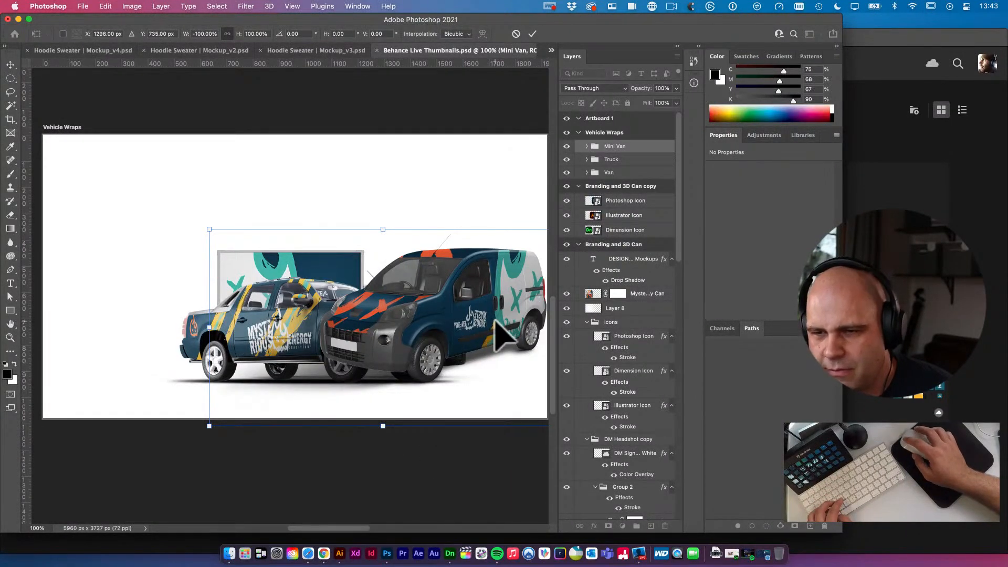
{"action": "left_click_drag", "start_coordinate": [499, 321], "coordinate": [246, 315]}
{"action": "scroll", "coordinate": [245, 315], "scroll_direction": "left", "scroll_amount": 3}
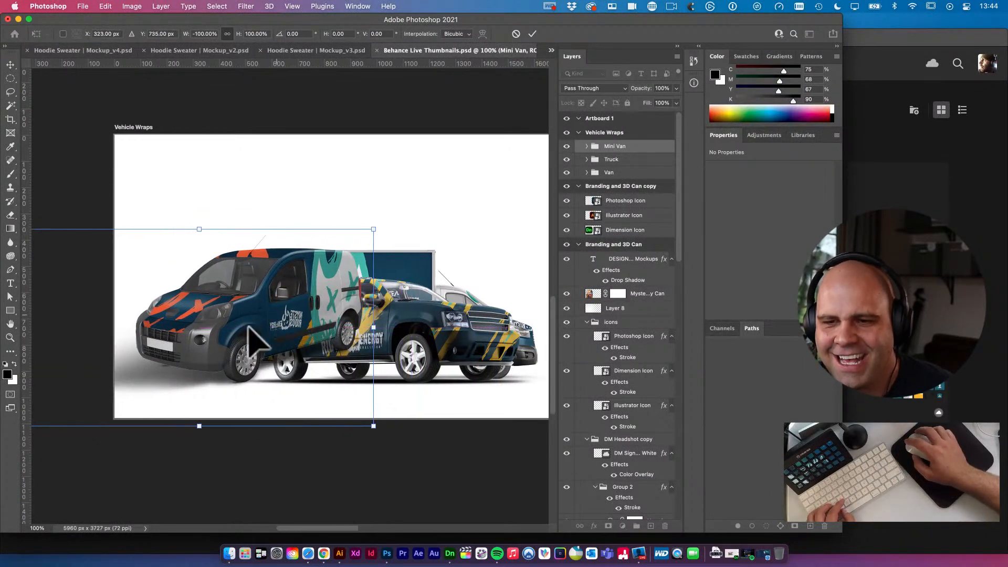
{"action": "key", "text": "Return"}
Scale the Mini Van group down and place it beside the rear of the truck, near the artboard's left edge
{"action": "left_click", "coordinate": [331, 342], "text": "alt"}
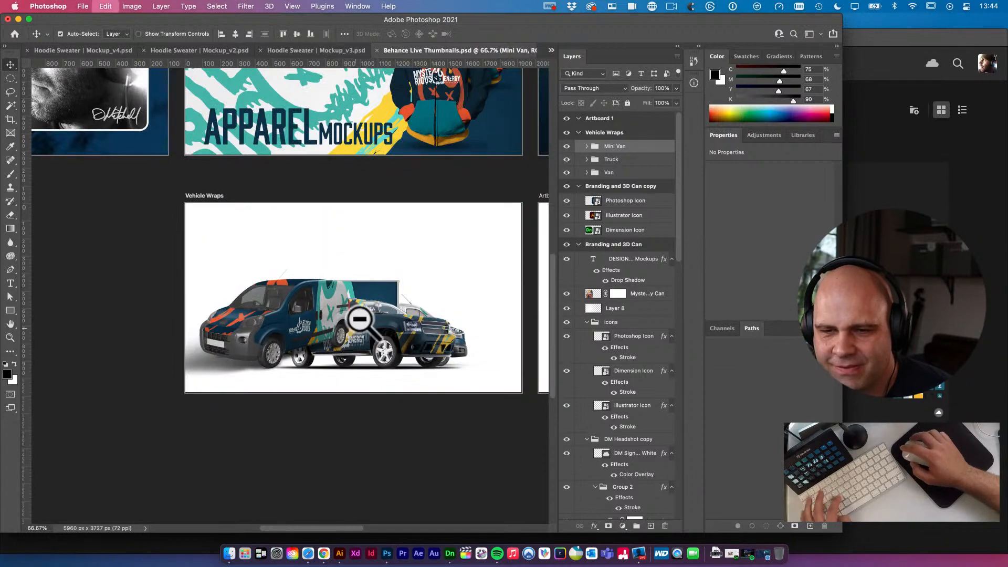
{"action": "key", "text": "super+t"}
{"action": "left_click_drag", "start_coordinate": [359, 268], "coordinate": [287, 336]}
{"action": "key", "text": "Return"}
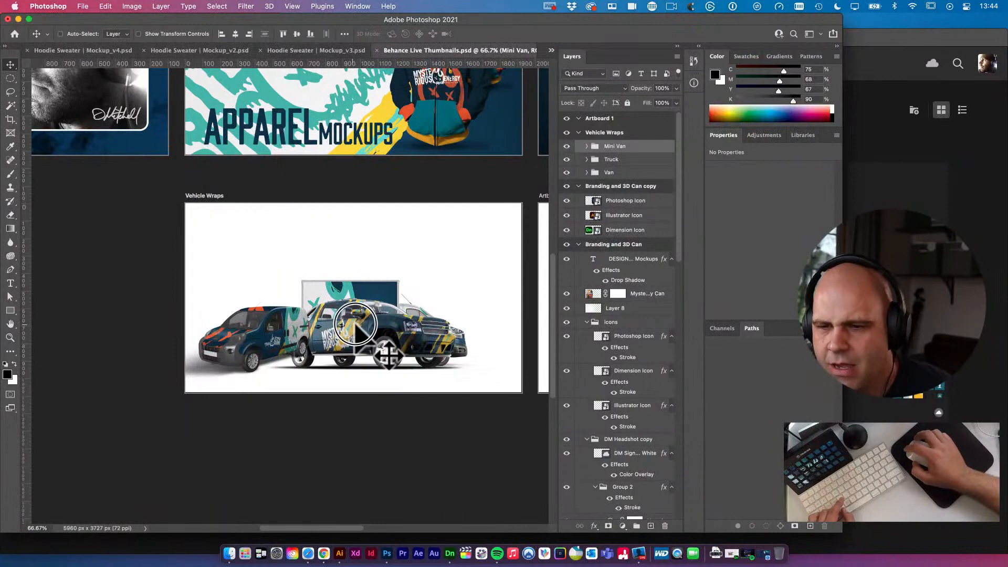
Select the upper HIGHLIGHTS layer of the cube van behind the truck
{"action": "left_click", "coordinate": [355, 323], "text": "super"}
{"action": "left_click_drag", "start_coordinate": [295, 320], "coordinate": [230, 308]}
{"action": "left_click", "coordinate": [341, 260], "text": "super"}
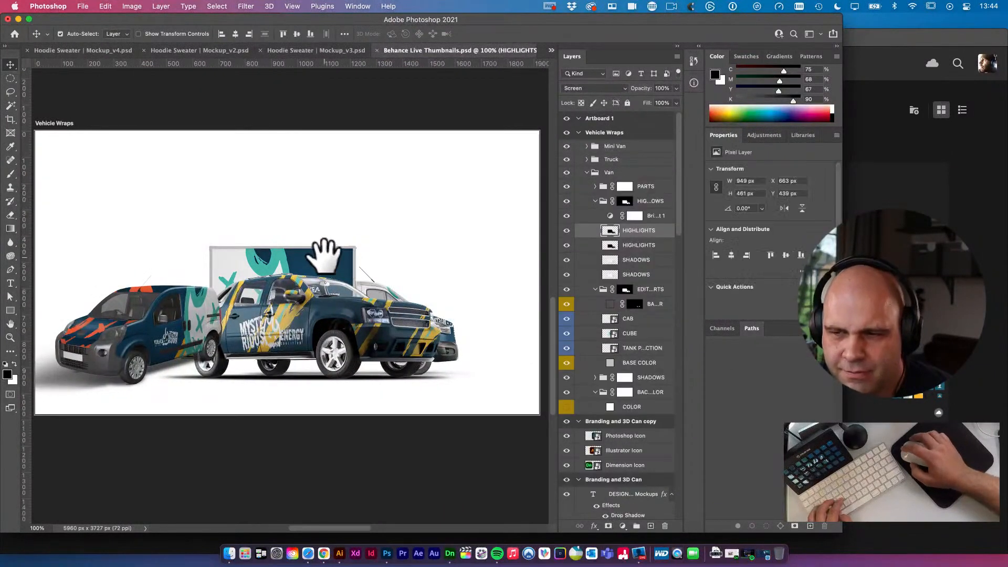
Move the whole Van group about 180 px right and 10 px down behind the pickup
{"action": "left_click", "coordinate": [587, 172]}
{"action": "left_click", "coordinate": [609, 173]}
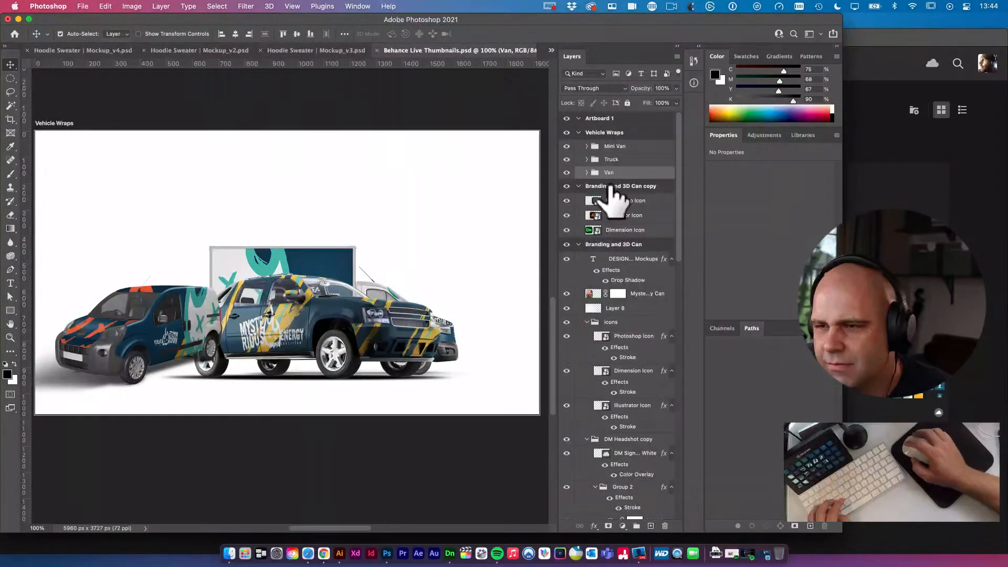
{"action": "left_click_drag", "start_coordinate": [293, 232], "coordinate": [322, 242]}
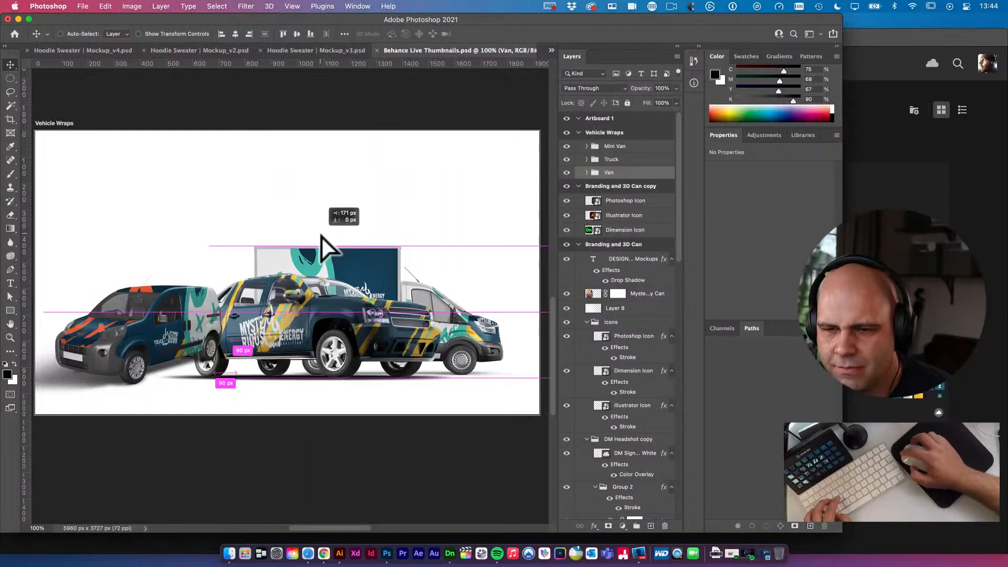
{"action": "left_click_drag", "start_coordinate": [377, 282], "coordinate": [311, 273]}
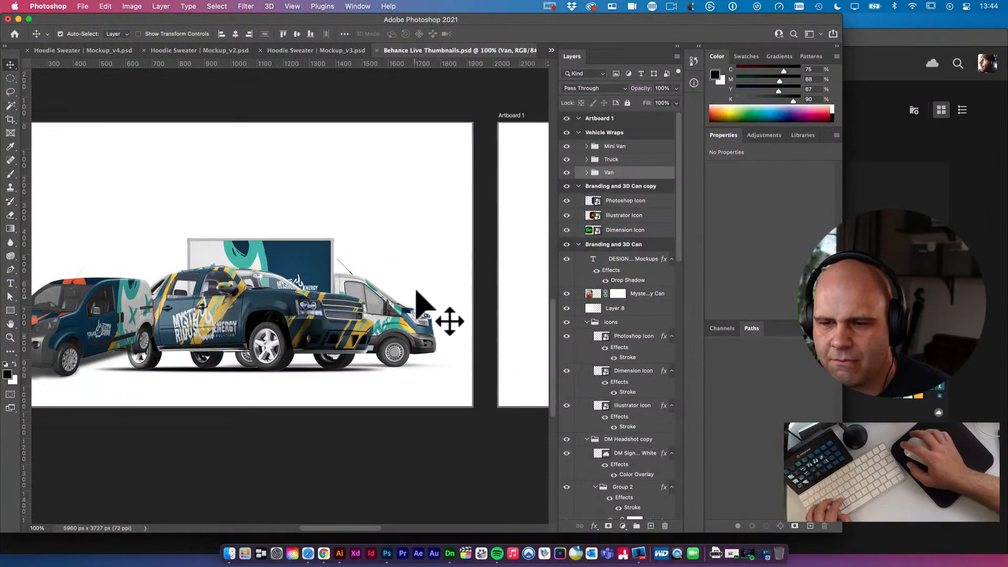
{"action": "key", "text": "shift+Down"}
{"action": "key", "text": "shift+Down"}
{"action": "key", "text": "shift+Right"}
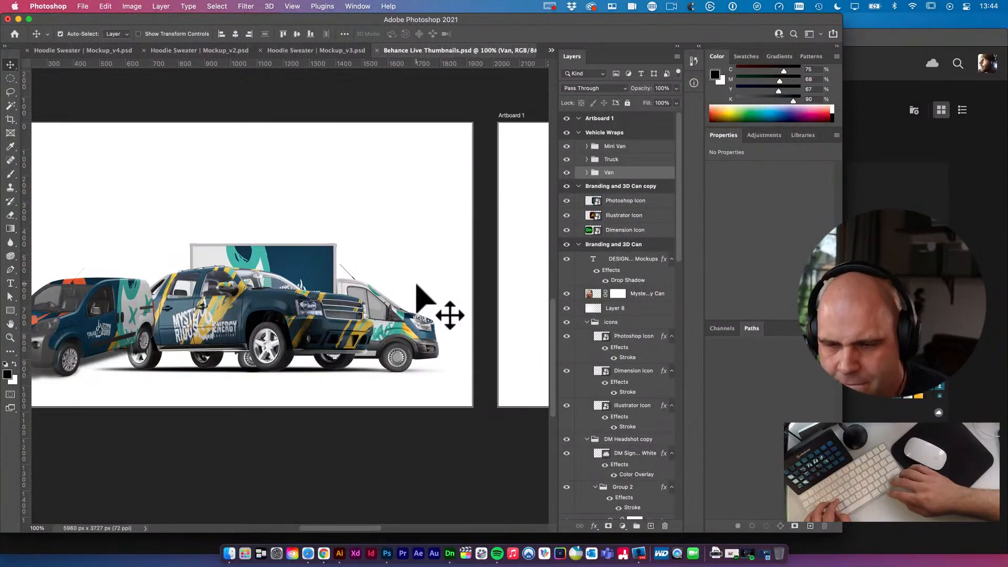
{"action": "key", "text": "shift+Up"}
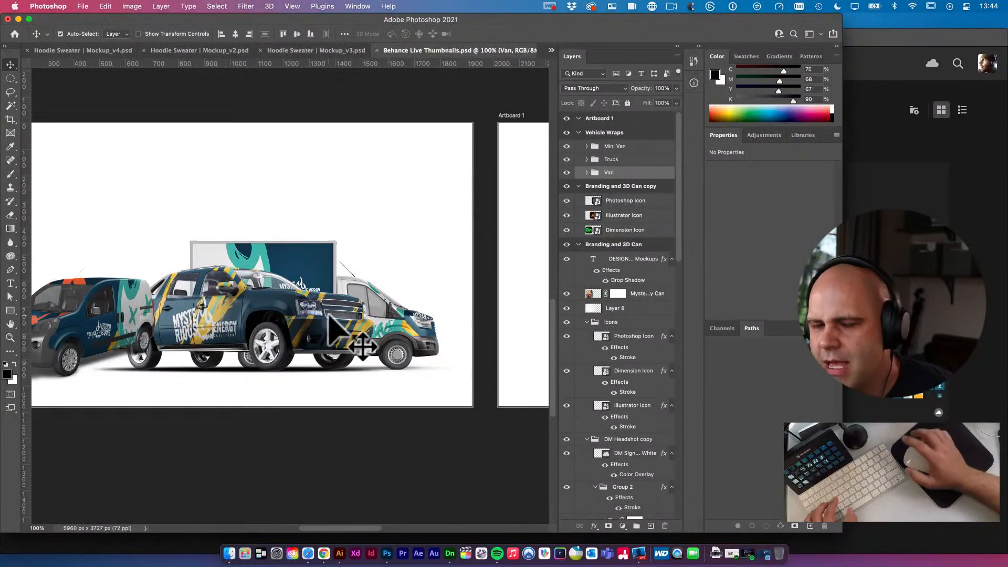
Move the whole Mini Van group up and slightly right on the Vehicle Wraps artboard, clear of the pickup
{"action": "left_click_drag", "start_coordinate": [328, 338], "coordinate": [401, 286]}
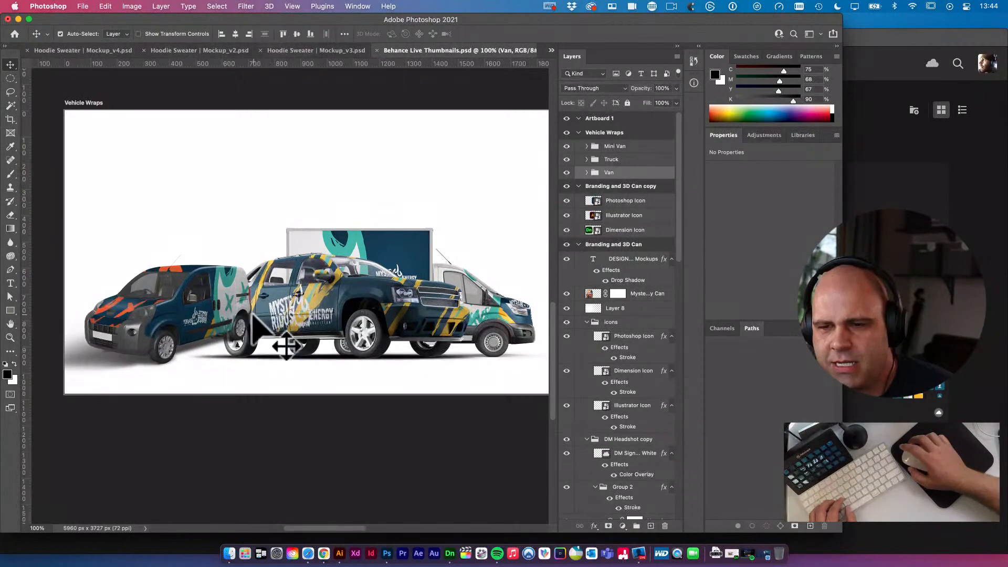
{"action": "left_click", "coordinate": [231, 315]}
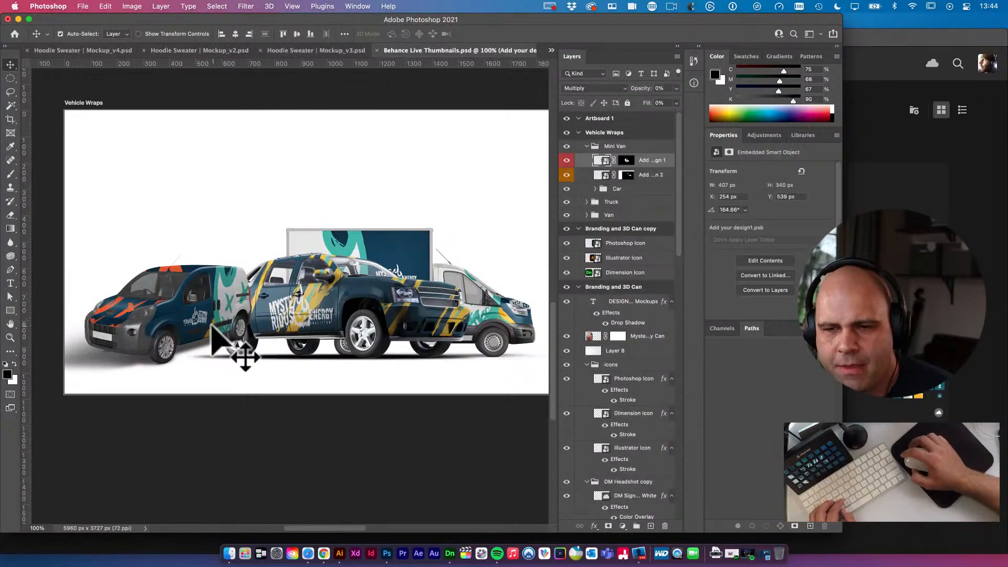
{"action": "left_click", "coordinate": [578, 133]}
{"action": "left_click", "coordinate": [578, 133]}
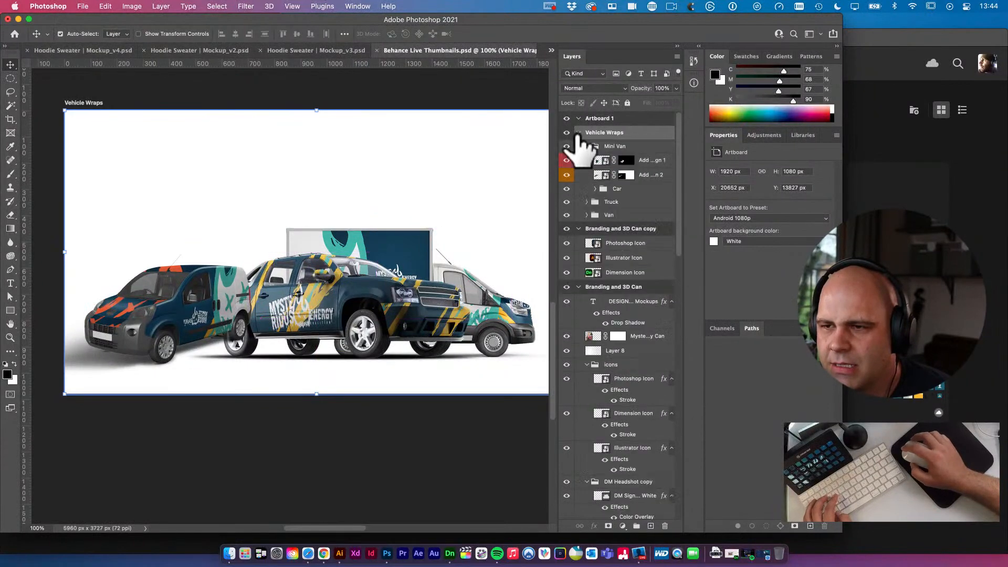
{"action": "left_click", "coordinate": [591, 147]}
{"action": "left_click", "coordinate": [587, 147]}
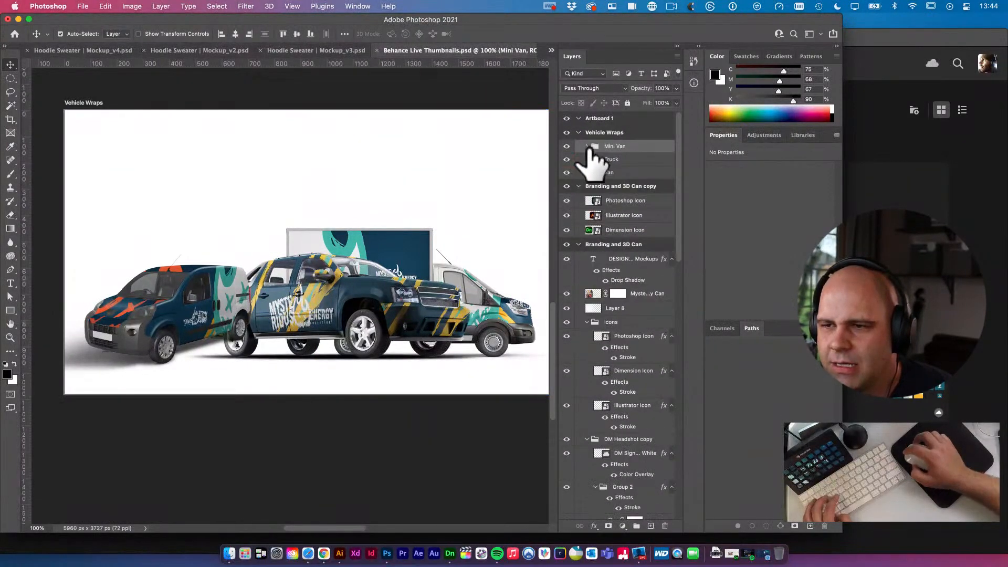
{"action": "left_click_drag", "start_coordinate": [335, 227], "coordinate": [348, 141]}
{"action": "left_click_drag", "start_coordinate": [359, 262], "coordinate": [341, 224]}
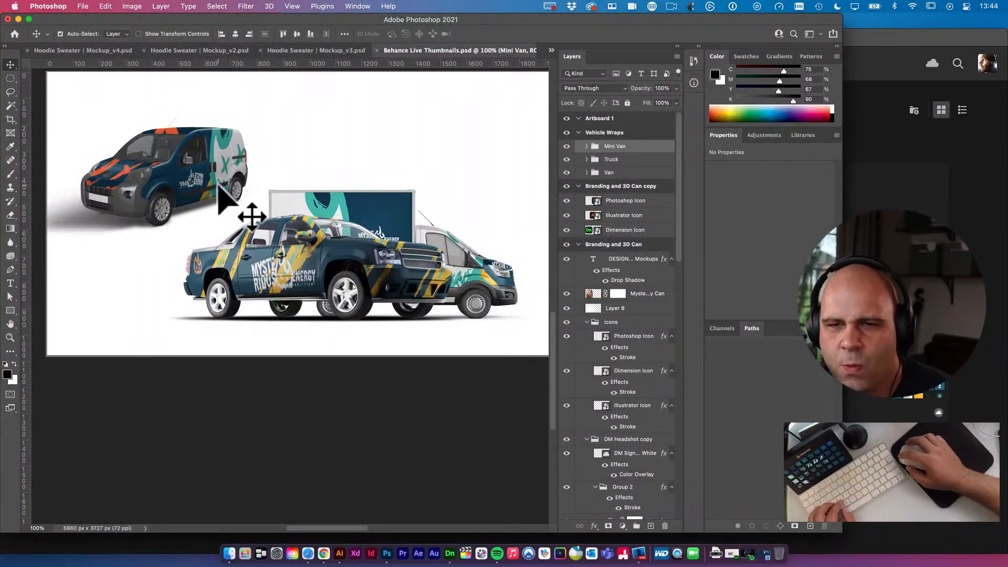
{"action": "left_click", "coordinate": [236, 201]}
{"action": "left_click", "coordinate": [587, 146]}
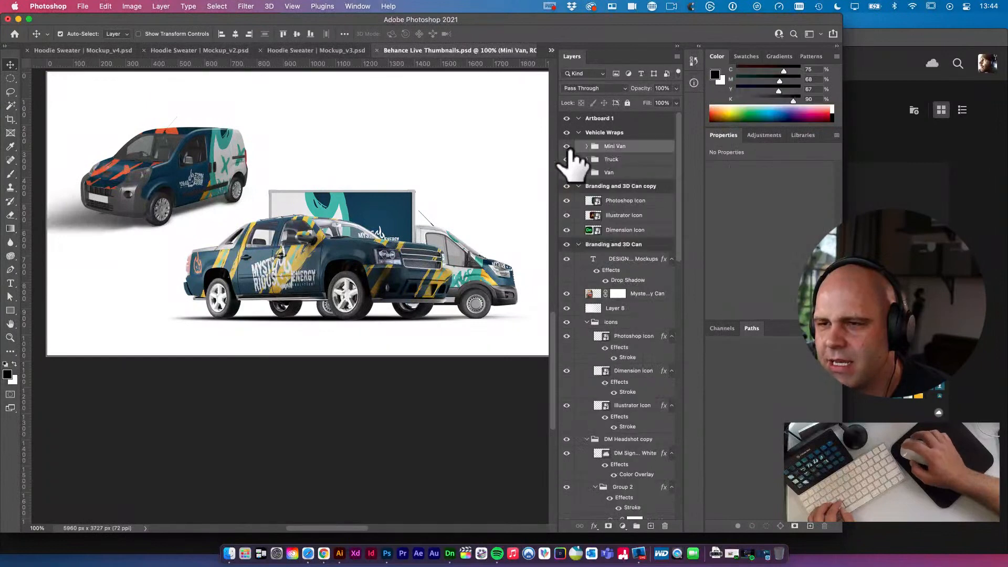
{"action": "left_click", "coordinate": [567, 147]}
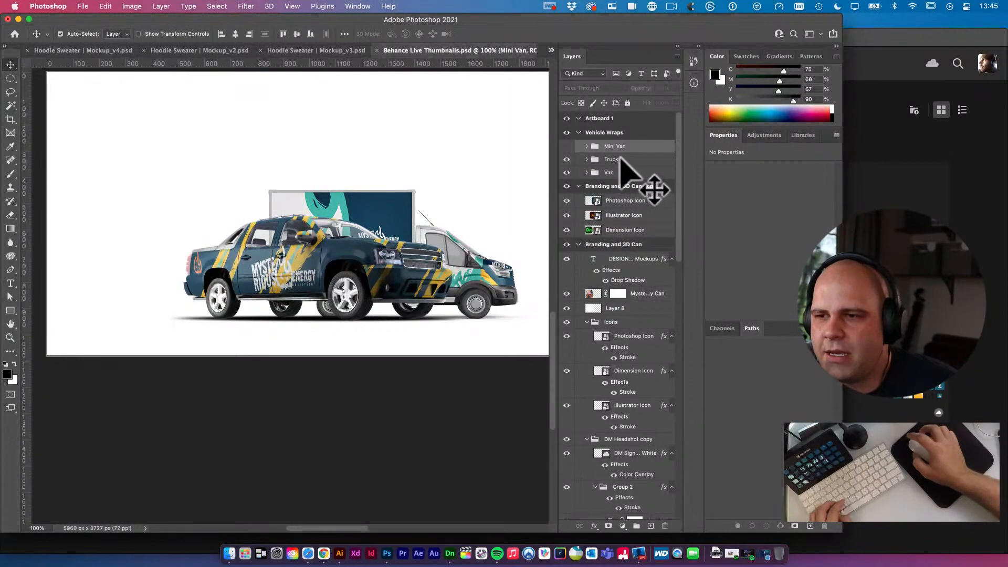
{"action": "left_click", "coordinate": [629, 160]}
{"action": "left_click_drag", "start_coordinate": [450, 225], "coordinate": [285, 258]}
{"action": "key", "text": "super+z"}
{"action": "key", "text": "super+z"}
{"action": "key", "text": "super+z"}
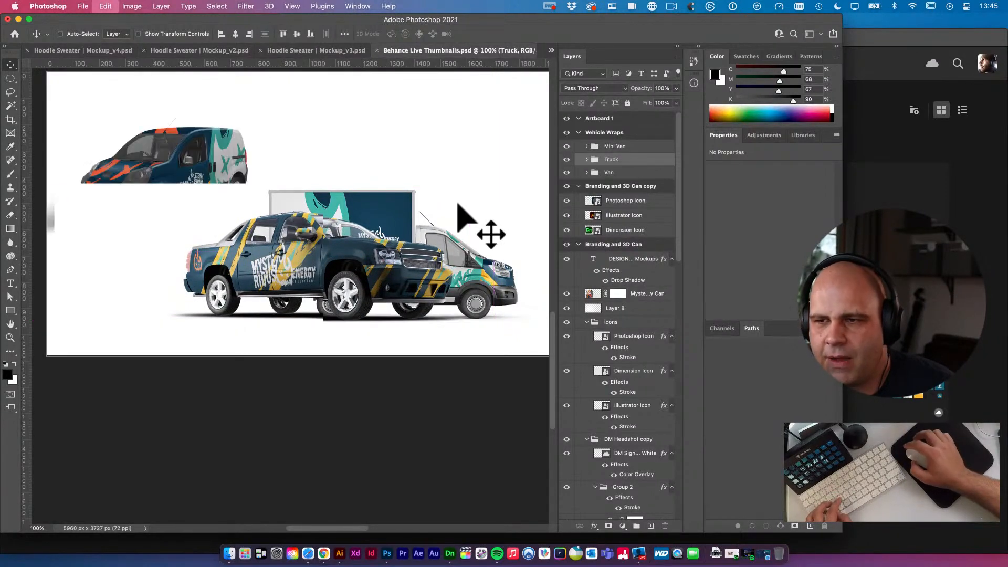
Collapse the Mini Van group and hide it
{"action": "left_click", "coordinate": [227, 181]}
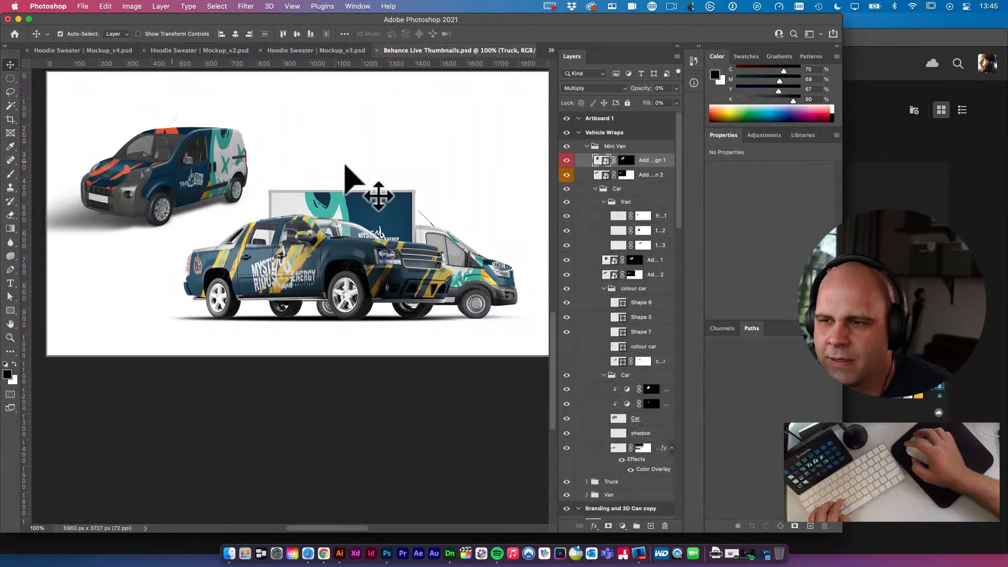
{"action": "left_click", "coordinate": [586, 147]}
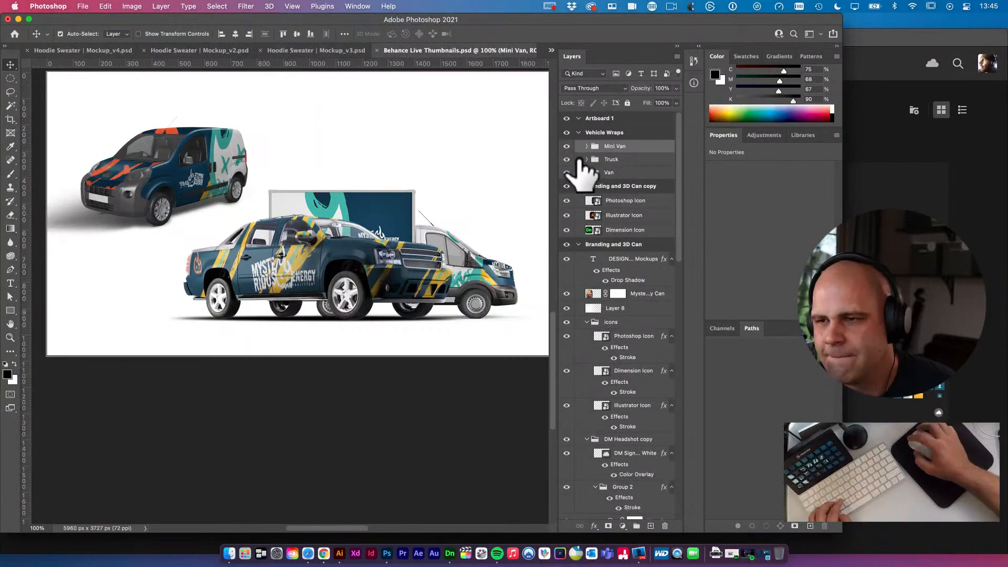
{"action": "left_click", "coordinate": [566, 146]}
Shift the whole Truck group left until the pickup sits near the artboard's left edge, overlapping only the rear of the box van
{"action": "left_click", "coordinate": [386, 288]}
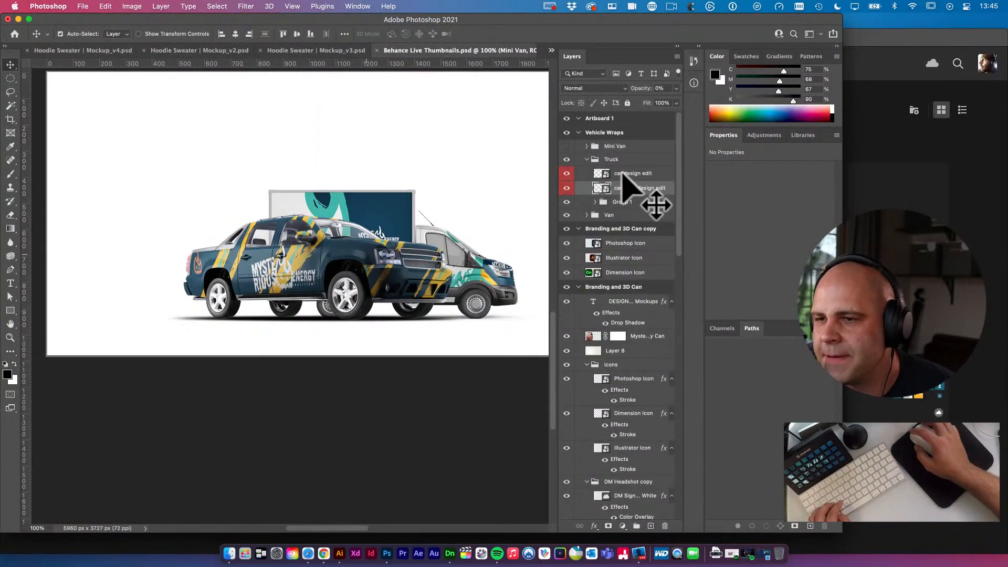
{"action": "left_click", "coordinate": [590, 159]}
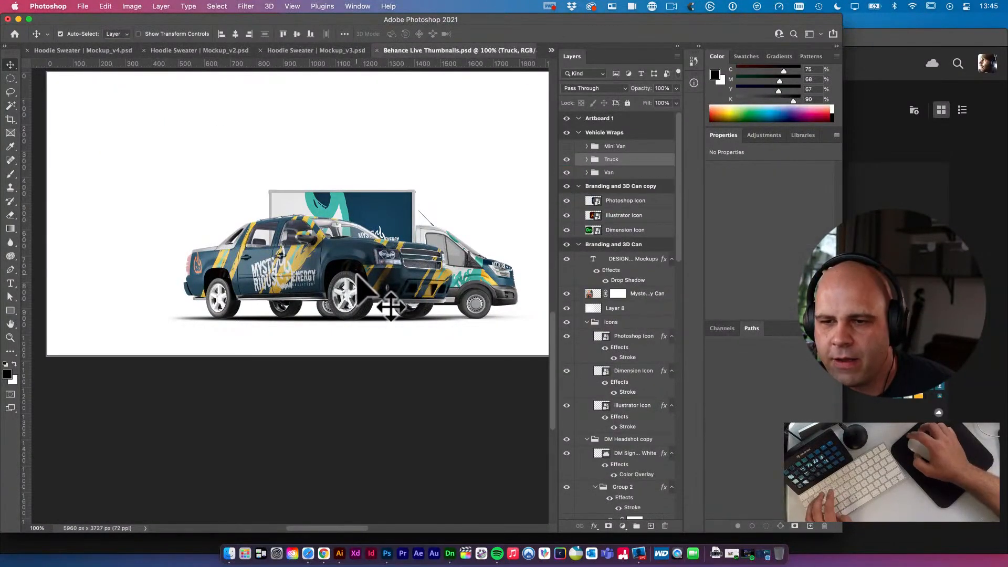
{"action": "key", "text": "super+t"}
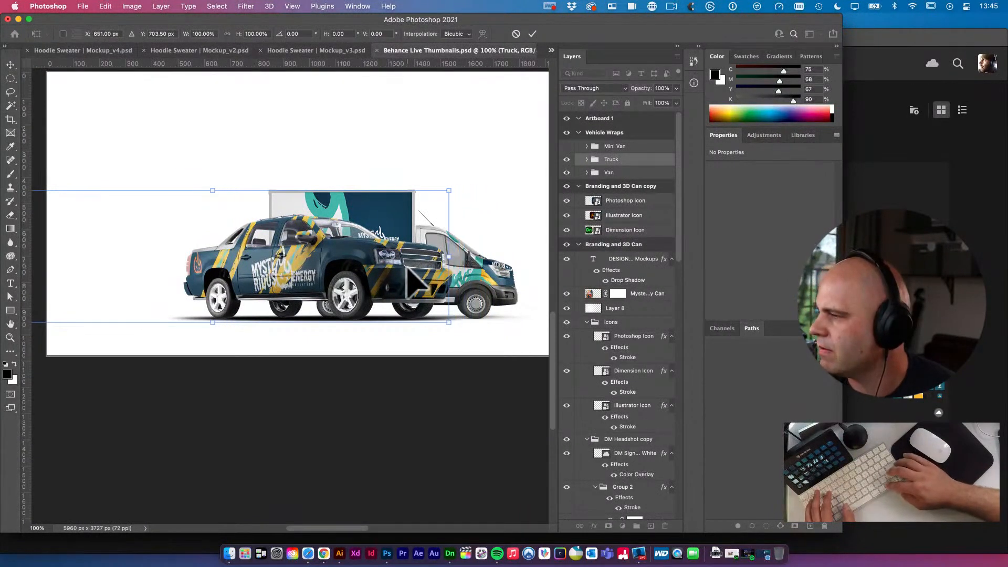
{"action": "key", "text": "shift+Left"}
{"action": "key", "text": "shift+Left"}
{"action": "key", "text": "shift+Left"}
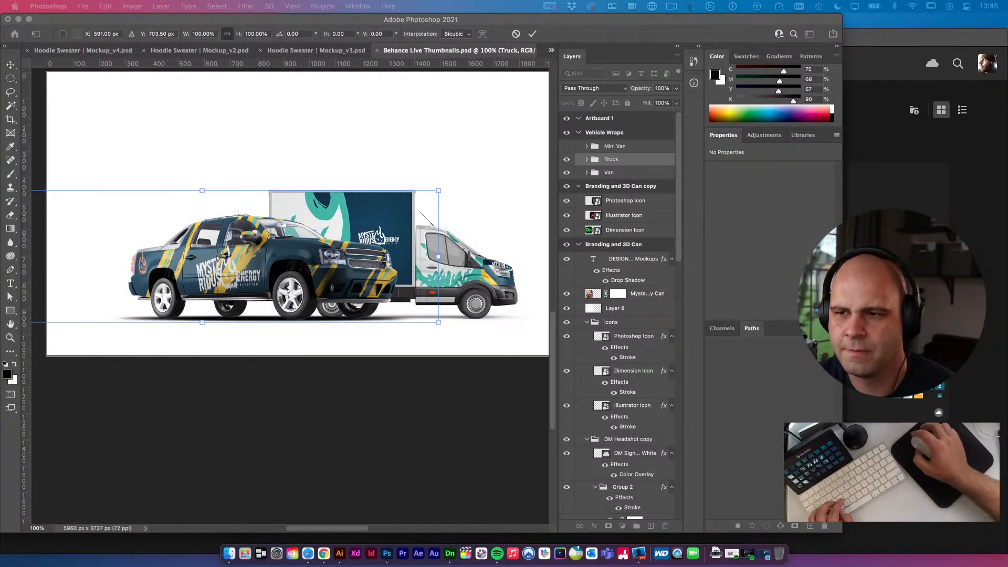
{"action": "left_click", "coordinate": [465, 151]}
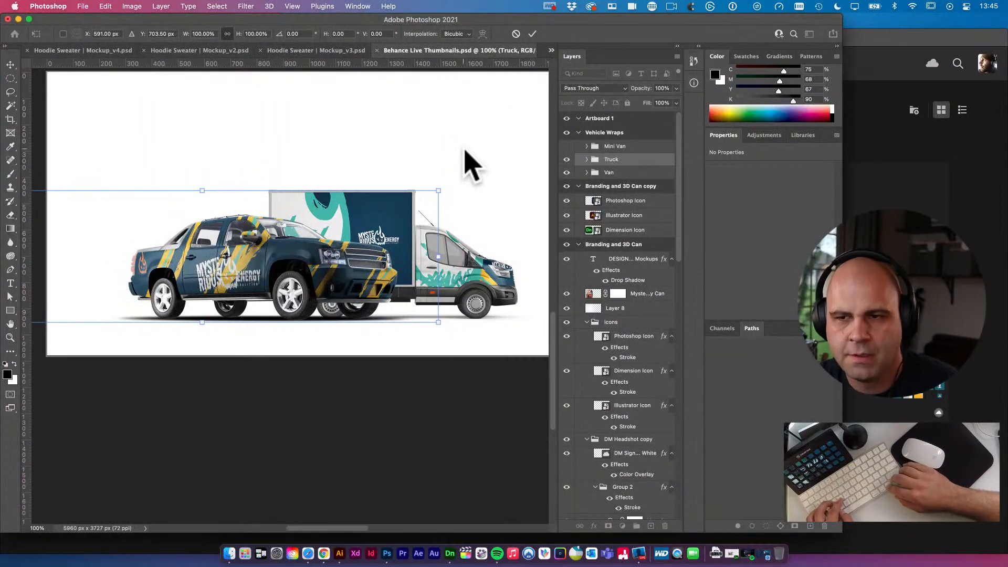
{"action": "key", "text": "Return"}
{"action": "key", "text": "shift+Left"}
{"action": "key", "text": "shift+Left"}
{"action": "key", "text": "shift+Left"}
{"action": "key", "text": "shift+Left"}
{"action": "key", "text": "shift+Left"}
{"action": "key", "text": "shift+Left"}
{"action": "key", "text": "shift+Left"}
{"action": "key", "text": "shift+Left"}
{"action": "key", "text": "shift+Left"}
{"action": "key", "text": "shift+Left"}
{"action": "key", "text": "shift+Left"}
{"action": "key", "text": "shift+Left"}
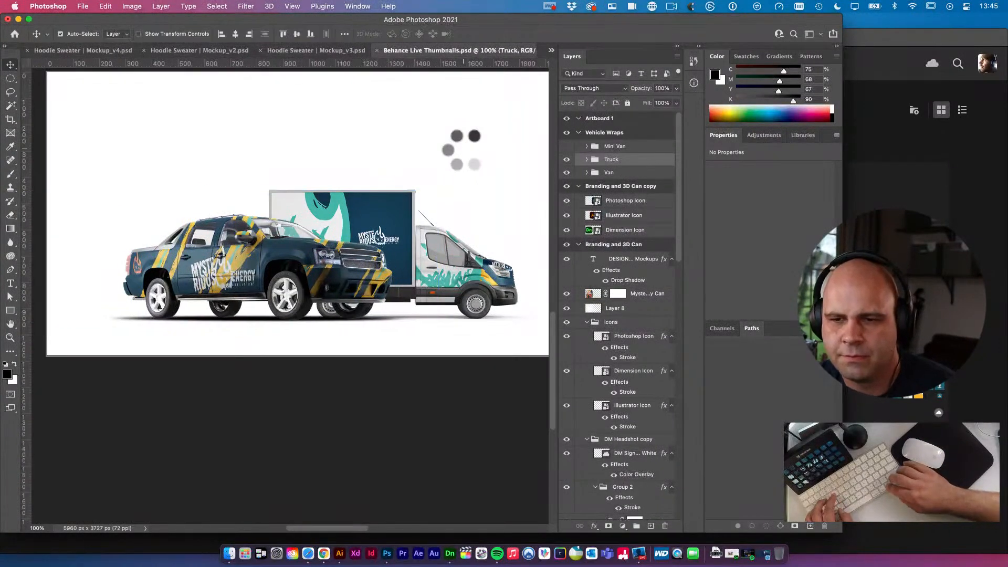
{"action": "key", "text": "shift+Left"}
{"action": "key", "text": "shift+Left"}
{"action": "key", "text": "shift+Left"}
{"action": "key", "text": "shift+Left"}
{"action": "key", "text": "shift+Left"}
{"action": "key", "text": "shift+Left"}
{"action": "key", "text": "shift+Left"}
{"action": "key", "text": "shift+Left"}
{"action": "key", "text": "shift+Left"}
{"action": "key", "text": "shift+Left"}
{"action": "key", "text": "shift+Left"}
{"action": "key", "text": "shift+Left"}
{"action": "key", "text": "shift+Left"}
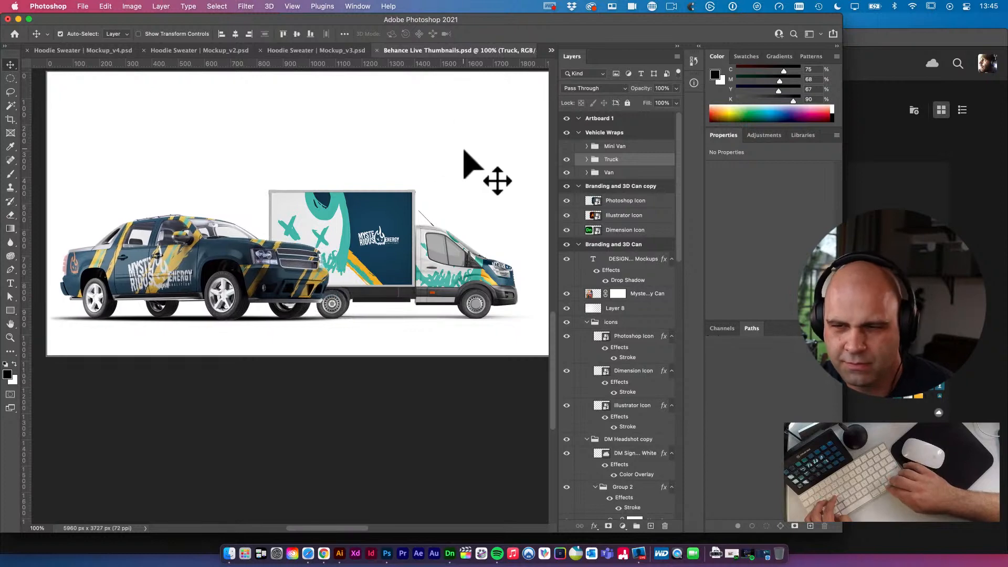
{"action": "key", "text": "shift+Left"}
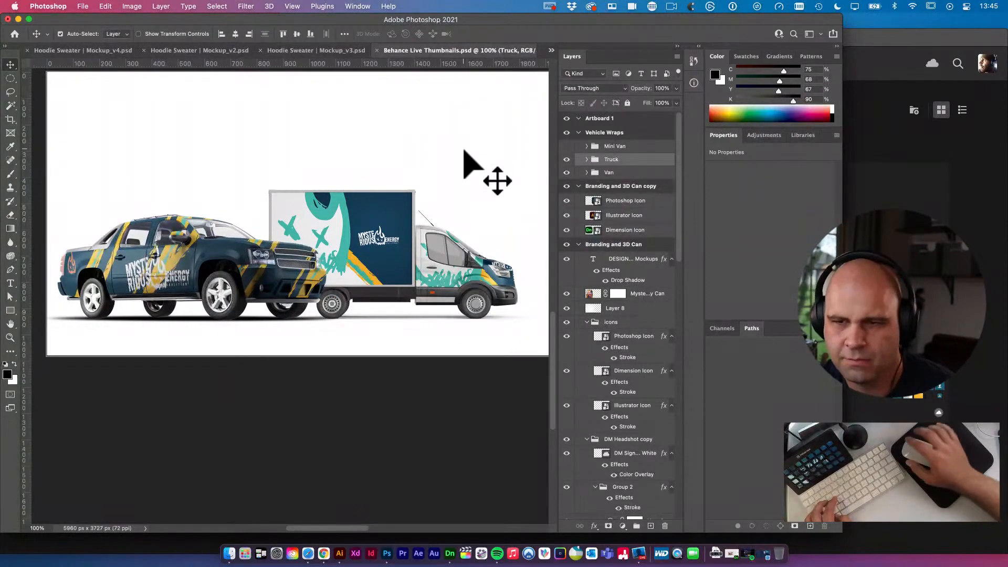
{"action": "left_click", "coordinate": [394, 214]}
{"action": "key", "text": "super+t"}
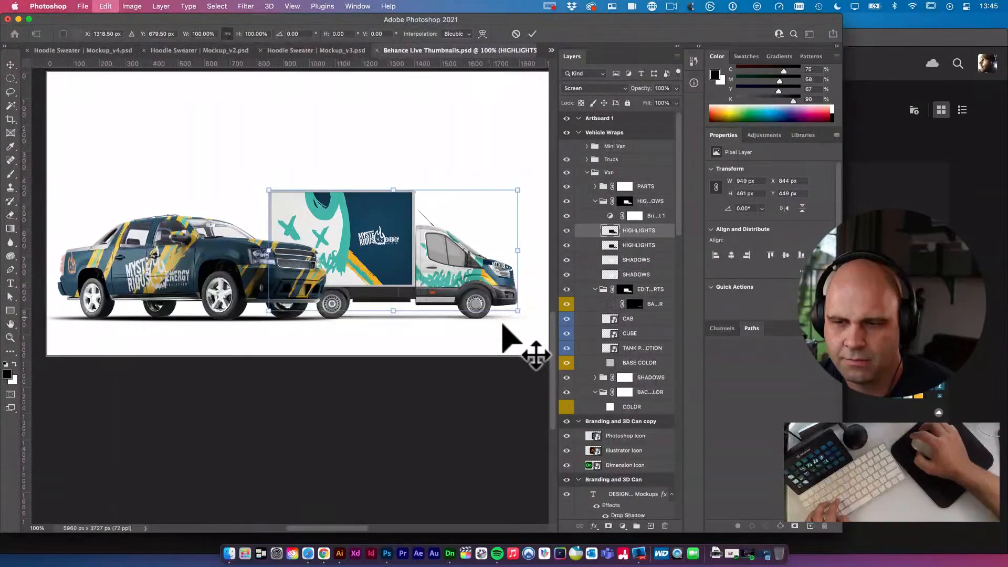
{"action": "key", "text": "Return"}
Move the whole Van group up 60 px so the box van sits further back behind the pickup
{"action": "left_click", "coordinate": [616, 173]}
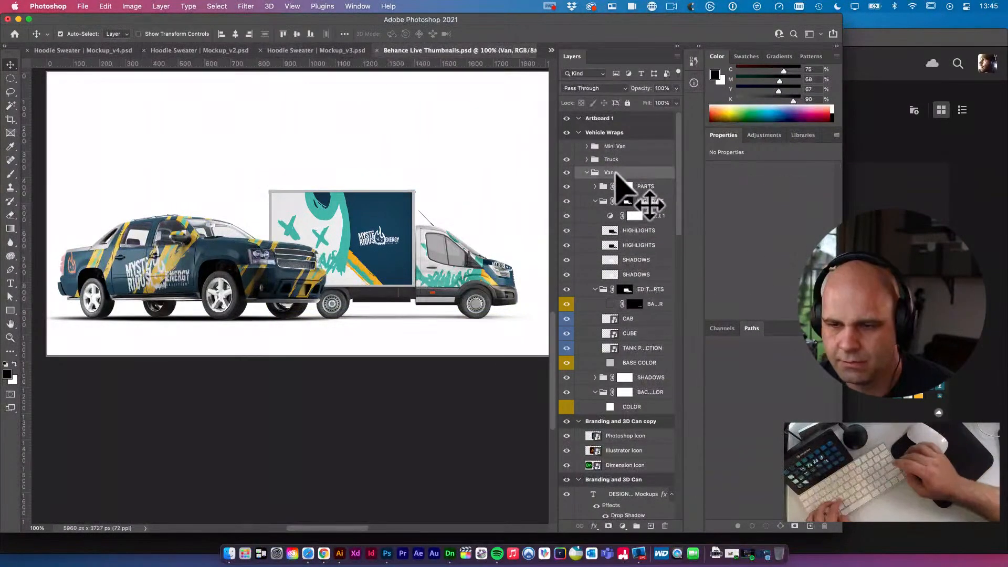
{"action": "key", "text": "shift+Up"}
{"action": "key", "text": "shift+Up"}
{"action": "key", "text": "shift+Up"}
{"action": "key", "text": "shift+Up"}
{"action": "key", "text": "shift+Up"}
{"action": "key", "text": "shift+Up"}
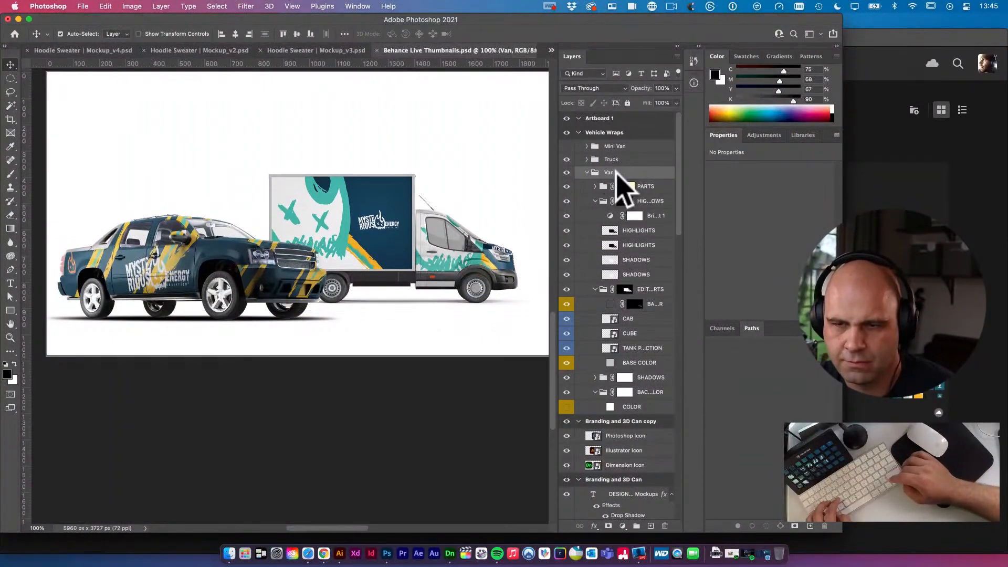
Scale the Van group down to about 91% width and 87% height, and nudge it 20 px left and 10 px up
{"action": "key", "text": "super+t"}
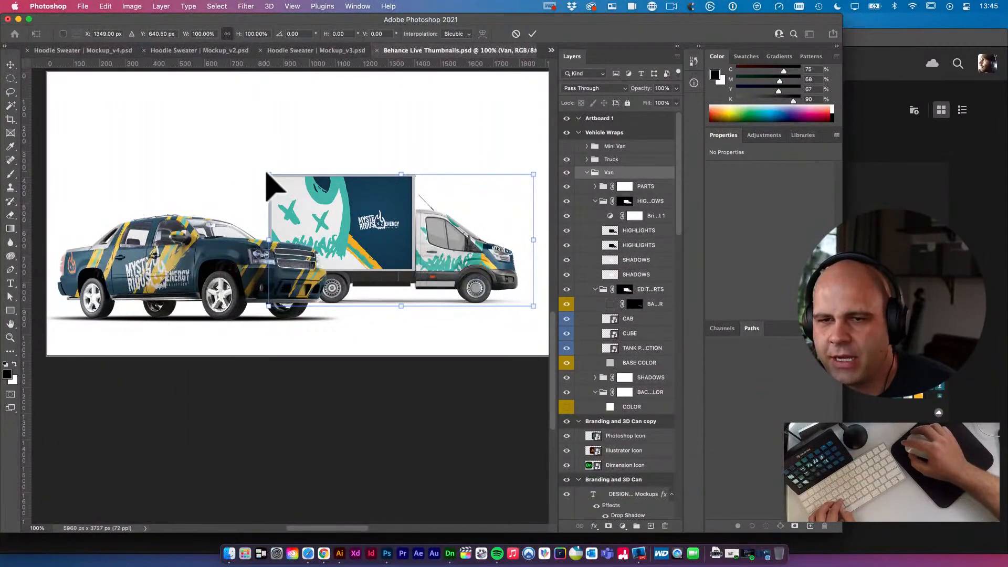
{"action": "left_click_drag", "start_coordinate": [268, 174], "coordinate": [294, 193]}
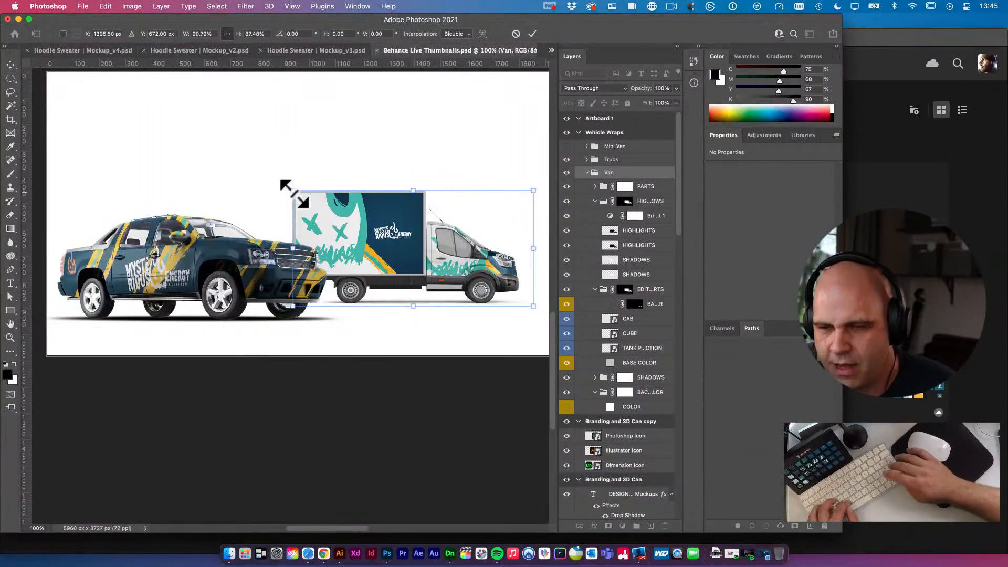
{"action": "key", "text": "Return"}
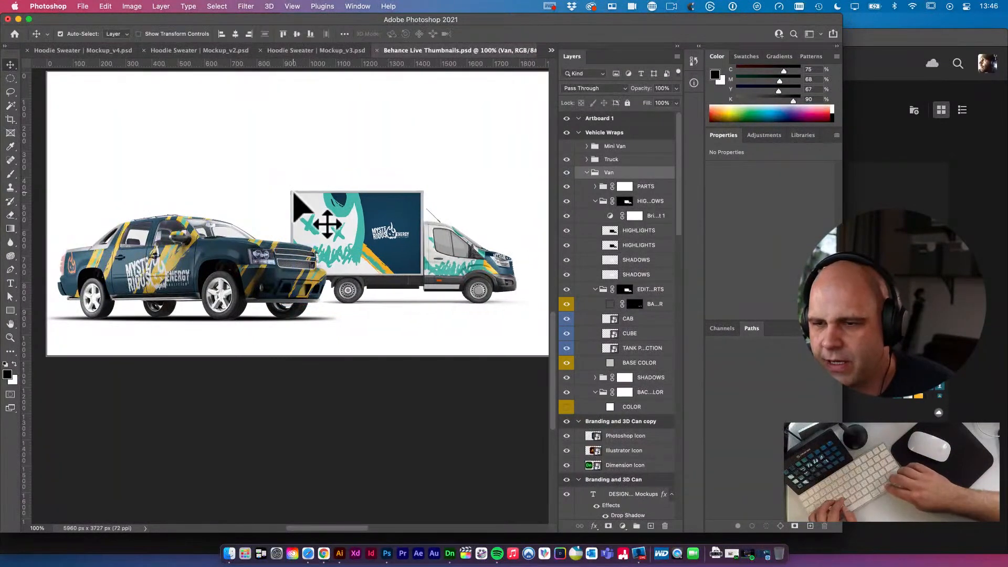
{"action": "key", "text": "shift+Left"}
{"action": "key", "text": "shift+Left"}
{"action": "key", "text": "shift+Up"}
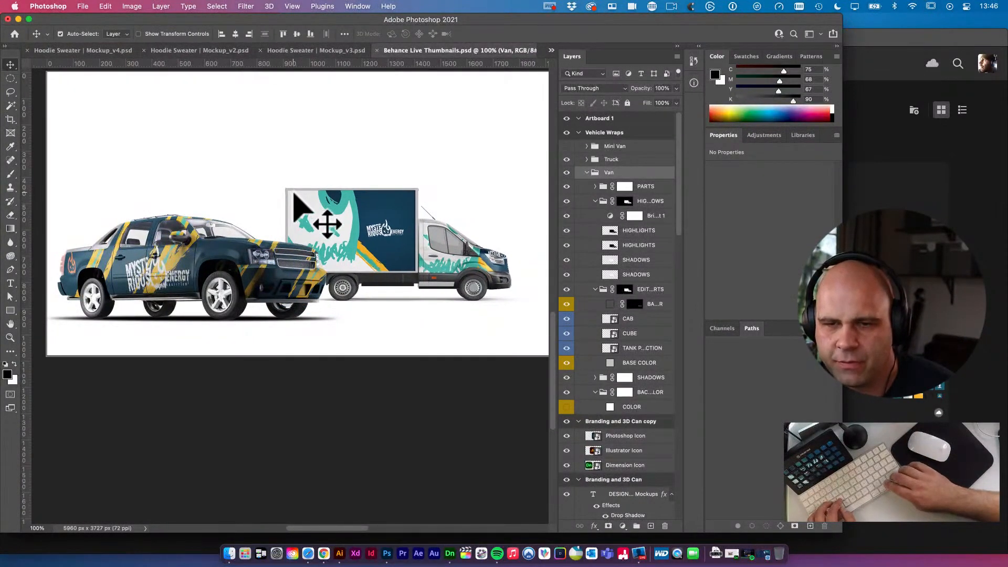
Add a new layer between the Truck and Van groups and paint a soft black shadow behind the pickup's front with a 300 px brush
{"action": "left_click", "coordinate": [246, 268]}
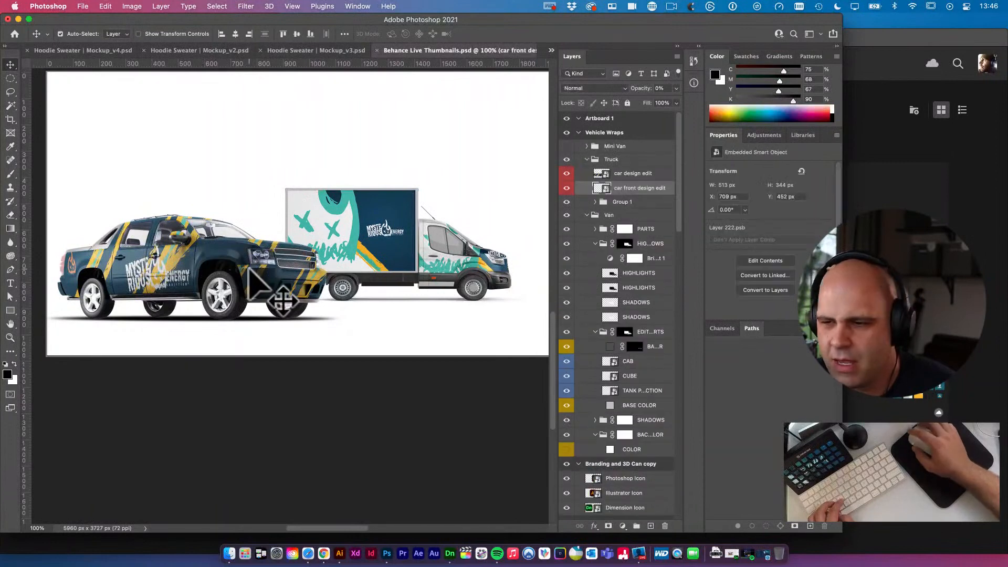
{"action": "left_click", "coordinate": [587, 159]}
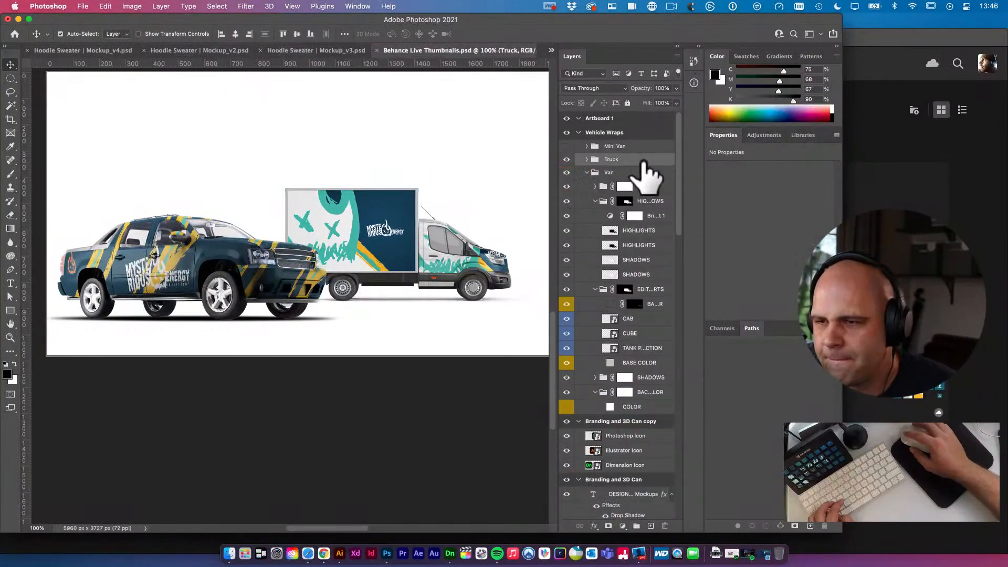
{"action": "left_click", "coordinate": [586, 173]}
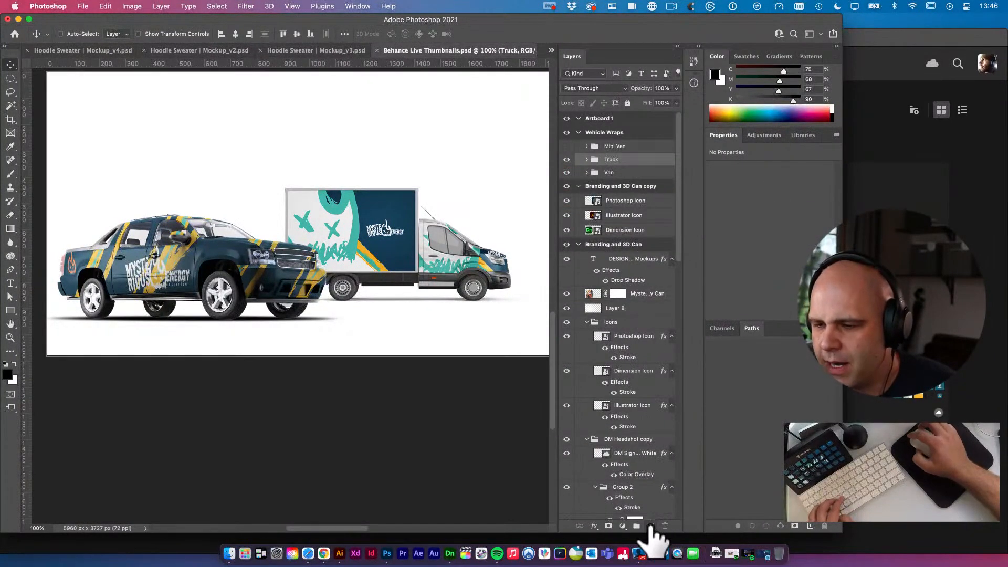
{"action": "left_click", "coordinate": [650, 526]}
{"action": "key", "text": "b"}
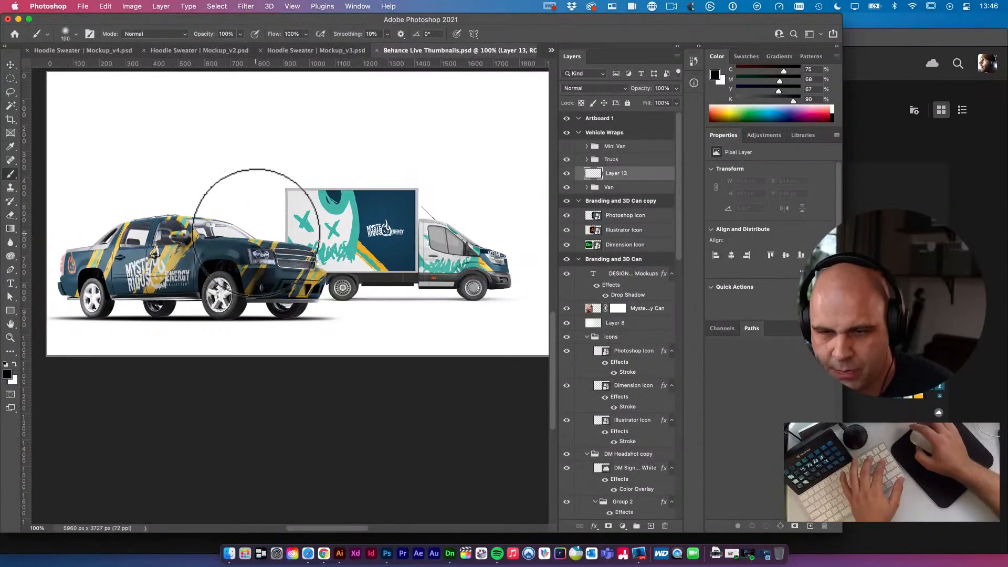
{"action": "mouse_move", "coordinate": [315, 288]}
{"action": "left_mouse_down"}
{"action": "mouse_move", "coordinate": [270, 255]}
{"action": "mouse_move", "coordinate": [310, 265]}
{"action": "mouse_move", "coordinate": [336, 289]}
{"action": "mouse_move", "coordinate": [256, 272]}
{"action": "mouse_move", "coordinate": [266, 271]}
{"action": "left_mouse_up"}
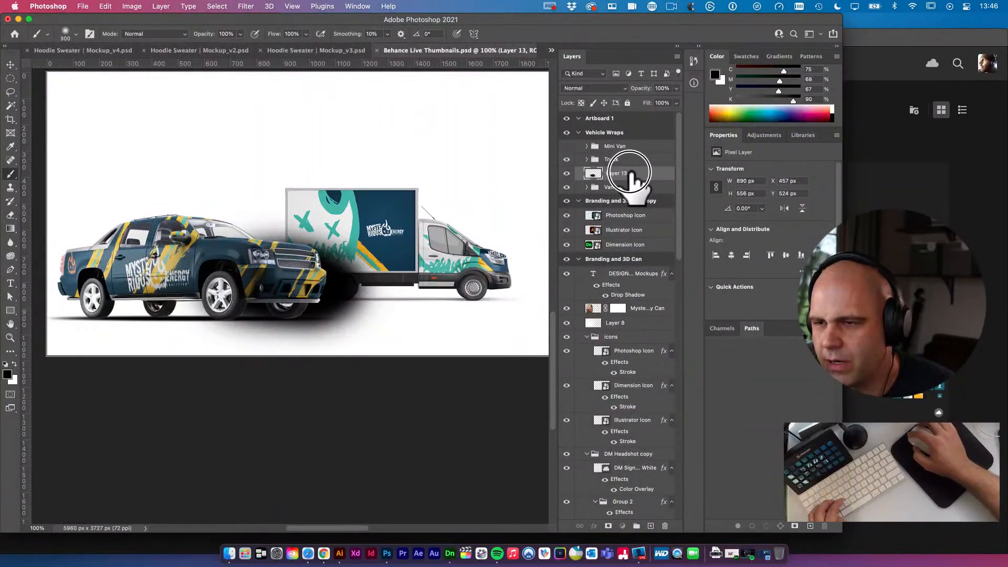
Clip the Layer 13 shadow to the Van group, lower its opacity to 46% and set its blend mode to Multiply
{"action": "left_click", "coordinate": [617, 180], "text": "alt"}
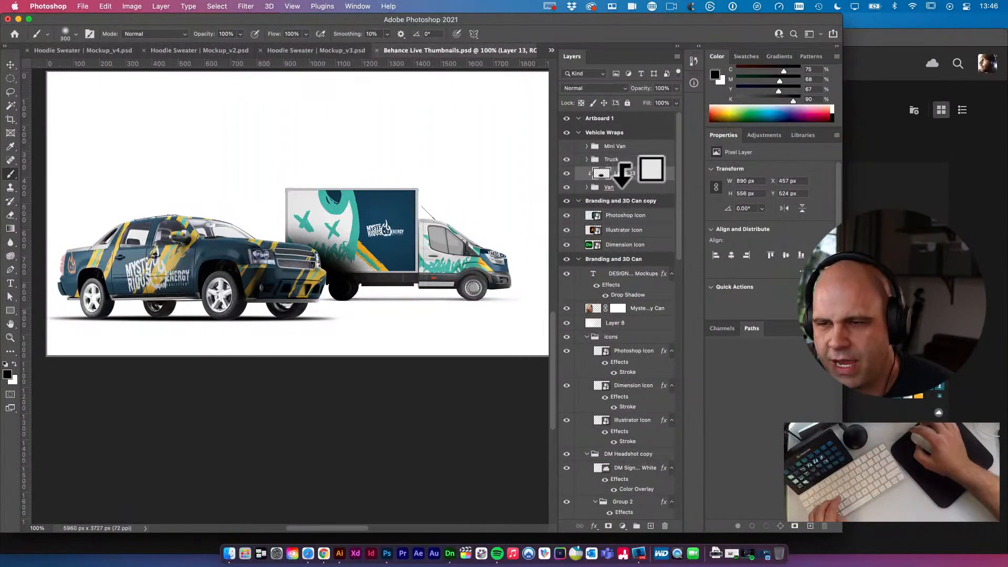
{"action": "key", "text": "v"}
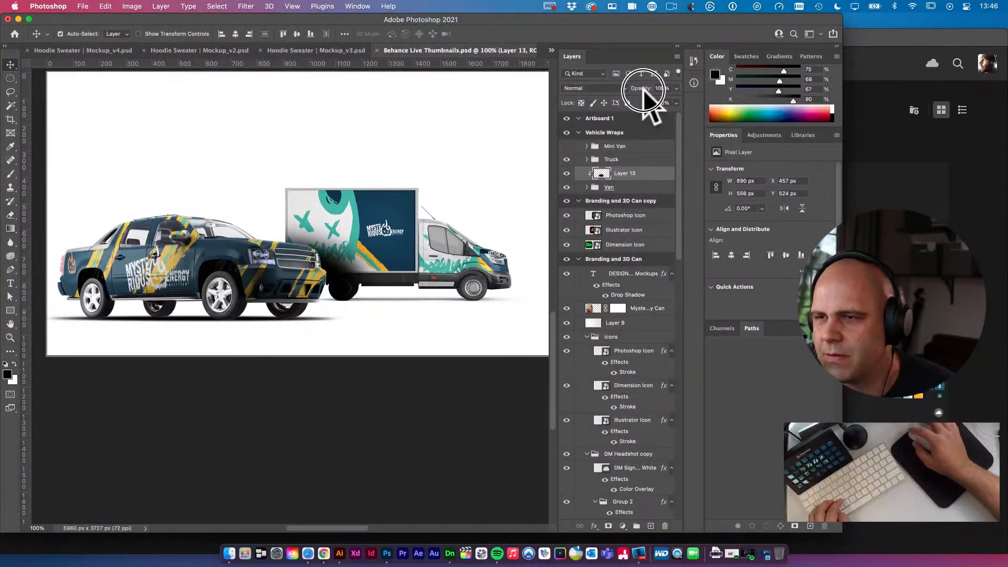
{"action": "left_click_drag", "start_coordinate": [644, 89], "coordinate": [645, 95]}
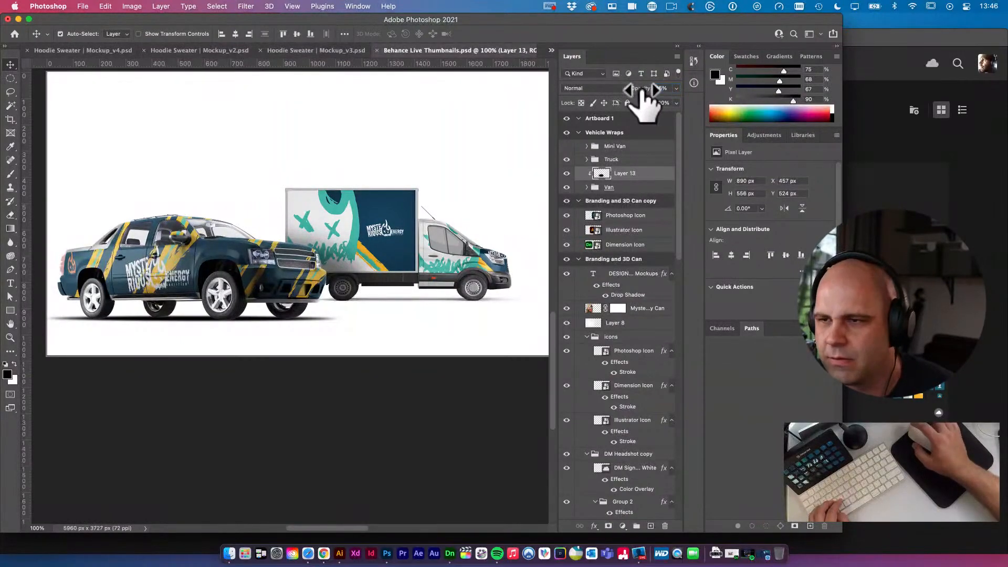
{"action": "left_click", "coordinate": [624, 88]}
{"action": "left_click", "coordinate": [601, 125]}
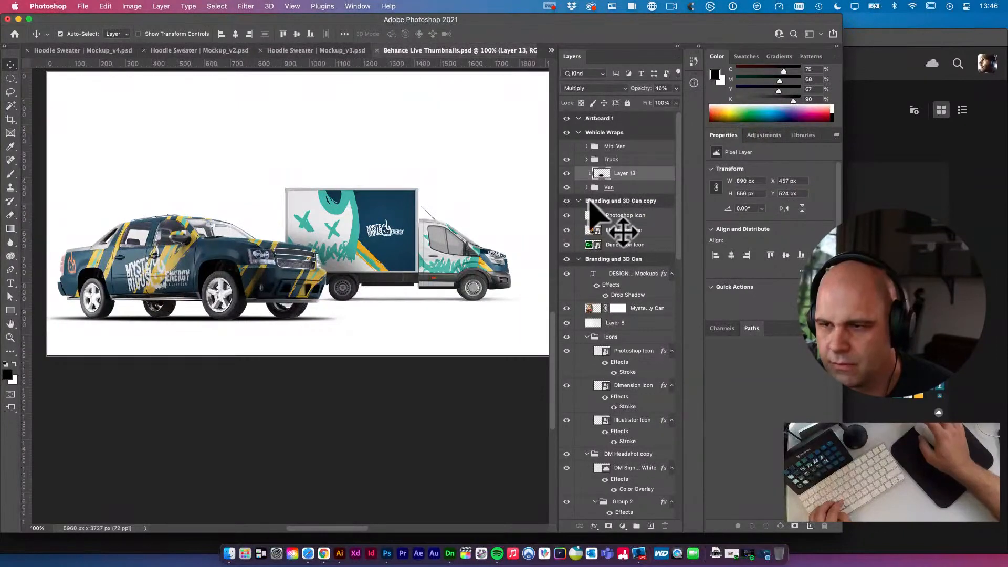
Paint more soft black shadow over the box van behind the pickup's front and set the shadow layer's opacity to 43%
{"action": "key", "text": "b"}
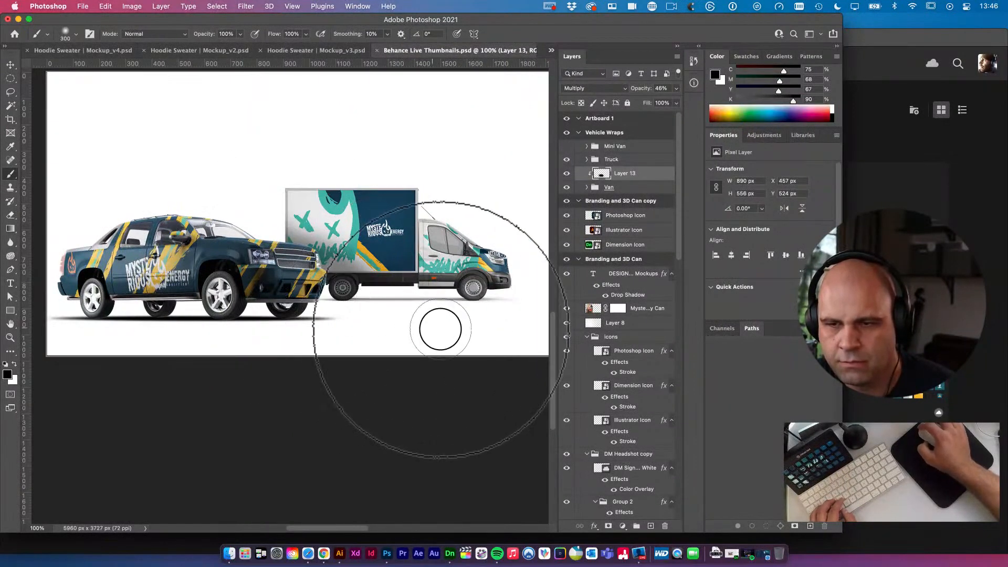
{"action": "left_click_drag", "start_coordinate": [276, 289], "coordinate": [391, 315]}
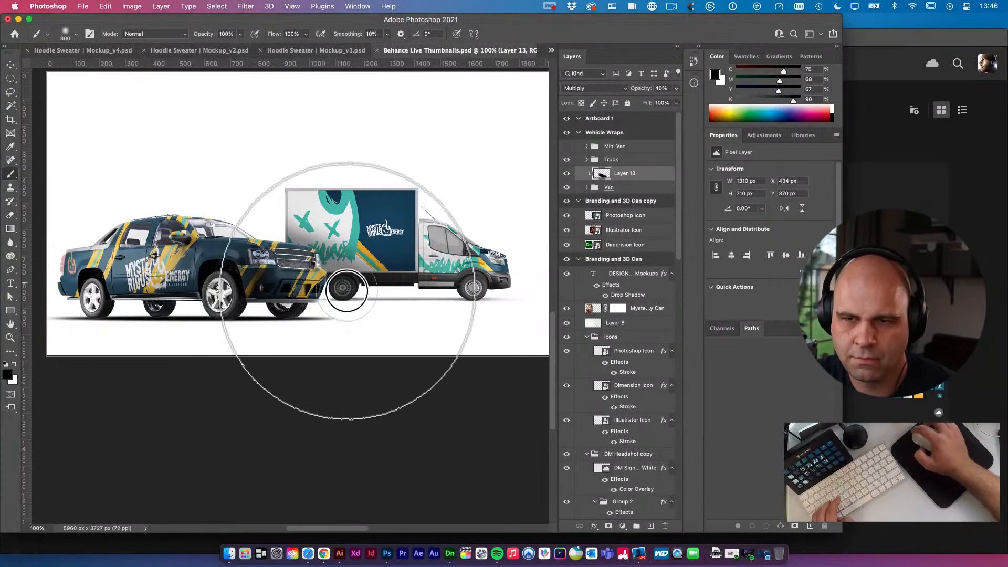
{"action": "left_click_drag", "start_coordinate": [642, 85], "coordinate": [646, 85]}
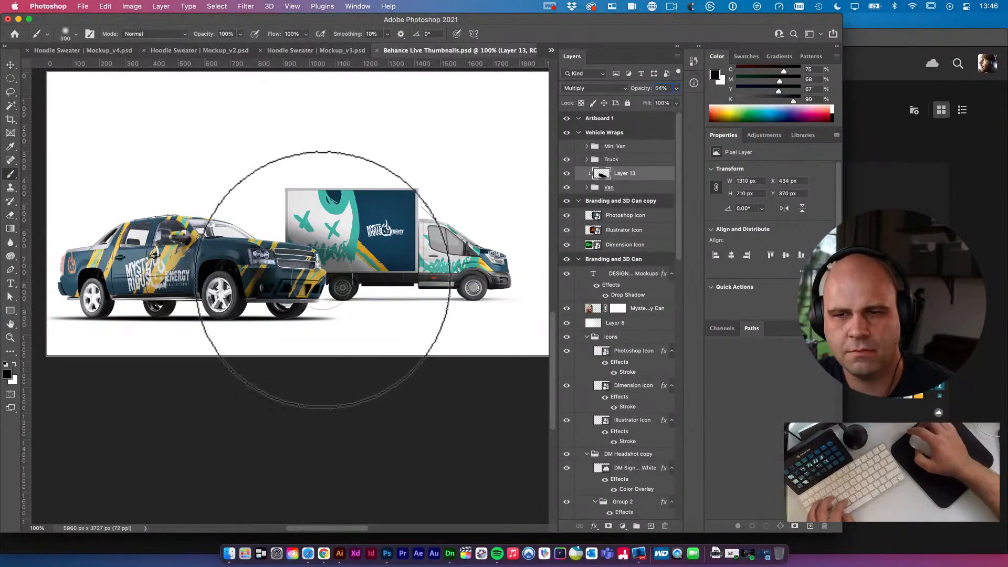
{"action": "key", "text": "v"}
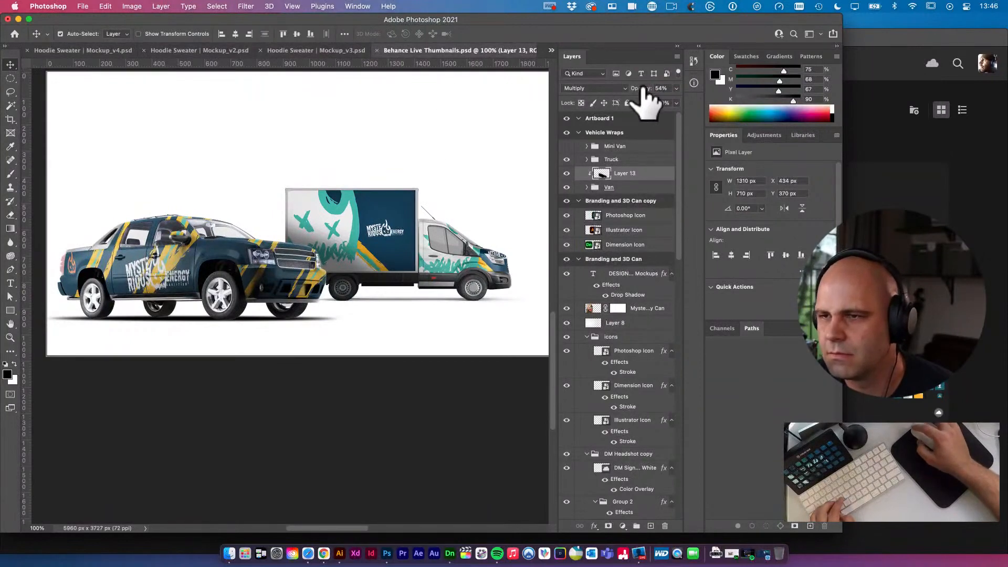
{"action": "left_click_drag", "start_coordinate": [645, 97], "coordinate": [641, 100]}
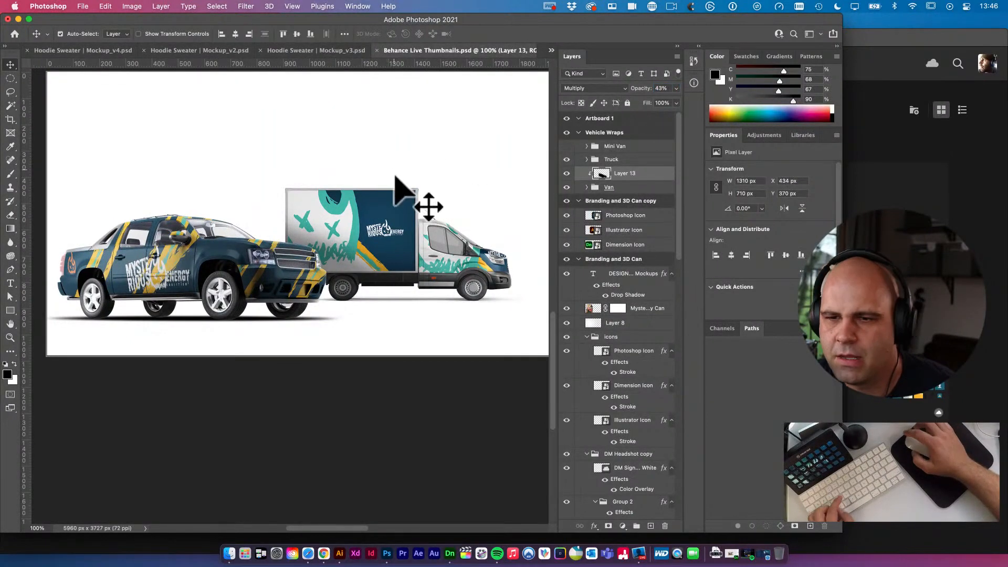
Move the Truck group, Layer 13 and the Van group together 50 px right and 40 px down on the Vehicle Wraps artboard
{"action": "key", "text": "super+minus"}
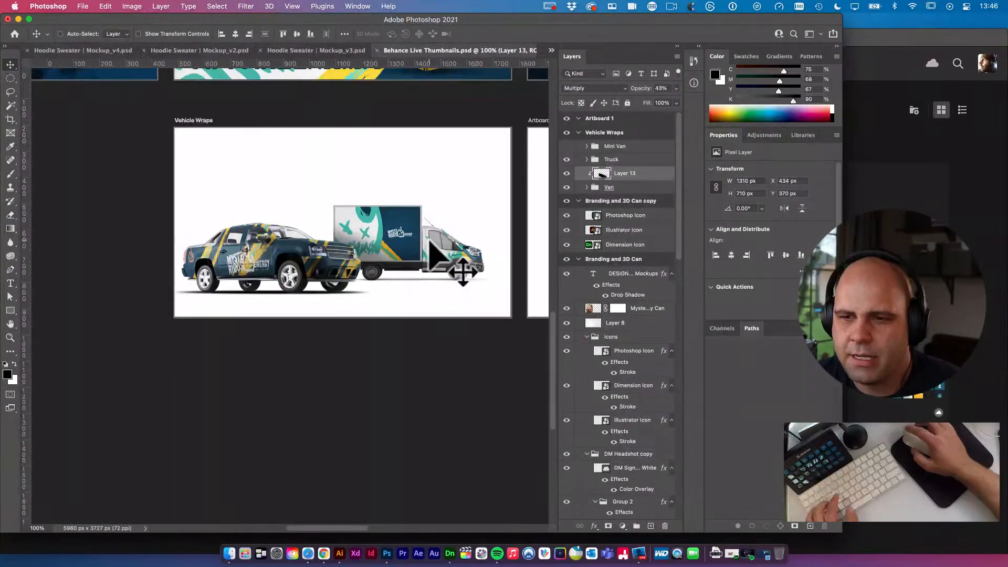
{"action": "left_click_drag", "start_coordinate": [464, 328], "coordinate": [425, 342]}
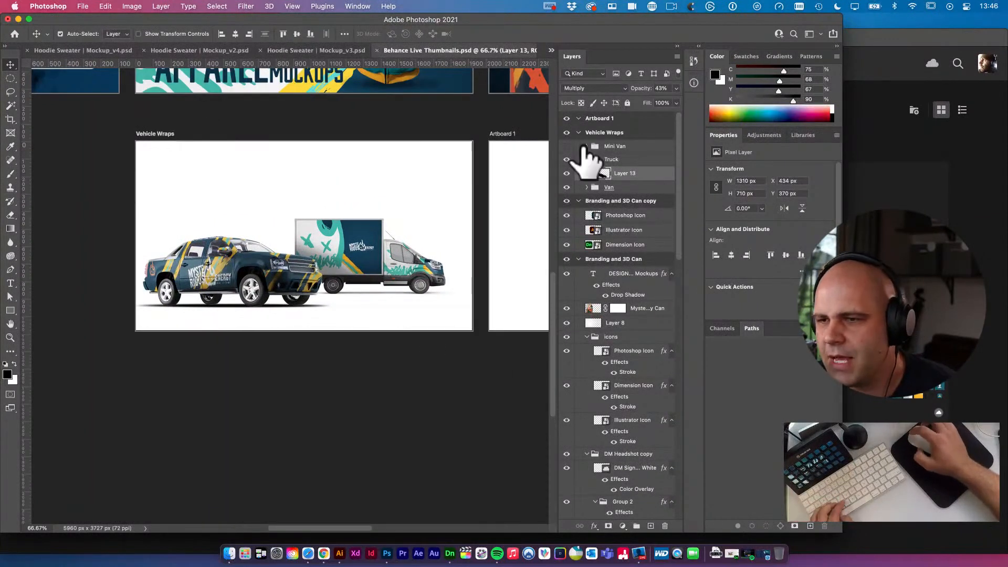
{"action": "left_click", "coordinate": [598, 159]}
{"action": "left_click", "coordinate": [635, 187], "text": "shift"}
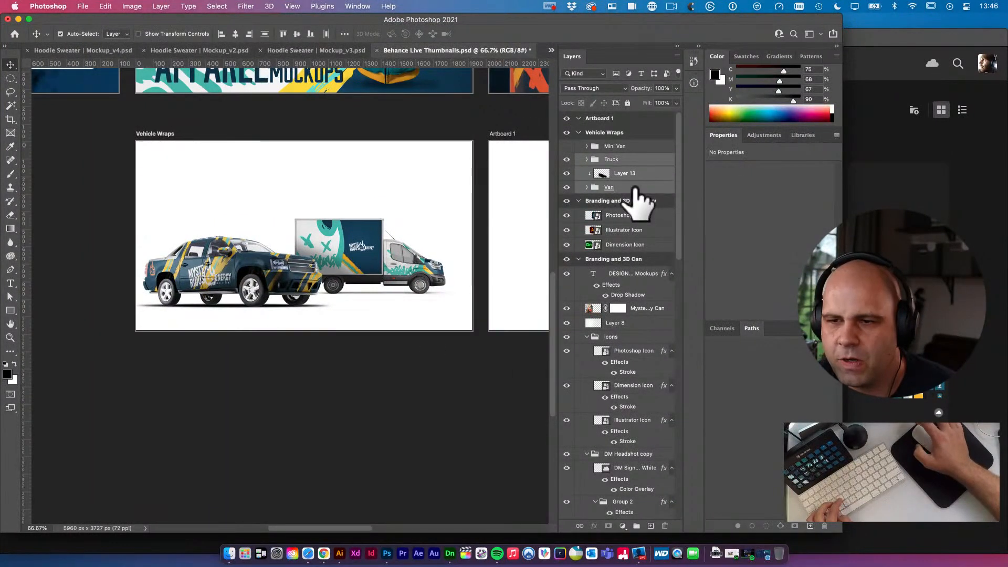
{"action": "key", "text": "shift+Right"}
{"action": "key", "text": "shift+Right"}
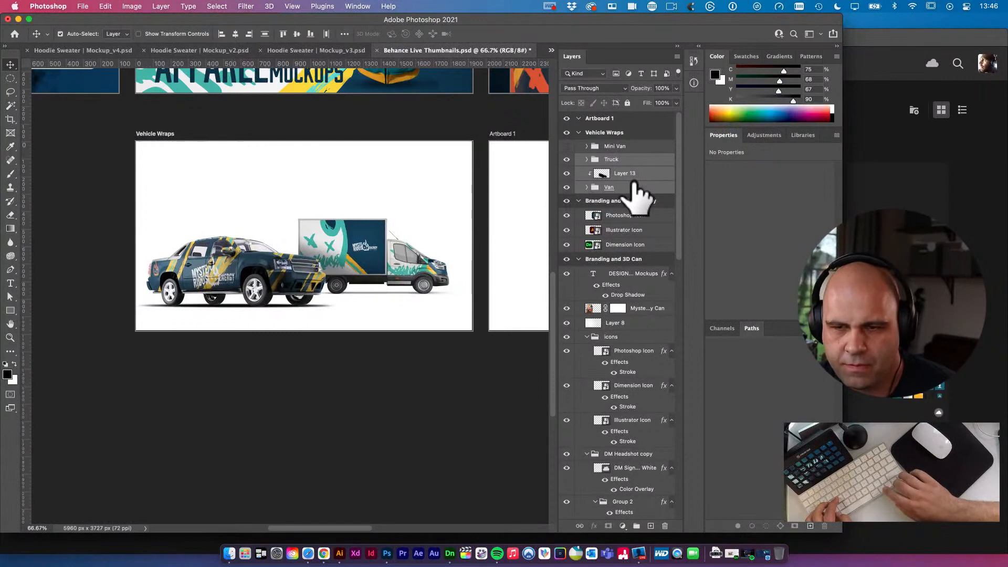
{"action": "key", "text": "shift+Down"}
{"action": "key", "text": "shift+Down"}
{"action": "key", "text": "shift+Right"}
{"action": "key", "text": "shift+Down"}
{"action": "key", "text": "shift+Right"}
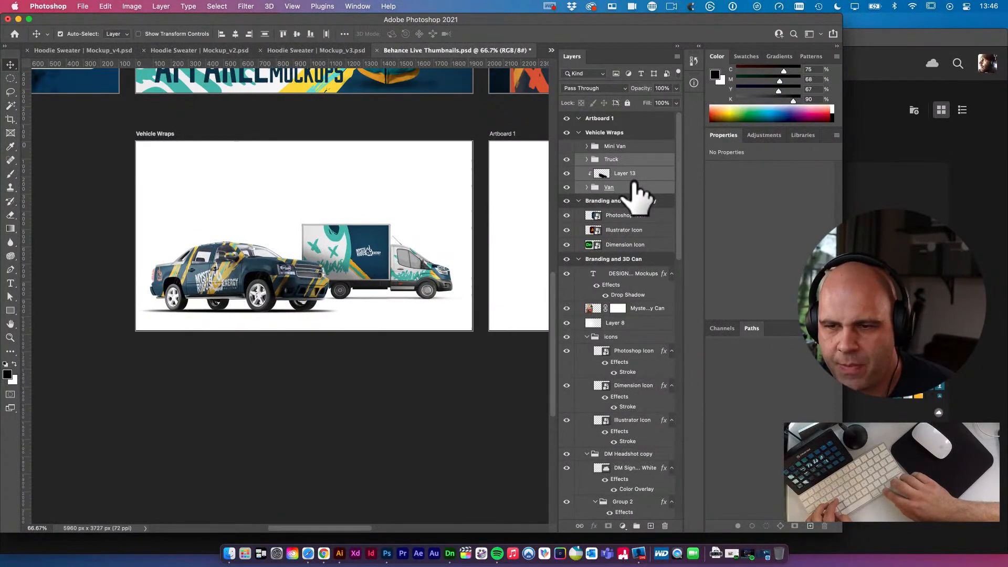
{"action": "key", "text": "shift+Right"}
{"action": "key", "text": "shift+Down"}
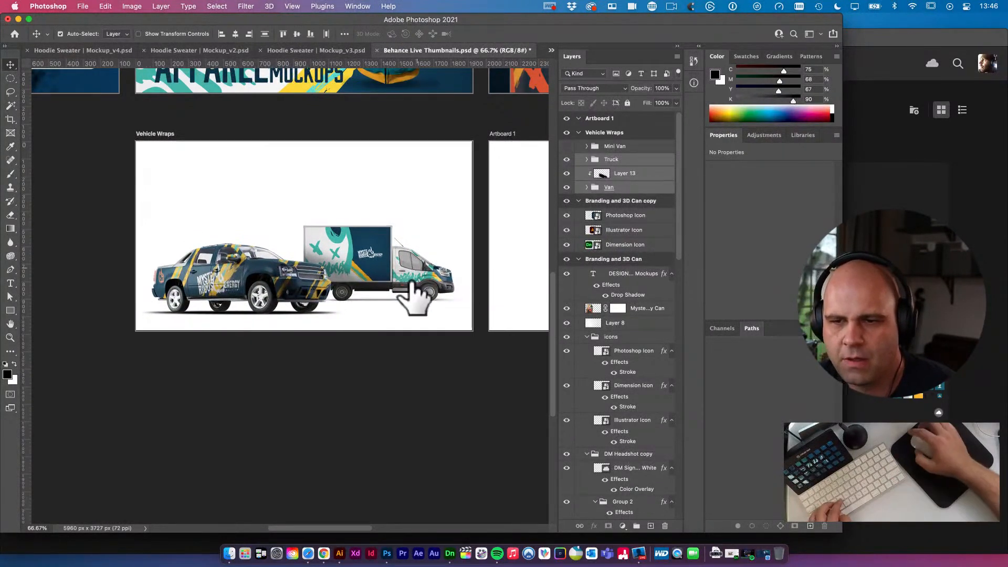
Add a new layer below the Van group and fill it with the light teal from the library's color theme_8
{"action": "left_click", "coordinate": [430, 391]}
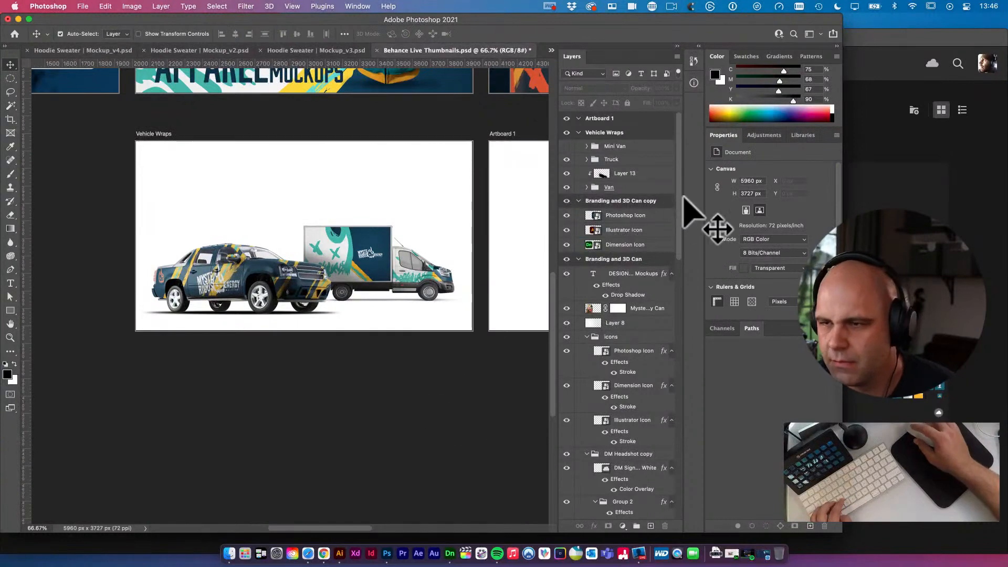
{"action": "left_click", "coordinate": [653, 189]}
{"action": "left_click", "coordinate": [651, 526], "text": "super"}
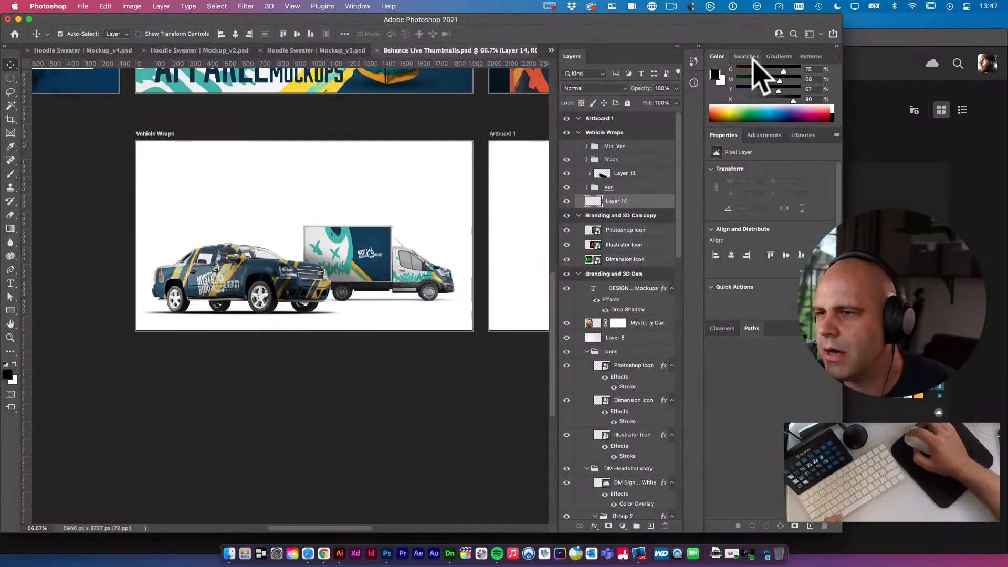
{"action": "left_click", "coordinate": [803, 135]}
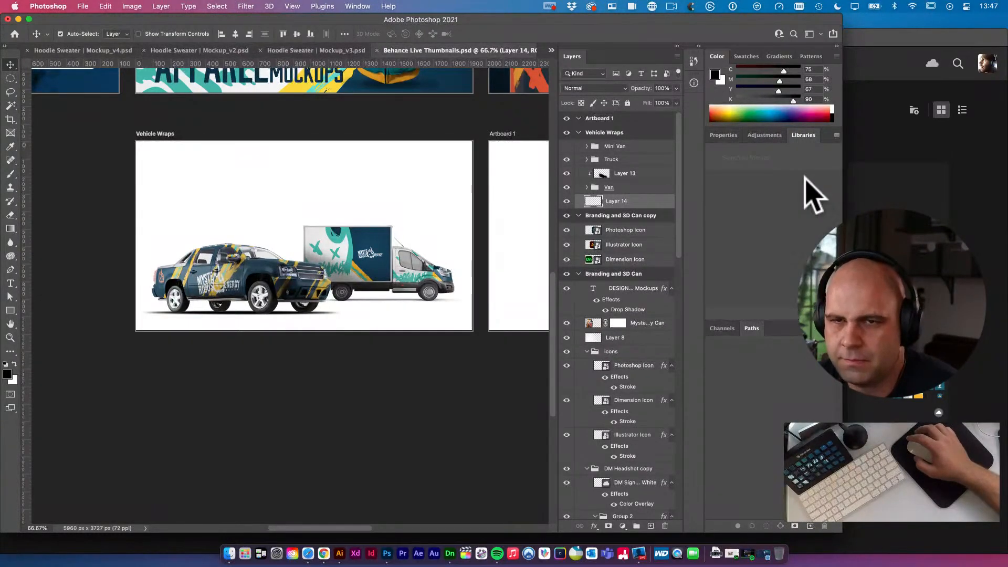
{"action": "scroll", "coordinate": [787, 252], "scroll_direction": "down", "scroll_amount": 3}
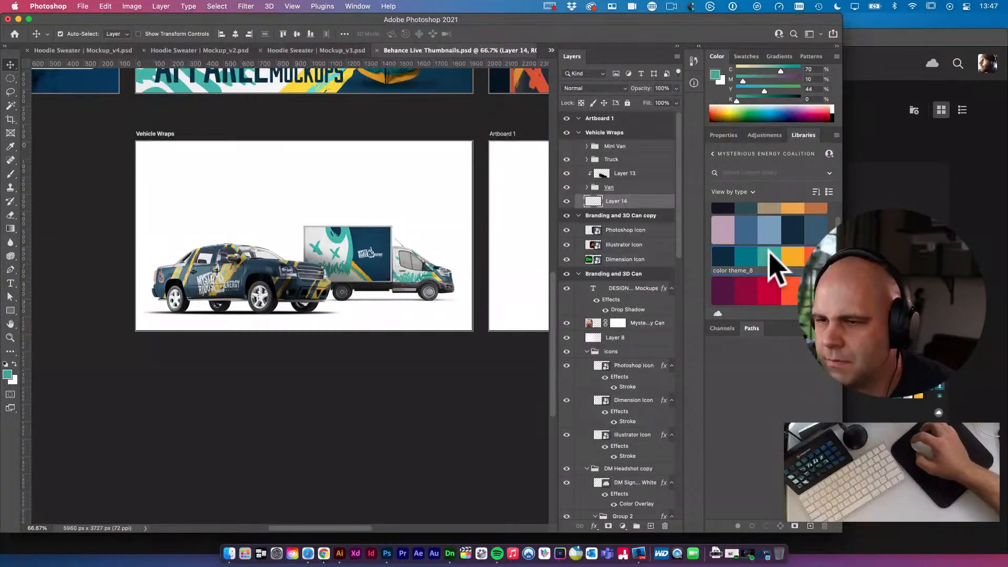
{"action": "key", "text": "g"}
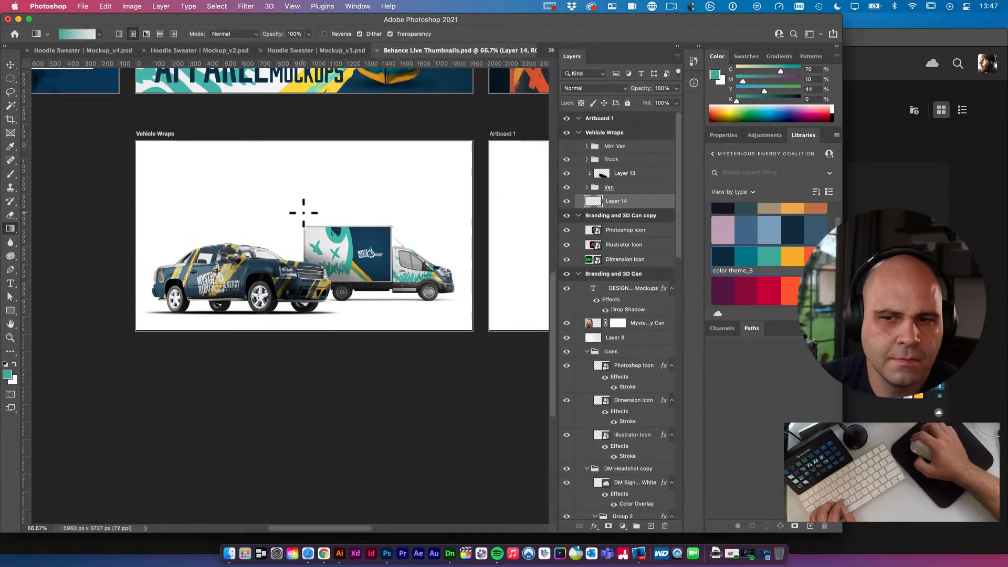
{"action": "left_click_drag", "start_coordinate": [356, 254], "coordinate": [356, 237]}
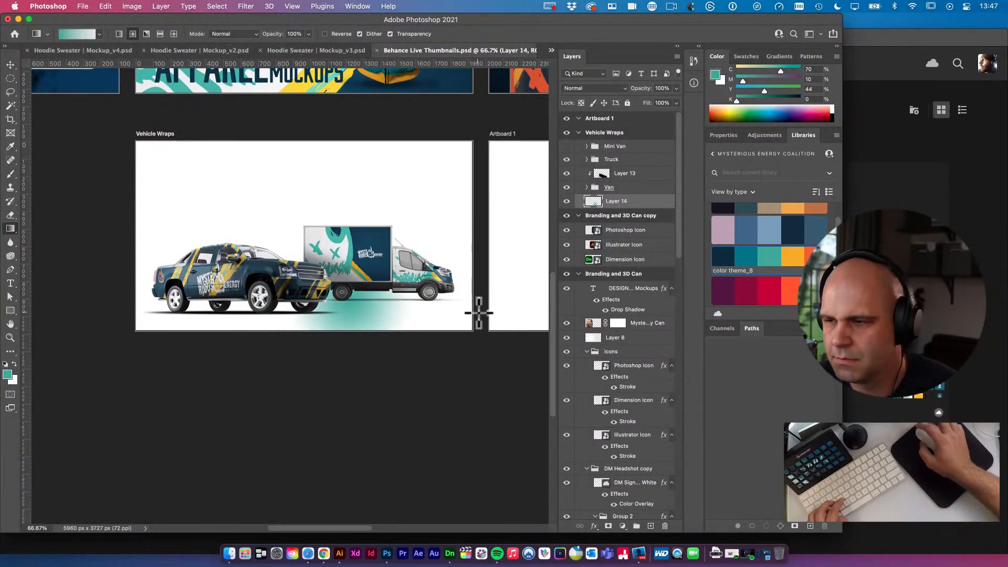
{"action": "key", "text": "alt+BackSpace"}
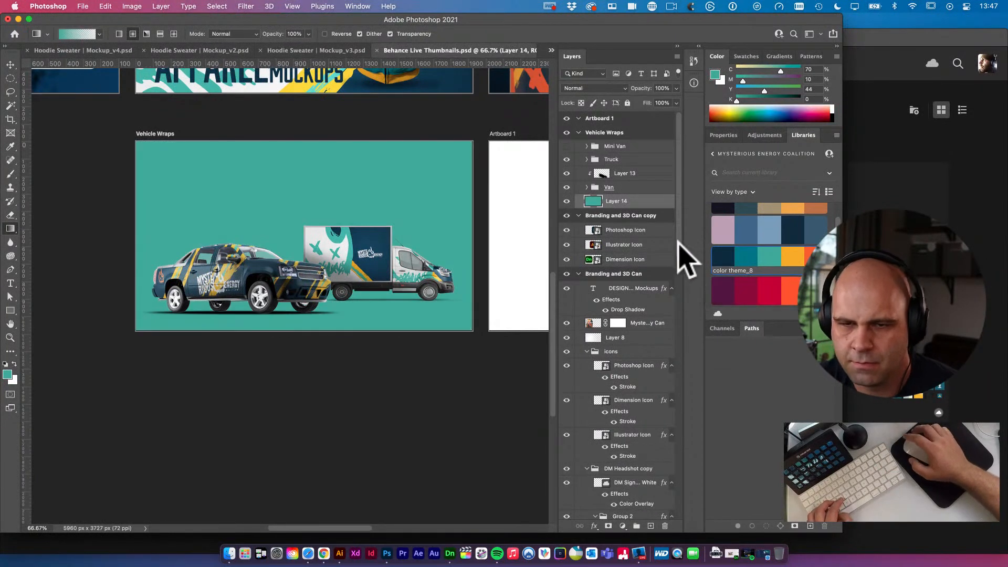
Try a darker teal linear gradient from color theme_8 rising from the bottom of the teal background layer
{"action": "left_click", "coordinate": [743, 260]}
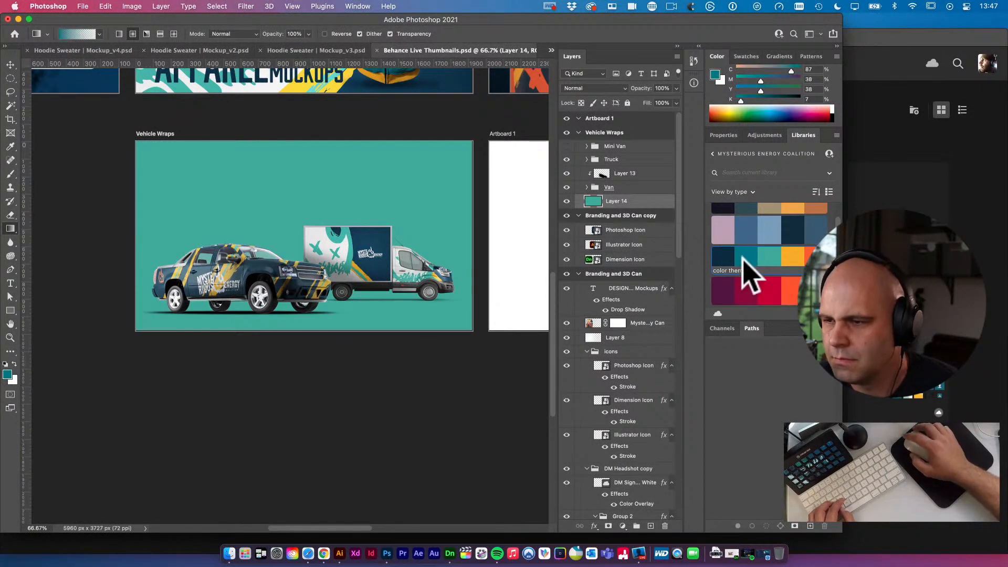
{"action": "double_click", "coordinate": [746, 258]}
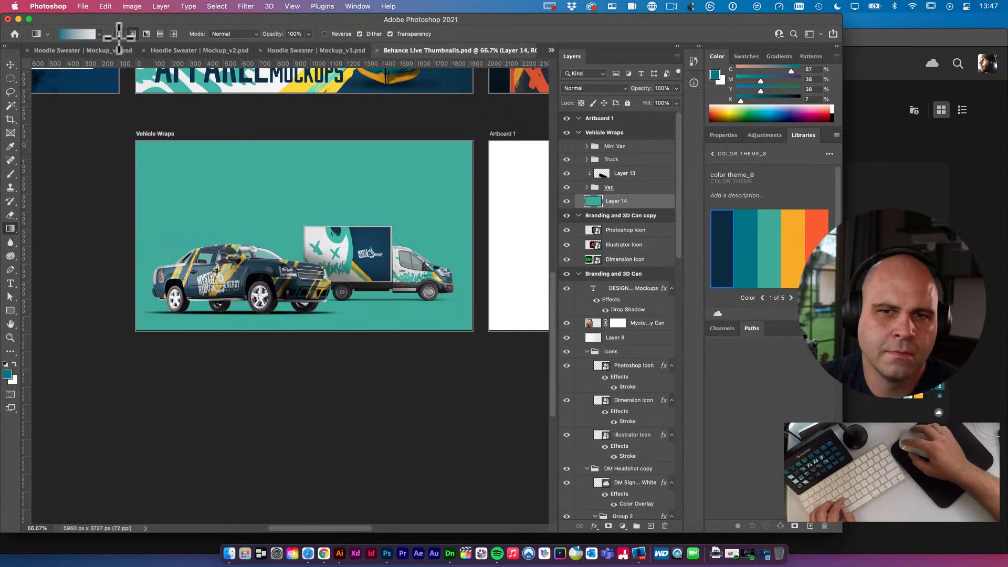
{"action": "left_click_drag", "start_coordinate": [294, 351], "coordinate": [305, 276]}
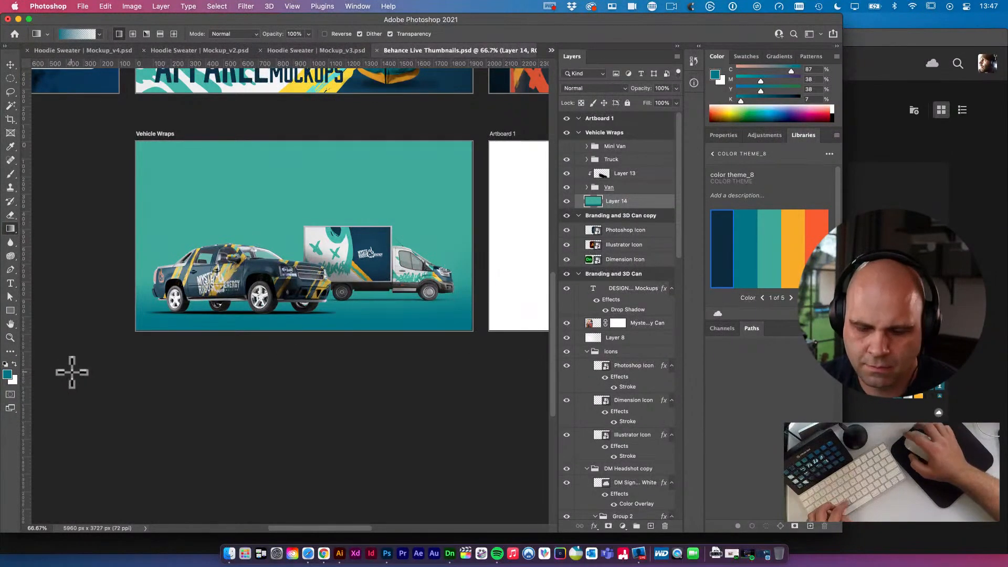
{"action": "key", "text": "v"}
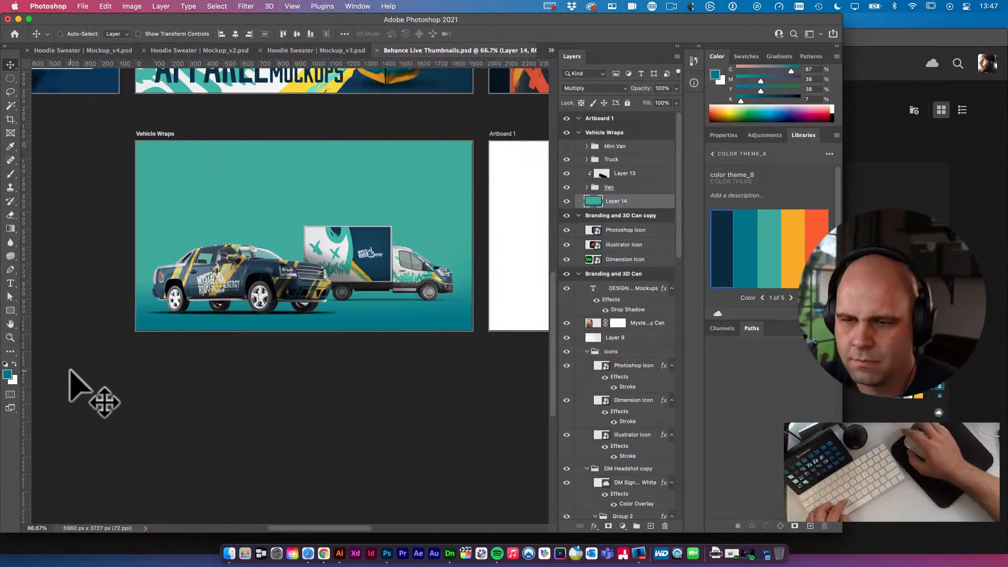
{"action": "key", "text": "super+z"}
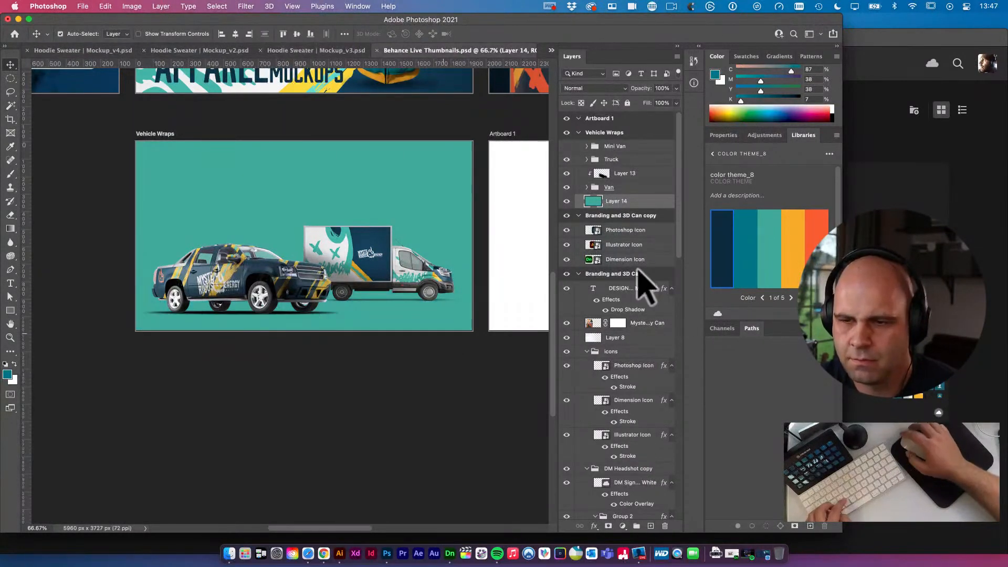
Add a new layer above the teal background and make the light teal from color theme_8 the foreground colour
{"action": "left_click", "coordinate": [651, 526]}
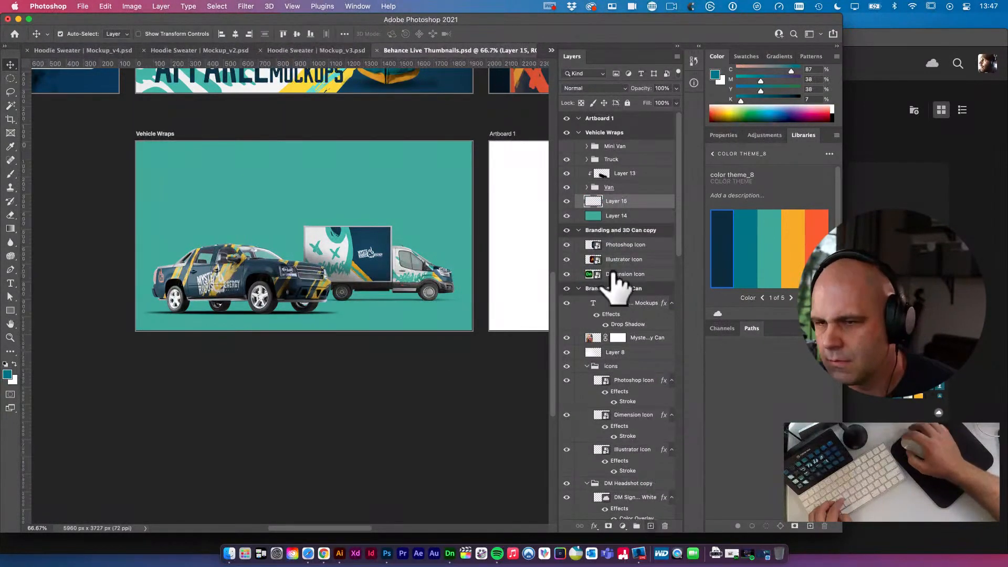
{"action": "left_click", "coordinate": [770, 241]}
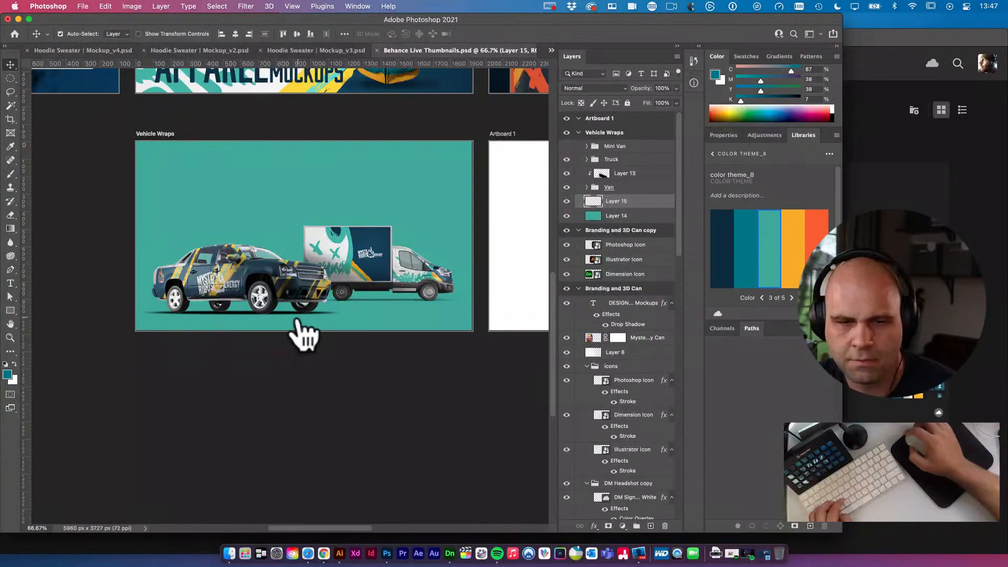
{"action": "key", "text": "g"}
{"action": "left_click", "coordinate": [770, 237]}
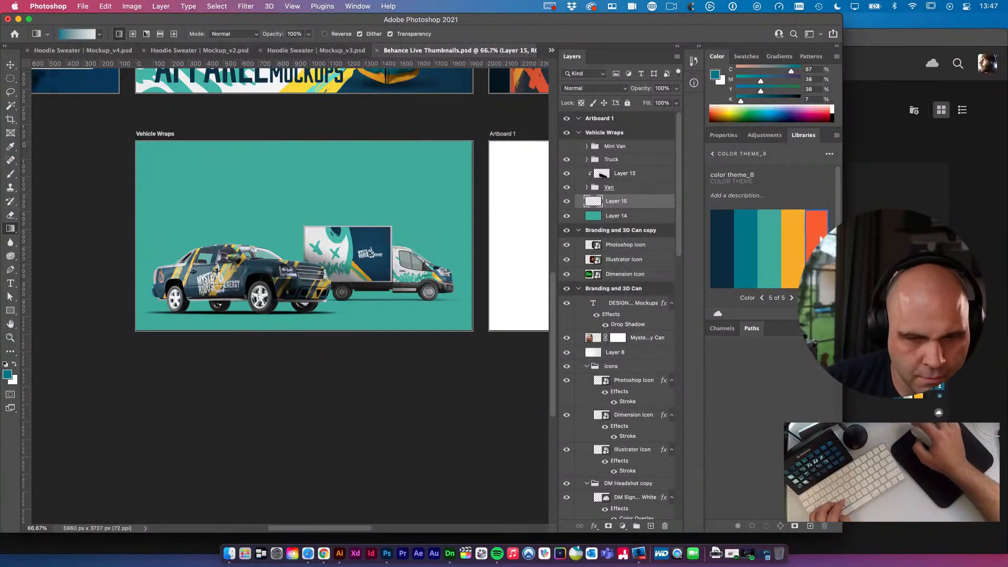
{"action": "left_click", "coordinate": [713, 154]}
{"action": "scroll", "coordinate": [798, 273], "scroll_direction": "down", "scroll_amount": 1}
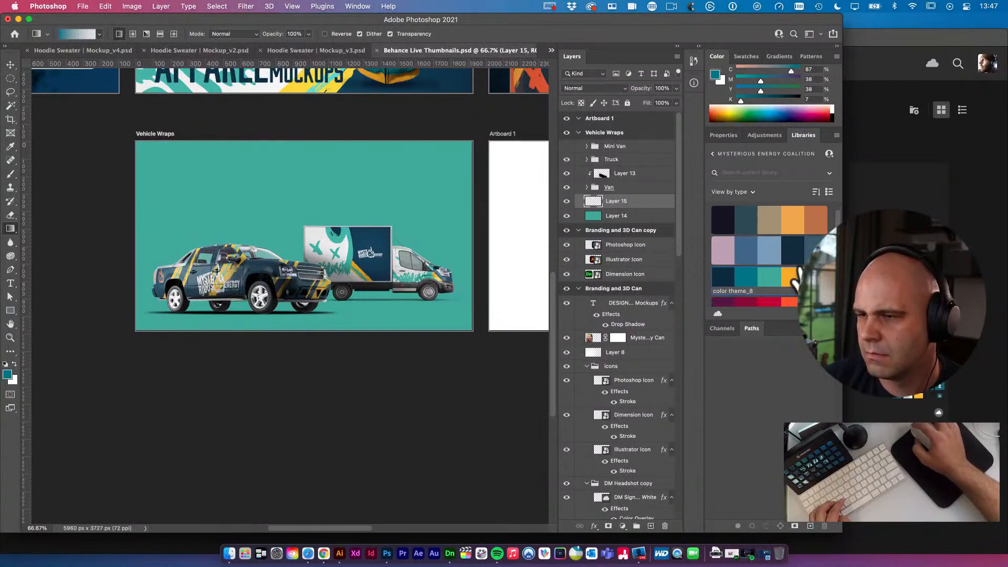
{"action": "left_click", "coordinate": [770, 277]}
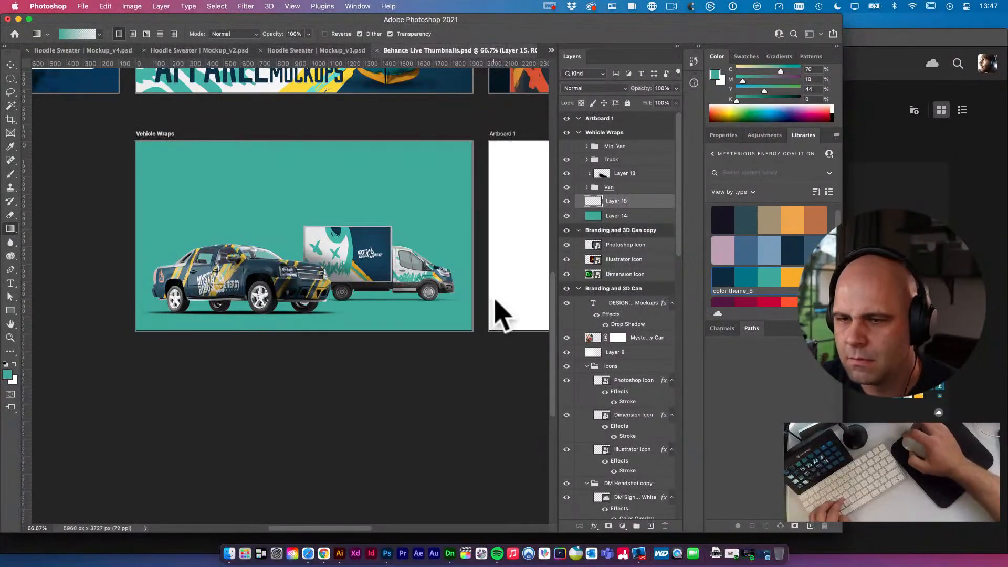
Set the new layer to Multiply and draw teal linear gradients inward from the artboard's bottom edge and lower corners
{"action": "left_click", "coordinate": [603, 89]}
{"action": "left_click", "coordinate": [572, 152]}
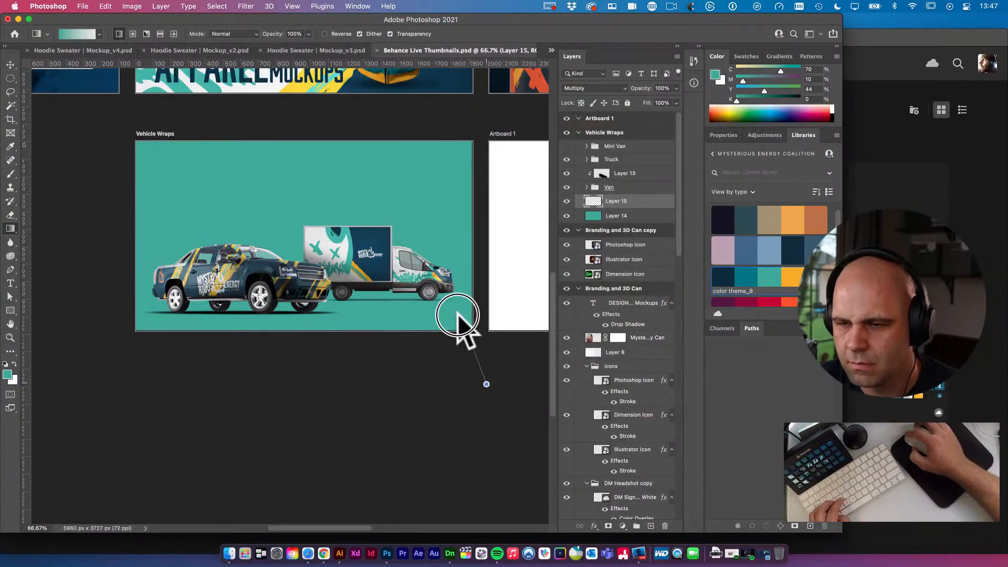
{"action": "left_click_drag", "start_coordinate": [322, 457], "coordinate": [361, 272]}
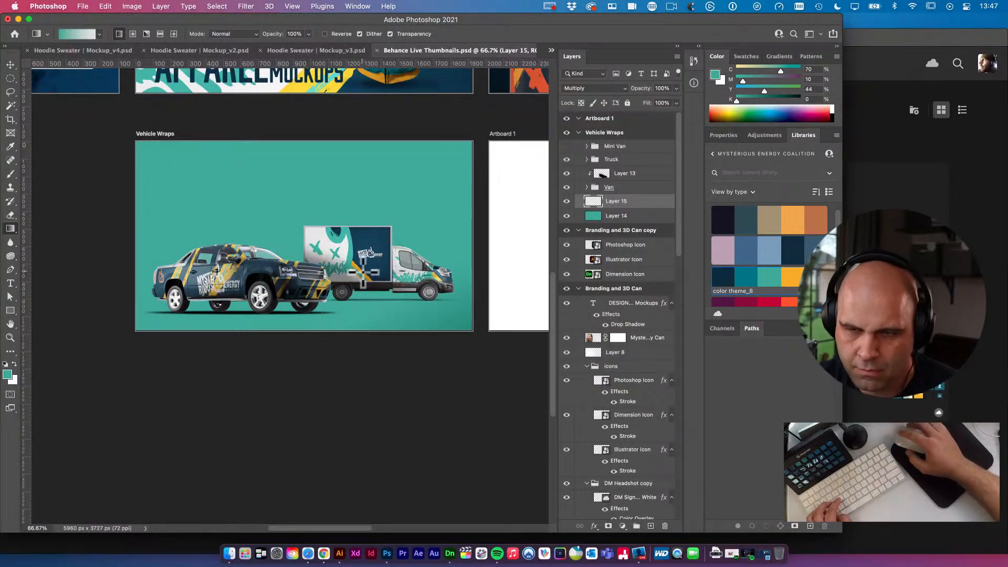
{"action": "left_click_drag", "start_coordinate": [70, 335], "coordinate": [185, 256]}
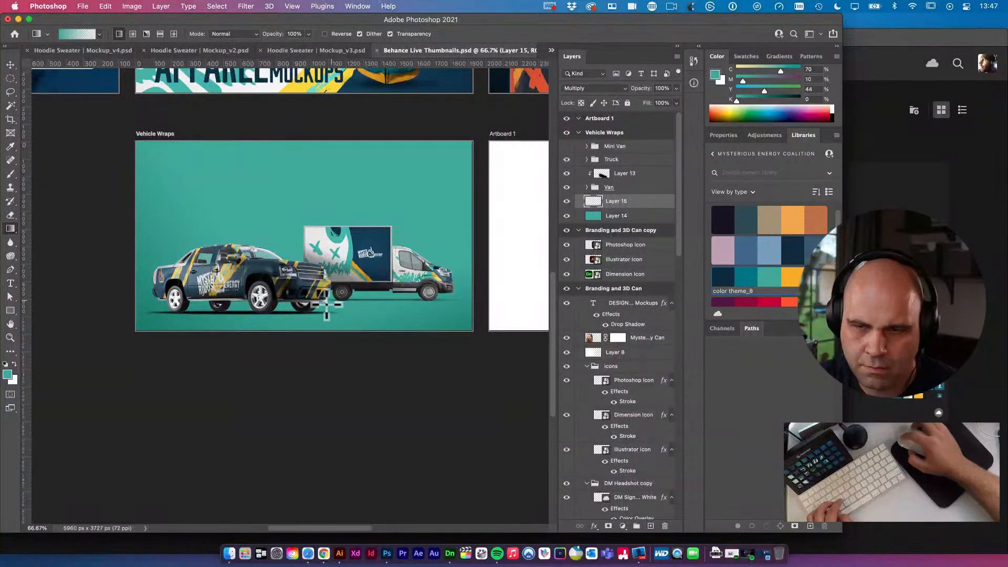
Add another teal gradient stroke toward the artboard's bottom edge on Layer 15 and set the layer's opacity to 60%
{"action": "left_click_drag", "start_coordinate": [333, 273], "coordinate": [373, 352]}
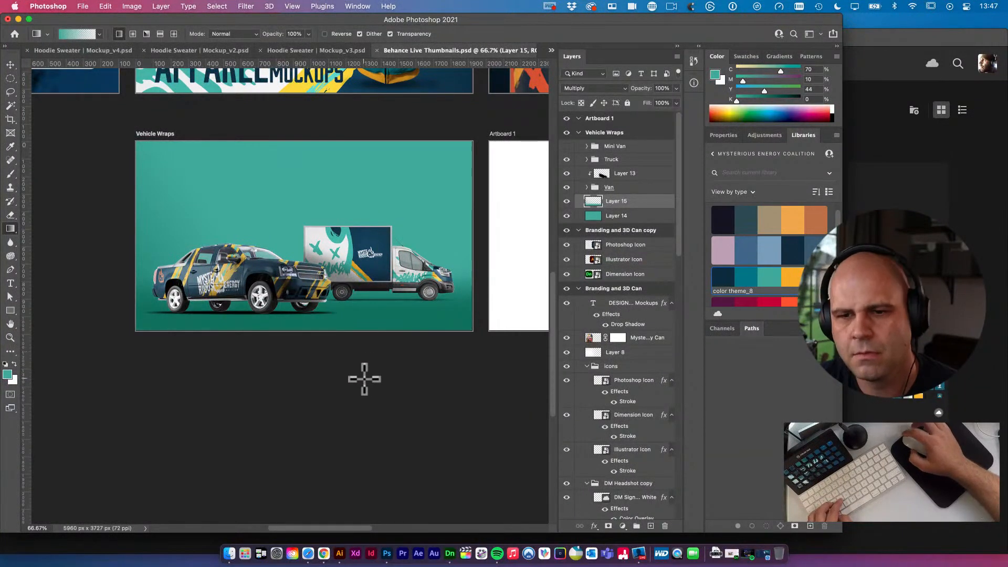
{"action": "key", "text": "v"}
{"action": "key", "text": "6"}
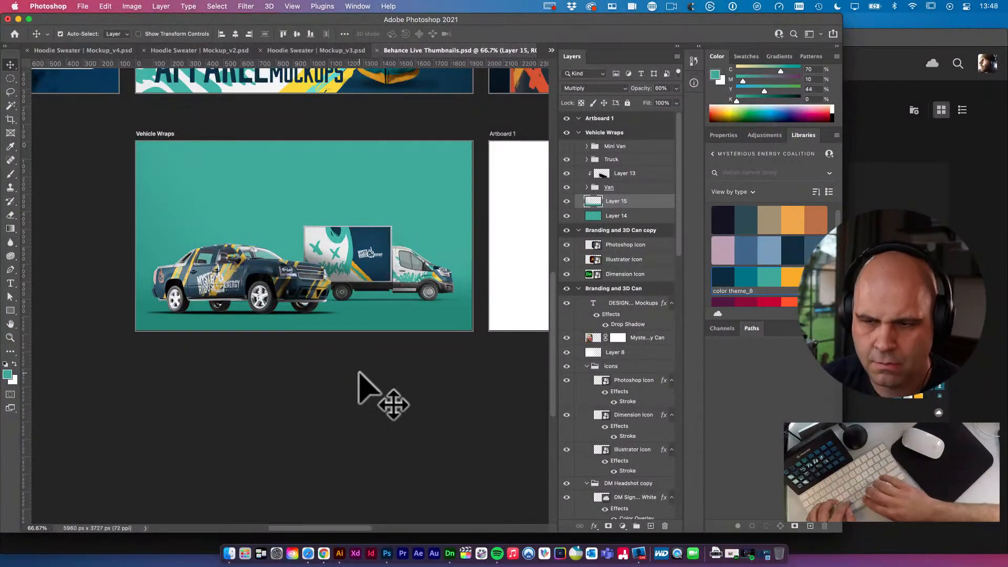
{"action": "left_click_drag", "start_coordinate": [278, 303], "coordinate": [299, 292]}
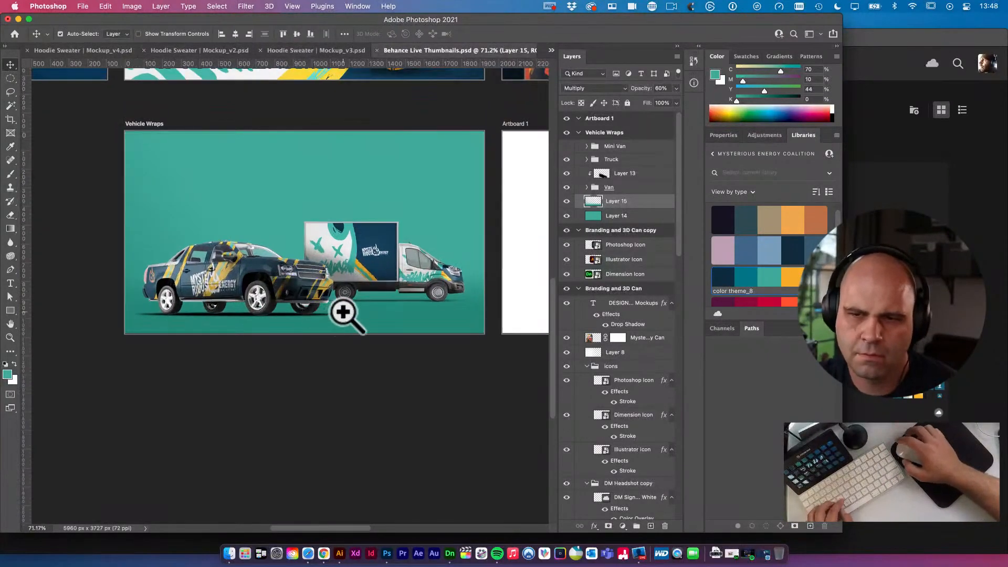
Move the Van group together with its clipped shadow, Layer 13, down 50 px and toggle their visibility to check the placement
{"action": "left_click", "coordinate": [416, 284]}
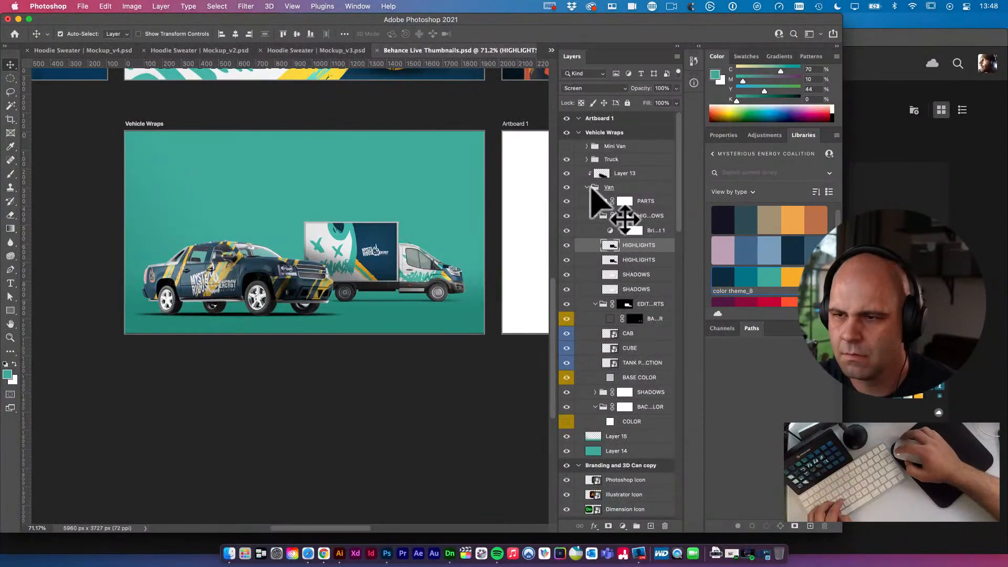
{"action": "left_click", "coordinate": [587, 187]}
{"action": "left_click", "coordinate": [633, 174]}
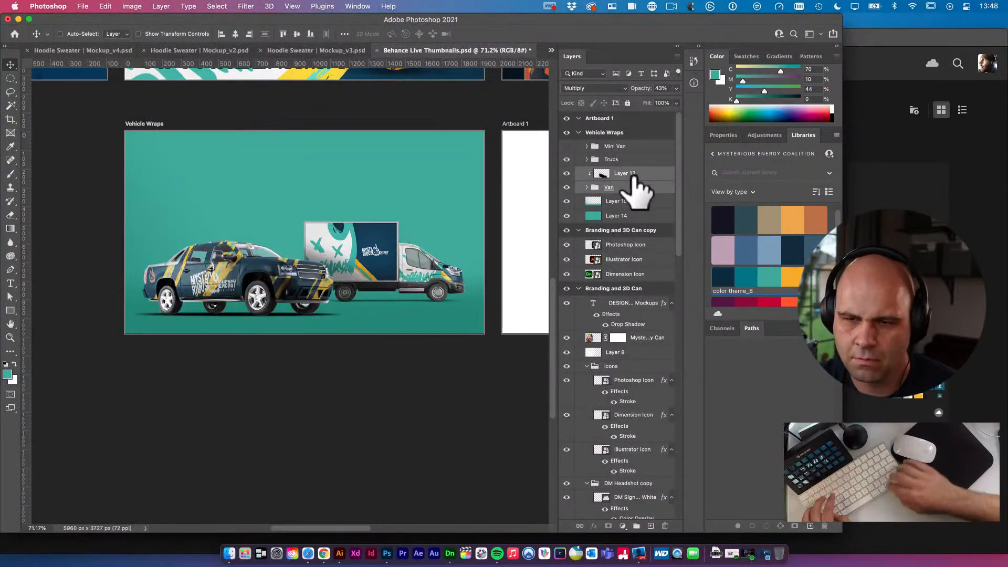
{"action": "key", "text": "shift+Down"}
{"action": "key", "text": "shift+Down"}
{"action": "key", "text": "shift+Down"}
{"action": "key", "text": "shift+Down"}
{"action": "key", "text": "shift+Down"}
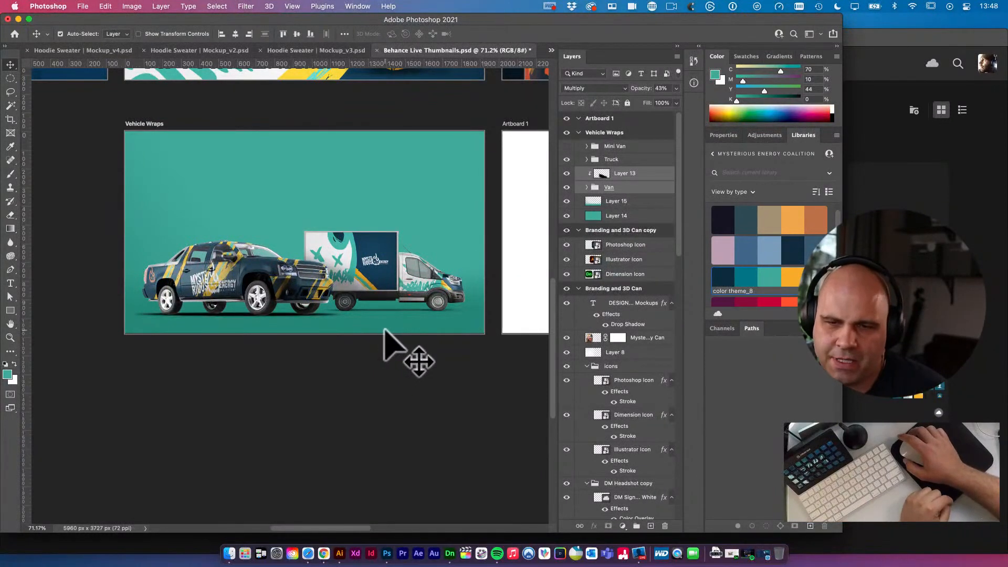
{"action": "left_click", "coordinate": [567, 187]}
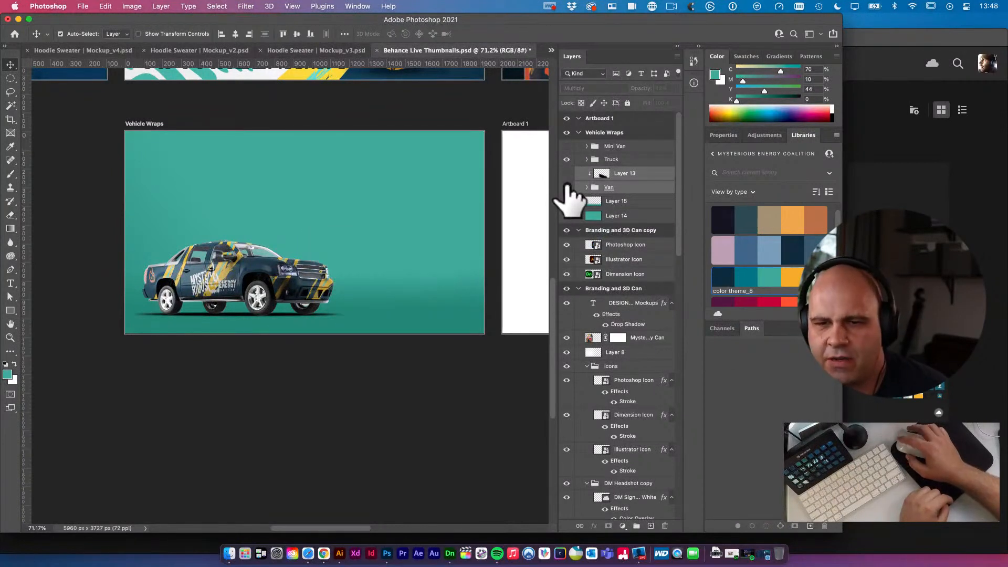
{"action": "left_click", "coordinate": [566, 185]}
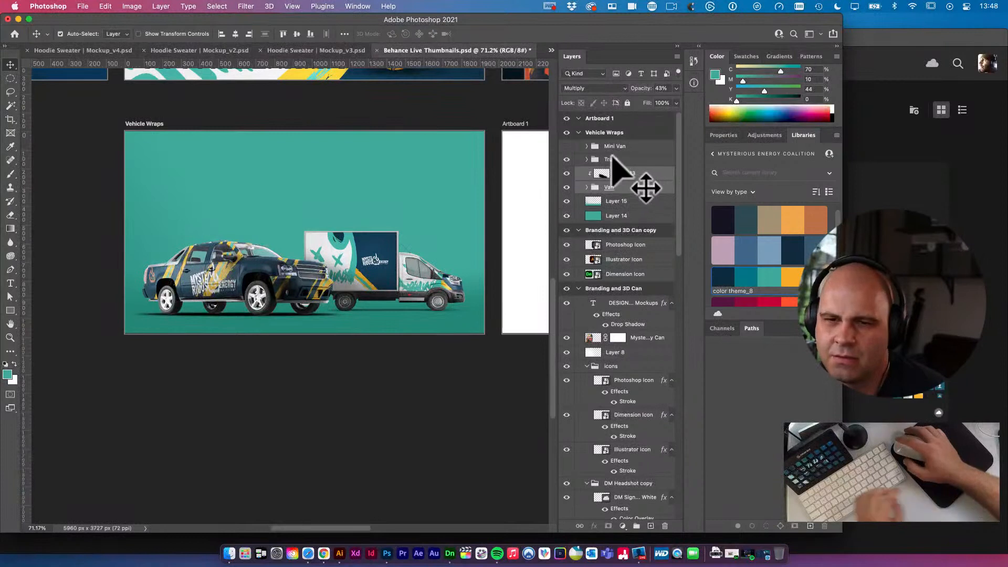
Scale the Truck group up to about 102%
{"action": "left_click", "coordinate": [613, 159]}
{"action": "key", "text": "super+t"}
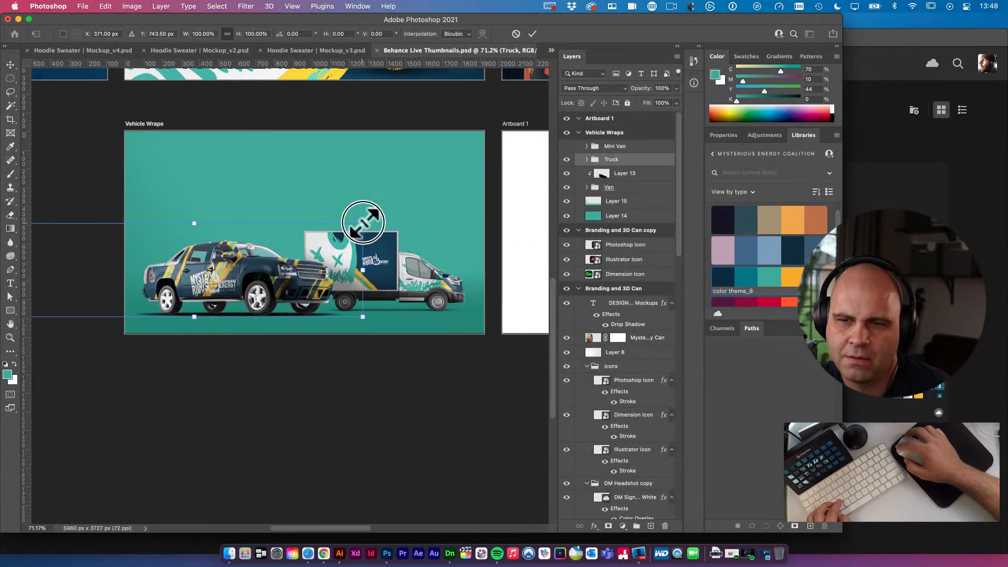
{"action": "left_click_drag", "start_coordinate": [363, 223], "coordinate": [368, 221]}
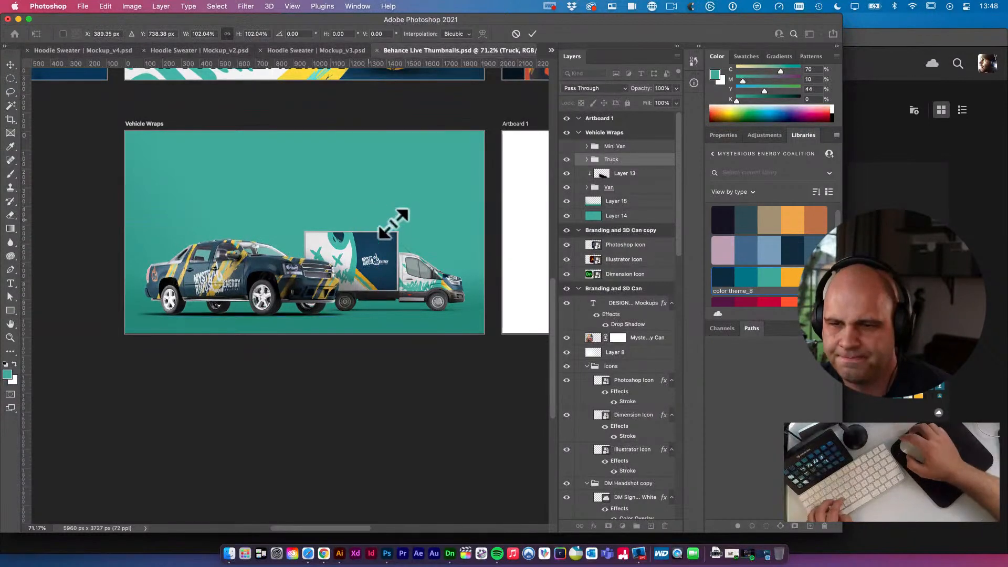
{"action": "key", "text": "Return"}
Move the Van group and Layer 13 together up 40 px and right 20 px
{"action": "left_click", "coordinate": [624, 175]}
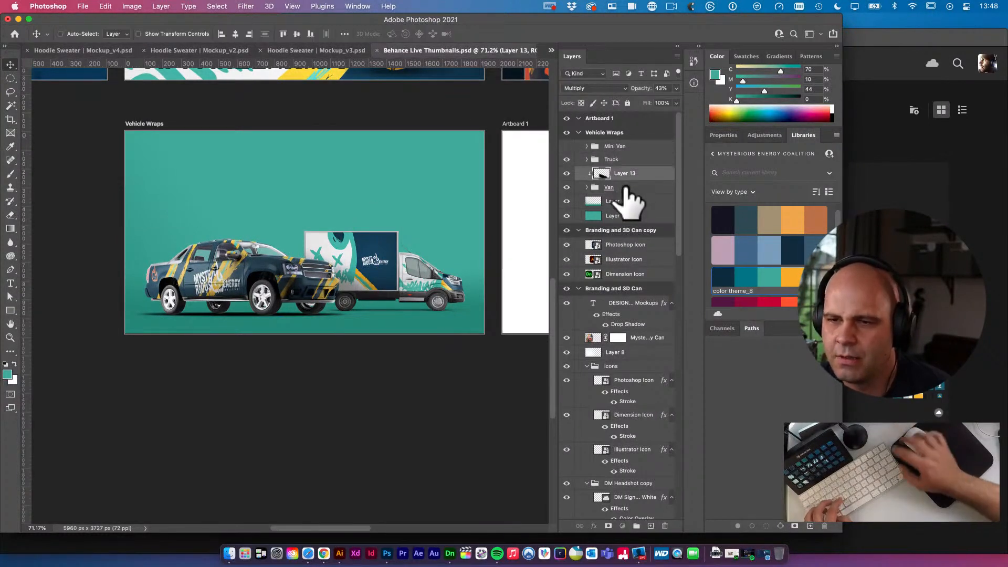
{"action": "key", "text": "shift+Up"}
{"action": "key", "text": "shift+Up"}
{"action": "key", "text": "shift+Right"}
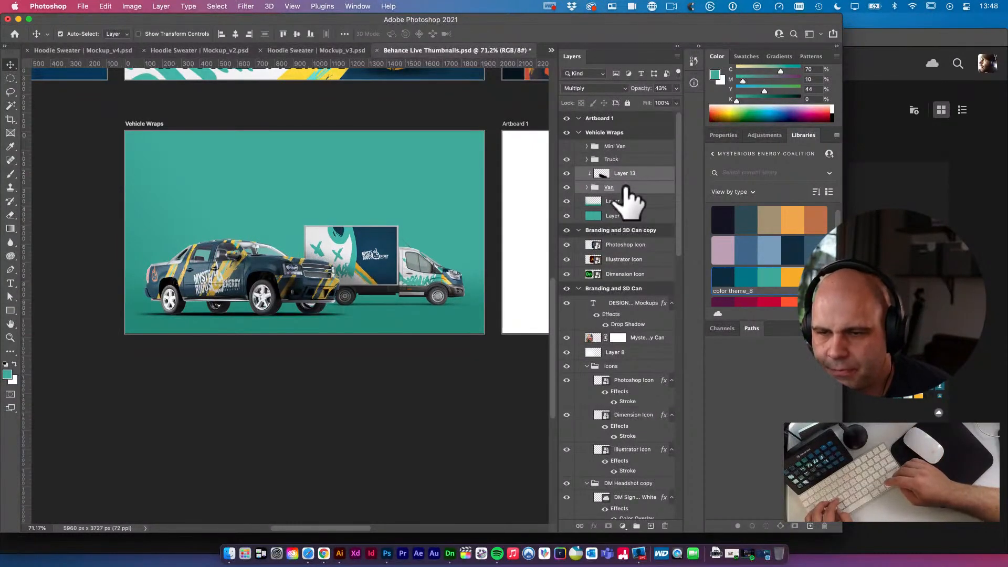
{"action": "key", "text": "shift+Up"}
{"action": "key", "text": "shift+Up"}
{"action": "key", "text": "shift+Right"}
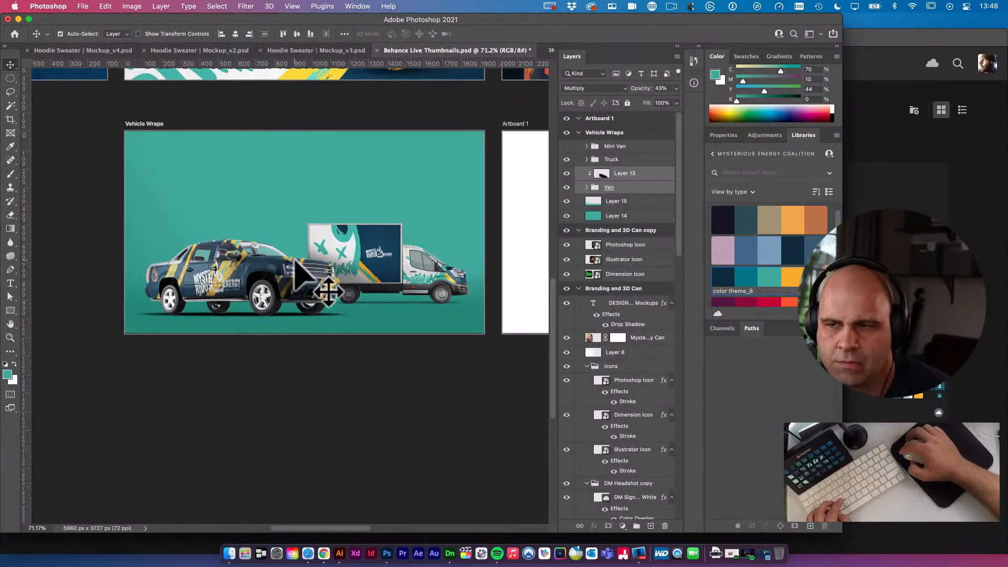
Shift the Truck group slightly to the left, away from the van, and deselect it
{"action": "left_click", "coordinate": [643, 159]}
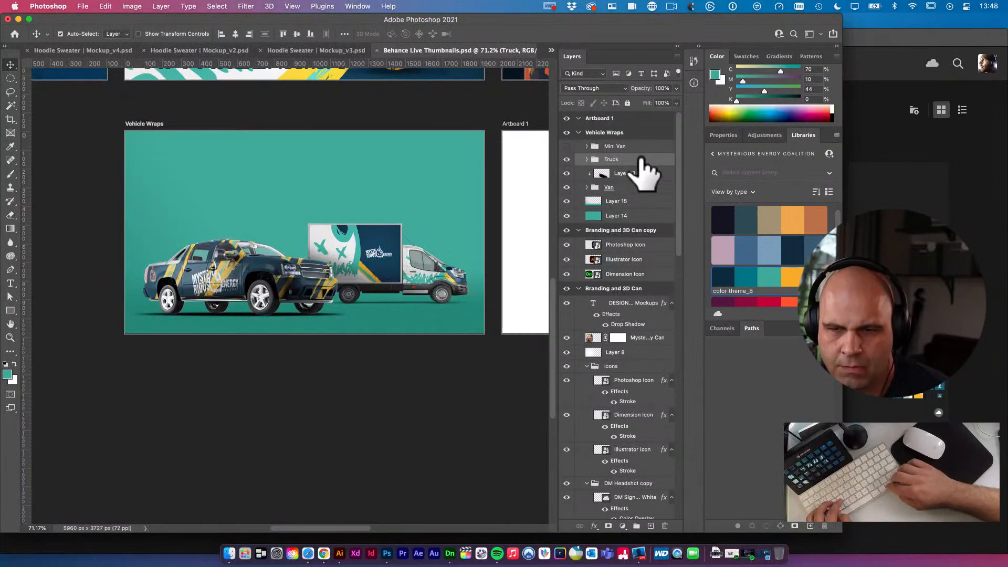
{"action": "key", "text": "shift+Left"}
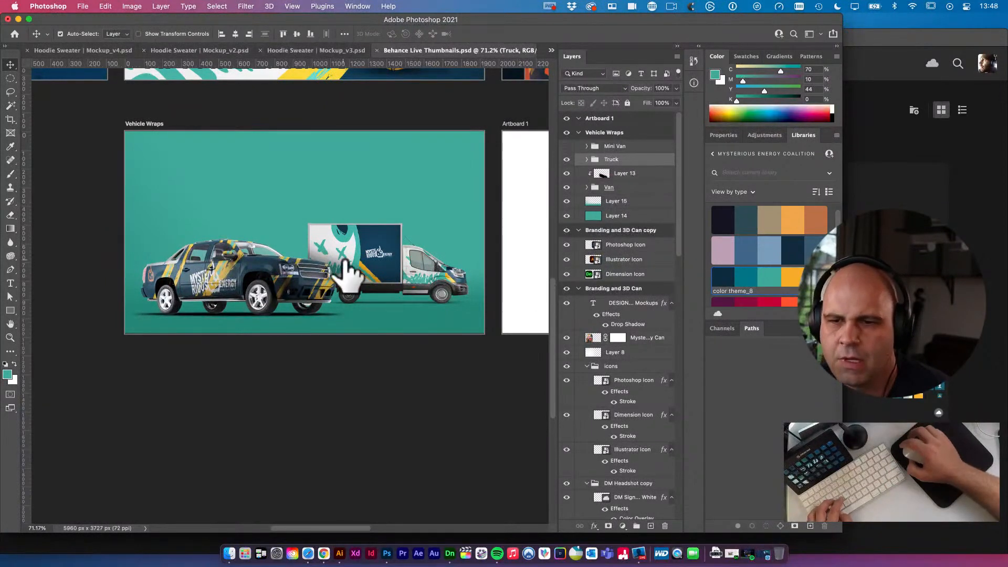
{"action": "left_click", "coordinate": [371, 420]}
{"action": "scroll", "coordinate": [395, 397], "scroll_direction": "down", "scroll_amount": 1}
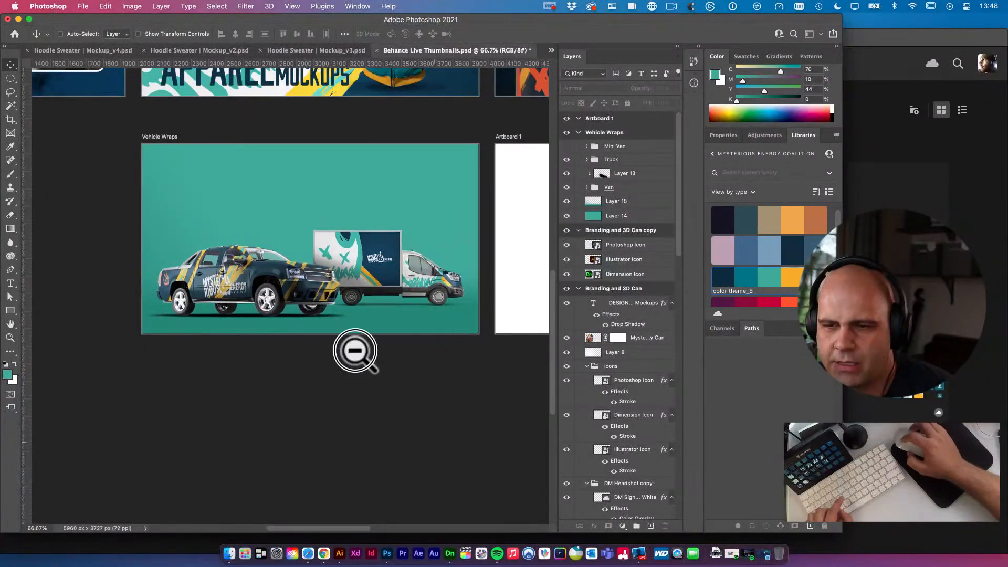
Copy the Illustrator and Photoshop icons from the Apparel Mockup artboard to the lower right of the Vehicle Wraps artboard
{"action": "left_click_drag", "start_coordinate": [504, 220], "coordinate": [395, 286]}
{"action": "left_click_drag", "start_coordinate": [525, 157], "coordinate": [362, 261]}
{"action": "left_click", "coordinate": [362, 261], "text": "alt"}
{"action": "left_click_drag", "start_coordinate": [405, 221], "coordinate": [512, 183]}
{"action": "left_click", "coordinate": [168, 135]}
{"action": "left_click", "coordinate": [140, 138], "text": "shift"}
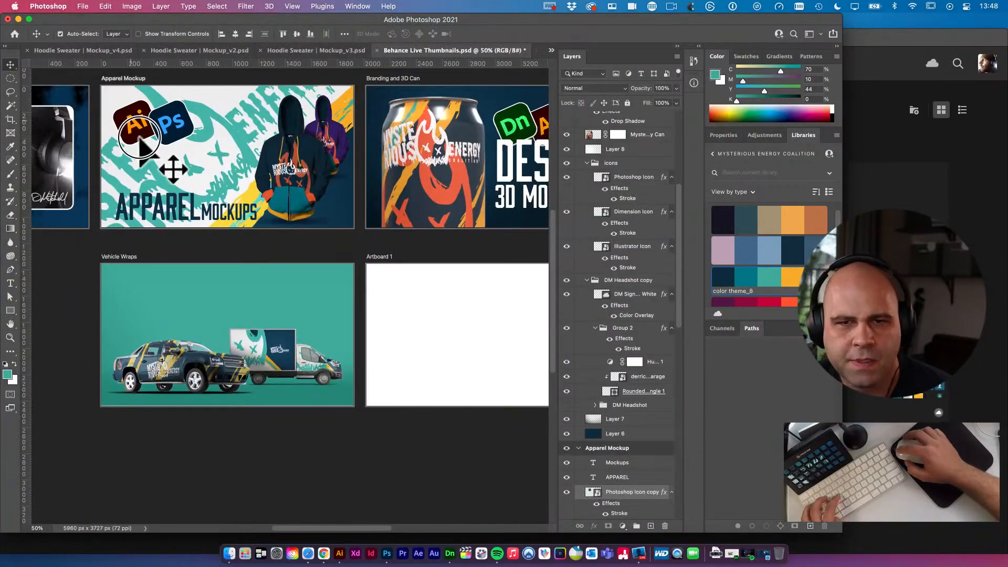
{"action": "left_click_drag", "start_coordinate": [140, 139], "coordinate": [300, 387]}
Scale the copied Illustrator and Photoshop icons down together so they fit beneath the van
{"action": "key", "text": "super+t"}
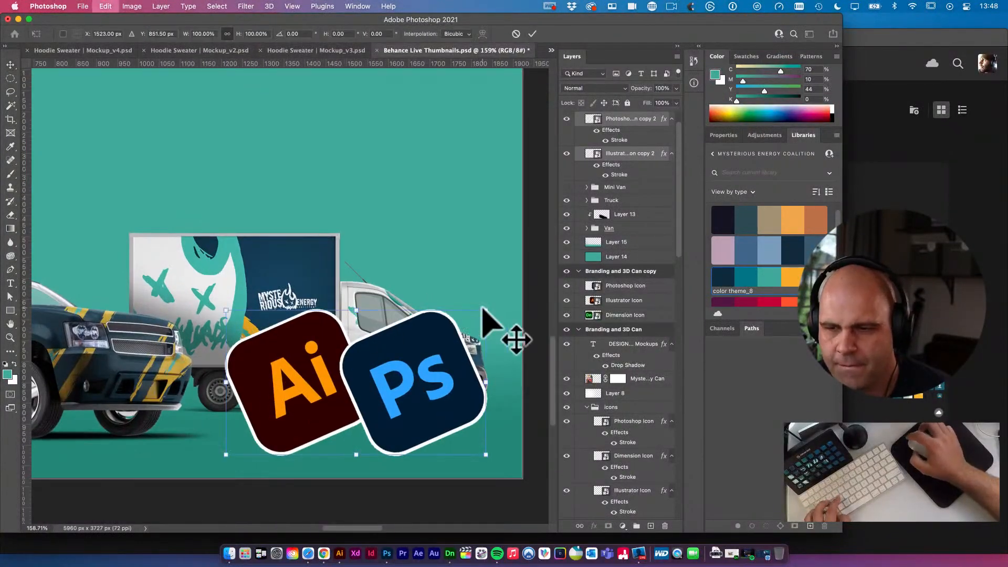
{"action": "left_click_drag", "start_coordinate": [487, 311], "coordinate": [406, 376]}
{"action": "key", "text": "Return"}
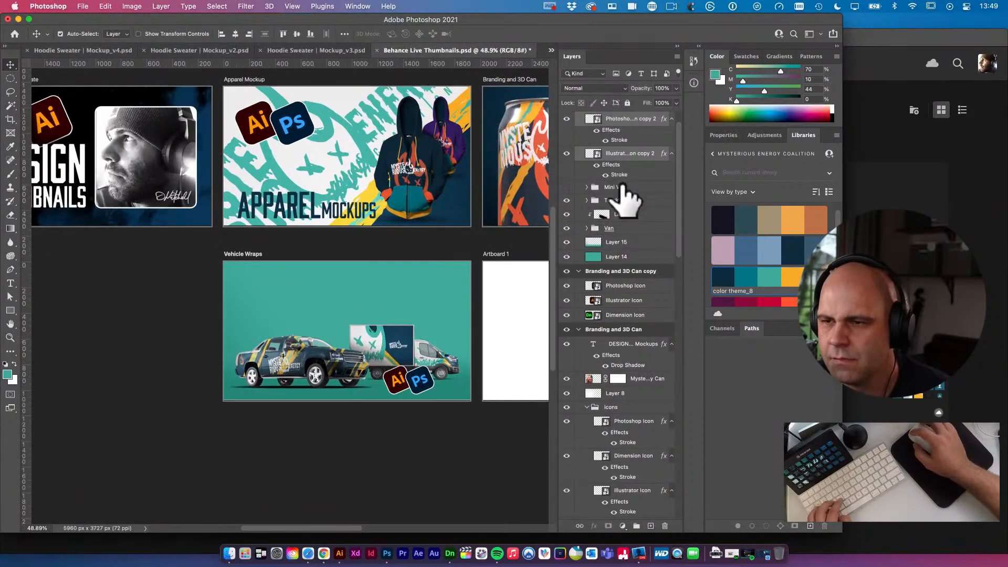
Move the Van group and Layer 13 together upward so the van sits higher behind the truck and clear of the icons
{"action": "left_click", "coordinate": [619, 188]}
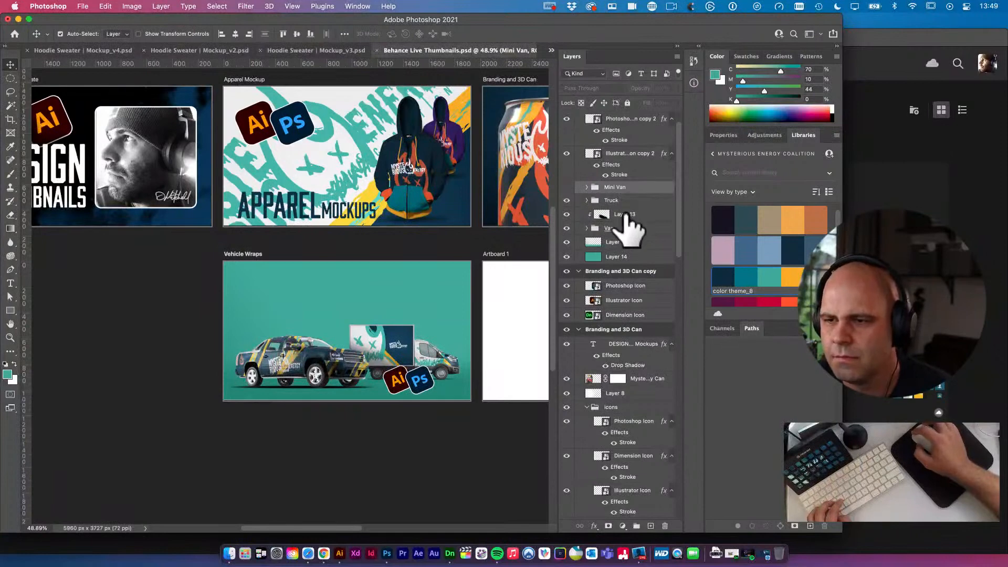
{"action": "left_click", "coordinate": [627, 215]}
{"action": "key", "text": "Up"}
{"action": "key", "text": "Up"}
{"action": "key", "text": "Up"}
{"action": "key", "text": "Up"}
{"action": "key", "text": "Up"}
{"action": "key", "text": "Up"}
{"action": "key", "text": "Up"}
{"action": "key", "text": "Up"}
{"action": "key", "text": "Up"}
{"action": "key", "text": "Up"}
{"action": "key", "text": "Up"}
{"action": "key", "text": "Up"}
{"action": "key", "text": "Up"}
{"action": "key", "text": "Up"}
{"action": "key", "text": "Up"}
{"action": "key", "text": "Up"}
{"action": "key", "text": "Up"}
{"action": "key", "text": "Up"}
{"action": "key", "text": "Up"}
{"action": "key", "text": "Up"}
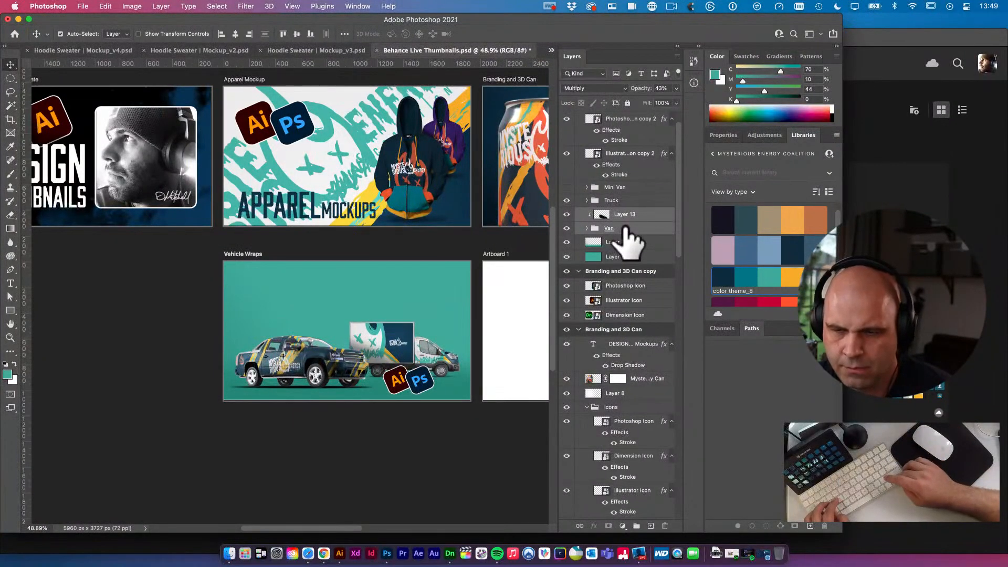
{"action": "key", "text": "Up"}
{"action": "key", "text": "Up"}
{"action": "key", "text": "Up"}
{"action": "key", "text": "Up"}
{"action": "key", "text": "Up"}
{"action": "key", "text": "Up"}
{"action": "key", "text": "Up"}
{"action": "key", "text": "Up"}
{"action": "key", "text": "Up"}
{"action": "key", "text": "Up"}
{"action": "key", "text": "Up"}
{"action": "key", "text": "Up"}
{"action": "key", "text": "Up"}
{"action": "key", "text": "Up"}
{"action": "key", "text": "Up"}
{"action": "key", "text": "Up"}
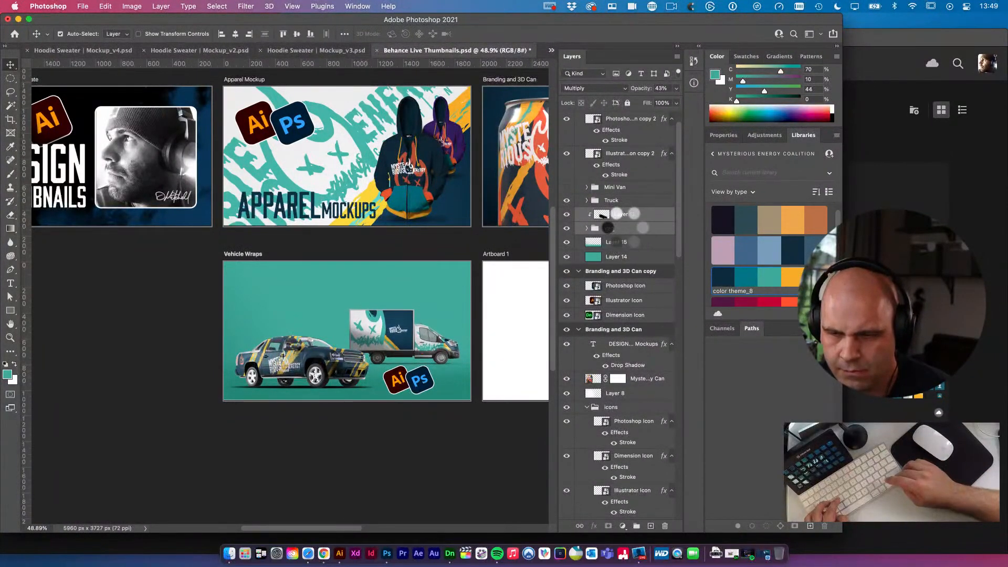
{"action": "key", "text": "Down"}
{"action": "key", "text": "Down"}
{"action": "key", "text": "Down"}
{"action": "key", "text": "Down"}
{"action": "key", "text": "Down"}
{"action": "key", "text": "Down"}
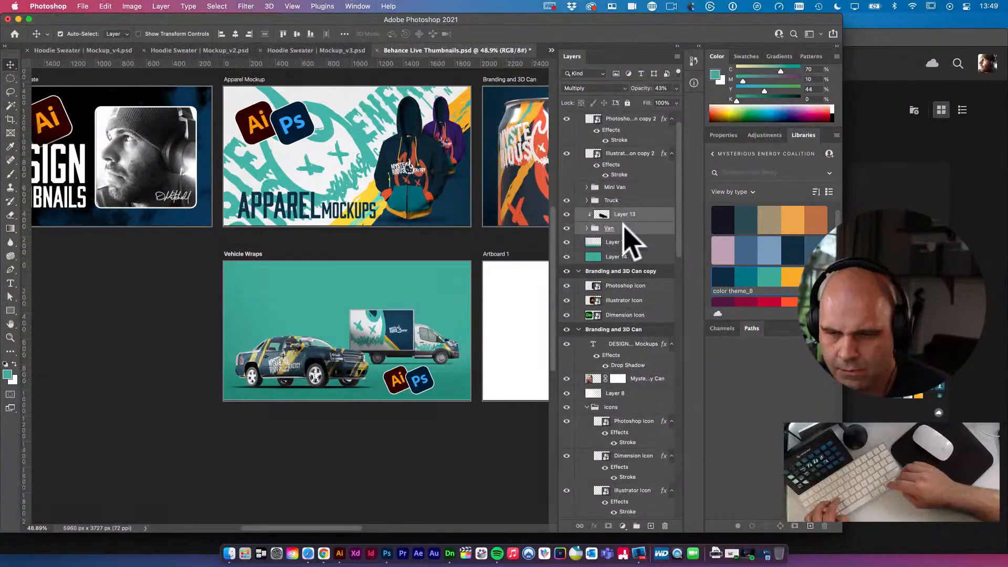
{"action": "key", "text": "shift+Down"}
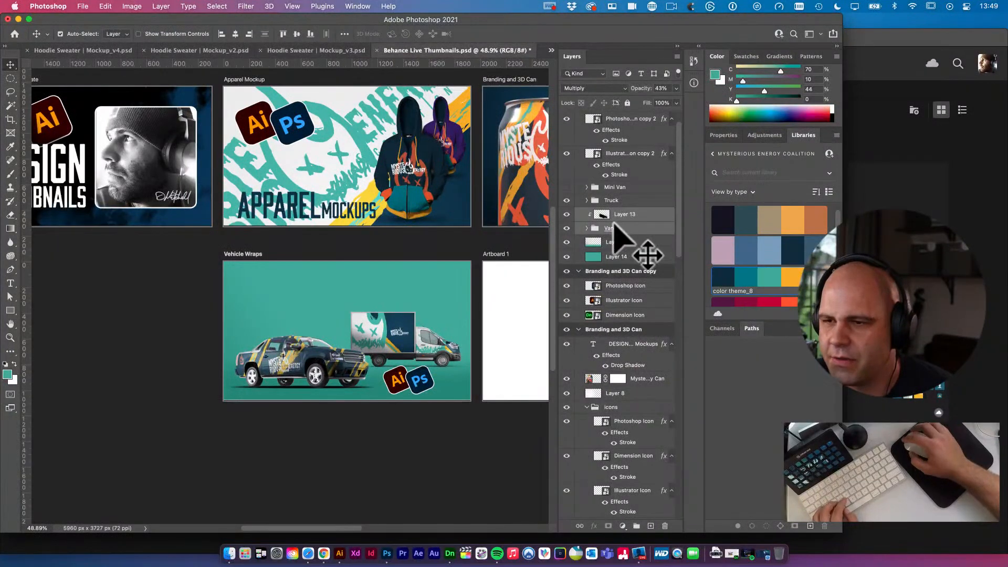
Rotate the clipped shadow on Layer 13 about 6.5° counterclockwise
{"action": "left_click", "coordinate": [635, 218]}
{"action": "key", "text": "super+t"}
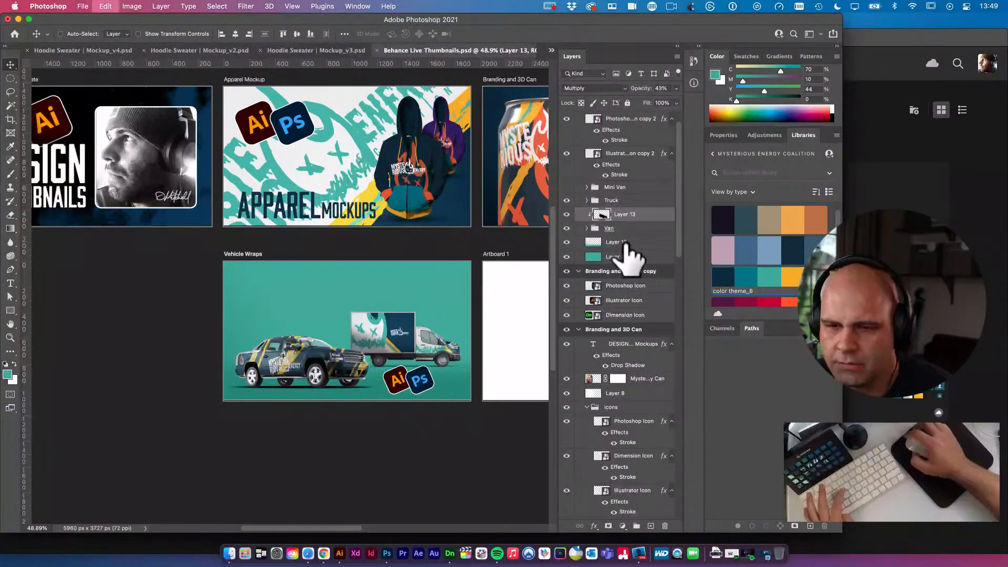
{"action": "left_click_drag", "start_coordinate": [377, 344], "coordinate": [374, 353]}
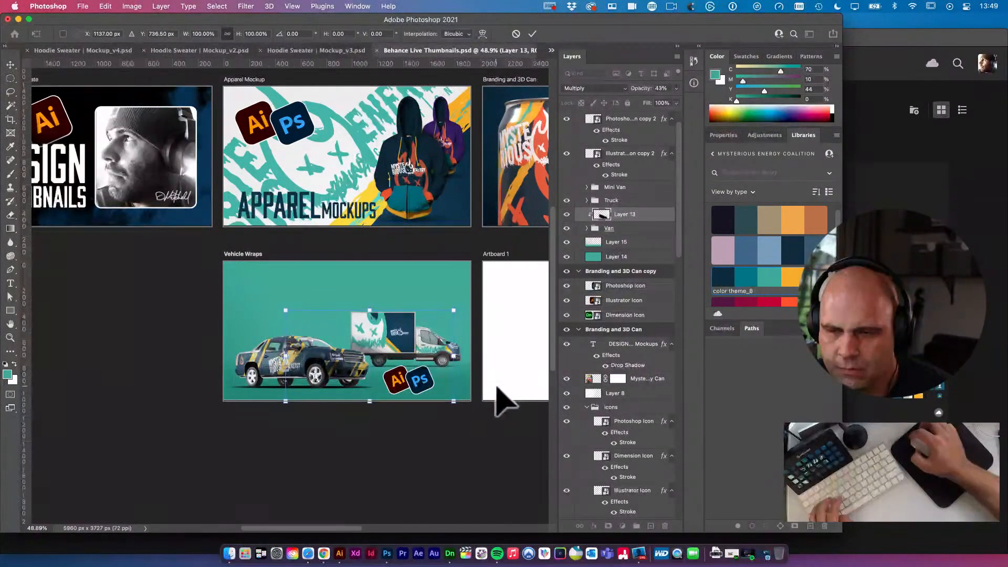
{"action": "left_click_drag", "start_coordinate": [504, 401], "coordinate": [513, 369]}
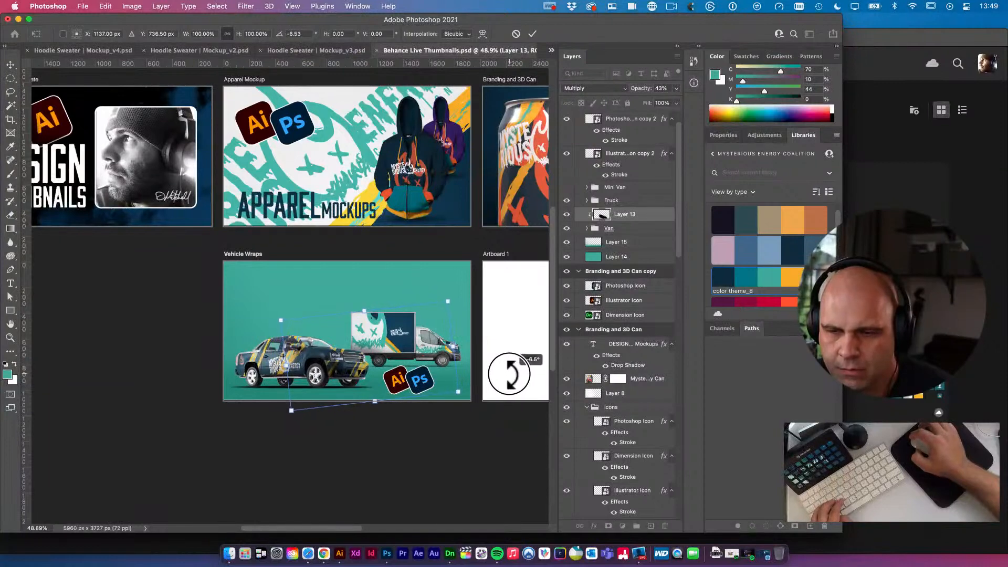
{"action": "key", "text": "Return"}
Scale the Illustrator and Photoshop icons on the Vehicle Wraps artboard to about 87% around their centre
{"action": "left_click", "coordinate": [444, 391], "text": "super"}
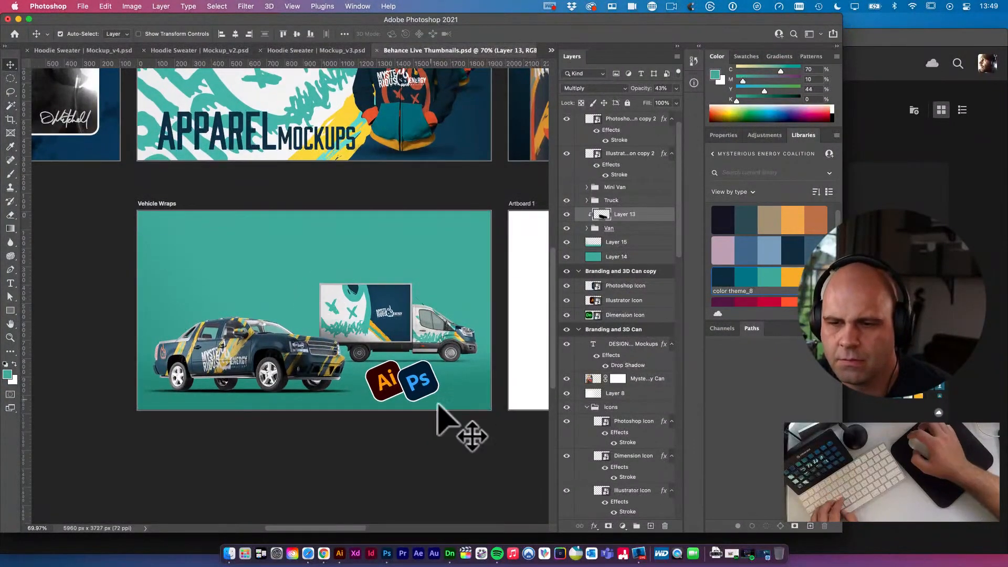
{"action": "left_click", "coordinate": [385, 385]}
{"action": "left_click", "coordinate": [414, 382], "text": "shift"}
{"action": "key", "text": "super+t"}
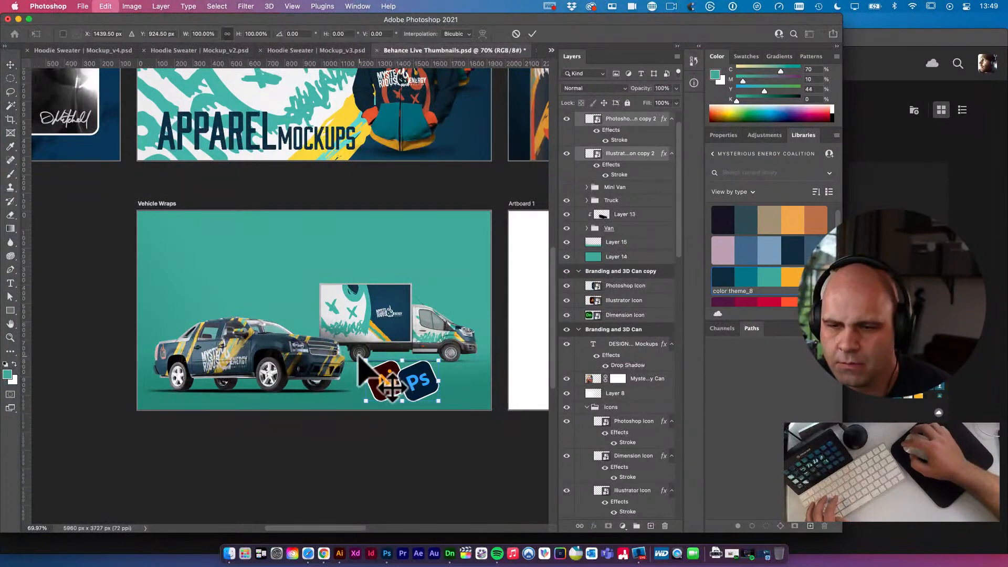
{"action": "left_click_drag", "start_coordinate": [362, 359], "coordinate": [369, 362]}
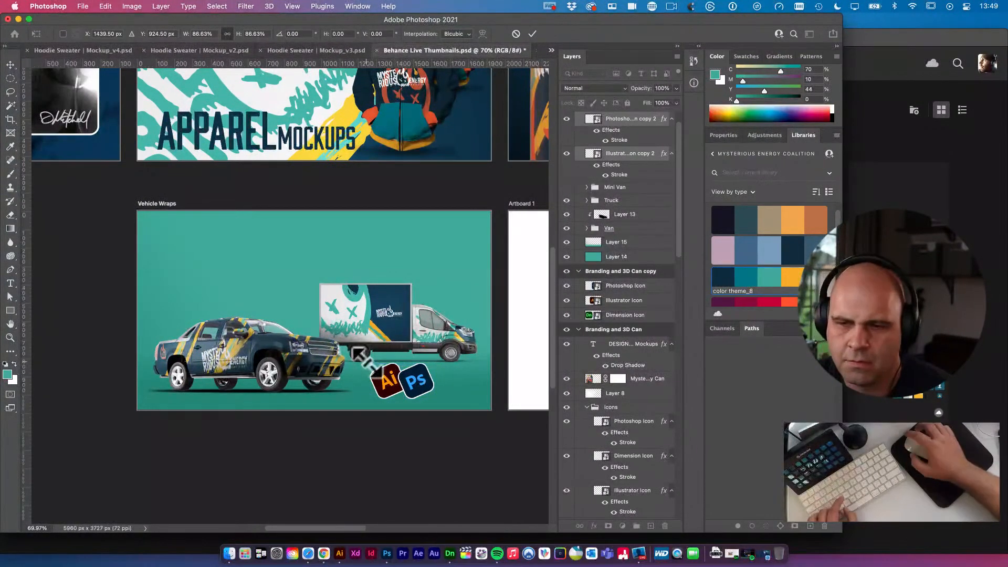
{"action": "key", "text": "Return"}
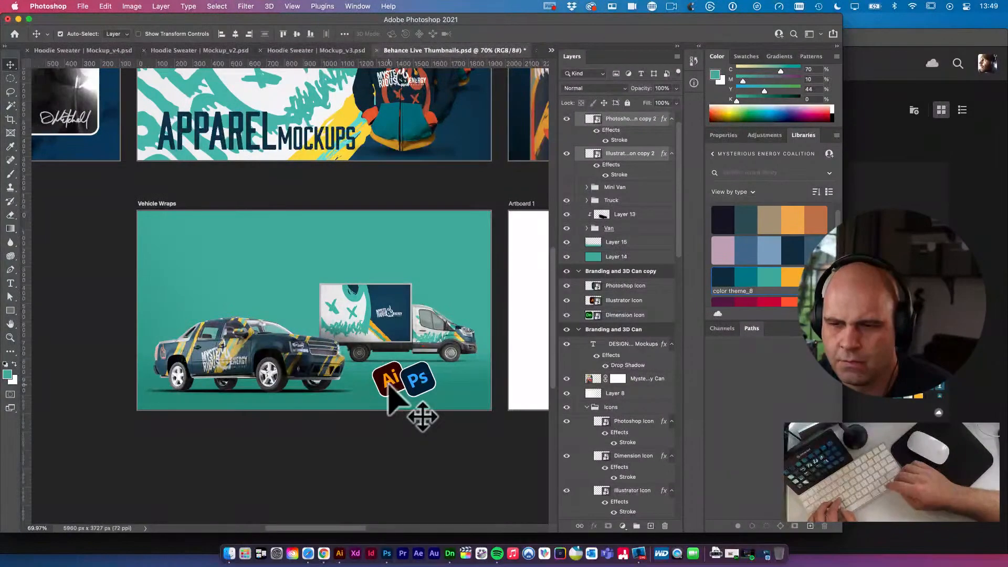
Copy the APPAREL title from the artboard above onto the Vehicle Wraps artboard and change the copy's text to VEHICLE
{"action": "key", "text": "super+minus"}
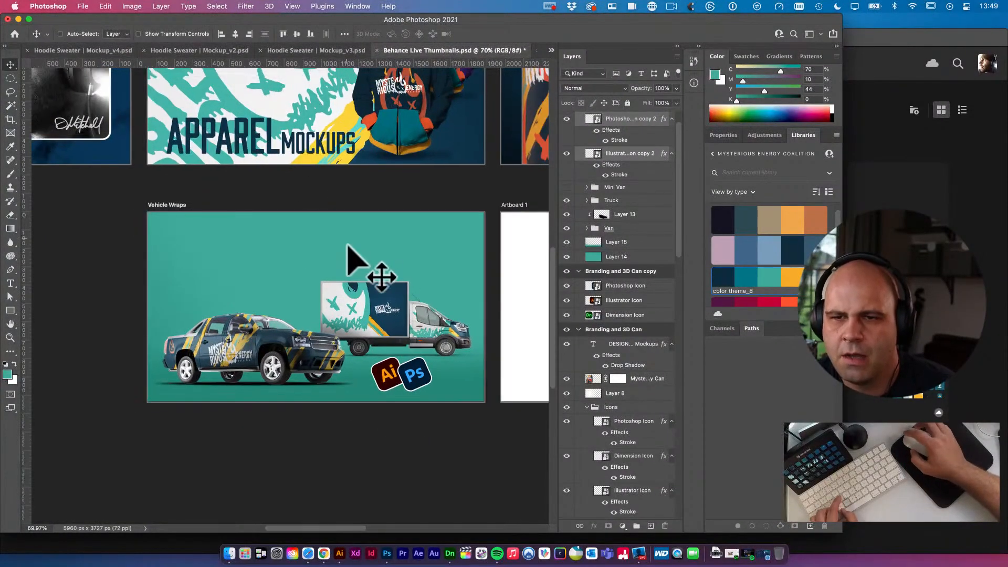
{"action": "left_click_drag", "start_coordinate": [254, 153], "coordinate": [257, 256]}
{"action": "double_click", "coordinate": [261, 265]}
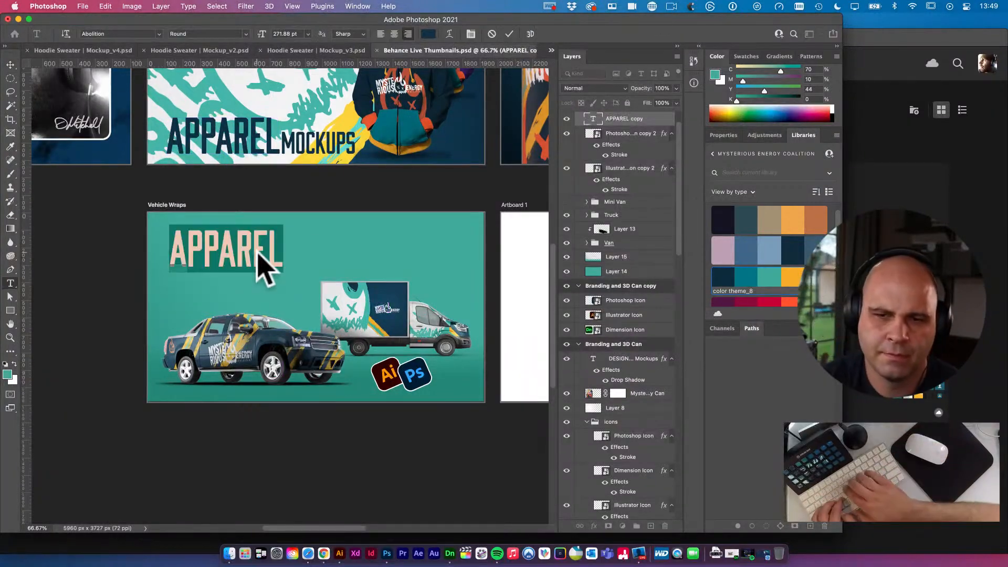
{"action": "type", "text": "VEHICLE"}
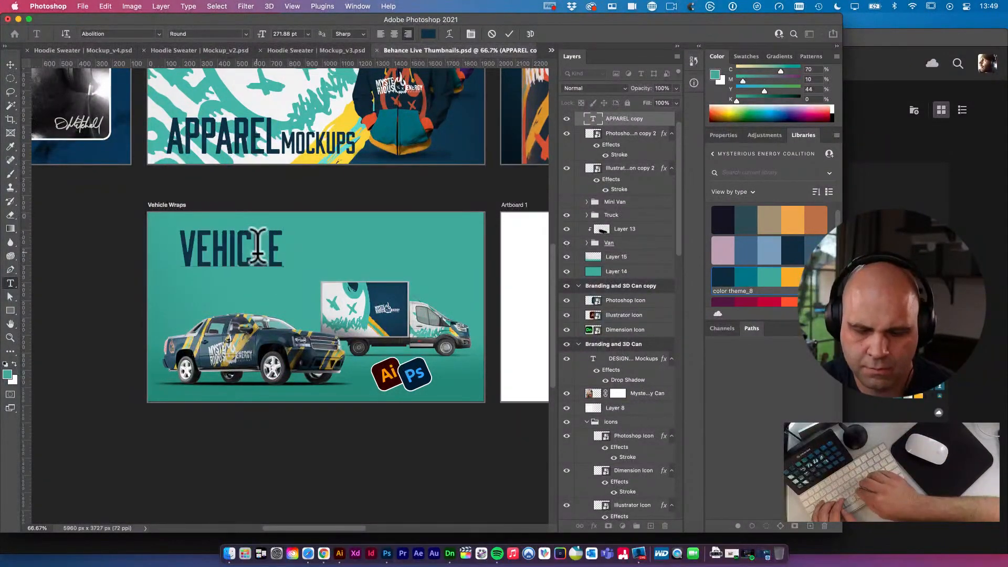
{"action": "type", "text": " WRAPS"}
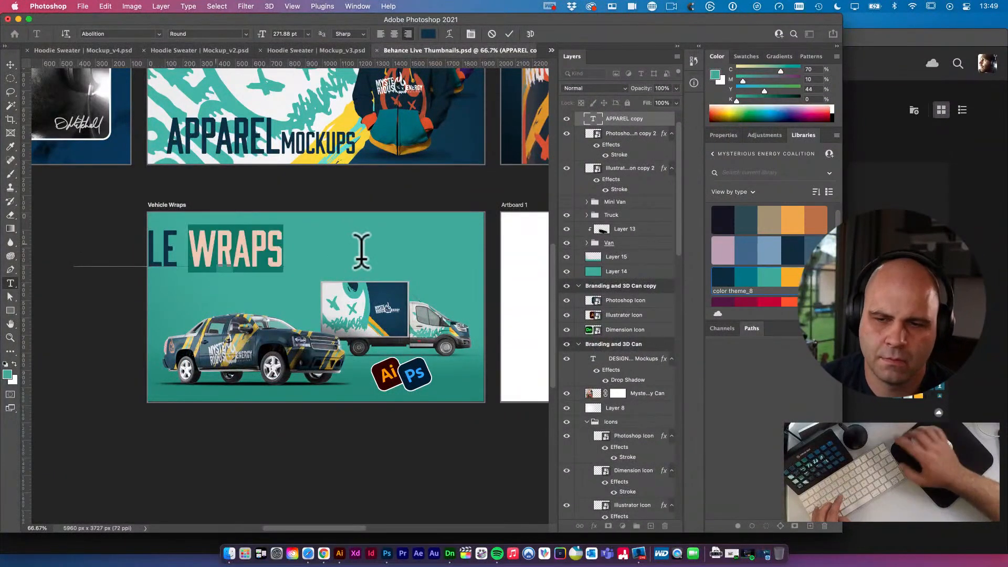
{"action": "key", "text": "BackSpace"}
{"action": "key", "text": "BackSpace"}
{"action": "key", "text": "BackSpace"}
{"action": "key", "text": "BackSpace"}
{"action": "key", "text": "BackSpace"}
{"action": "key", "text": "BackSpace"}
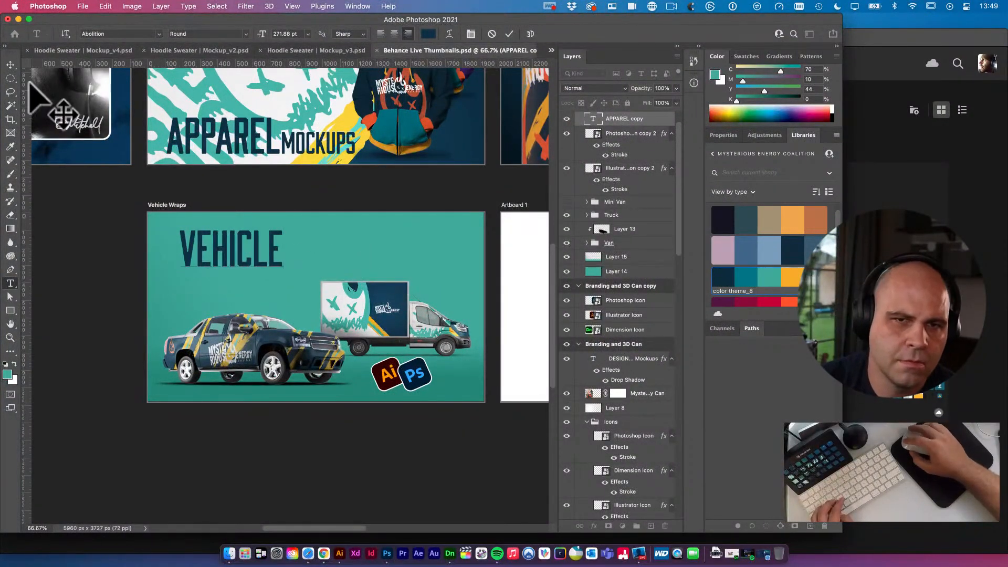
Duplicate the VEHICLE title slightly below the original, change the copy's text to WRAPS and recolour it with the orange from color theme_8
{"action": "left_click_drag", "start_coordinate": [232, 250], "coordinate": [243, 293]}
{"action": "key", "text": "t"}
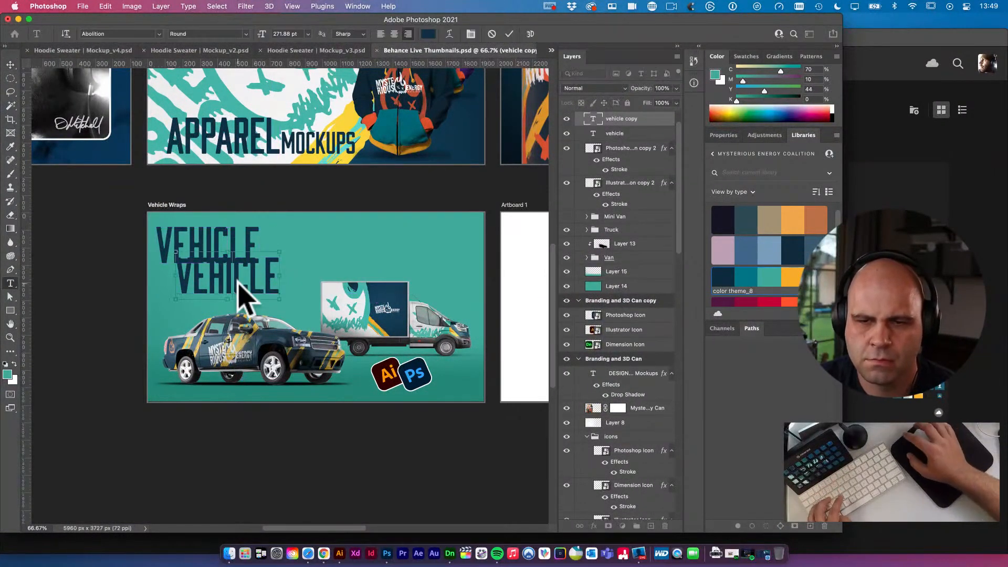
{"action": "left_click", "coordinate": [229, 273]}
{"action": "key", "text": "ctrl+a"}
{"action": "type", "text": "WRAPS"}
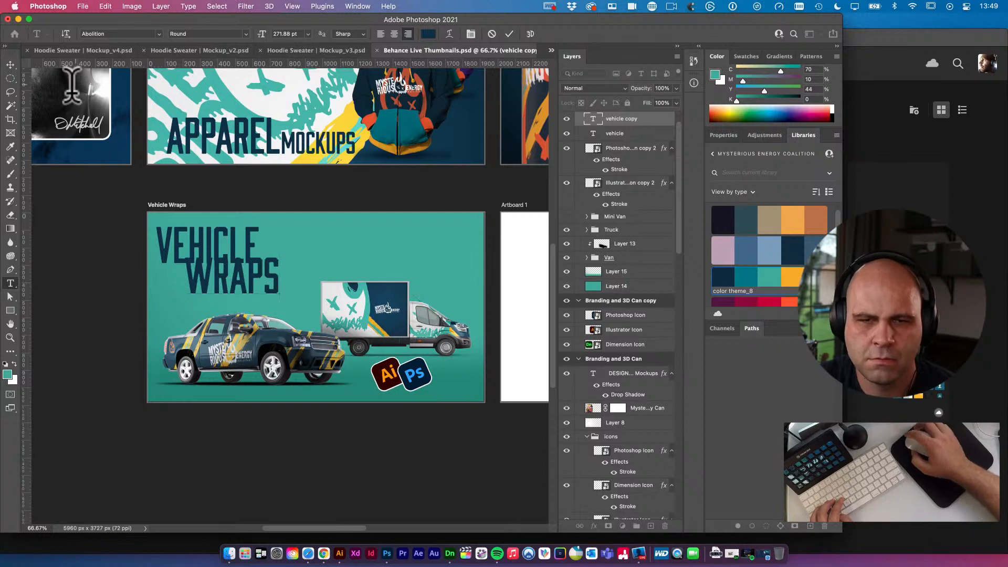
{"action": "left_click", "coordinate": [10, 64]}
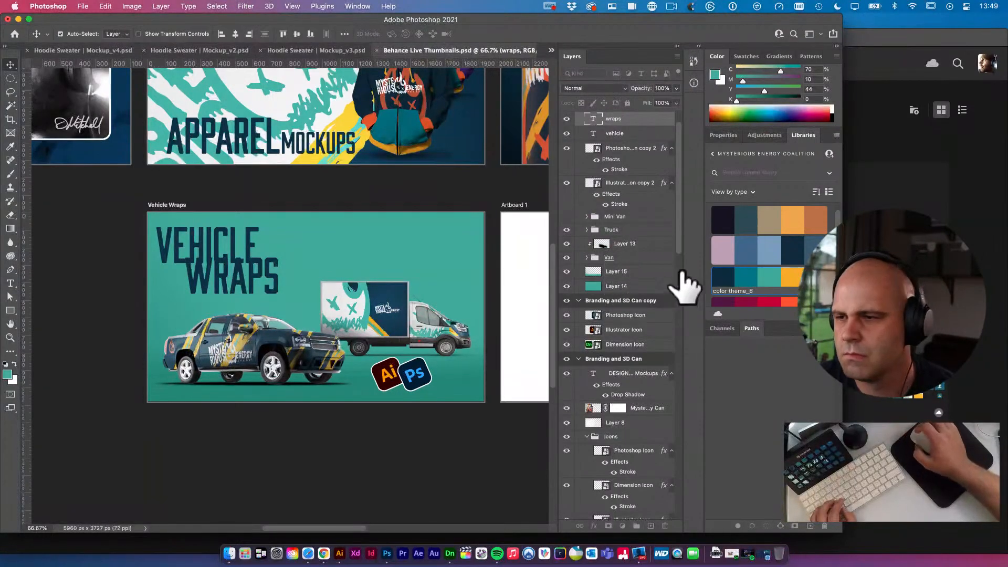
{"action": "left_click", "coordinate": [791, 275]}
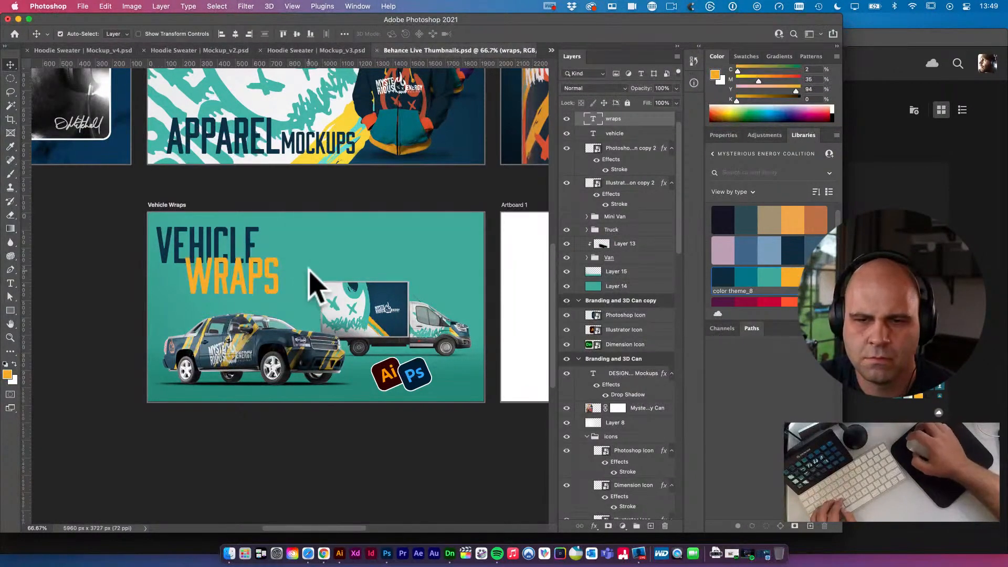
Scale the VEHICLE and WRAPS text layers up together until they span about half the Vehicle Wraps artboard's width
{"action": "left_click", "coordinate": [247, 244]}
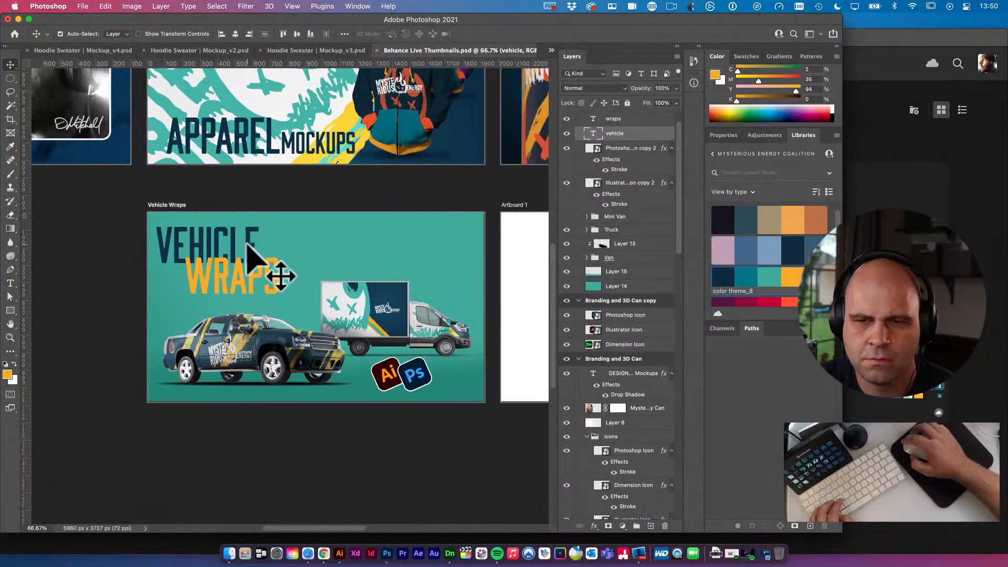
{"action": "left_click", "coordinate": [258, 269], "text": "shift"}
{"action": "key", "text": "super+t"}
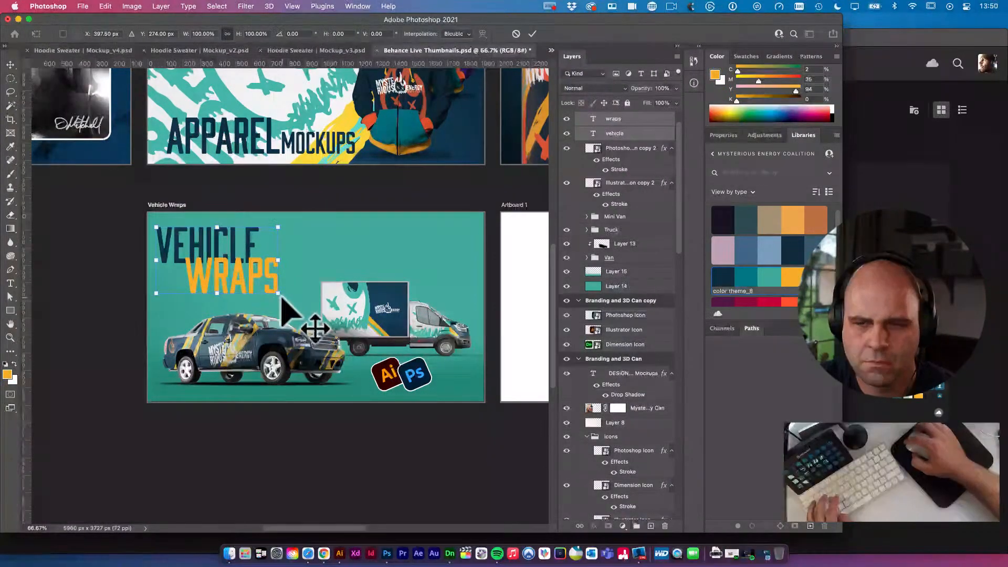
{"action": "left_click_drag", "start_coordinate": [278, 294], "coordinate": [335, 334]}
{"action": "key", "text": "Return"}
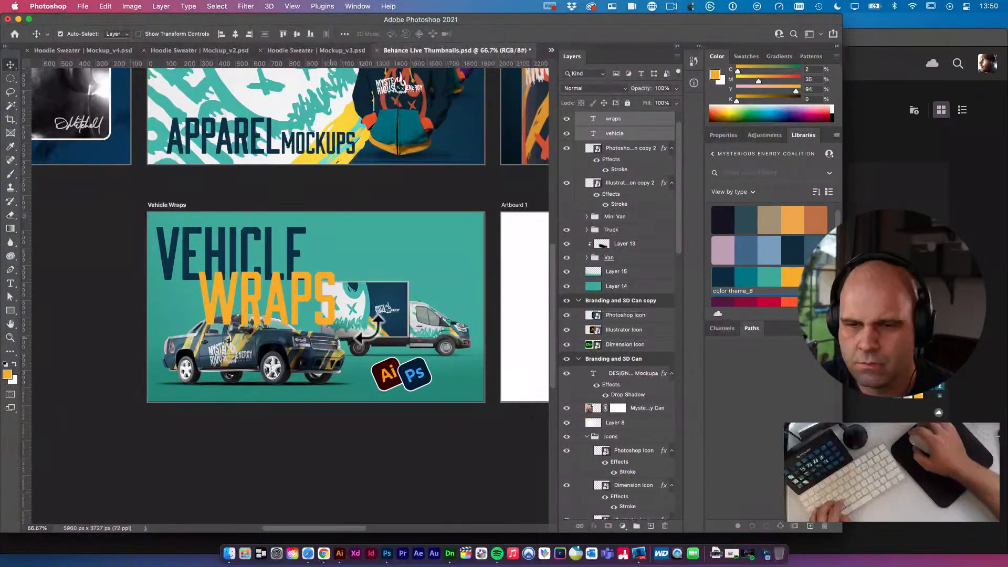
Move the vehicle and wraps text layers below the Van group, directly above Layer 15, so the title sits behind the vehicles
{"action": "left_click", "coordinate": [633, 134]}
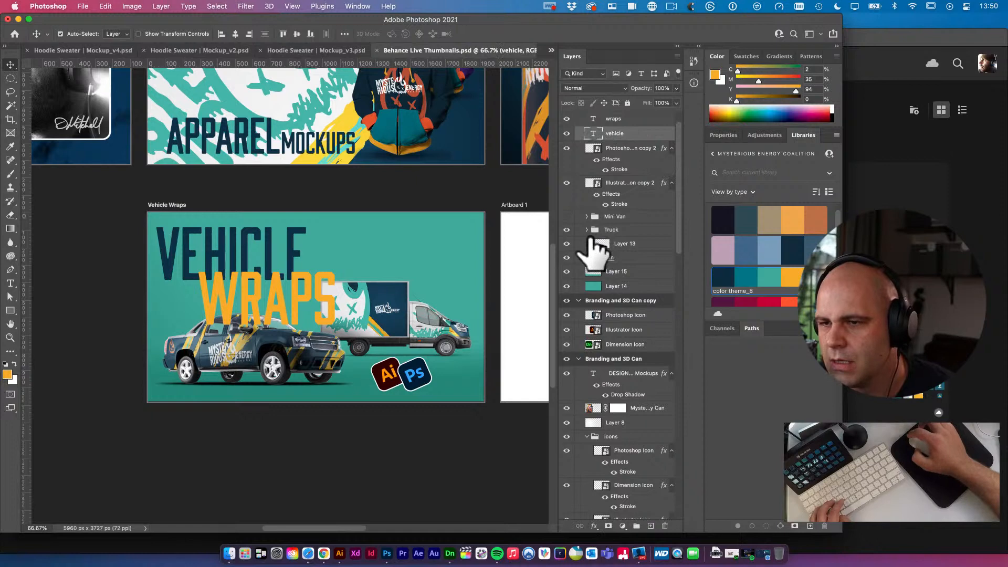
{"action": "left_click", "coordinate": [620, 120], "text": "super"}
{"action": "left_click_drag", "start_coordinate": [619, 131], "coordinate": [635, 273]}
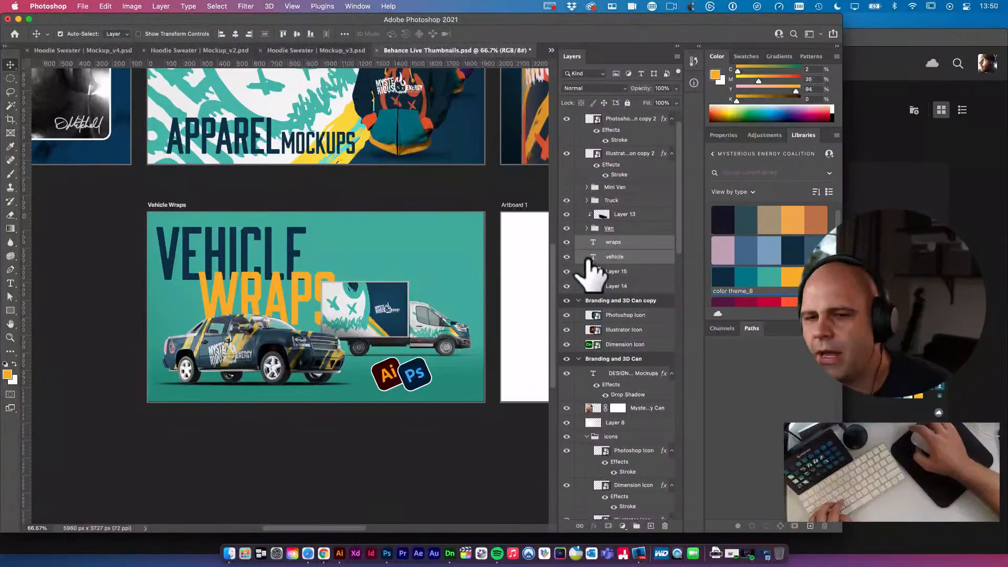
Rotate the VEHICLE WRAPS title about 18.9° counterclockwise and enlarge it to about 133% behind the vehicles
{"action": "key", "text": "super+t"}
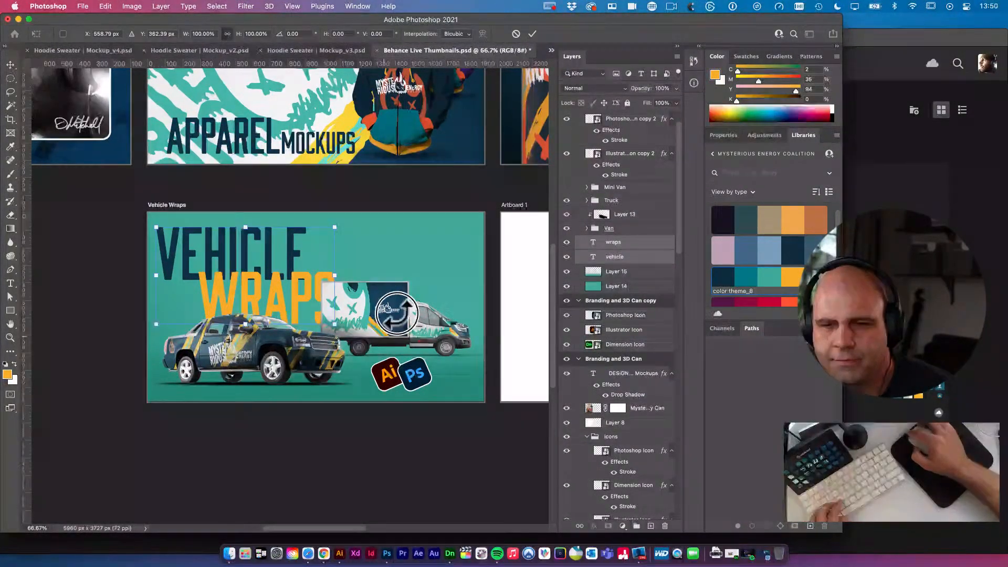
{"action": "mouse_move", "coordinate": [402, 321]}
{"action": "left_mouse_down"}
{"action": "mouse_move", "coordinate": [406, 299]}
{"action": "mouse_move", "coordinate": [424, 320]}
{"action": "mouse_move", "coordinate": [411, 305]}
{"action": "left_mouse_up"}
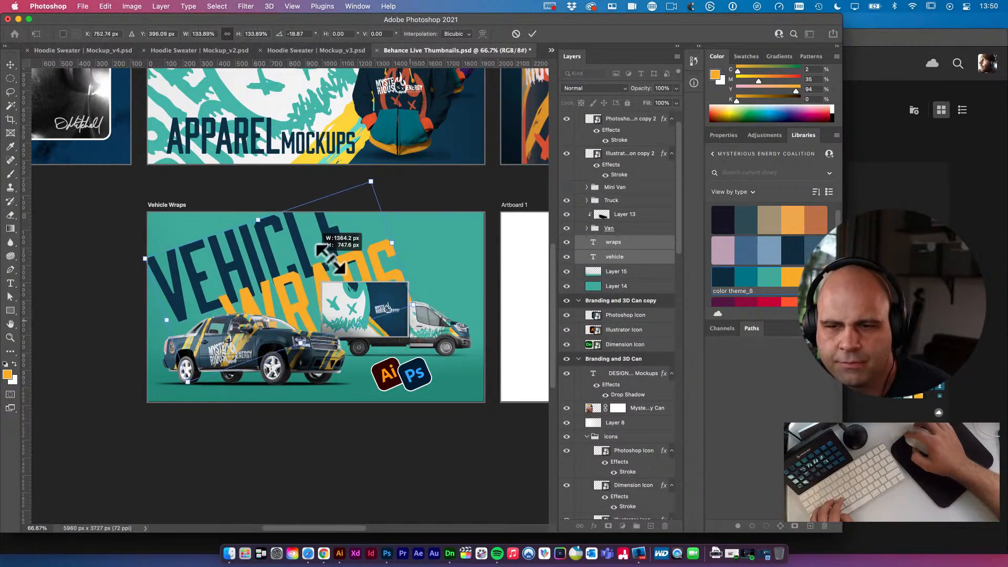
{"action": "mouse_move", "coordinate": [315, 259]}
{"action": "left_mouse_down"}
{"action": "mouse_move", "coordinate": [270, 252]}
{"action": "mouse_move", "coordinate": [361, 249]}
{"action": "mouse_move", "coordinate": [333, 257]}
{"action": "left_mouse_up"}
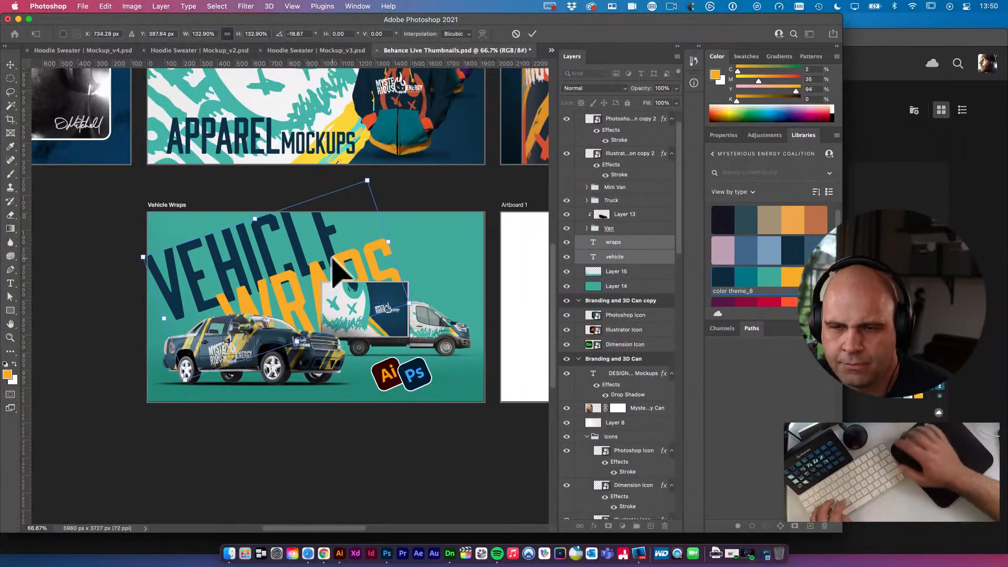
{"action": "key", "text": "Return"}
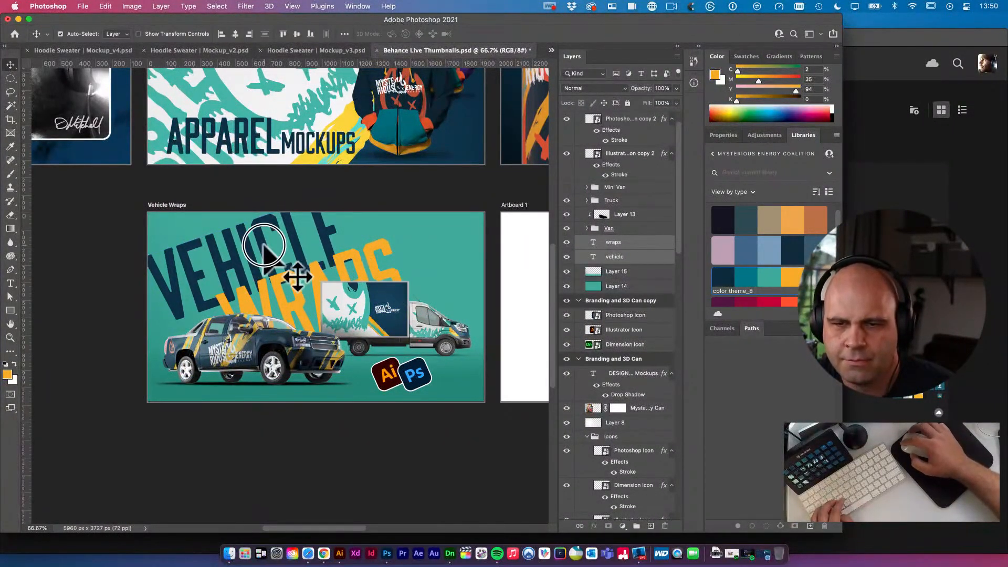
Enlarge the tilted VEHICLE WRAPS title to about 105%, extending it past the artboard's upper-left corner
{"action": "key", "text": "super"}
{"action": "key", "text": "super+t"}
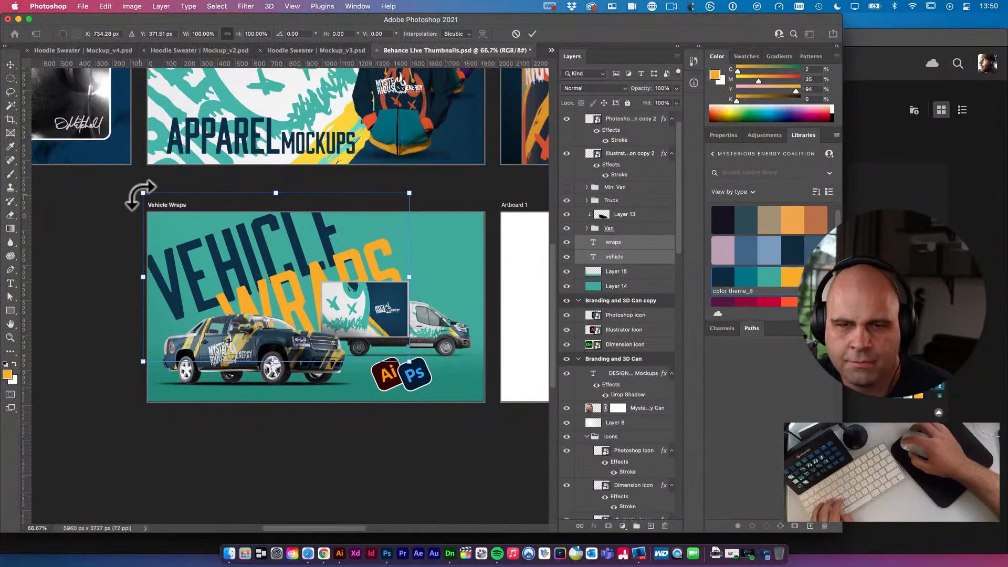
{"action": "mouse_move", "coordinate": [123, 180]}
{"action": "left_mouse_down"}
{"action": "mouse_move", "coordinate": [117, 184]}
{"action": "mouse_move", "coordinate": [126, 191]}
{"action": "left_mouse_up"}
{"action": "key", "text": "Return"}
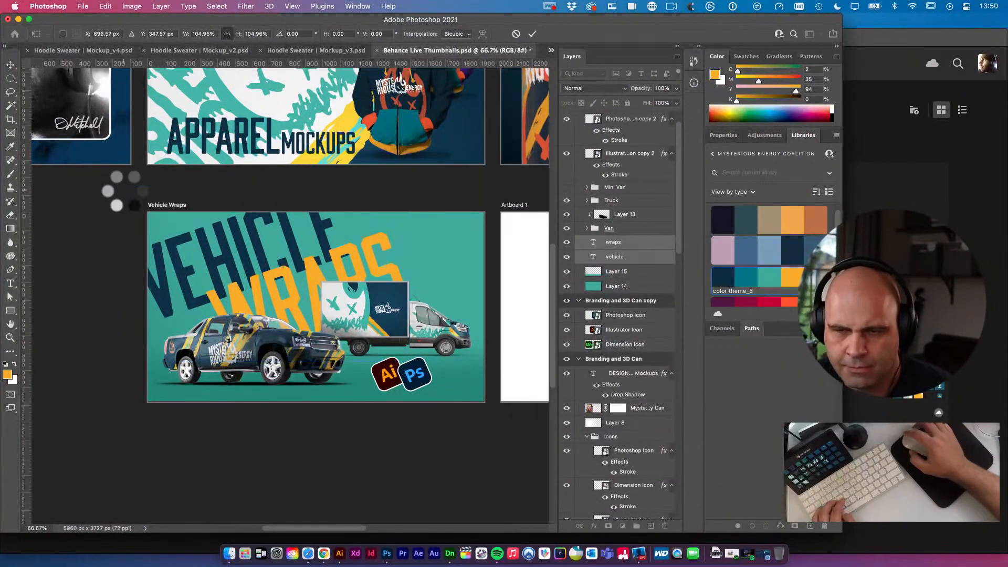
Move the Truck group, Van group and Layer 13 together down toward the artboard's lower edge and slightly left
{"action": "left_click", "coordinate": [345, 298]}
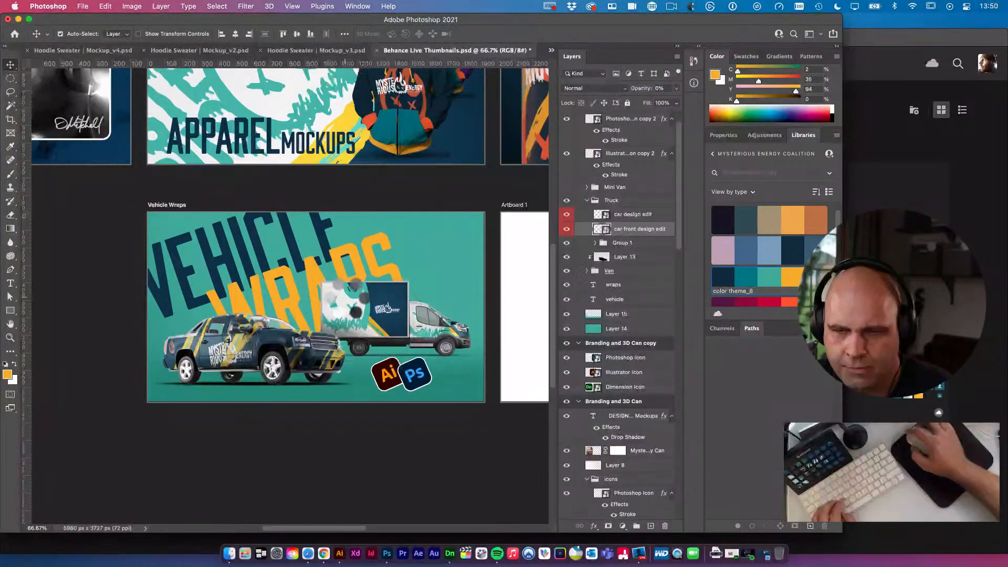
{"action": "left_click", "coordinate": [619, 200]}
{"action": "left_click", "coordinate": [587, 200]}
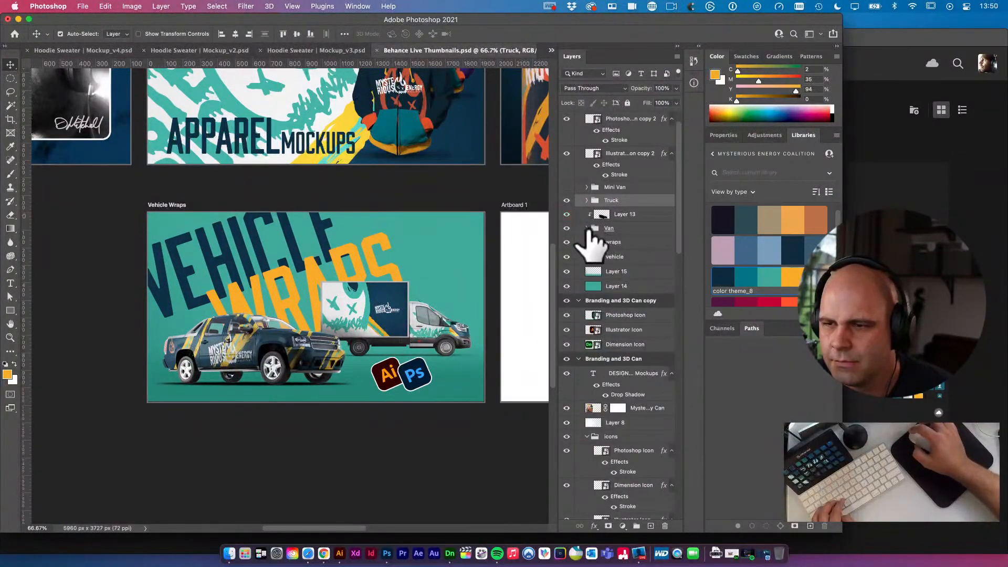
{"action": "left_click", "coordinate": [619, 229]}
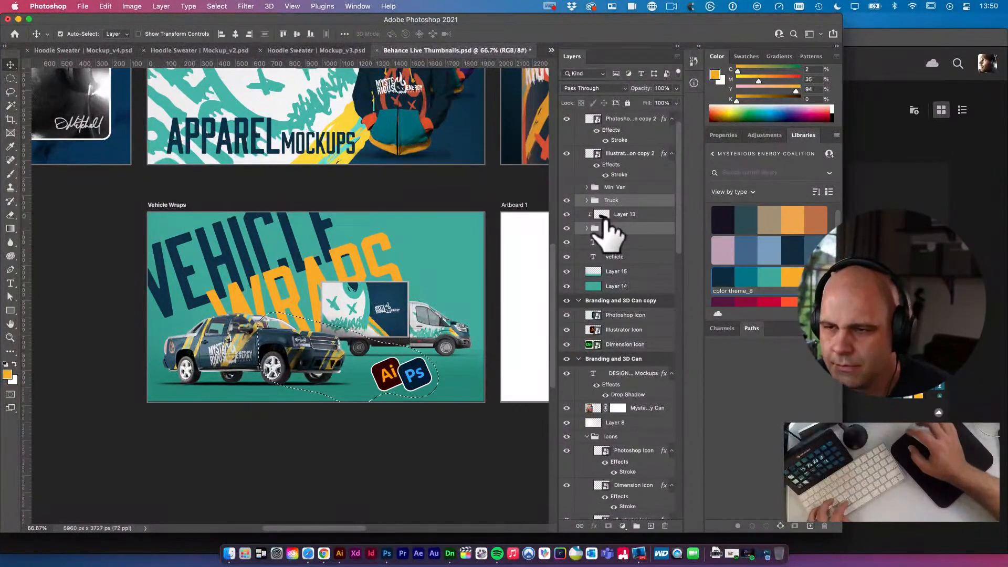
{"action": "left_click", "coordinate": [649, 216], "text": "super"}
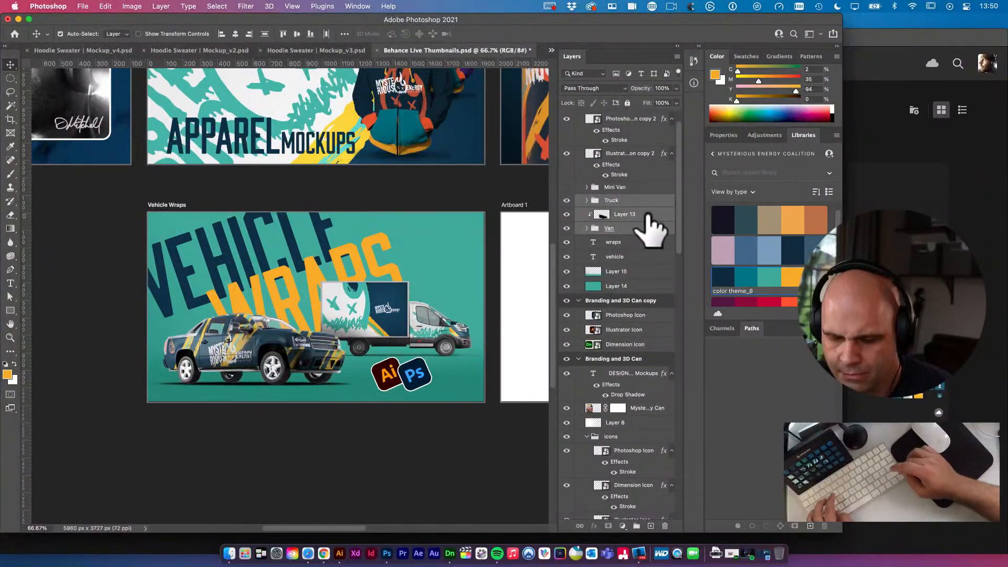
{"action": "key", "text": "shift+Down"}
{"action": "key", "text": "shift+Down"}
{"action": "key", "text": "shift+Down"}
{"action": "key", "text": "shift+Down"}
{"action": "key", "text": "shift+Down"}
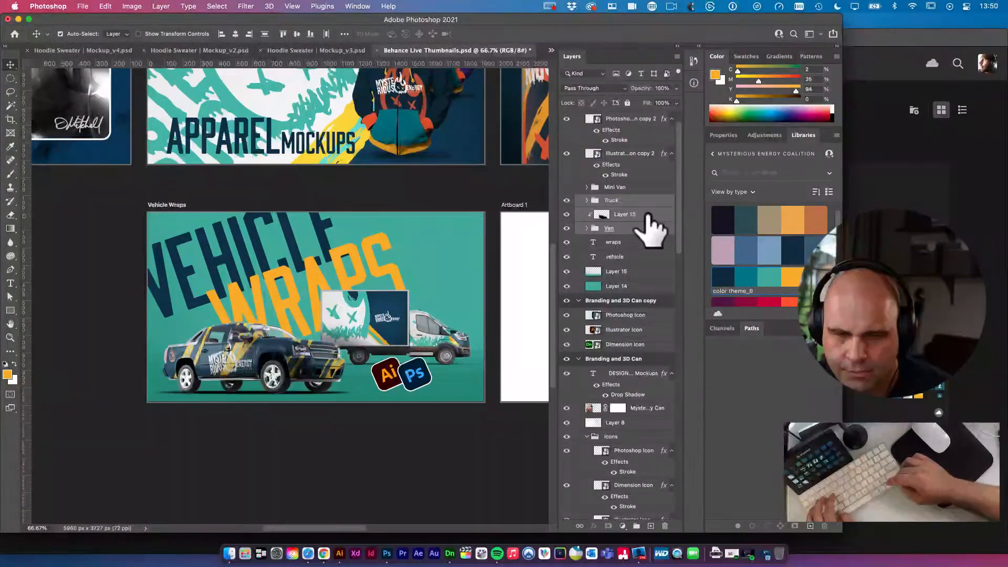
{"action": "key", "text": "shift+Left"}
{"action": "key", "text": "shift+Left"}
{"action": "key", "text": "shift+Left"}
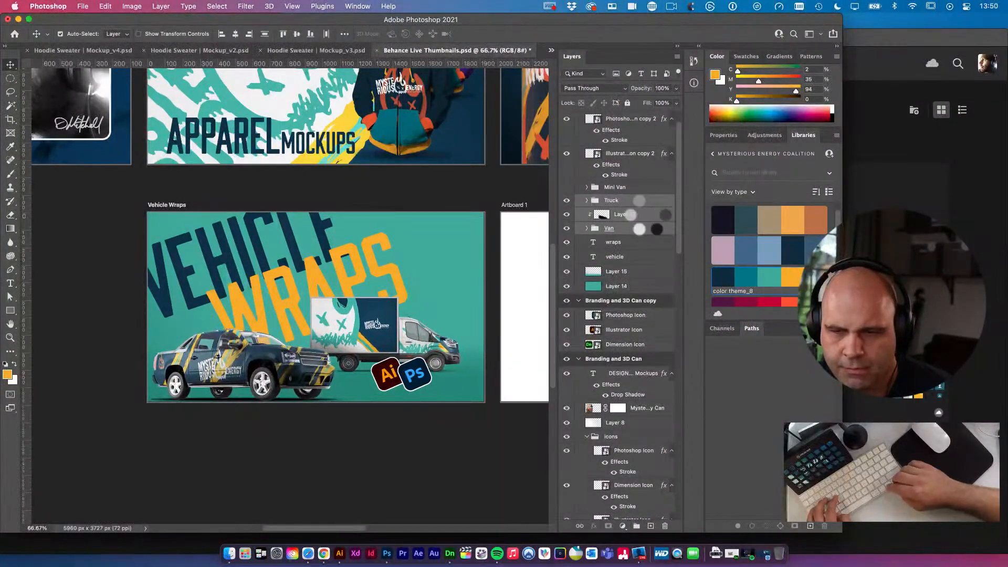
{"action": "key", "text": "shift+Right"}
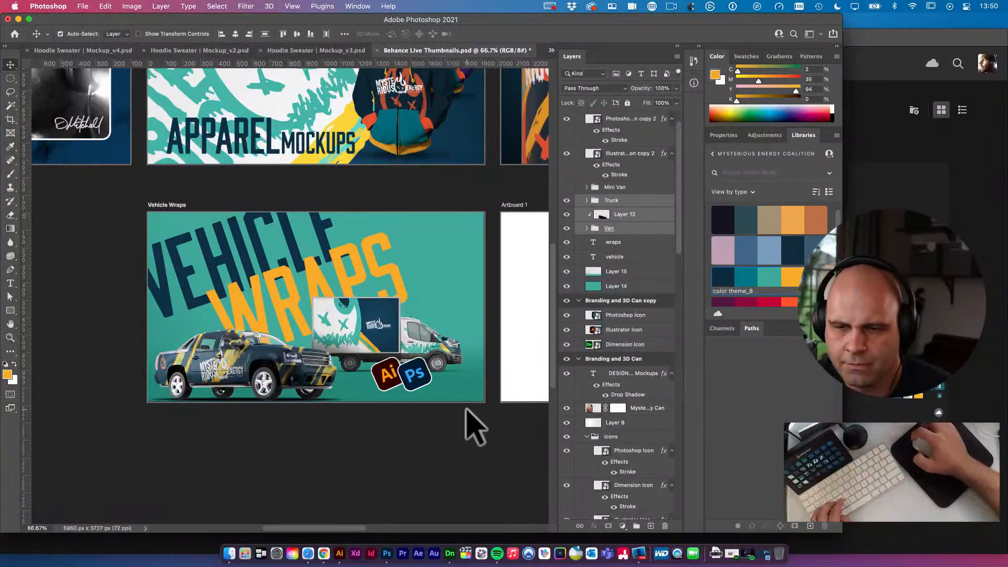
Scale the Van group and Layer 13 together to about 109% from their lower-left corner
{"action": "left_click", "coordinate": [647, 227]}
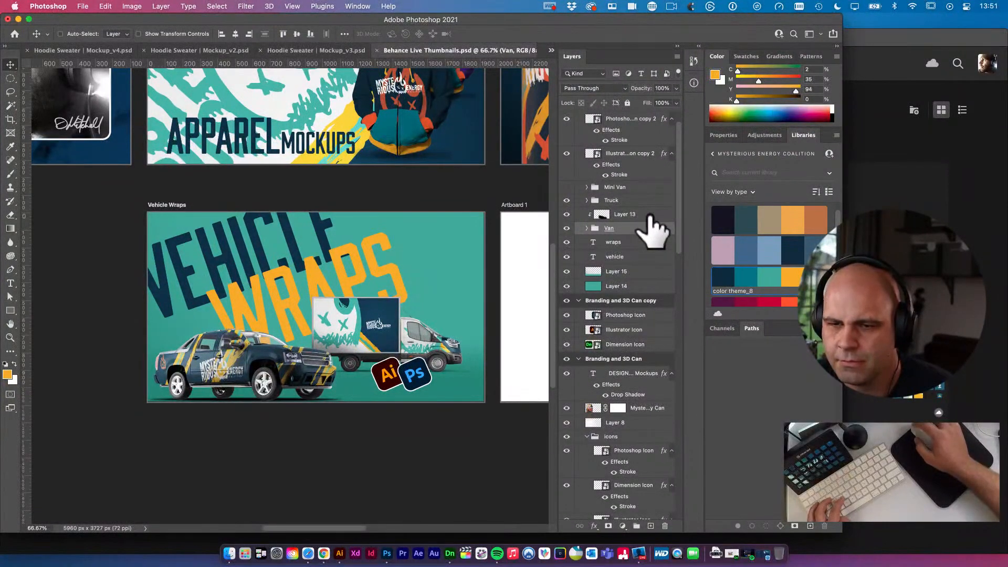
{"action": "left_click", "coordinate": [650, 215], "text": "shift"}
{"action": "key", "text": "super+t"}
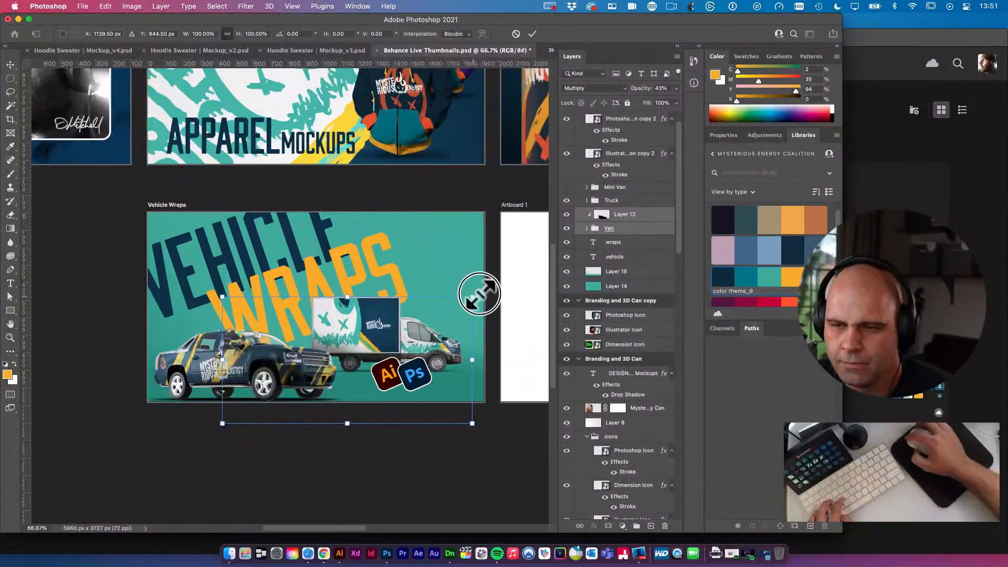
{"action": "left_click_drag", "start_coordinate": [479, 294], "coordinate": [493, 286]}
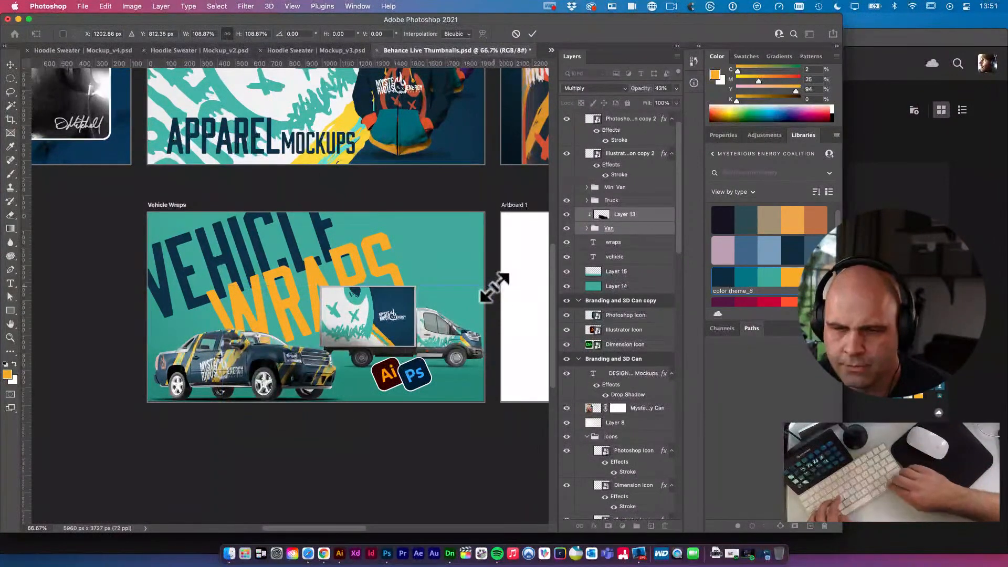
{"action": "key", "text": "Return"}
Nudge the Van group and Layer 13 left and slightly down so the enlarged van tucks in behind the pickup truck
{"action": "key", "text": "Left"}
{"action": "key", "text": "Left"}
{"action": "key", "text": "Left"}
{"action": "key", "text": "Left"}
{"action": "key", "text": "Left"}
{"action": "key", "text": "Left"}
{"action": "key", "text": "Left"}
{"action": "key", "text": "Left"}
{"action": "key", "text": "Left"}
{"action": "key", "text": "Left"}
{"action": "key", "text": "Left"}
{"action": "key", "text": "Left"}
{"action": "key", "text": "Left"}
{"action": "key", "text": "Left"}
{"action": "key", "text": "Left"}
{"action": "key", "text": "Left"}
{"action": "key", "text": "Left"}
{"action": "key", "text": "Left"}
{"action": "key", "text": "Left"}
{"action": "key", "text": "Left"}
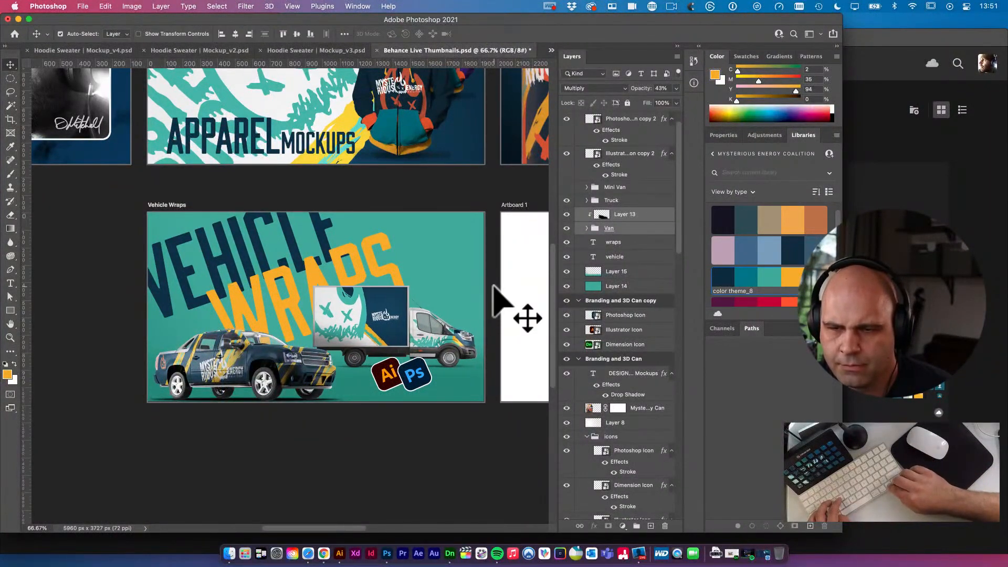
{"action": "key", "text": "Down"}
{"action": "key", "text": "Down"}
{"action": "key", "text": "Down"}
{"action": "key", "text": "Down"}
{"action": "key", "text": "Left"}
{"action": "key", "text": "Left"}
{"action": "key", "text": "Left"}
{"action": "key", "text": "Left"}
{"action": "key", "text": "Left"}
{"action": "key", "text": "Left"}
{"action": "key", "text": "Down"}
{"action": "key", "text": "Down"}
{"action": "key", "text": "Down"}
{"action": "key", "text": "Down"}
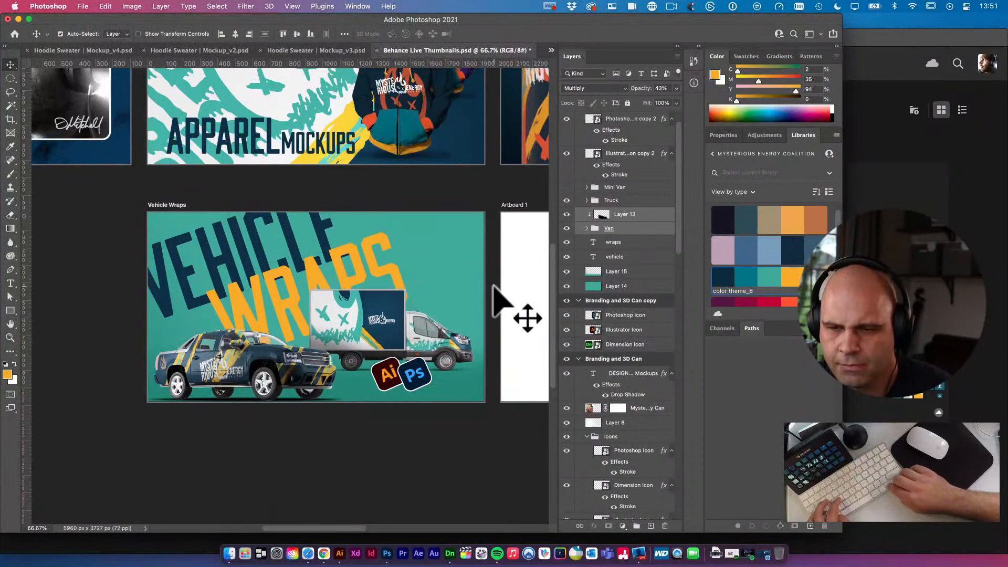
{"action": "key", "text": "Right"}
{"action": "key", "text": "Right"}
{"action": "key", "text": "Right"}
{"action": "key", "text": "Right"}
{"action": "key", "text": "Down"}
{"action": "key", "text": "Down"}
{"action": "key", "text": "Down"}
{"action": "key", "text": "Down"}
{"action": "key", "text": "Down"}
{"action": "key", "text": "Down"}
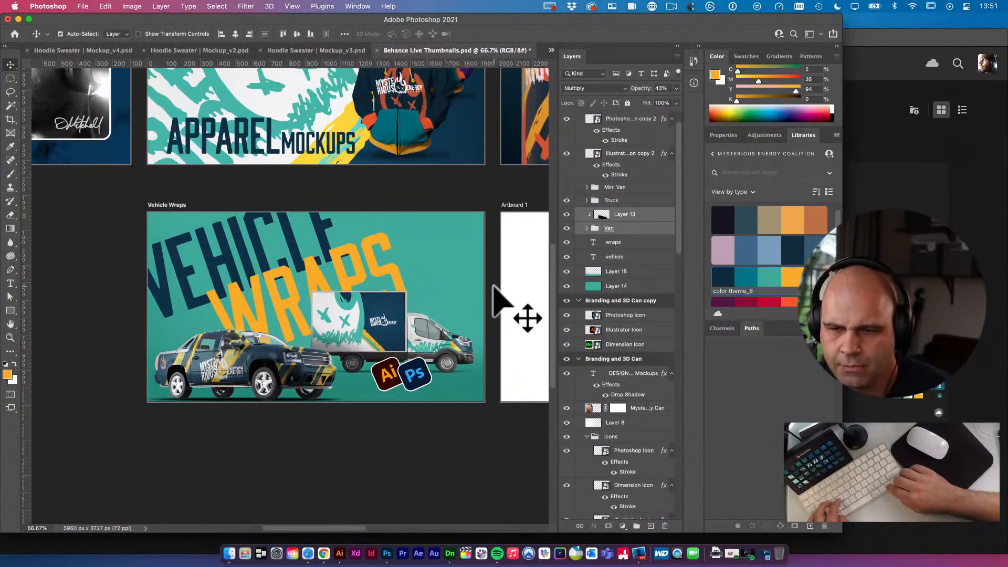
Move the Illustrator and Photoshop icons up beside the end of the WRAPS title and rotate them about 6.28°
{"action": "left_click", "coordinate": [397, 378]}
{"action": "left_click_drag", "start_coordinate": [398, 379], "coordinate": [412, 248]}
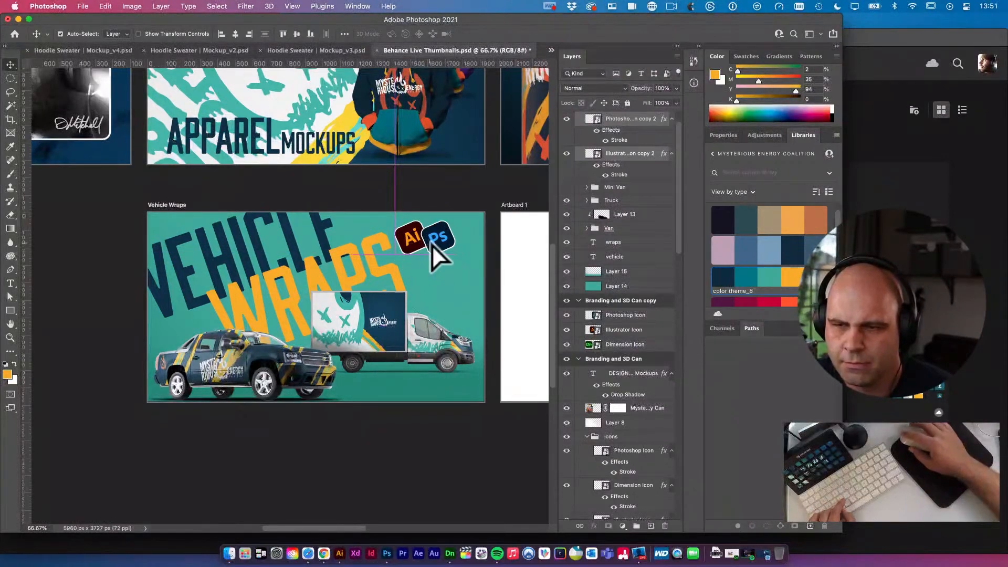
{"action": "key", "text": "super+t"}
{"action": "left_click_drag", "start_coordinate": [521, 329], "coordinate": [501, 341]}
Scale the rotated Illustrator and Photoshop icons together to about 137% from their upper-left corner
{"action": "left_click", "coordinate": [465, 312], "text": "alt"}
{"action": "left_click", "coordinate": [464, 312], "text": "alt"}
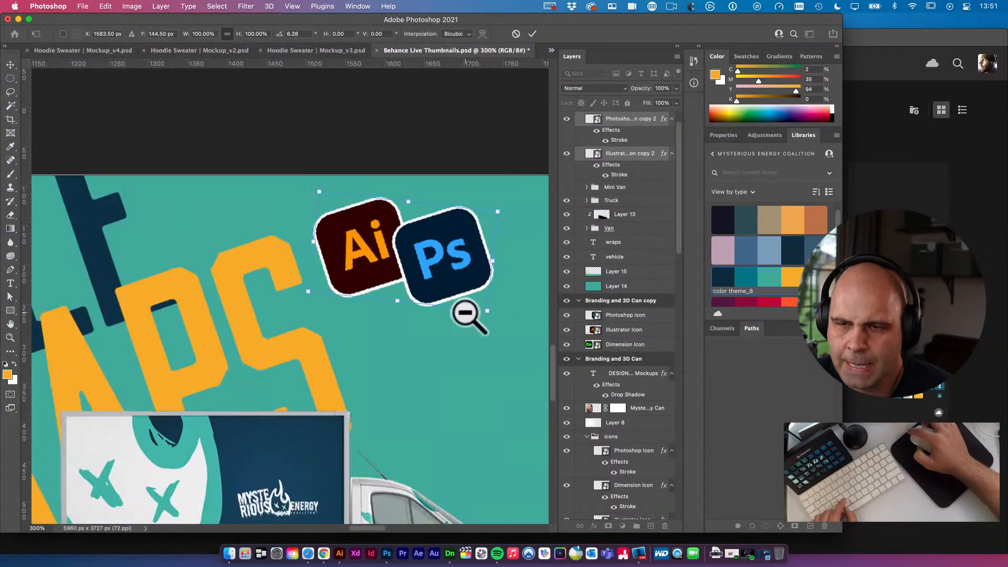
{"action": "left_click", "coordinate": [465, 312], "text": "alt"}
{"action": "left_click", "coordinate": [472, 315], "text": "alt"}
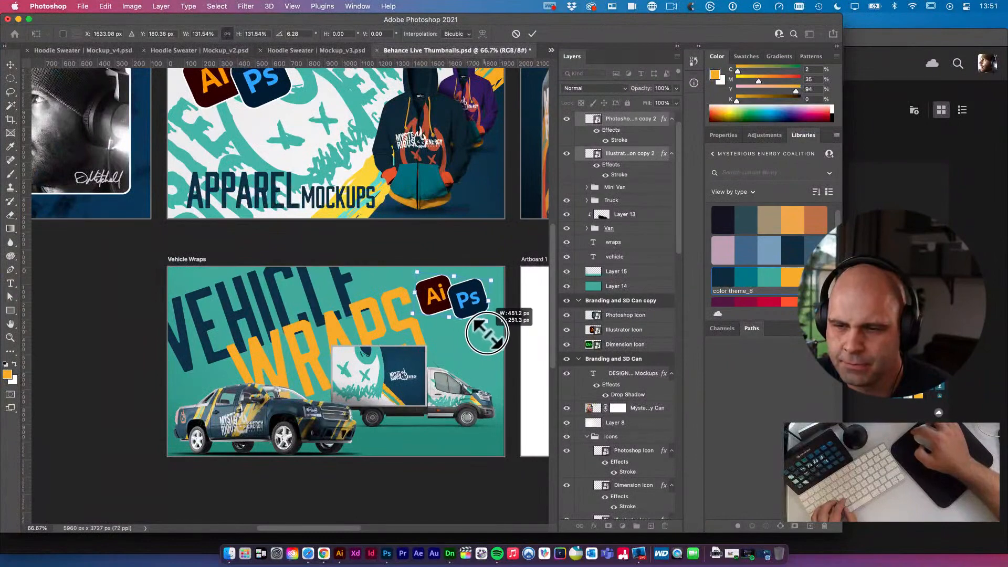
{"action": "left_click_drag", "start_coordinate": [486, 333], "coordinate": [484, 338]}
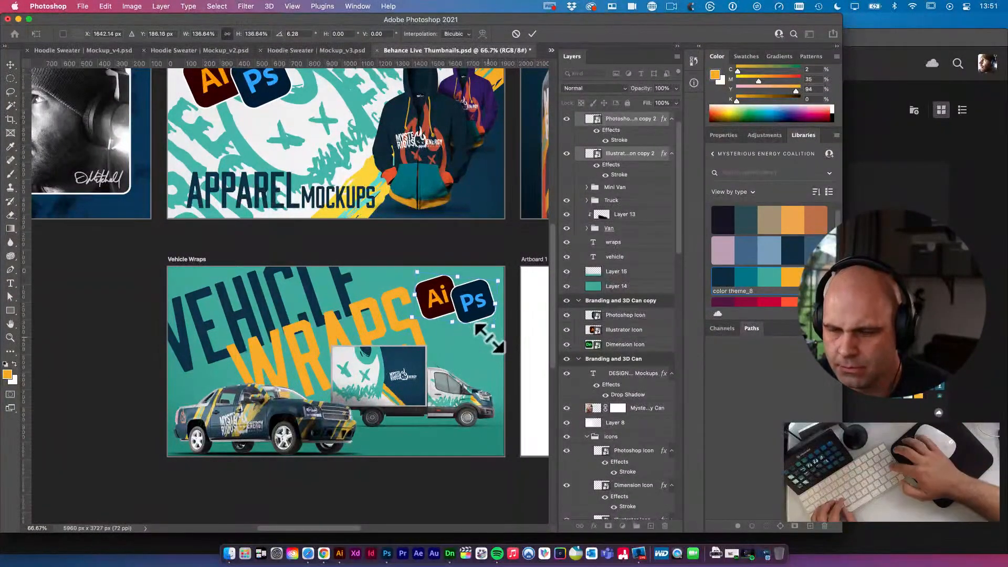
{"action": "key", "text": "Return"}
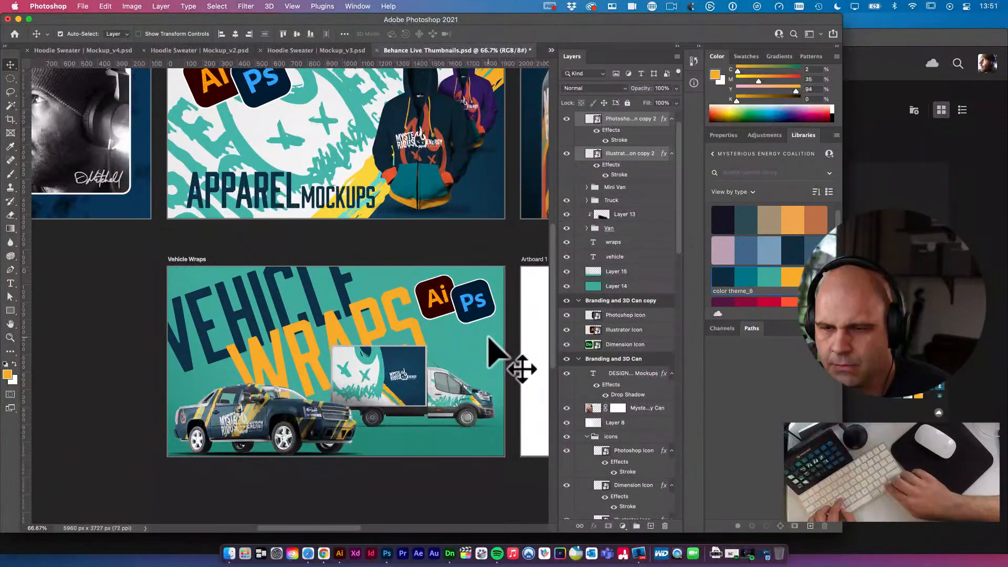
Nudge the two app icons down and left until they overlap the S of WRAPS
{"action": "key", "text": "shift+Down"}
{"action": "key", "text": "shift+Down"}
{"action": "key", "text": "shift+Down"}
{"action": "key", "text": "shift+Down"}
{"action": "key", "text": "shift+Left"}
{"action": "key", "text": "shift+Left"}
{"action": "key", "text": "shift+Left"}
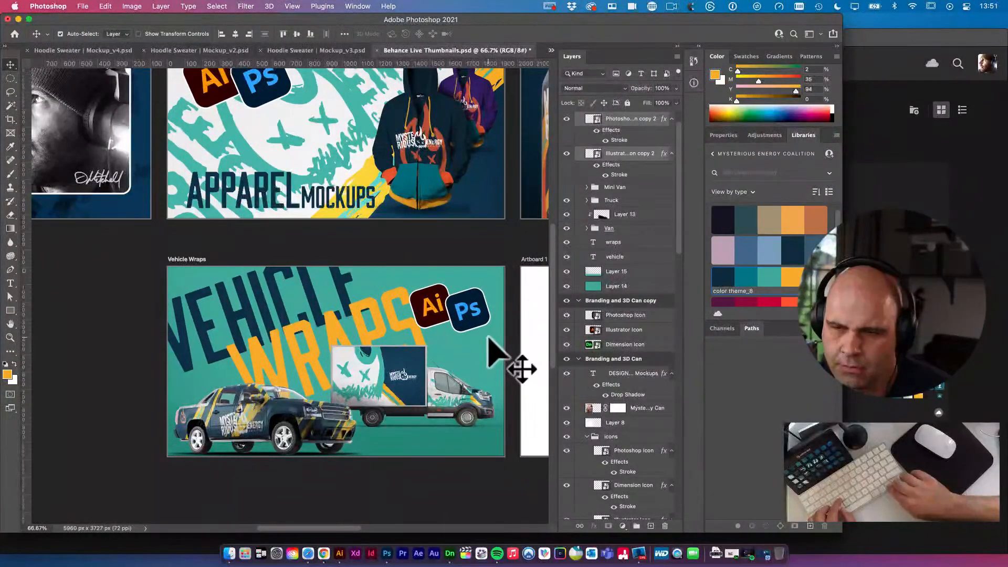
{"action": "key", "text": "Left"}
{"action": "key", "text": "Left"}
{"action": "key", "text": "Left"}
{"action": "key", "text": "Left"}
{"action": "key", "text": "Left"}
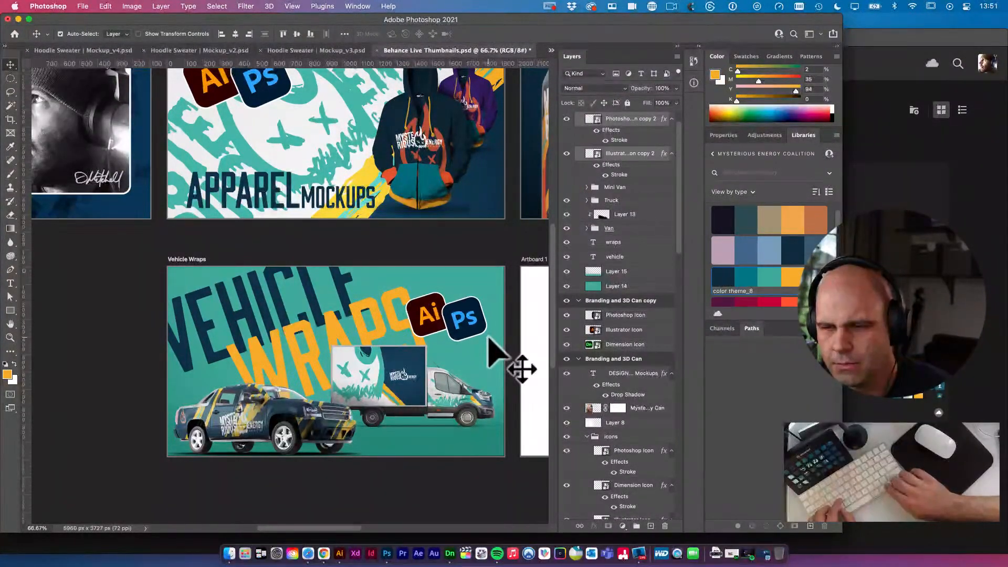
Scale the two app icons down slightly and place them just beyond the S of WRAPS
{"action": "key", "text": "super+t"}
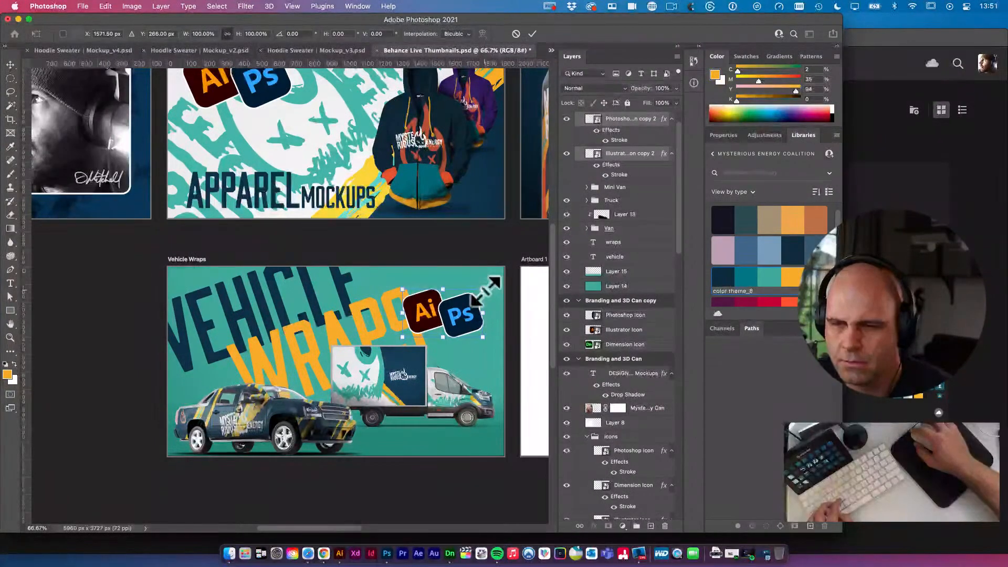
{"action": "left_click_drag", "start_coordinate": [469, 297], "coordinate": [468, 305]}
{"action": "key", "text": "Return"}
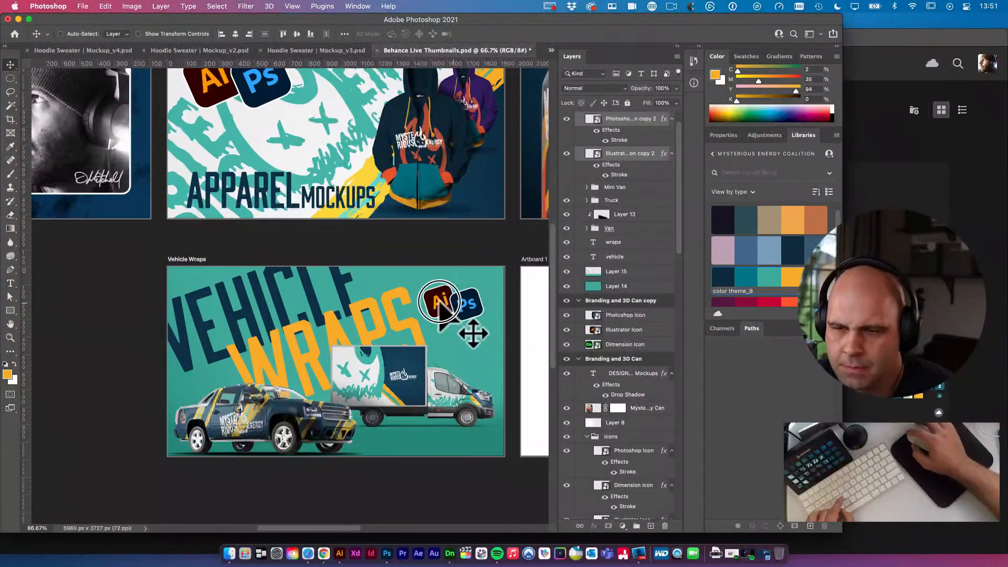
Add a new empty layer directly above the wraps text layer and below the Van group
{"action": "key", "text": "super+space"}
{"action": "left_click_drag", "start_coordinate": [438, 299], "coordinate": [483, 355]}
{"action": "left_click", "coordinate": [371, 364], "text": "super"}
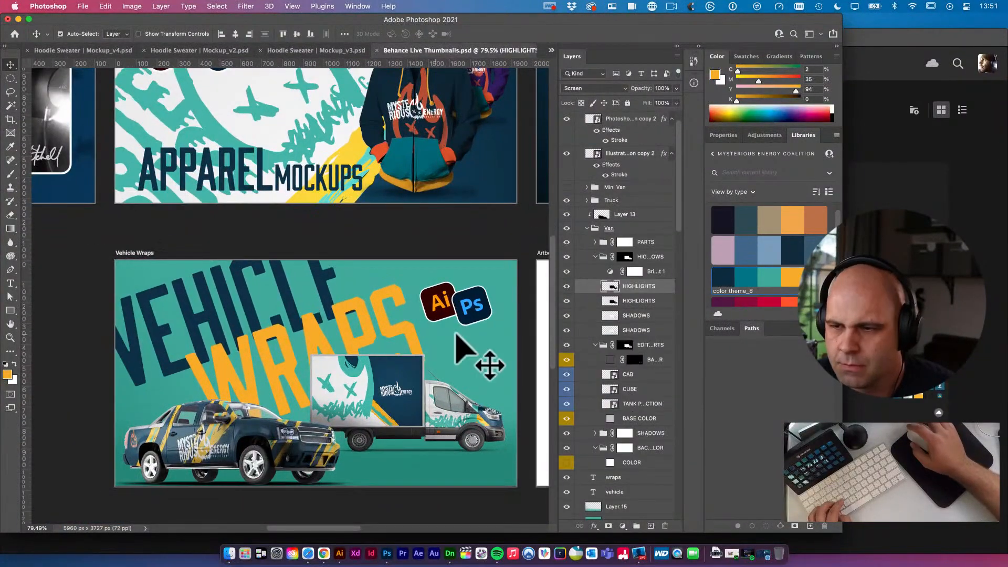
{"action": "left_click", "coordinate": [587, 228]}
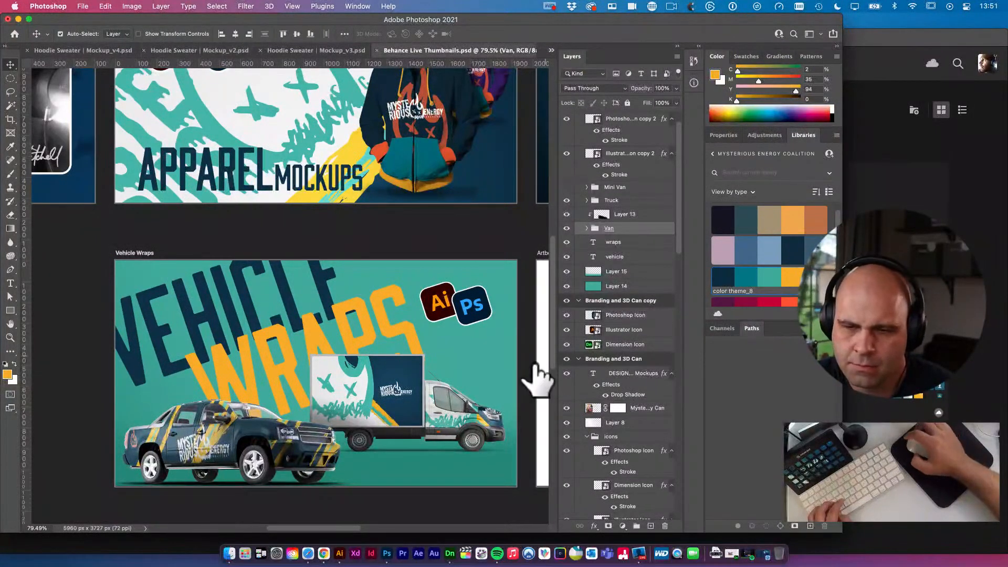
{"action": "left_click", "coordinate": [629, 270]}
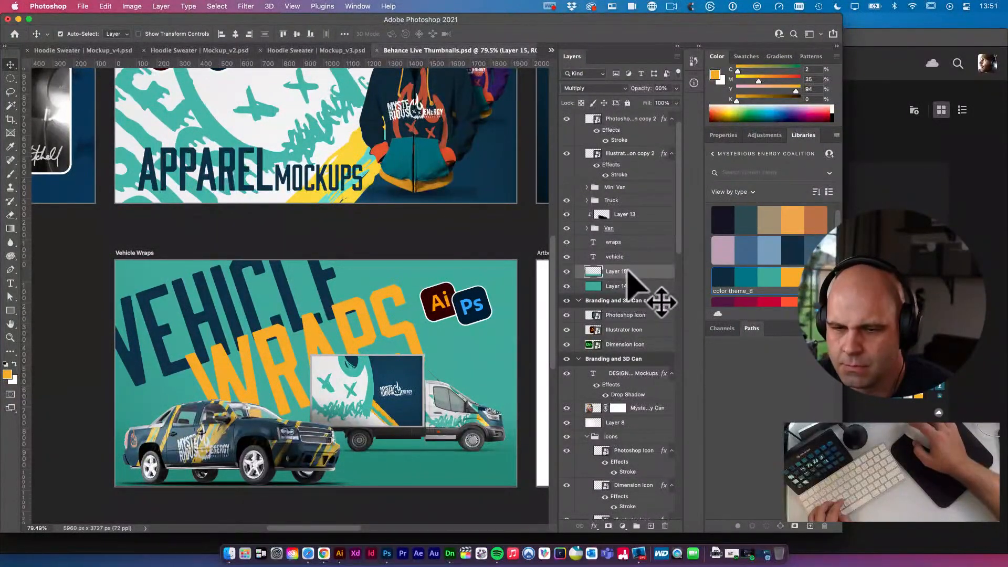
{"action": "left_click", "coordinate": [640, 243]}
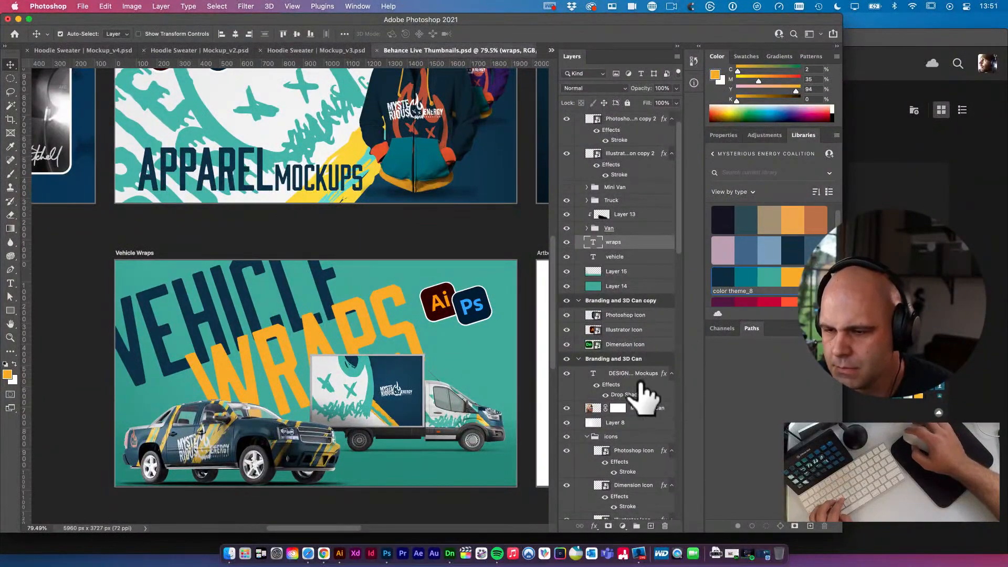
{"action": "left_click", "coordinate": [650, 526]}
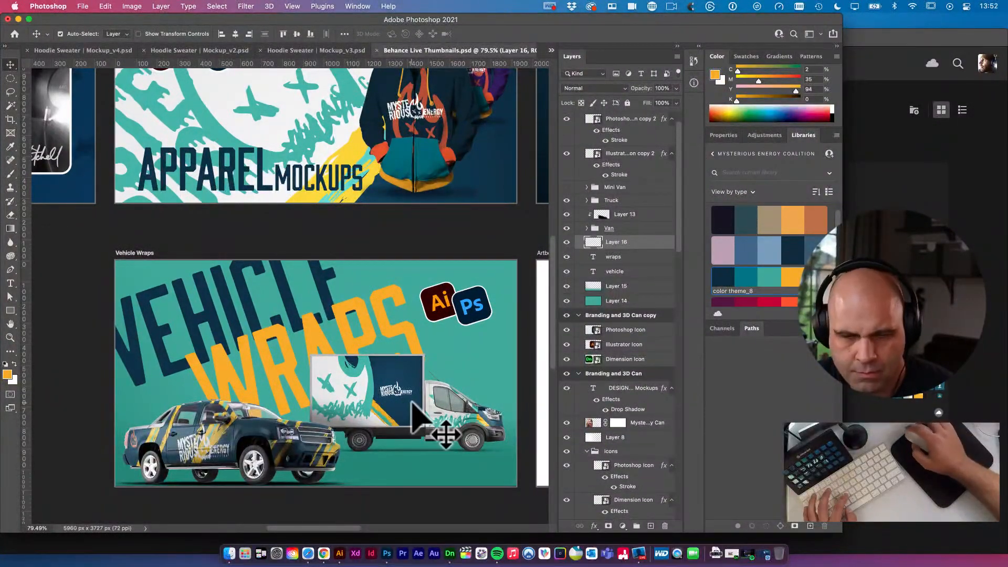
Sample the background teal and draw a linear gradient on the new layer from near the artboard's lower edge up to the WRAPS title
{"action": "key", "text": "g"}
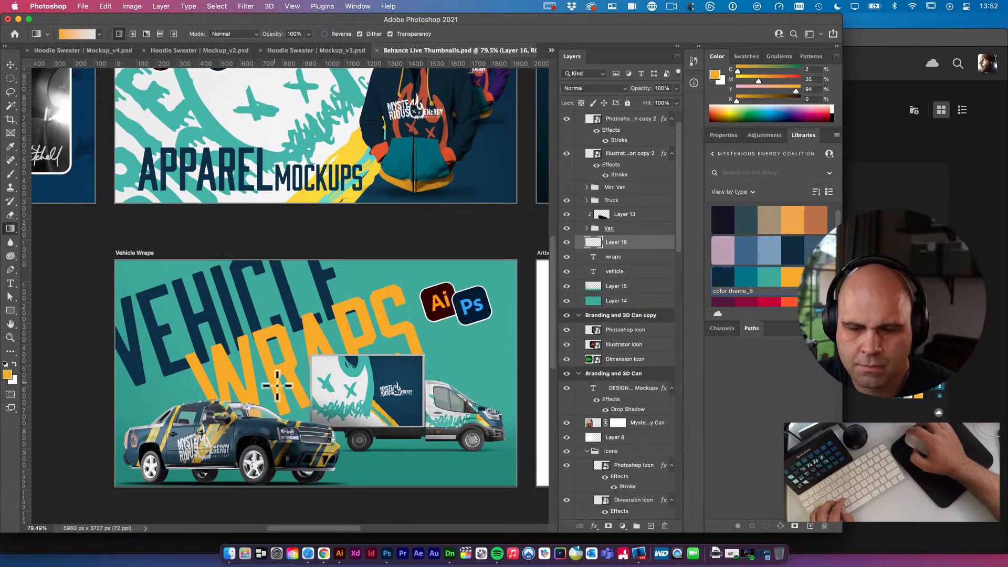
{"action": "left_click", "coordinate": [379, 278], "text": "alt"}
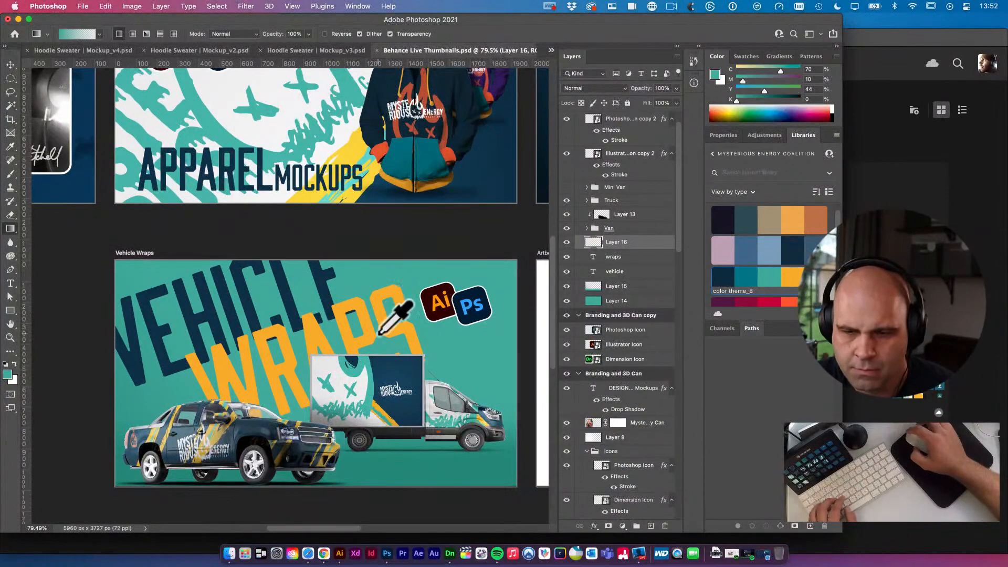
{"action": "left_click_drag", "start_coordinate": [401, 475], "coordinate": [347, 322]}
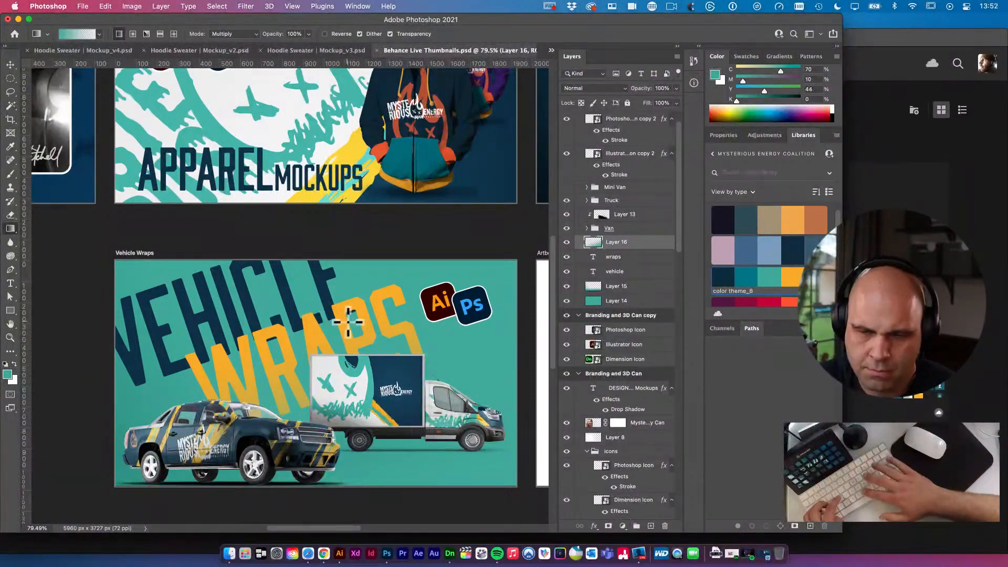
{"action": "key", "text": "v"}
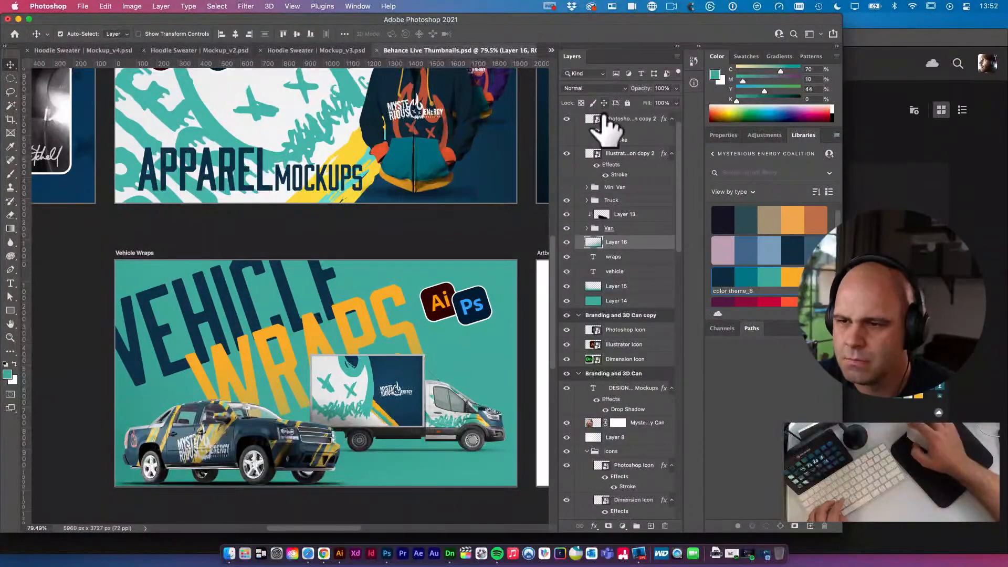
Set Layer 16's blend mode to Multiply and compare the artwork with the layer hidden and shown
{"action": "left_click", "coordinate": [609, 89]}
{"action": "left_click", "coordinate": [577, 124]}
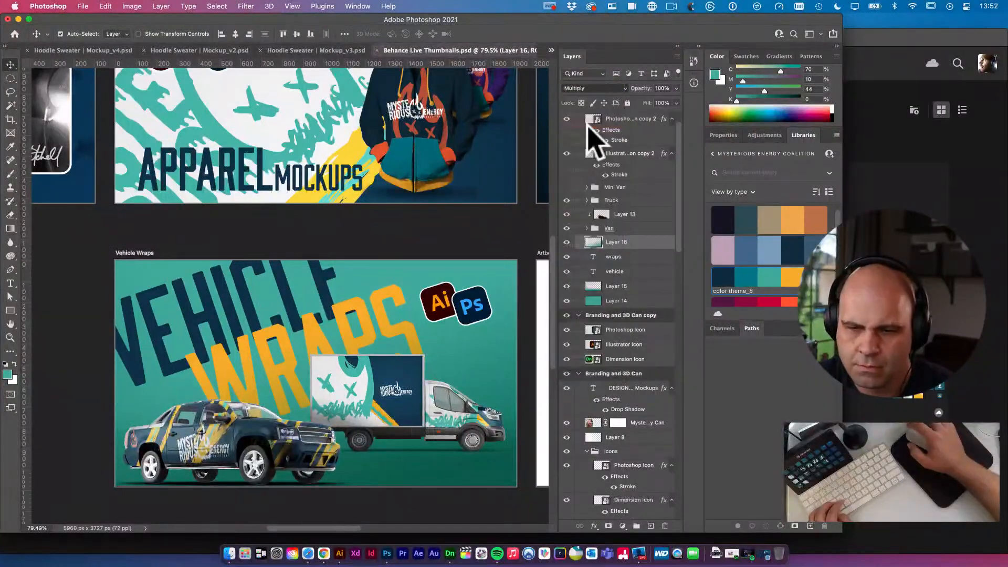
{"action": "left_click", "coordinate": [567, 242]}
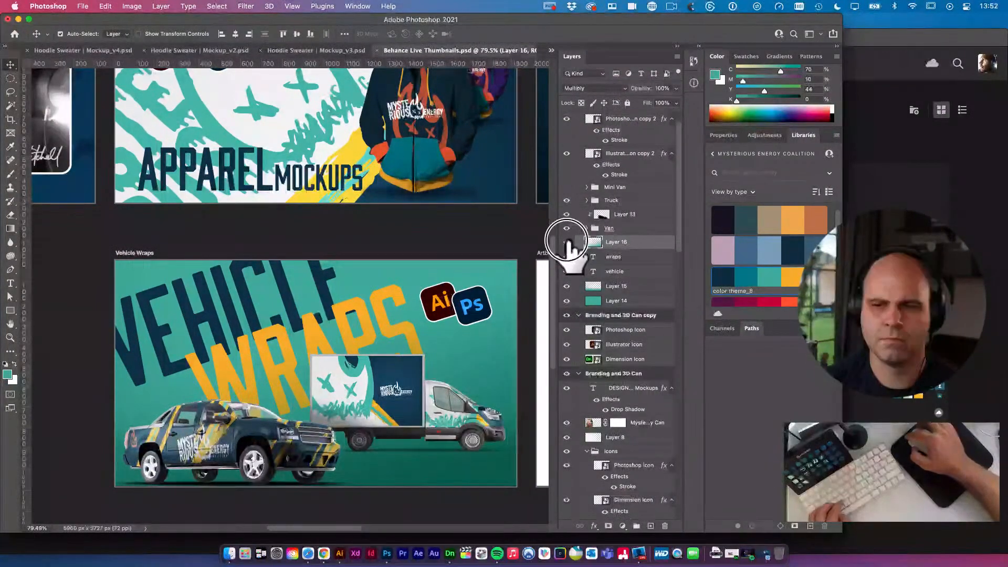
{"action": "left_click", "coordinate": [566, 242]}
{"action": "left_click", "coordinate": [565, 242]}
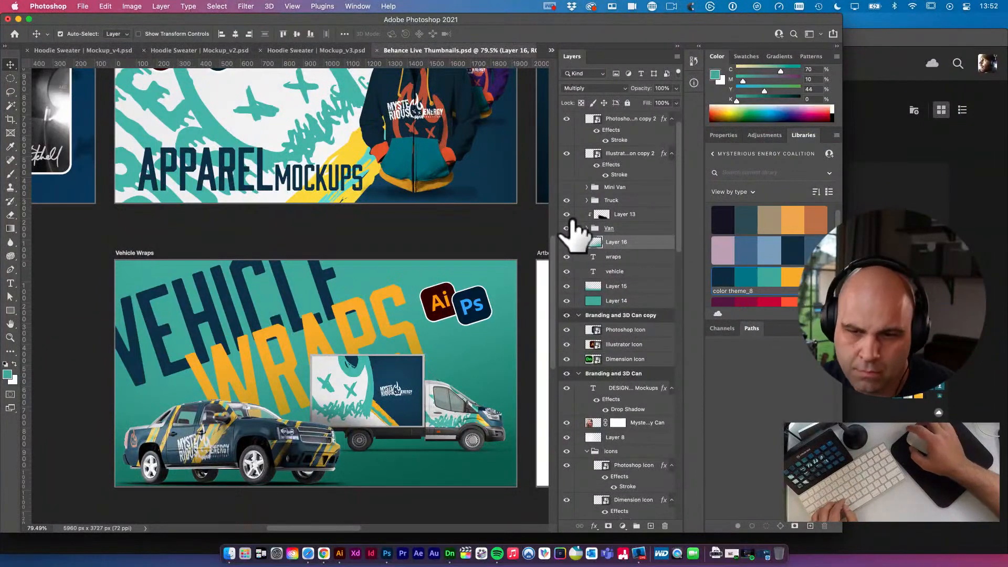
Examine the Van group's sublayers, including the HIGHLIGHTS/SHADOWS mask and the PARTS group's contribution to the van
{"action": "left_click", "coordinate": [441, 402]}
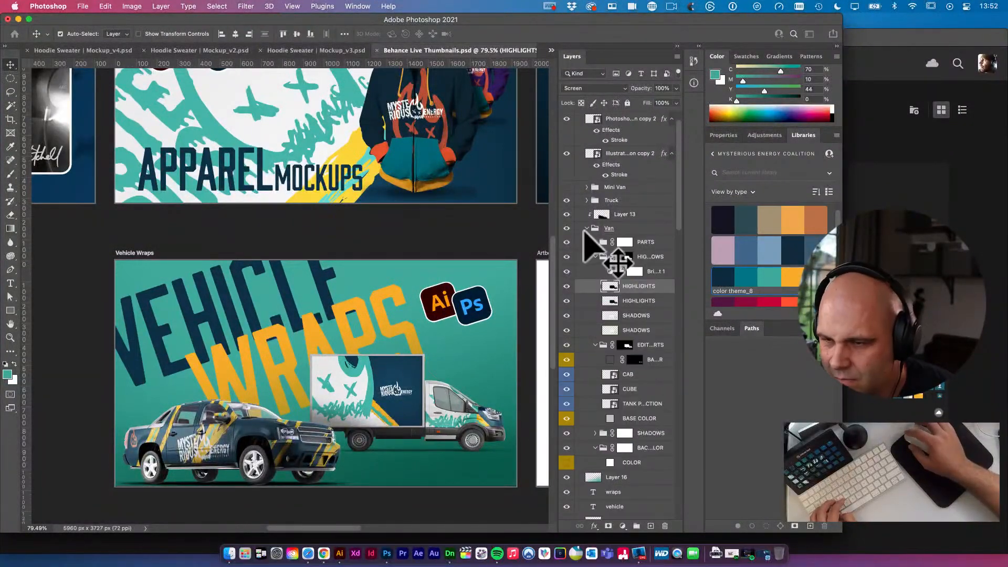
{"action": "left_click", "coordinate": [587, 228]}
{"action": "left_click", "coordinate": [587, 228]}
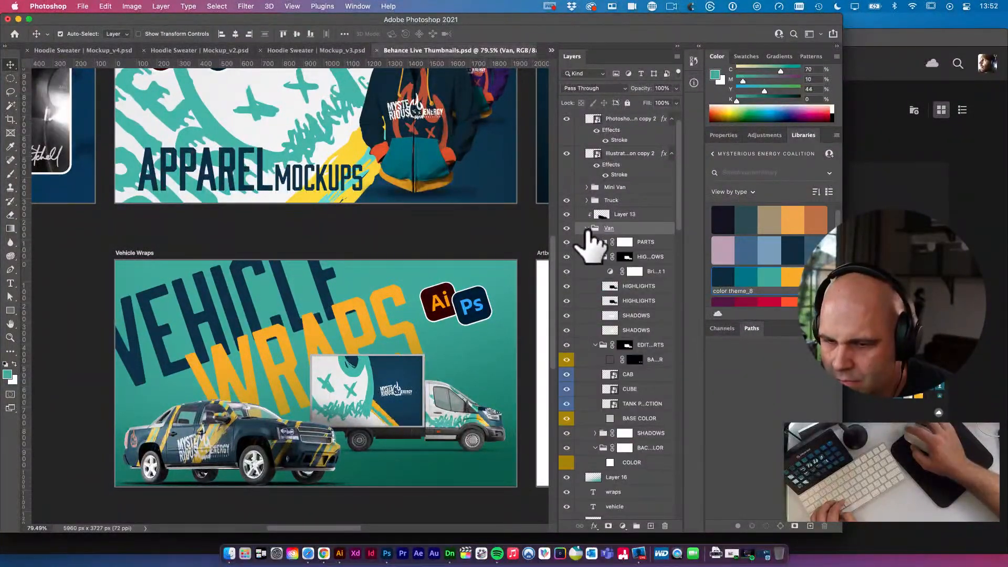
{"action": "scroll", "coordinate": [628, 388], "scroll_direction": "down", "scroll_amount": 1}
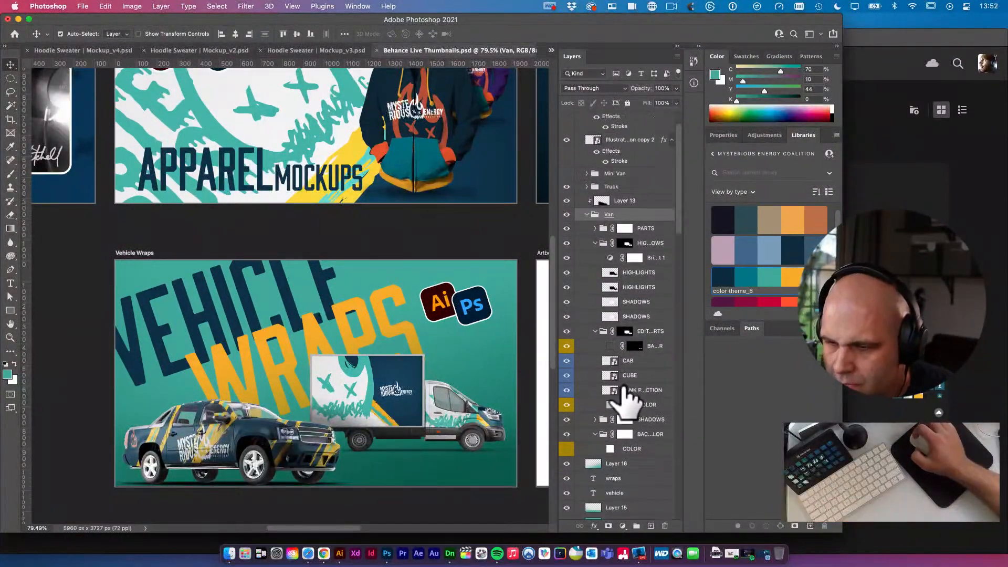
{"action": "scroll", "coordinate": [627, 391], "scroll_direction": "down", "scroll_amount": 1}
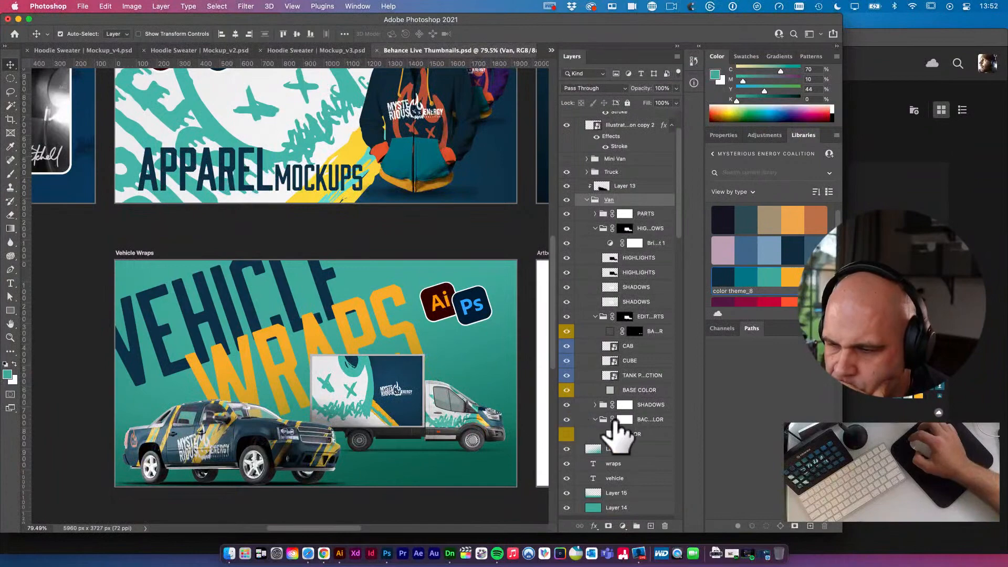
{"action": "scroll", "coordinate": [612, 436], "scroll_direction": "up", "scroll_amount": 4}
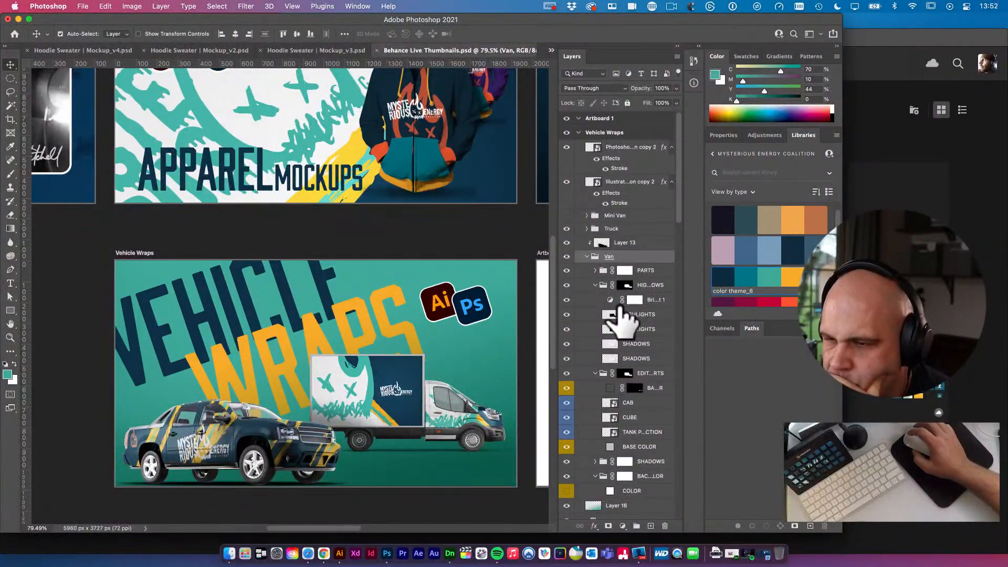
{"action": "left_click", "coordinate": [626, 284]}
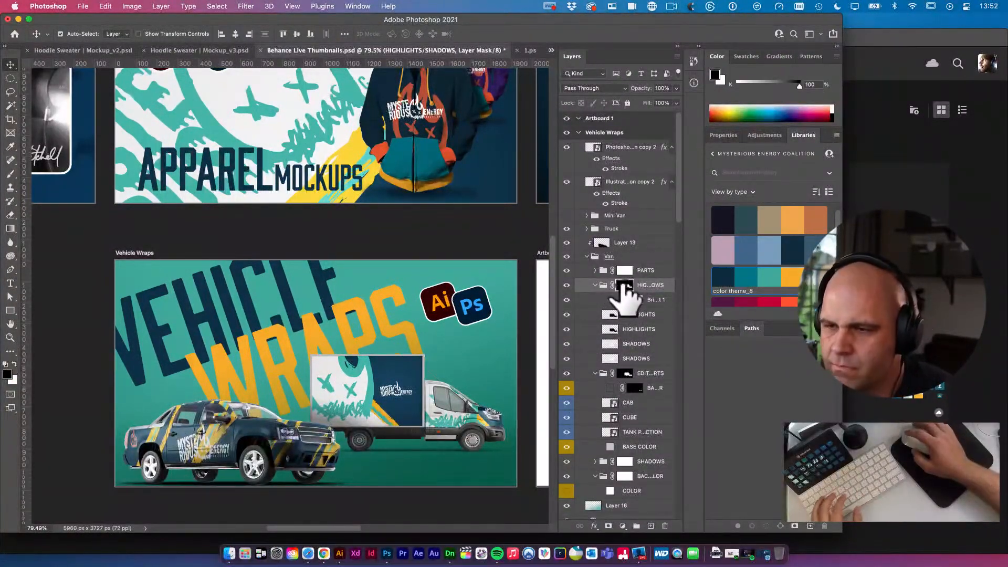
{"action": "left_click", "coordinate": [566, 271]}
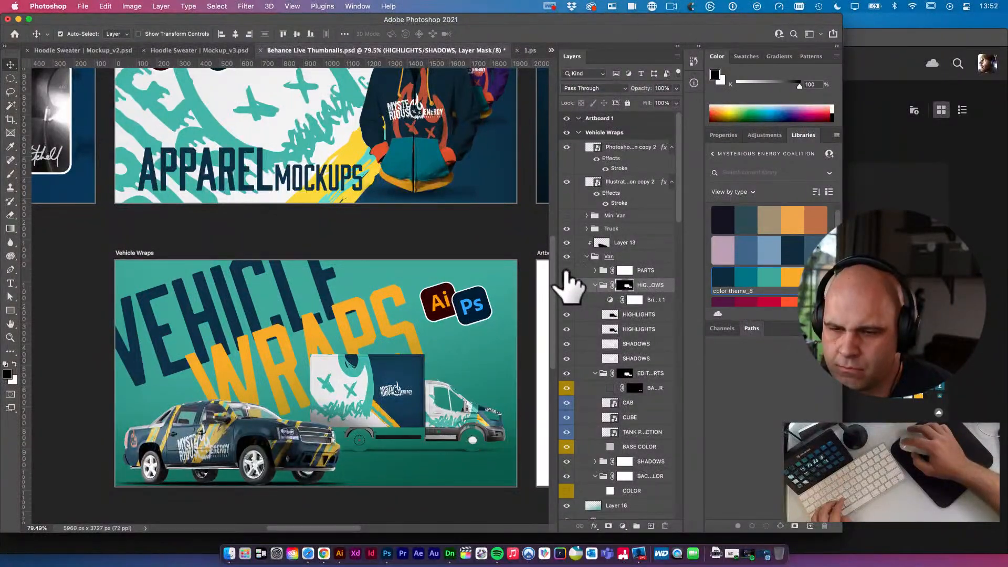
{"action": "left_click", "coordinate": [566, 271]}
{"action": "left_click", "coordinate": [595, 270]}
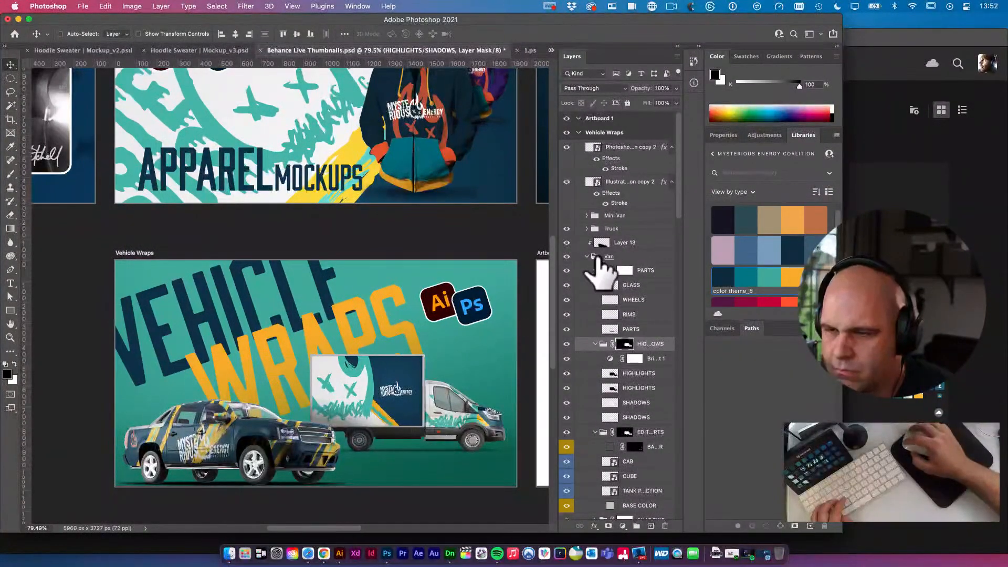
Select the Van group and collapse its sublayers
{"action": "left_click", "coordinate": [612, 259], "text": "super"}
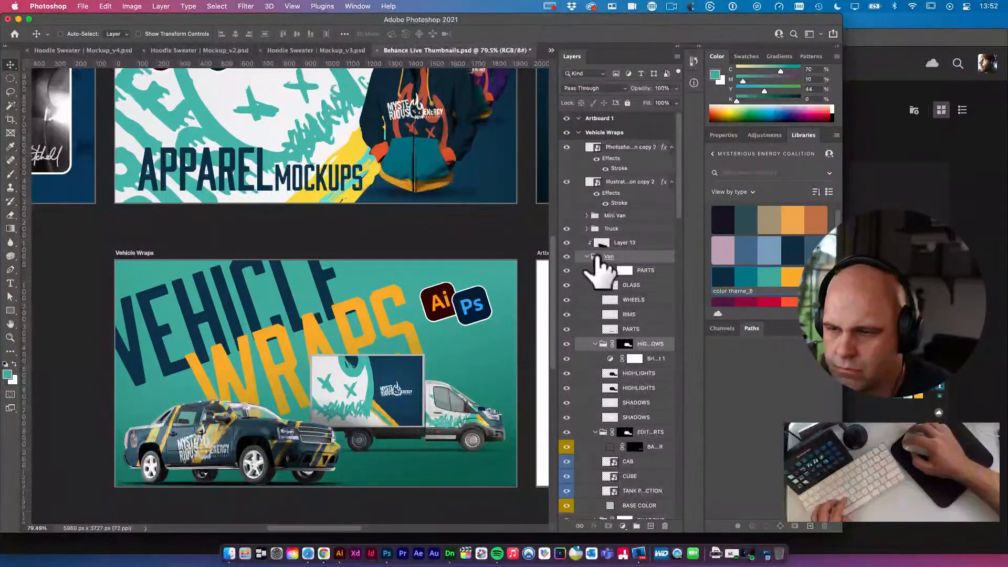
{"action": "double_click", "coordinate": [592, 257]}
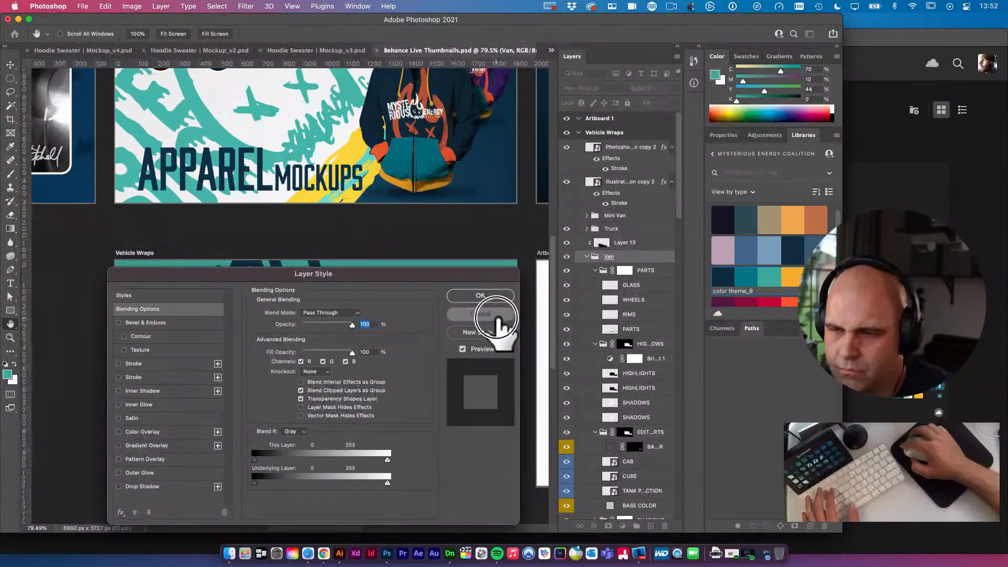
{"action": "key", "text": "Escape"}
{"action": "left_click", "coordinate": [586, 256]}
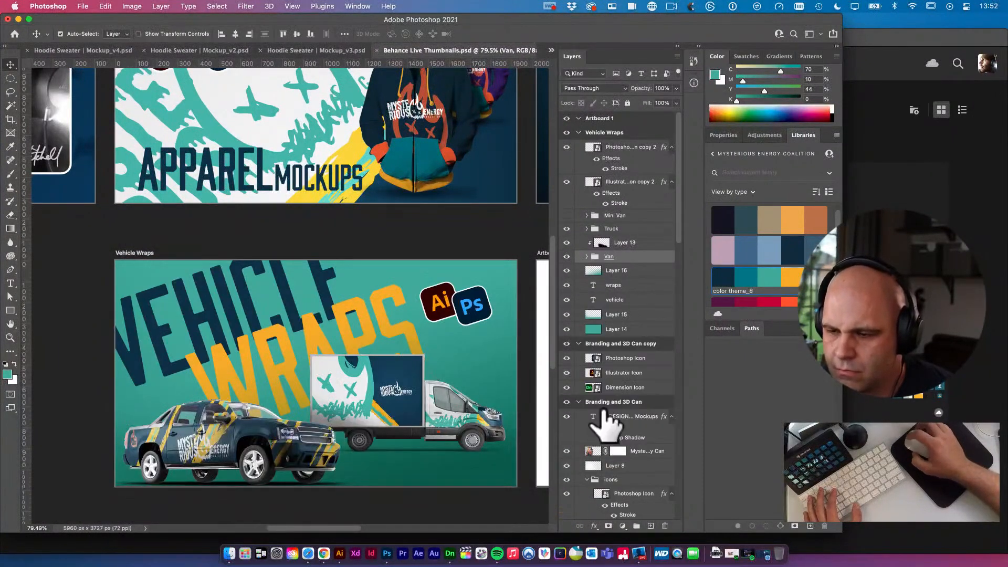
{"action": "left_click", "coordinate": [595, 525]}
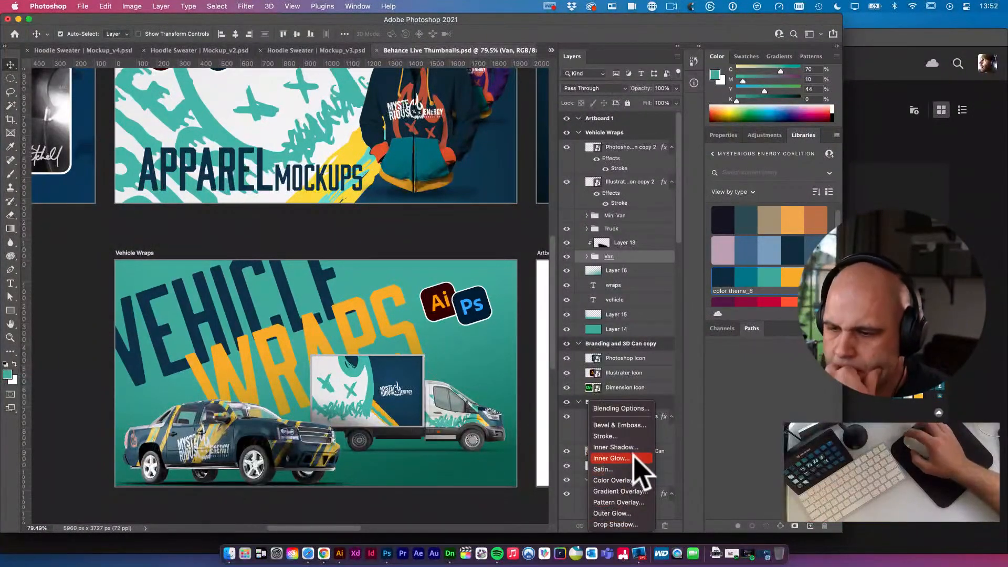
{"action": "left_click", "coordinate": [630, 524]}
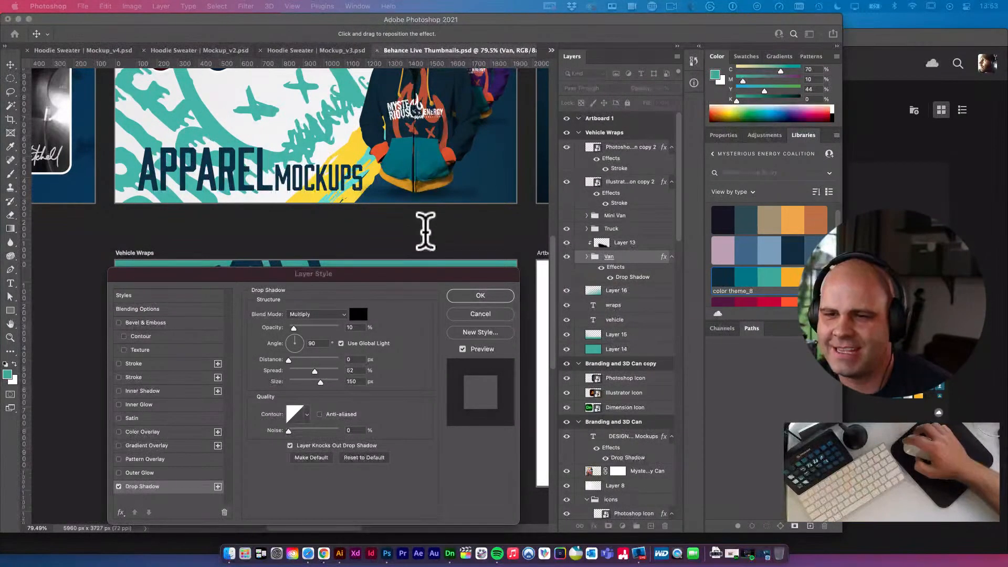
{"action": "left_click", "coordinate": [423, 239]}
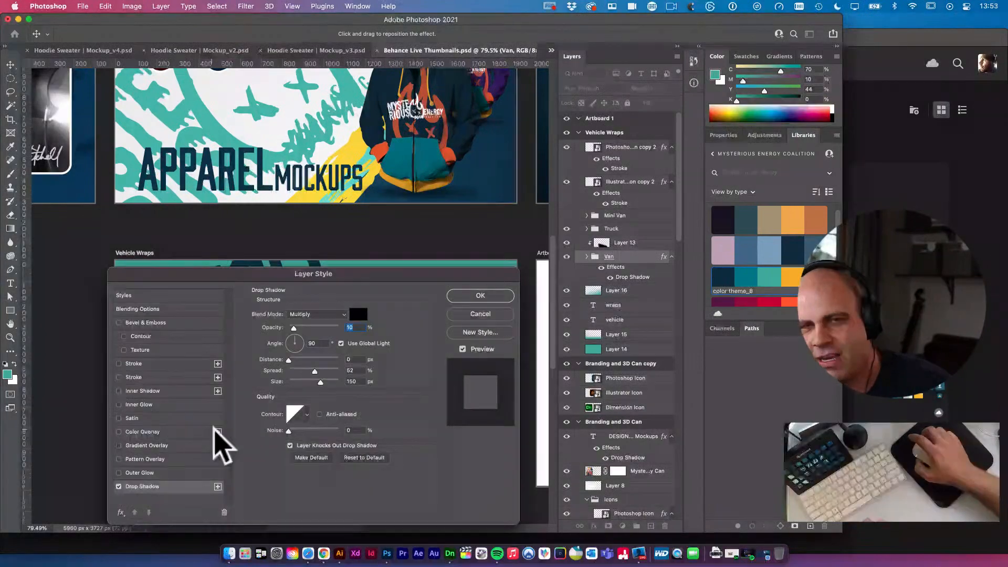
{"action": "left_click", "coordinate": [477, 308]}
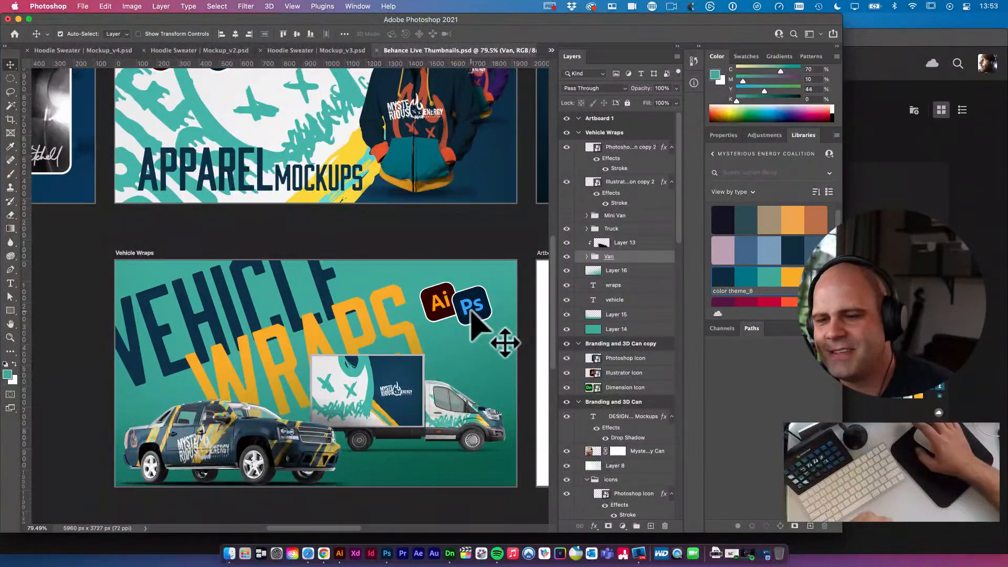
Collapse and select the Truck group, and check its artwork by switching the group's visibility
{"action": "left_click", "coordinate": [279, 428]}
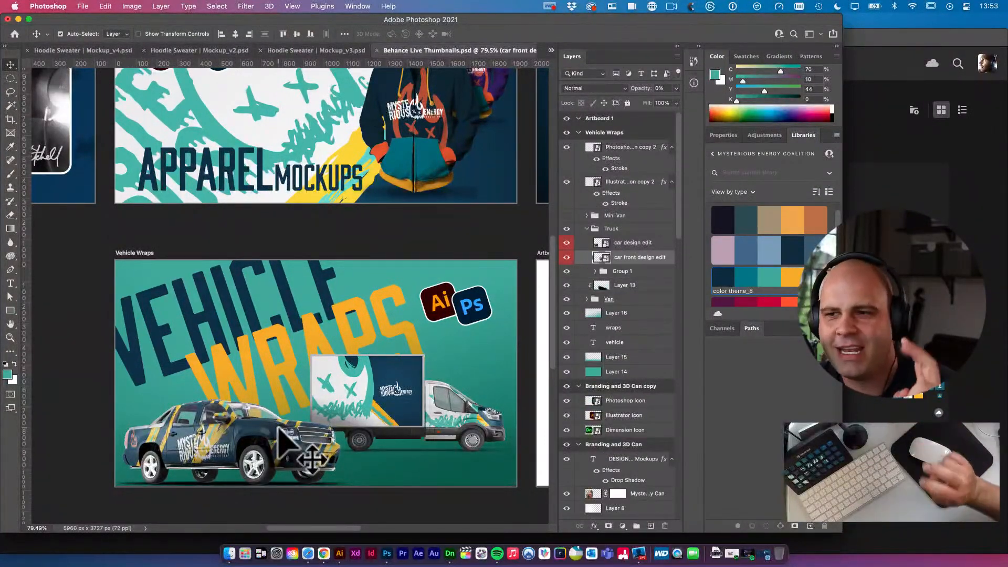
{"action": "scroll", "coordinate": [278, 428], "scroll_direction": "left", "scroll_amount": 3}
{"action": "scroll", "coordinate": [279, 428], "scroll_direction": "right", "scroll_amount": 3}
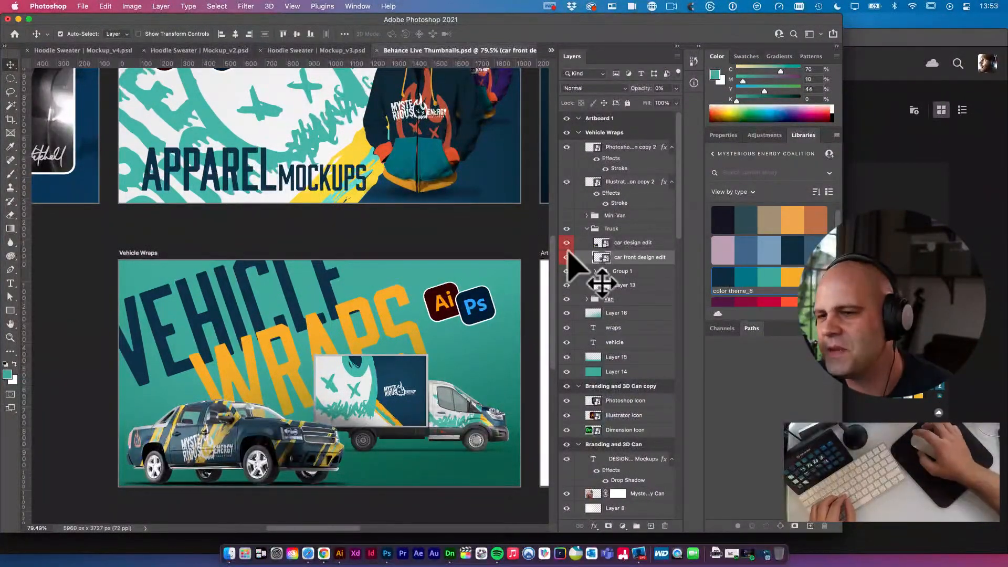
{"action": "left_click", "coordinate": [588, 230]}
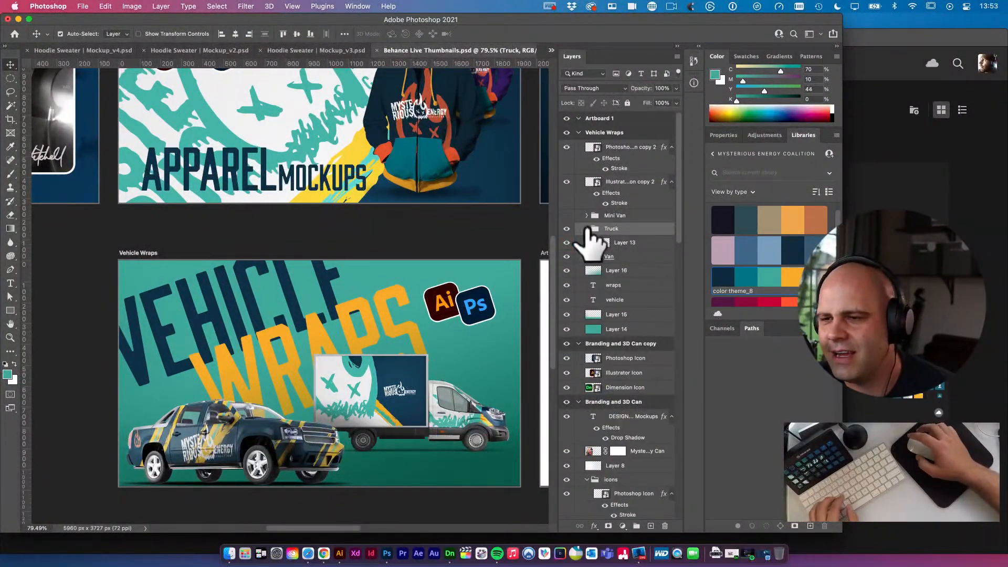
{"action": "left_click", "coordinate": [566, 229]}
{"action": "left_click", "coordinate": [567, 229]}
{"action": "key", "text": "super+z"}
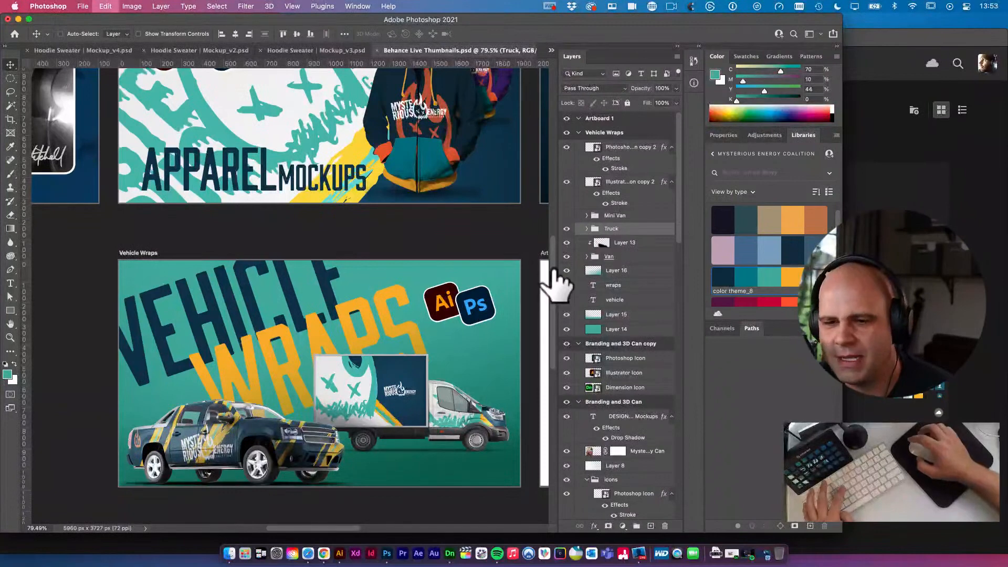
Scale the Truck group to about 106.69% and move the pickup slightly up and right above the artboard's lower edge
{"action": "key", "text": "super+t"}
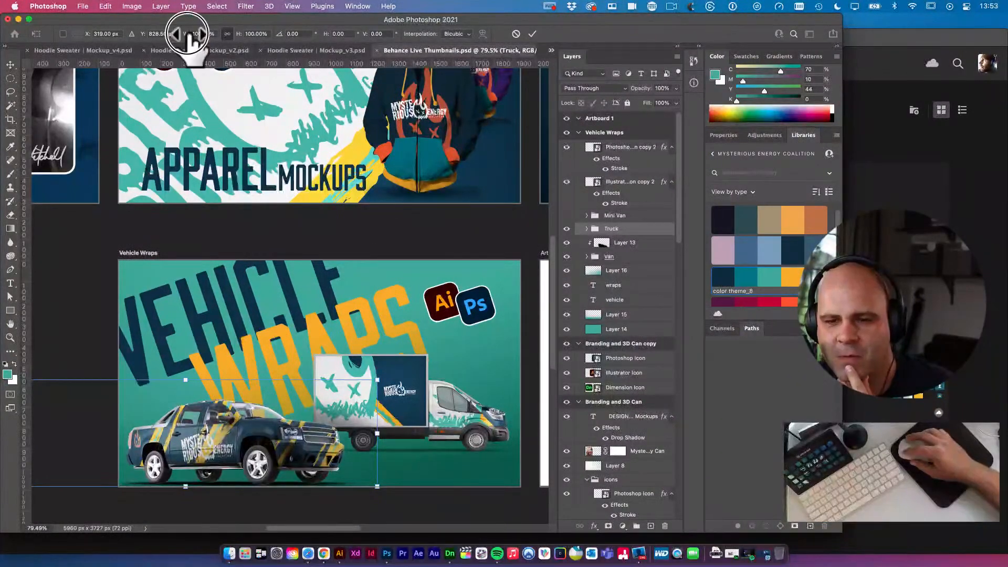
{"action": "left_click_drag", "start_coordinate": [188, 40], "coordinate": [192, 42]}
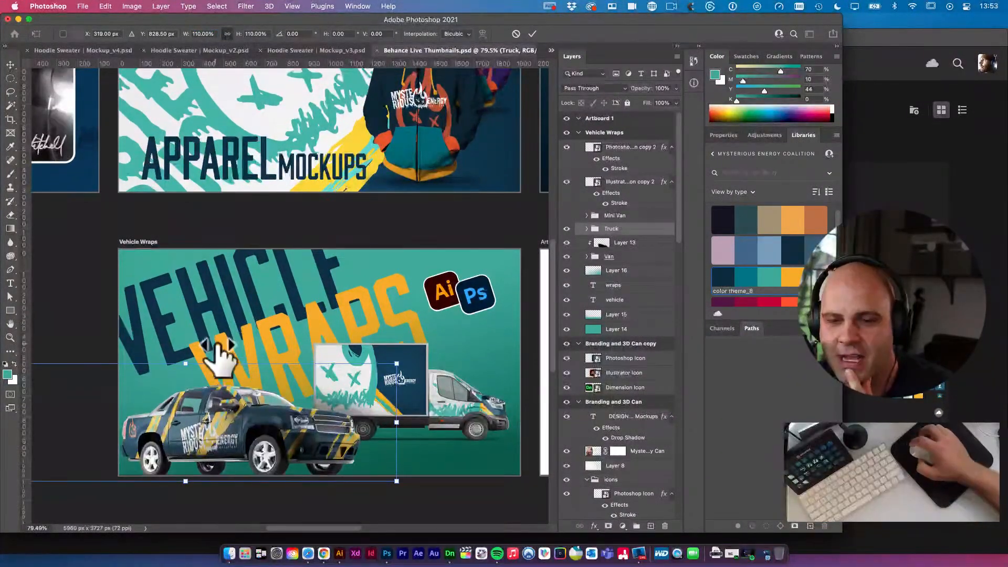
{"action": "left_click_drag", "start_coordinate": [230, 426], "coordinate": [238, 418]}
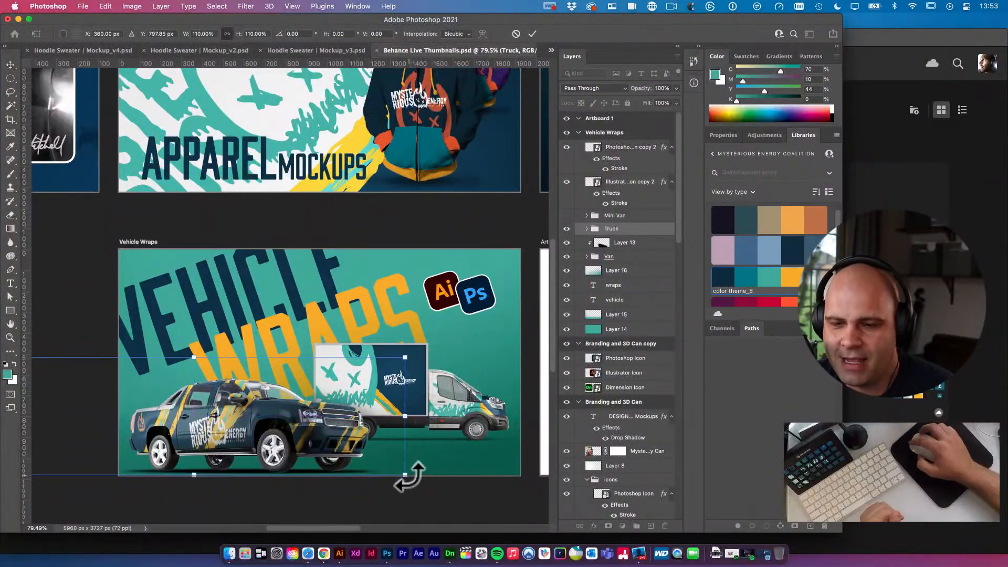
{"action": "left_click_drag", "start_coordinate": [405, 474], "coordinate": [392, 471]}
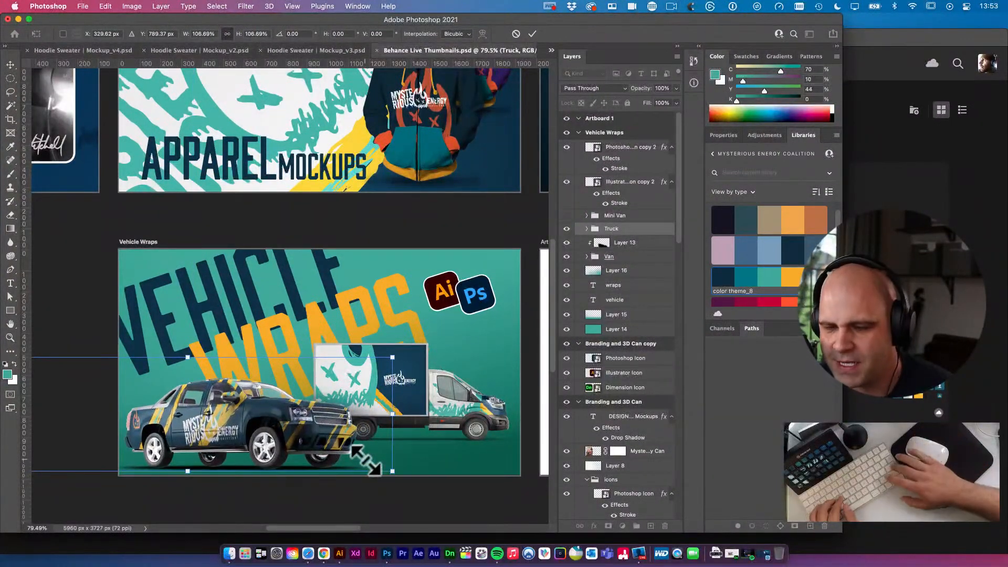
{"action": "key", "text": "Return"}
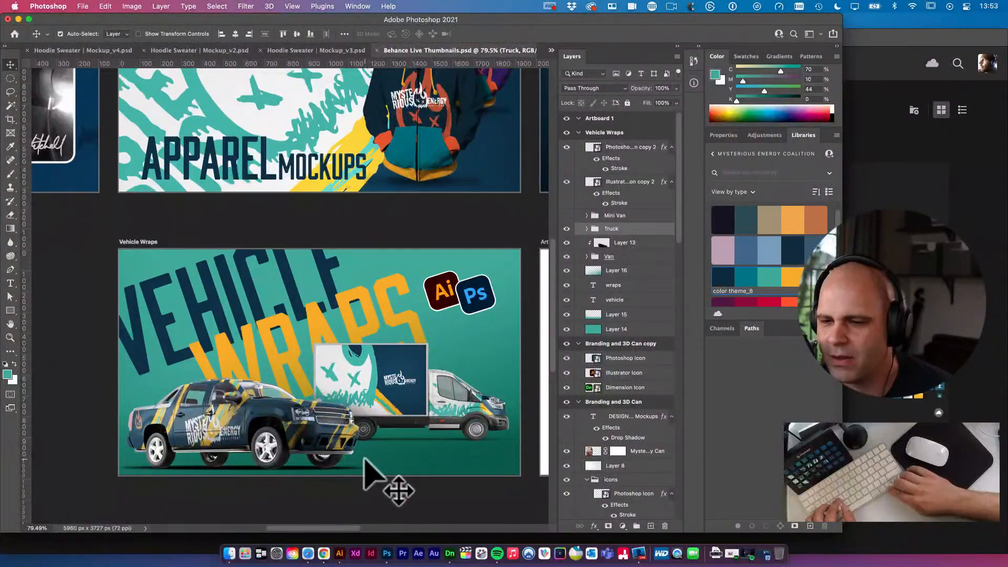
{"action": "key", "text": "shift+Right"}
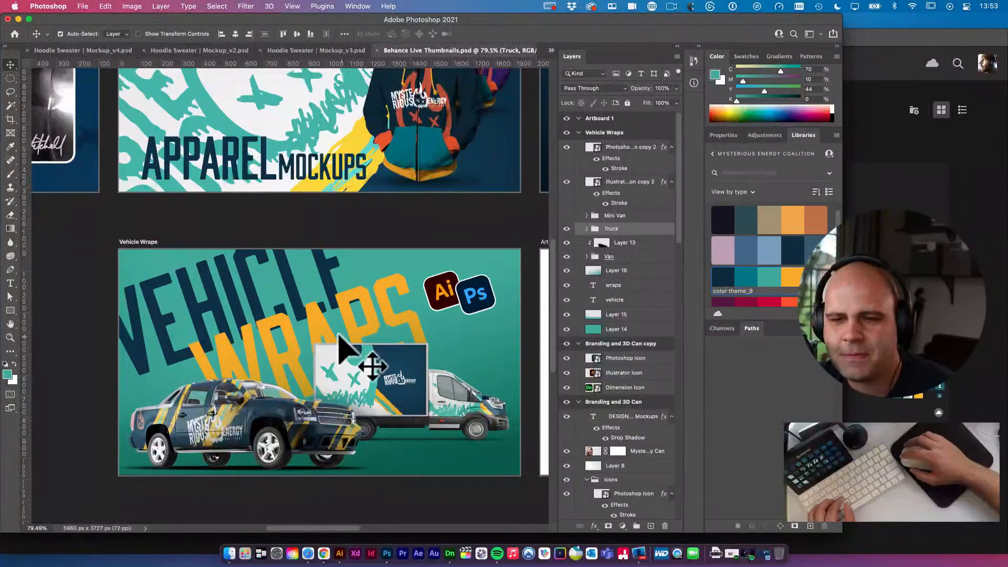
Nudge the WRAPS title text slightly up and to the left, closer to the VEHICLE text
{"action": "left_click", "coordinate": [345, 307]}
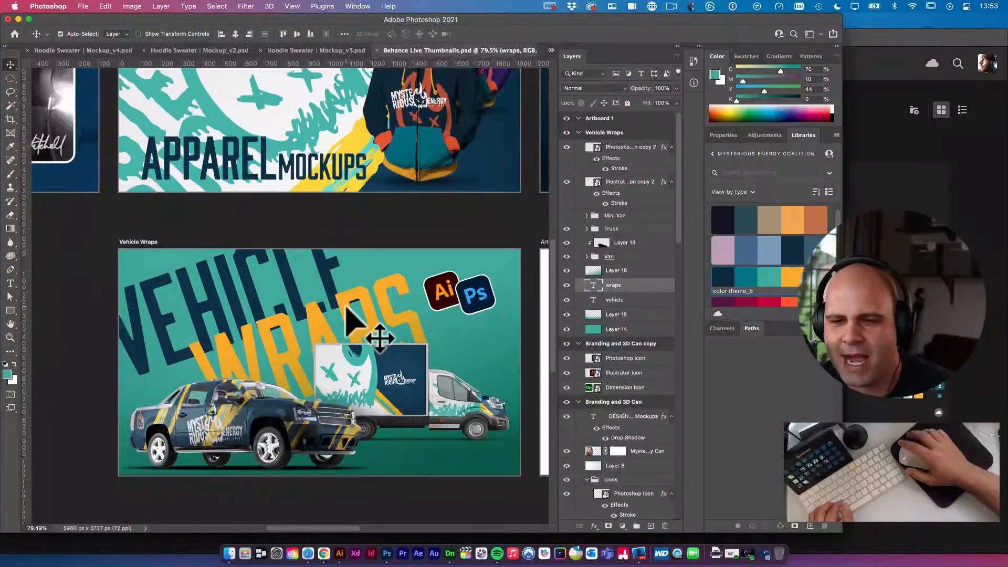
{"action": "key", "text": "shift+Up"}
{"action": "key", "text": "shift+Left"}
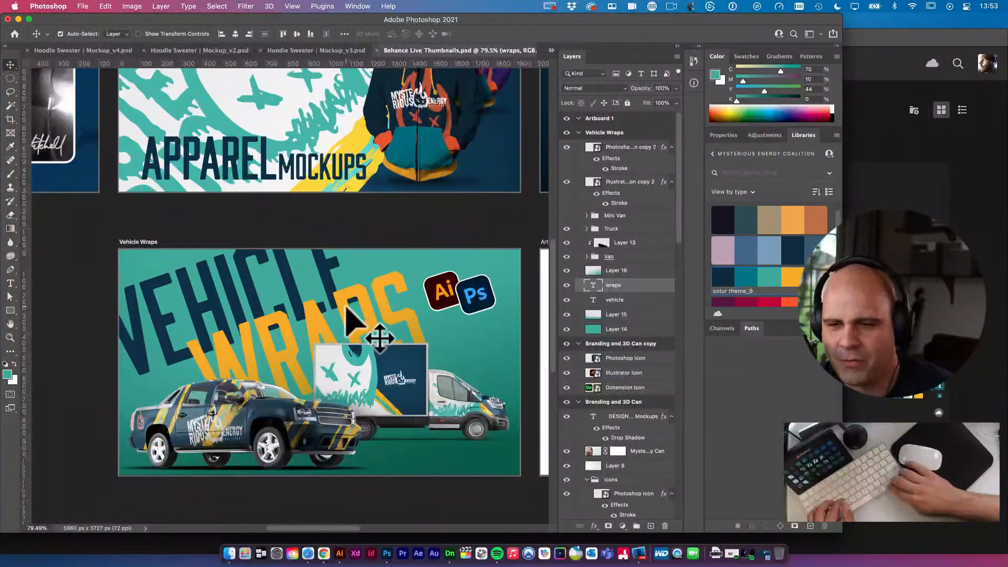
{"action": "key", "text": "shift+Up"}
{"action": "key", "text": "shift+Left"}
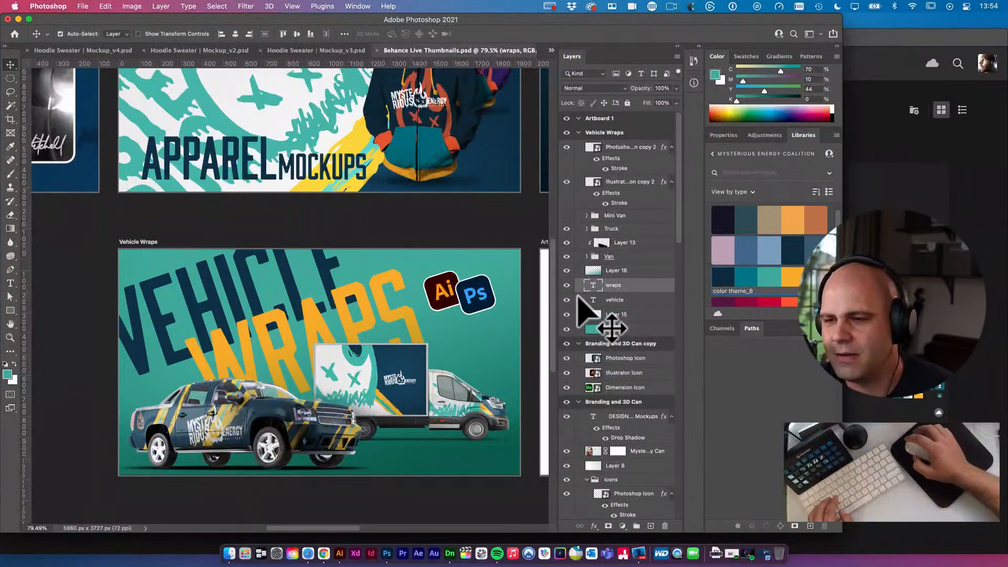
Collapse the Truck group and compare the artwork with the Van group hidden and shown
{"action": "left_click", "coordinate": [389, 370]}
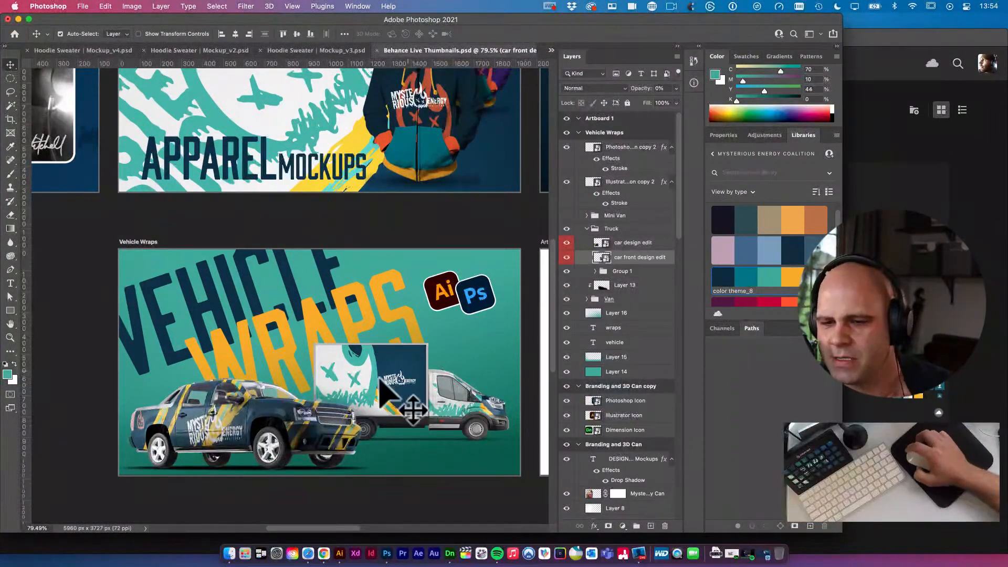
{"action": "left_click", "coordinate": [587, 229]}
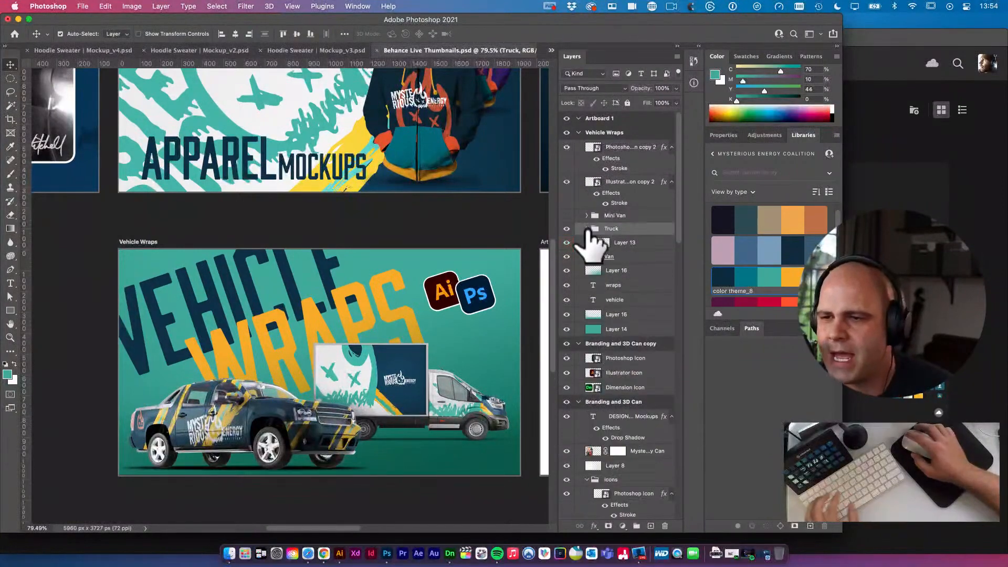
{"action": "left_click", "coordinate": [567, 257]}
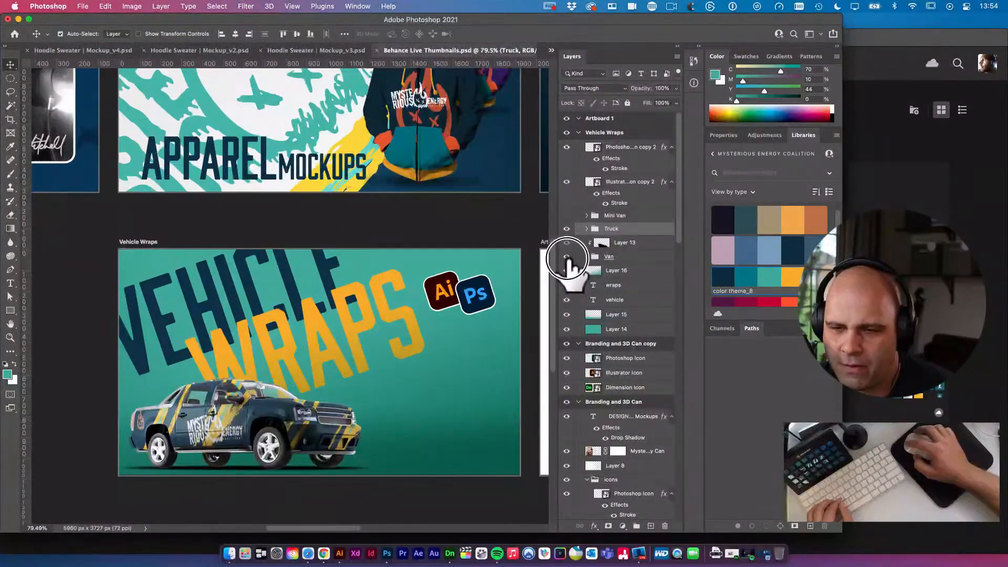
{"action": "left_click", "coordinate": [567, 257]}
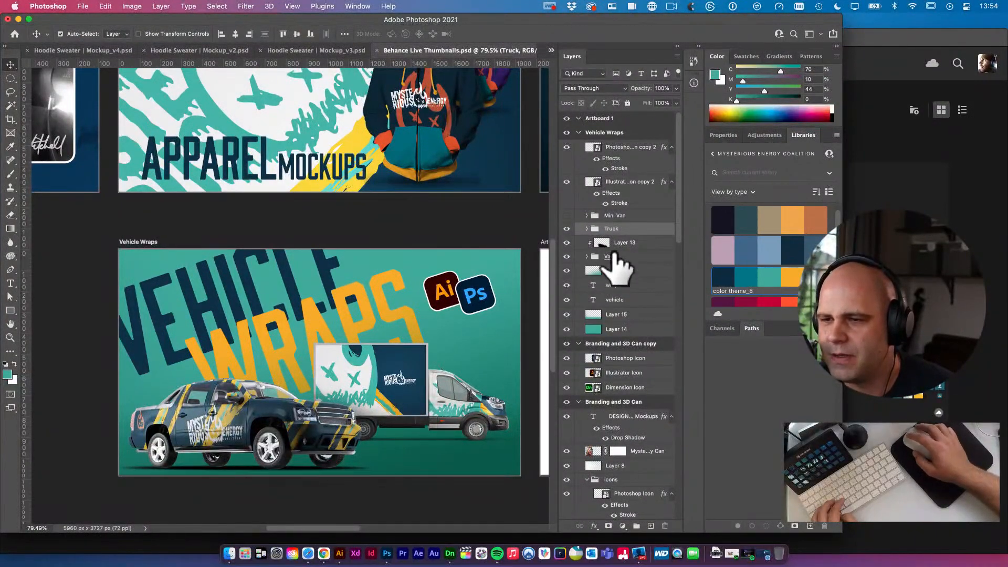
Try clipping Layer 16 to the wraps text layer, and release the clipping mask
{"action": "left_click", "coordinate": [594, 257]}
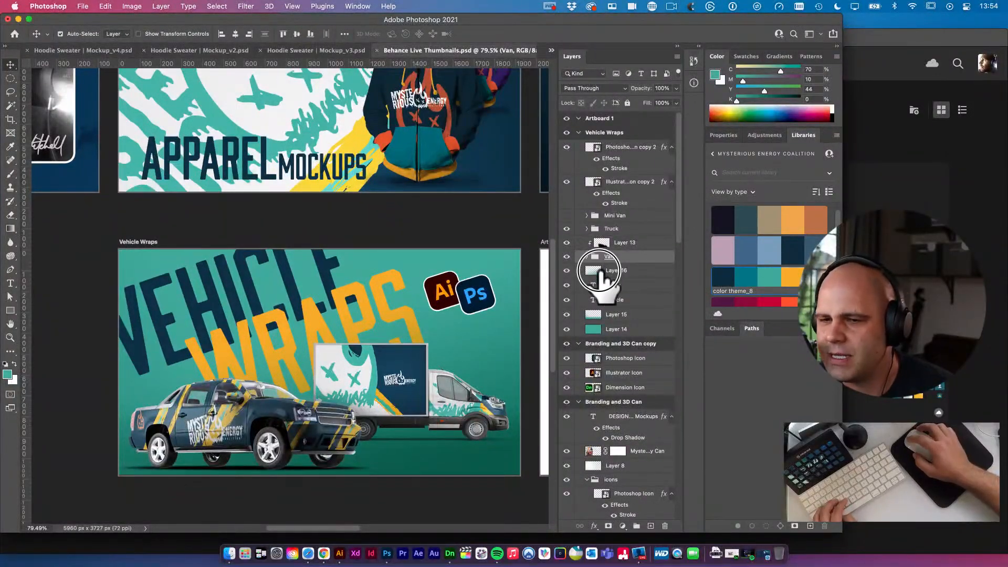
{"action": "left_click", "coordinate": [598, 270]}
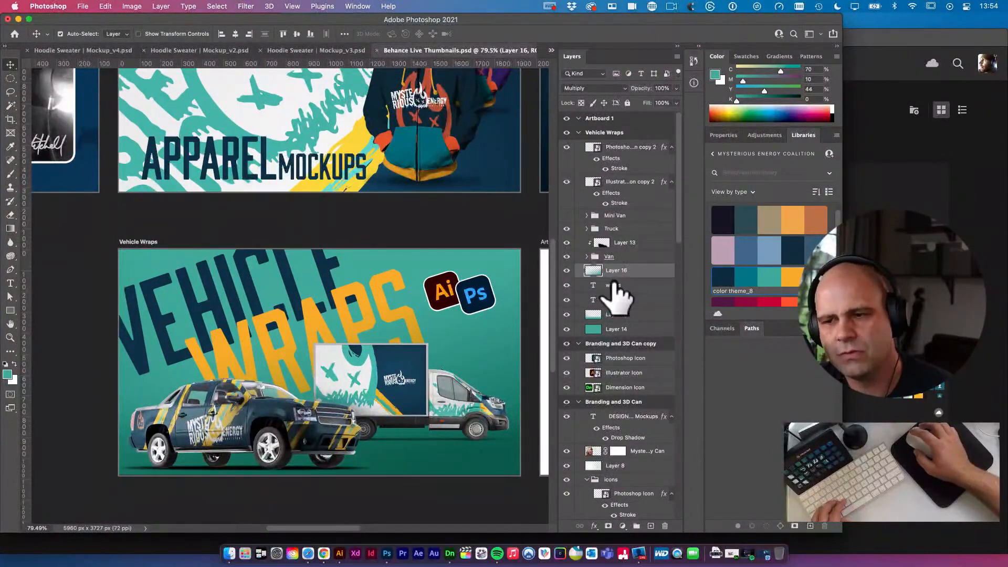
{"action": "key", "text": "super+alt+g"}
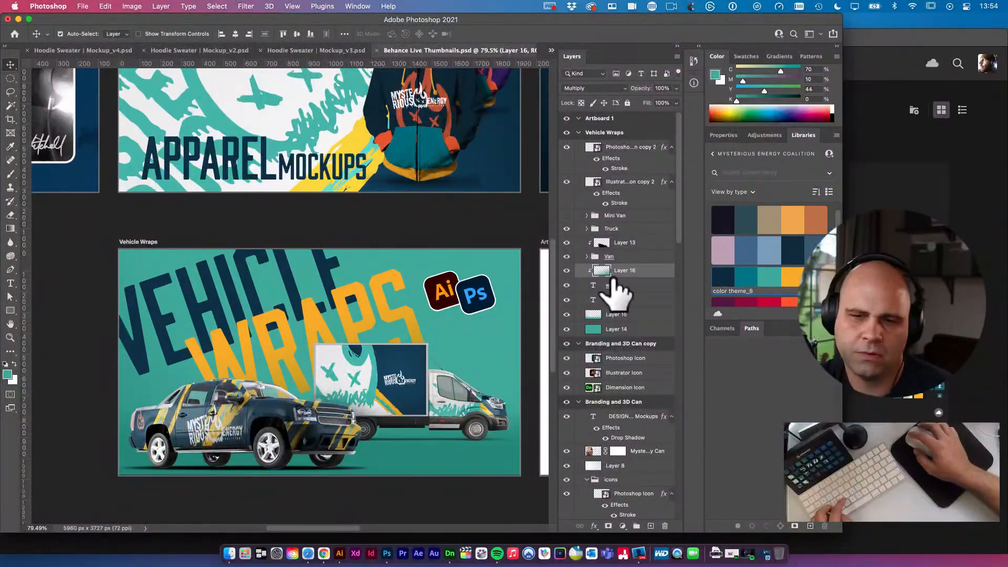
{"action": "key", "text": "super+alt+g"}
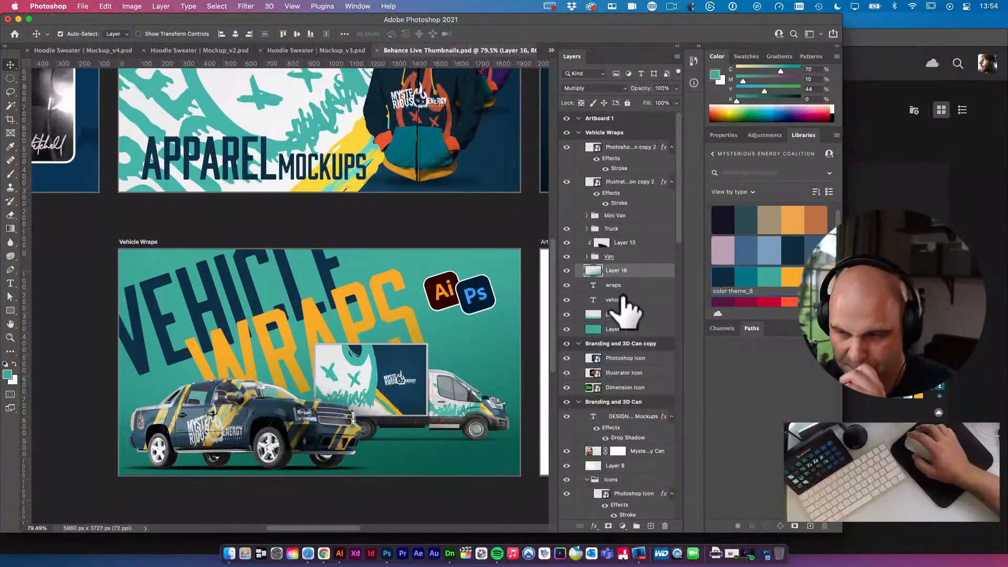
Add a layer directly above the wraps text, clip it to the text, and reset the colours to default black and white
{"action": "left_click", "coordinate": [651, 526], "text": "super"}
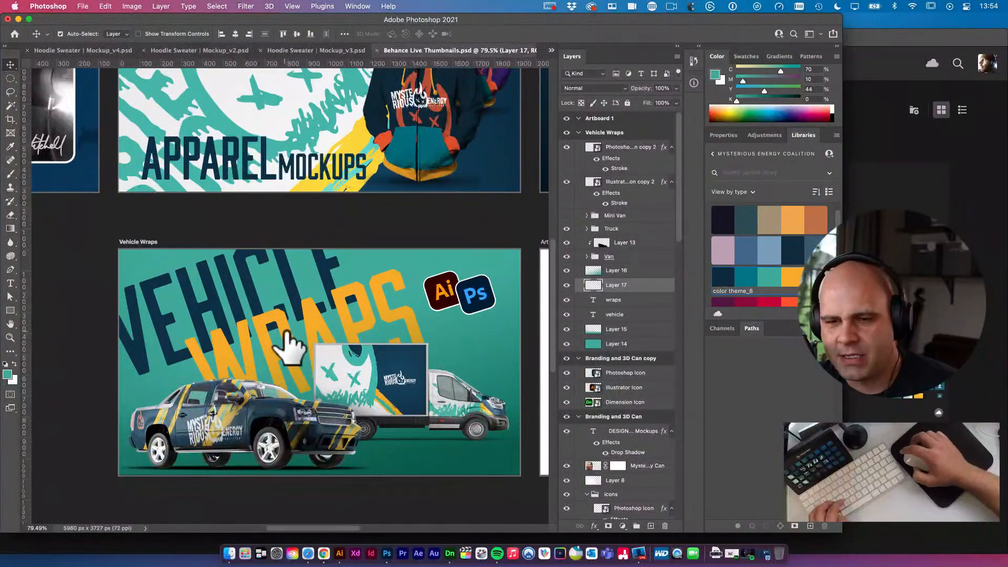
{"action": "left_click_drag", "start_coordinate": [609, 294], "coordinate": [603, 278]}
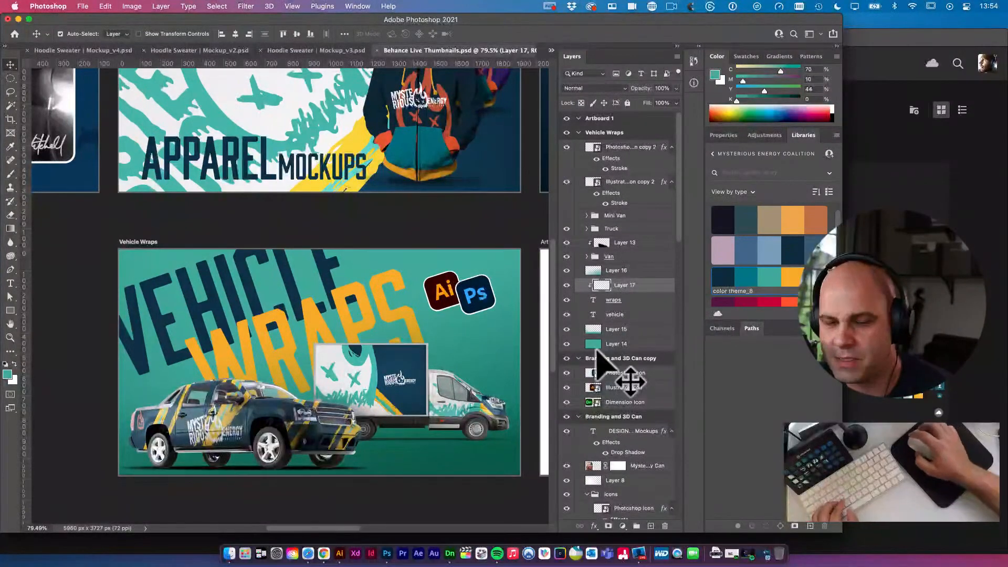
{"action": "key", "text": "g"}
{"action": "key", "text": "d"}
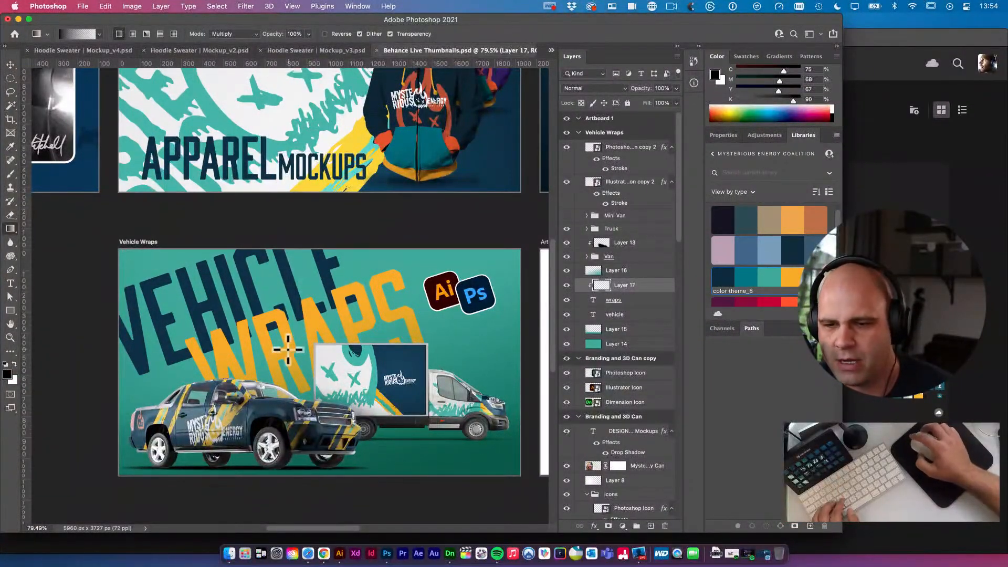
Try a black linear gradient across the lower WRAPS letters on the clipped layer, and undo it
{"action": "left_click_drag", "start_coordinate": [300, 357], "coordinate": [379, 370]}
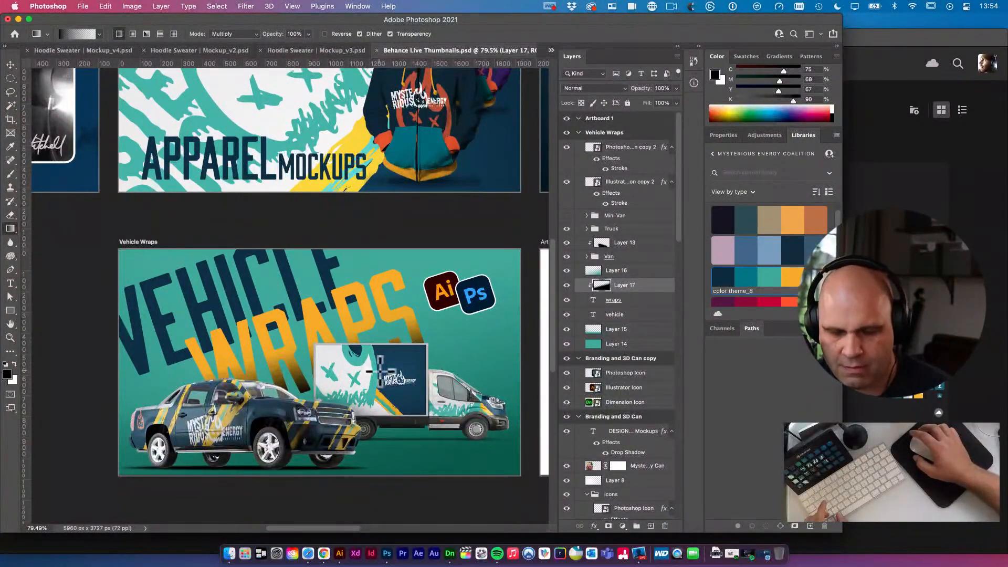
{"action": "key", "text": "super+z"}
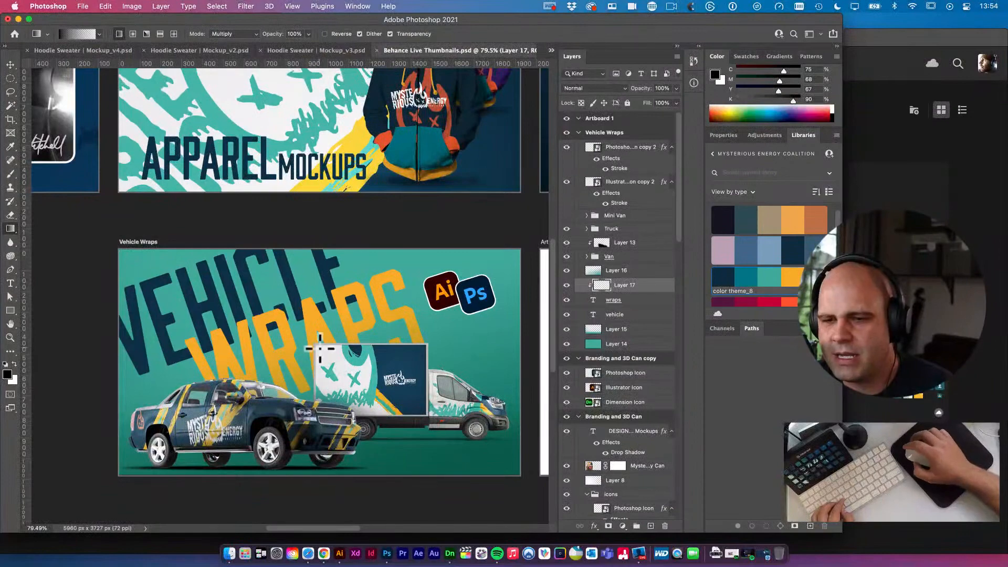
Brush soft black shading over the lower WRAPS letters on the clipped layer and set that layer's opacity to 40%
{"action": "key", "text": "b"}
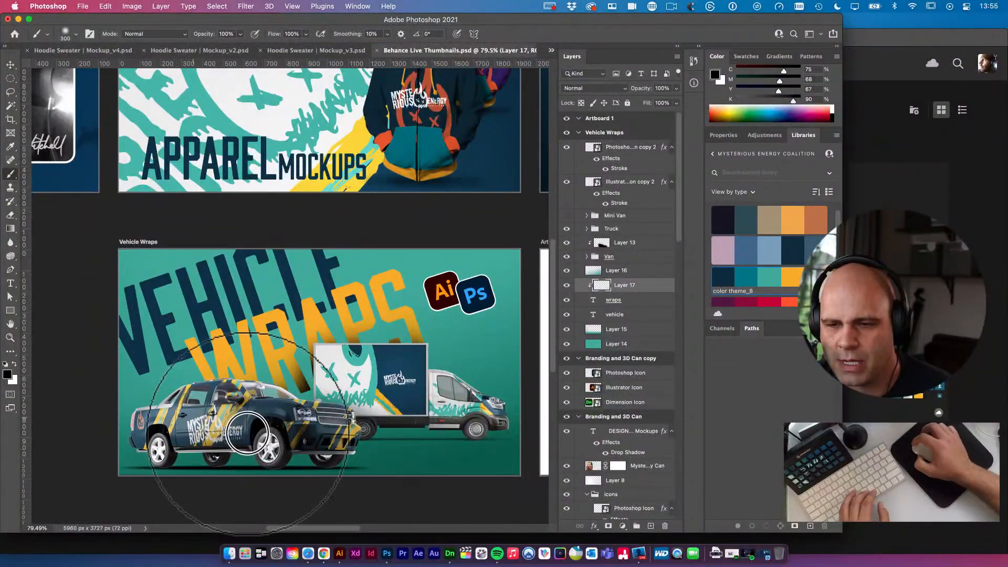
{"action": "key", "text": "3"}
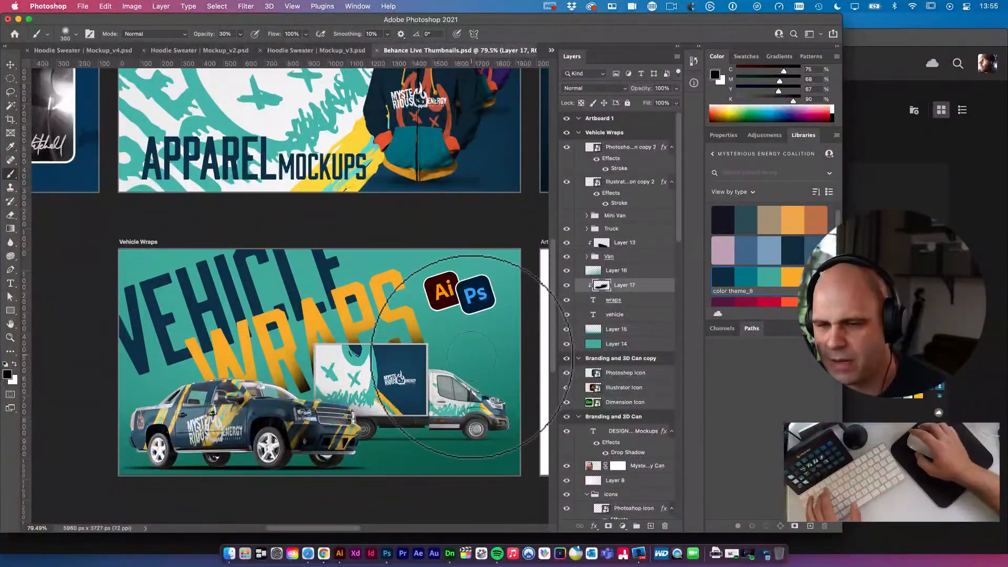
{"action": "key", "text": "v"}
{"action": "key", "text": "3"}
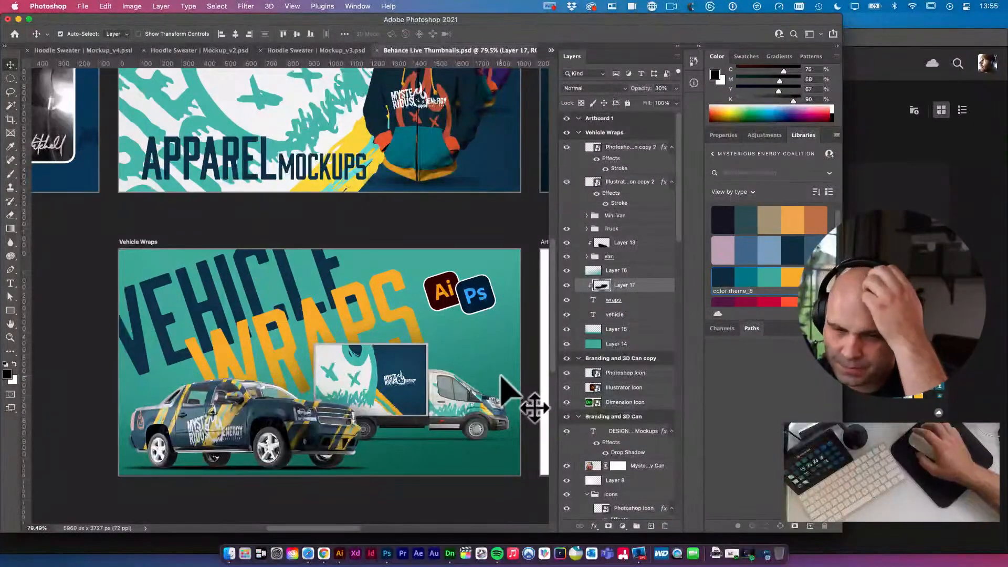
{"action": "key", "text": "4"}
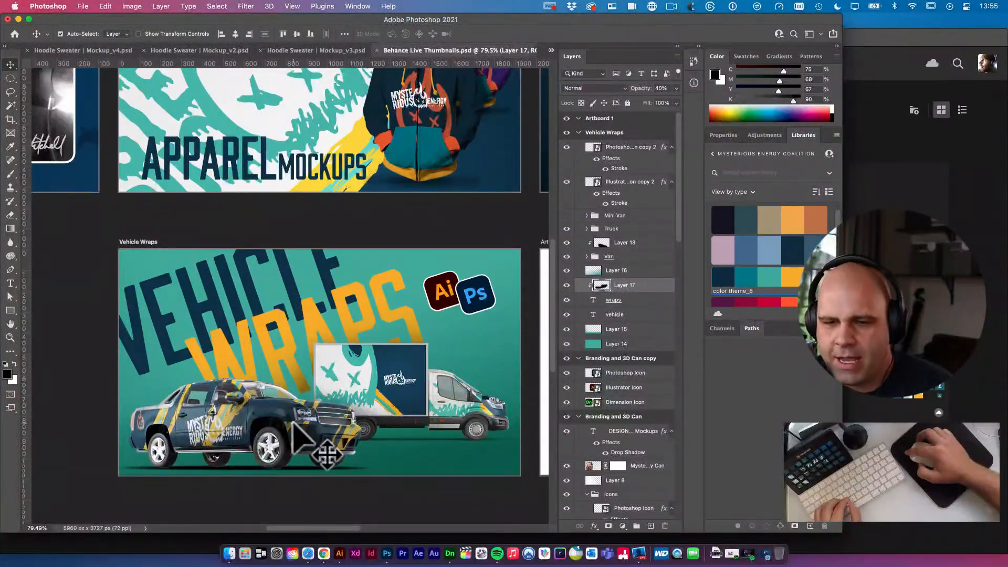
Select the Truck group and nudge the truck slightly up and to the right
{"action": "left_click", "coordinate": [323, 415]}
{"action": "left_click", "coordinate": [585, 229]}
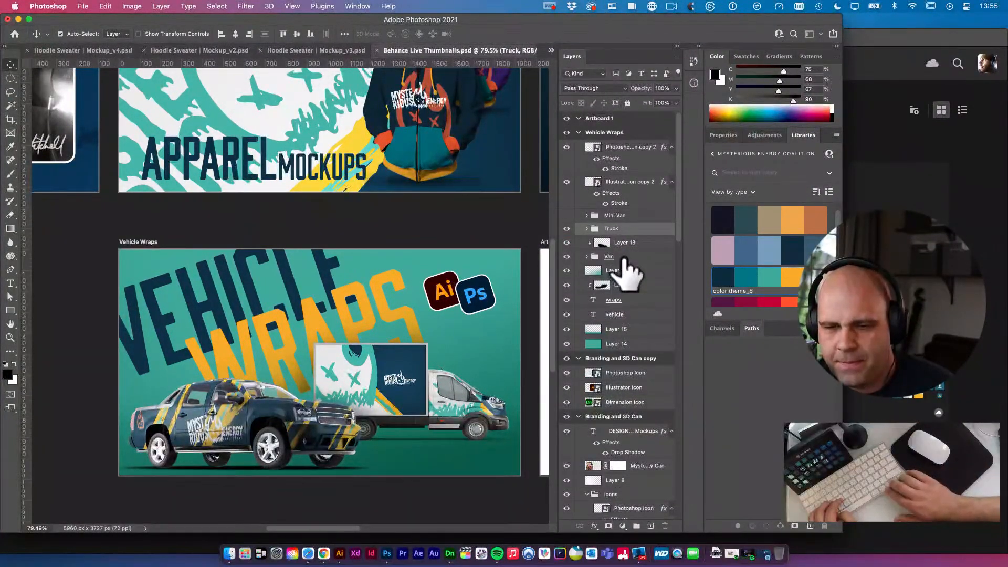
{"action": "key", "text": "shift+Up"}
{"action": "key", "text": "shift+Up"}
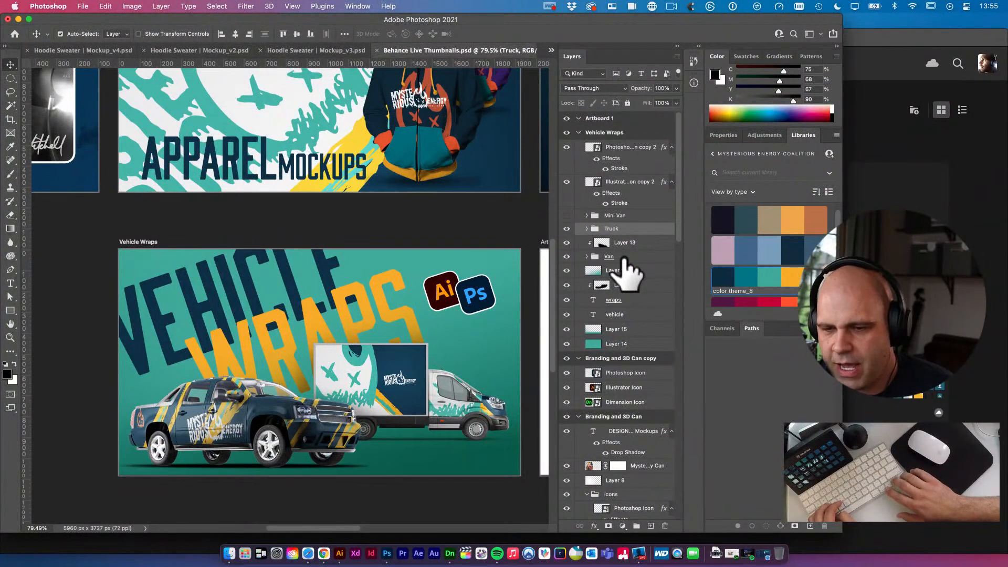
{"action": "key", "text": "shift+Right"}
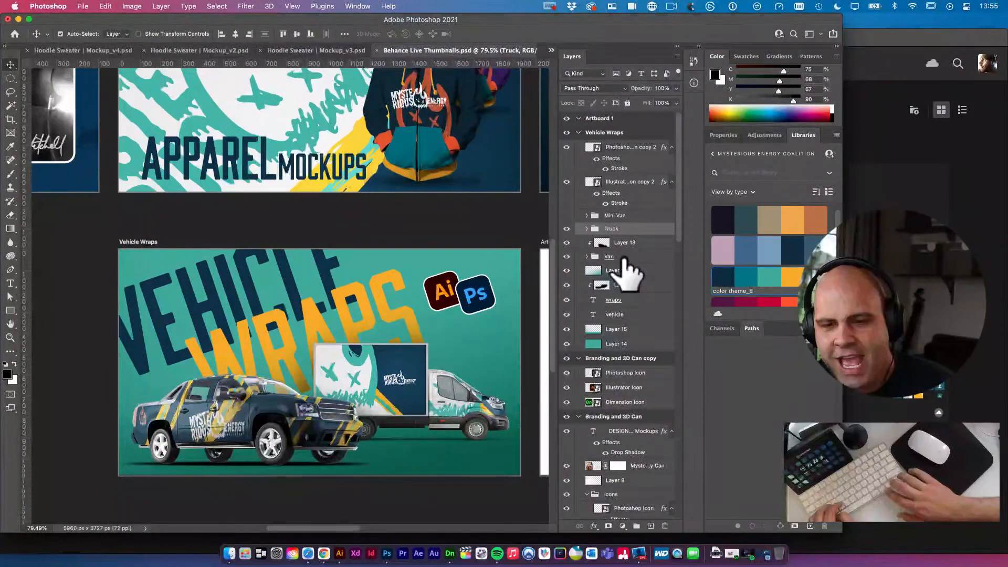
{"action": "key", "text": "shift+Right"}
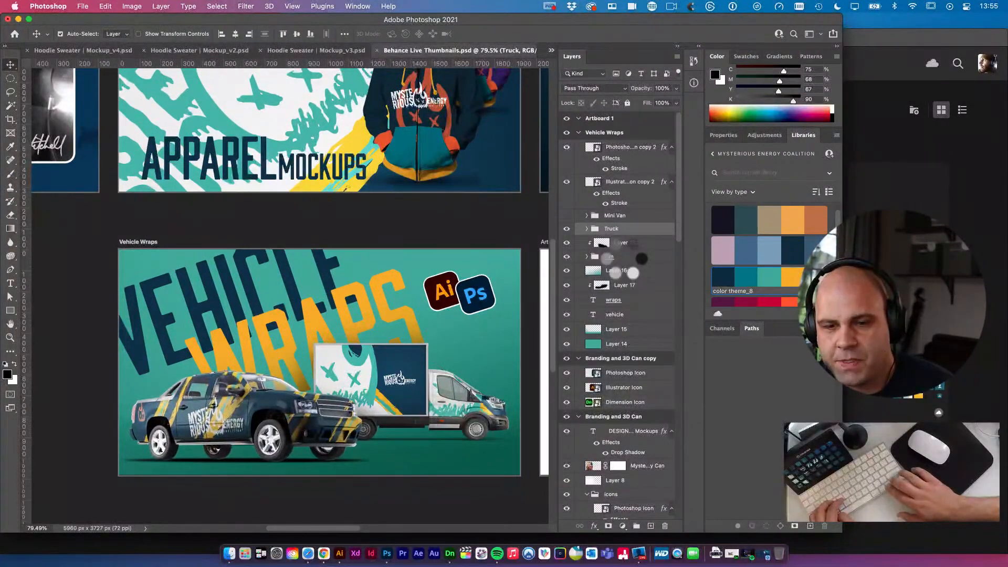
Scale the truck up very slightly with Free Transform
{"action": "key", "text": "super+t"}
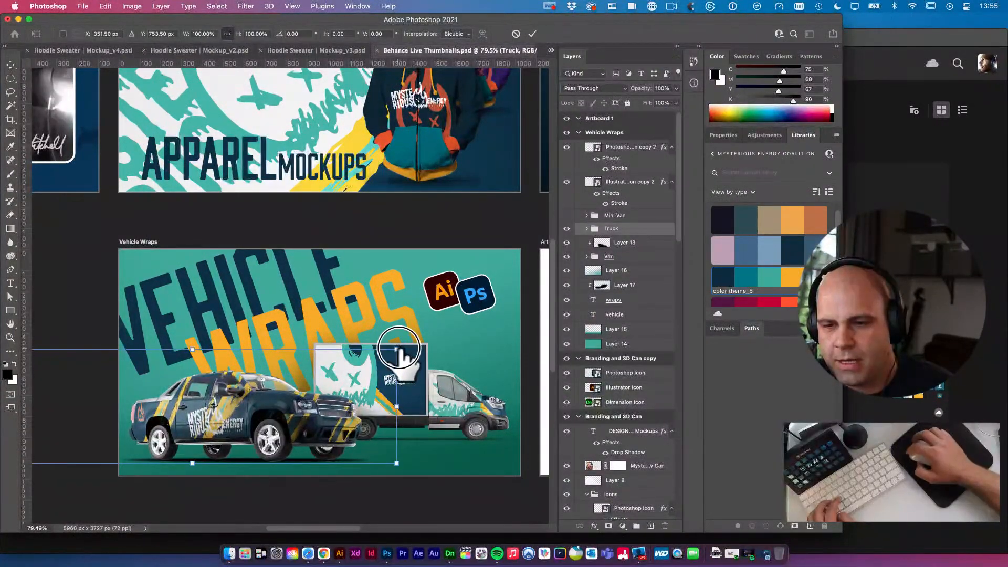
{"action": "left_click_drag", "start_coordinate": [398, 348], "coordinate": [402, 348]}
{"action": "key", "text": "Return"}
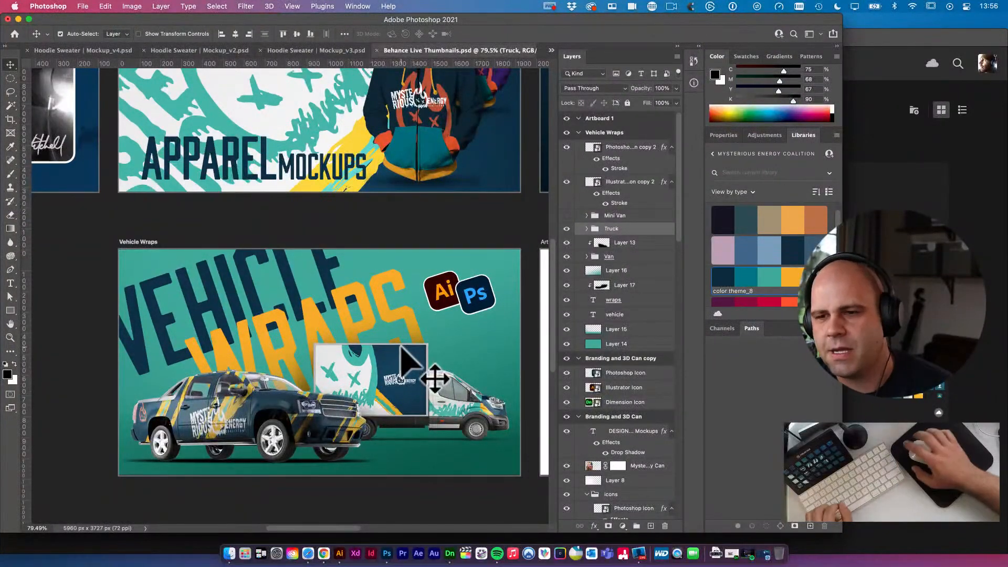
Select the Illustrator and Photoshop icons on the Vehicle Wraps artboard and scale them together to about 108%
{"action": "left_click", "coordinate": [478, 302]}
{"action": "left_click", "coordinate": [441, 288], "text": "shift"}
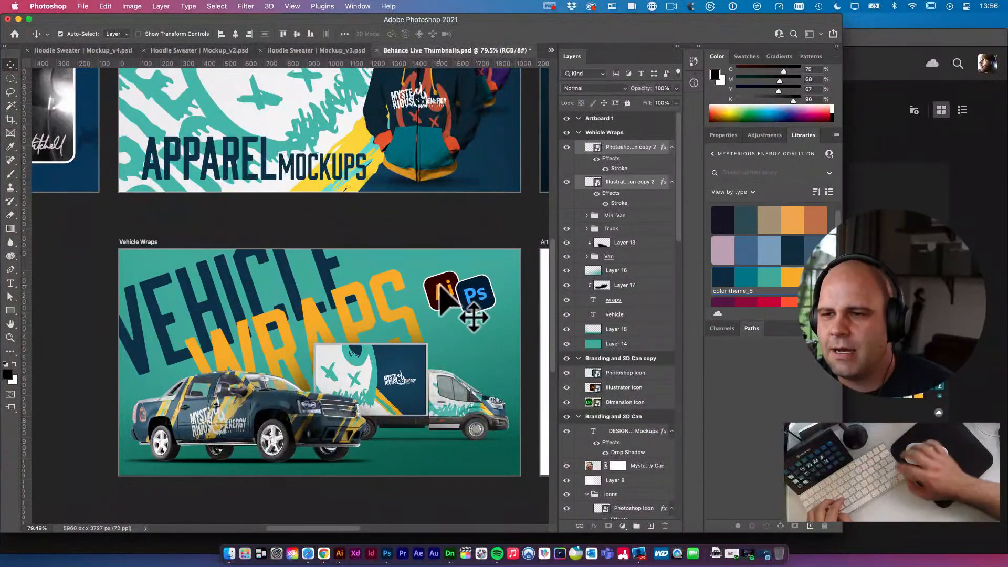
{"action": "key", "text": "super+t"}
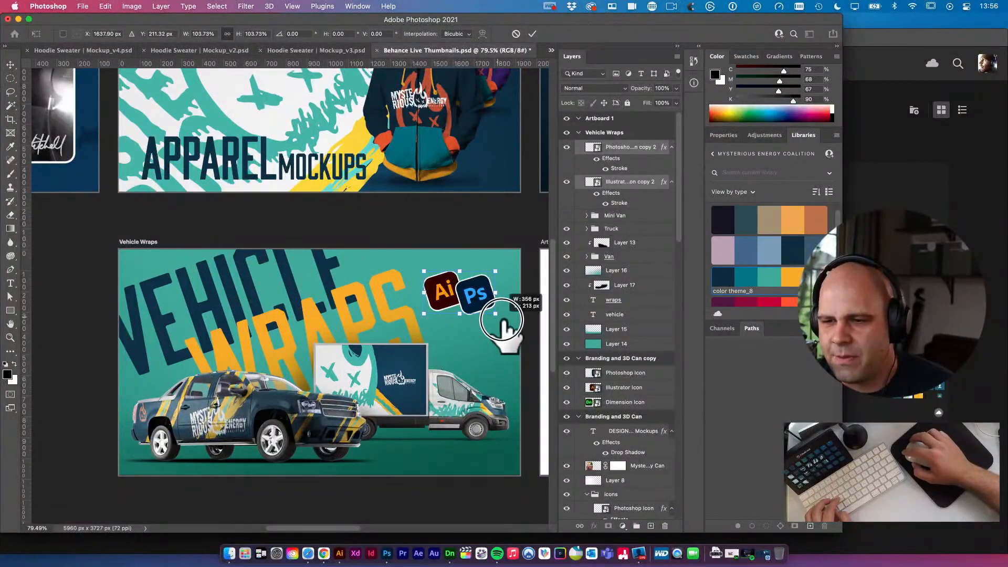
{"action": "left_click_drag", "start_coordinate": [501, 319], "coordinate": [504, 324]}
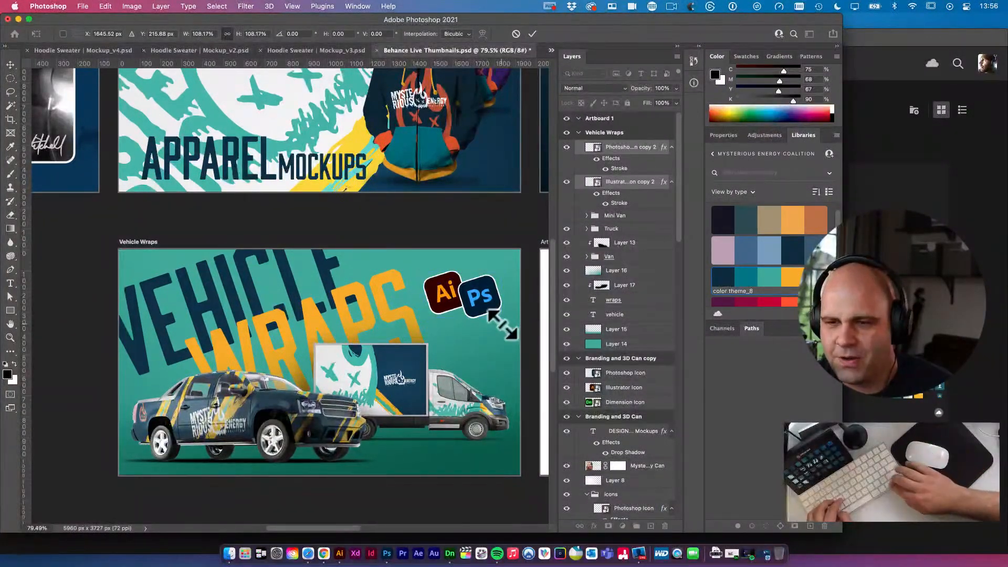
{"action": "key", "text": "Return"}
Nudge both icons down and slightly to the right in the space beside the title, and save the document
{"action": "key", "text": "shift+Down"}
{"action": "key", "text": "shift+Down"}
{"action": "key", "text": "shift+Down"}
{"action": "key", "text": "shift+Down"}
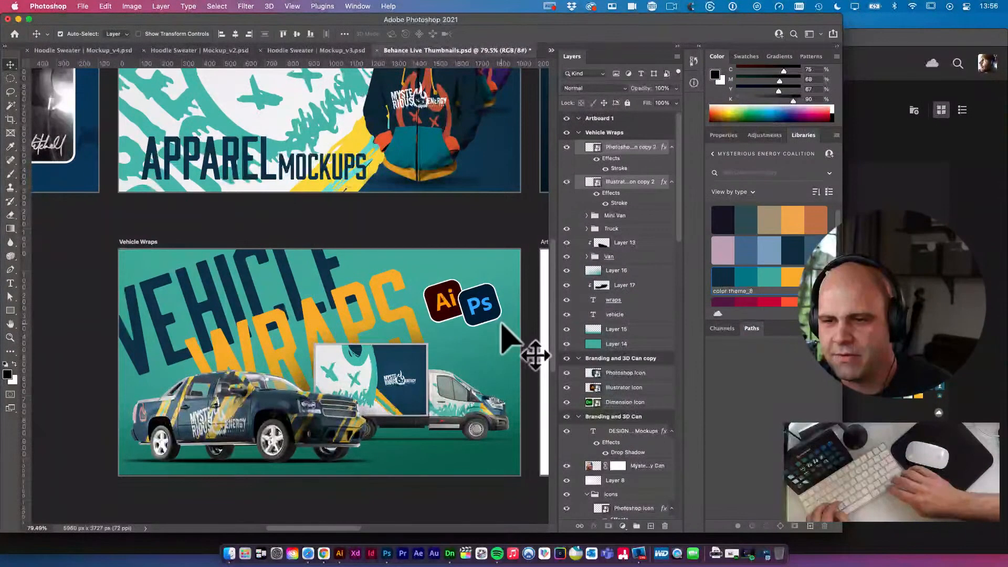
{"action": "key", "text": "shift+Down"}
{"action": "key", "text": "shift+Right"}
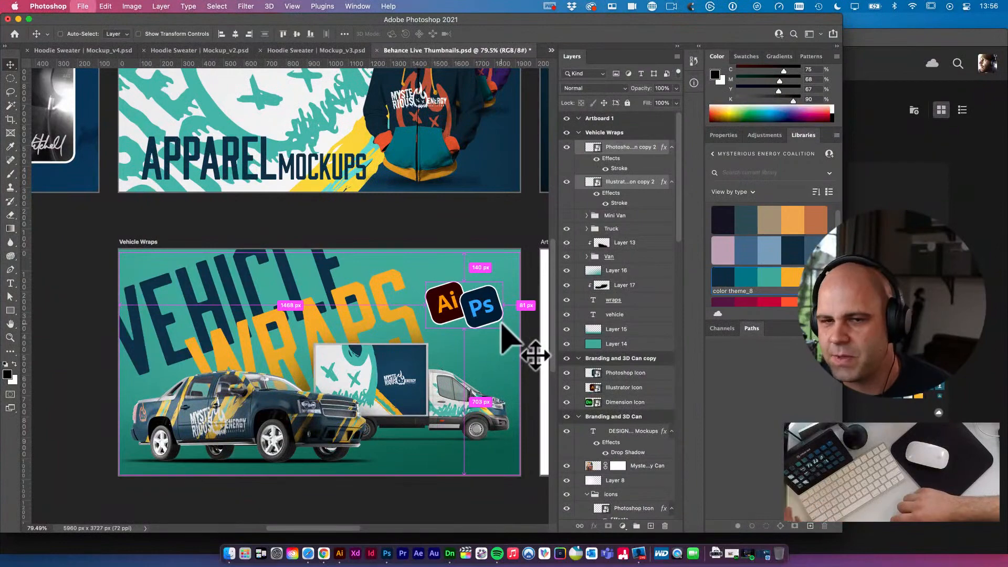
{"action": "key", "text": "super+s"}
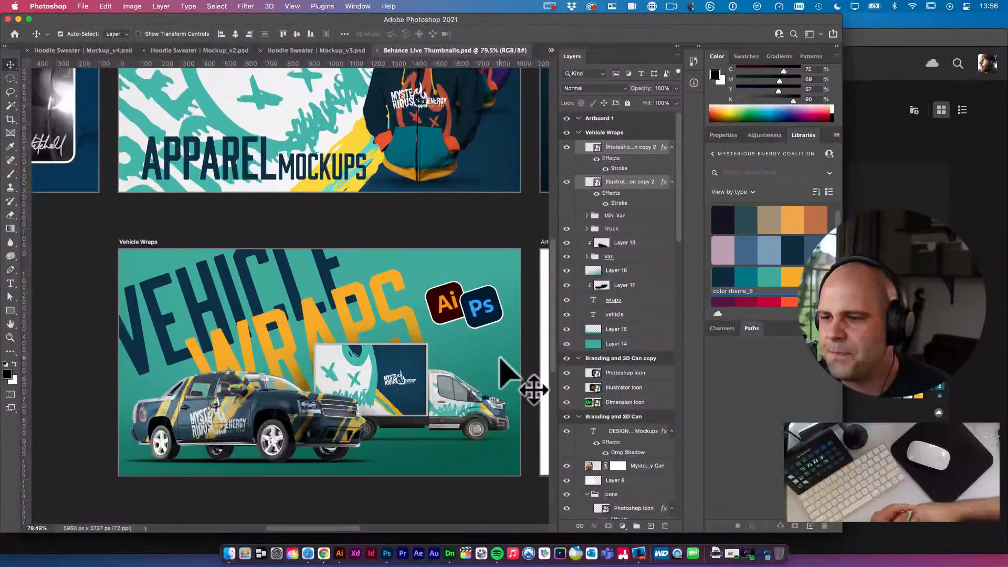
Deselect the icons and review all the thumbnail artboards together at 33.3% zoom
{"action": "left_click", "coordinate": [445, 344], "text": "alt+super"}
{"action": "left_click", "coordinate": [445, 344], "text": "alt+super"}
{"action": "left_click", "coordinate": [446, 344], "text": "alt+super"}
{"action": "left_click_drag", "start_coordinate": [476, 301], "coordinate": [307, 315]}
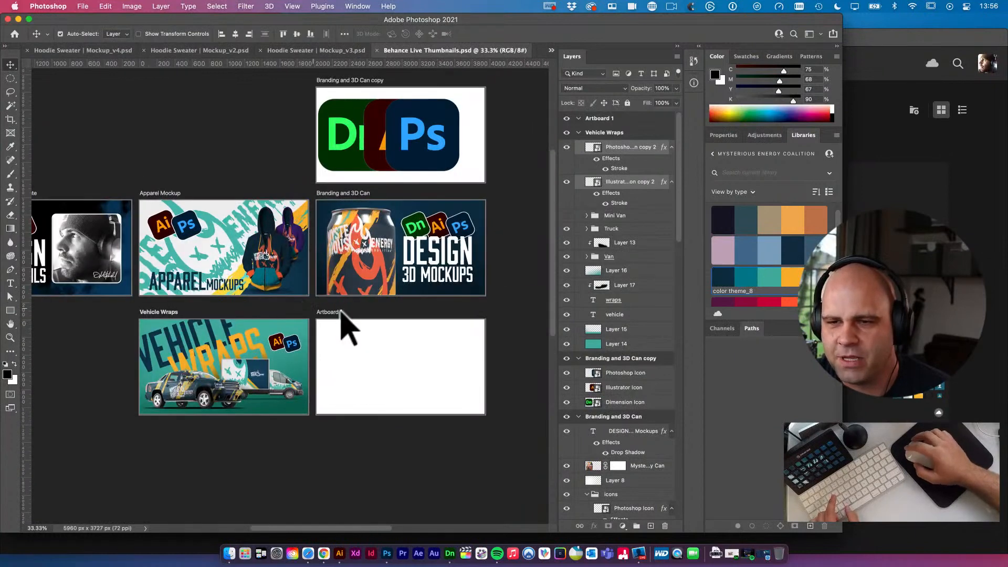
{"action": "left_click", "coordinate": [523, 281]}
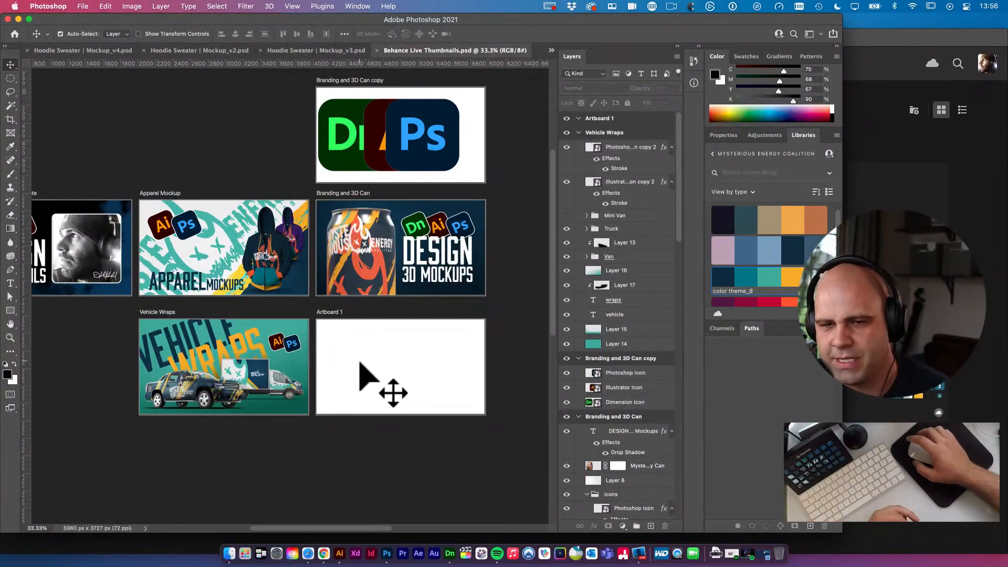
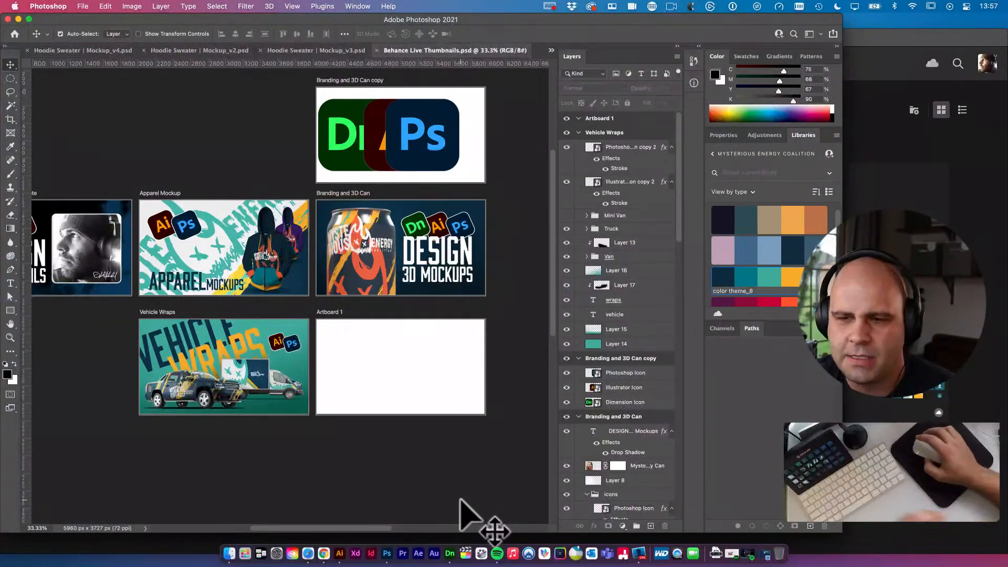
{"action": "left_click", "coordinate": [261, 186]}
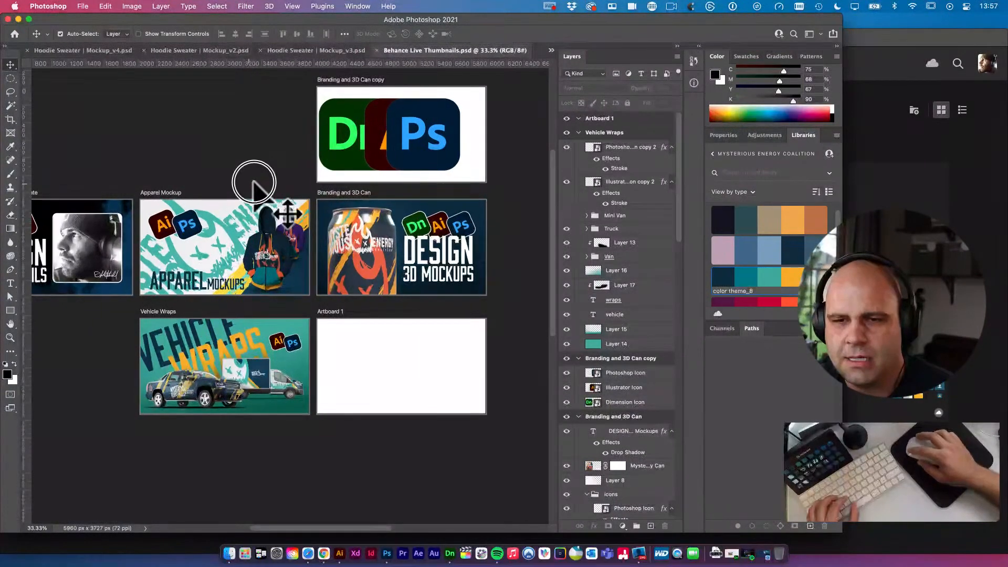
{"action": "mouse_move", "coordinate": [254, 181]}
{"action": "left_mouse_down"}
{"action": "mouse_move", "coordinate": [275, 184]}
{"action": "mouse_move", "coordinate": [269, 192]}
{"action": "left_mouse_up"}
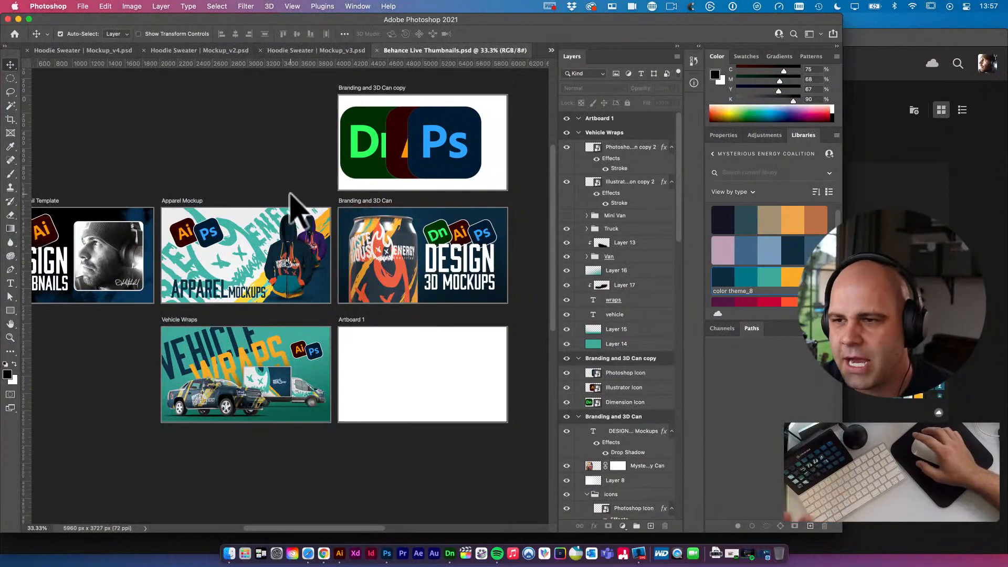
{"action": "scroll", "coordinate": [388, 236], "scroll_direction": "left", "scroll_amount": 5}
{"action": "scroll", "coordinate": [374, 218], "scroll_direction": "left", "scroll_amount": 3}
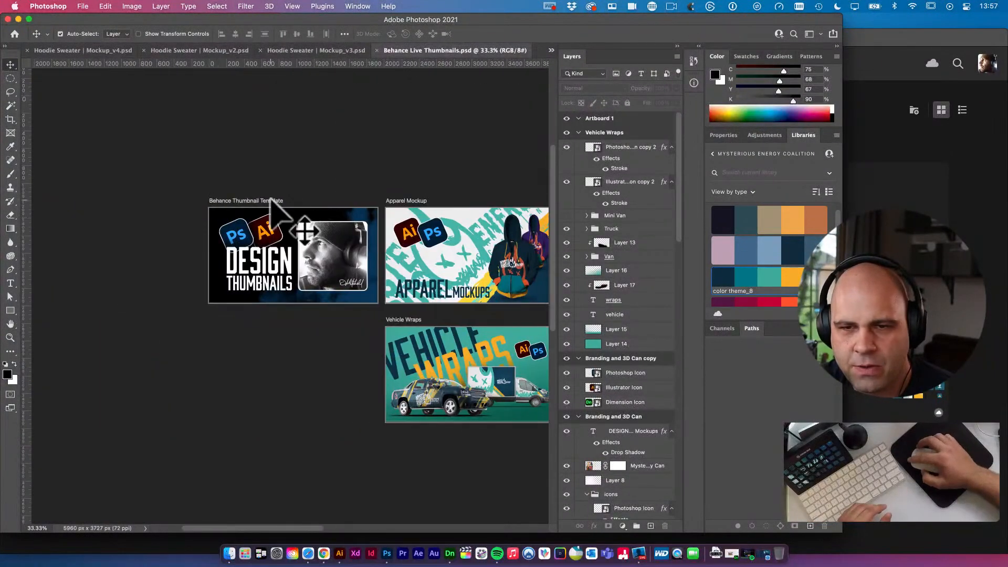
Delete the Behance Thumbnail Template artboard and the blank Artboard 1
{"action": "left_click", "coordinate": [271, 201]}
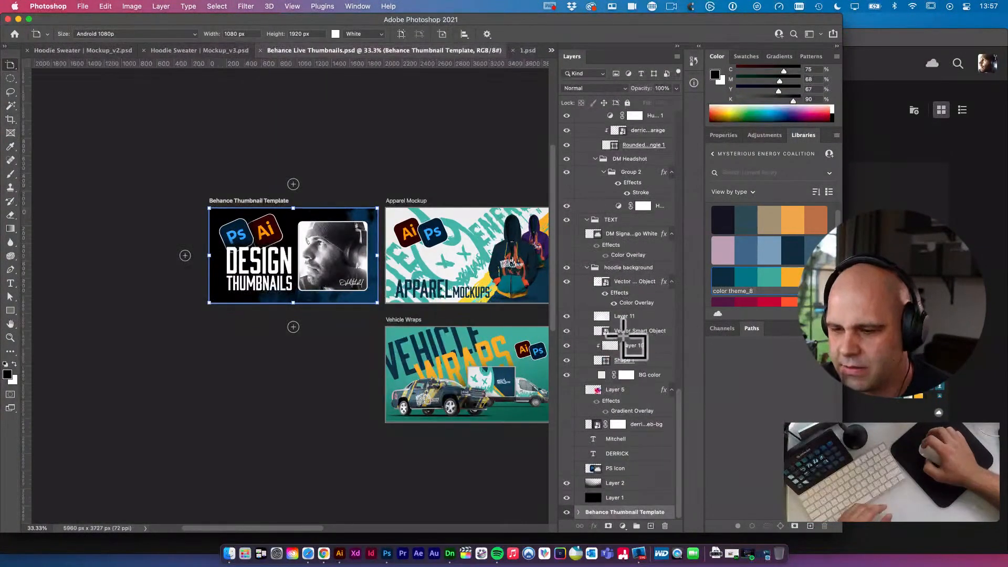
{"action": "key", "text": "BackSpace"}
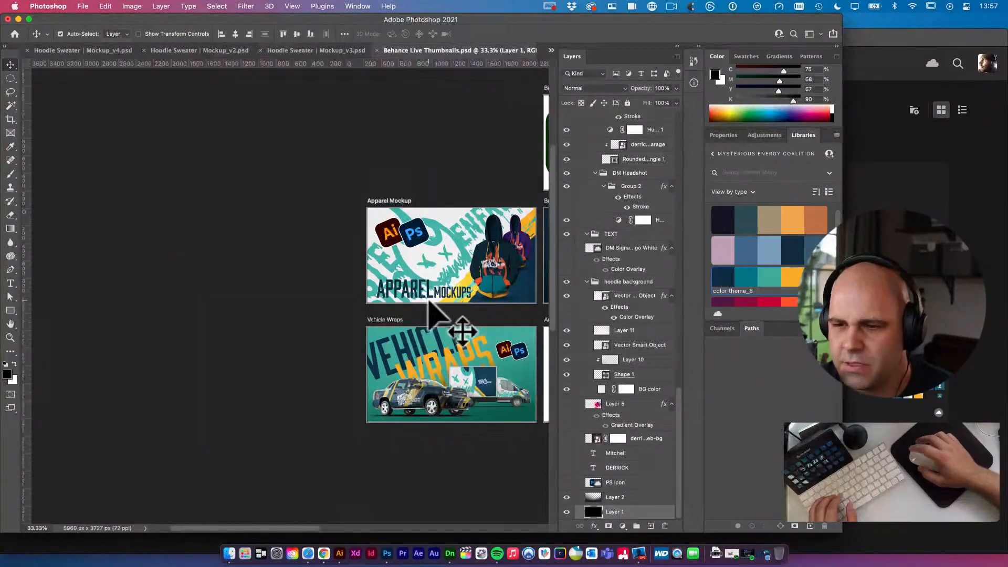
{"action": "scroll", "coordinate": [461, 334], "scroll_direction": "right", "scroll_amount": 10}
{"action": "scroll", "coordinate": [357, 336], "scroll_direction": "left", "scroll_amount": 5}
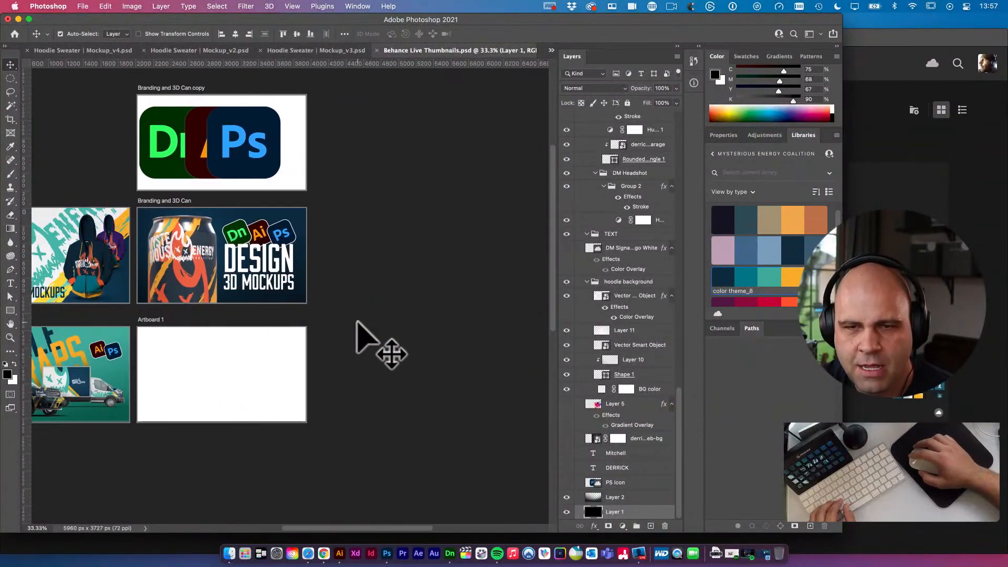
{"action": "left_click", "coordinate": [282, 319]}
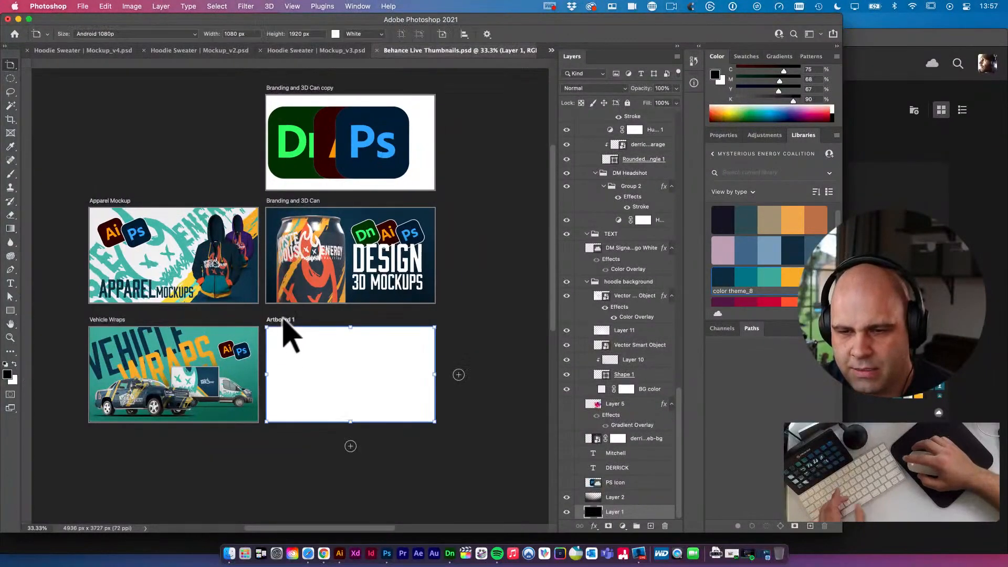
{"action": "key", "text": "Delete"}
Delete the Branding and 3D Can copy artboard and save the document
{"action": "left_click", "coordinate": [319, 88]}
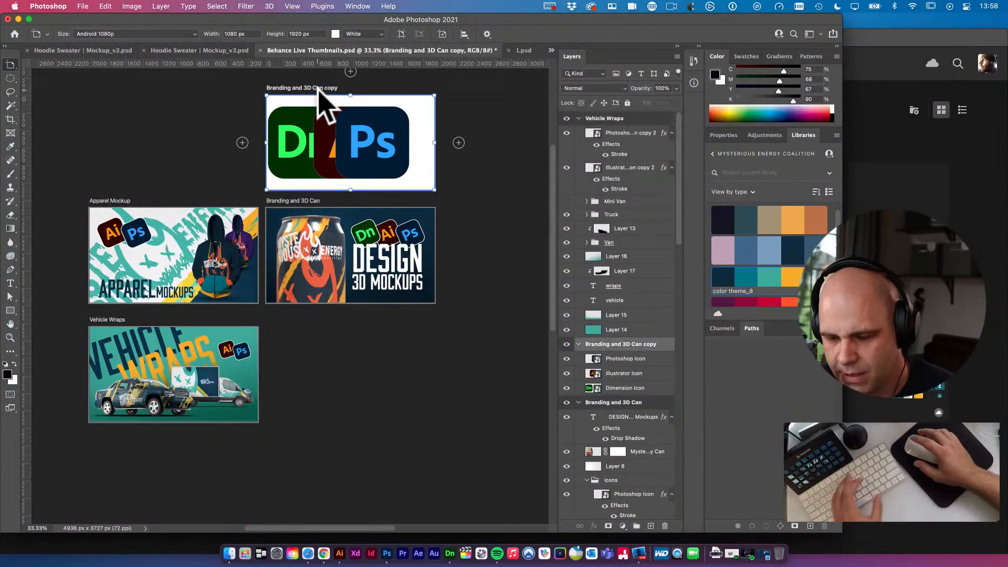
{"action": "key", "text": "Delete"}
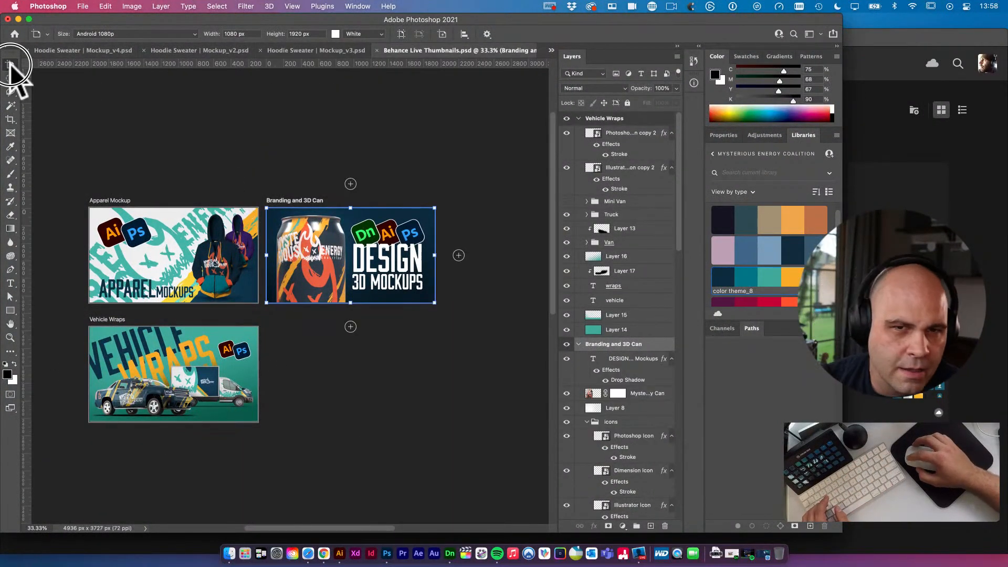
{"action": "key", "text": "v"}
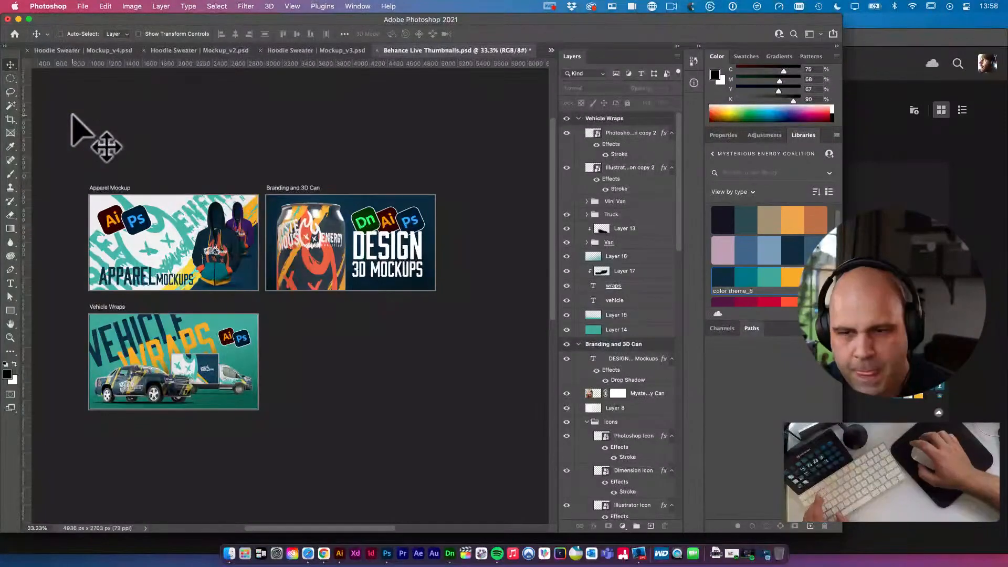
{"action": "key", "text": "super+s"}
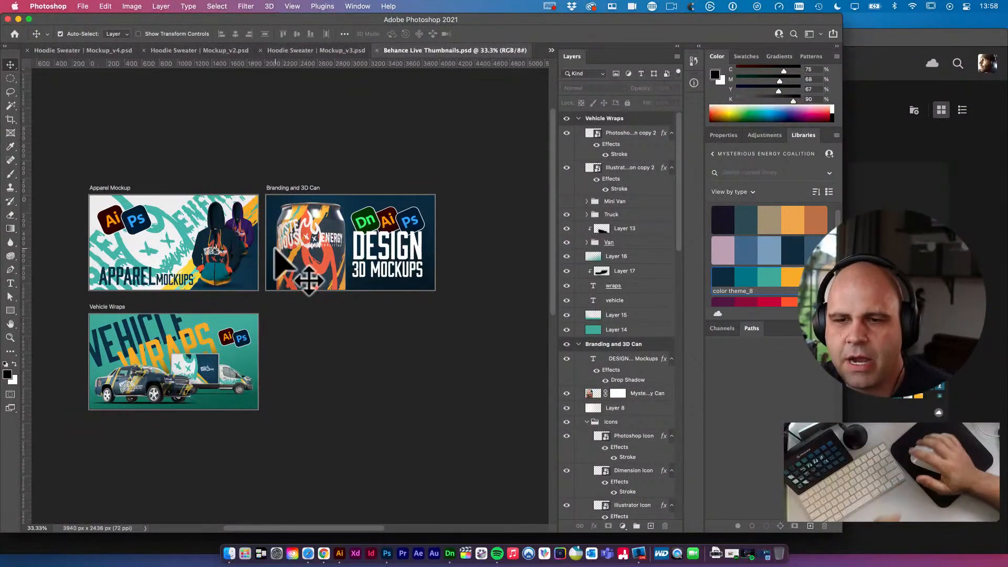
Collapse the Vehicle Wraps, Branding and 3D Can, and Apparel Mockup artboards in the layer list
{"action": "left_click", "coordinate": [578, 118]}
{"action": "left_click", "coordinate": [579, 132]}
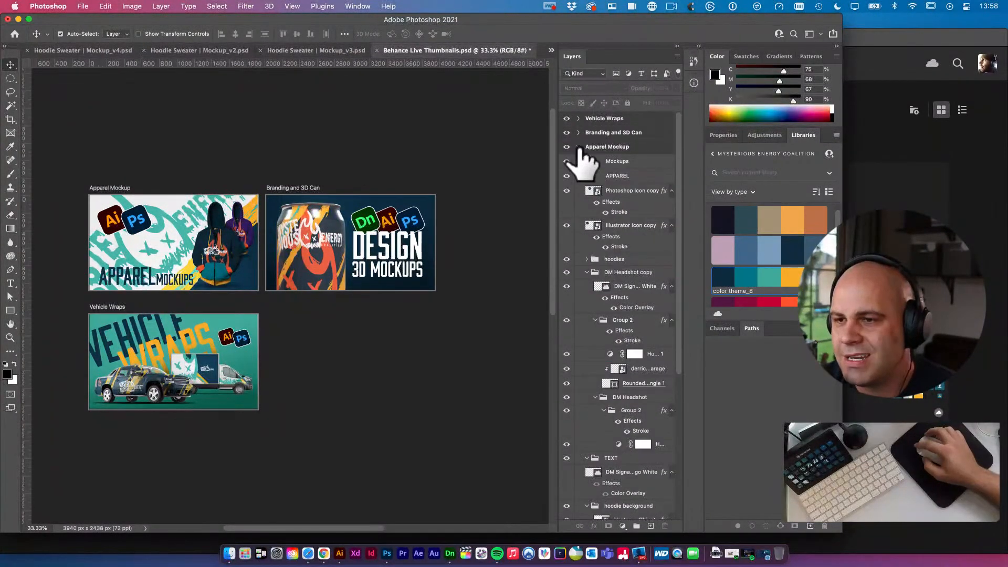
{"action": "left_click", "coordinate": [578, 146]}
Look over the export options for the Vehicle Wraps artboard and for its Illustrator icon layer
{"action": "right_click", "coordinate": [601, 117]}
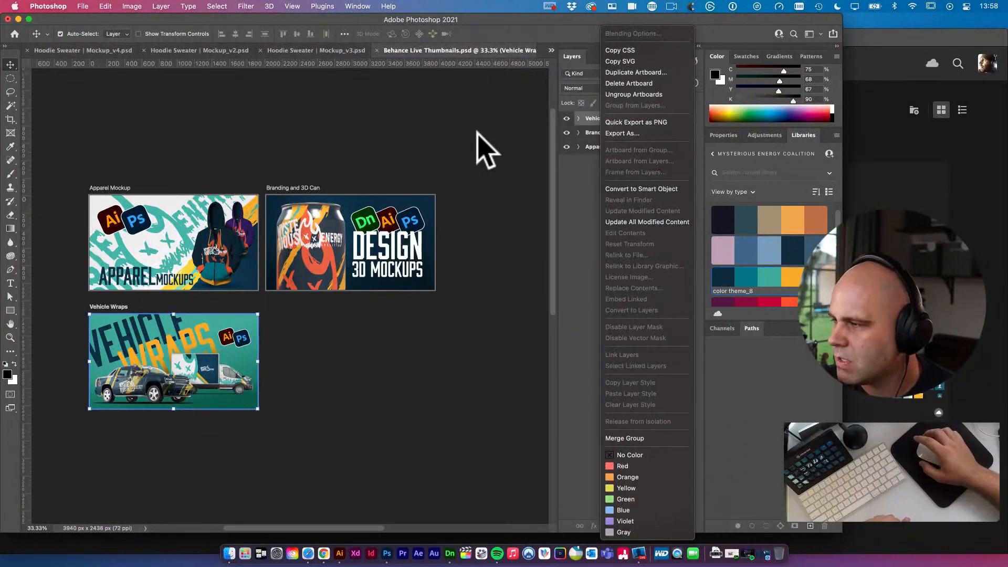
{"action": "left_click", "coordinate": [400, 107]}
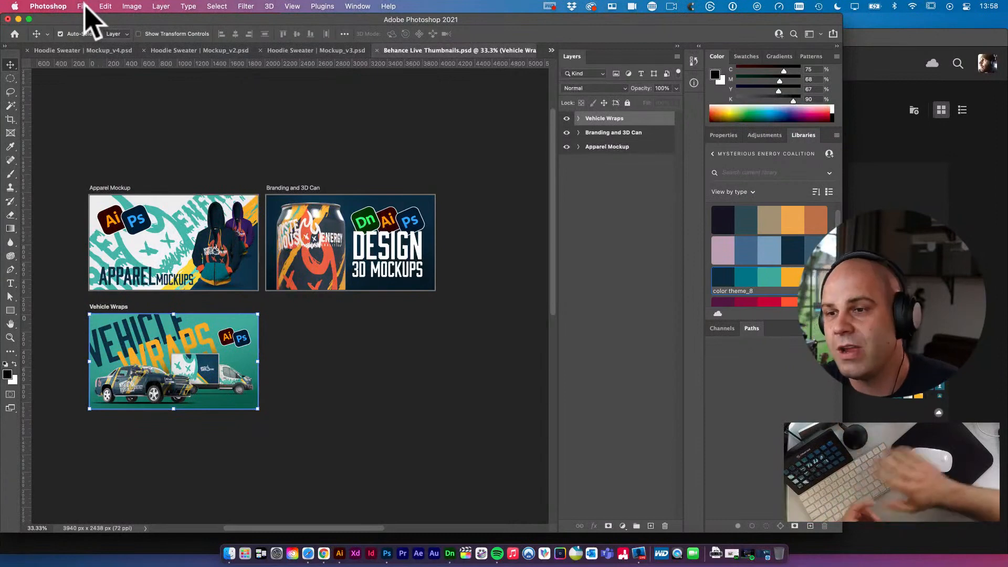
{"action": "left_click", "coordinate": [578, 118]}
{"action": "right_click", "coordinate": [624, 168]}
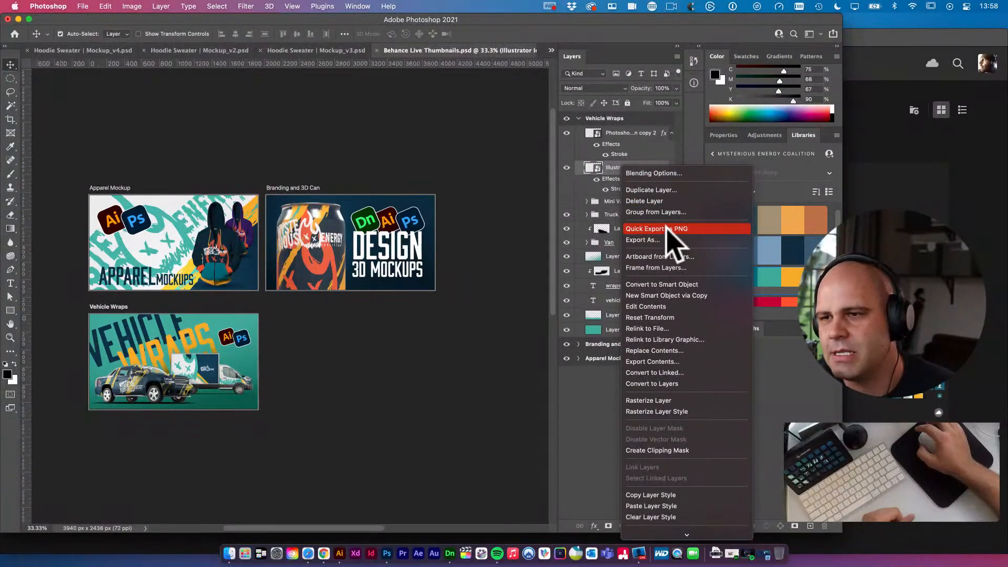
{"action": "left_click", "coordinate": [577, 116]}
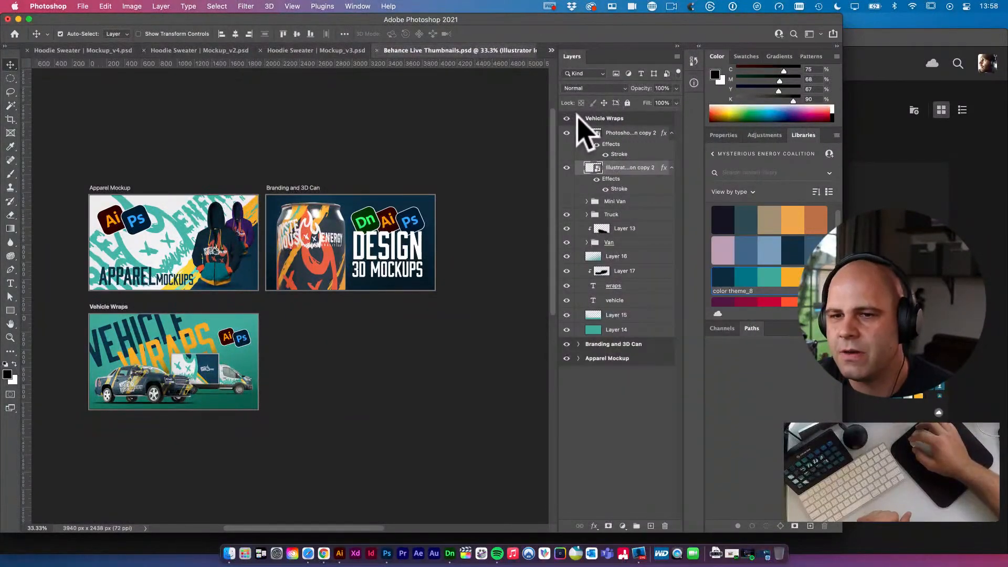
Collapse the Vehicle Wraps artboard, start an Artboards to Files export and browse to the Live Streams/21-5-23 folder on Synology_NAS
{"action": "left_click", "coordinate": [578, 118]}
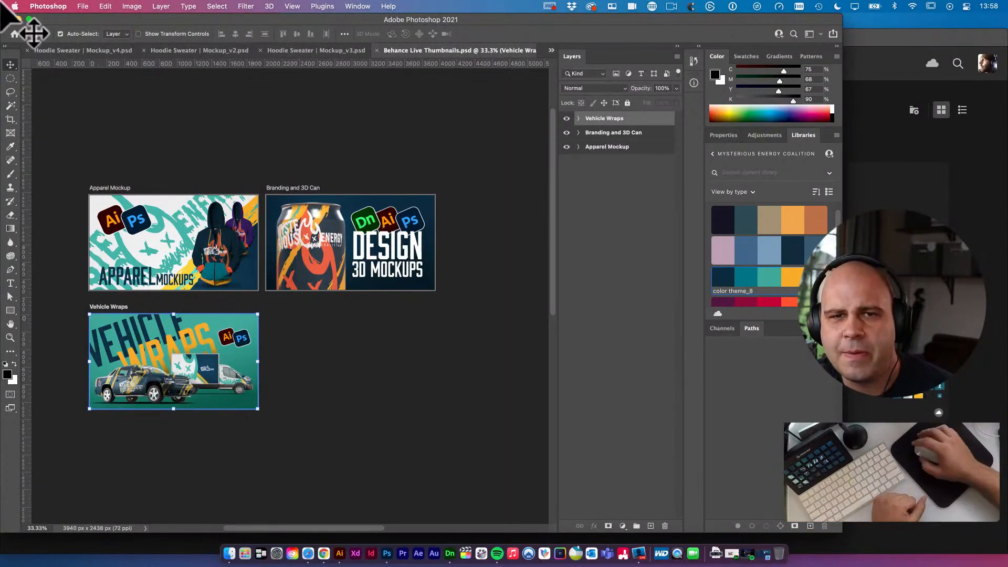
{"action": "left_click", "coordinate": [83, 7]}
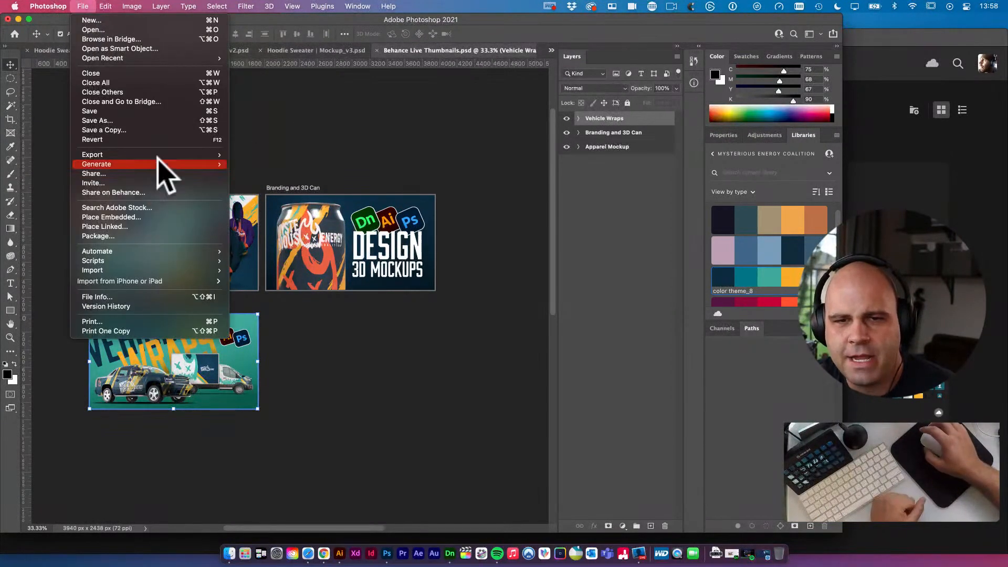
{"action": "mouse_move", "coordinate": [164, 156]}
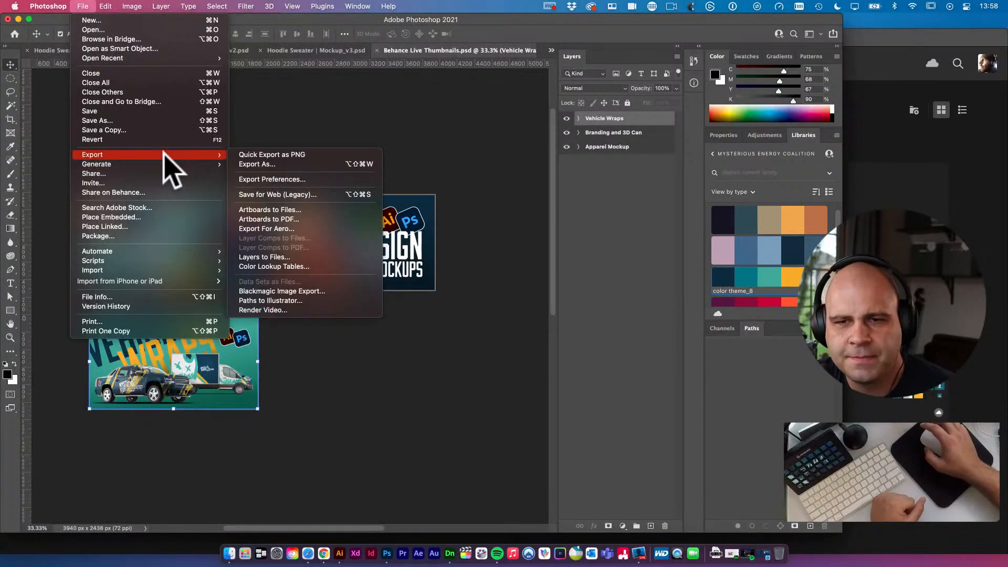
{"action": "left_click", "coordinate": [286, 210]}
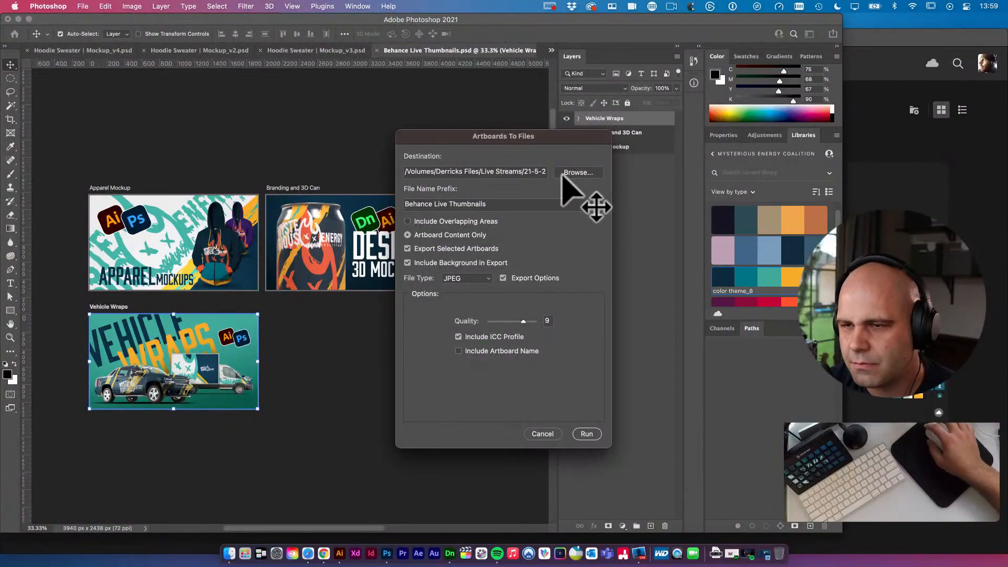
{"action": "left_click", "coordinate": [586, 173]}
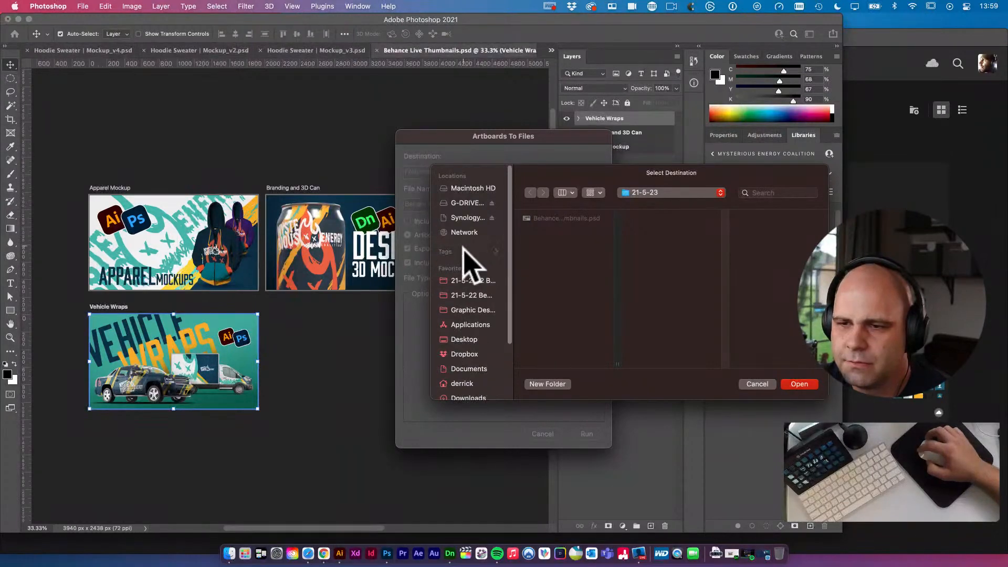
{"action": "left_click", "coordinate": [469, 218]}
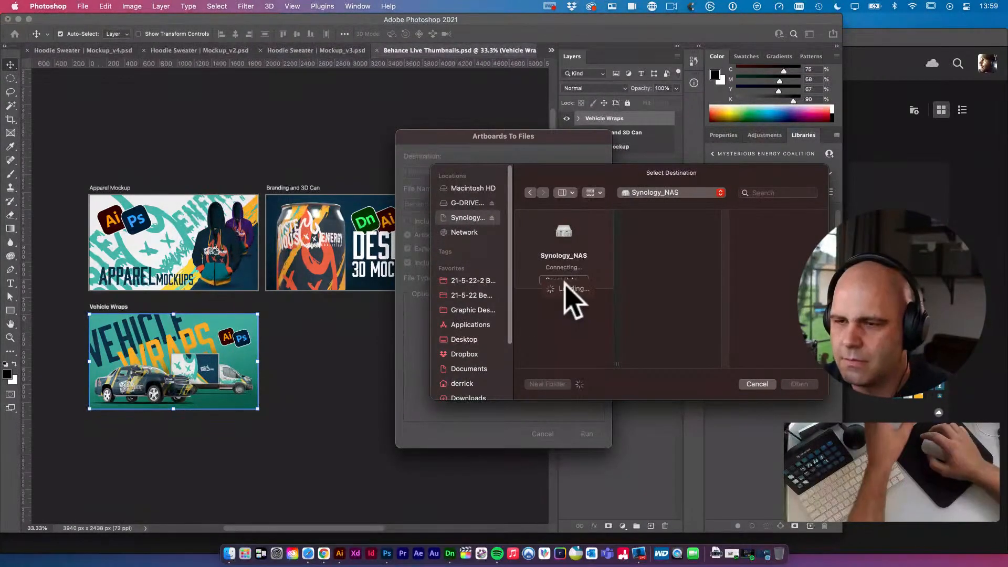
{"action": "left_click", "coordinate": [572, 297]}
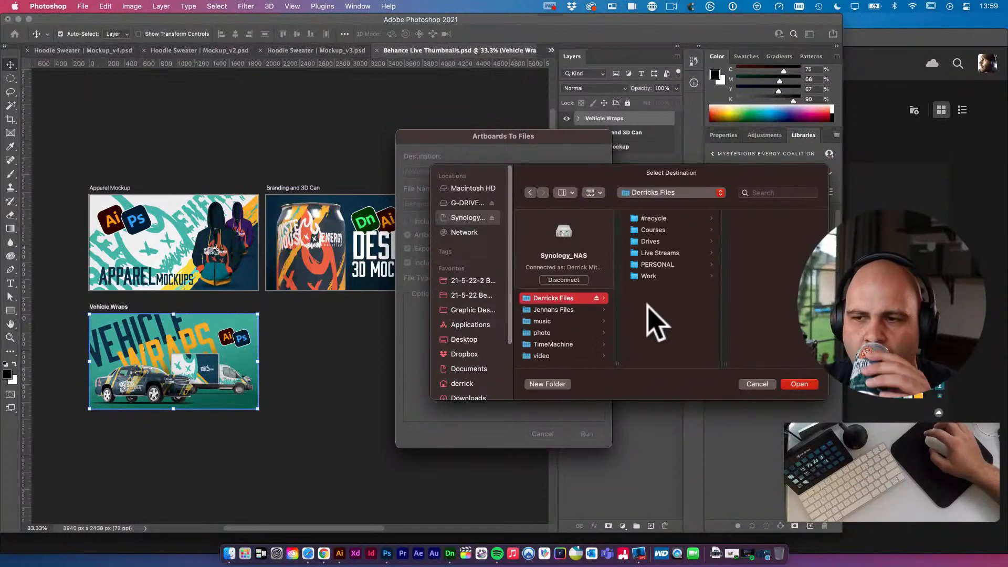
{"action": "left_click", "coordinate": [664, 253]}
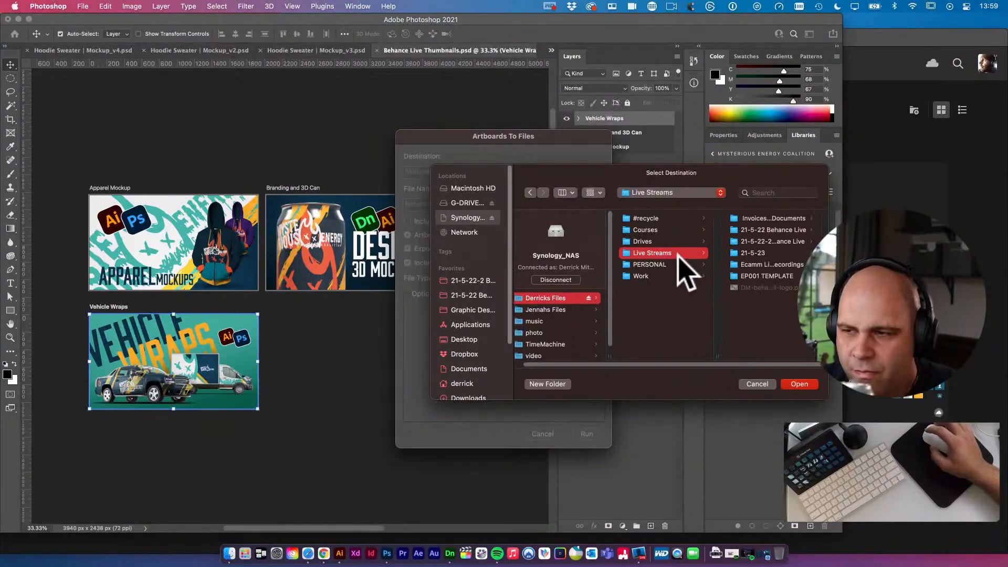
{"action": "left_click", "coordinate": [772, 253]}
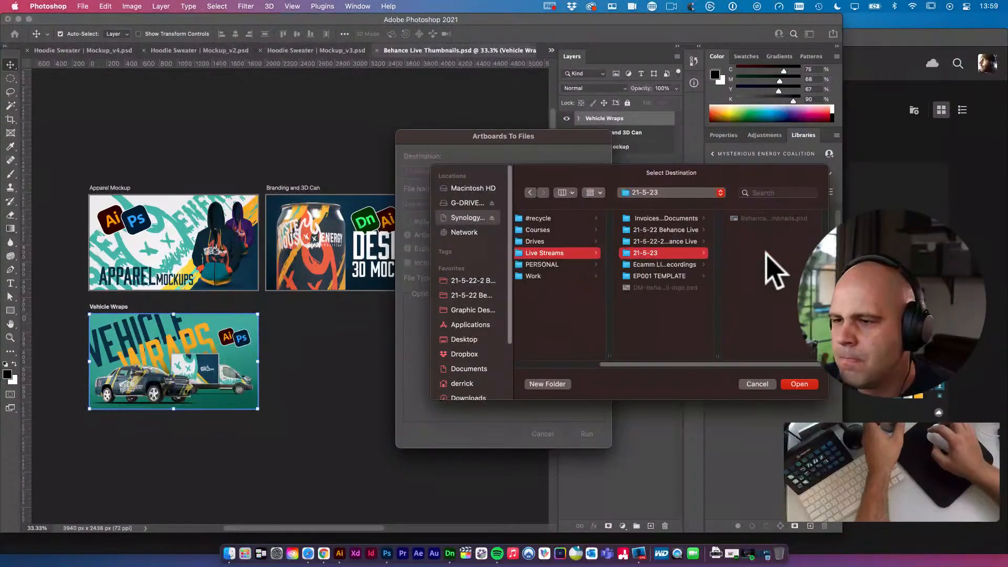
Create a folder named Exports inside 21-5-23 and set it as the export destination
{"action": "left_click", "coordinate": [544, 376]}
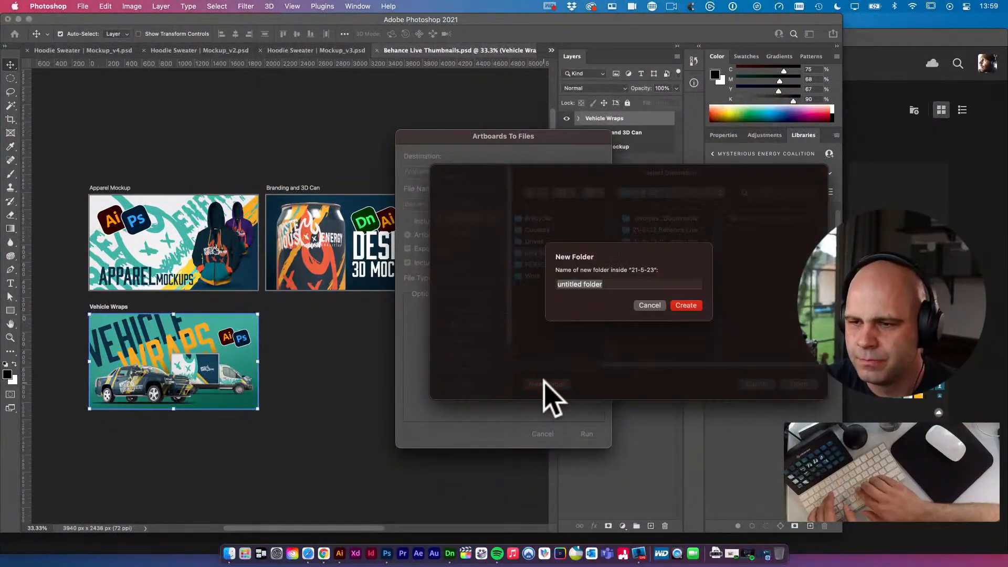
{"action": "type", "text": "Exports"}
{"action": "key", "text": "Return"}
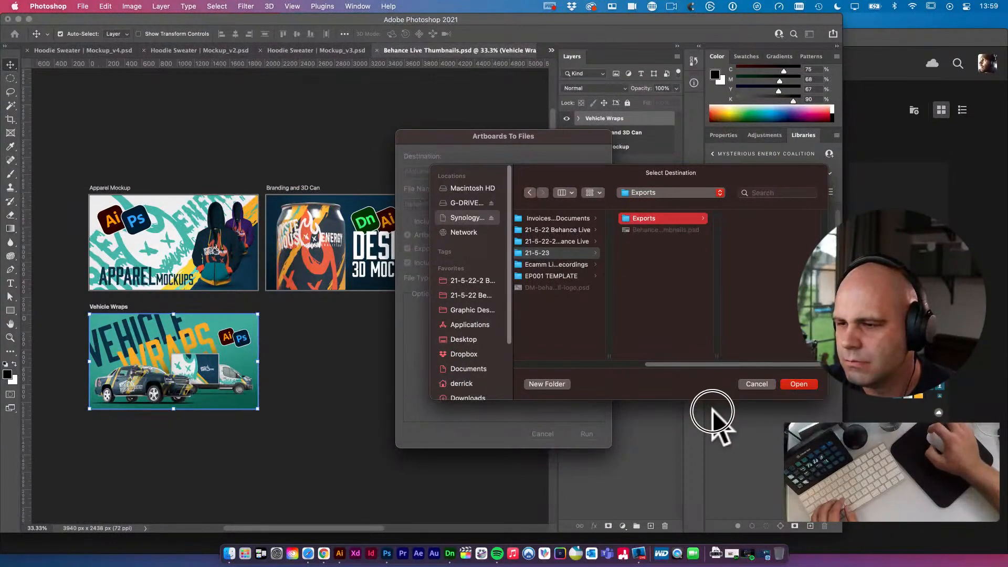
{"action": "left_click", "coordinate": [799, 383]}
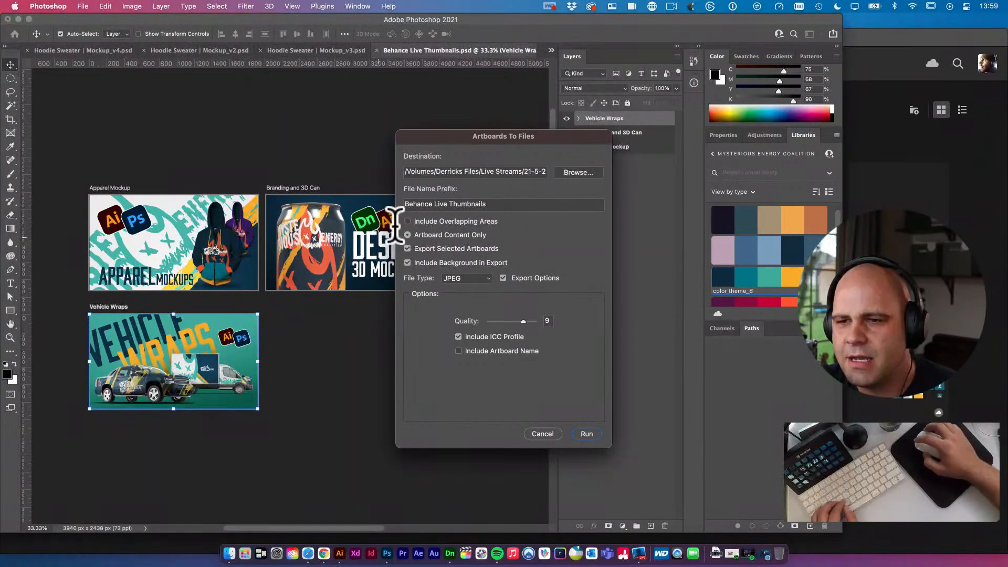
Export all artboards as JPEGs at quality 12, with artboard content only, Export Selected Artboards turned off and no artboard name included
{"action": "left_click", "coordinate": [407, 234]}
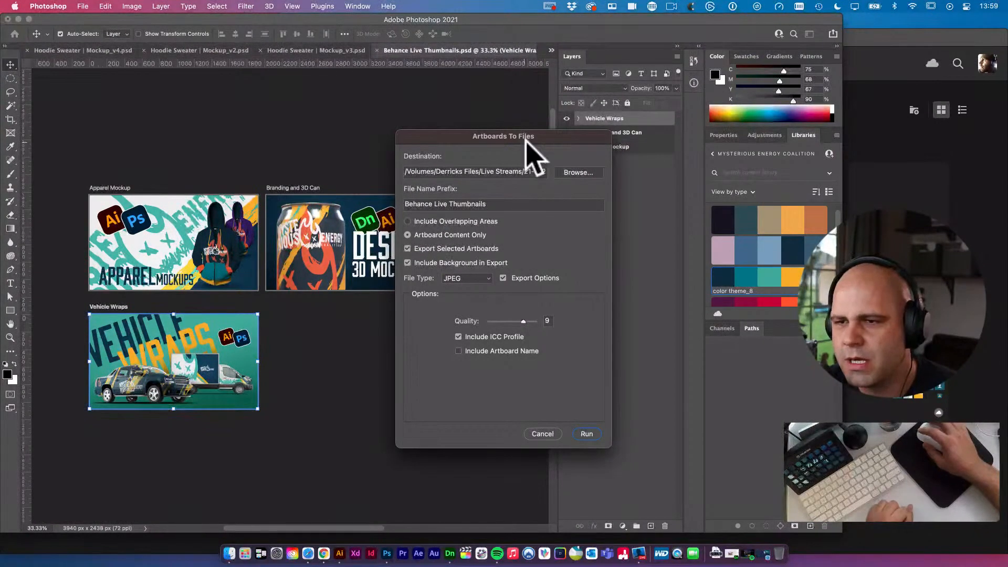
{"action": "left_click_drag", "start_coordinate": [526, 138], "coordinate": [271, 256]}
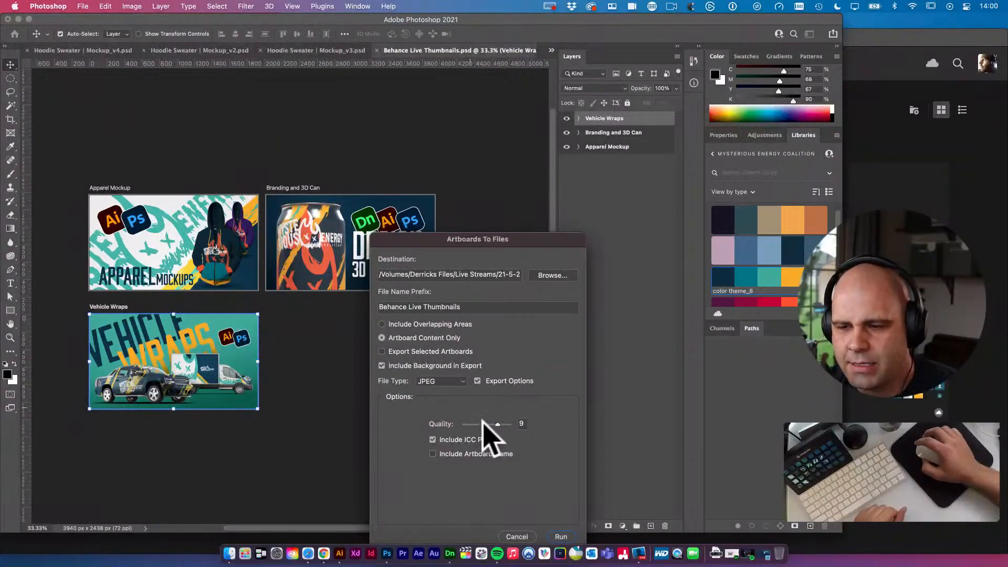
{"action": "left_click_drag", "start_coordinate": [527, 239], "coordinate": [533, 182]}
{"action": "mouse_move", "coordinate": [502, 366]}
{"action": "left_mouse_down"}
{"action": "mouse_move", "coordinate": [538, 367]}
{"action": "mouse_move", "coordinate": [519, 366]}
{"action": "left_mouse_up"}
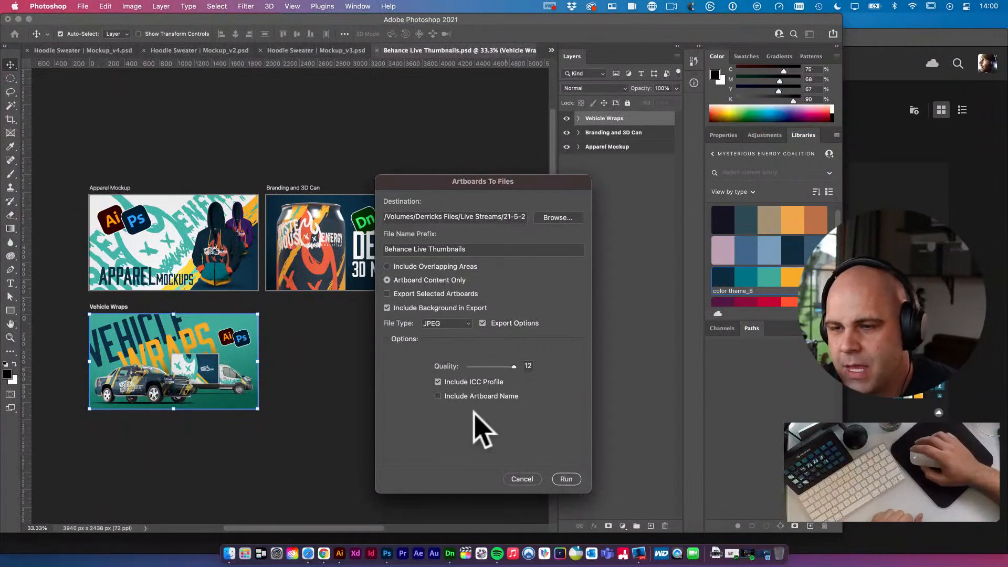
{"action": "left_click", "coordinate": [438, 397]}
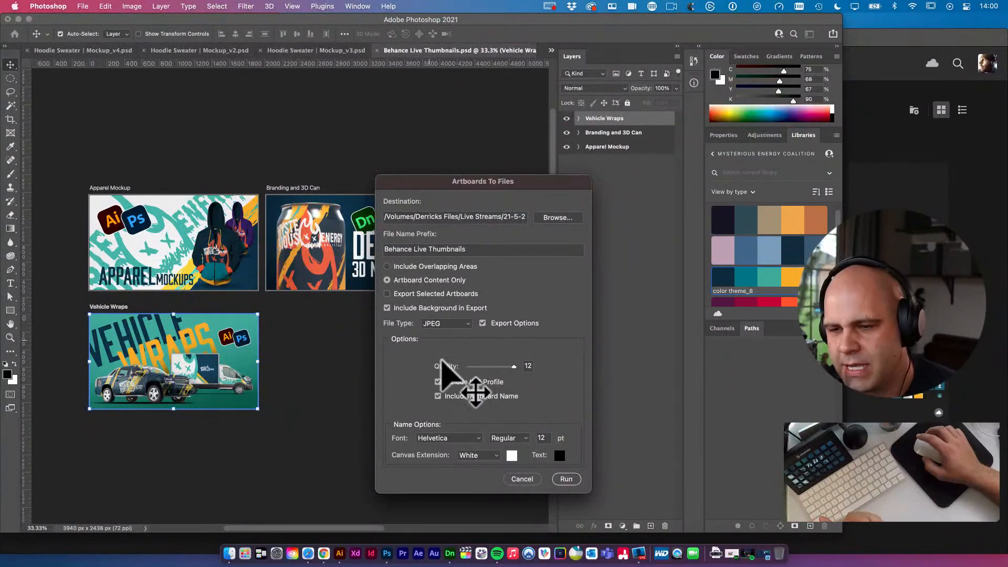
{"action": "left_click", "coordinate": [438, 396]}
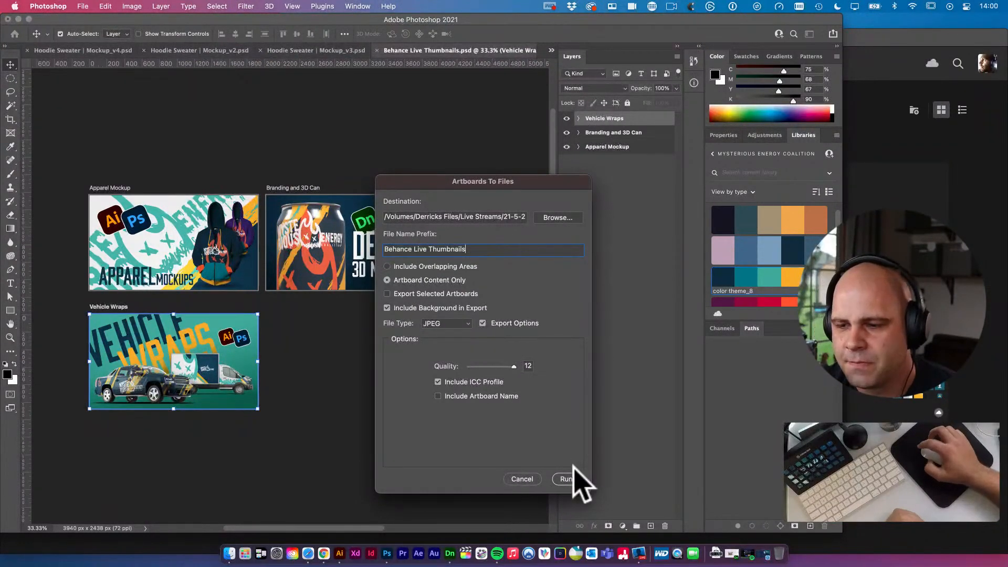
{"action": "left_click", "coordinate": [566, 479]}
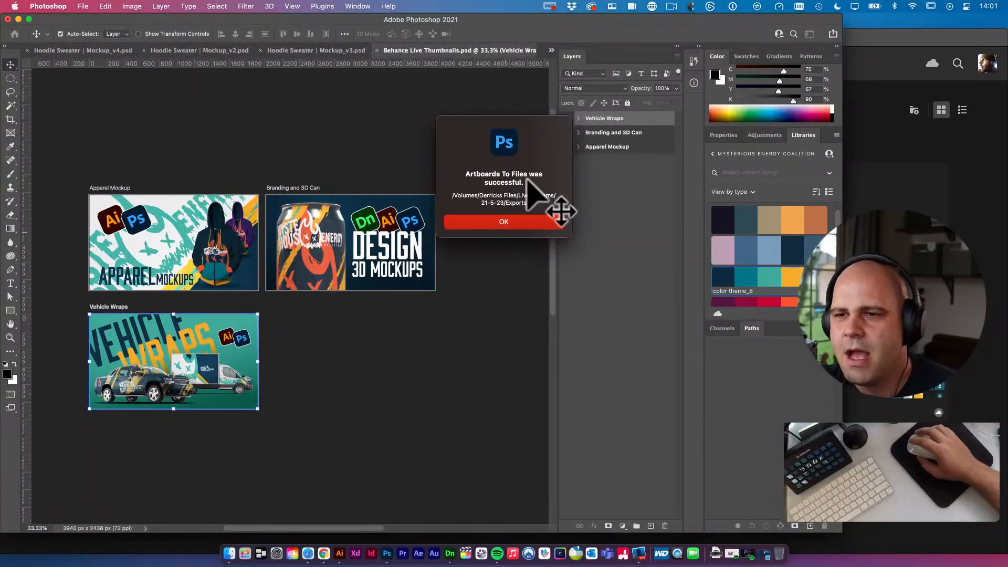
{"action": "left_click_drag", "start_coordinate": [533, 124], "coordinate": [435, 115]}
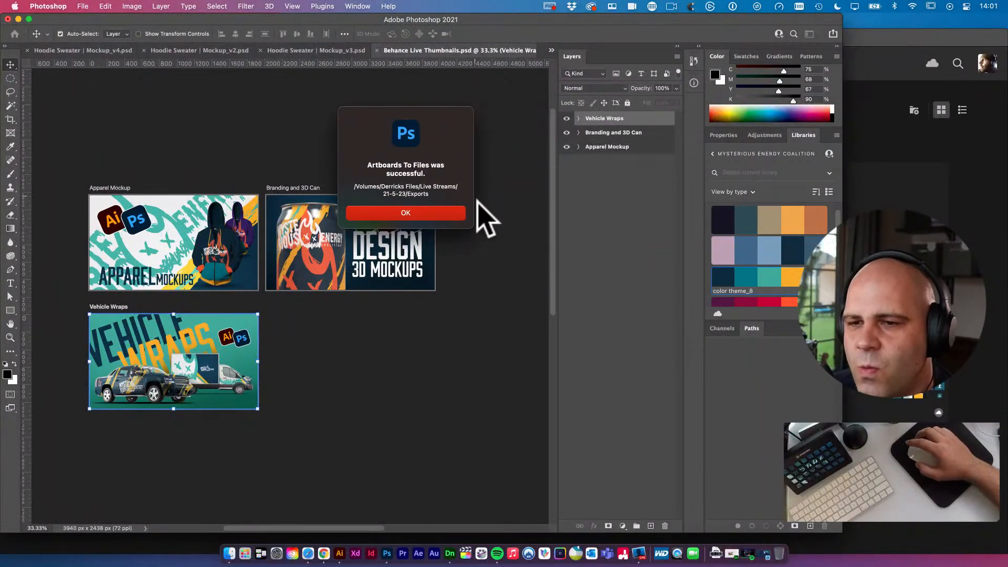
{"action": "left_click", "coordinate": [447, 214]}
Switch to Finder, open Live Streams/21-5-23/Exports on Synology_NAS, select the Apparel Mockup JPEG and adjust the file column's width
{"action": "left_click", "coordinate": [230, 555]}
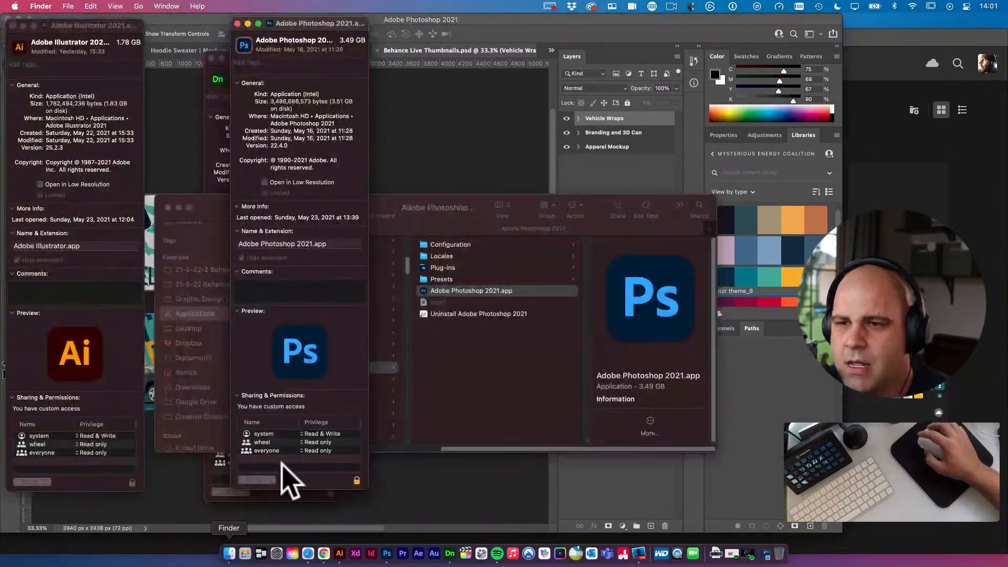
{"action": "left_click", "coordinate": [465, 213]}
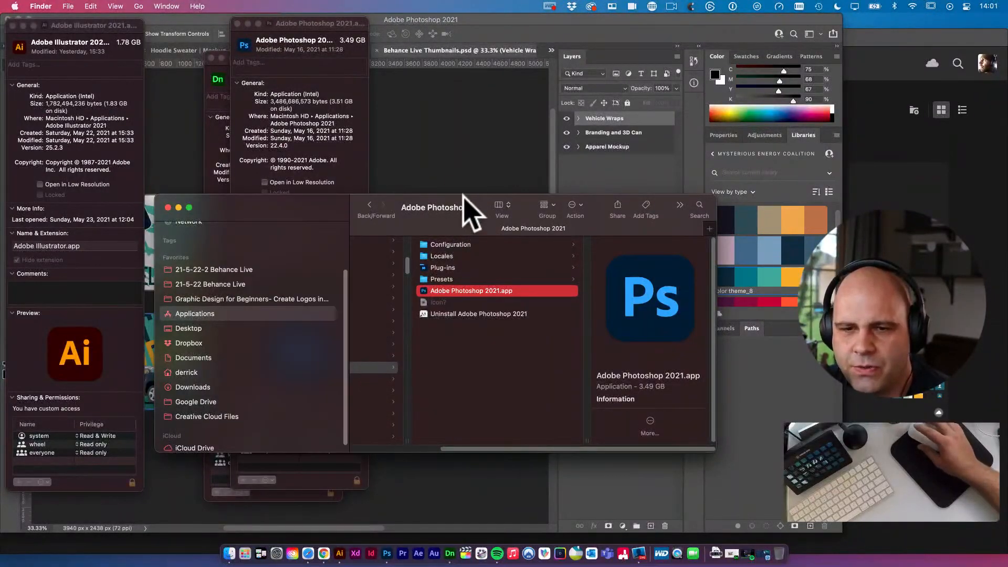
{"action": "scroll", "coordinate": [236, 315], "scroll_direction": "up", "scroll_amount": 3}
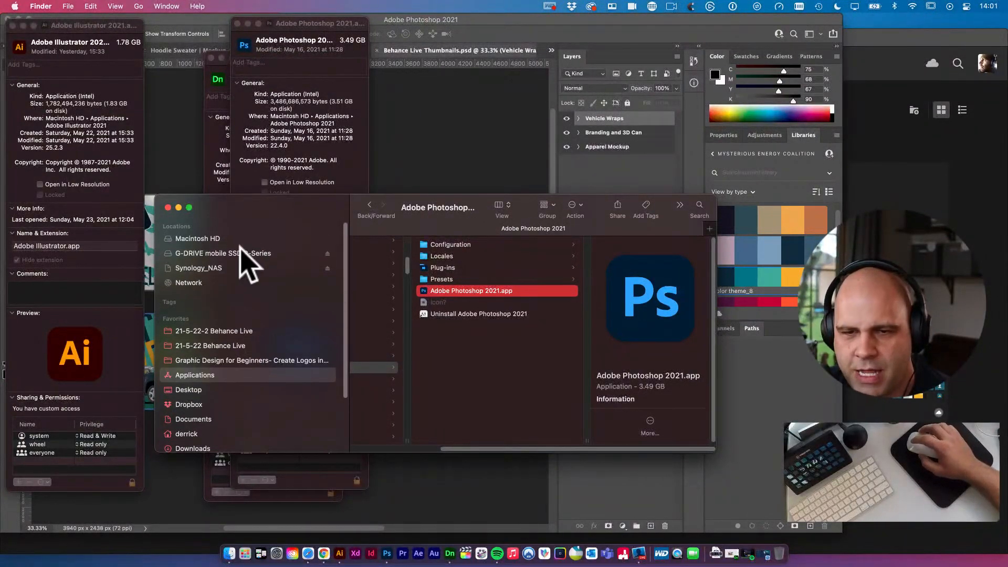
{"action": "left_click", "coordinate": [223, 254]}
{"action": "left_click", "coordinate": [212, 269]}
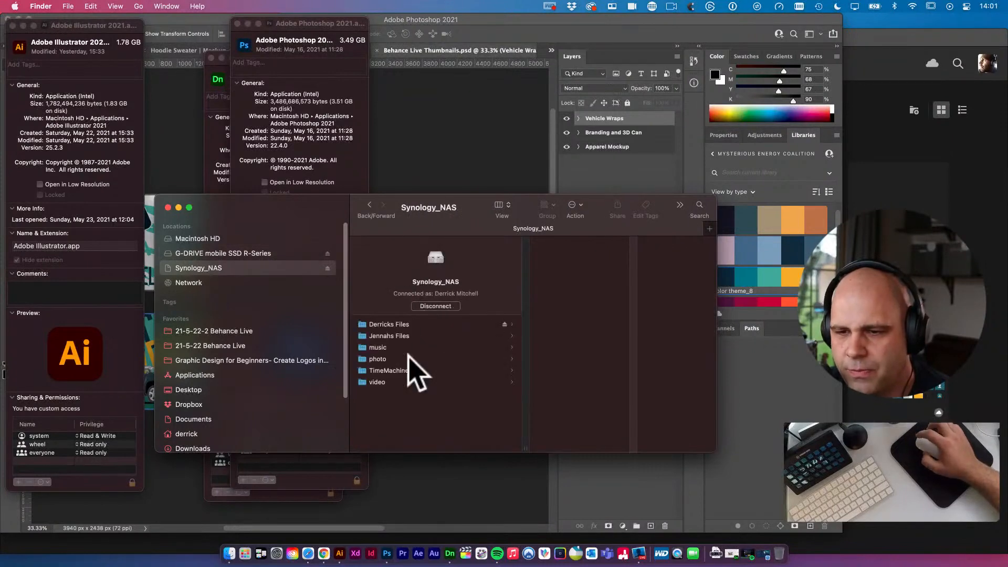
{"action": "left_click", "coordinate": [404, 324]}
{"action": "left_click", "coordinate": [570, 279]}
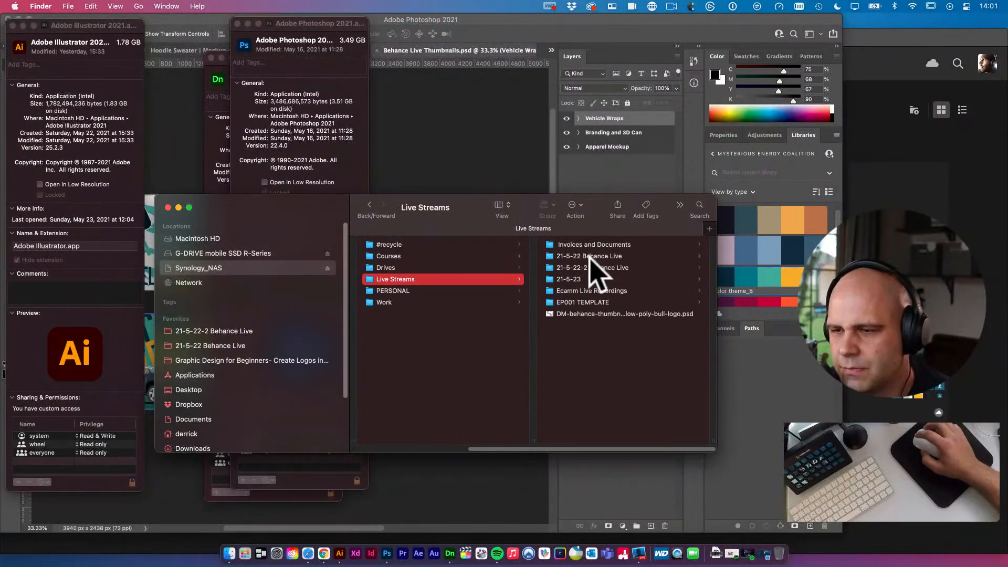
{"action": "left_click", "coordinate": [591, 279]}
{"action": "left_click", "coordinate": [588, 244]}
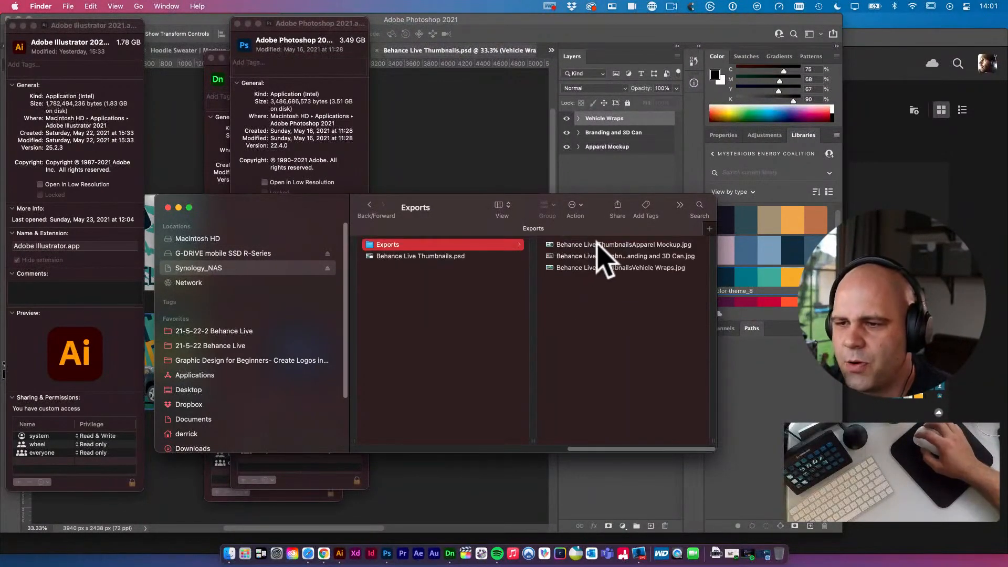
{"action": "left_click", "coordinate": [595, 245]}
{"action": "left_click_drag", "start_coordinate": [585, 440], "coordinate": [602, 440]}
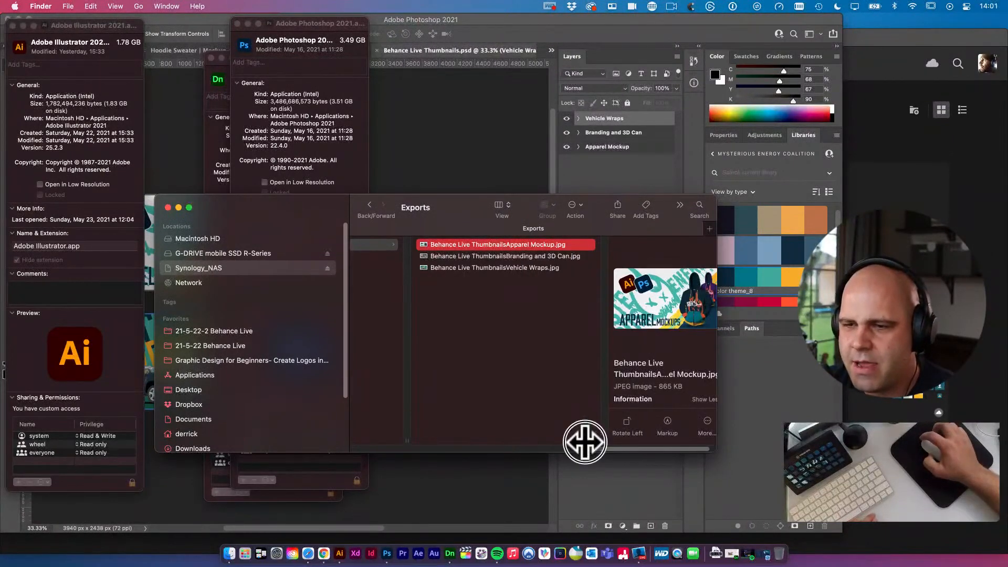
Insert an underscore after "Thumbnails" in the Apparel Mockup JPEG's file name
{"action": "left_click", "coordinate": [506, 246]}
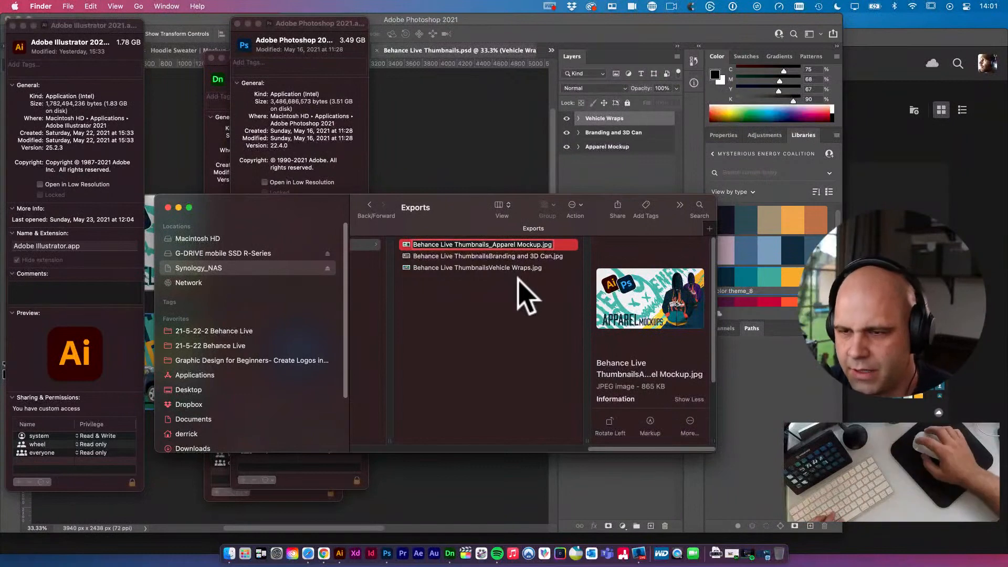
{"action": "left_click", "coordinate": [491, 245]}
{"action": "type", "text": "_"}
{"action": "left_click", "coordinate": [489, 255]}
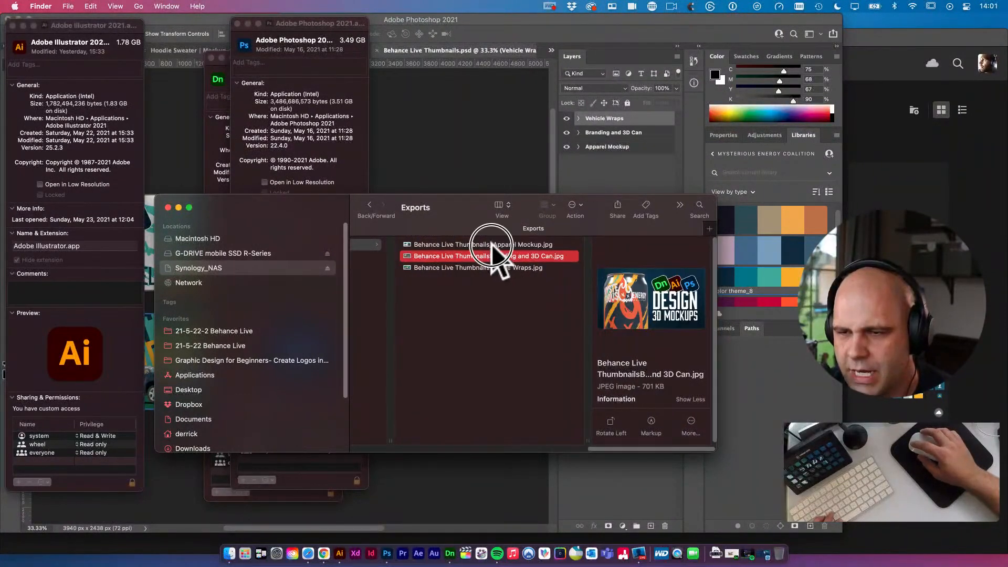
Rename the Apparel Mockup, Branding and 3D Can, and Vehicle Wraps JPEGs so a space follows "Behance Live Thumbnails"
{"action": "left_click", "coordinate": [492, 245]}
{"action": "left_click", "coordinate": [493, 245]}
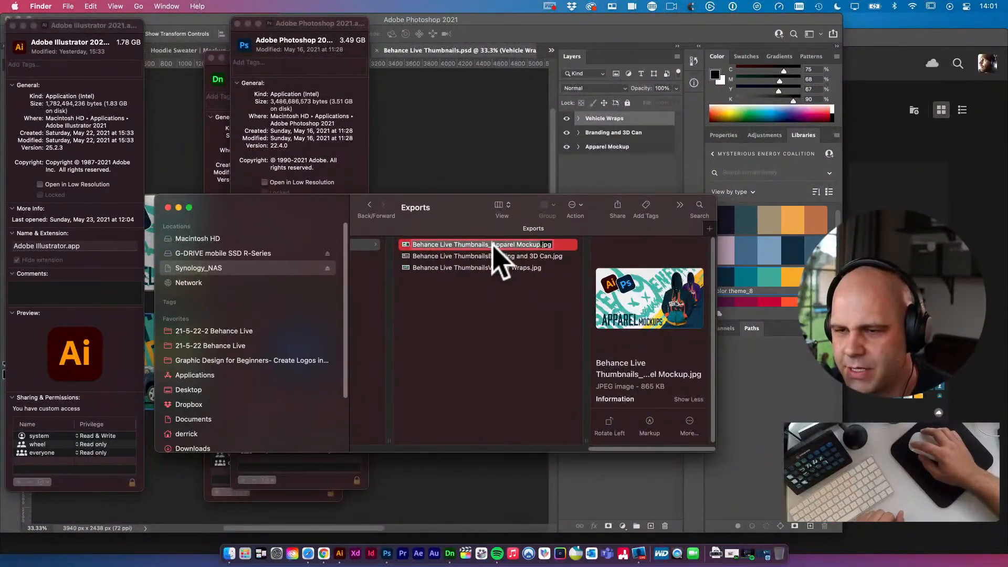
{"action": "key", "text": "BackSpace"}
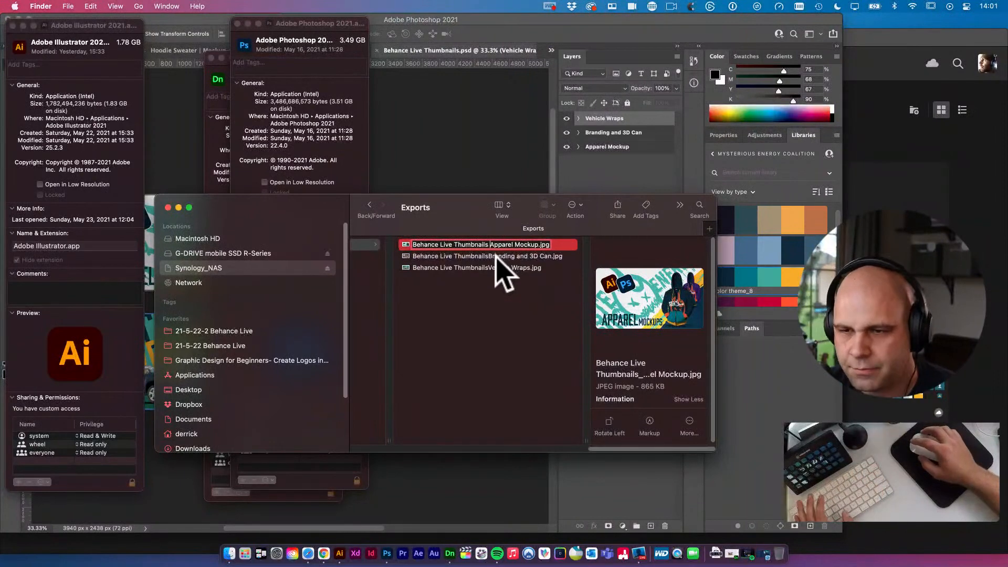
{"action": "left_click", "coordinate": [497, 256]}
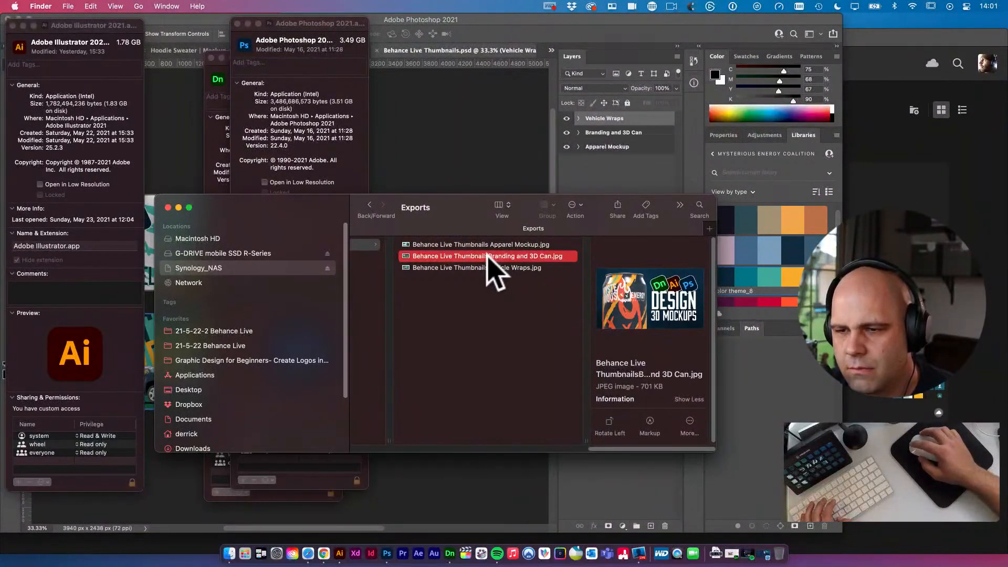
{"action": "left_click", "coordinate": [487, 256]}
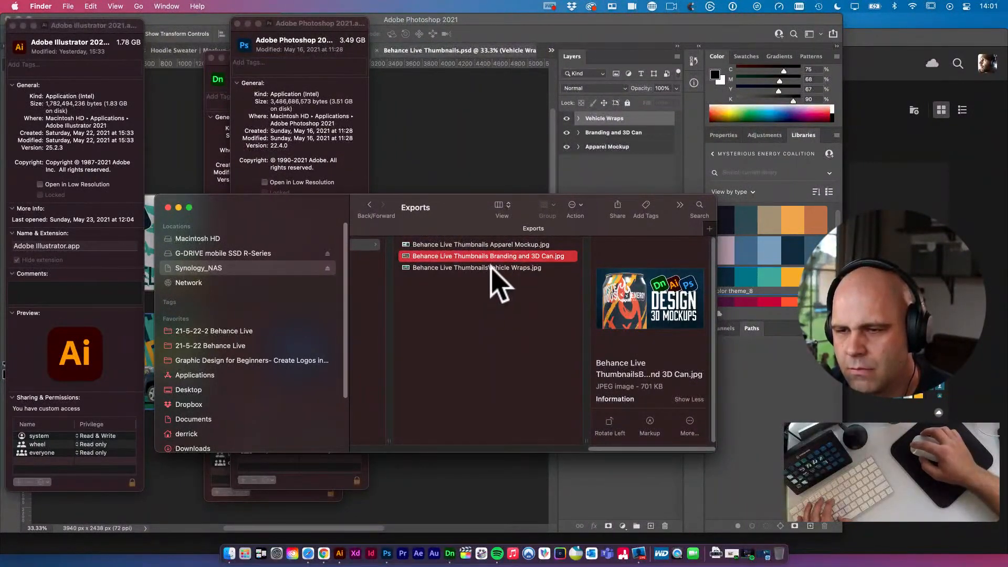
{"action": "left_click", "coordinate": [489, 267]}
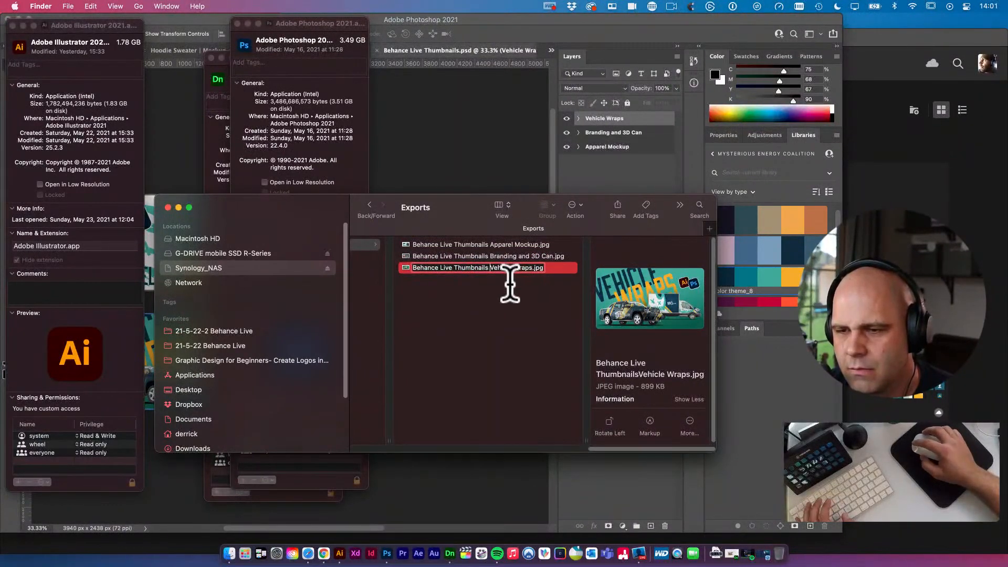
{"action": "key", "text": "Return"}
Preview the exported Apparel Mockup JPEG with Quick Look
{"action": "left_click", "coordinate": [584, 246]}
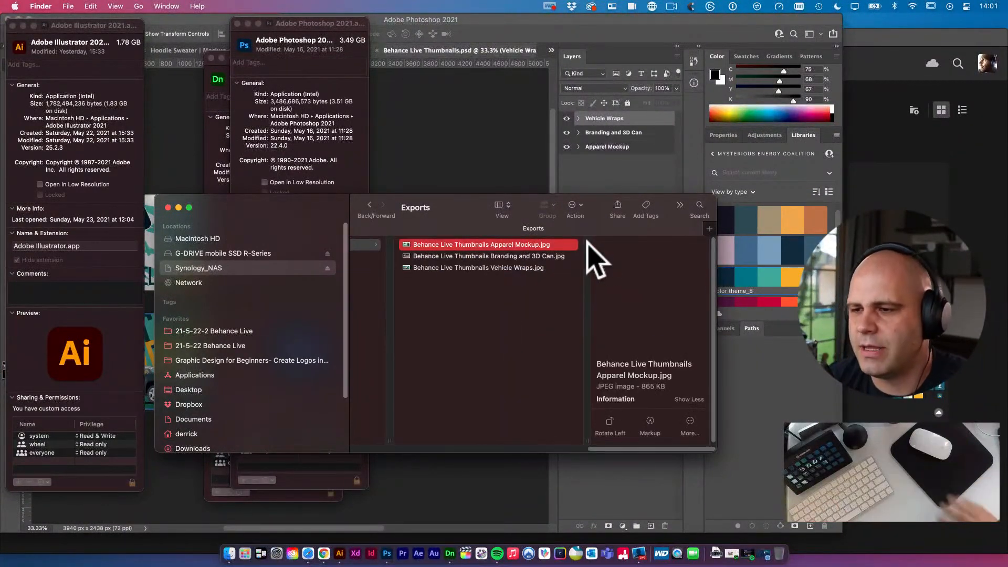
{"action": "key", "text": "space"}
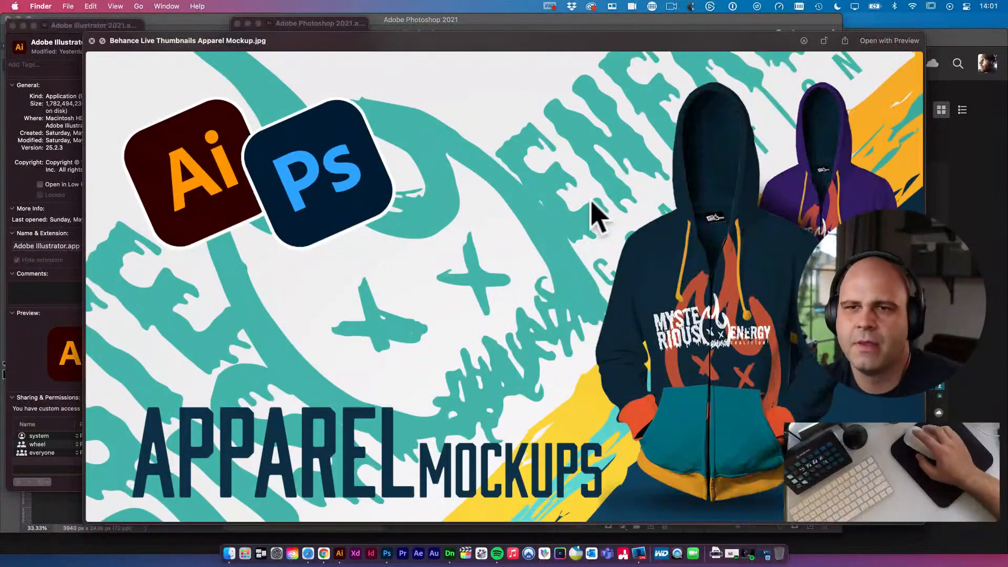
Check the exported Branding and 3D Can and Vehicle Wraps JPEGs in Quick Look, return to Apparel Mockup and close the preview
{"action": "left_click_drag", "start_coordinate": [546, 44], "coordinate": [450, 33]}
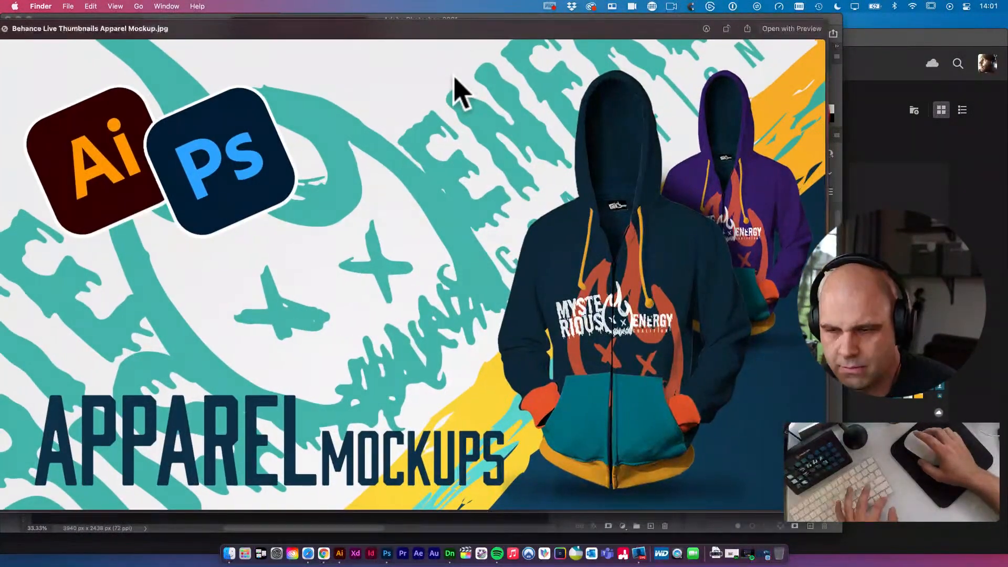
{"action": "key", "text": "Right"}
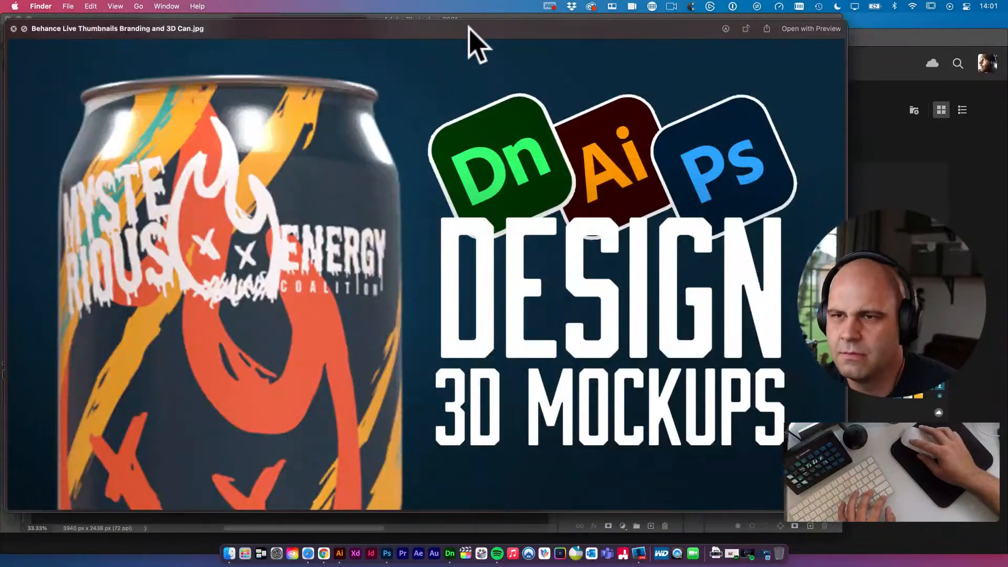
{"action": "mouse_move", "coordinate": [469, 27]}
{"action": "left_mouse_down"}
{"action": "mouse_move", "coordinate": [500, 22]}
{"action": "mouse_move", "coordinate": [464, 14]}
{"action": "left_mouse_up"}
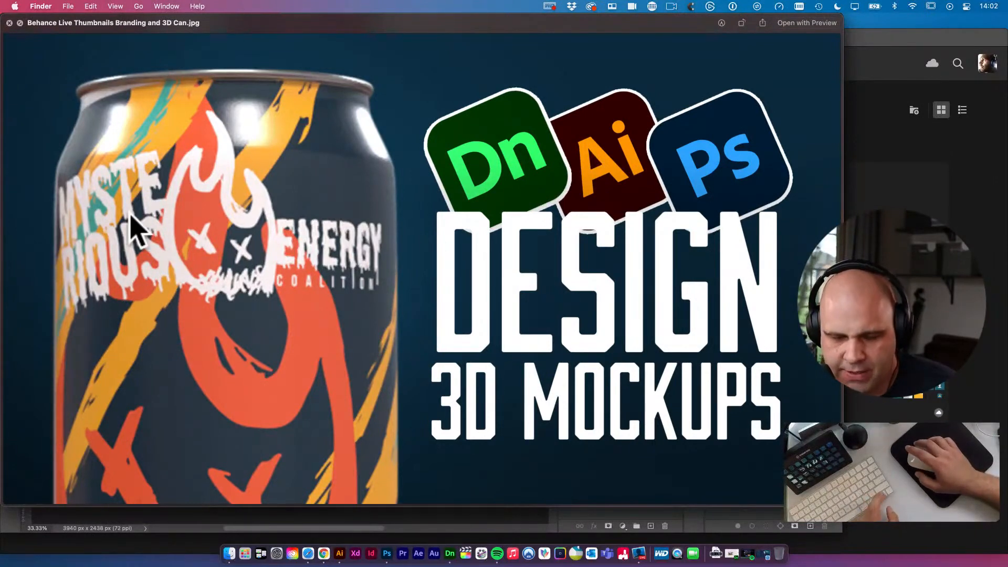
{"action": "key", "text": "Right"}
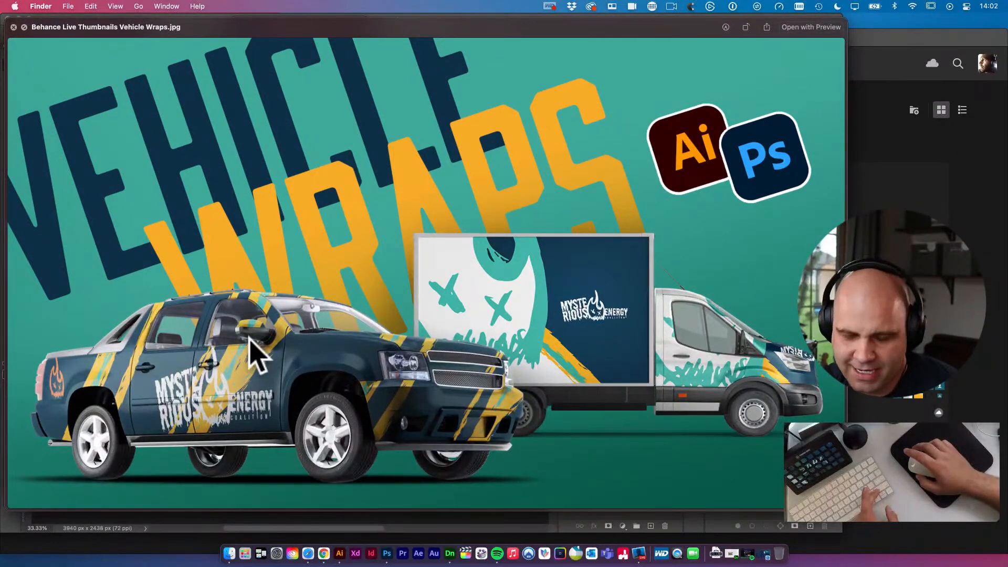
{"action": "key", "text": "Left"}
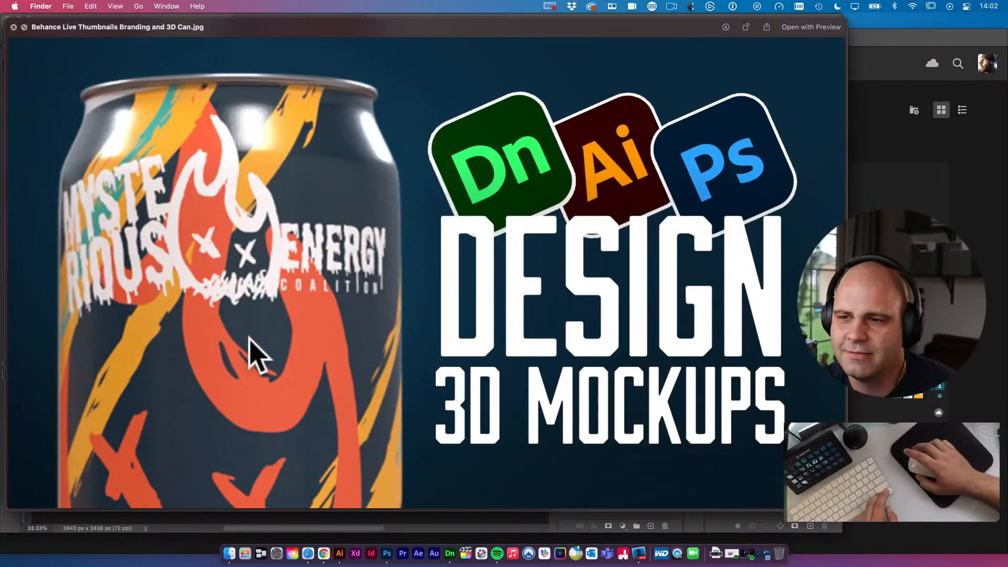
{"action": "key", "text": "Left"}
{"action": "key", "text": "space"}
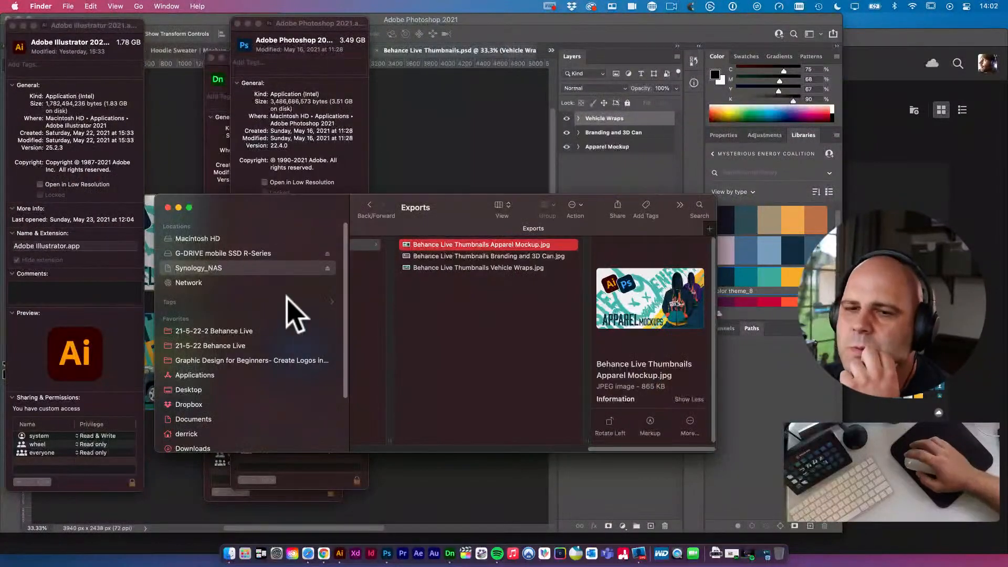
Switch to Safari and open the file chooser for replacing the cover of the "Apparel Mockups with Adobe Illustrator and Photoshop" livestream
{"action": "left_click", "coordinate": [308, 553]}
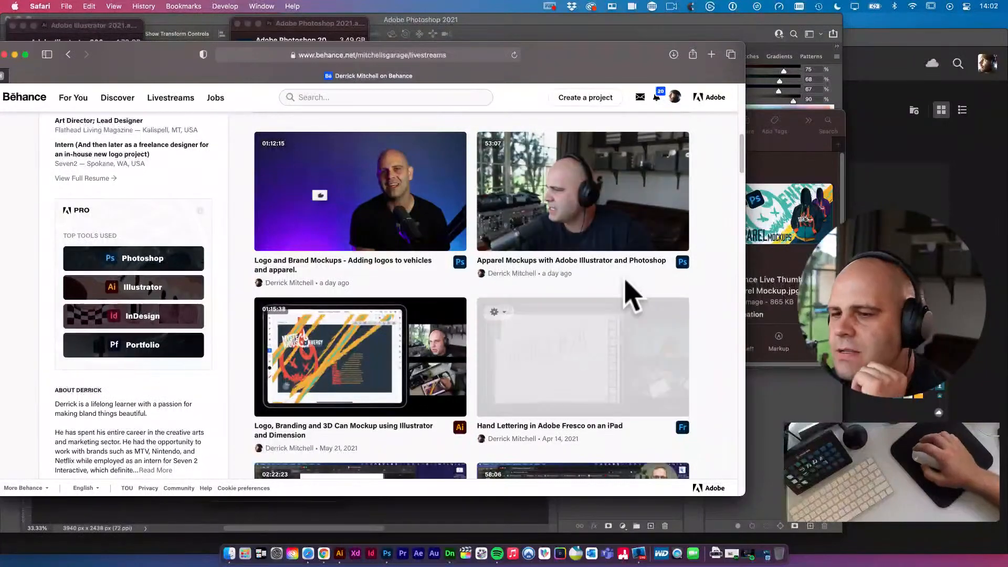
{"action": "left_click", "coordinate": [497, 146]}
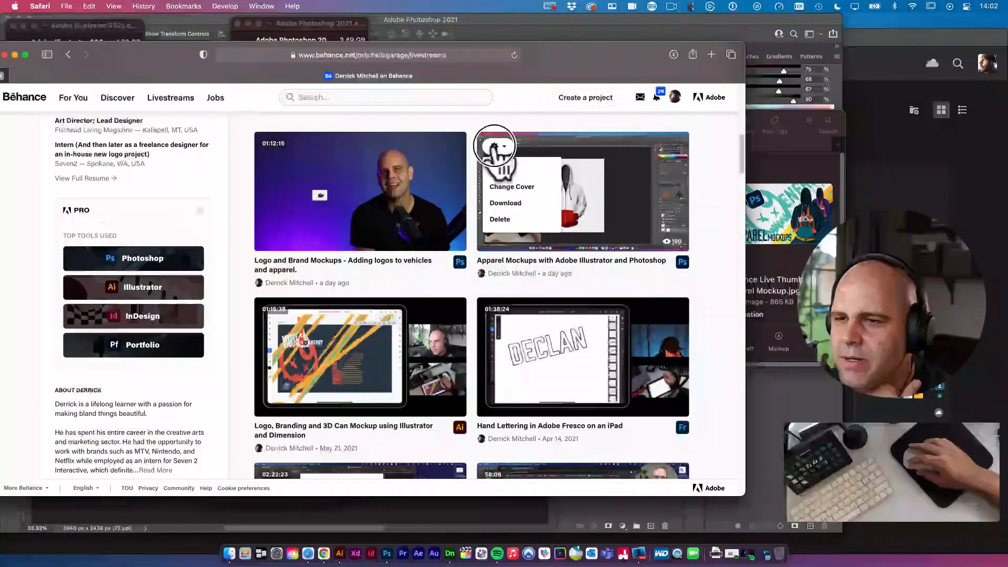
{"action": "left_click", "coordinate": [504, 187]}
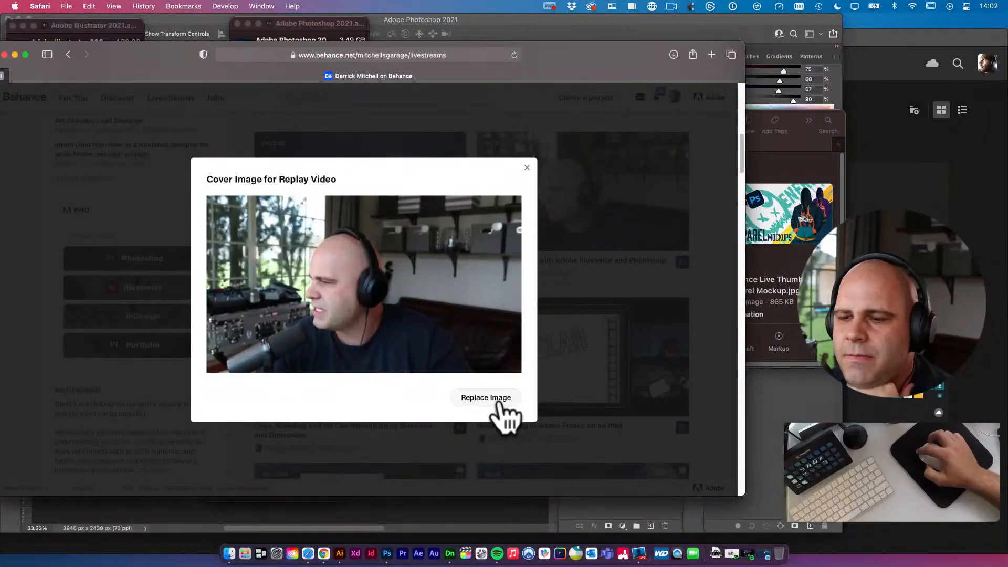
{"action": "left_click", "coordinate": [491, 312]}
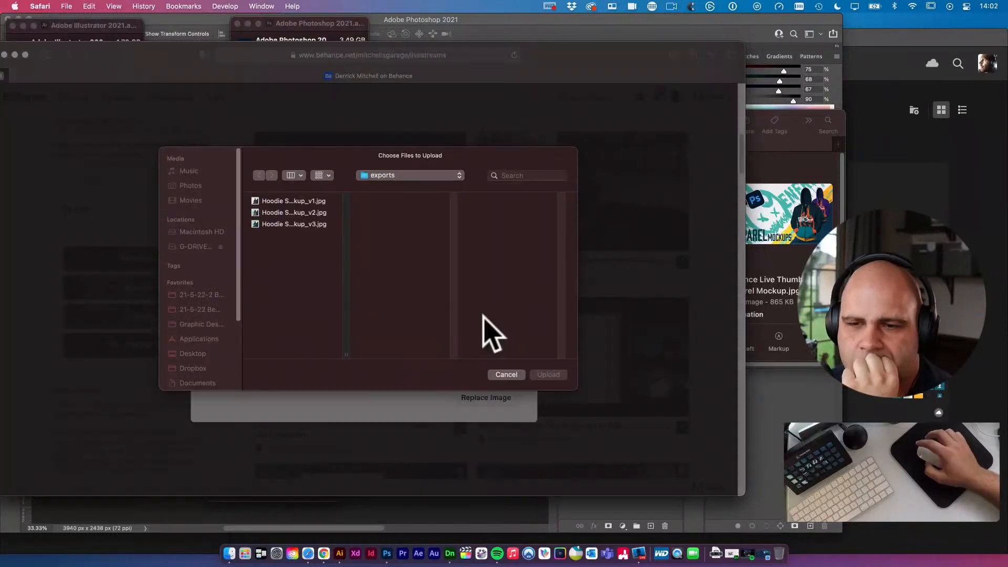
{"action": "left_click", "coordinate": [505, 374]}
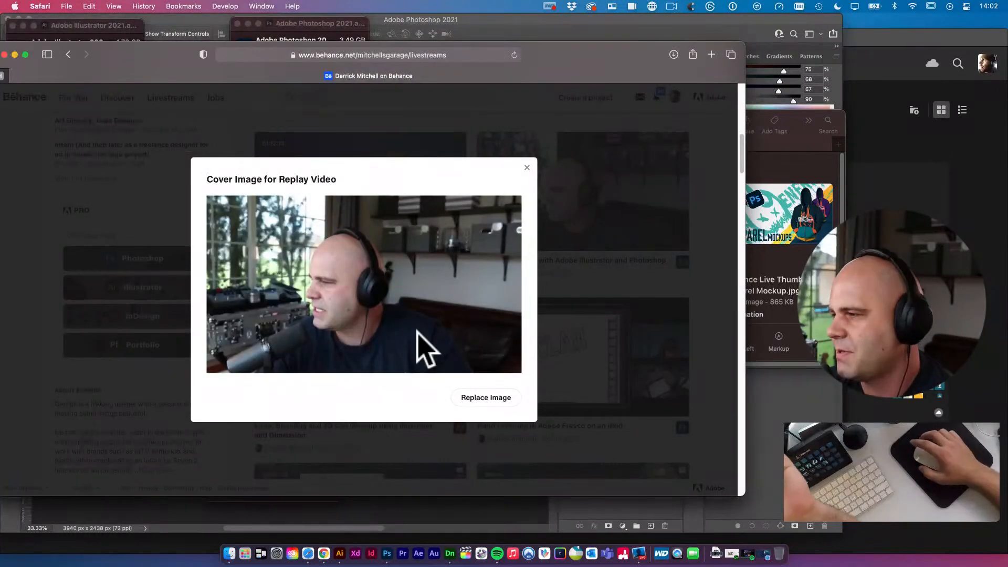
{"action": "left_click", "coordinate": [484, 399]}
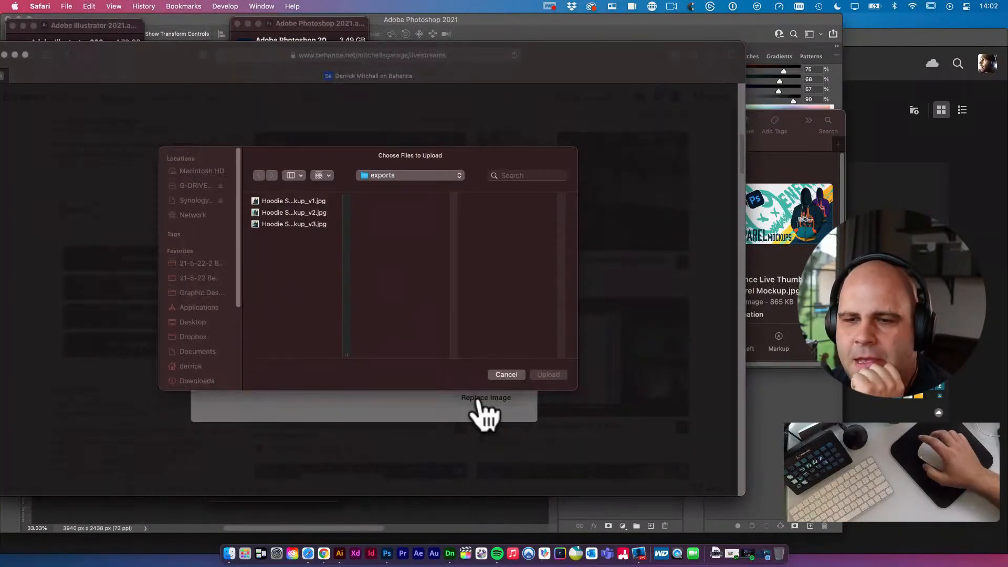
{"action": "left_click", "coordinate": [307, 201]}
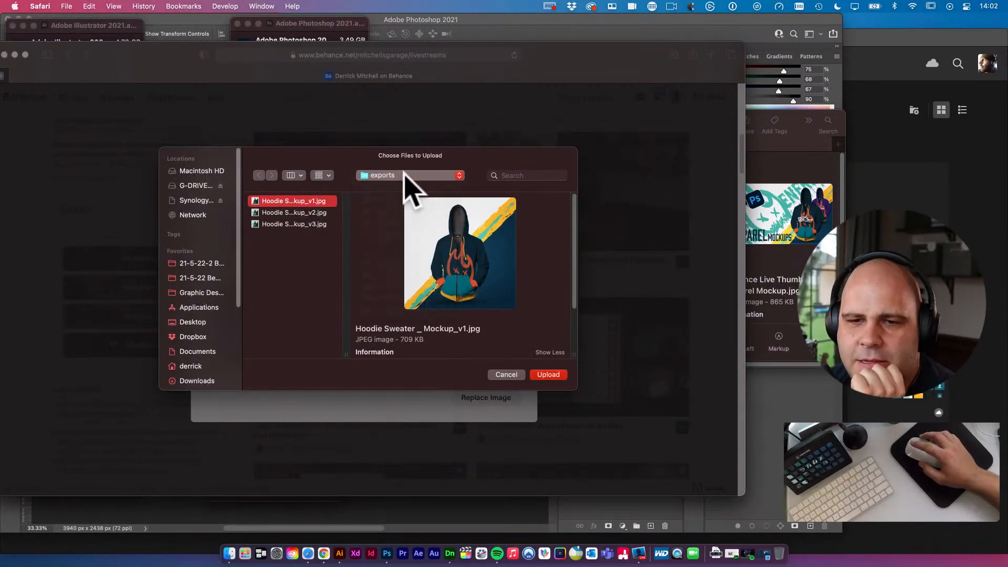
Browse Synology_NAS to Live Streams, add the 21-5-23 folder to the file chooser's favorites and open its Exports folder
{"action": "left_click", "coordinate": [195, 200]}
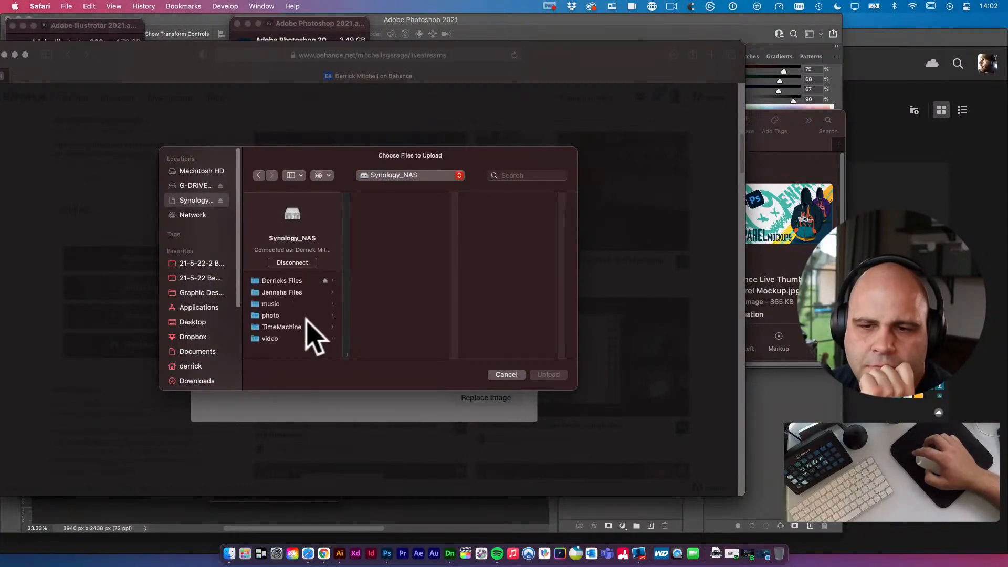
{"action": "left_click", "coordinate": [284, 281]}
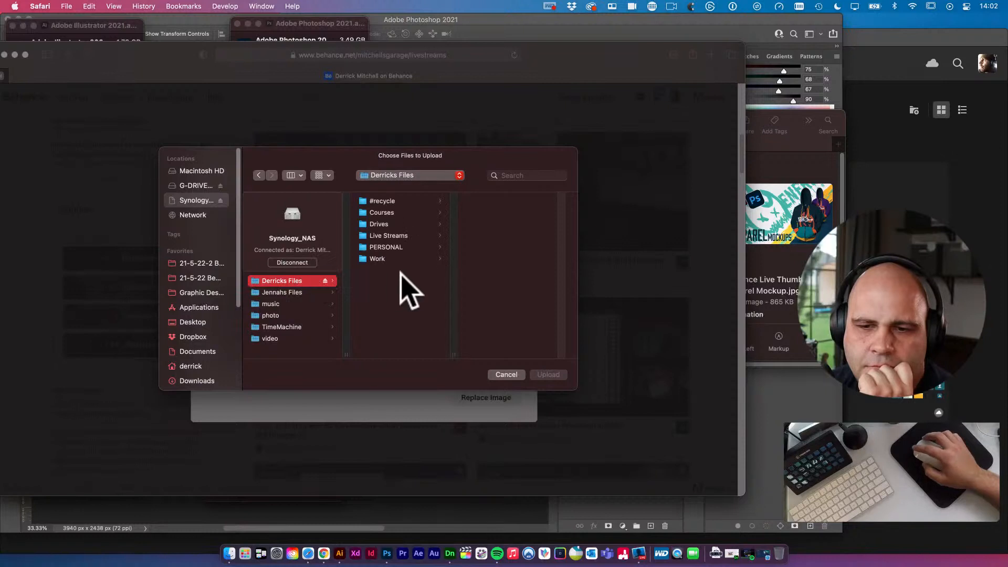
{"action": "left_click", "coordinate": [415, 237]}
{"action": "left_click_drag", "start_coordinate": [489, 235], "coordinate": [208, 260]}
{"action": "left_click", "coordinate": [200, 264]}
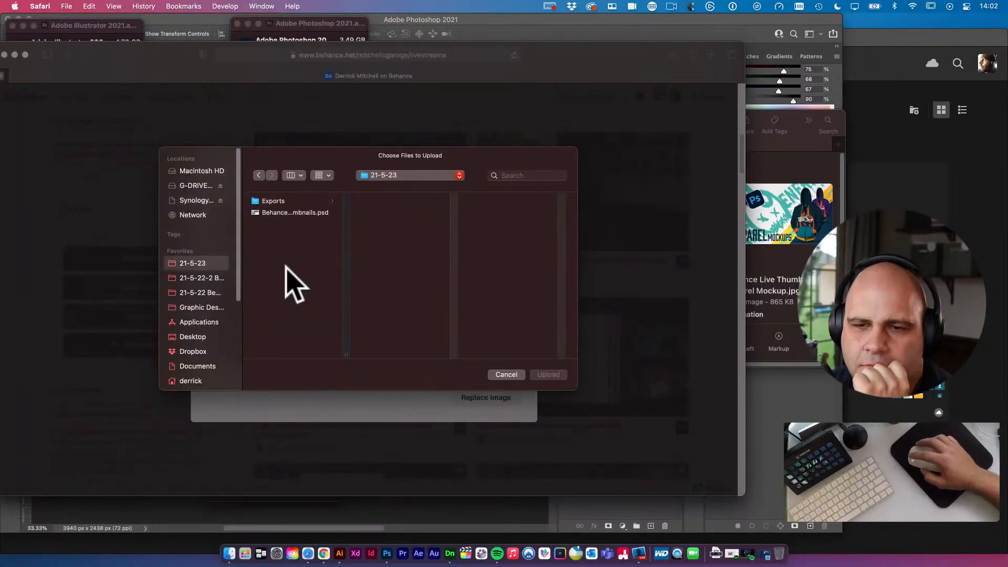
{"action": "left_click", "coordinate": [315, 200]}
Upload the Apparel Mockup JPEG as the livestream's cover and try to enlarge its crop frame
{"action": "left_click", "coordinate": [389, 200]}
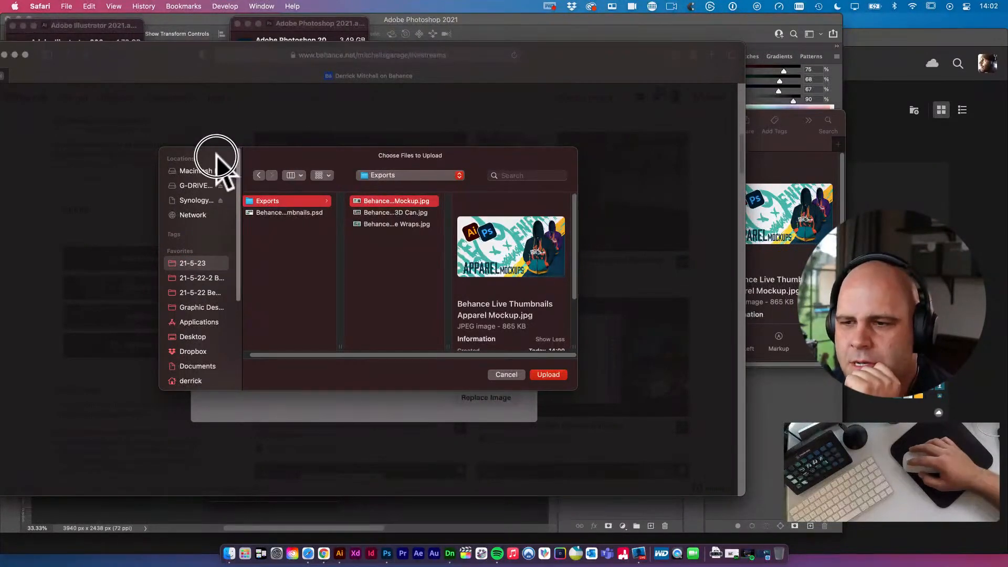
{"action": "left_click", "coordinate": [548, 374]}
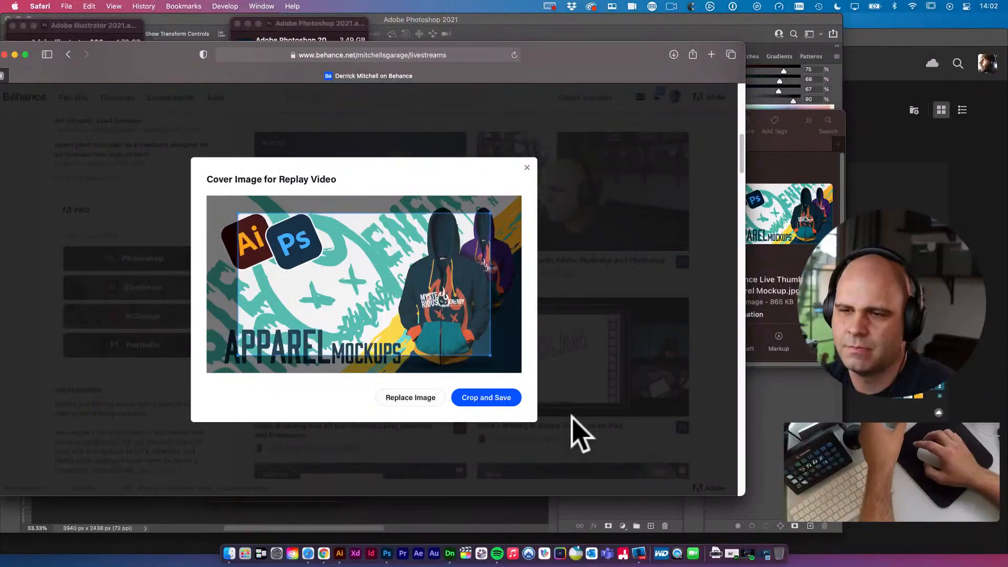
{"action": "left_click_drag", "start_coordinate": [495, 367], "coordinate": [548, 404]}
{"action": "mouse_move", "coordinate": [263, 230]}
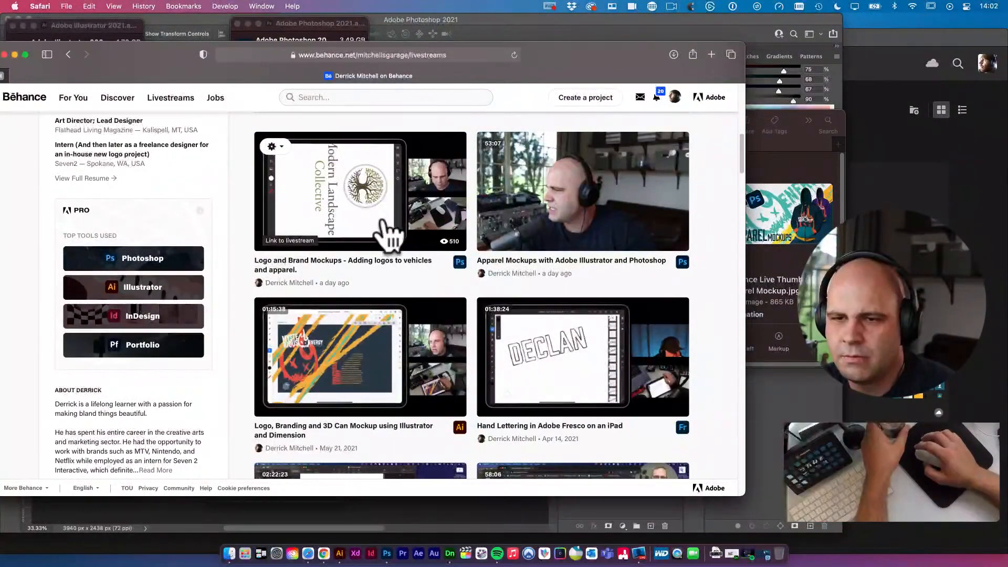
Try again to replace the Apparel Mockups livestream's cover with the Apparel Mockup JPEG from Exports
{"action": "left_click", "coordinate": [494, 147]}
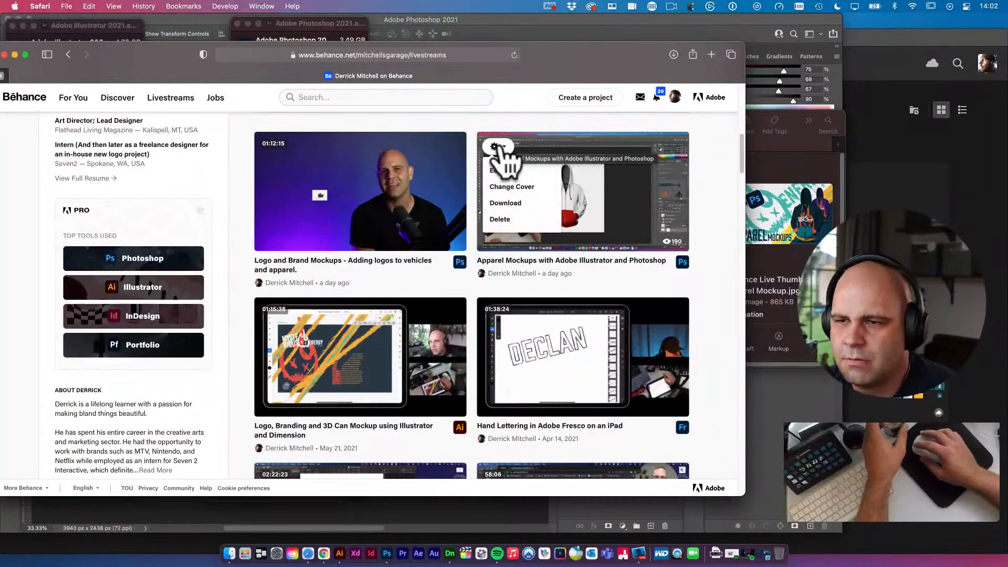
{"action": "left_click", "coordinate": [498, 187]}
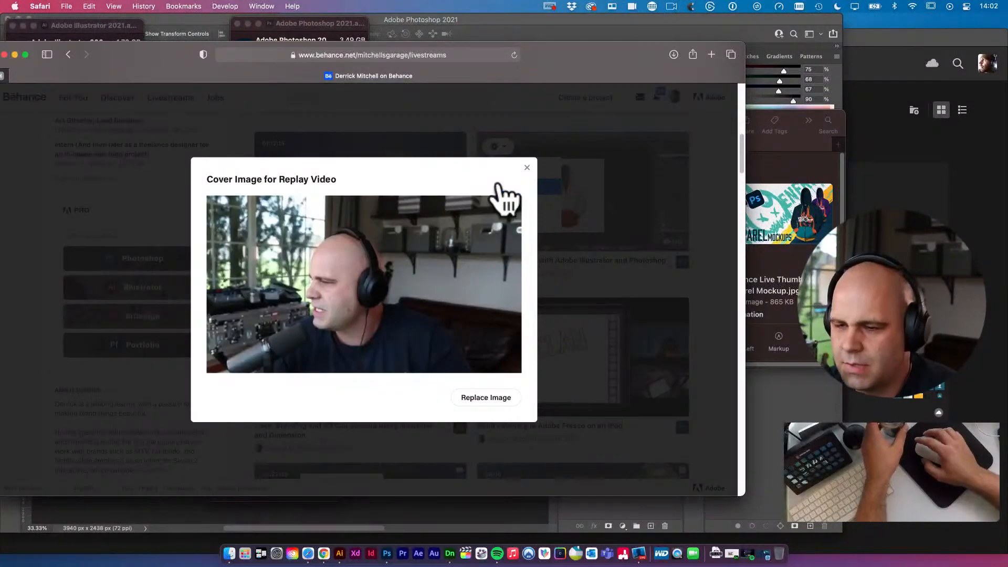
{"action": "left_click", "coordinate": [494, 398]}
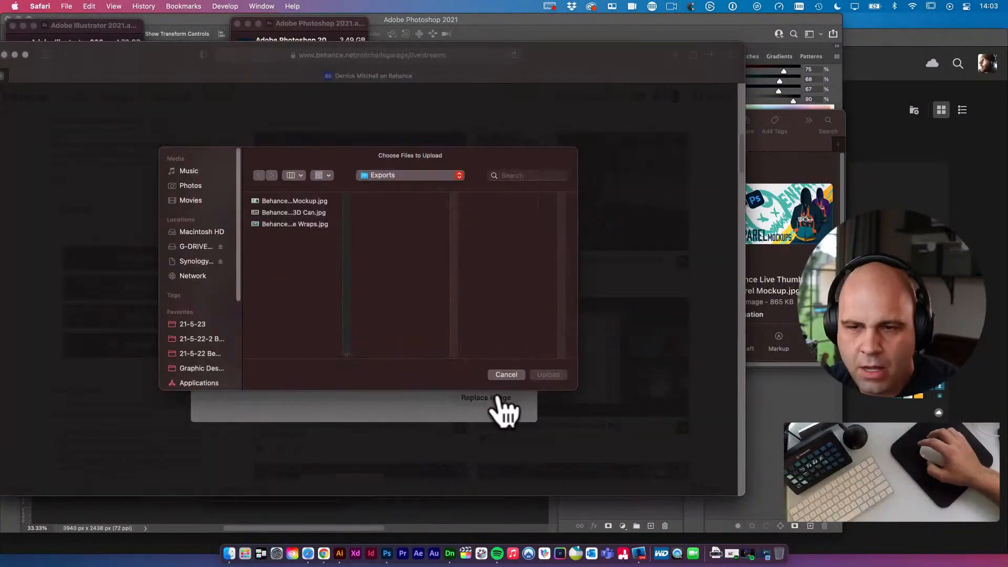
{"action": "left_click", "coordinate": [299, 201]}
{"action": "left_click", "coordinate": [543, 374]}
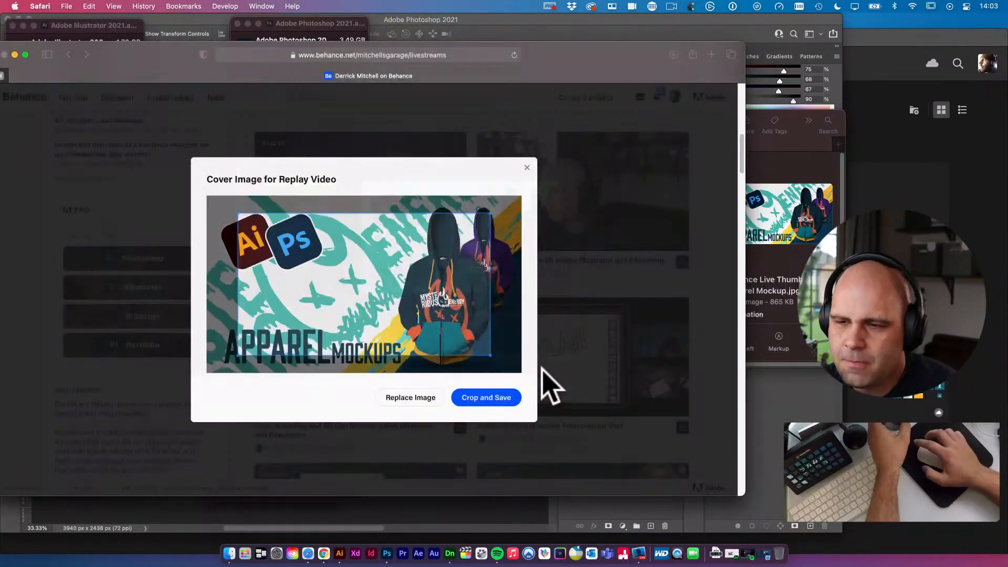
{"action": "left_click", "coordinate": [496, 393]}
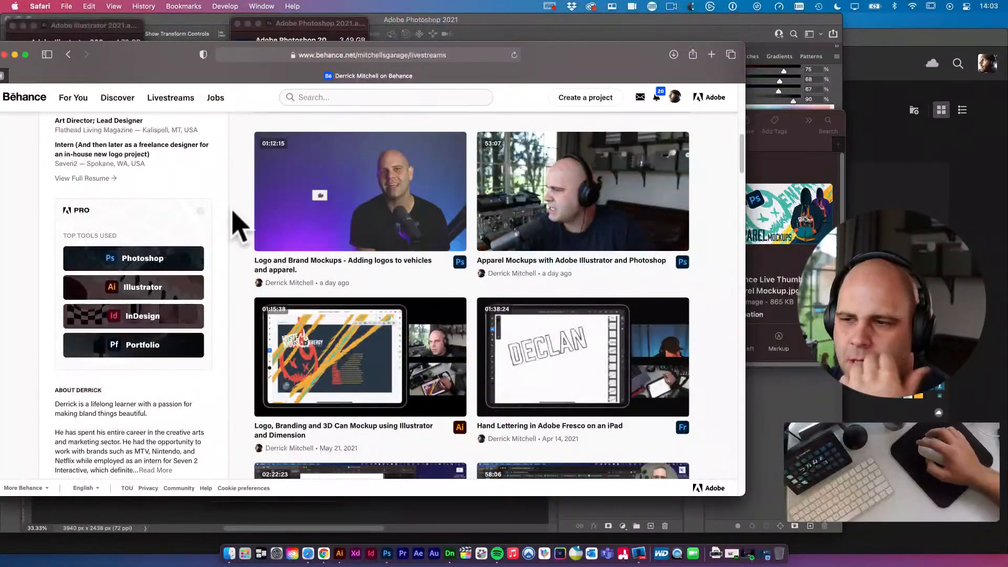
Reopen the Apparel Mockups livestream's cover settings and upload "Behance Live Thumbnails Apparel Mockup.jpg" as the replacement image
{"action": "left_click", "coordinate": [498, 147]}
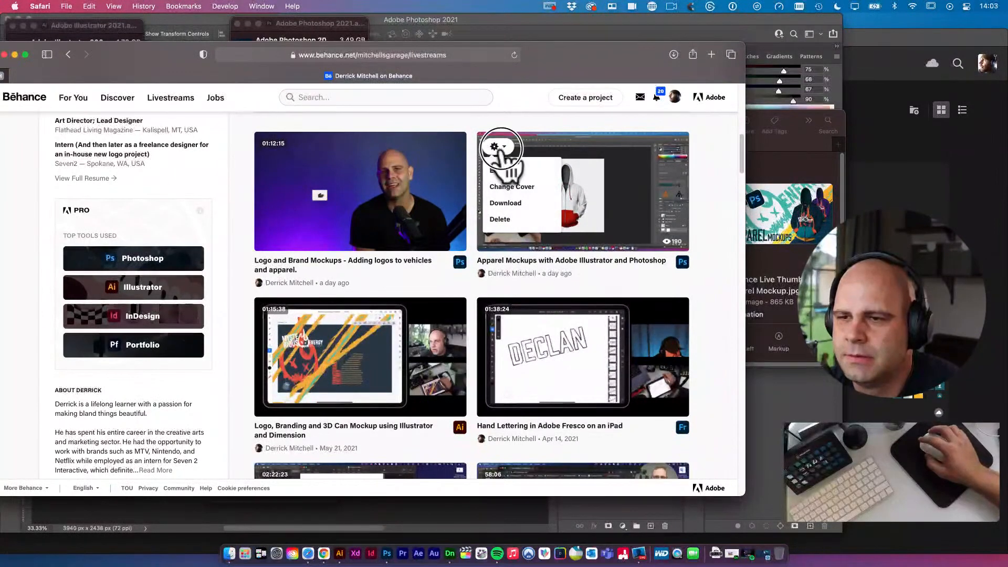
{"action": "left_click", "coordinate": [506, 189]}
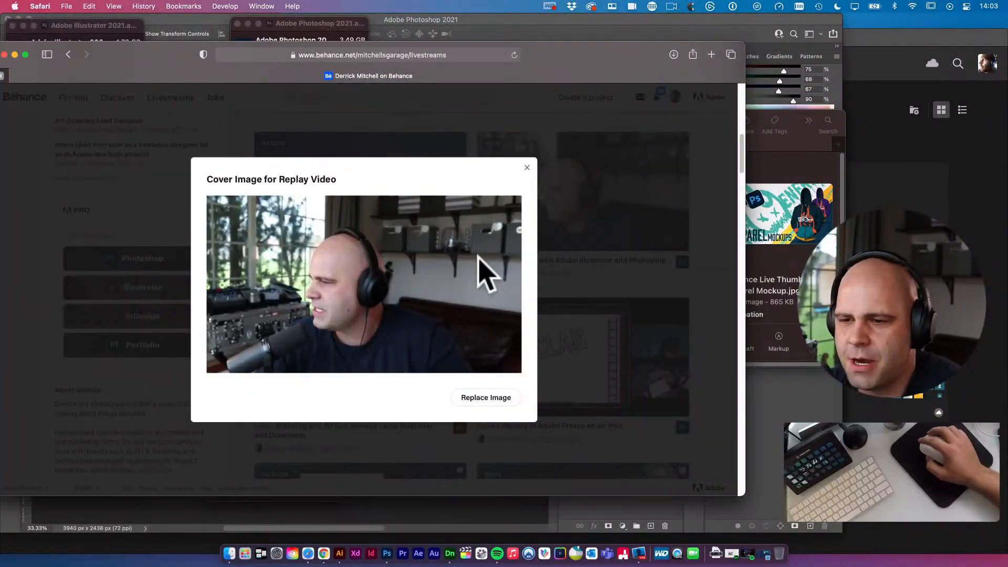
{"action": "left_click", "coordinate": [492, 398]}
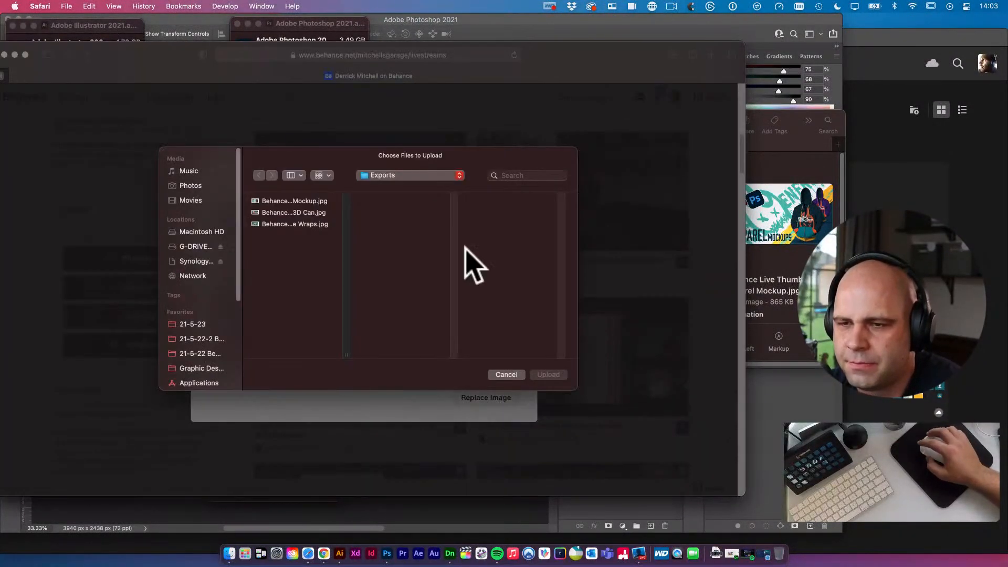
{"action": "left_click", "coordinate": [320, 201]}
{"action": "left_click", "coordinate": [548, 375]}
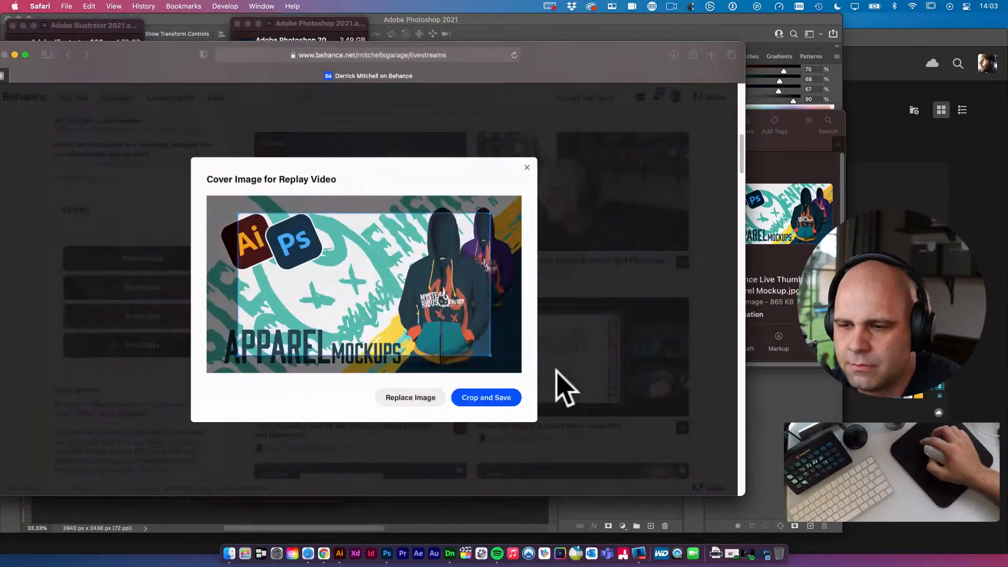
Extend the crop frame to cover the entire Apparel Mockups image and save the cover
{"action": "left_click_drag", "start_coordinate": [490, 358], "coordinate": [522, 377]}
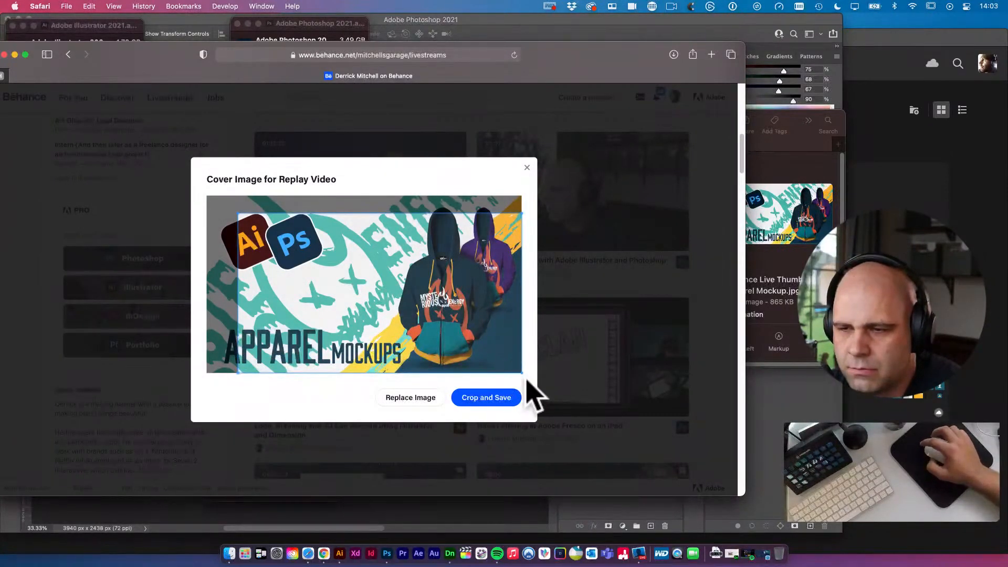
{"action": "left_click_drag", "start_coordinate": [240, 215], "coordinate": [198, 194]}
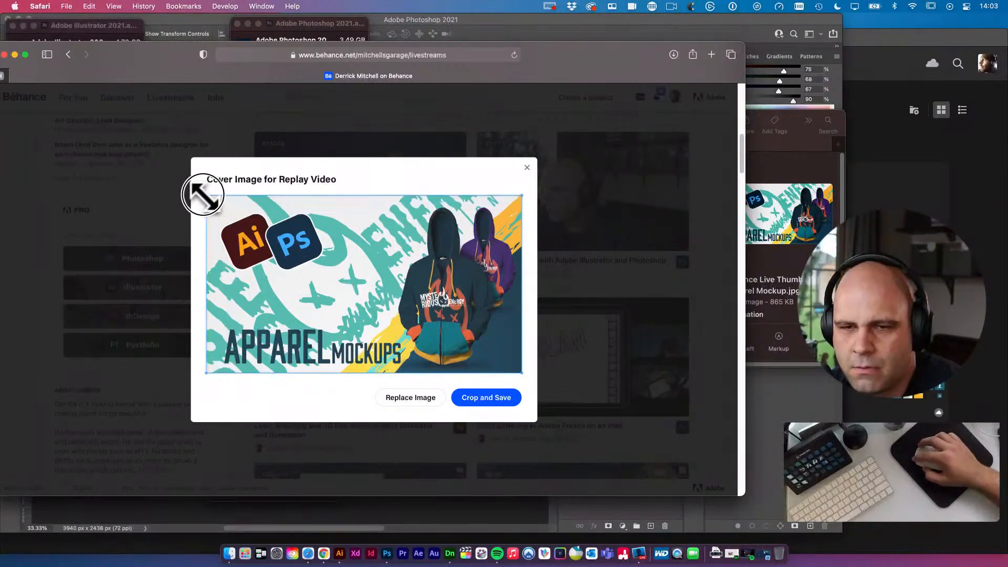
{"action": "left_click", "coordinate": [474, 399]}
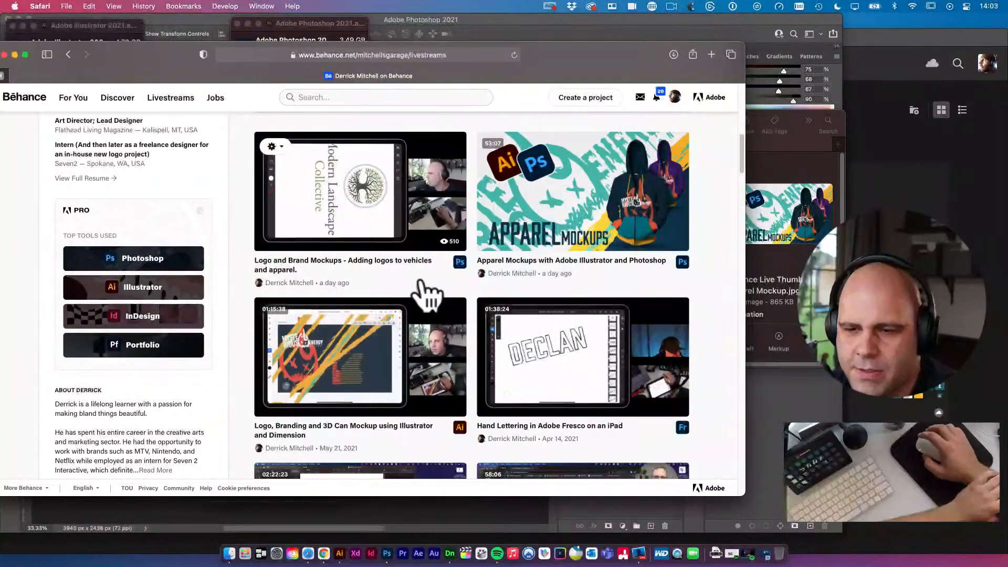
Upload "Behance Live Thumbnails Branding and 3D Can.jpg" as the replacement cover for the "Logo, Branding and 3D Can Mockup" livestream
{"action": "scroll", "coordinate": [427, 295], "scroll_direction": "down", "scroll_amount": 1}
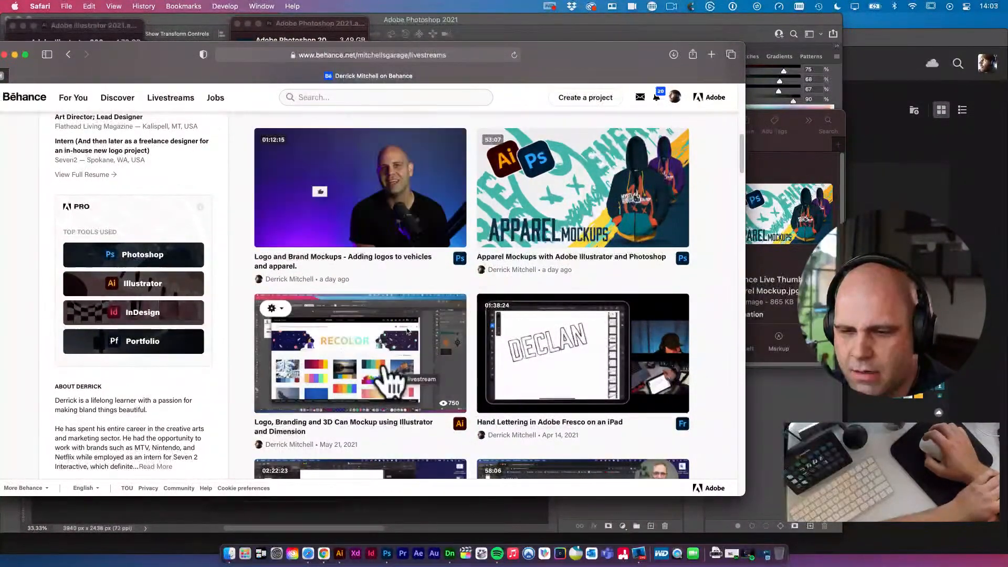
{"action": "left_click", "coordinate": [274, 309]}
{"action": "left_click", "coordinate": [288, 348]}
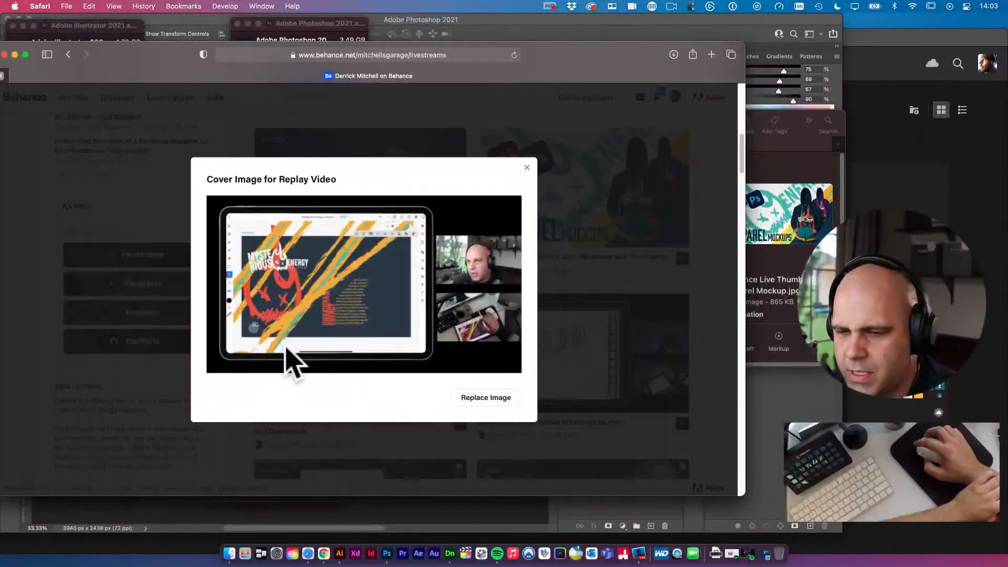
{"action": "left_click", "coordinate": [487, 402]}
{"action": "left_click", "coordinate": [303, 223]}
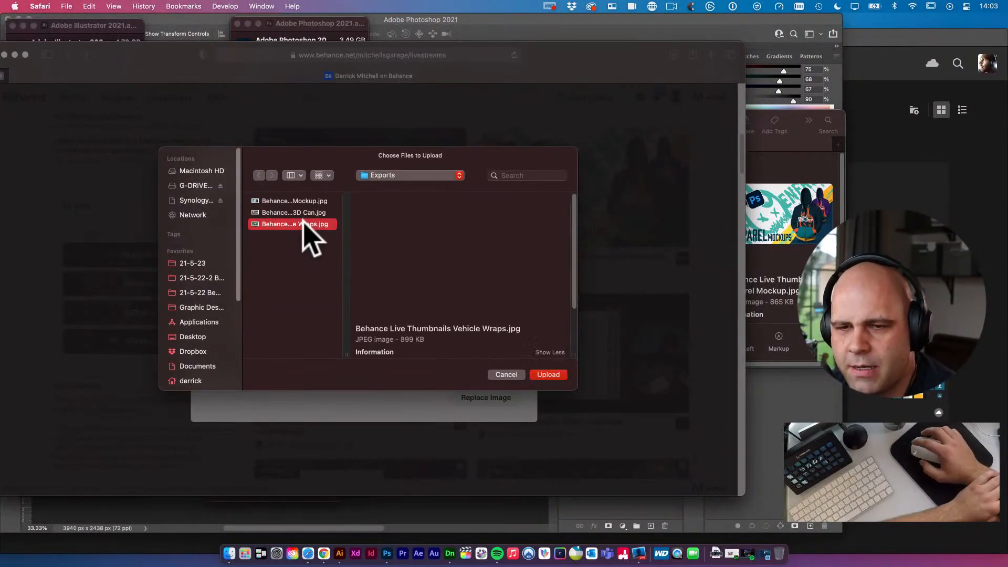
{"action": "left_click", "coordinate": [310, 212]}
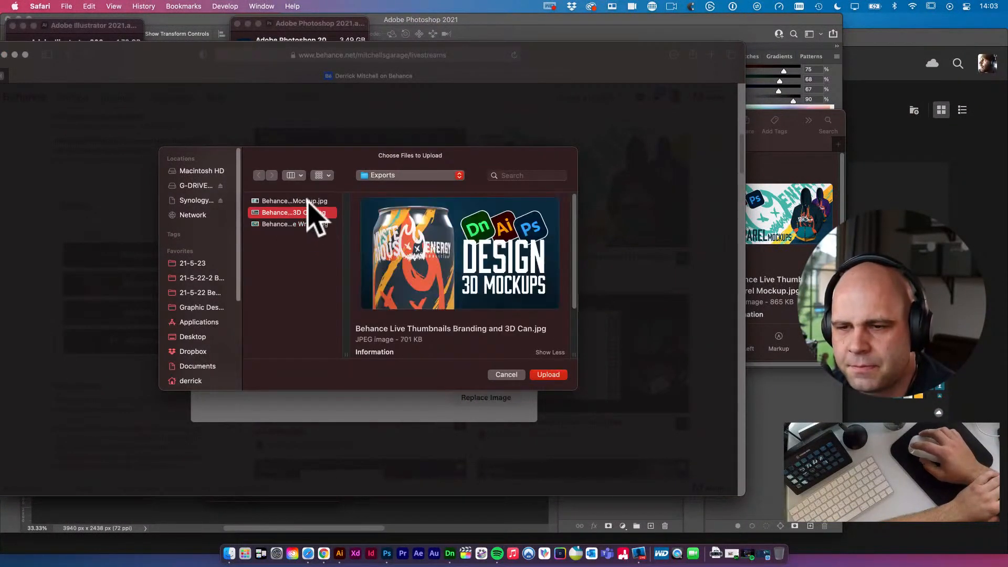
{"action": "left_click", "coordinate": [548, 375]}
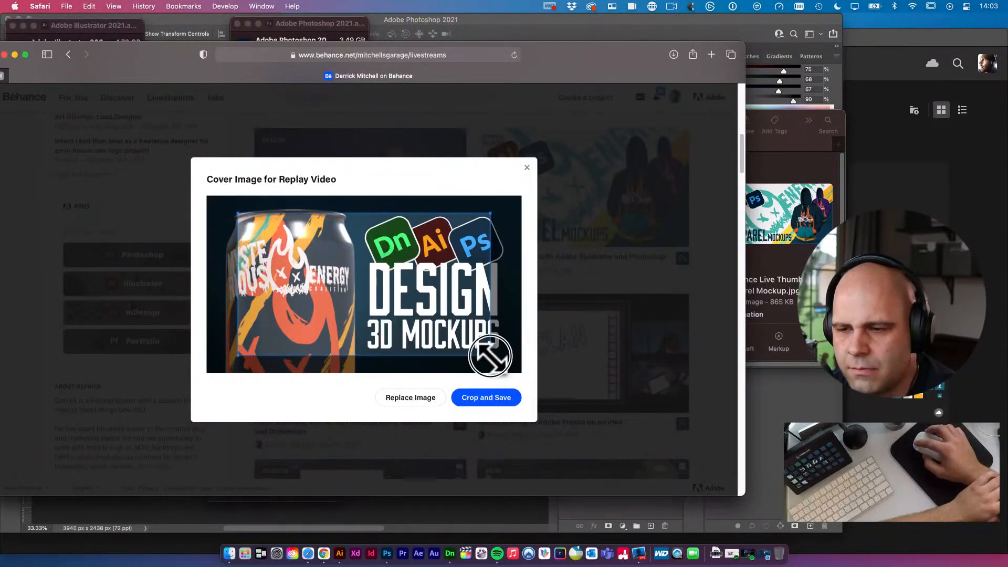
Extend the crop frame to cover the entire Design 3D Mockups image and save the cover
{"action": "left_click_drag", "start_coordinate": [490, 355], "coordinate": [522, 372]}
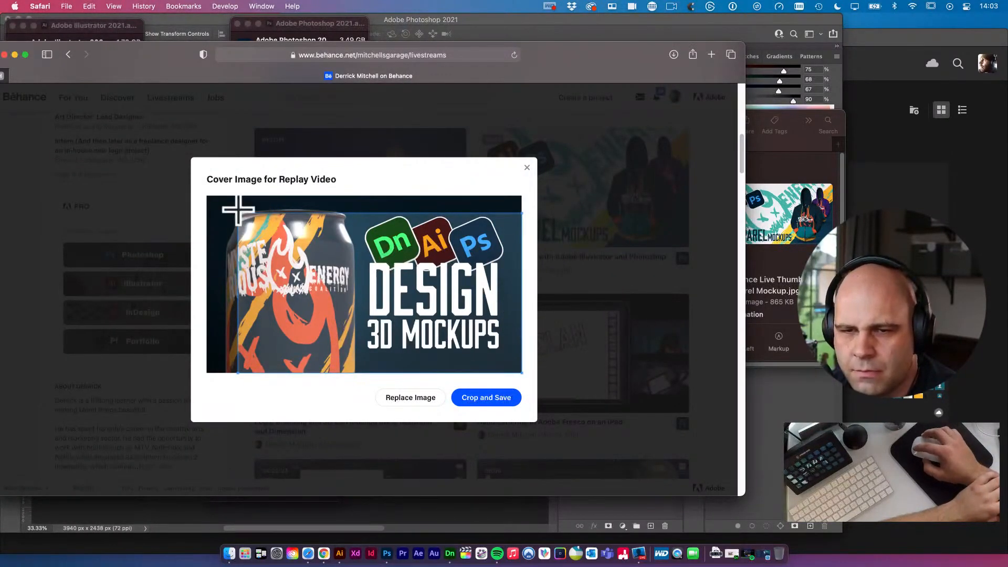
{"action": "left_click_drag", "start_coordinate": [237, 214], "coordinate": [201, 196]}
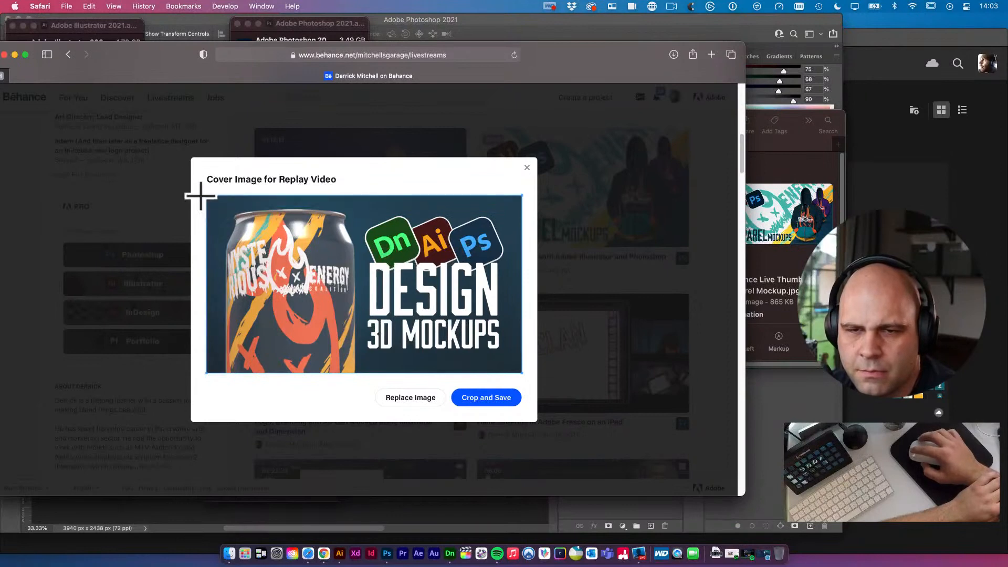
{"action": "left_click", "coordinate": [484, 399]}
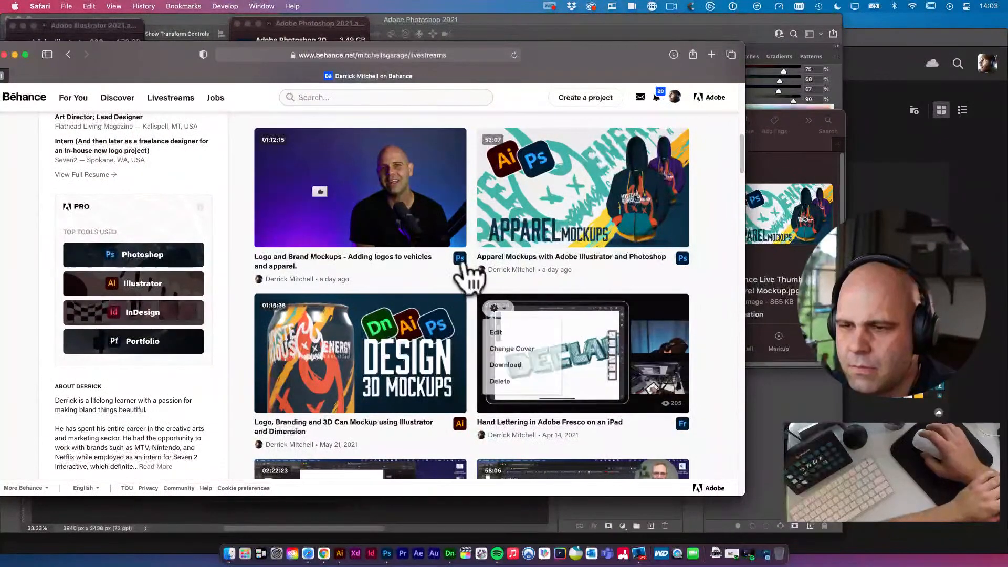
Replace the "Logo and Brand Mockups" livestream's cover image with "Behance Live Thumbnails Vehicle Wraps.jpg" from Exports
{"action": "scroll", "coordinate": [465, 278], "scroll_direction": "up", "scroll_amount": 2}
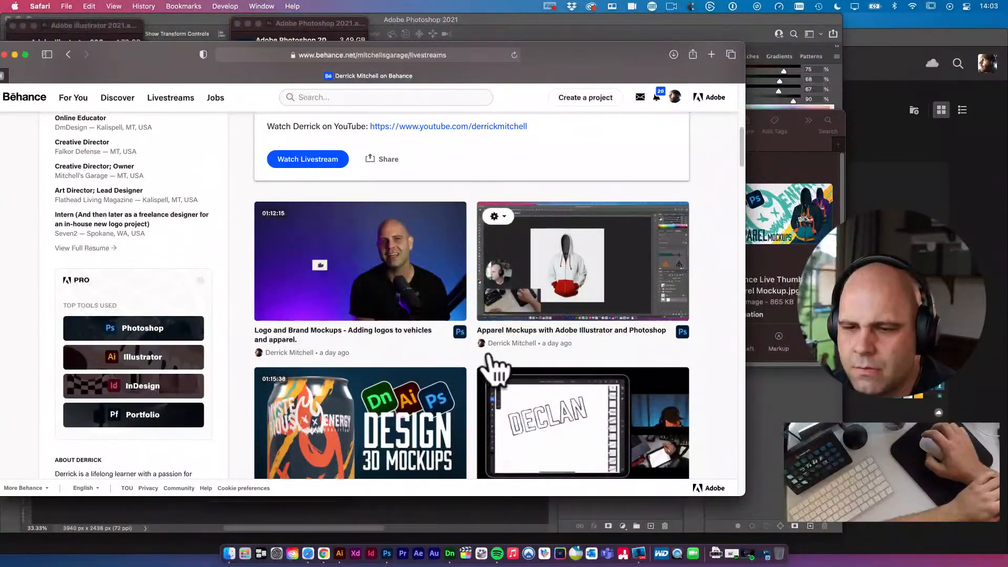
{"action": "left_click", "coordinate": [275, 216]}
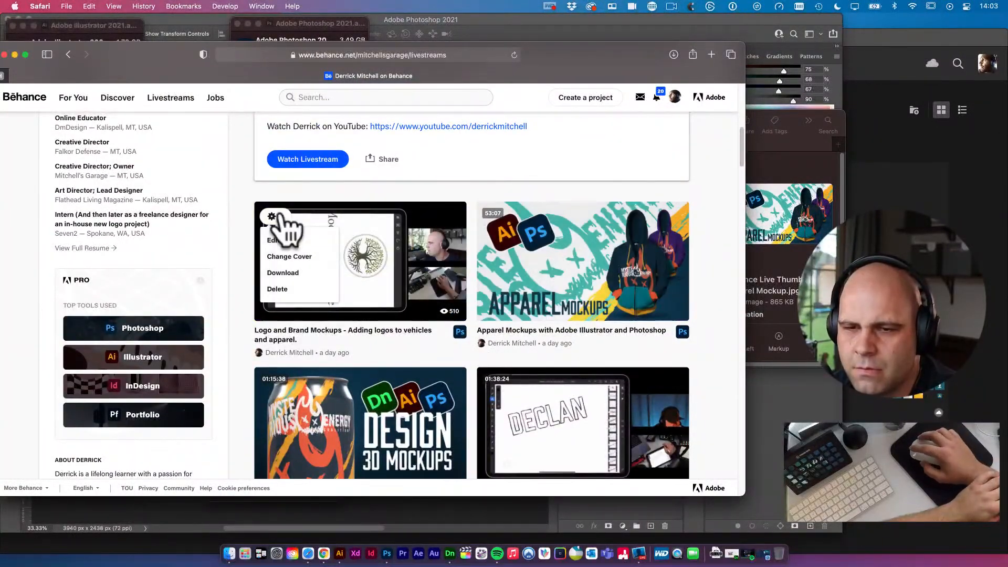
{"action": "left_click", "coordinate": [289, 257]}
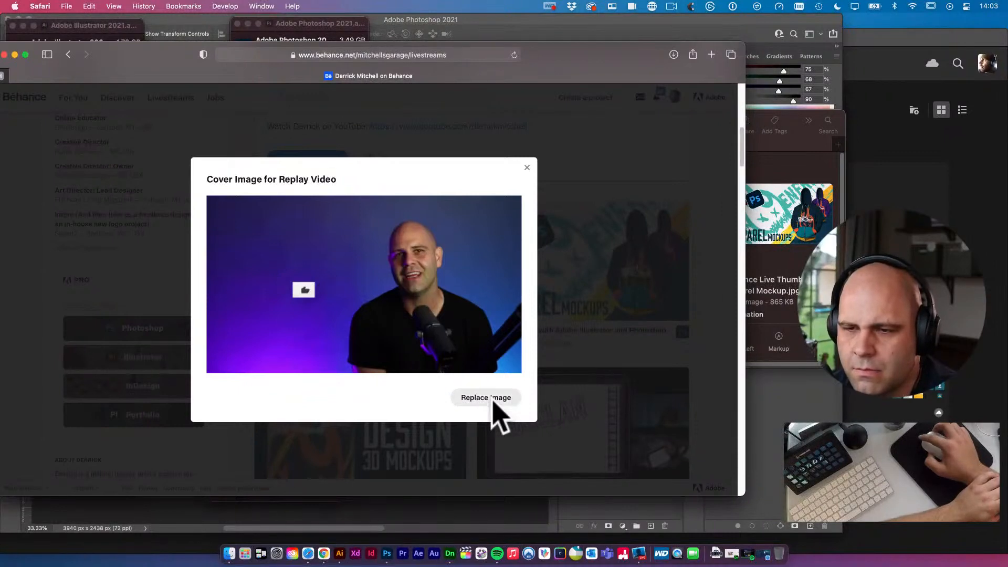
{"action": "left_click", "coordinate": [451, 396]}
{"action": "left_click", "coordinate": [304, 224]}
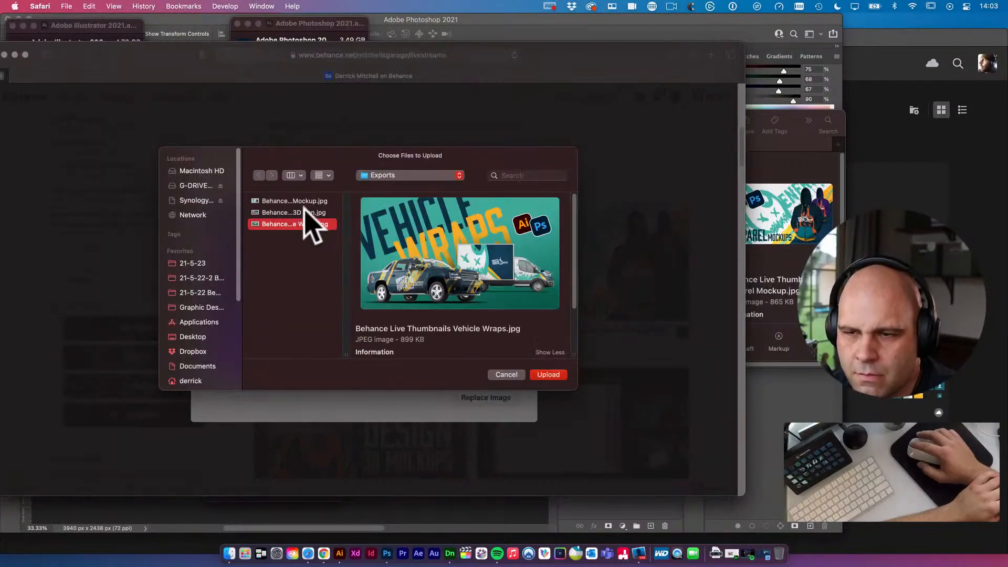
{"action": "left_click", "coordinate": [547, 375]}
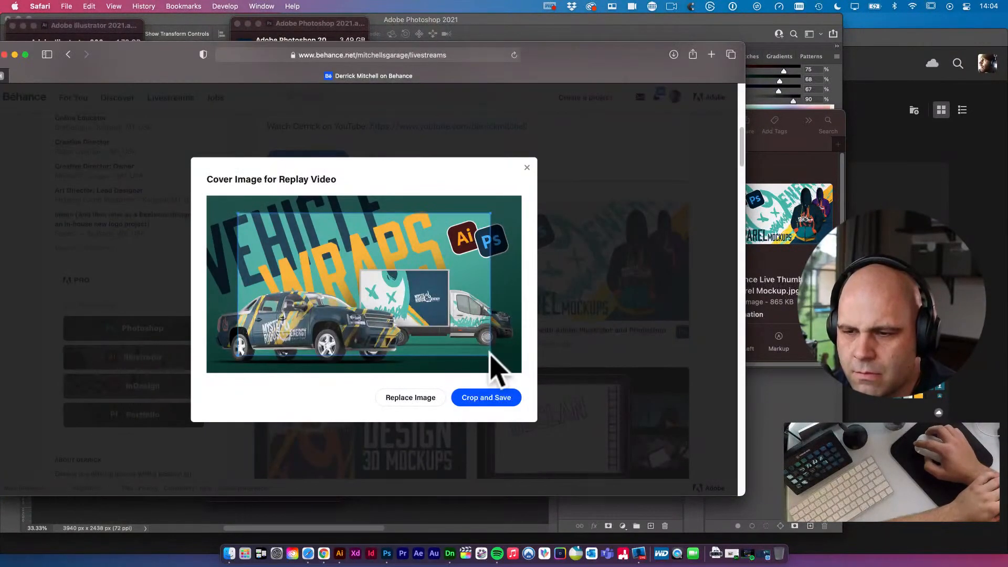
Extend the crop frame to cover the entire Vehicle Wraps image and save the cover
{"action": "left_click_drag", "start_coordinate": [491, 354], "coordinate": [521, 373]}
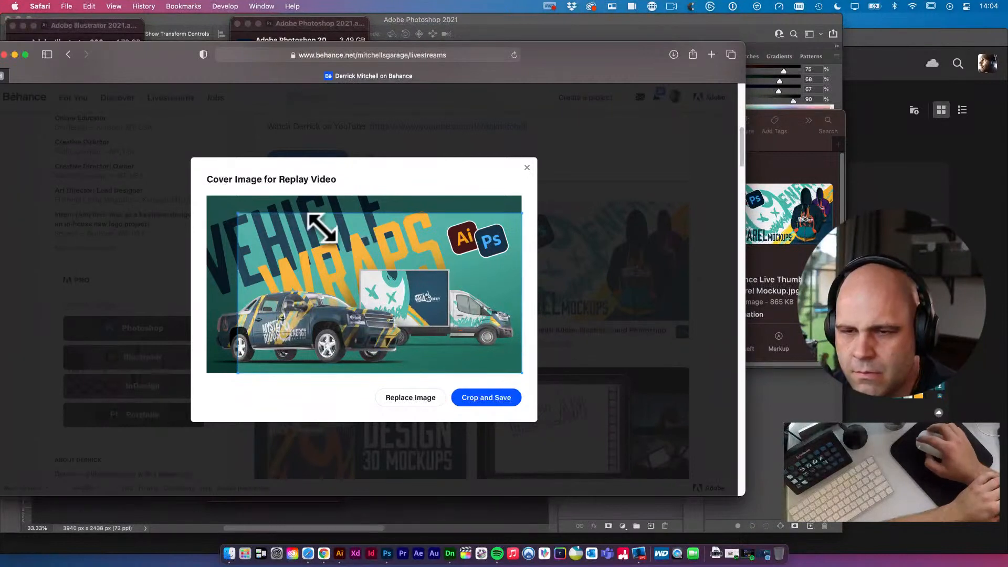
{"action": "left_click_drag", "start_coordinate": [237, 212], "coordinate": [198, 193]}
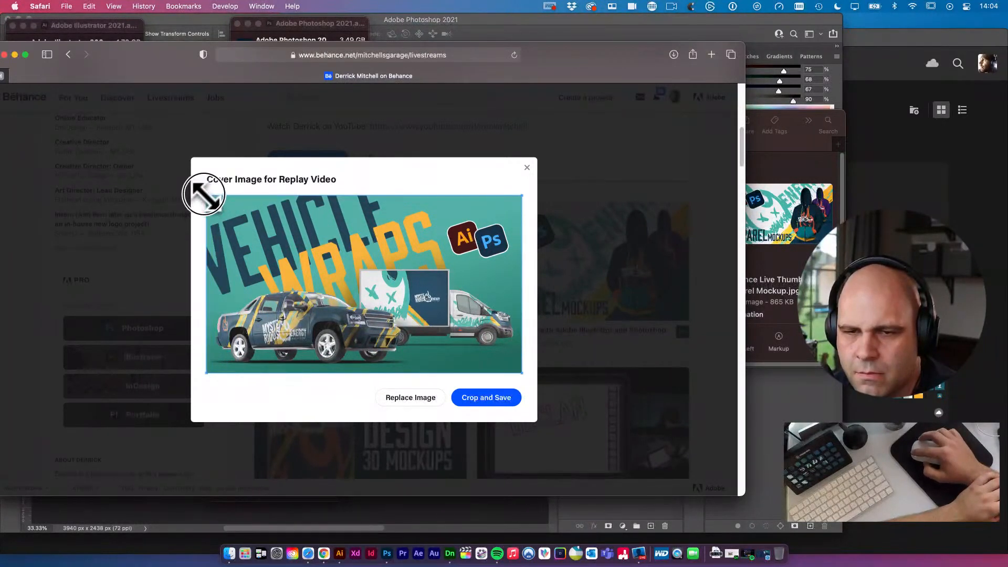
{"action": "left_click", "coordinate": [495, 399]}
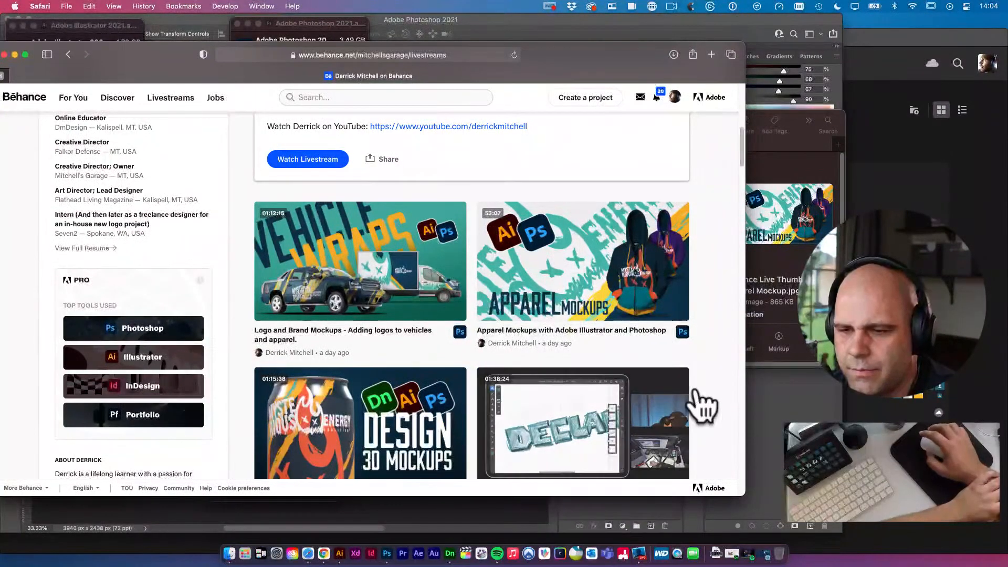
Review the new covers alongside the older replays on the profile's livestreams page
{"action": "scroll", "coordinate": [641, 378], "scroll_direction": "down", "scroll_amount": 6}
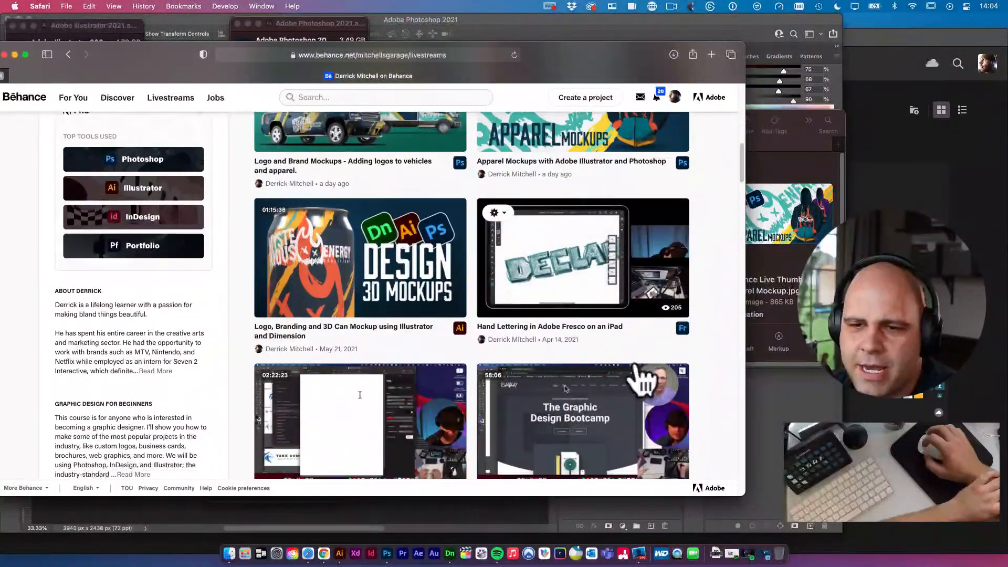
{"action": "scroll", "coordinate": [643, 376], "scroll_direction": "up", "scroll_amount": 5}
{"action": "scroll", "coordinate": [641, 378], "scroll_direction": "up", "scroll_amount": 2}
{"action": "scroll", "coordinate": [642, 377], "scroll_direction": "down", "scroll_amount": 2}
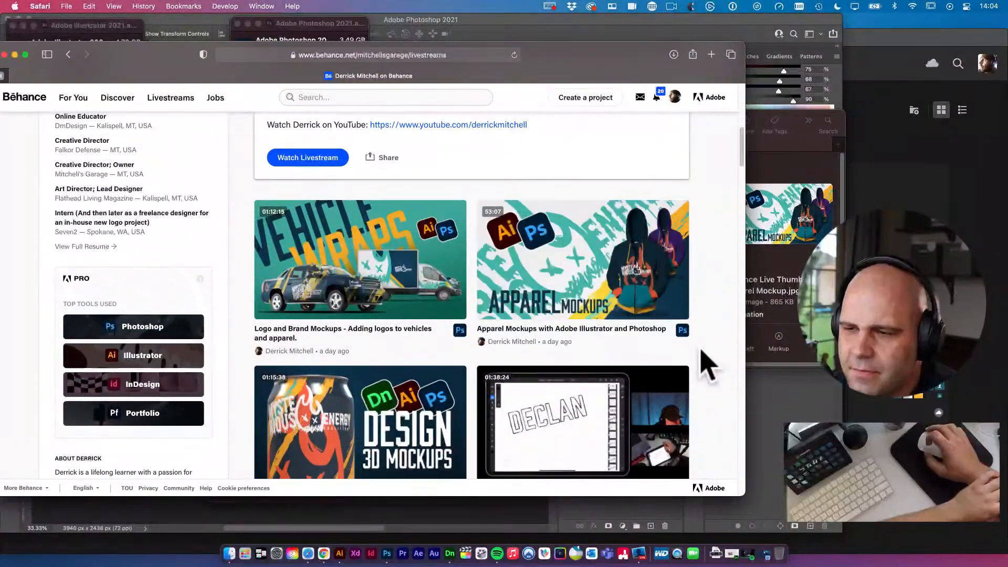
{"action": "scroll", "coordinate": [714, 368], "scroll_direction": "up", "scroll_amount": 7}
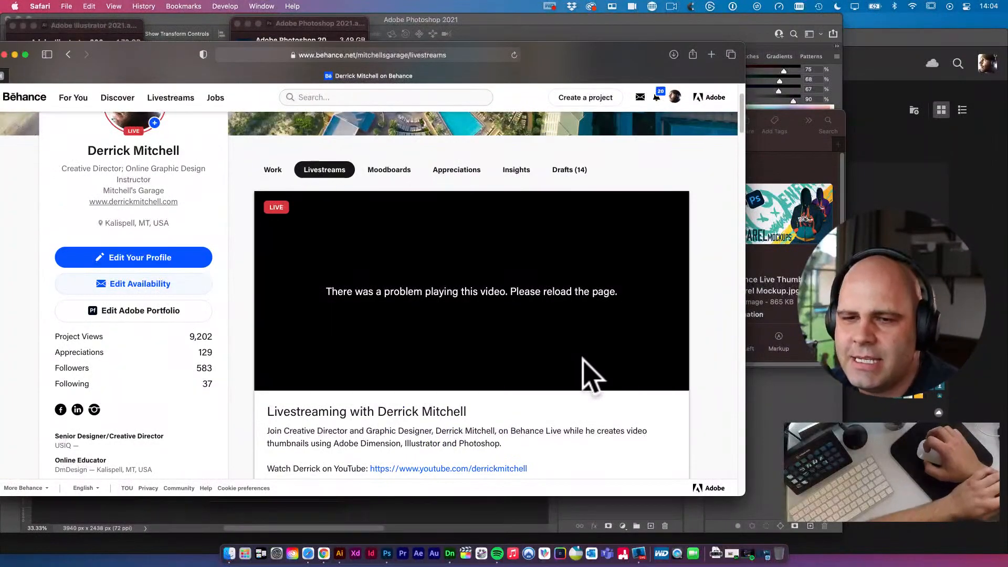
{"action": "scroll", "coordinate": [588, 367], "scroll_direction": "down", "scroll_amount": 15}
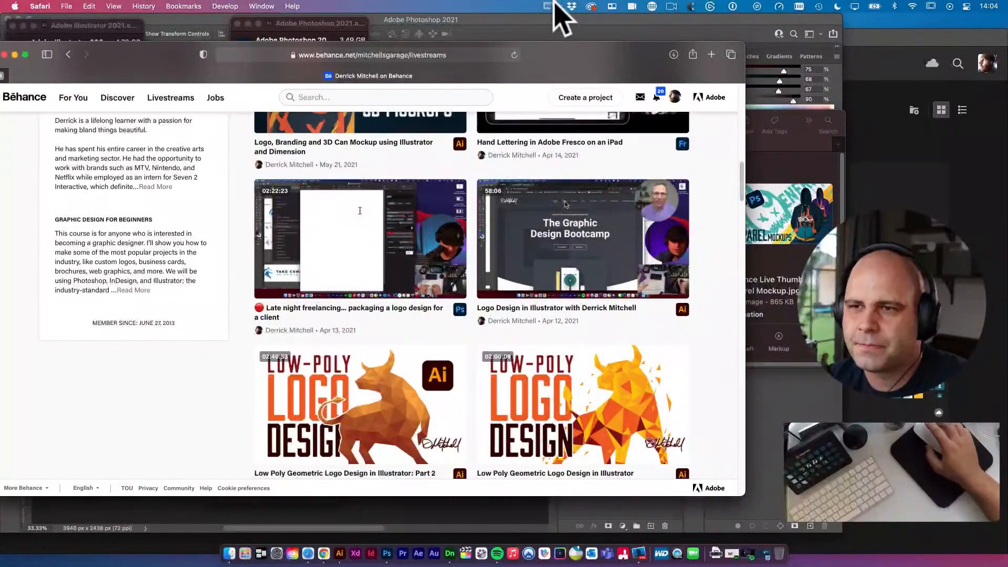
Open the designer's own website in a new browser window and go to its Tutorials page
{"action": "left_click_drag", "start_coordinate": [572, 53], "coordinate": [600, 47]}
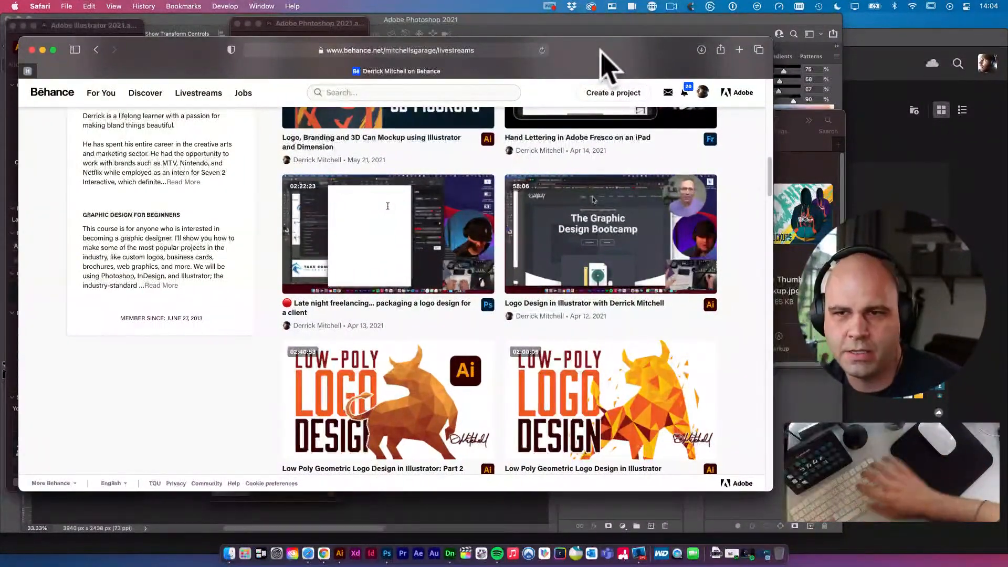
{"action": "key", "text": "super+n"}
{"action": "mouse_move", "coordinate": [605, 63]}
{"action": "left_mouse_down"}
{"action": "mouse_move", "coordinate": [565, 27]}
{"action": "mouse_move", "coordinate": [603, 45]}
{"action": "left_mouse_up"}
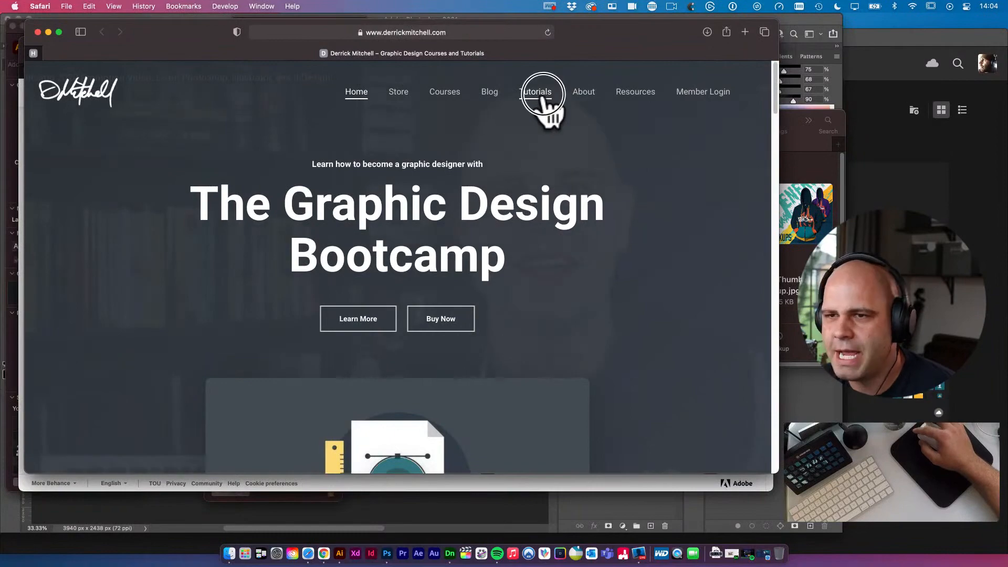
{"action": "left_click", "coordinate": [543, 100]}
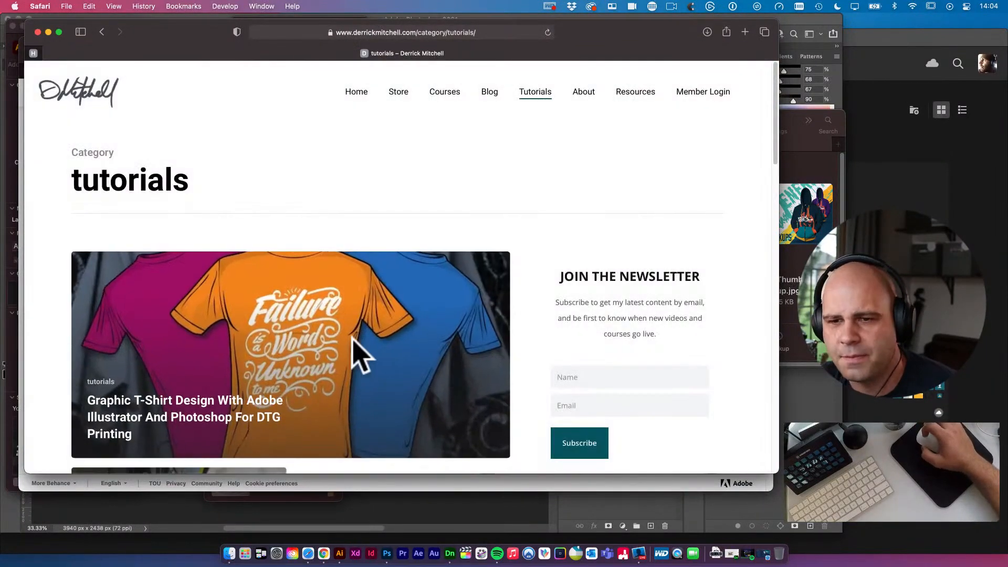
Look through the posts on the Tutorials page and open the Graphic Design Vault offer
{"action": "scroll", "coordinate": [360, 349], "scroll_direction": "down", "scroll_amount": 10}
{"action": "scroll", "coordinate": [365, 349], "scroll_direction": "down", "scroll_amount": 5}
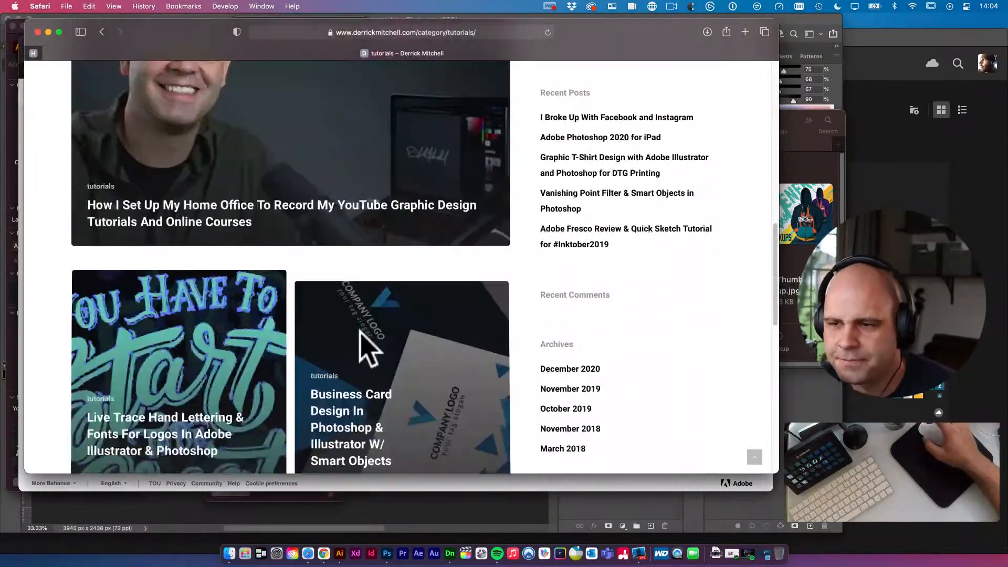
{"action": "scroll", "coordinate": [376, 353], "scroll_direction": "up", "scroll_amount": 7}
{"action": "scroll", "coordinate": [378, 347], "scroll_direction": "down", "scroll_amount": 2}
{"action": "scroll", "coordinate": [380, 344], "scroll_direction": "up", "scroll_amount": 1}
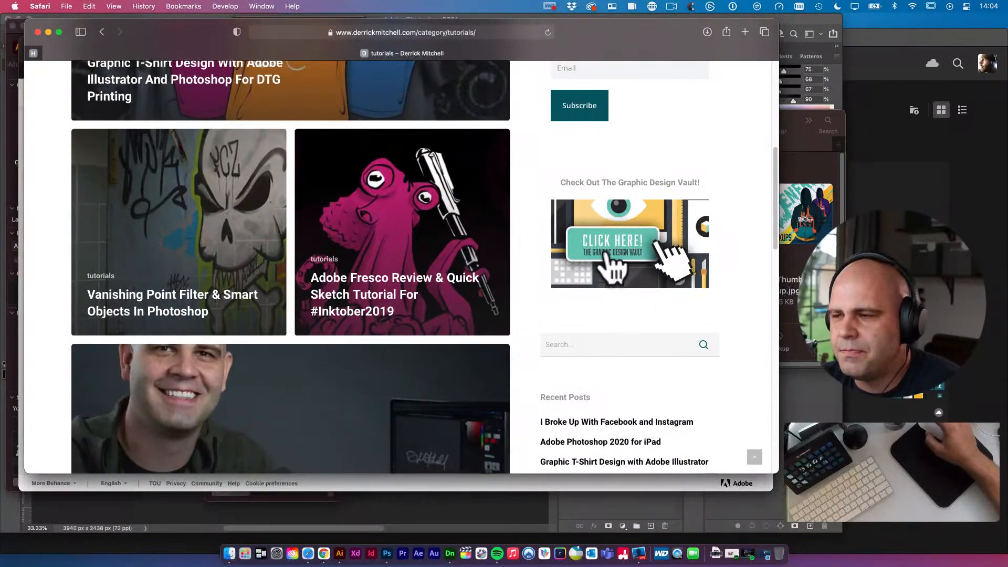
{"action": "left_click", "coordinate": [640, 246]}
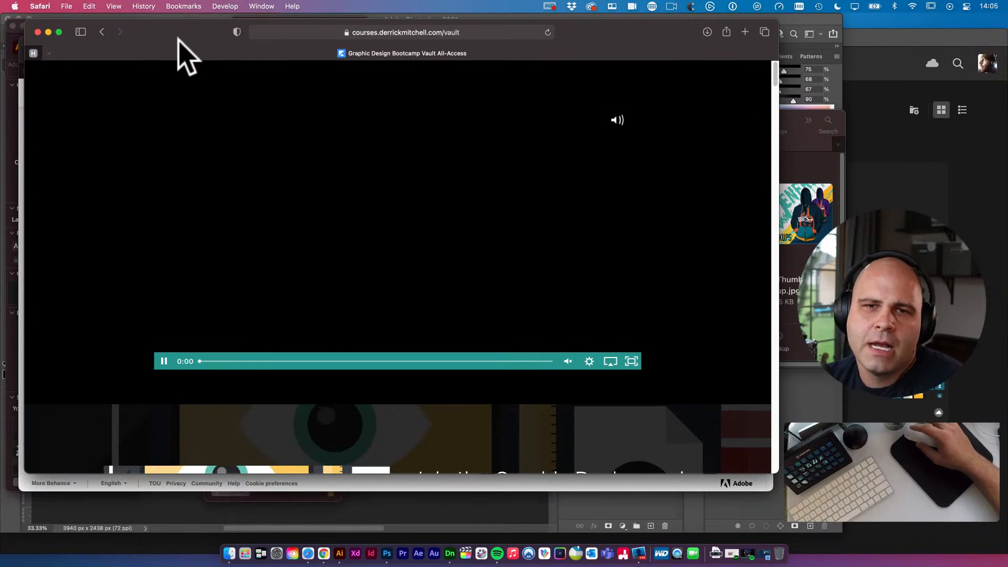
Return to the Tutorials page and examine the newsletter sign-up form at its end
{"action": "left_click", "coordinate": [102, 32]}
{"action": "scroll", "coordinate": [530, 278], "scroll_direction": "down", "scroll_amount": 10}
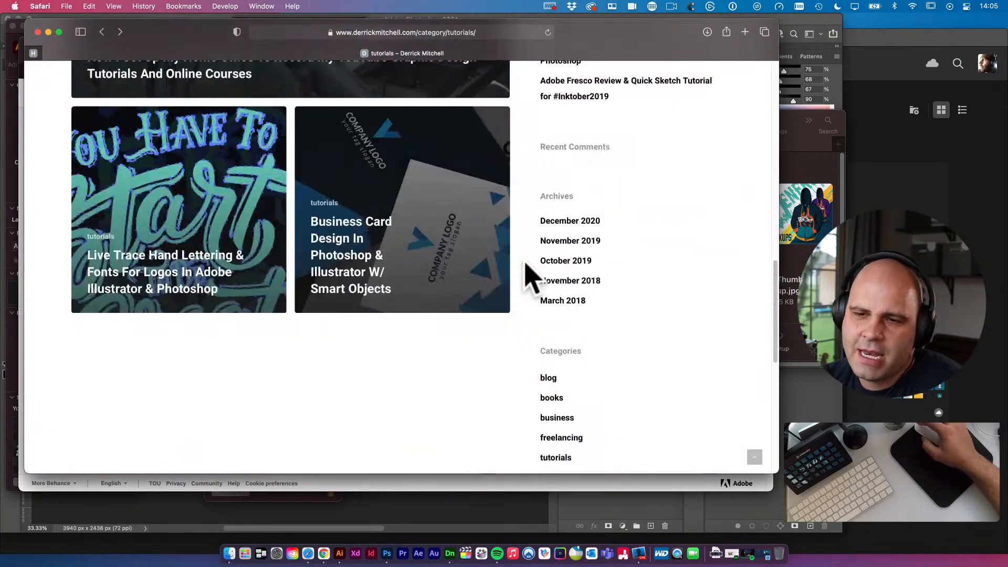
{"action": "scroll", "coordinate": [530, 278], "scroll_direction": "down", "scroll_amount": 10}
{"action": "left_click", "coordinate": [418, 337]}
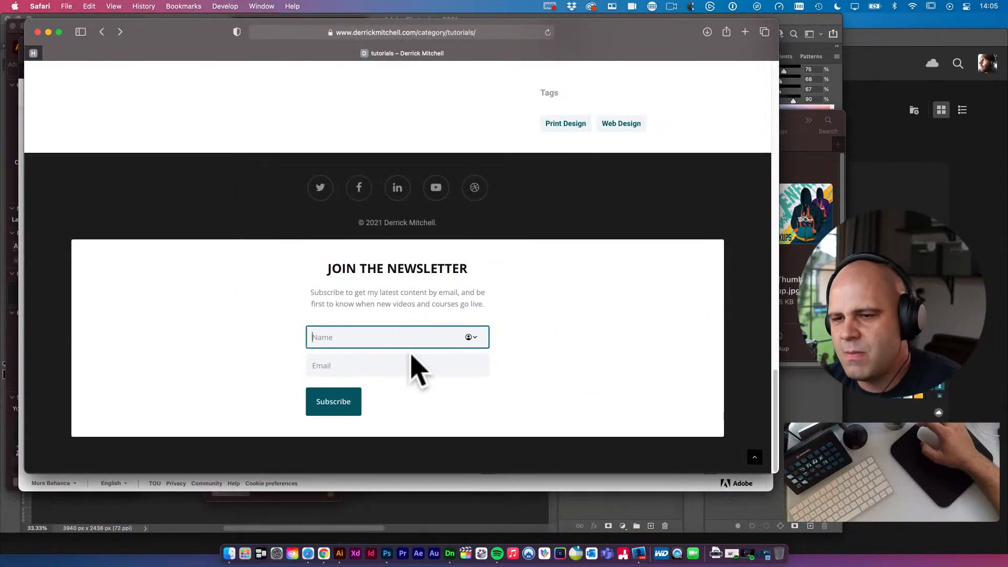
{"action": "left_click", "coordinate": [391, 305]}
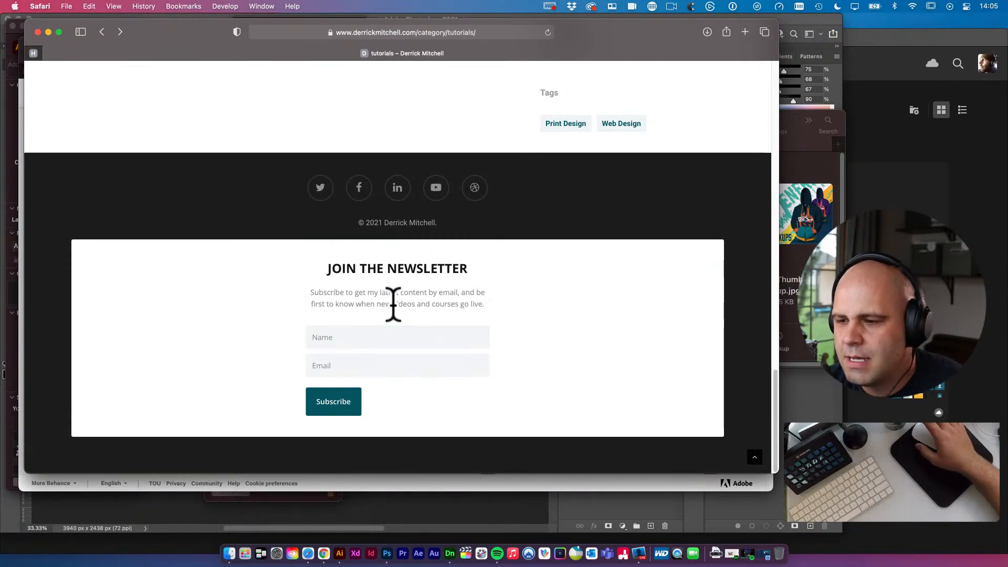